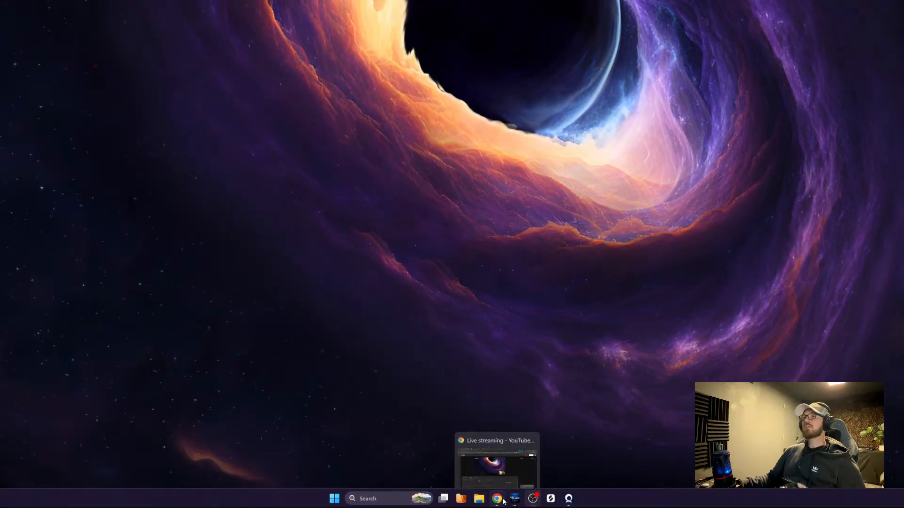
# Switch to Studio Pro and look over the song's arrangement from the bass tracks down to the drum tracks
pyautogui.click(515, 498)
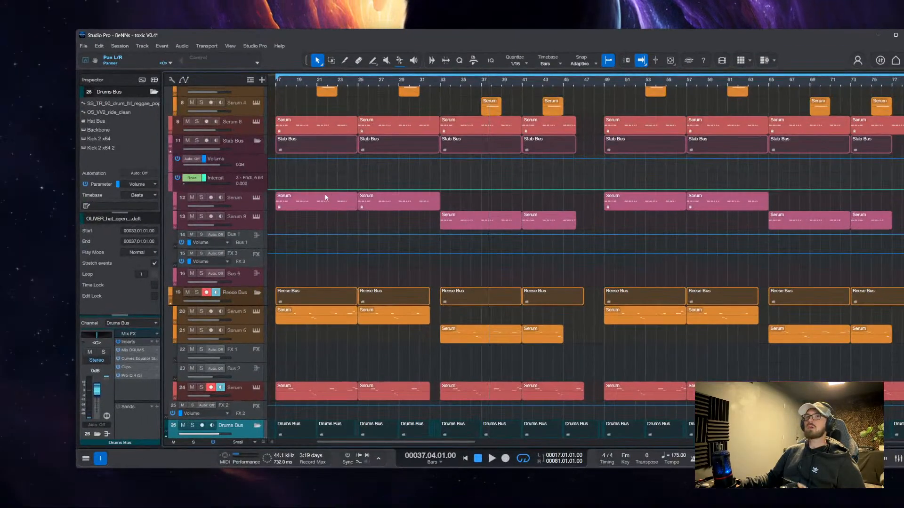
pyautogui.scroll(5, 406, 176)
pyautogui.hscroll(-5, 406, 177)
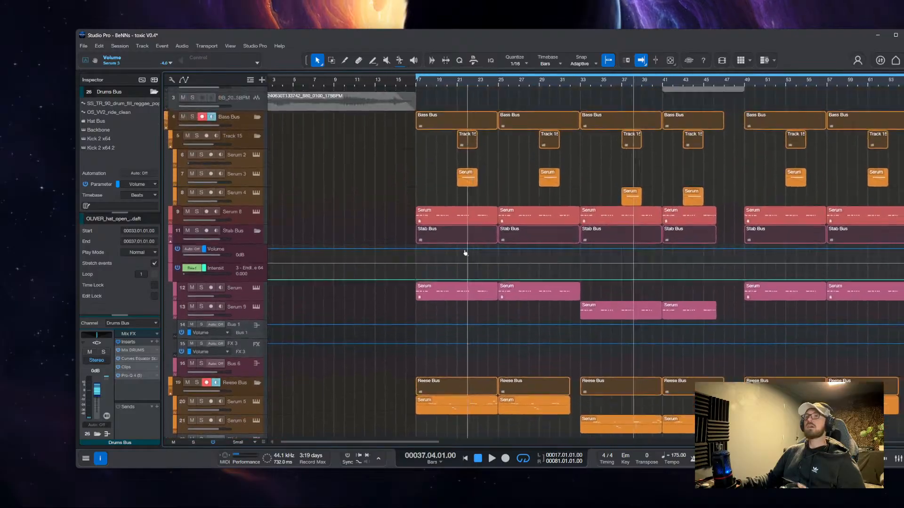
pyautogui.scroll(-5, 465, 253)
pyautogui.hscroll(4, 465, 253)
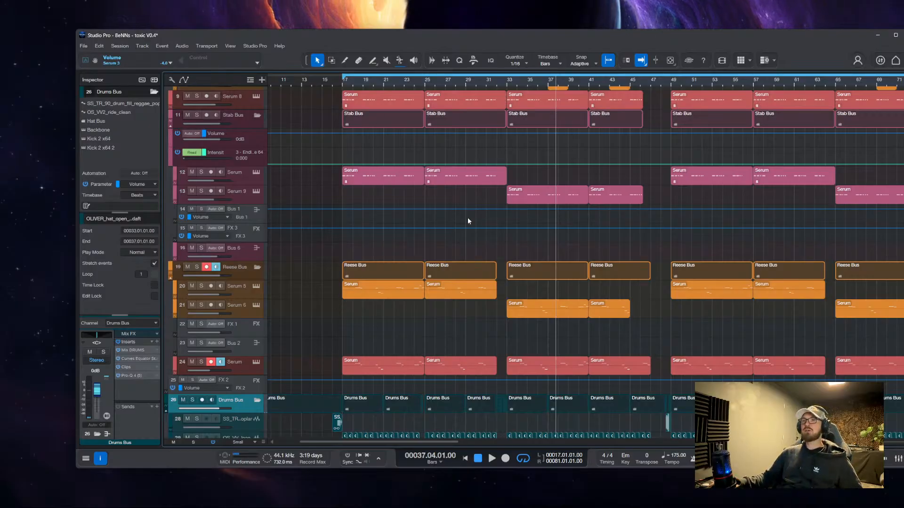
pyautogui.scroll(5, 447, 228)
pyautogui.scroll(-5, 476, 252)
pyautogui.scroll(-2, 408, 241)
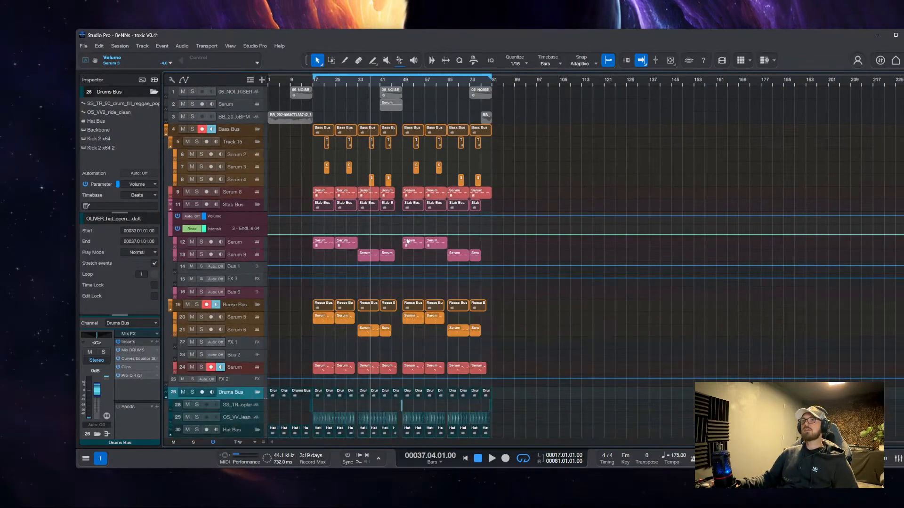
pyautogui.scroll(-3, 349, 210)
pyautogui.scroll(3, 335, 214)
pyautogui.hscroll(-2, 492, 235)
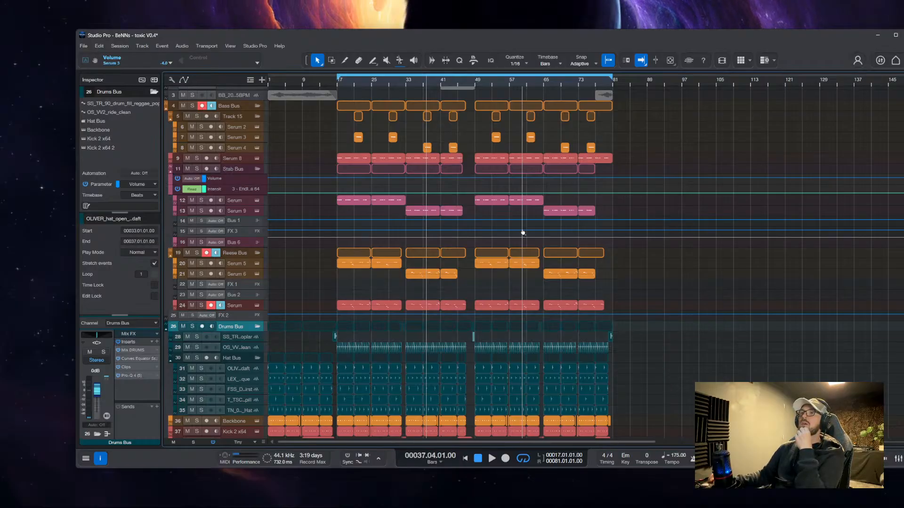
pyautogui.scroll(2, 470, 203)
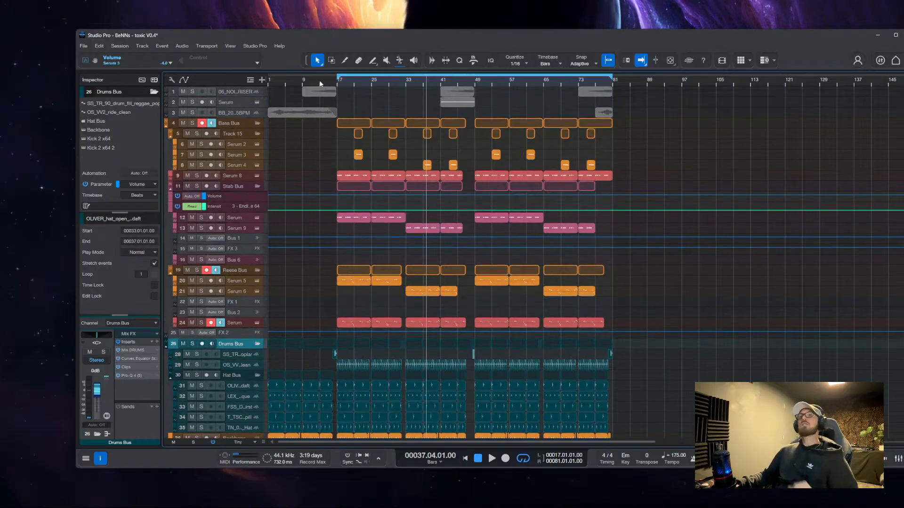
# Play the song from bar 9 to listen to the build-up into the drop at bar 17
pyautogui.click(303, 81)
pyautogui.press('space')
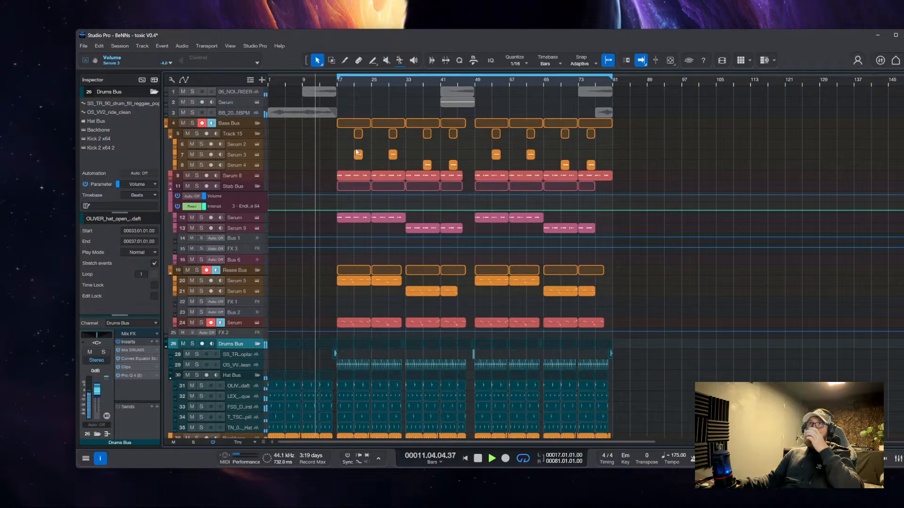
pyautogui.scroll(4, 318, 78)
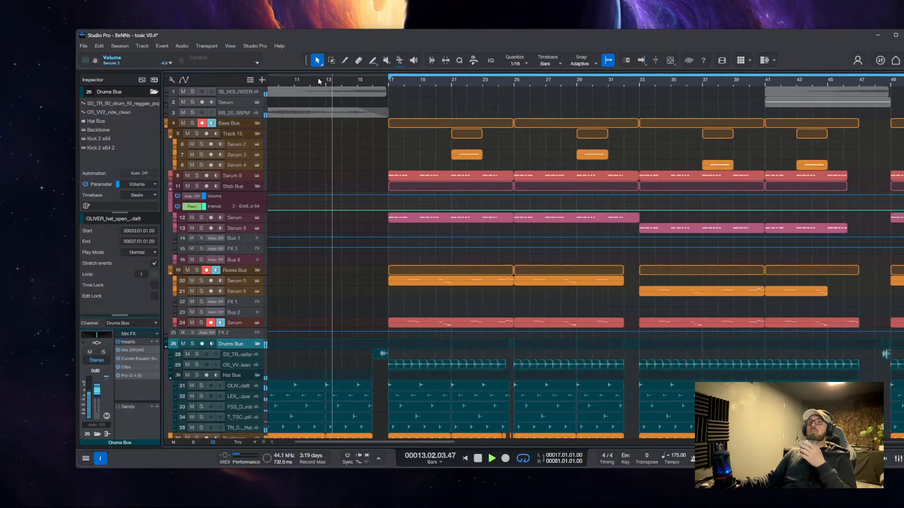
pyautogui.scroll(2, 318, 78)
pyautogui.press('f')
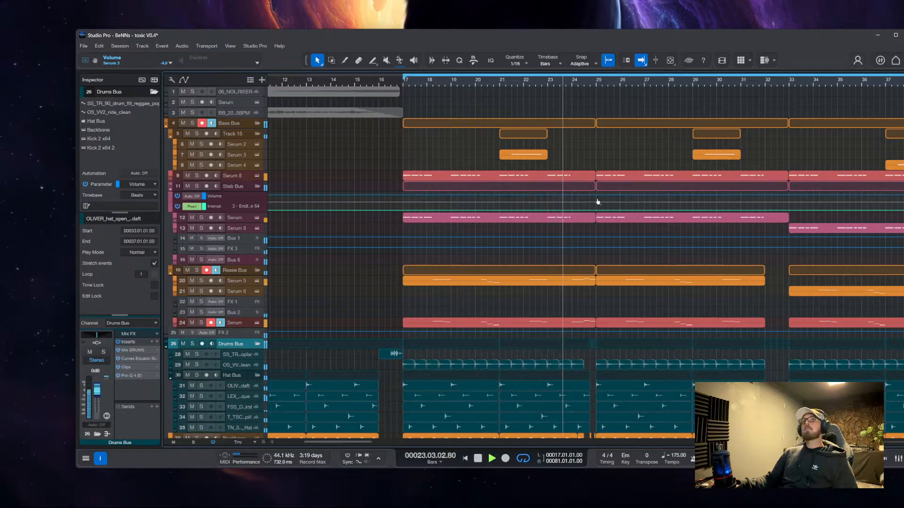
# Examine the bass, stab and reese tracks in the drop while the song plays
pyautogui.scroll(-8, 598, 202)
pyautogui.scroll(5, 358, 191)
pyautogui.hscroll(-3, 470, 226)
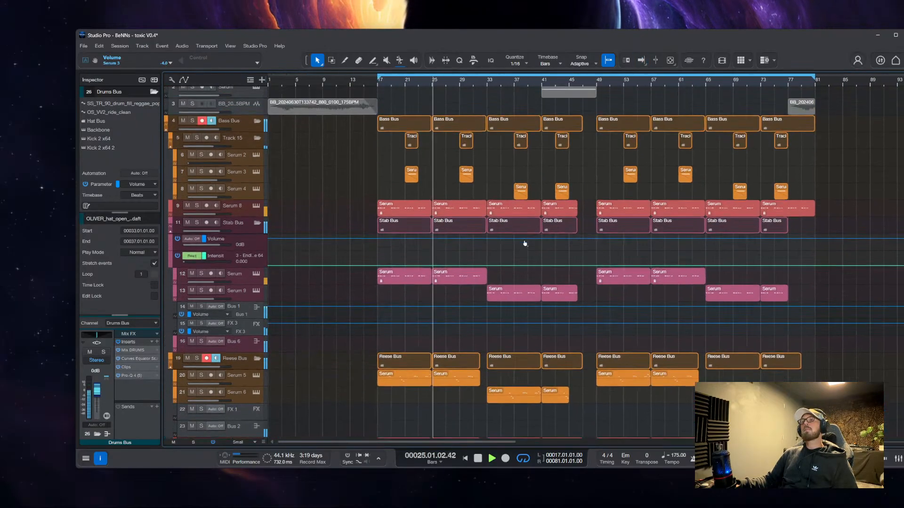
pyautogui.scroll(1, 518, 247)
pyautogui.scroll(2, 431, 258)
pyautogui.scroll(2, 426, 266)
pyautogui.scroll(2, 424, 266)
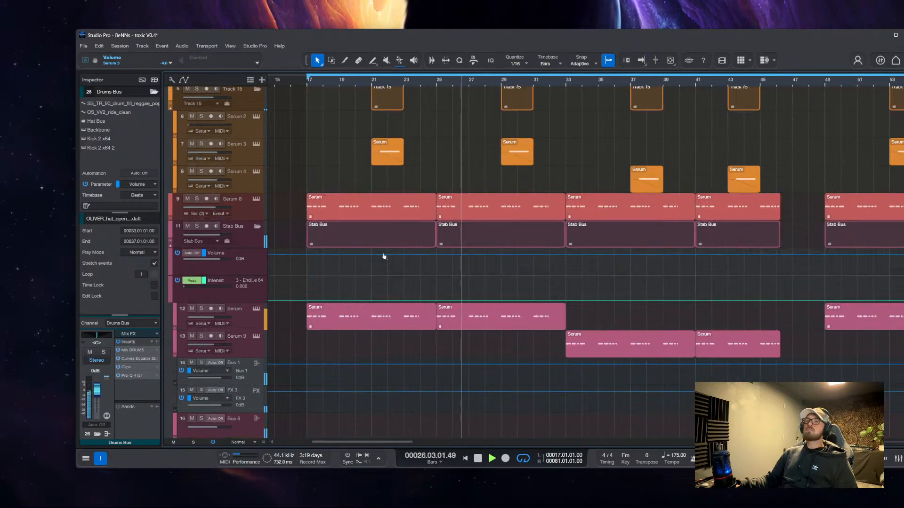
pyautogui.scroll(-3, 298, 228)
# Show and hide the mixer console, look over the bass and stab tracks, and stop playback
pyautogui.press('F3')
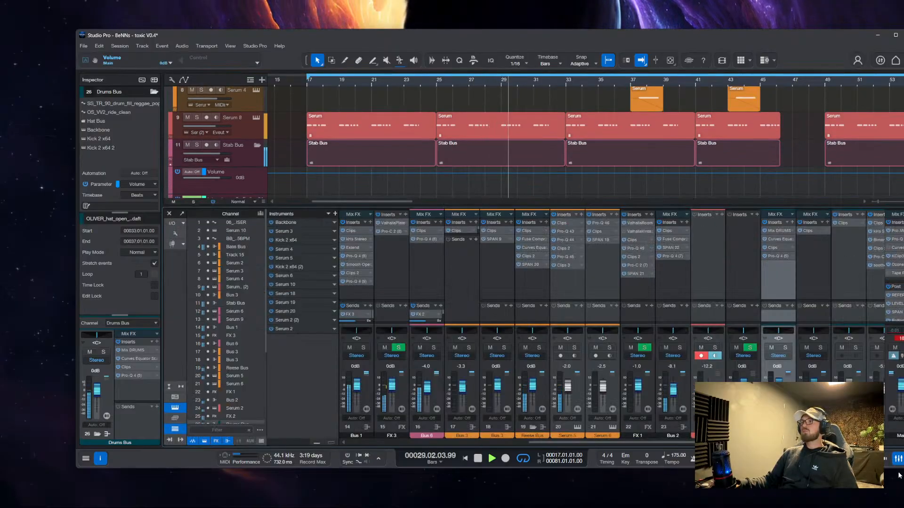
pyautogui.press('F3')
pyautogui.scroll(3, 671, 334)
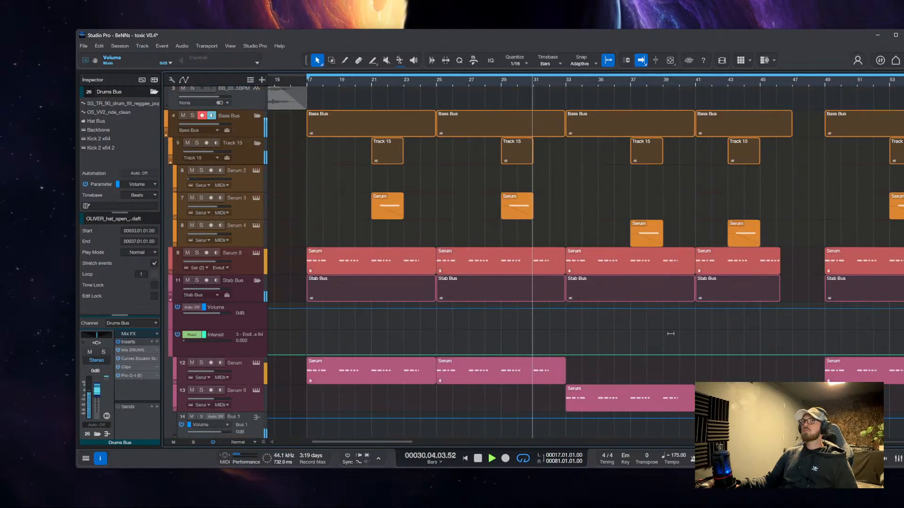
pyautogui.scroll(-3, 670, 334)
pyautogui.scroll(4, 567, 289)
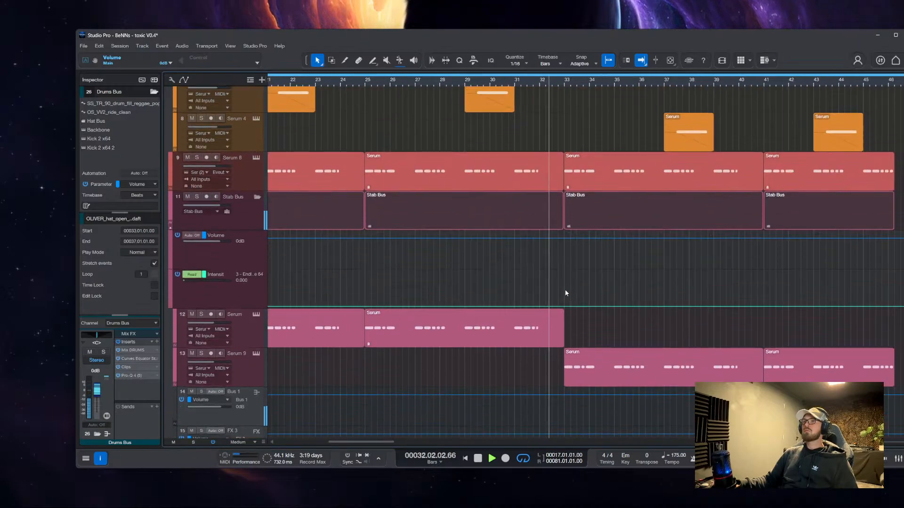
pyautogui.press('space')
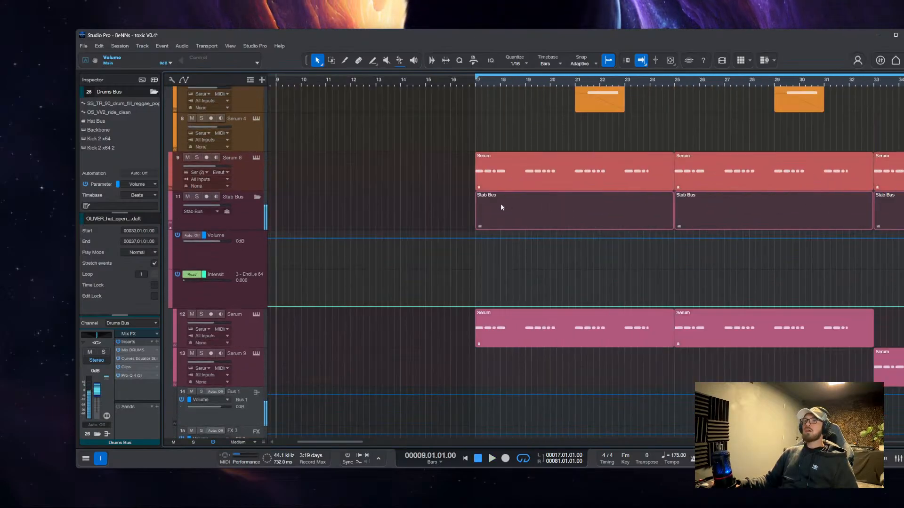
# Examine the full arrangement and the hat, snare and kick clips inside the Drums Bus
pyautogui.scroll(-5, 414, 288)
pyautogui.scroll(-3, 377, 316)
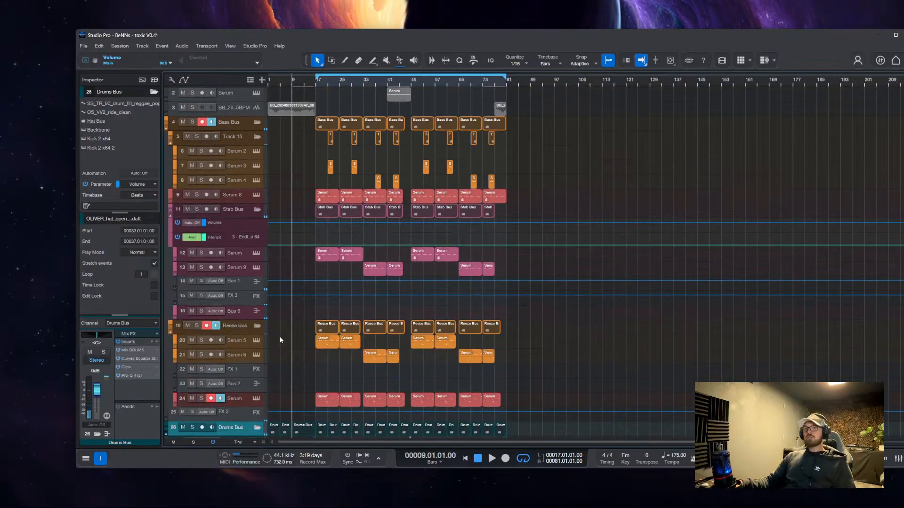
pyautogui.scroll(3, 312, 300)
pyautogui.scroll(2, 520, 283)
pyautogui.scroll(1, 460, 283)
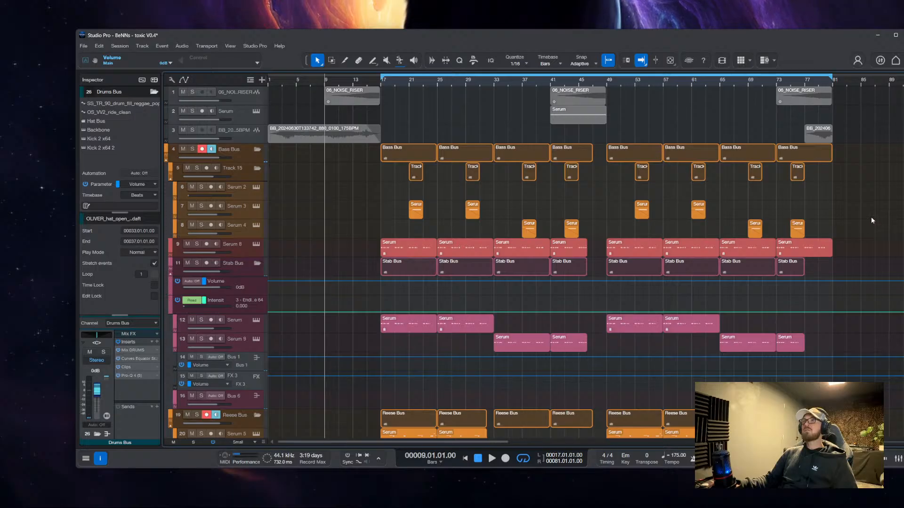
pyautogui.scroll(-10, 461, 367)
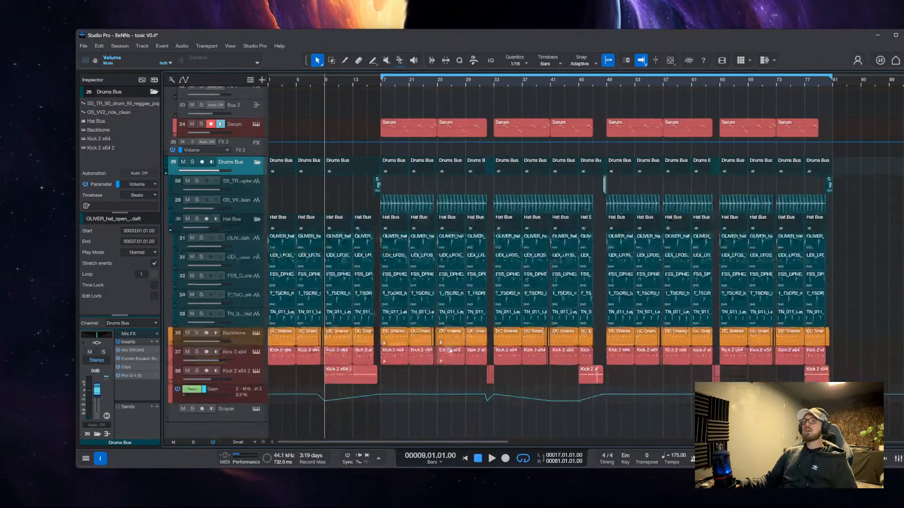
pyautogui.scroll(3, 423, 338)
pyautogui.scroll(2, 422, 339)
pyautogui.scroll(1, 372, 326)
pyautogui.moveTo(371, 326); pyautogui.dragTo(578, 324)
pyautogui.scroll(-3, 502, 343)
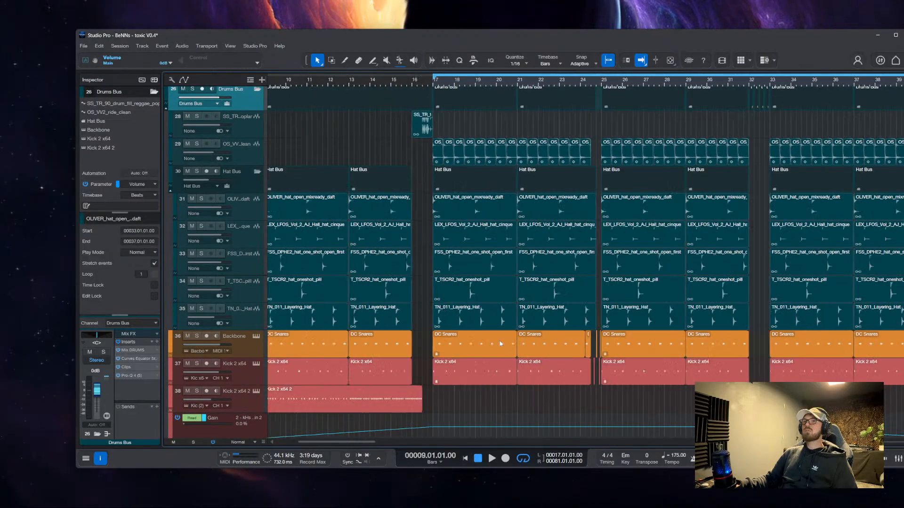
# Inspect the snare layer in the Backbone instrument and close its window
pyautogui.scroll(-1, 494, 344)
pyautogui.click(256, 336)
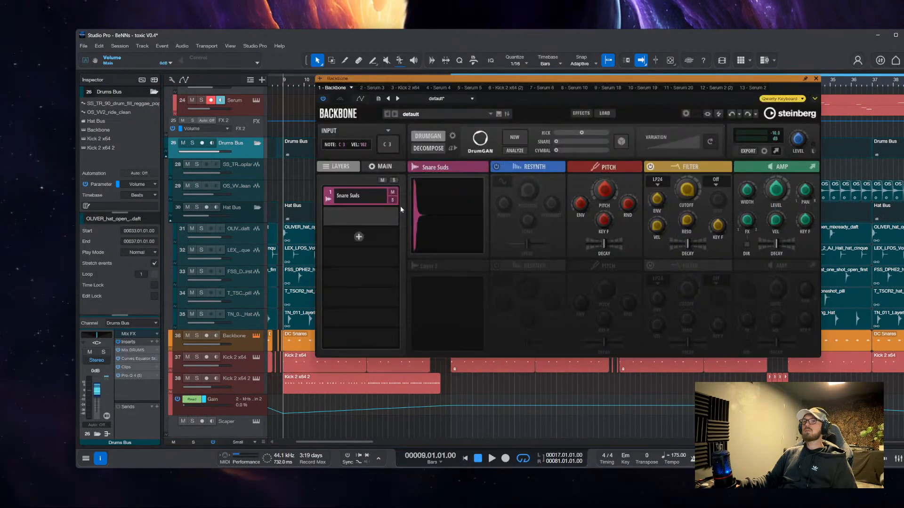
pyautogui.click(816, 79)
pyautogui.scroll(-1, 625, 260)
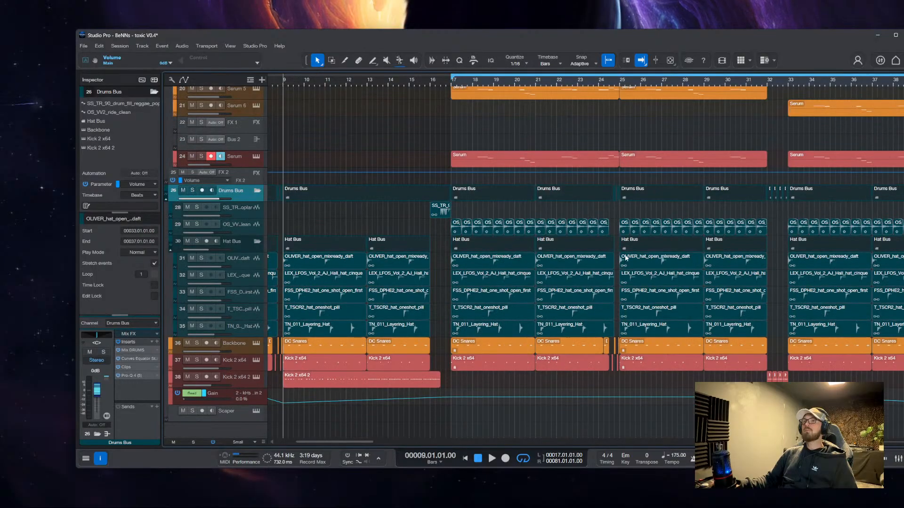
# Review the drum, reese and stab clips from bar 17 onward
pyautogui.moveTo(629, 292); pyautogui.dragTo(471, 413)
pyautogui.moveTo(422, 219); pyautogui.dragTo(436, 170)
pyautogui.moveTo(353, 296); pyautogui.dragTo(432, 261)
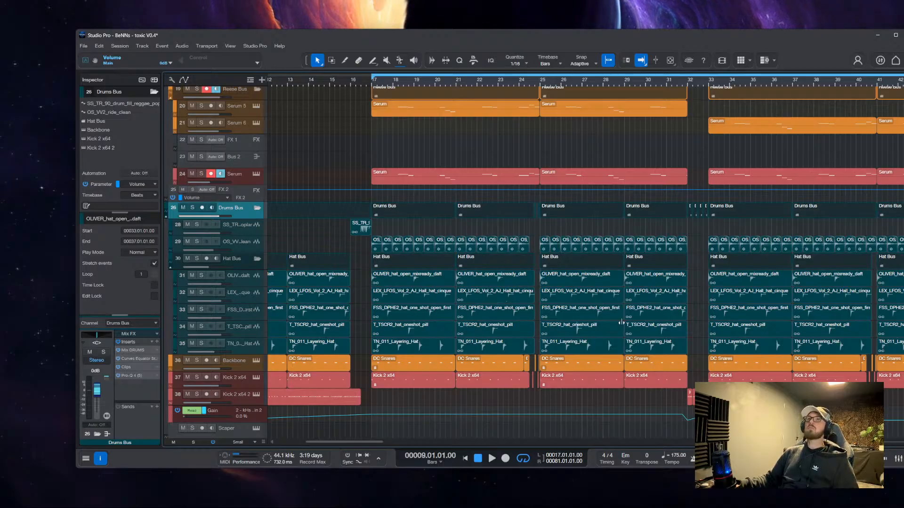
pyautogui.moveTo(427, 320); pyautogui.dragTo(307, 301)
pyautogui.scroll(-6, 501, 294)
pyautogui.scroll(-3, 501, 296)
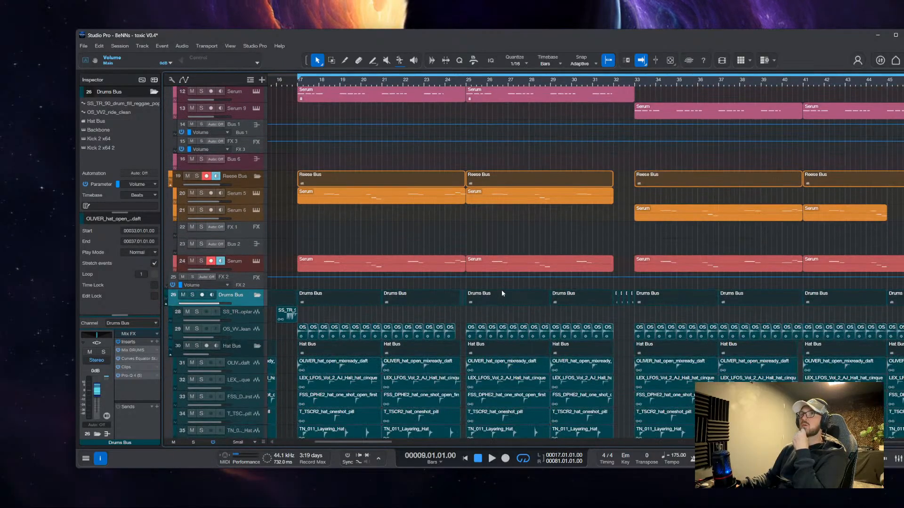
pyautogui.scroll(3, 502, 293)
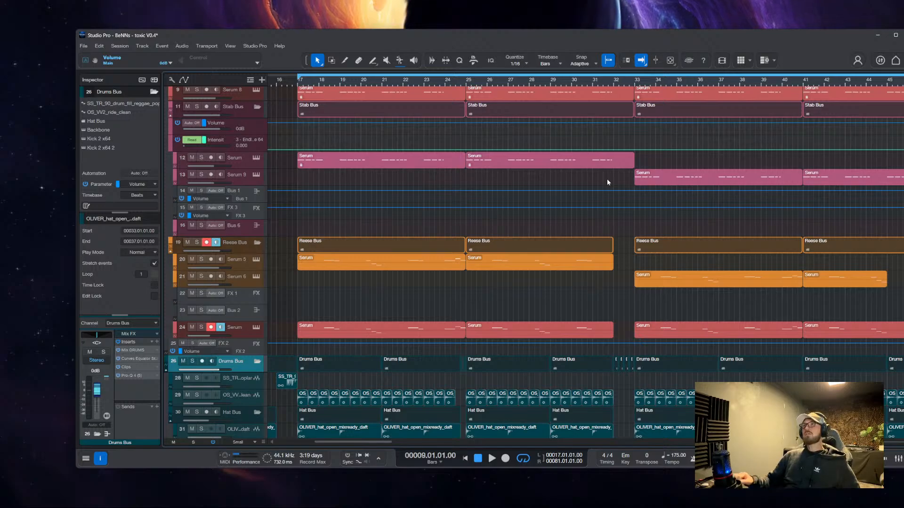
# Compare how the bass, stab, reese and drum parts change between the sections of both drops
pyautogui.scroll(5, 543, 284)
pyautogui.hscroll(4, 543, 285)
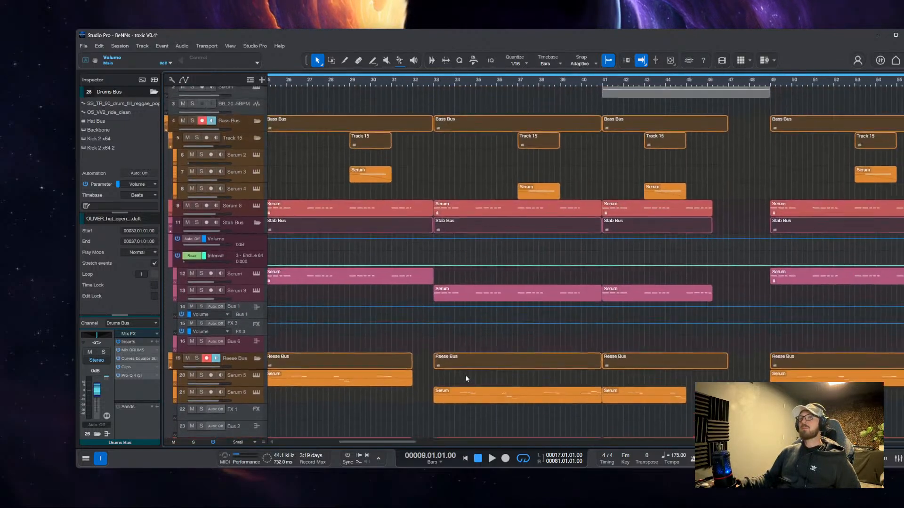
pyautogui.hscroll(-1, 465, 378)
pyautogui.scroll(-2, 476, 296)
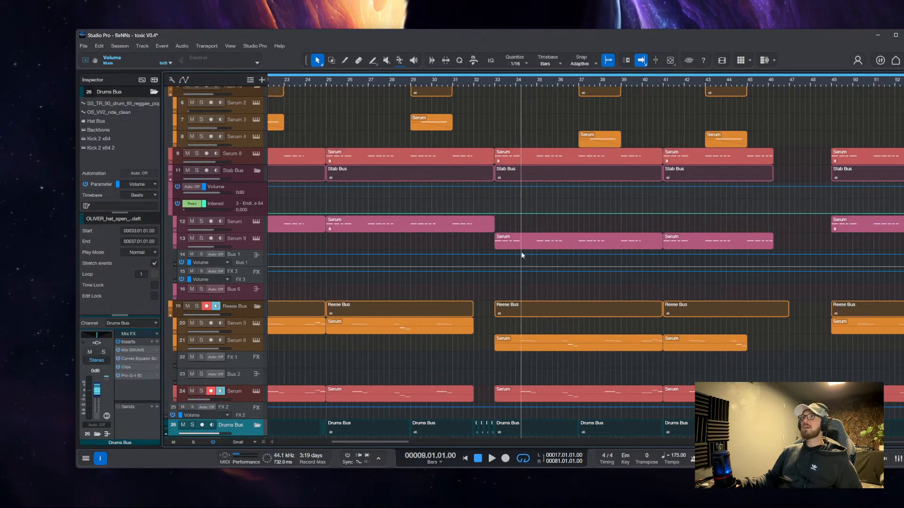
pyautogui.scroll(-8, 732, 365)
pyautogui.hscroll(-3, 710, 197)
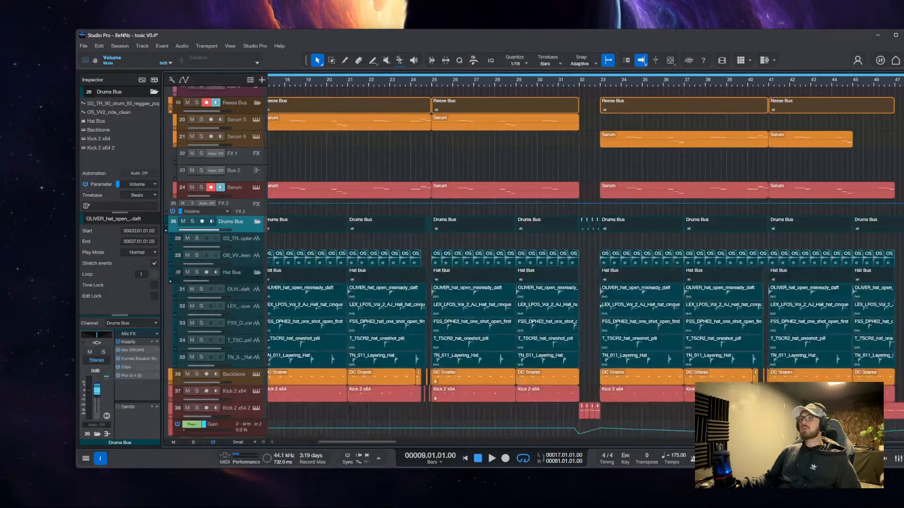
pyautogui.scroll(-2, 686, 336)
pyautogui.hscroll(-3, 685, 336)
pyautogui.scroll(-6, 685, 336)
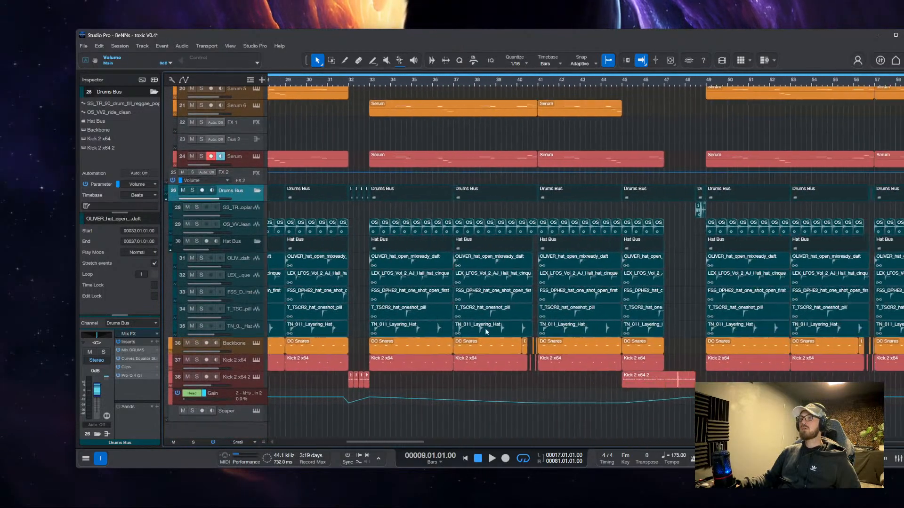
pyautogui.scroll(4, 622, 329)
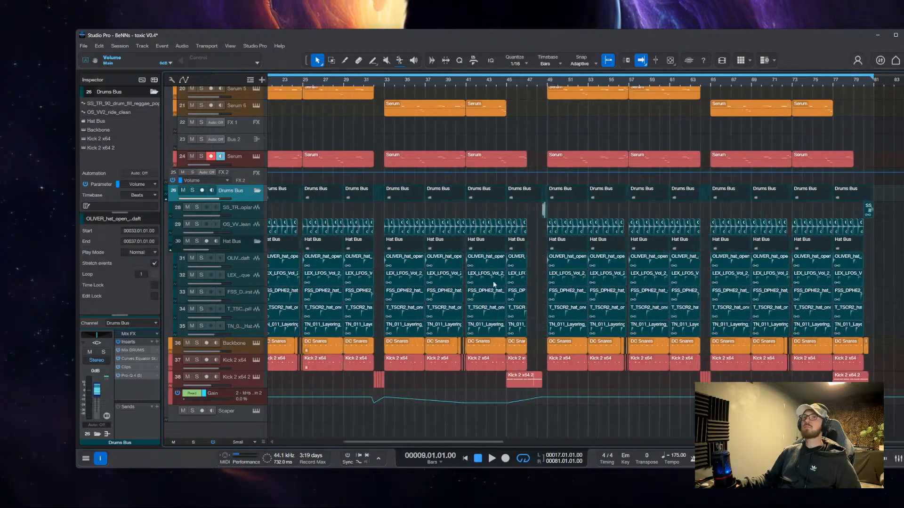
pyautogui.scroll(5, 520, 381)
pyautogui.scroll(-3, 518, 358)
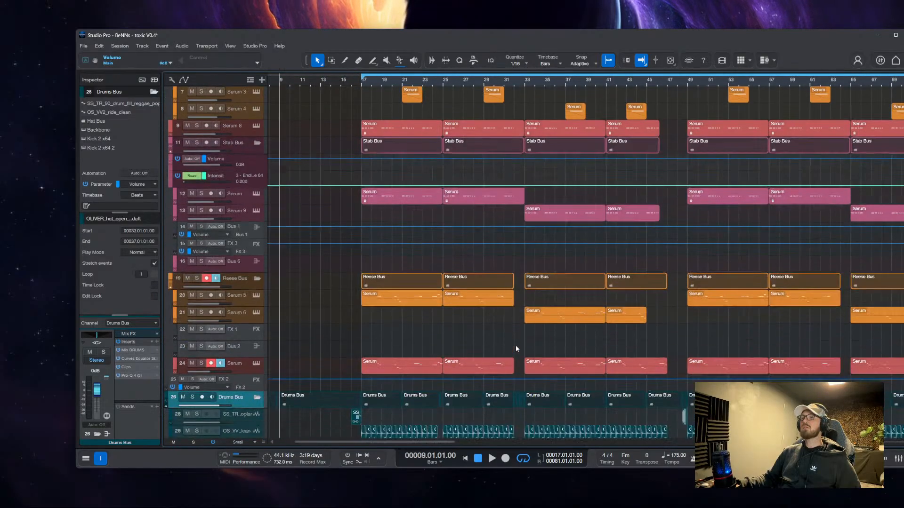
pyautogui.scroll(-3, 513, 345)
pyautogui.hscroll(-5, 428, 337)
pyautogui.scroll(-3, 455, 307)
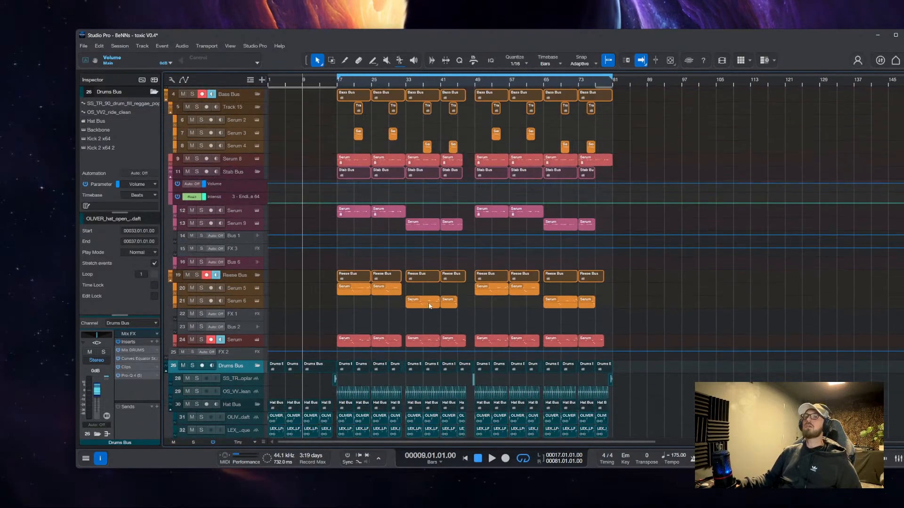
pyautogui.scroll(2, 366, 297)
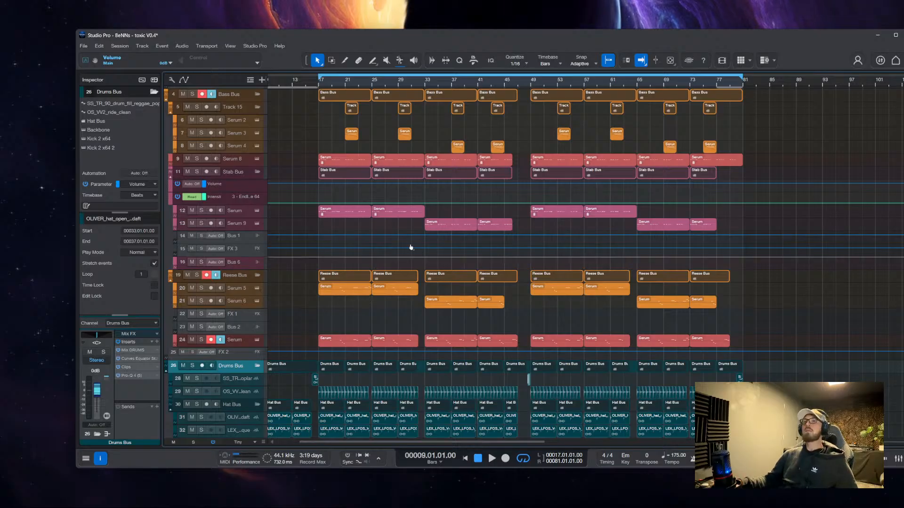
pyautogui.scroll(5, 470, 87)
# Set the loop range from bar 31 to bar 33 and play that transition
pyautogui.moveTo(470, 81); pyautogui.dragTo(546, 75)
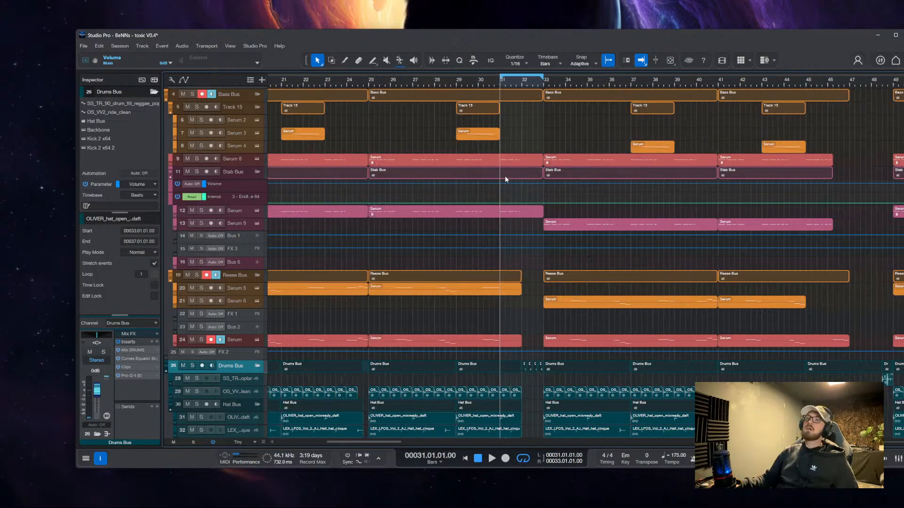
pyautogui.hotkey('shift', 'f')
pyautogui.scroll(4, 500, 113)
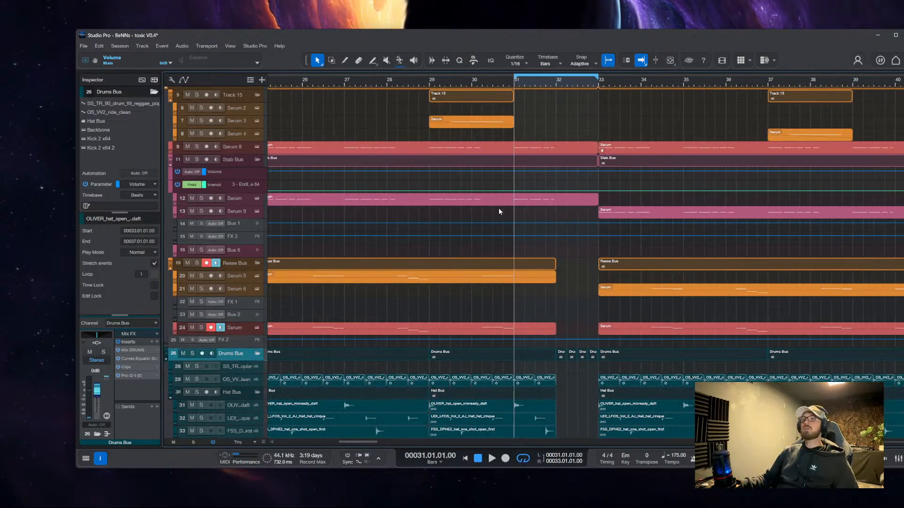
pyautogui.scroll(-3, 594, 176)
pyautogui.scroll(2, 538, 354)
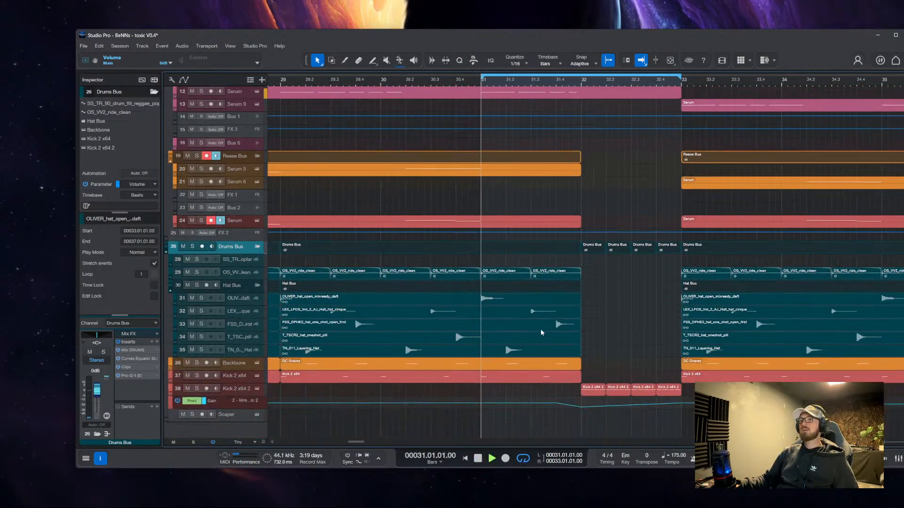
# Play the looped transition from bar 31 while checking the bass, stab, reese and drum clips, and stop playback
pyautogui.scroll(2, 550, 321)
pyautogui.press('space')
pyautogui.scroll(-3, 513, 336)
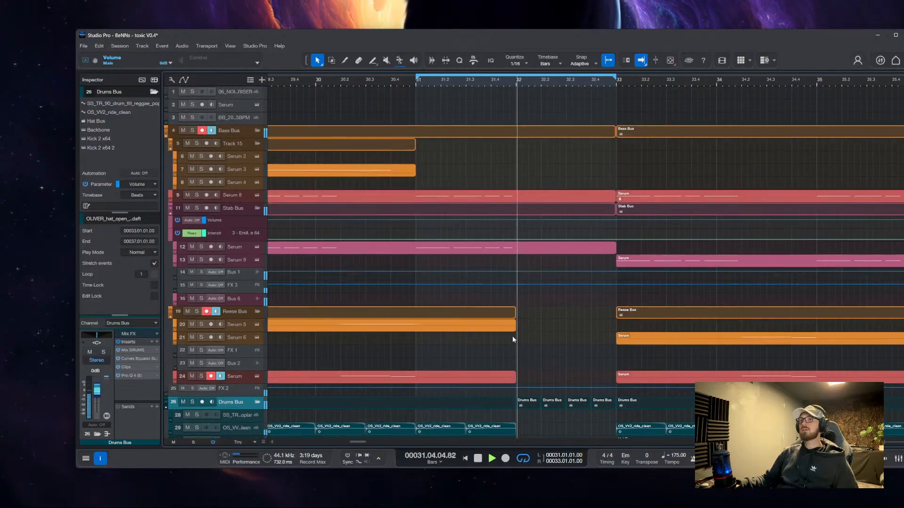
pyautogui.scroll(-3, 512, 335)
pyautogui.press('f')
pyautogui.press('space')
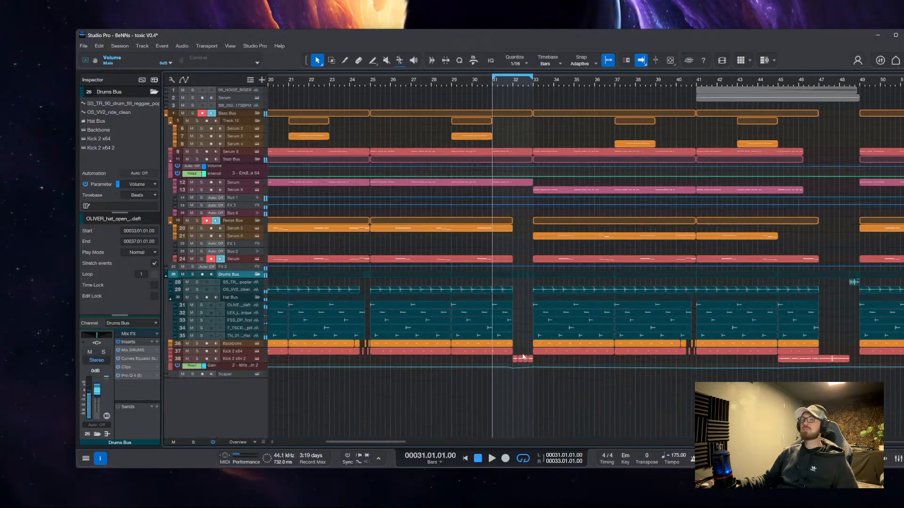
# Select the four short Kick 2 x64 2 clips in bar 32
pyautogui.scroll(3, 521, 383)
pyautogui.scroll(-2, 521, 384)
pyautogui.scroll(3, 572, 387)
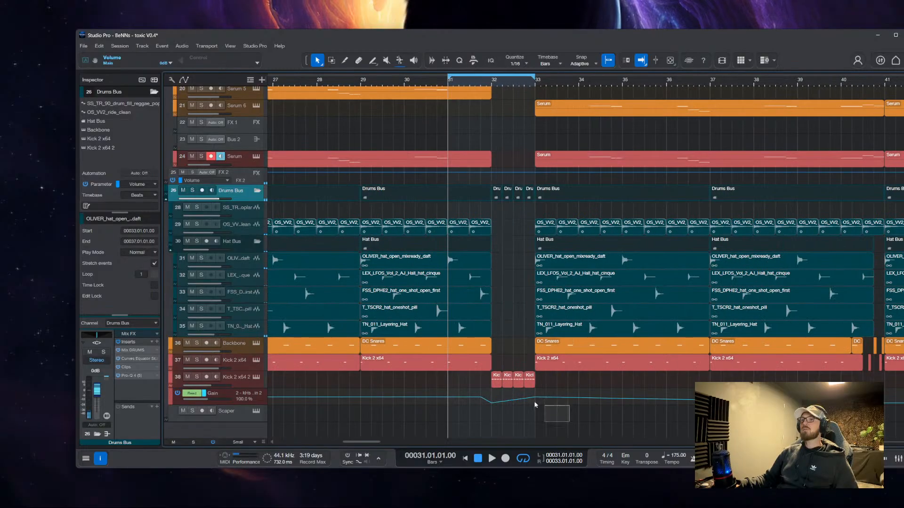
pyautogui.moveTo(572, 387); pyautogui.dragTo(476, 385)
pyautogui.hscroll(2, 475, 386)
pyautogui.scroll(-2, 427, 302)
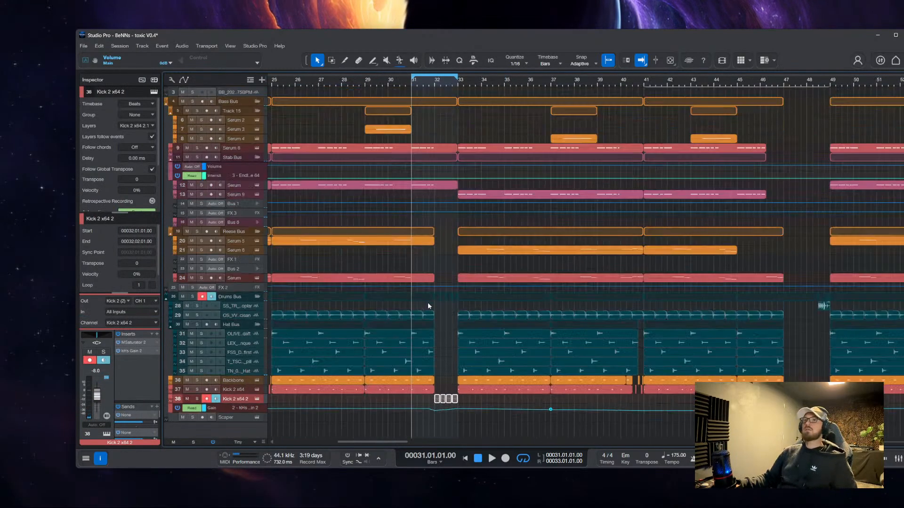
# Extend the loop range to span bars 29 to 37 and start playback from bar 29
pyautogui.scroll(-2, 521, 299)
pyautogui.scroll(3, 492, 246)
pyautogui.scroll(2, 493, 246)
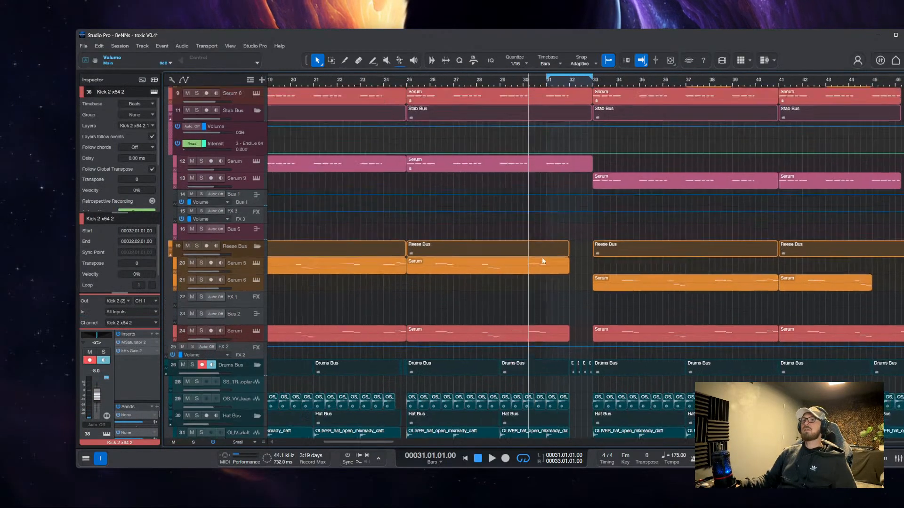
pyautogui.scroll(3, 561, 332)
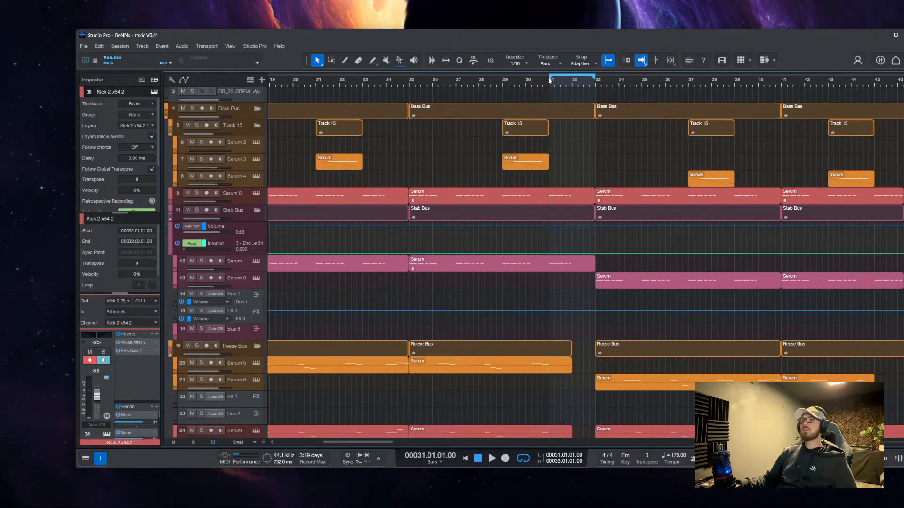
pyautogui.hscroll(2, 549, 81)
pyautogui.moveTo(508, 77); pyautogui.dragTo(461, 77)
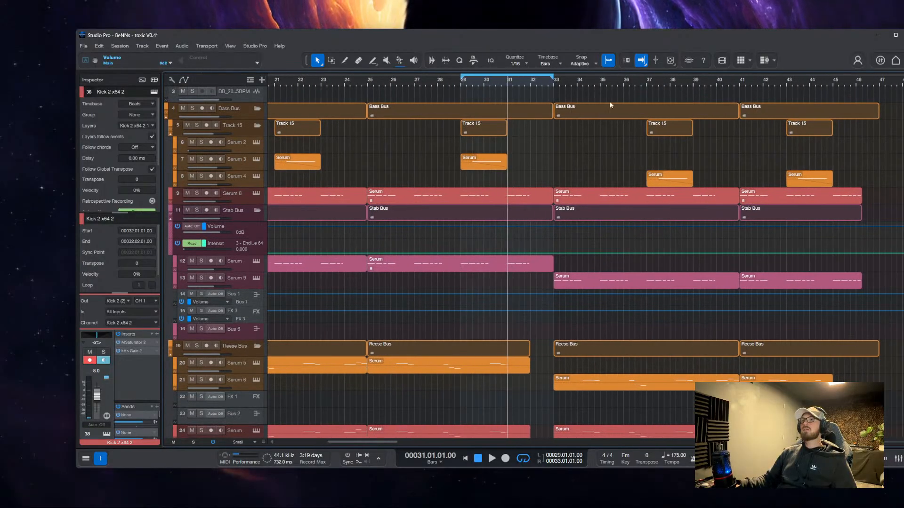
pyautogui.scroll(2, 541, 268)
pyautogui.hscroll(3, 518, 226)
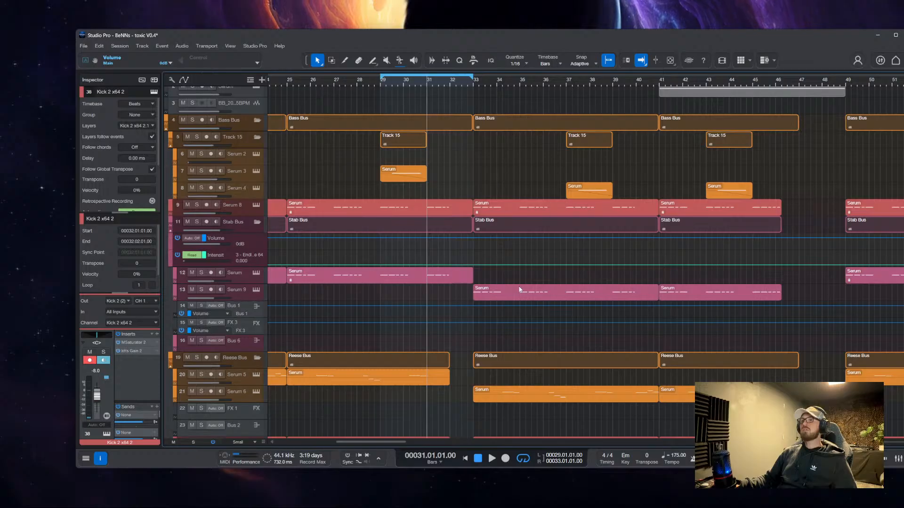
pyautogui.moveTo(474, 78); pyautogui.dragTo(565, 78)
pyautogui.click(379, 83)
pyautogui.press('space')
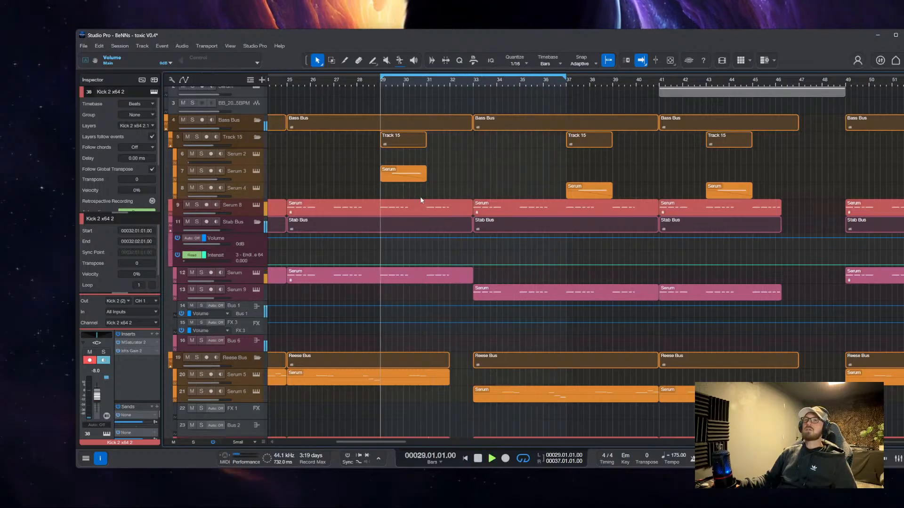
# Listen through the loop while comparing the bass, stab, reese and drum clips before and after bar 33, and stop playback
pyautogui.scroll(5, 413, 236)
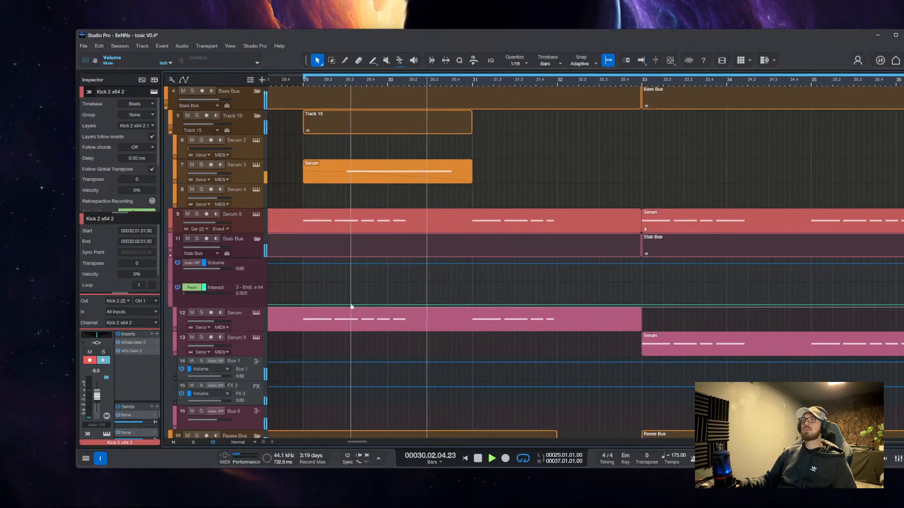
pyautogui.press('f')
pyautogui.scroll(-4, 410, 280)
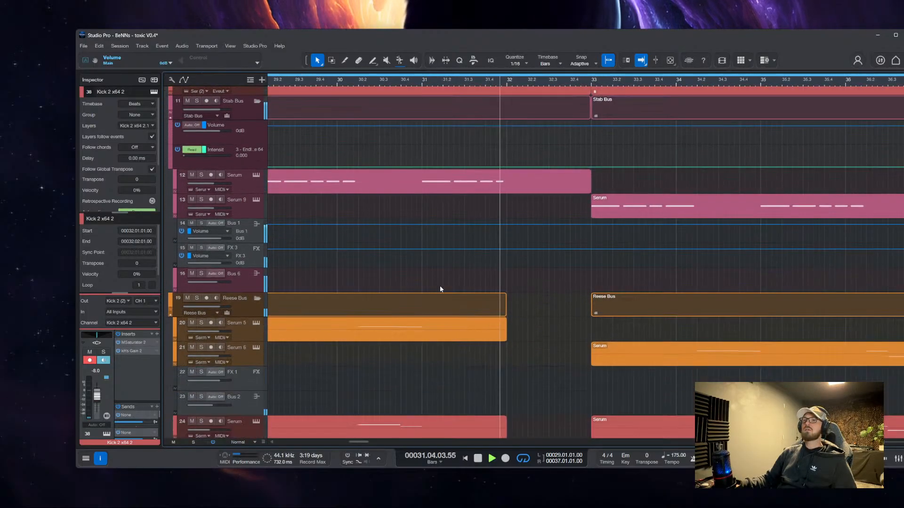
pyautogui.scroll(-3, 442, 285)
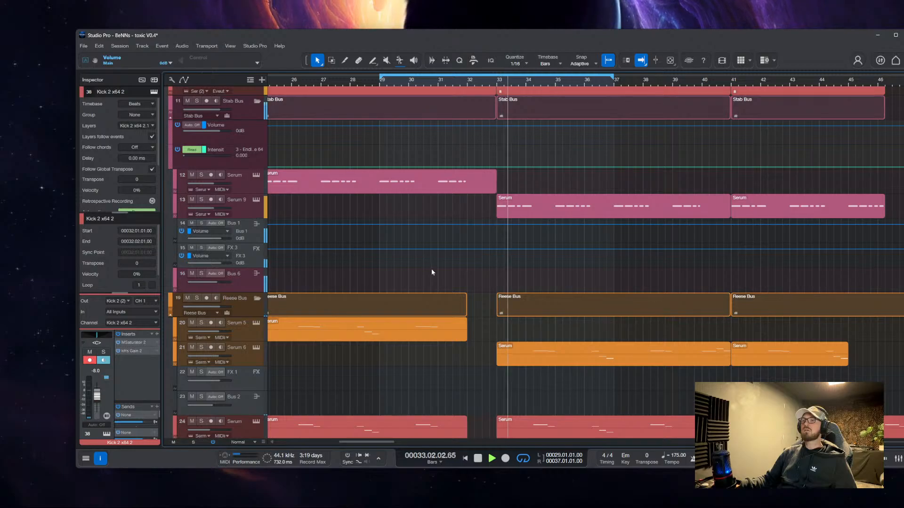
pyautogui.scroll(5, 431, 271)
pyautogui.scroll(-4, 449, 284)
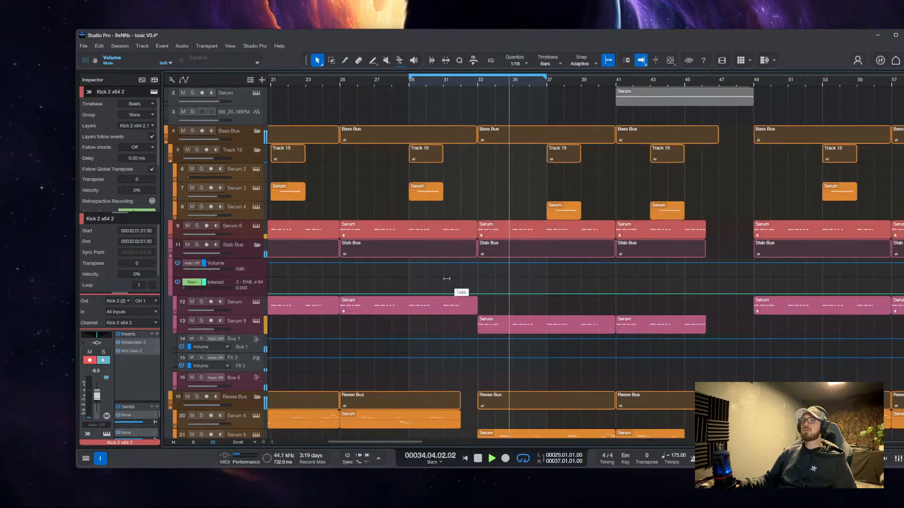
pyautogui.scroll(-3, 447, 275)
pyautogui.scroll(4, 473, 296)
pyautogui.hscroll(-2, 472, 295)
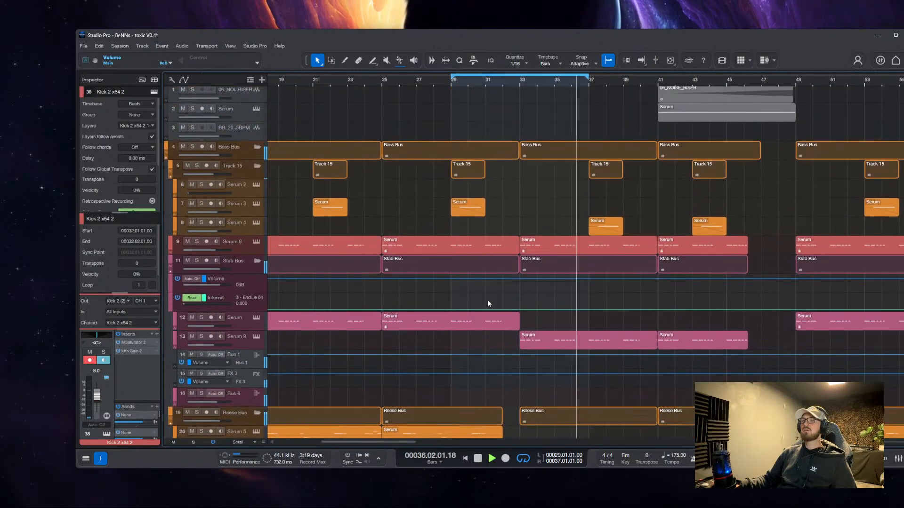
pyautogui.scroll(-10, 488, 303)
pyautogui.press('space')
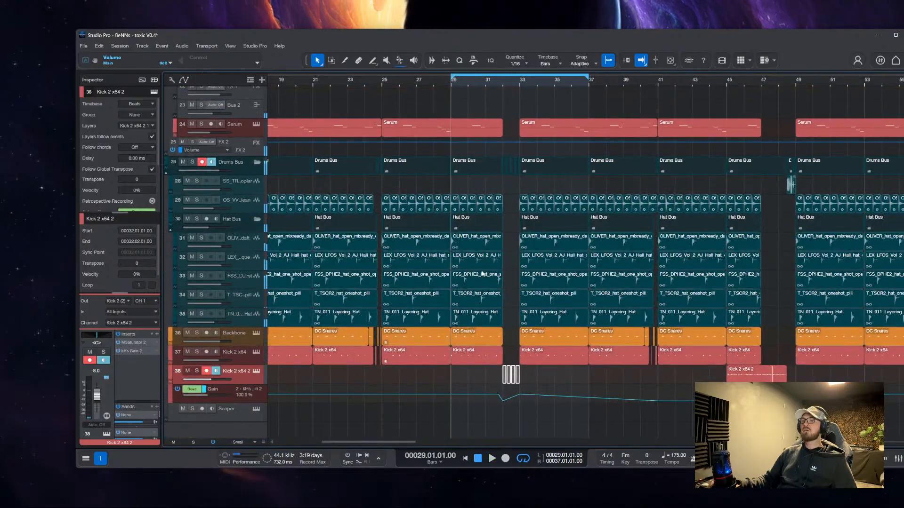
# Switch to File Explorer, open the "0 - Drum & Bass Production" folder inside Releases and look through its project folders
pyautogui.moveTo(483, 500)
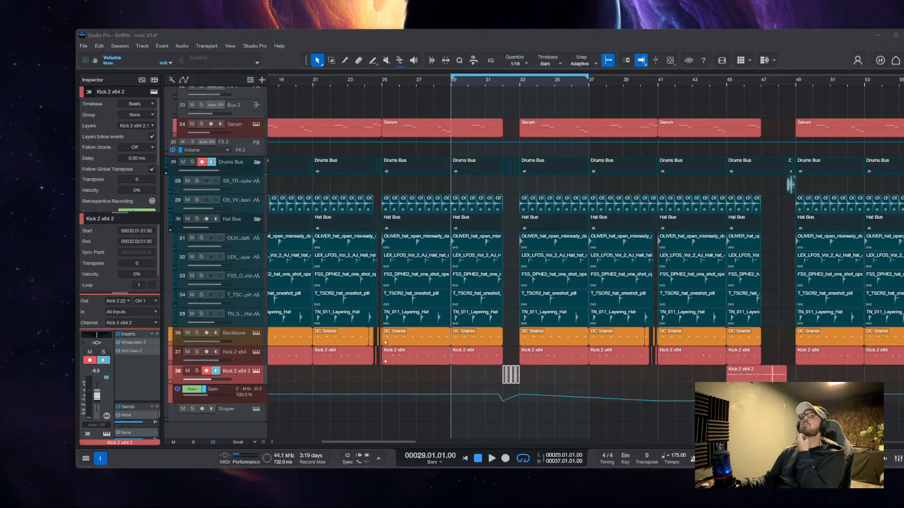
pyautogui.press('super+e')
pyautogui.moveTo(407, 49); pyautogui.dragTo(359, 154)
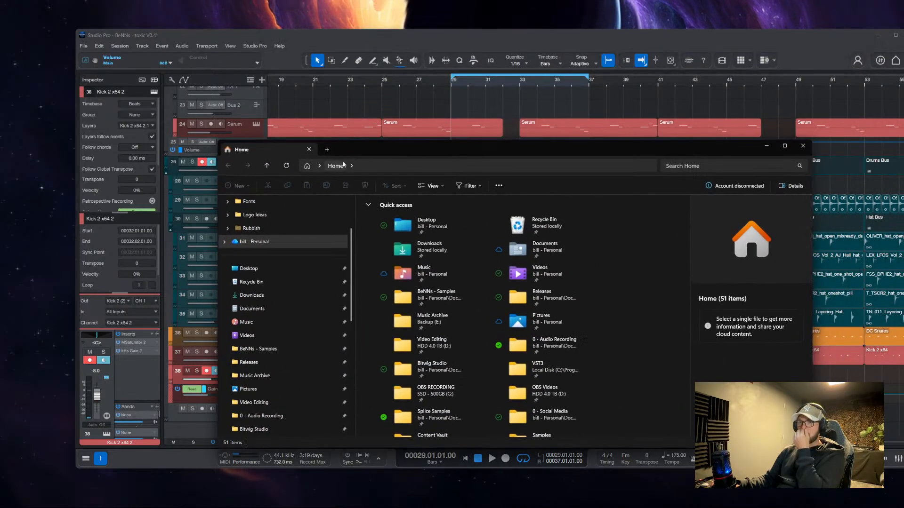
pyautogui.click(292, 363)
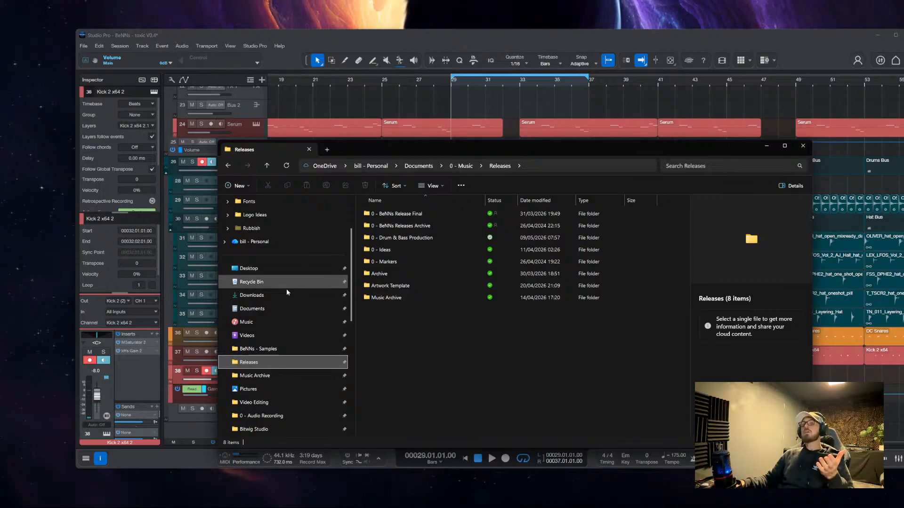
pyautogui.moveTo(386, 273)
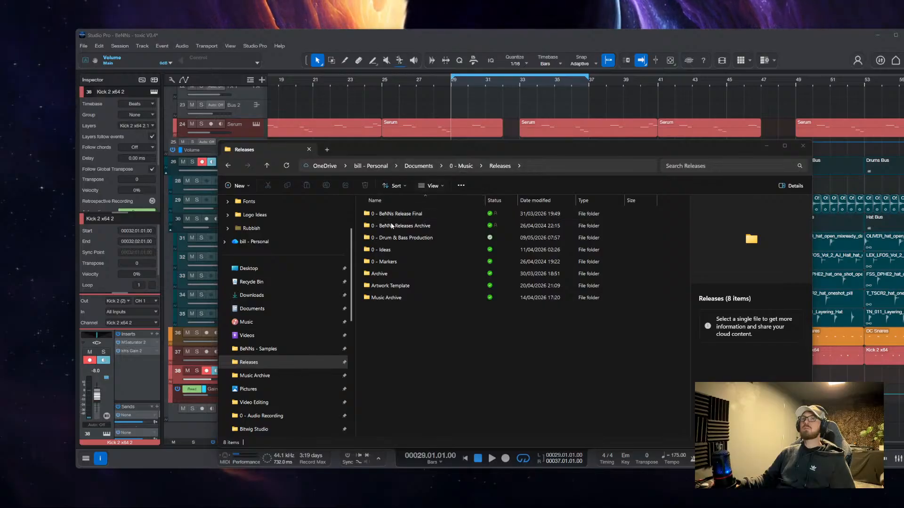
pyautogui.doubleClick(416, 238)
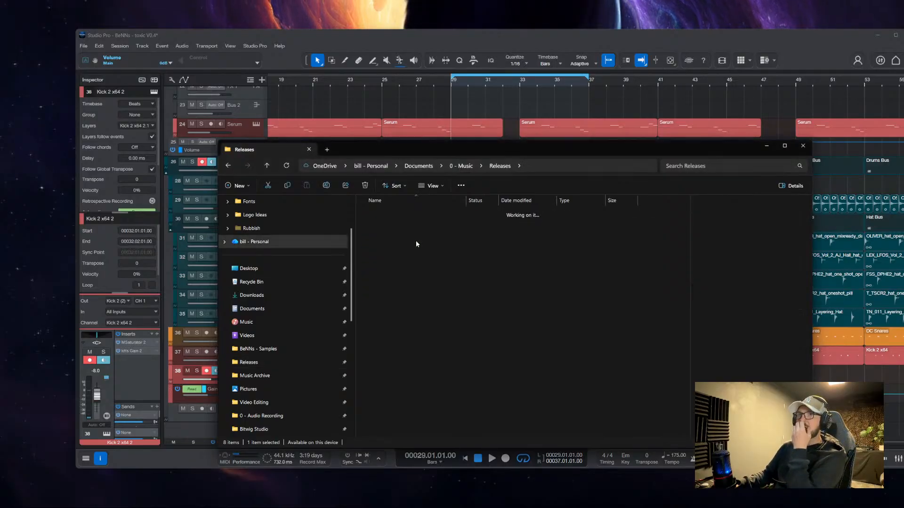
pyautogui.scroll(-12, 455, 330)
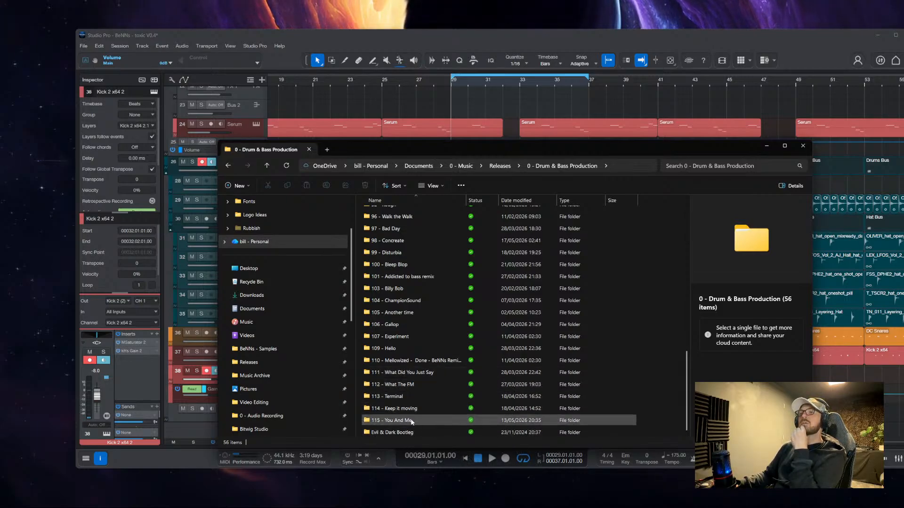
pyautogui.scroll(5, 420, 419)
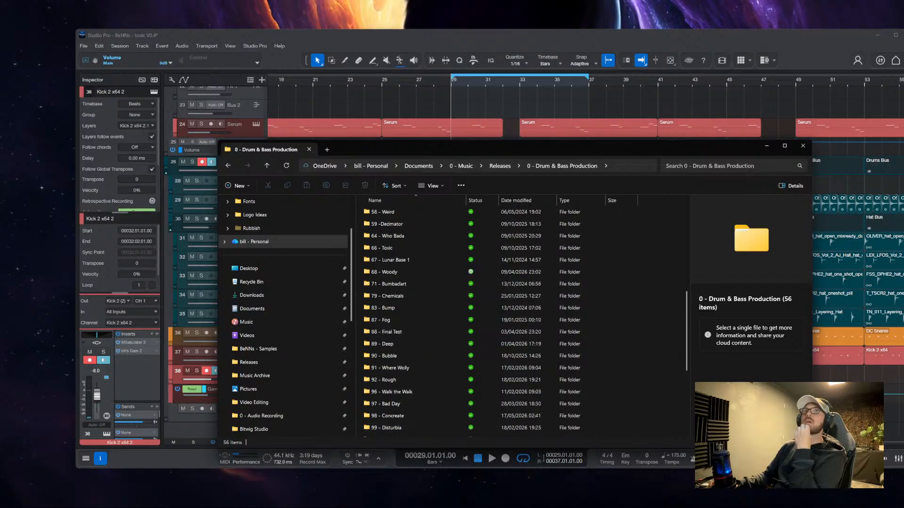
# Bring a Chrome window into view, go to youtube.com and open YouTube Studio for the channel
pyautogui.moveTo(408, 507); pyautogui.dragTo(401, 117)
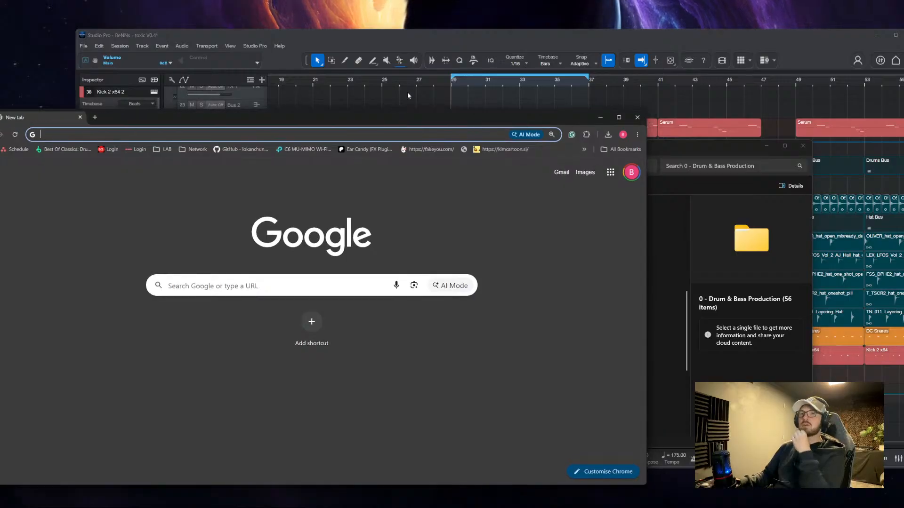
pyautogui.write('youtube.com')
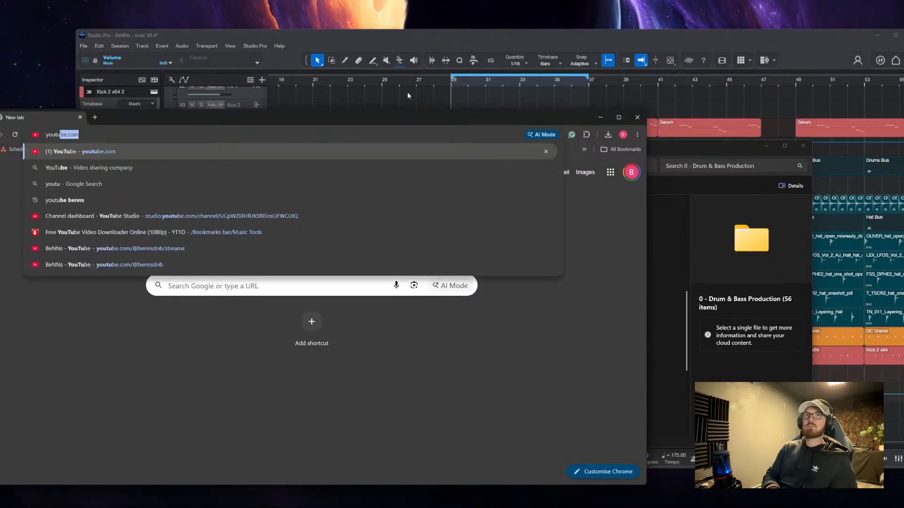
pyautogui.press('Return')
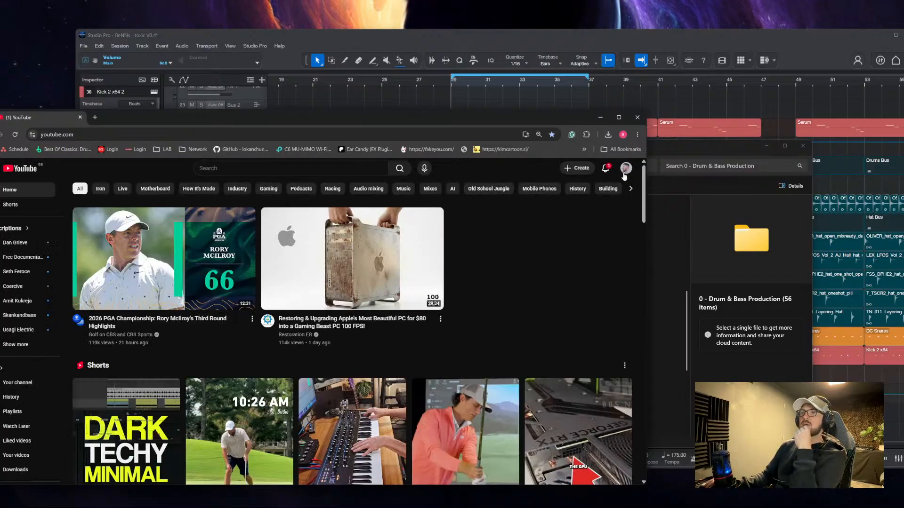
pyautogui.click(625, 169)
pyautogui.click(581, 277)
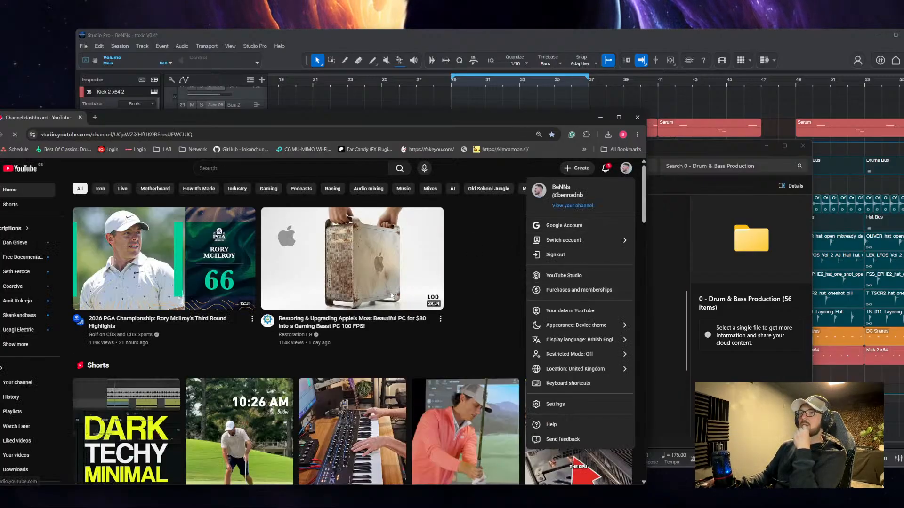
# Open the EP 06 stream's details from the channel's live content to check its track ID, and minimise the browser
pyautogui.click(13, 283)
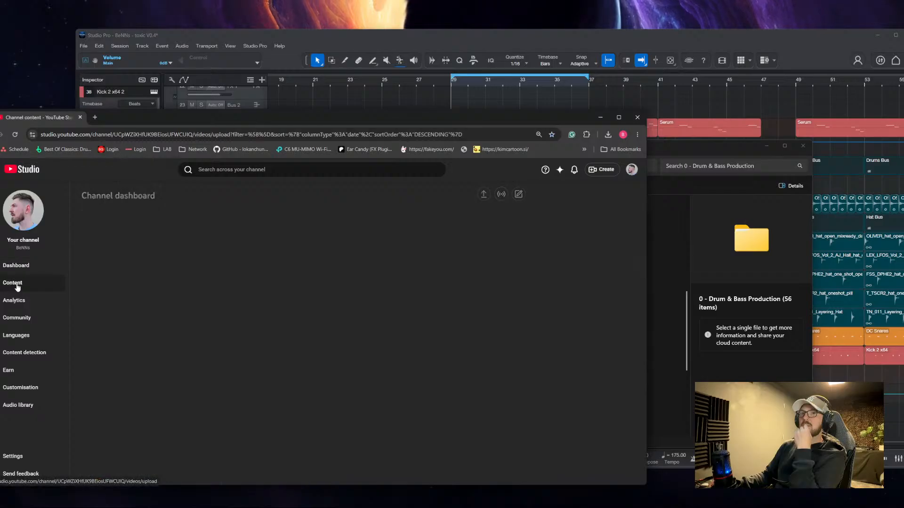
pyautogui.click(195, 215)
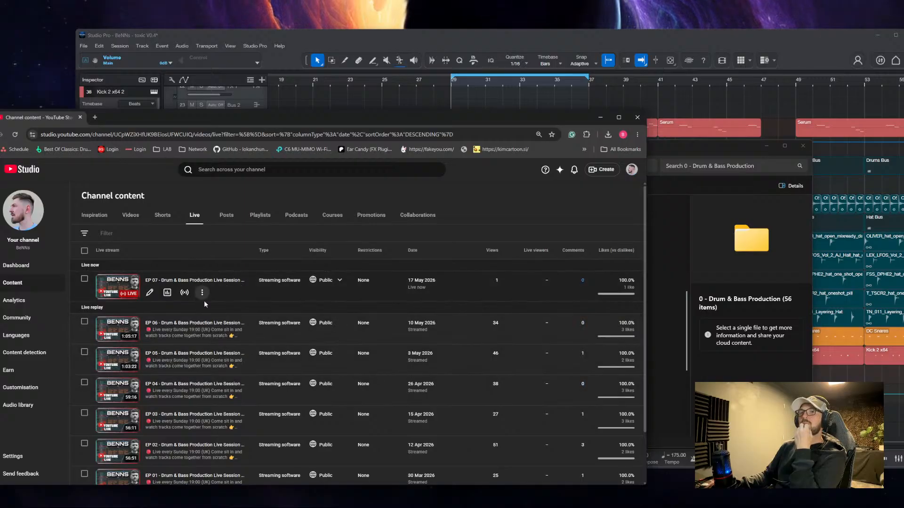
pyautogui.click(231, 323)
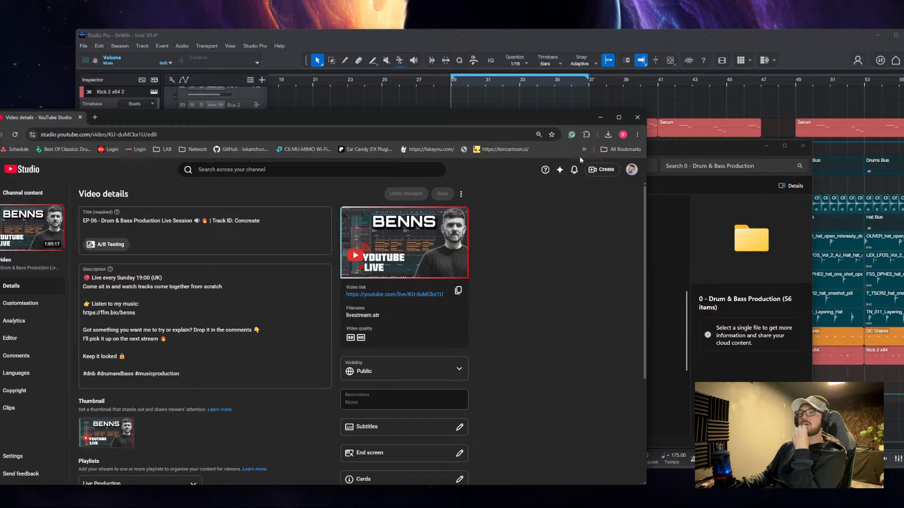
pyautogui.click(600, 117)
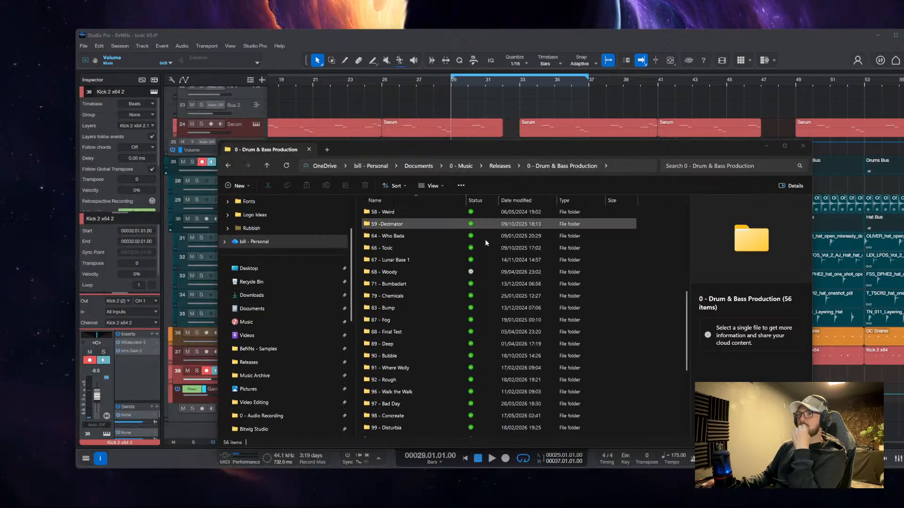
# Look through the project folders in "0 - Drum & Bass Production" and dismiss the YouTube live chat pop-out window
pyautogui.scroll(-1, 409, 315)
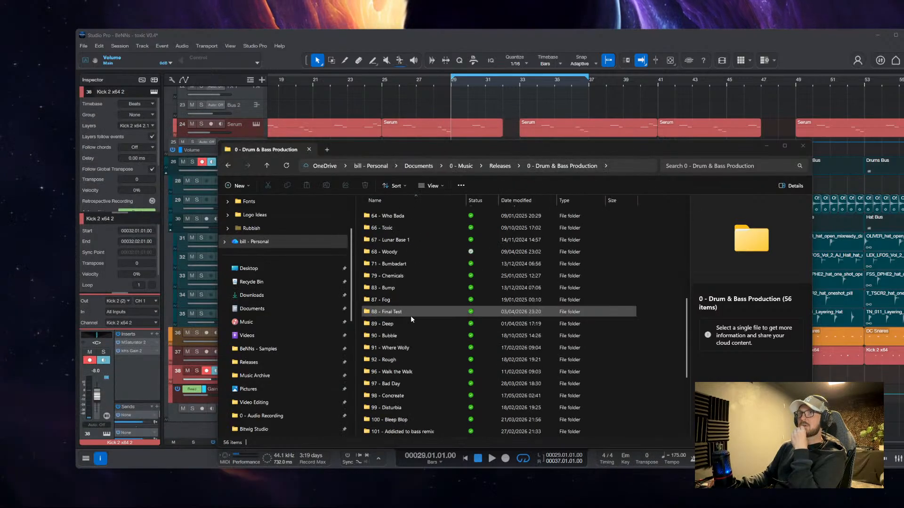
pyautogui.scroll(-5, 405, 323)
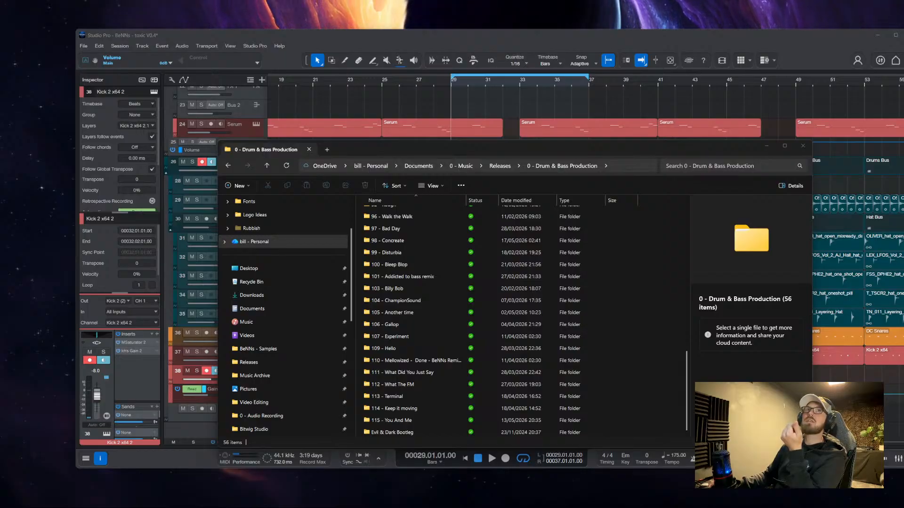
pyautogui.moveTo(490, 1); pyautogui.dragTo(493, 137)
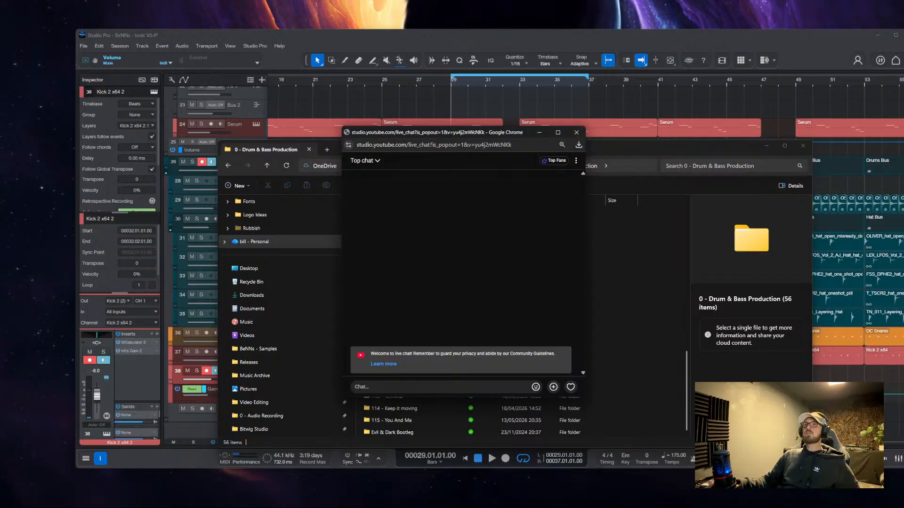
pyautogui.hotkey('alt', 'F4')
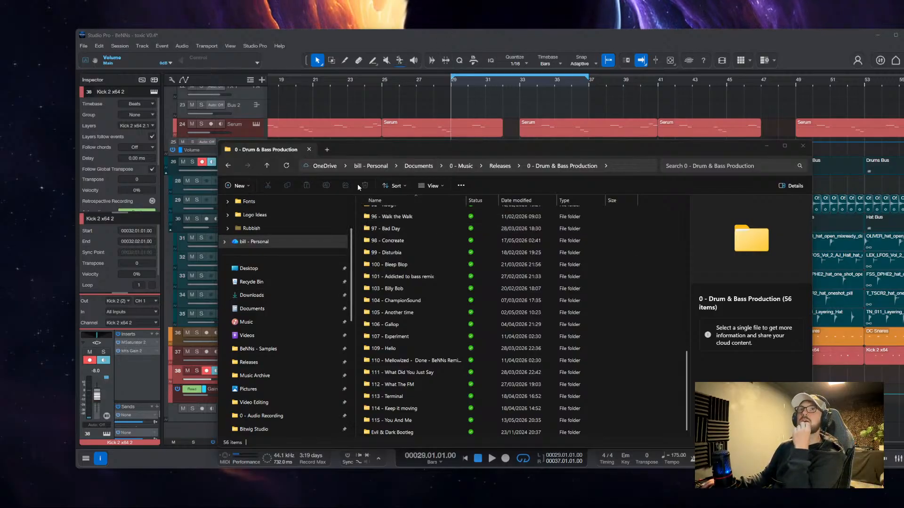
pyautogui.scroll(1, 398, 351)
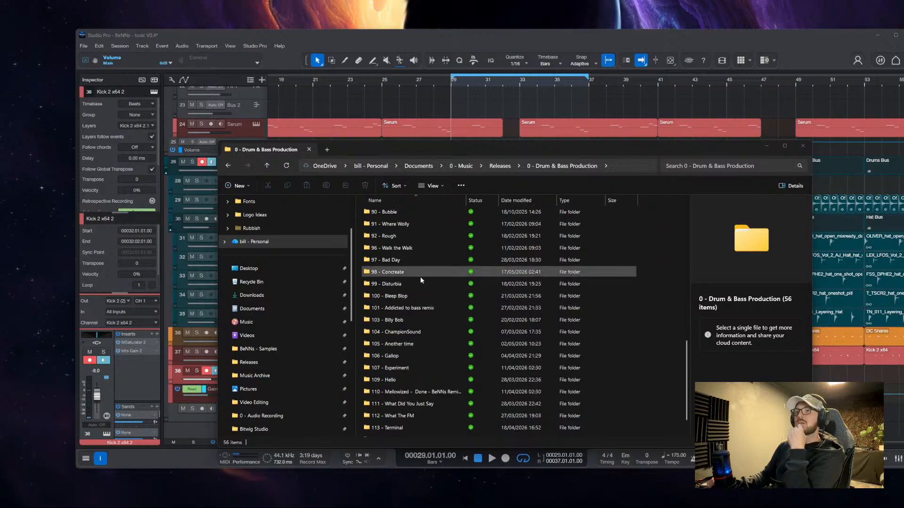
pyautogui.scroll(7, 408, 365)
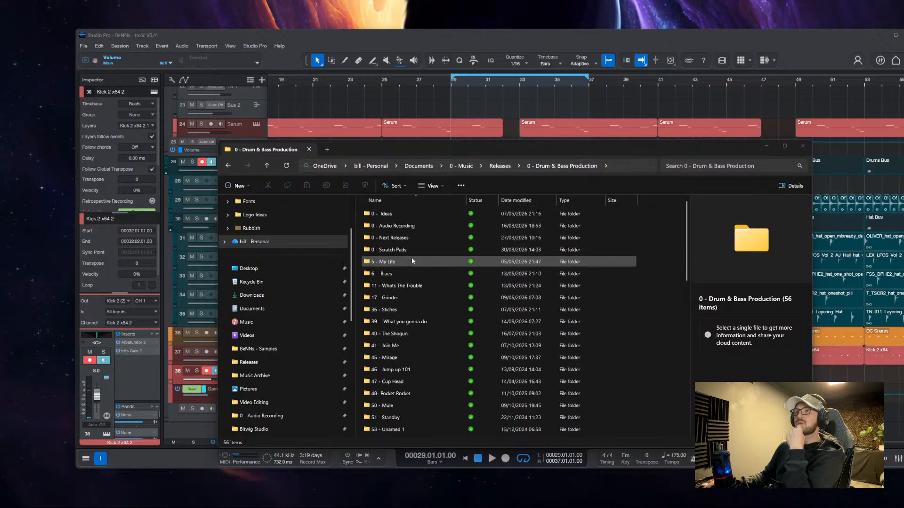
pyautogui.scroll(5, 412, 258)
# Search the Drum & Bass Production folder for "con", open the "98 - Concreate" project folder and open its Samples subfolder
pyautogui.click(710, 165)
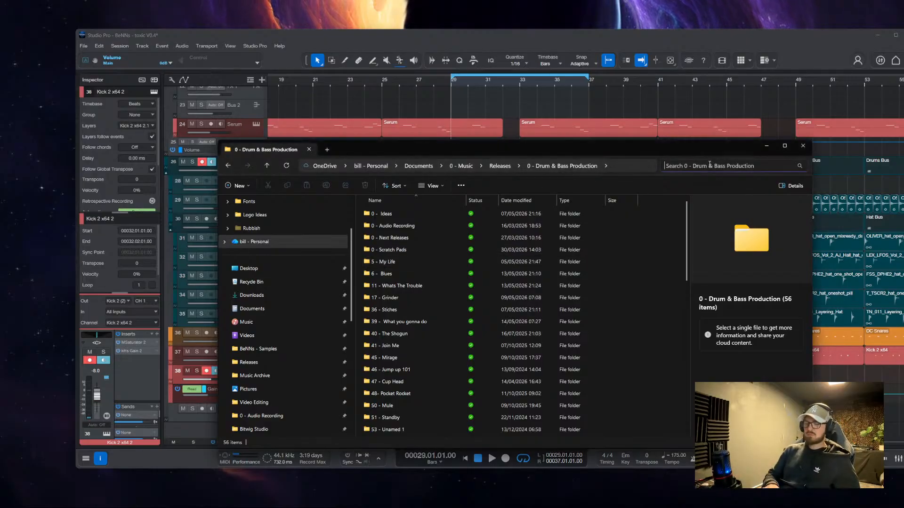
pyautogui.write('con')
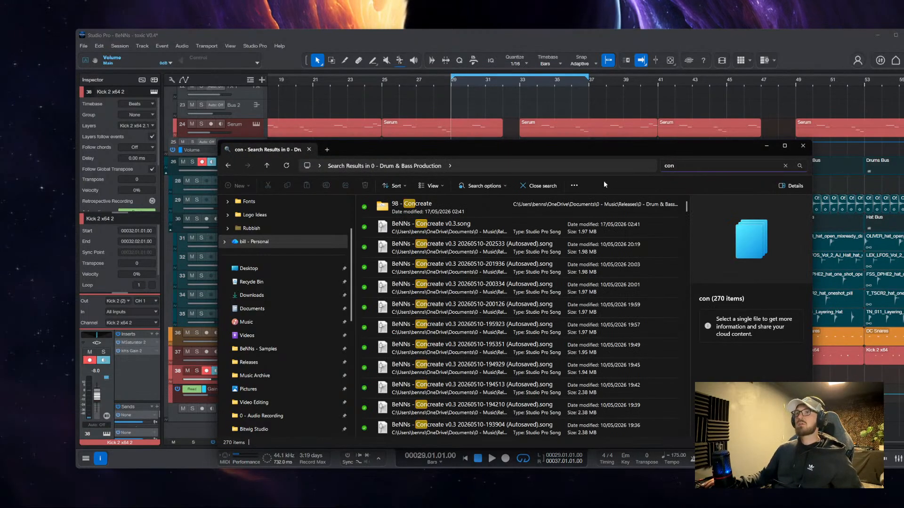
pyautogui.doubleClick(447, 201)
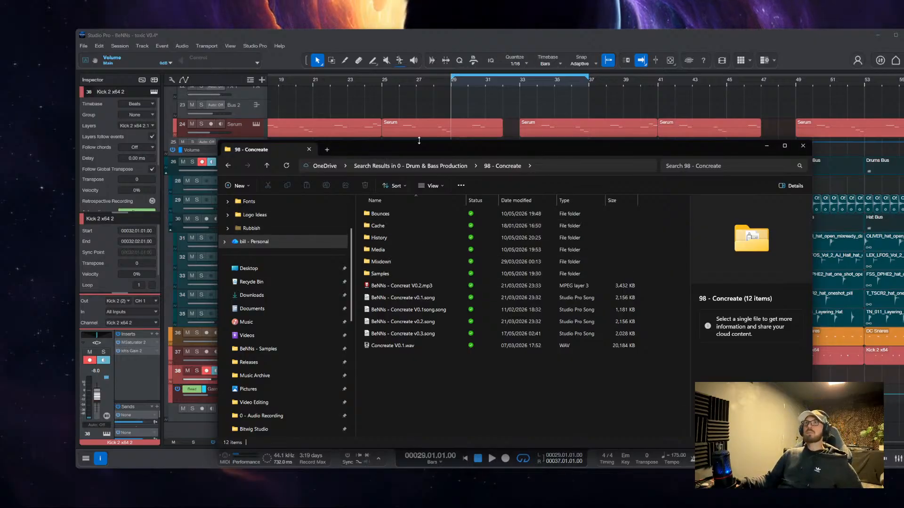
pyautogui.doubleClick(395, 276)
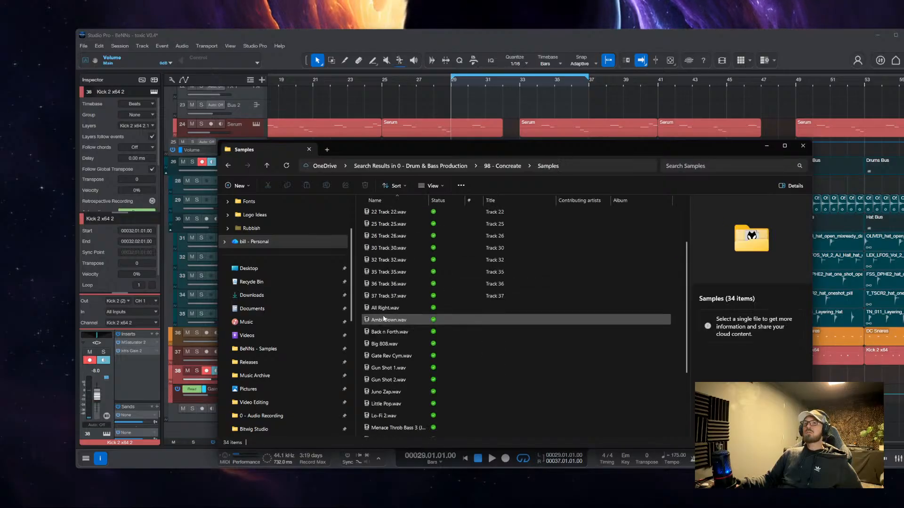
# Audition the numbered track recordings in the Samples folder, including 25 Track 25.wav and 22 Track 22.wav, with the folder window moved aside
pyautogui.scroll(2, 388, 325)
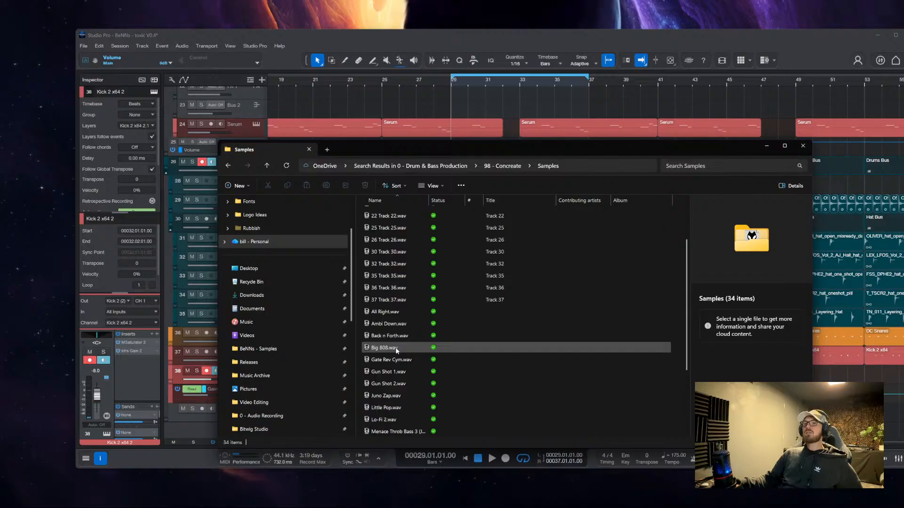
pyautogui.click(386, 300)
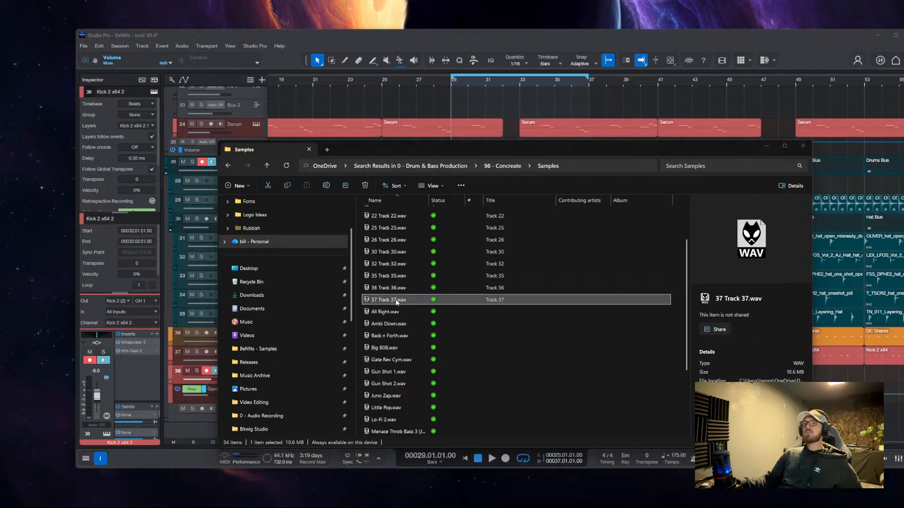
pyautogui.click(391, 276)
pyautogui.click(390, 264)
pyautogui.click(394, 252)
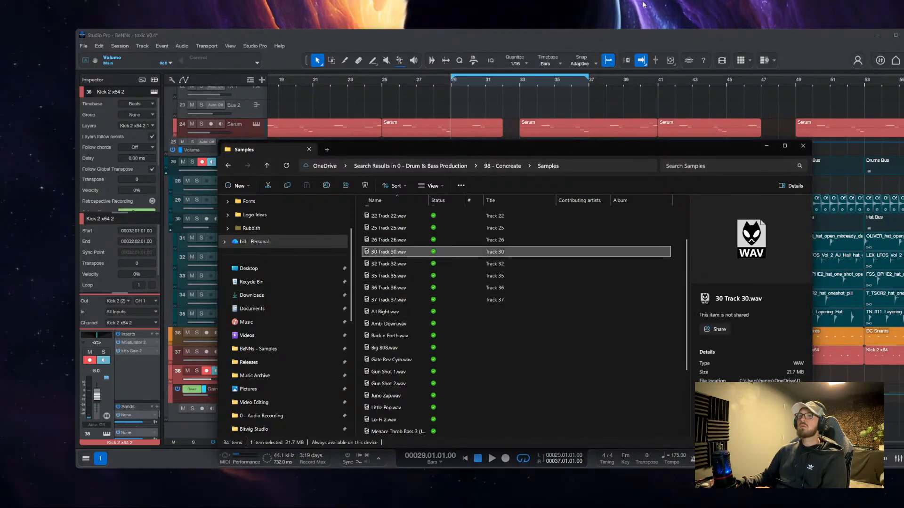
pyautogui.doubleClick(394, 240)
pyautogui.click(394, 229)
pyautogui.moveTo(431, 147); pyautogui.dragTo(672, 142)
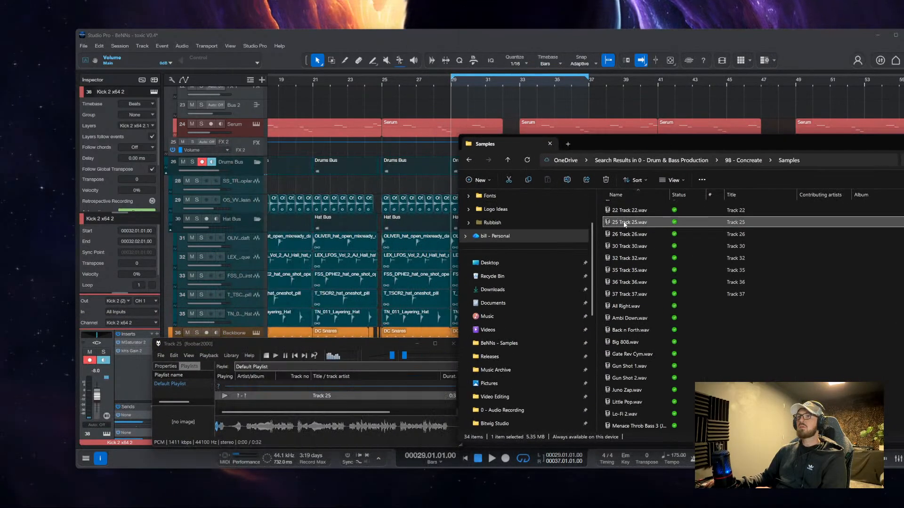
pyautogui.scroll(2, 635, 282)
pyautogui.doubleClick(634, 281)
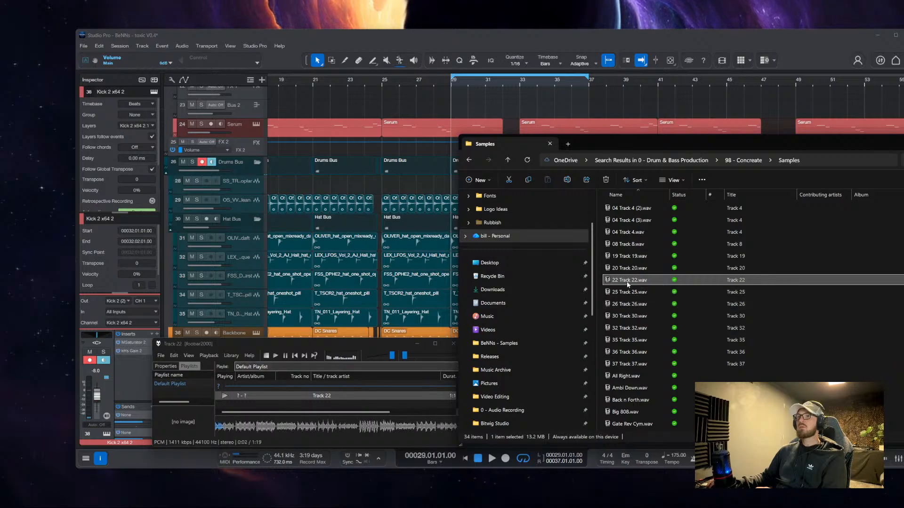
# Import 22 Track 22.wav into the song as an audio track under the Drums Bus, close the audio player and move the clip to bar 90
pyautogui.moveTo(398, 179); pyautogui.dragTo(398, 181)
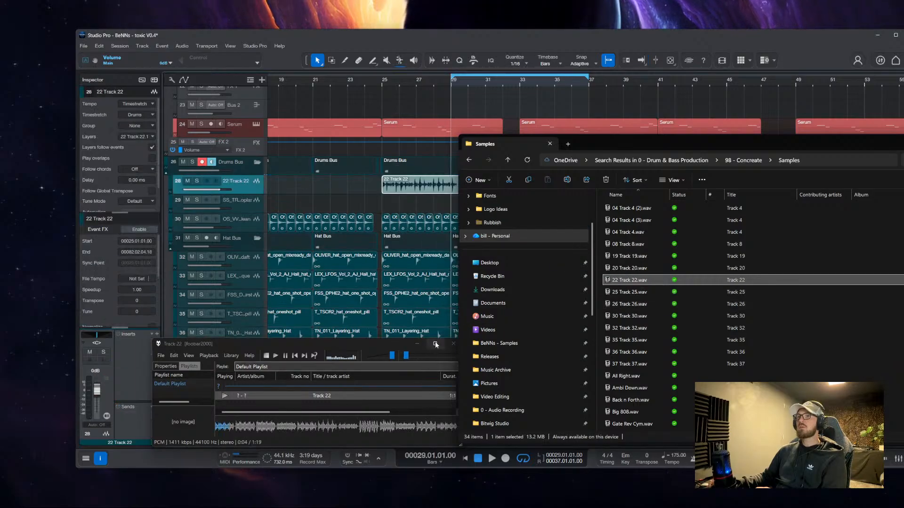
pyautogui.click(452, 344)
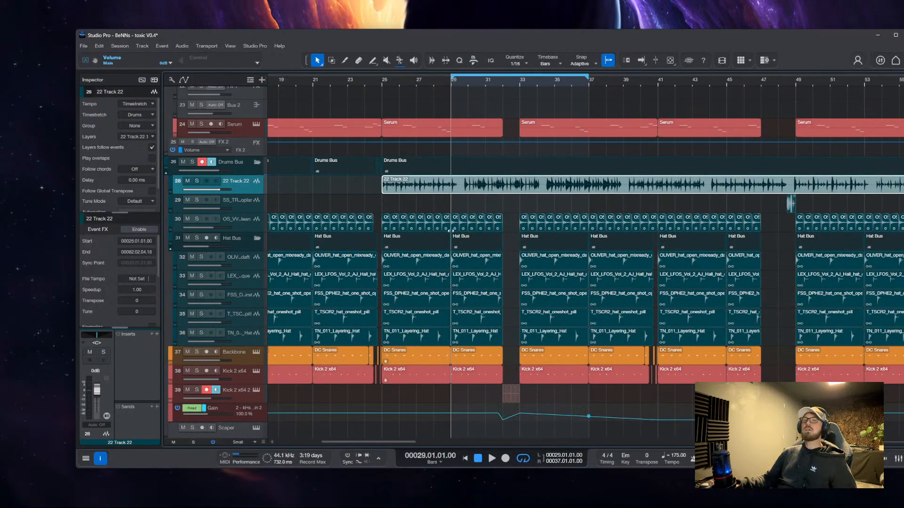
pyautogui.hotkey('shift', 'e')
pyautogui.press('e')
pyautogui.scroll(-8, 497, 200)
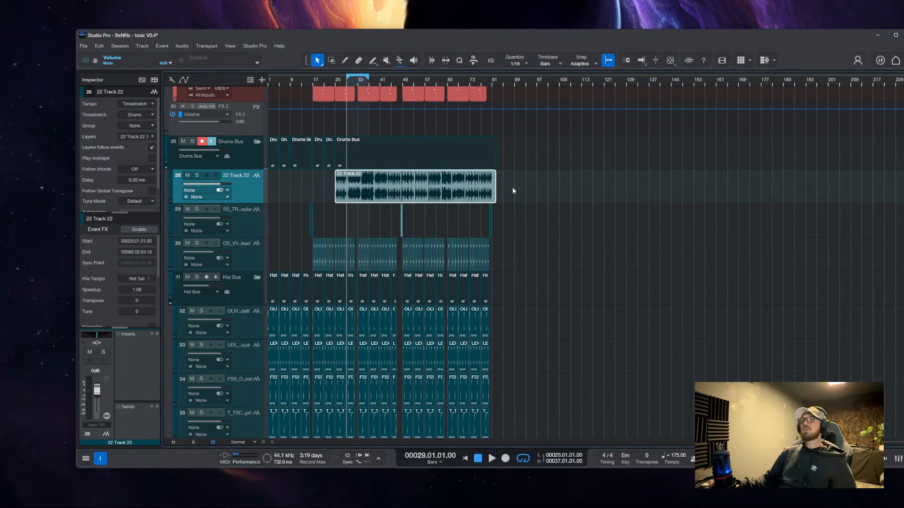
pyautogui.moveTo(452, 188); pyautogui.dragTo(632, 189)
# Listen to the 22 Track 22 clip around bars 137, 132 and 128 to pick out a usable phrase
pyautogui.scroll(2, 642, 185)
pyautogui.press('z')
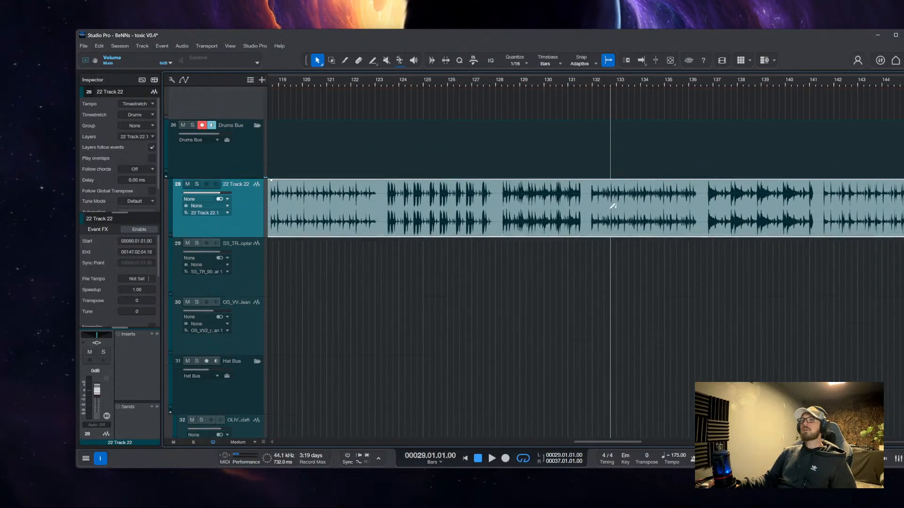
pyautogui.press('z')
pyautogui.press('space')
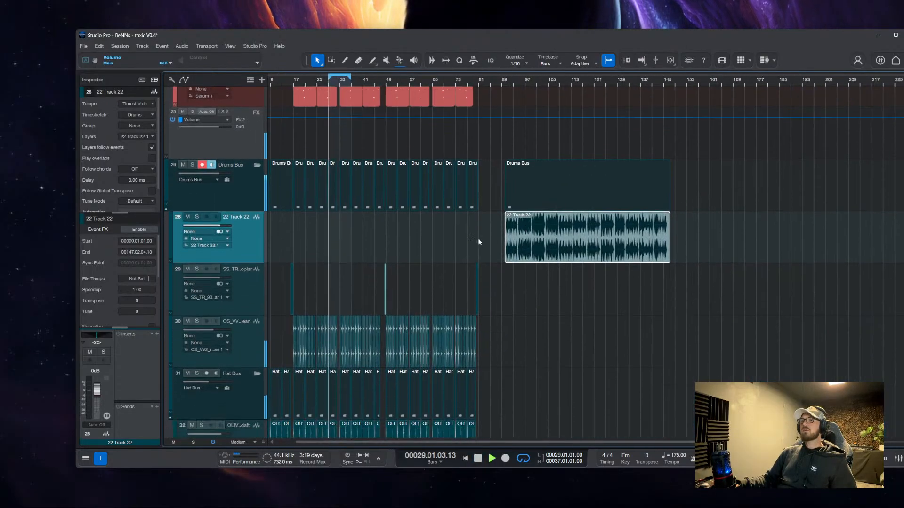
pyautogui.press('z')
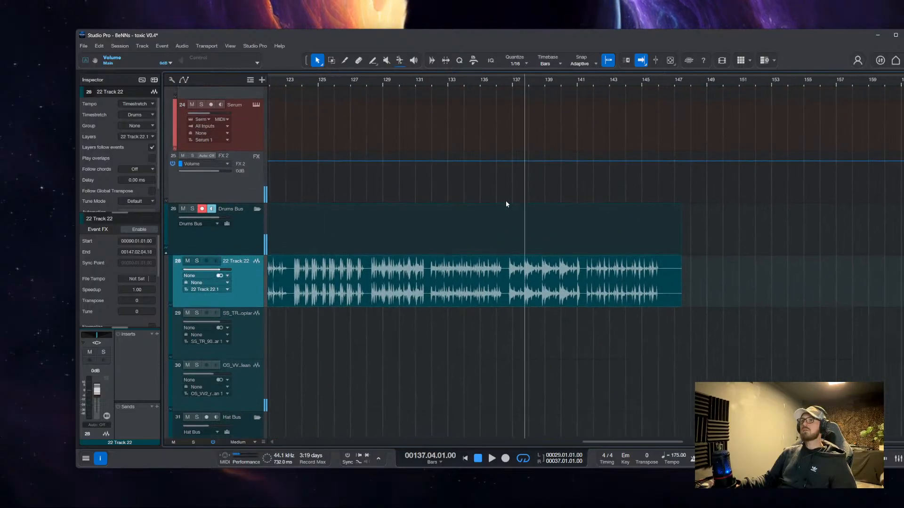
pyautogui.press('e')
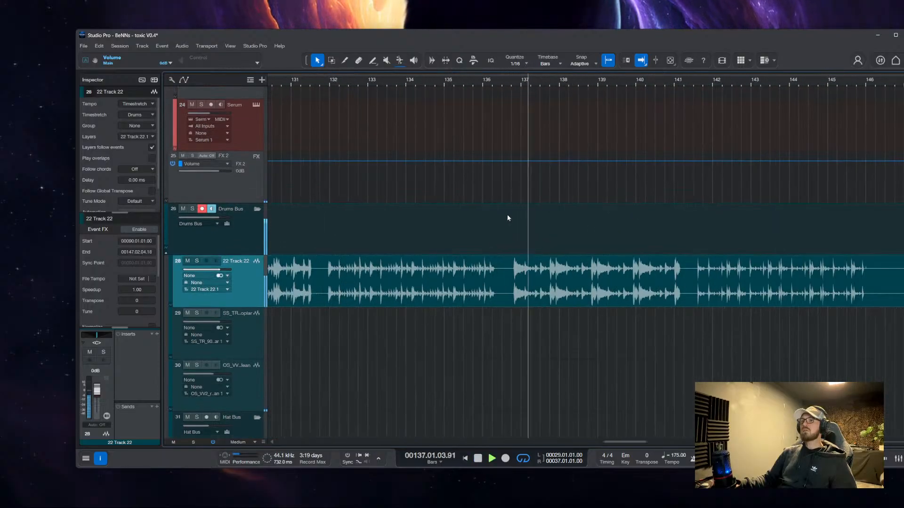
pyautogui.click(320, 193)
pyautogui.click(330, 185)
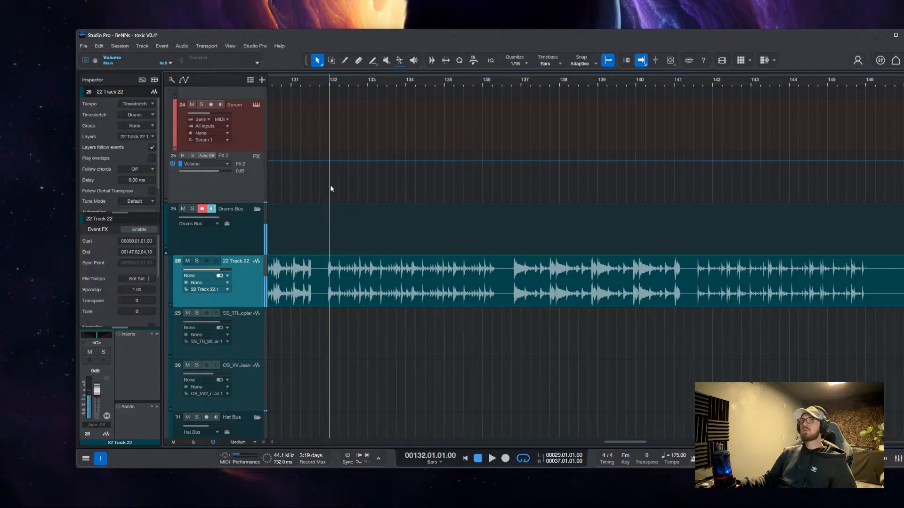
pyautogui.hscroll(-6, 424, 186)
pyautogui.click(375, 179)
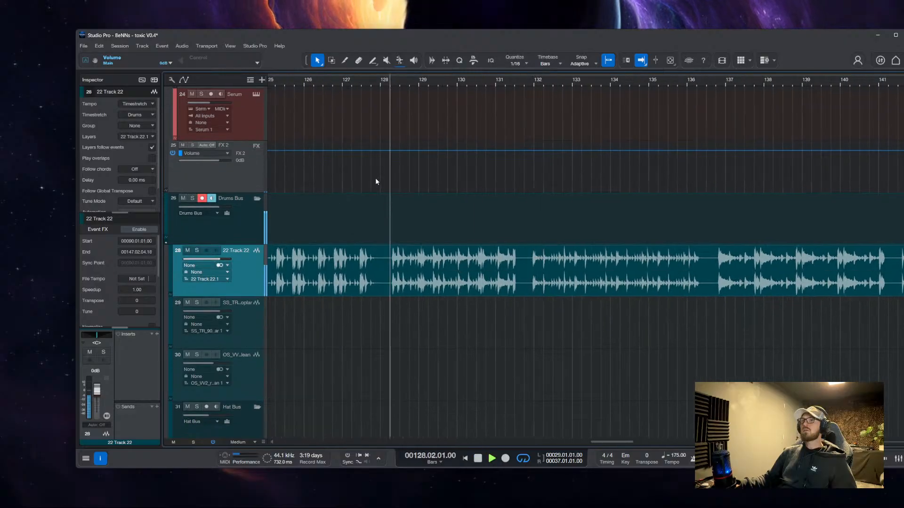
pyautogui.press('space')
pyautogui.press('space')
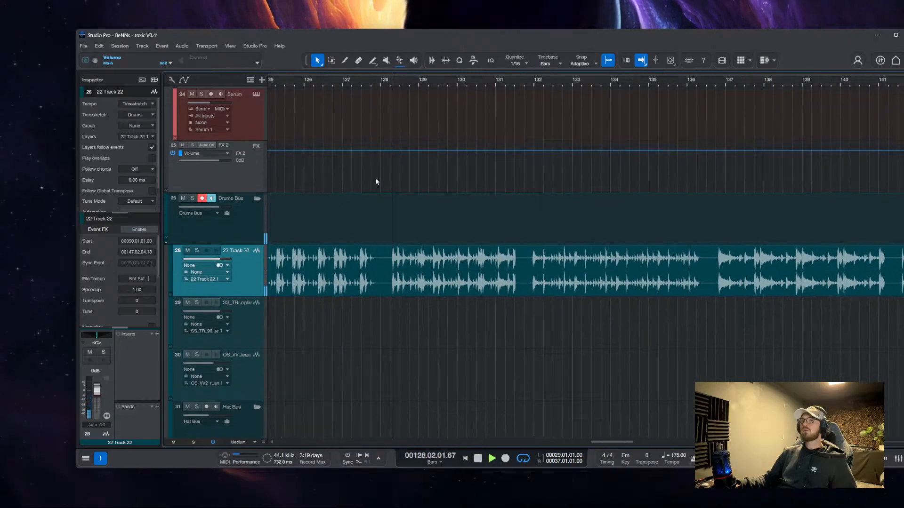
pyautogui.hscroll(-2, 511, 204)
pyautogui.press('space')
# Split the 22 Track 22 clip at 128.2 and in the gap before bar 132, and relocate that phrase to 31.3 on the same track
pyautogui.click(589, 264)
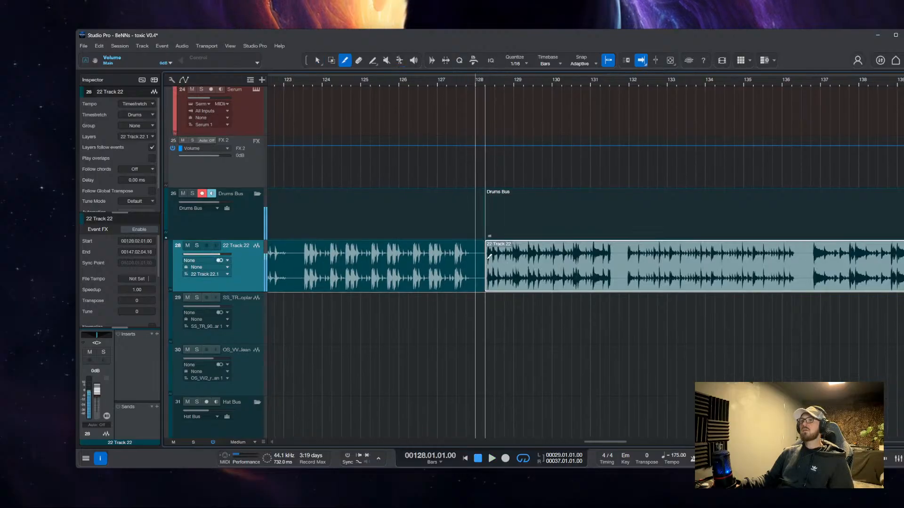
pyautogui.keyDown('alt'); pyautogui.click(619, 266); pyautogui.keyUp('alt')
pyautogui.click(608, 266)
pyautogui.hscroll(-15, 420, 285)
pyautogui.scroll(-3, 436, 262)
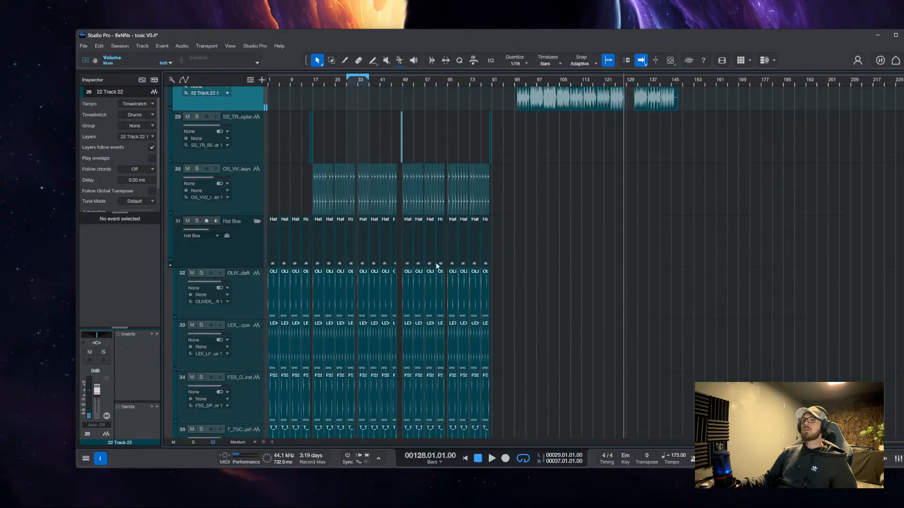
pyautogui.scroll(-3, 324, 270)
pyautogui.scroll(-4, 407, 205)
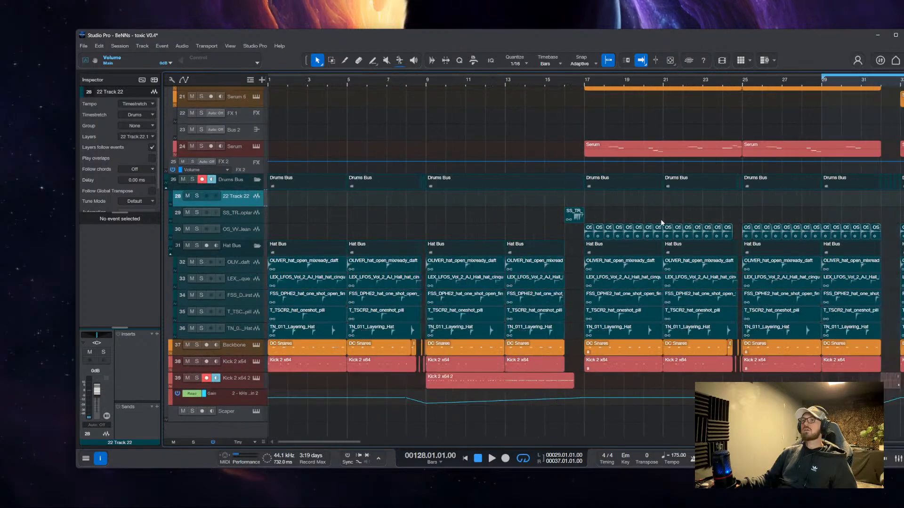
pyautogui.hscroll(5, 568, 229)
pyautogui.scroll(1, 645, 105)
pyautogui.press('z')
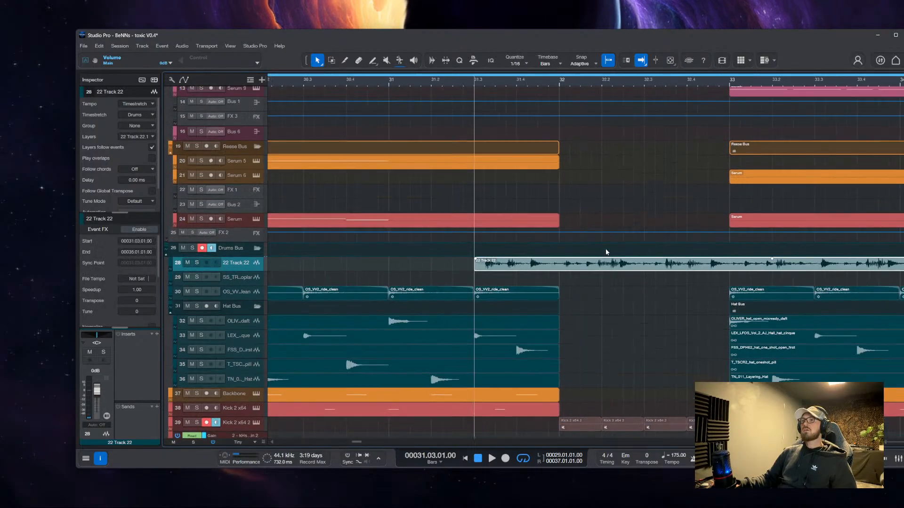
# Move the 22 Track 22 phrase earlier so that it starts at bar 31
pyautogui.moveTo(475, 278); pyautogui.dragTo(367, 280)
pyautogui.scroll(5, 389, 280)
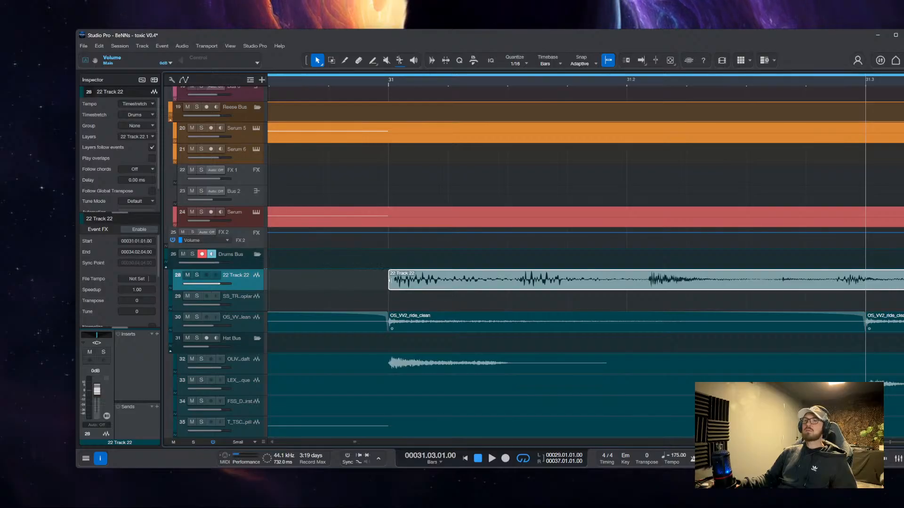
pyautogui.press('z')
pyautogui.scroll(3, 407, 73)
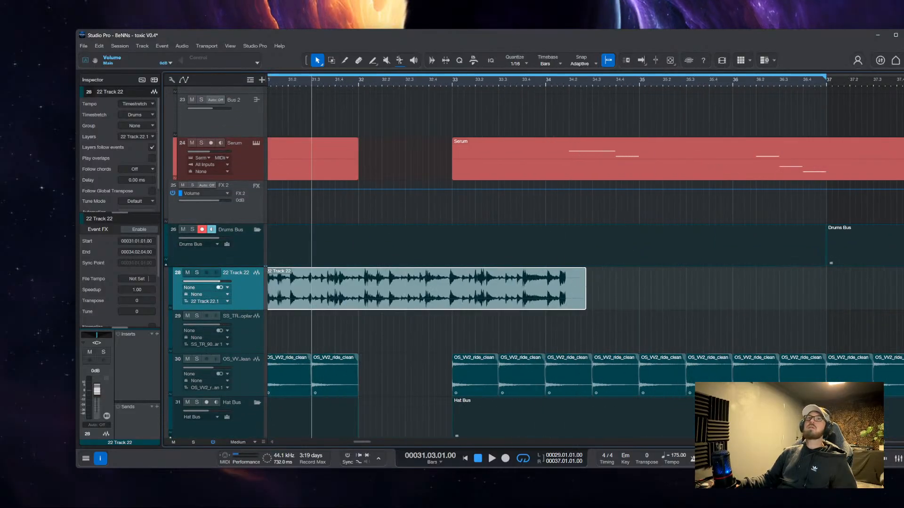
# Switch to the browser, go to youtube.com and open the live stream EP 07 - Drum & Bass Production Live Session from the account's own channel
pyautogui.press('super+1')
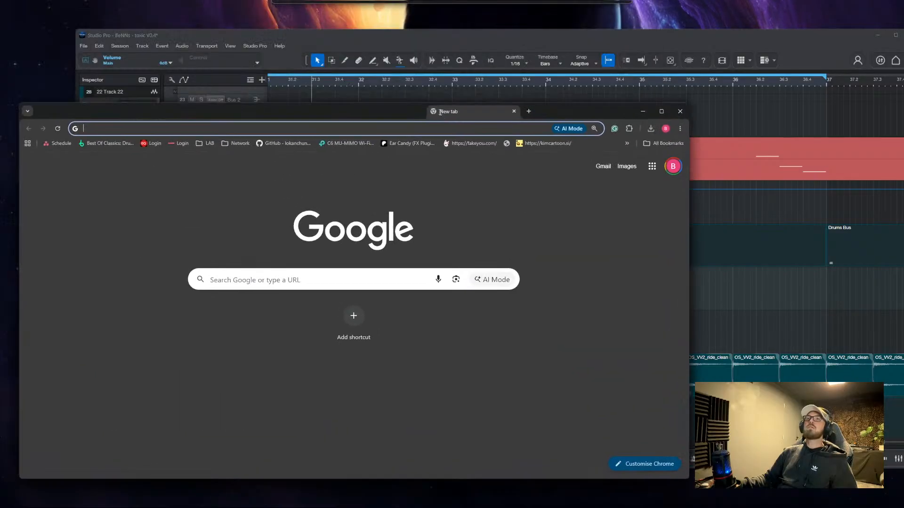
pyautogui.write('youtube.com')
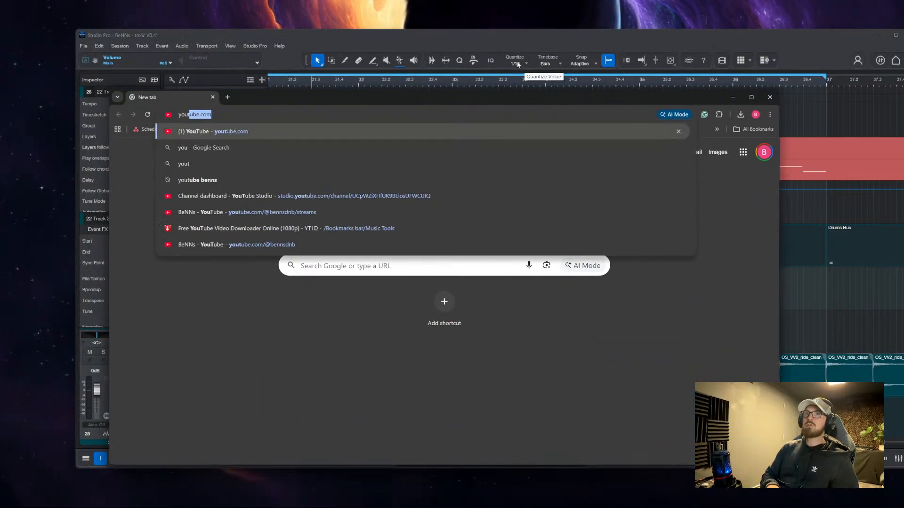
pyautogui.press('Return')
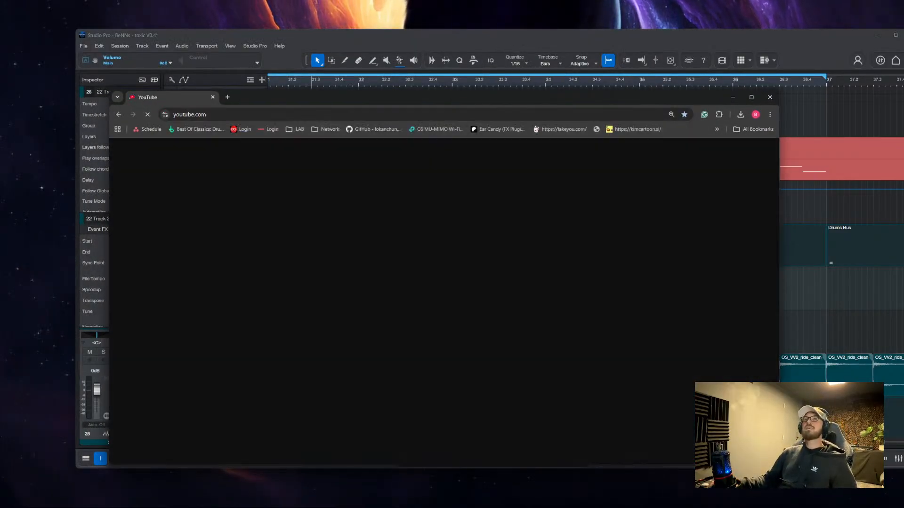
pyautogui.click(759, 149)
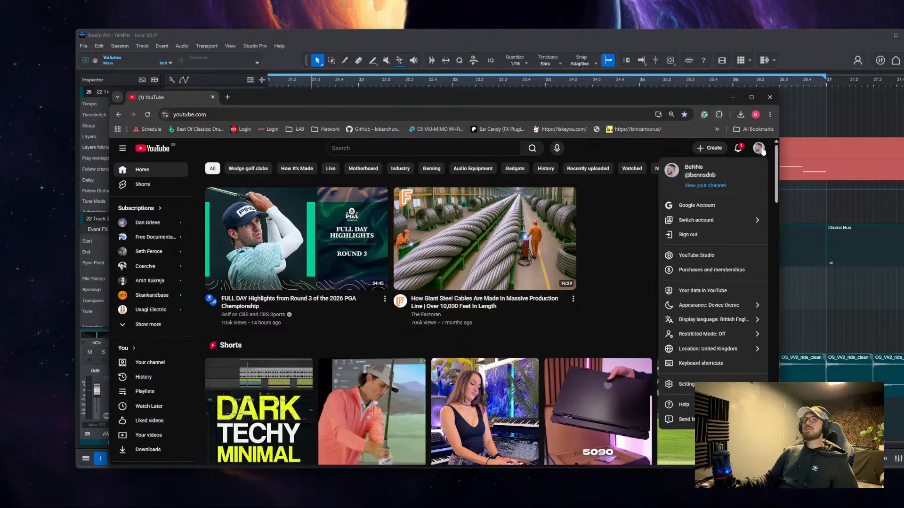
pyautogui.click(709, 186)
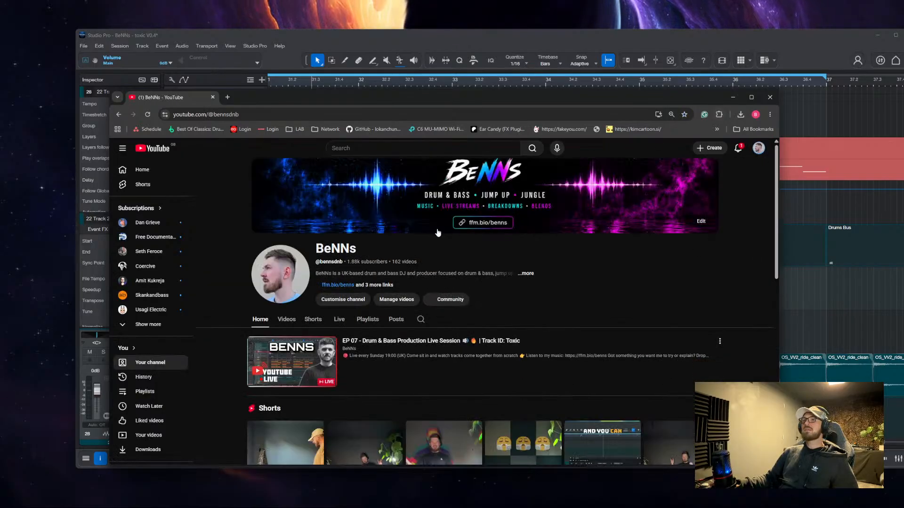
pyautogui.click(292, 366)
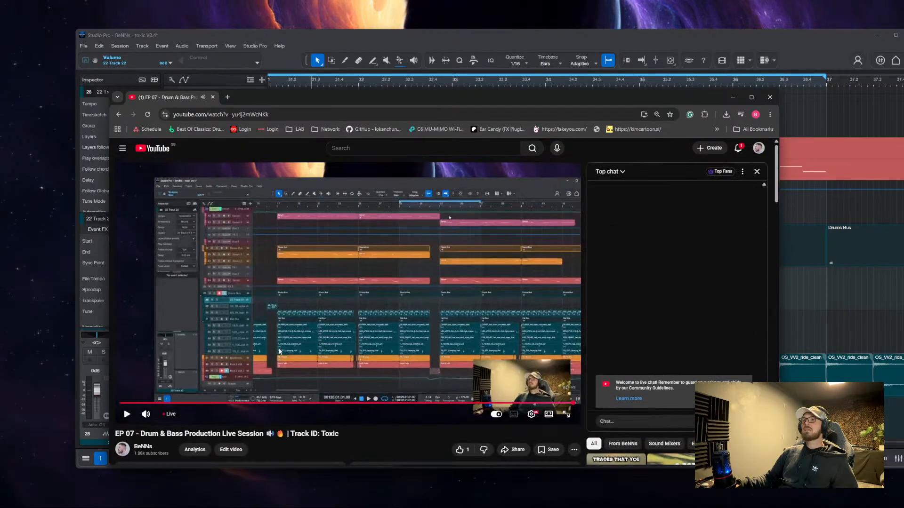
# Expand and read the live stream's description, and minimise the browser to return to the song in Studio Pro
pyautogui.scroll(-6, 521, 306)
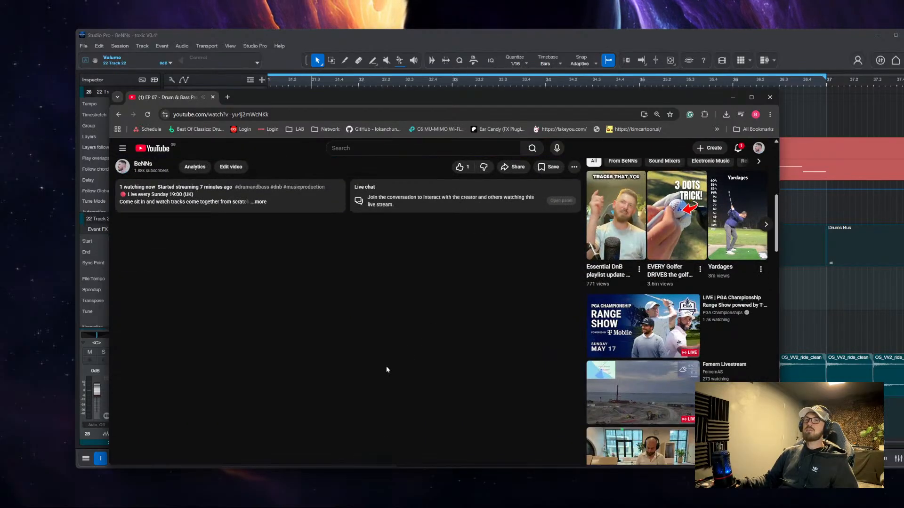
pyautogui.scroll(3, 385, 366)
pyautogui.scroll(1, 445, 329)
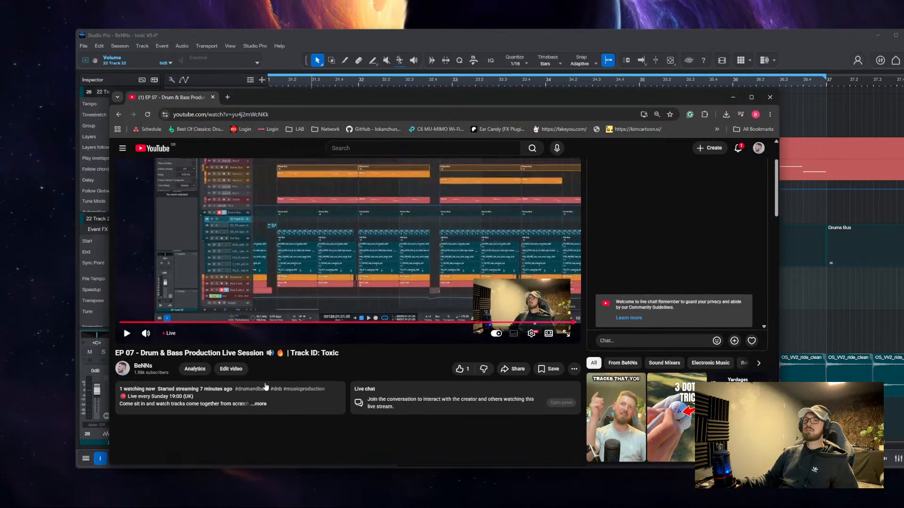
pyautogui.click(261, 404)
pyautogui.scroll(-6, 287, 389)
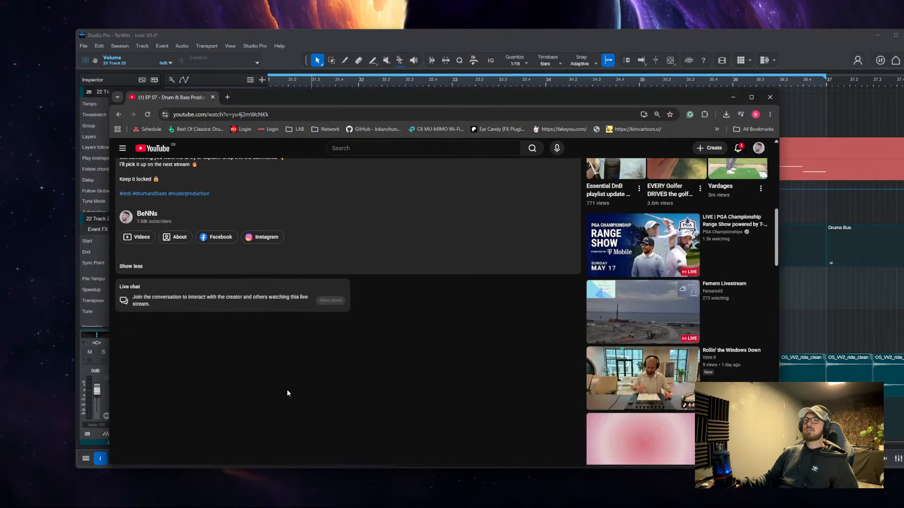
pyautogui.scroll(8, 284, 391)
pyautogui.scroll(-6, 191, 289)
pyautogui.scroll(5, 207, 272)
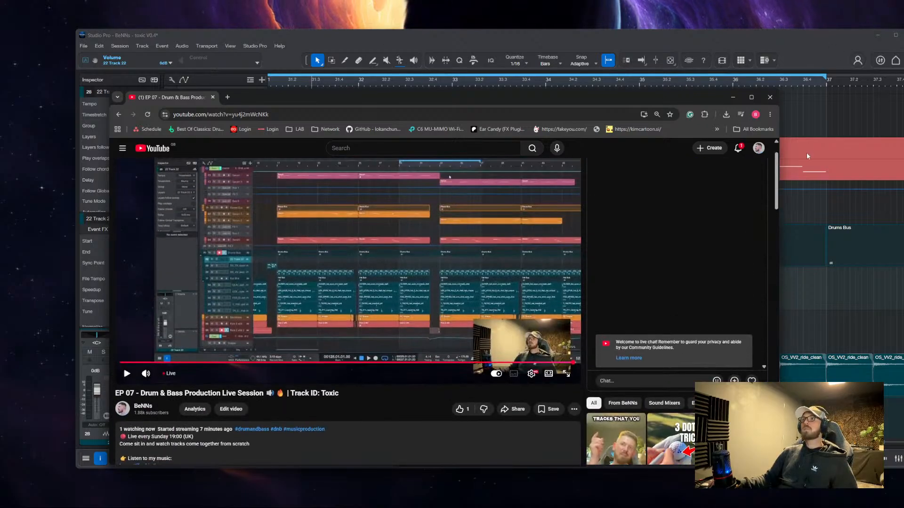
pyautogui.click(732, 97)
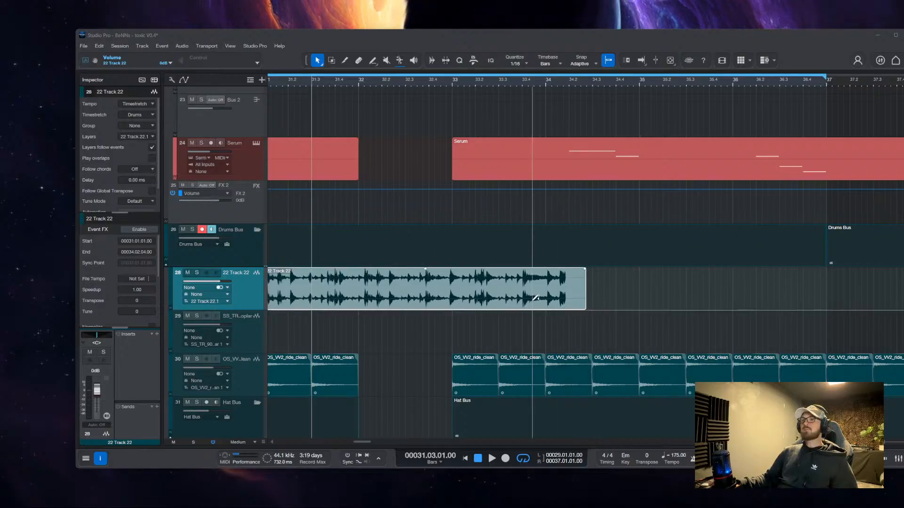
# Move the 22 Track 22 clip earlier so that it starts at 29.3.4
pyautogui.scroll(-3, 607, 294)
pyautogui.scroll(6, 580, 306)
pyautogui.scroll(-8, 573, 310)
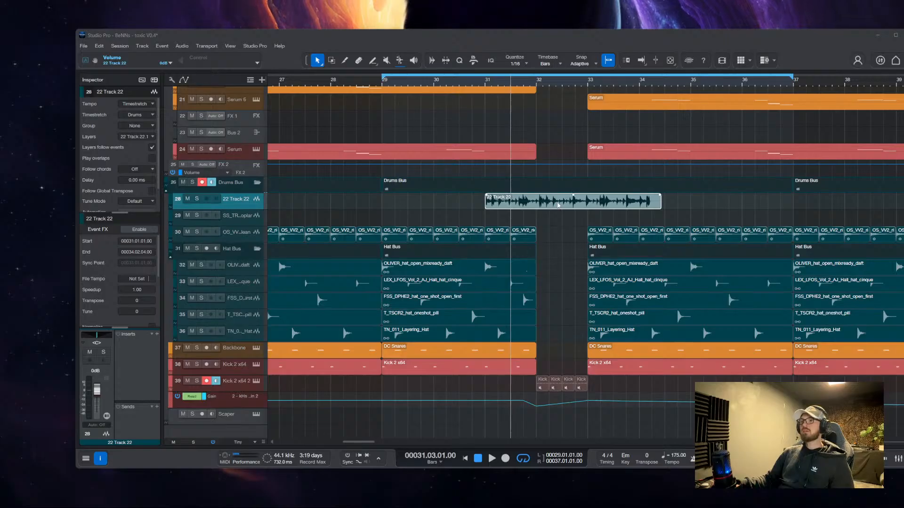
pyautogui.moveTo(546, 202); pyautogui.dragTo(480, 202)
pyautogui.press('3')
pyautogui.scroll(8, 536, 201)
pyautogui.scroll(2, 227, 198)
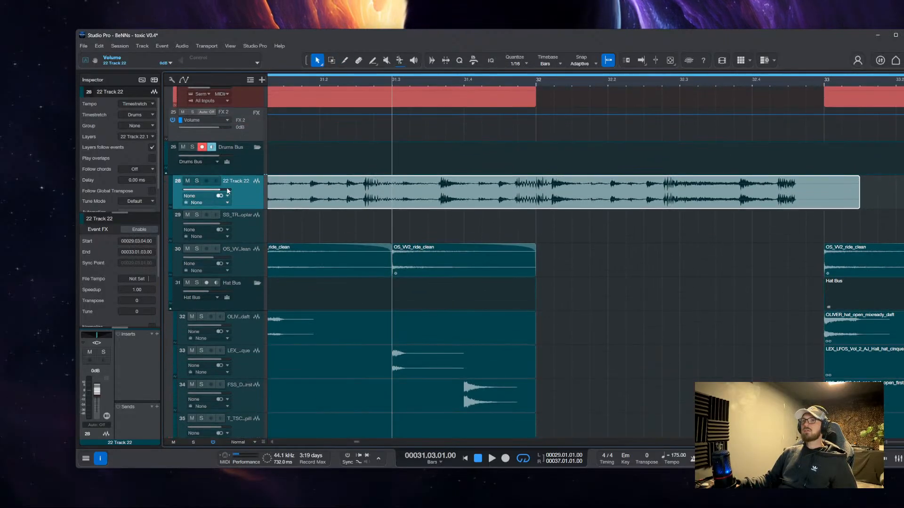
# Solo the 22 Track 22 track and listen to its clip from around 31.3 to bar 33
pyautogui.click(356, 226)
pyautogui.press('space')
pyautogui.scroll(-4, 451, 235)
pyautogui.scroll(1, 473, 212)
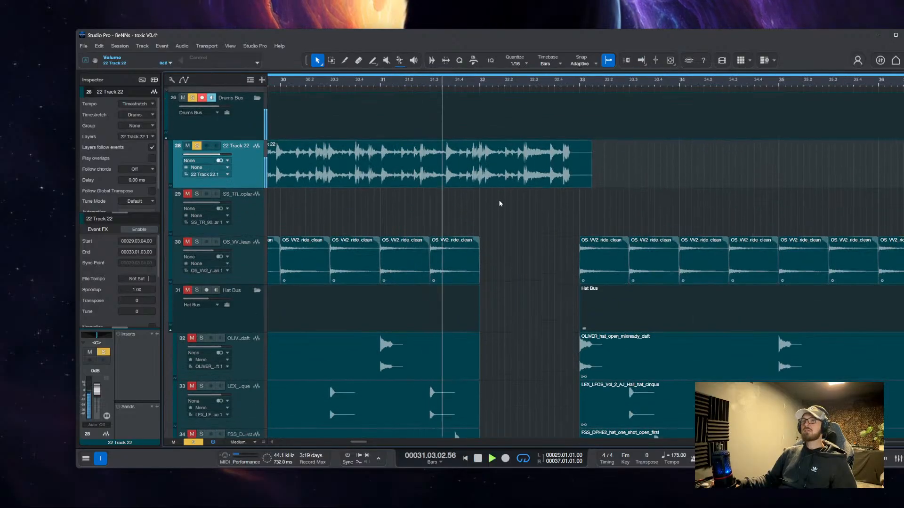
pyautogui.scroll(5, 504, 200)
pyautogui.moveTo(606, 188); pyautogui.dragTo(541, 185)
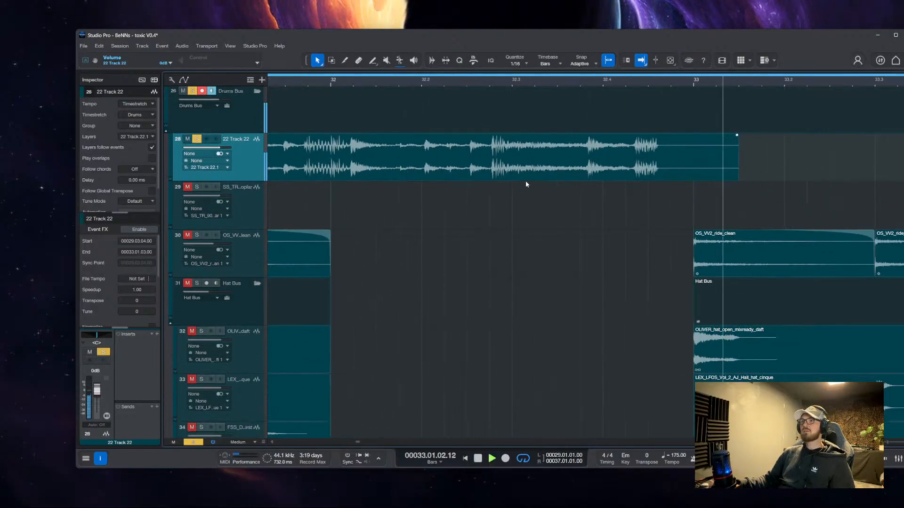
pyautogui.press('space')
pyautogui.press('space')
pyautogui.press('3')
pyautogui.moveTo(644, 197); pyautogui.dragTo(578, 188)
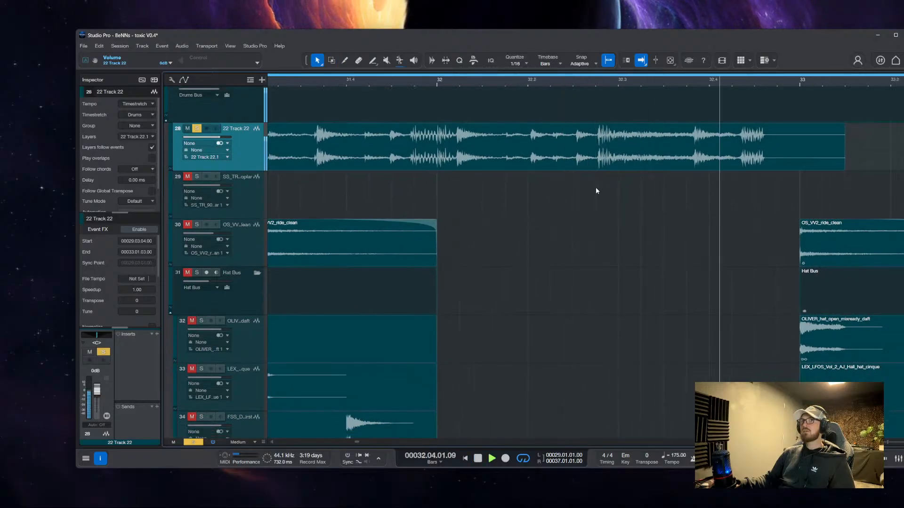
pyautogui.press('space')
# Stop playback, undo the last clip move and place the 22 Track 22 clip so that it starts at bar 29
pyautogui.scroll(-5, 549, 160)
pyautogui.press('1')
pyautogui.hotkey('ctrl', 'z')
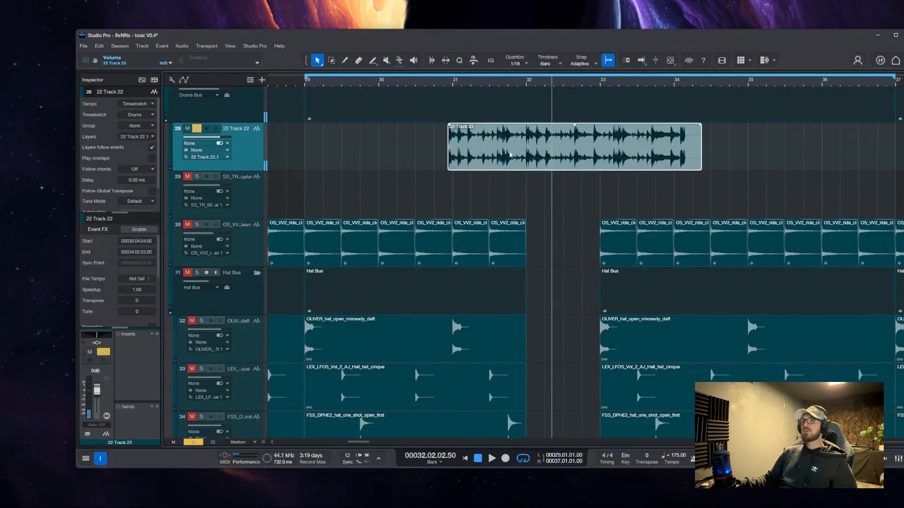
pyautogui.moveTo(507, 145); pyautogui.dragTo(442, 193)
pyautogui.scroll(5, 348, 153)
pyautogui.scroll(2, 441, 193)
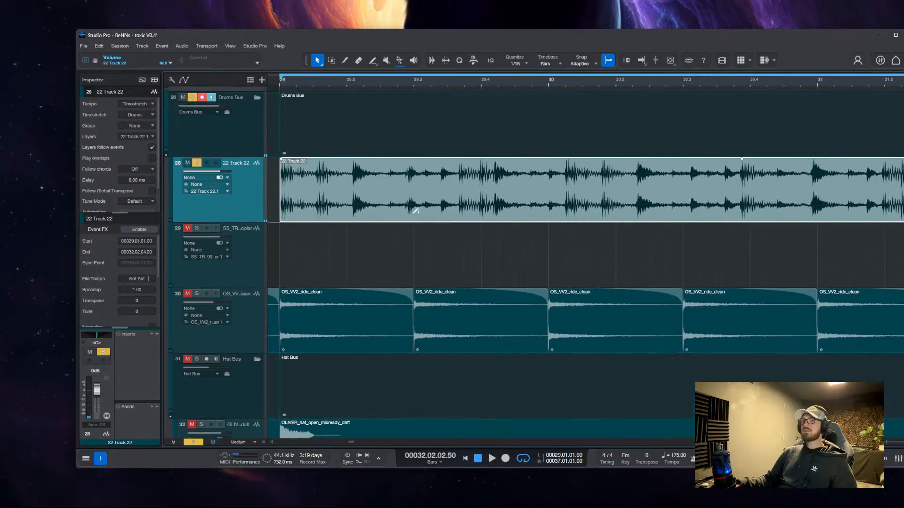
# Time-stretch the 22 Track 22 clip from its end so that it finishes exactly at bar 32
pyautogui.scroll(-4, 414, 193)
pyautogui.moveTo(687, 188)
pyautogui.mouseDown()
pyautogui.moveTo(646, 188)
pyautogui.moveTo(705, 189)
pyautogui.mouseUp()
pyautogui.scroll(4, 705, 189)
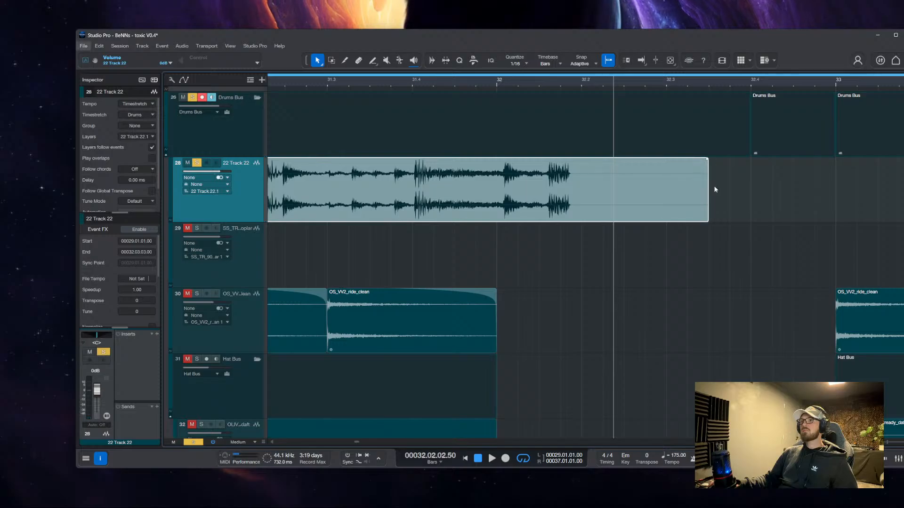
pyautogui.moveTo(710, 188); pyautogui.dragTo(500, 191)
pyautogui.scroll(-5, 492, 192)
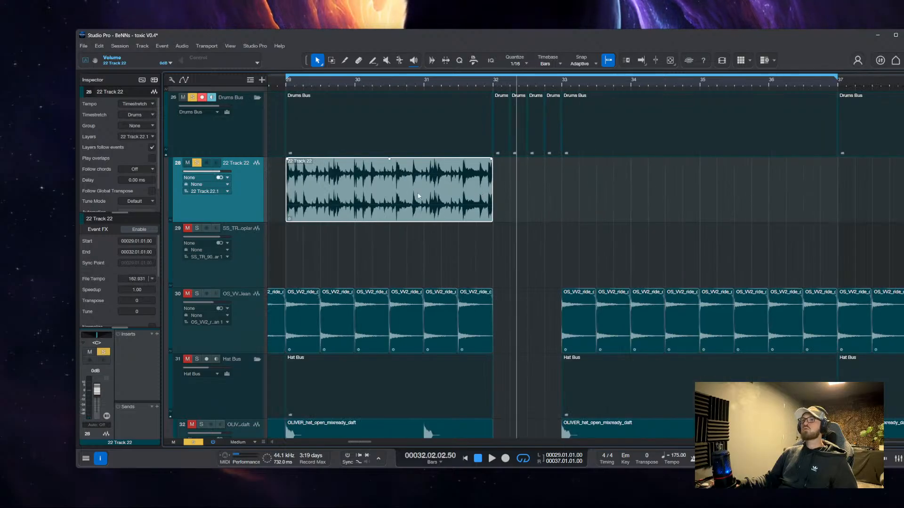
# Move the stretched 22 Track 22 clip to start at bar 32, turn off its solo and play the transition from bar 31
pyautogui.moveTo(417, 195); pyautogui.dragTo(624, 193)
pyautogui.scroll(-2, 455, 224)
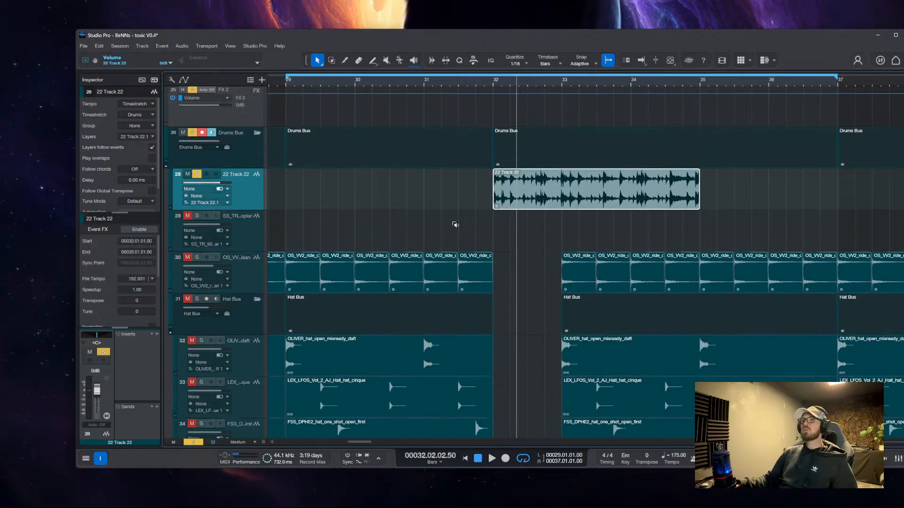
pyautogui.hotkey('ctrl', 'space')
pyautogui.scroll(5, 458, 223)
pyautogui.press('space')
pyautogui.press('space')
pyautogui.scroll(-2, 499, 224)
pyautogui.moveTo(519, 222); pyautogui.dragTo(456, 240)
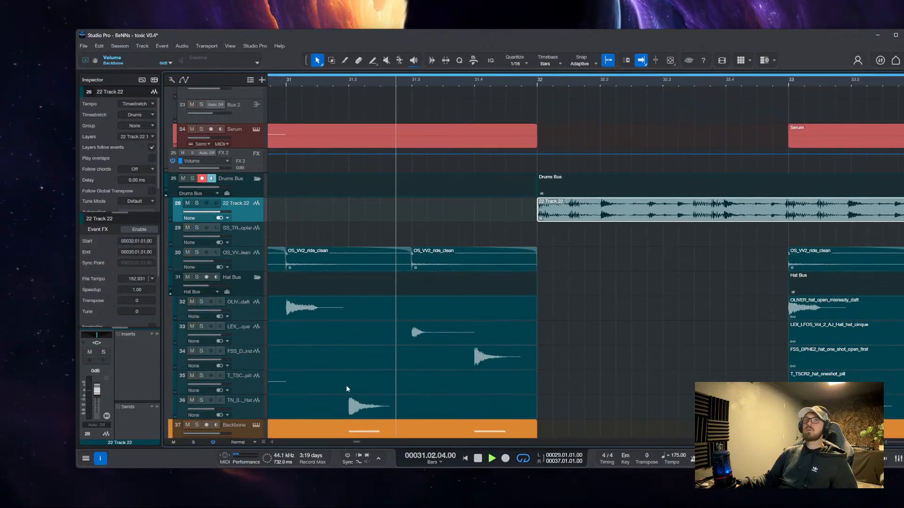
pyautogui.scroll(3, 451, 233)
pyautogui.hscroll(3, 451, 233)
pyautogui.press('3')
pyautogui.press('space')
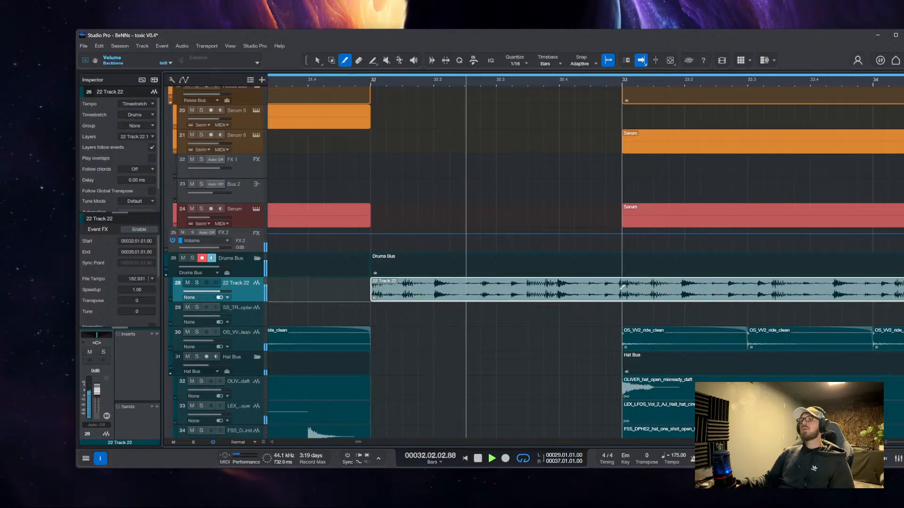
# Move the 22 Track 22 clip back so that it runs from bar 30 to bar 33, and listen to the transition
pyautogui.press('1')
pyautogui.scroll(-3, 620, 293)
pyautogui.moveTo(620, 293); pyautogui.dragTo(482, 291)
pyautogui.scroll(5, 545, 247)
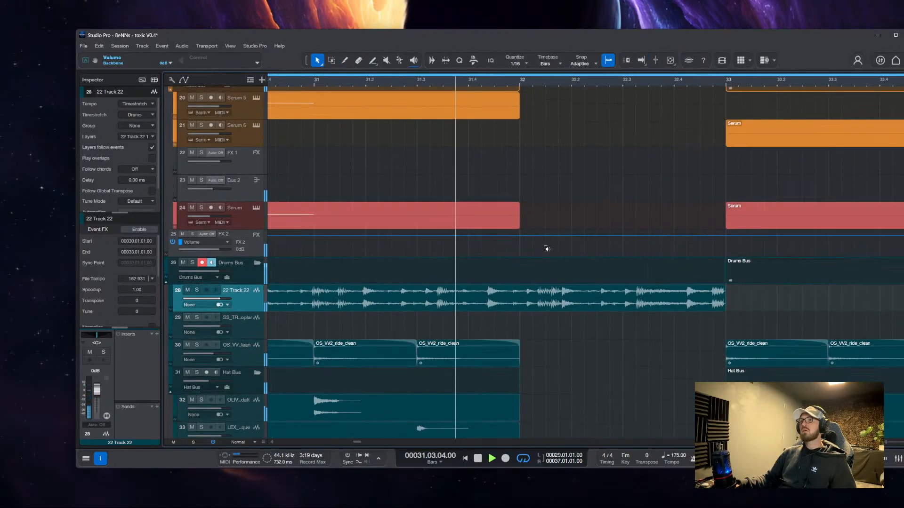
pyautogui.scroll(2, 545, 243)
pyautogui.scroll(-5, 539, 312)
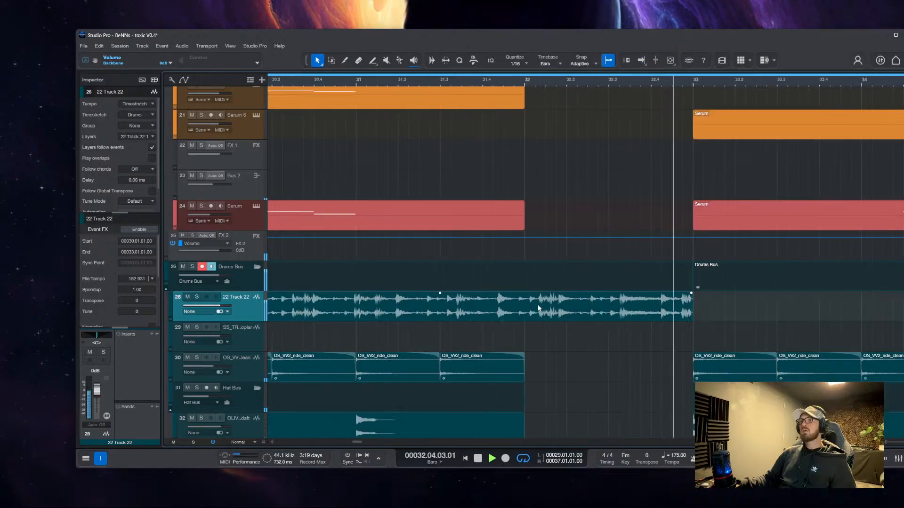
# Slip the audio inside the 22 Track 22 clip so that a drum hit lands exactly on bar 32
pyautogui.scroll(-1, 513, 323)
pyautogui.hscroll(-2, 507, 324)
pyautogui.scroll(4, 508, 325)
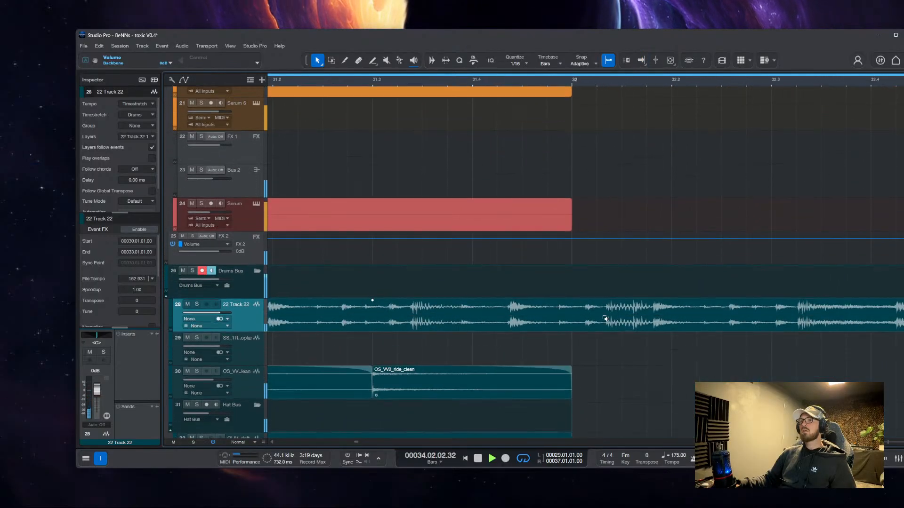
pyautogui.click(761, 312)
pyautogui.moveTo(762, 312); pyautogui.dragTo(759, 313)
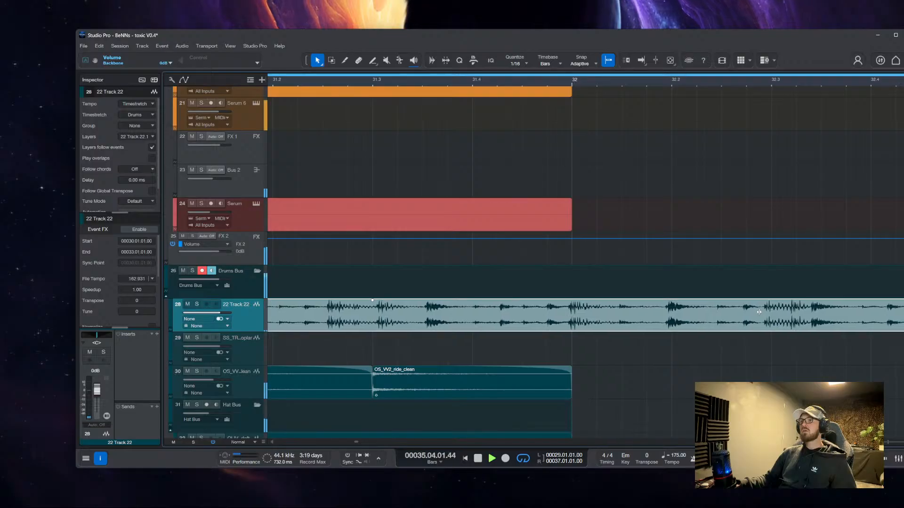
pyautogui.click(591, 351)
pyautogui.scroll(3, 577, 344)
pyautogui.scroll(-5, 576, 322)
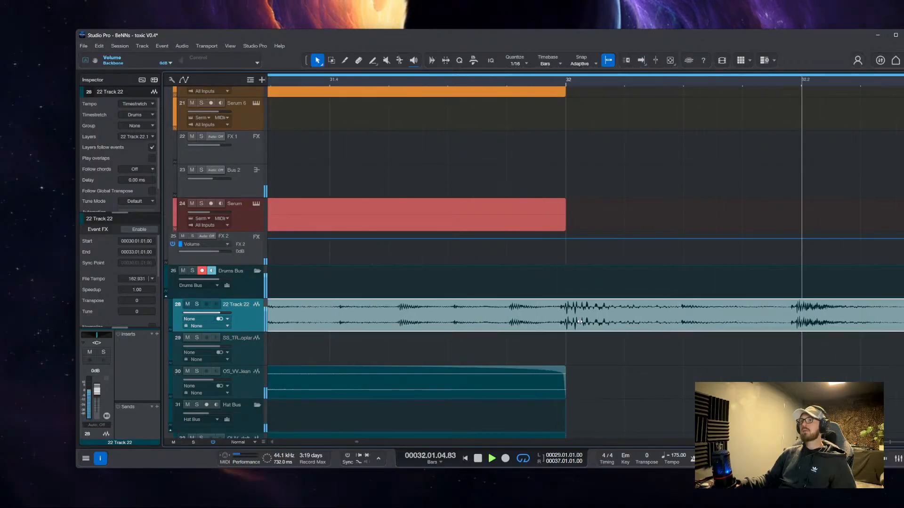
# Split the 22 Track 22 clip just before bar 32, delete the earlier part and trim the remainder to start at bar 32
pyautogui.click(607, 329)
pyautogui.press('3')
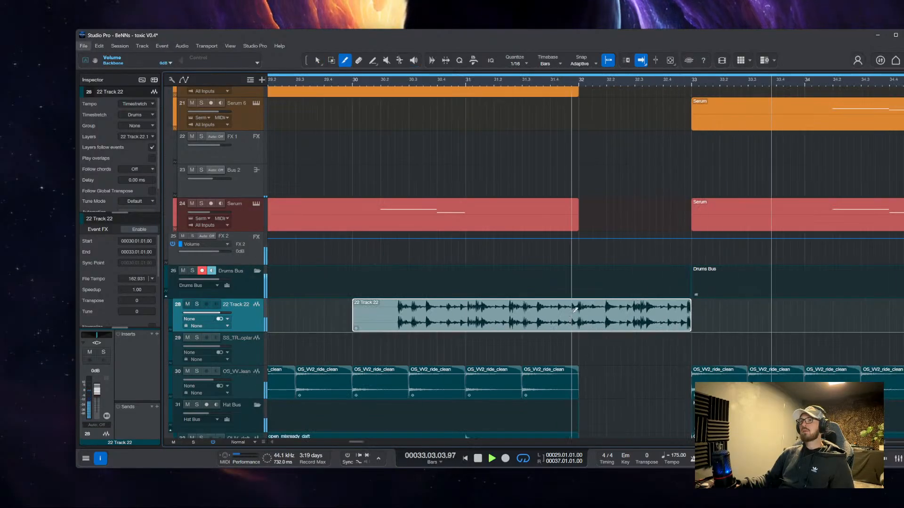
pyautogui.click(571, 318)
pyautogui.press('1')
pyautogui.click(567, 318)
pyautogui.press('Delete')
pyautogui.scroll(5, 574, 318)
pyautogui.moveTo(560, 316); pyautogui.dragTo(597, 316)
pyautogui.scroll(-5, 583, 313)
# Play the section around bars 31 to 34 to hear the one-bar 22 Track 22 fill in context
pyautogui.scroll(-3, 513, 342)
pyautogui.click(518, 346)
pyautogui.moveTo(549, 376); pyautogui.dragTo(473, 229)
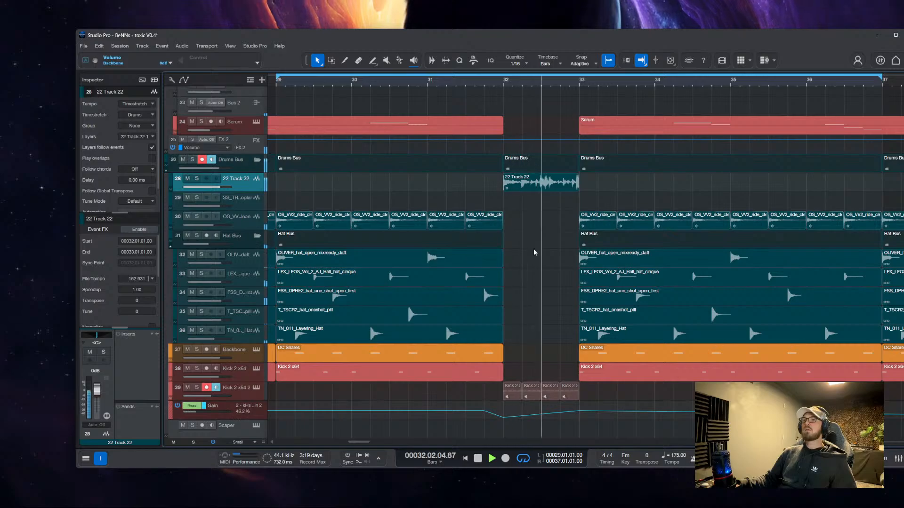
pyautogui.scroll(6, 552, 247)
pyautogui.scroll(-5, 608, 183)
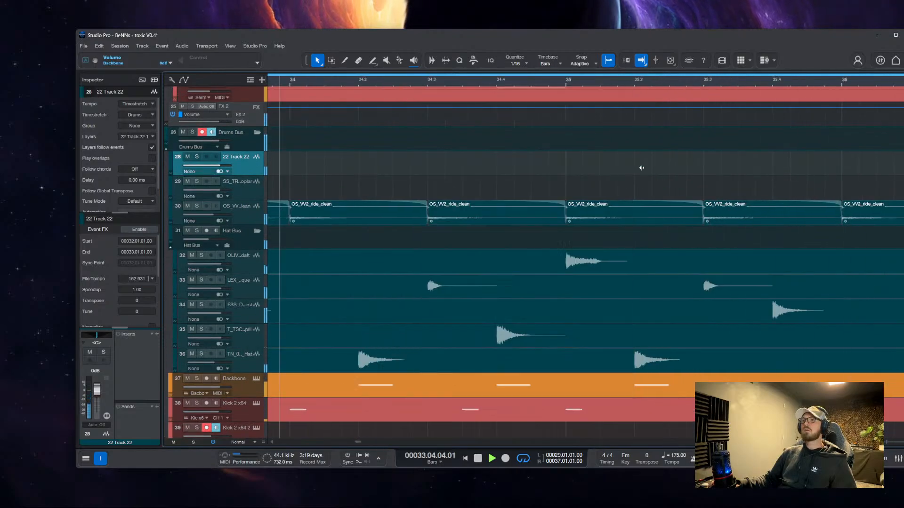
pyautogui.click(635, 165)
pyautogui.press('space')
pyautogui.scroll(-2, 509, 173)
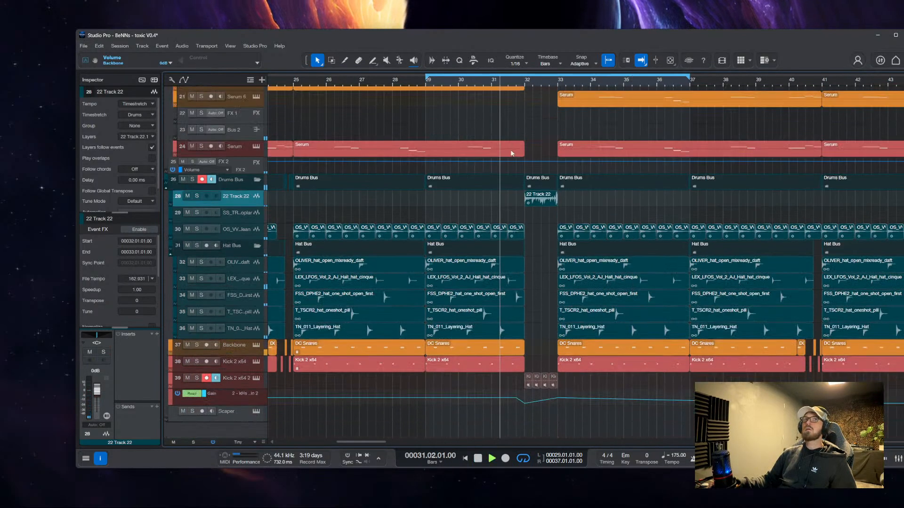
# Slip the audio inside the one-bar 22 Track 22 clip slightly so that its middle hit falls on 32.3
pyautogui.scroll(3, 512, 153)
pyautogui.scroll(5, 525, 262)
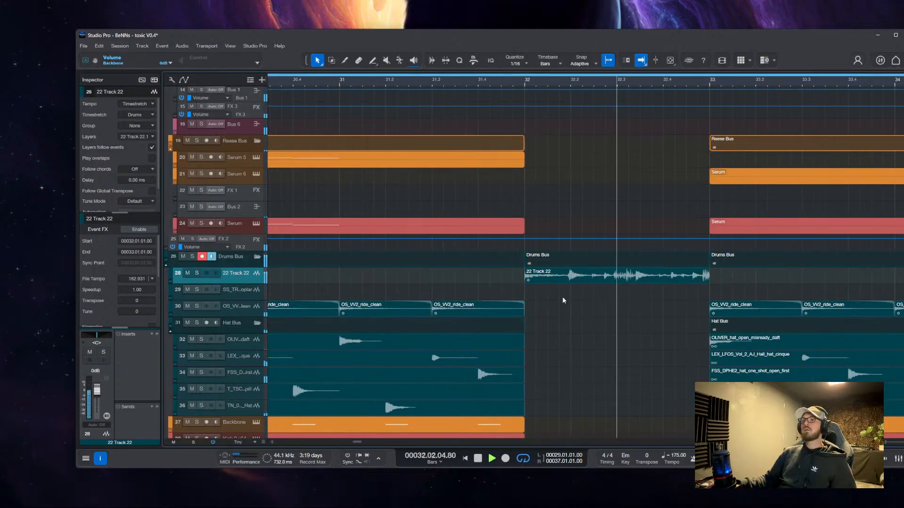
pyautogui.scroll(3, 562, 296)
pyautogui.scroll(1, 673, 273)
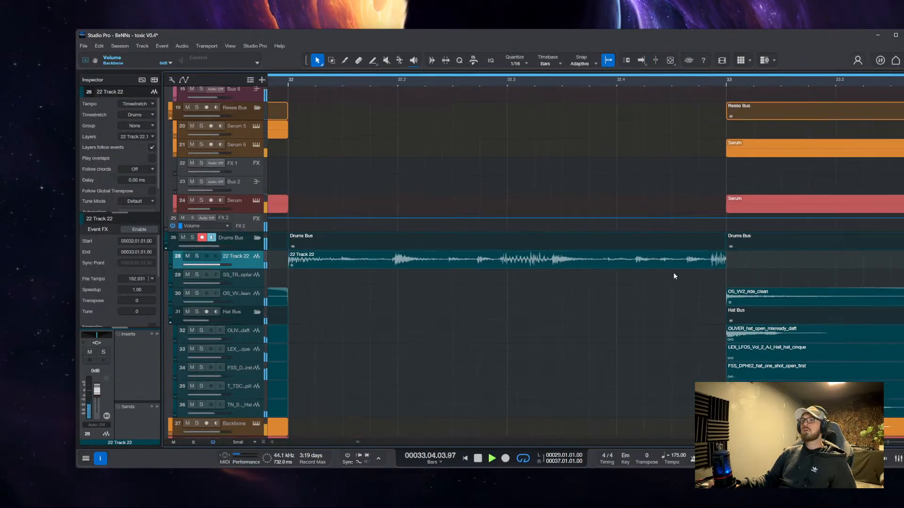
pyautogui.click(540, 262)
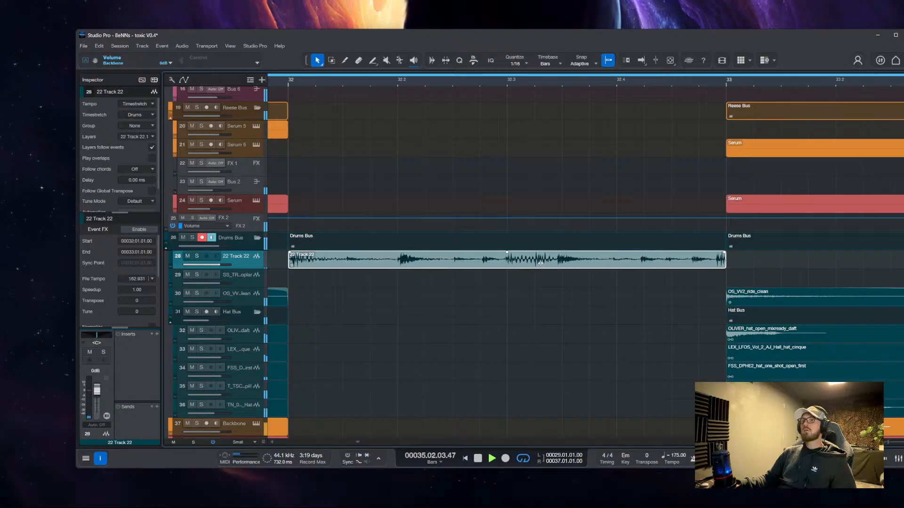
# Time-stretch the audio inside the one-bar 22 Track 22 clip so its last hit falls just before bar 33, and play it
pyautogui.scroll(3, 541, 264)
pyautogui.scroll(3, 557, 274)
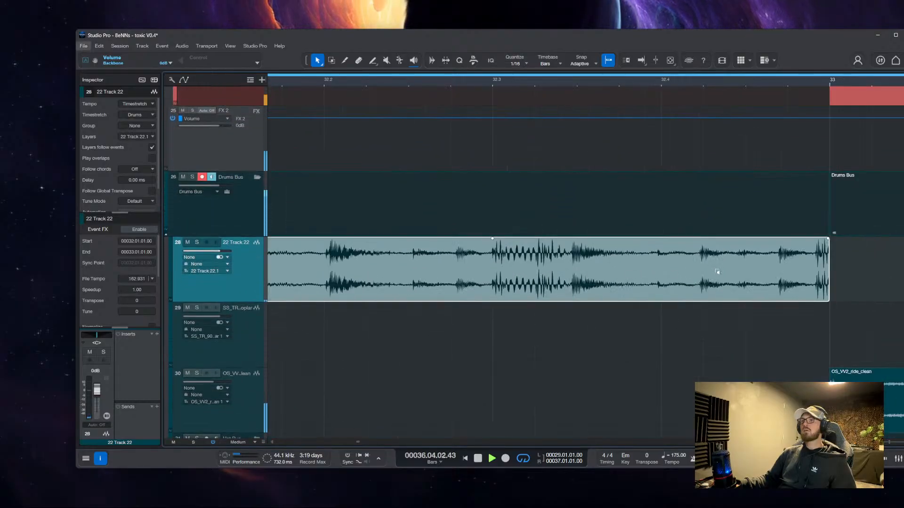
pyautogui.moveTo(731, 265)
pyautogui.mouseDown()
pyautogui.moveTo(747, 264)
pyautogui.moveTo(728, 264)
pyautogui.mouseUp()
pyautogui.scroll(-4, 441, 309)
pyautogui.click(440, 310)
pyautogui.scroll(4, 518, 301)
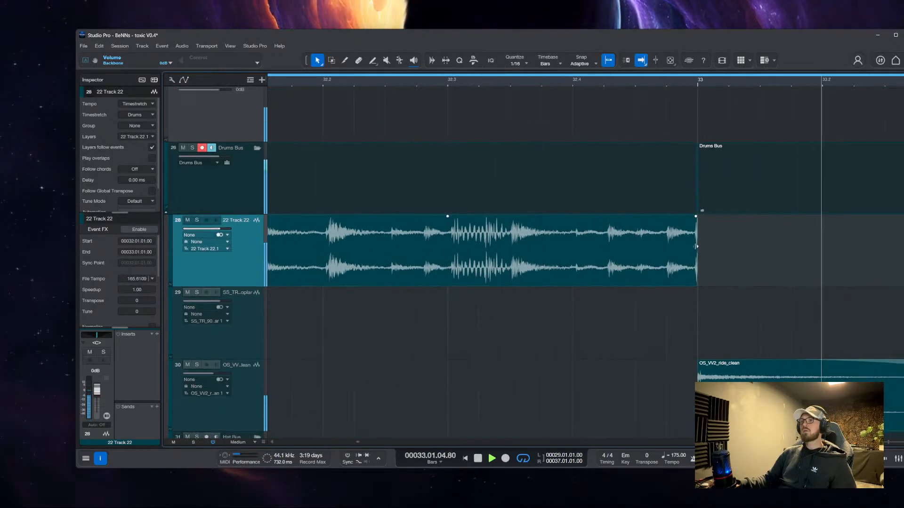
pyautogui.scroll(-6, 695, 245)
pyautogui.press('space')
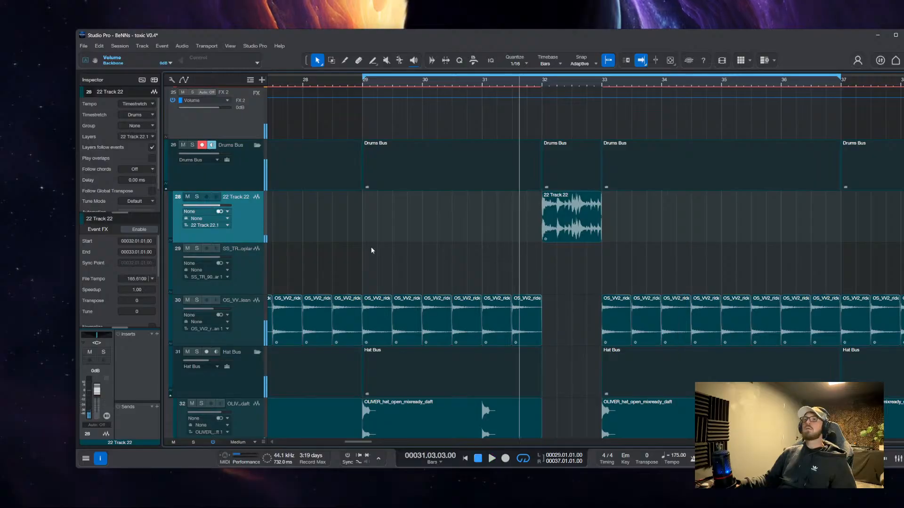
# Add the SuperStutter plug-in as an insert on 22 Track 22 and close its window
pyautogui.click(157, 334)
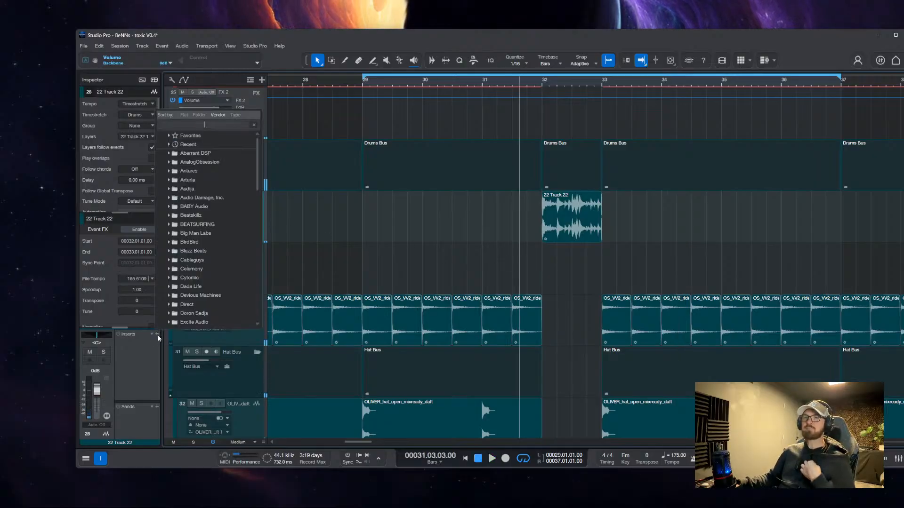
pyautogui.write('stu')
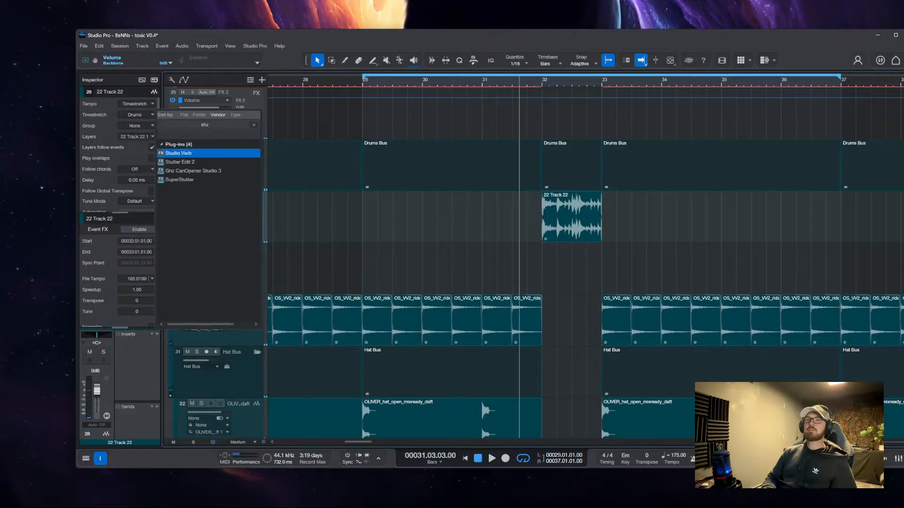
pyautogui.press('Down')
pyautogui.press('Down')
pyautogui.press('Down')
pyautogui.press('Return')
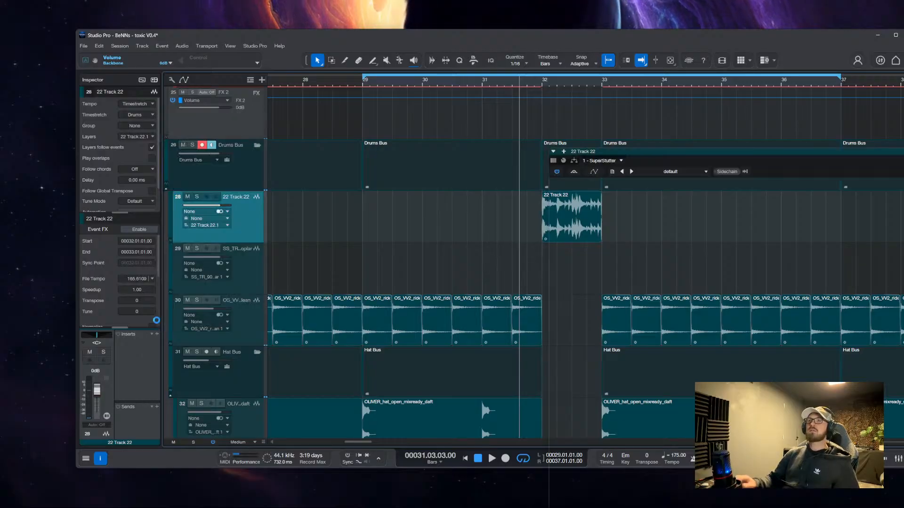
pyautogui.moveTo(751, 152); pyautogui.dragTo(285, 95)
pyautogui.click(687, 94)
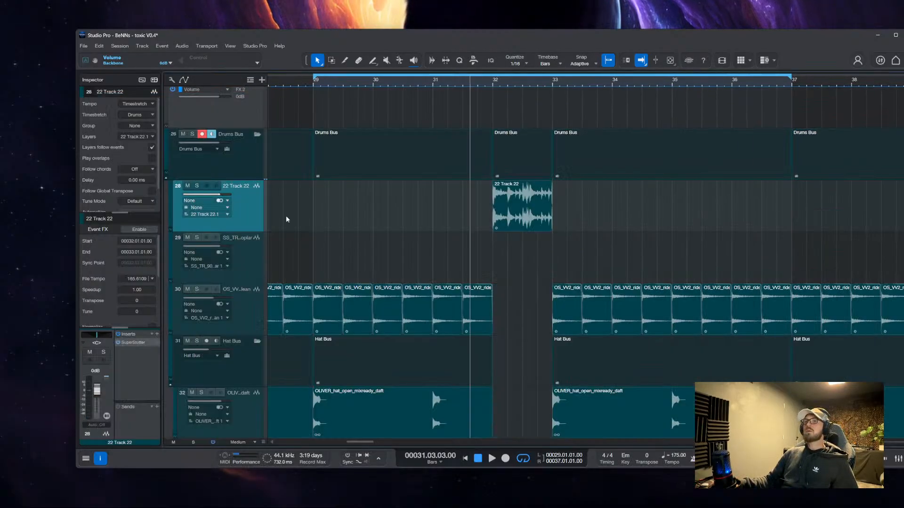
pyautogui.click(158, 334)
pyautogui.write('tpape')
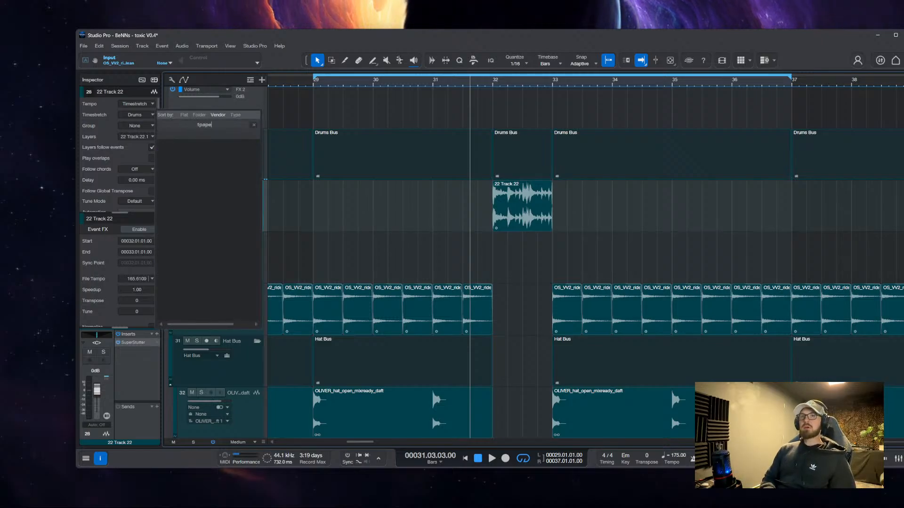
pyautogui.write('tape')
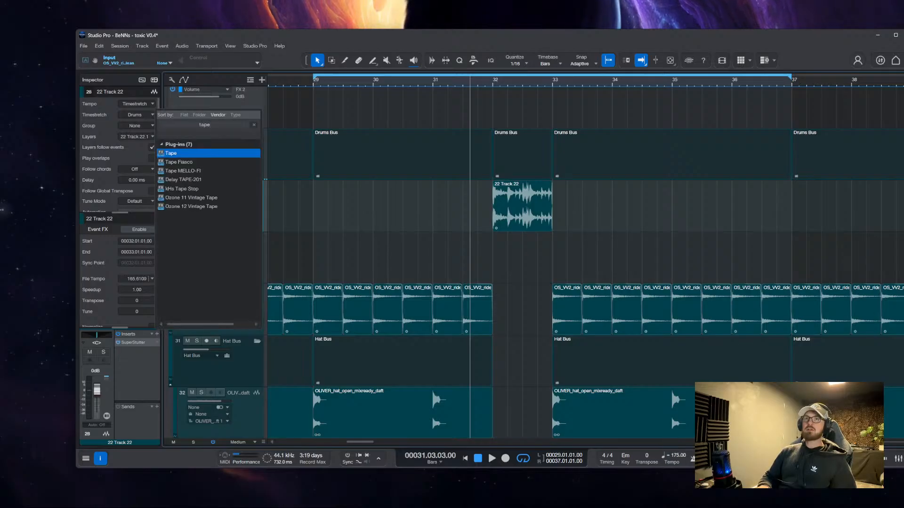
pyautogui.press('Return')
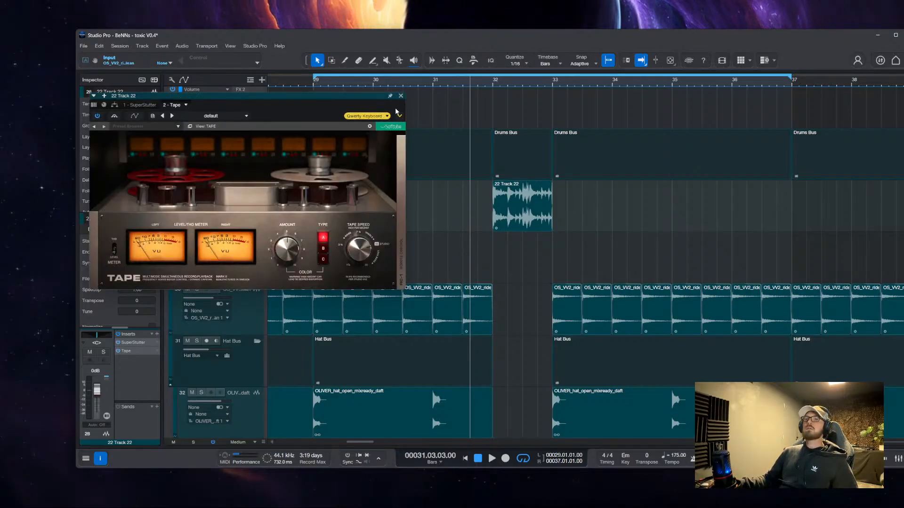
pyautogui.click(401, 96)
pyautogui.click(156, 352)
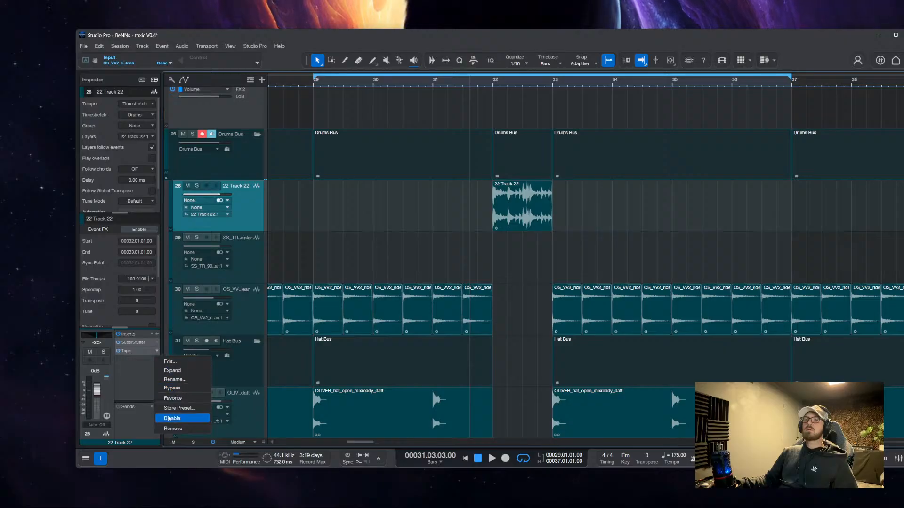
pyautogui.click(170, 429)
# Add the kHs Tape Stop plug-in as an insert on 22 Track 22
pyautogui.click(158, 334)
pyautogui.write('t')
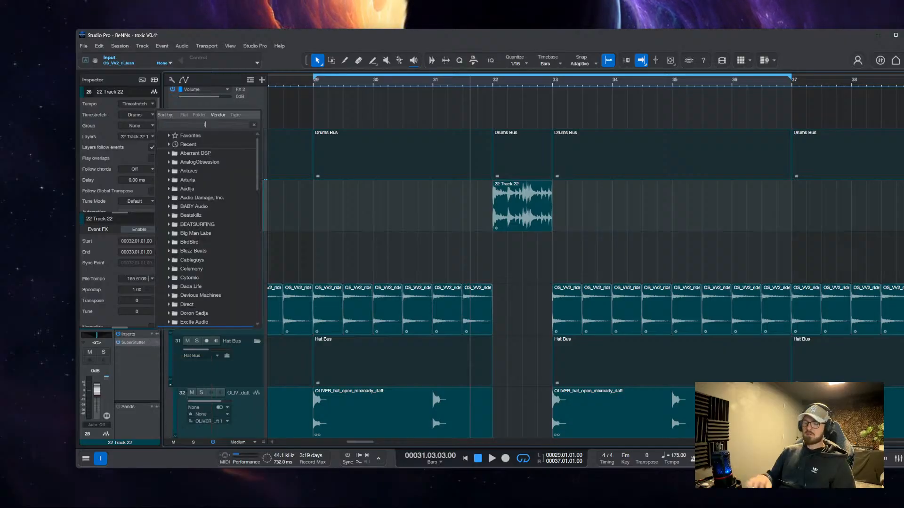
pyautogui.write('ape')
pyautogui.press('Down')
pyautogui.press('Down')
pyautogui.press('Down')
pyautogui.press('Down')
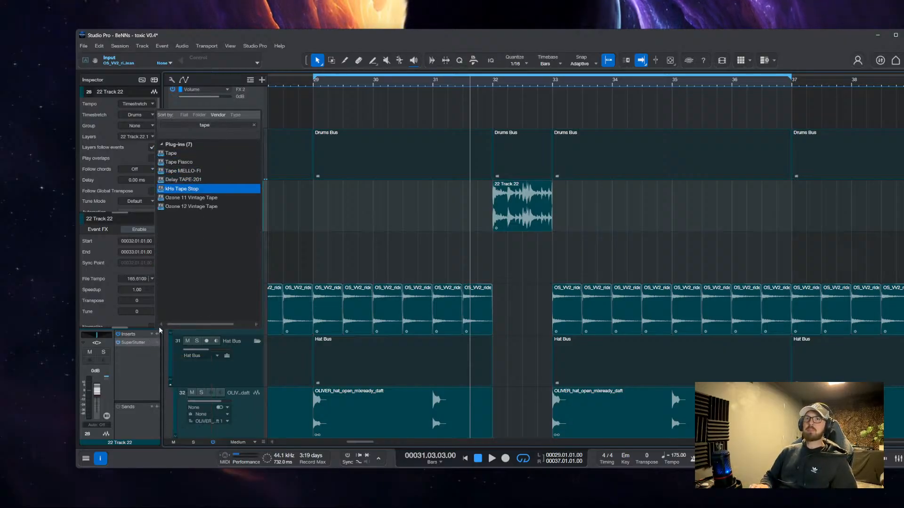
pyautogui.press('Return')
# Show the Tape Stop's Play automation on 22 Track 22 and drop it to zero from 32.4 to bar 33
pyautogui.click(126, 153)
pyautogui.click(328, 202)
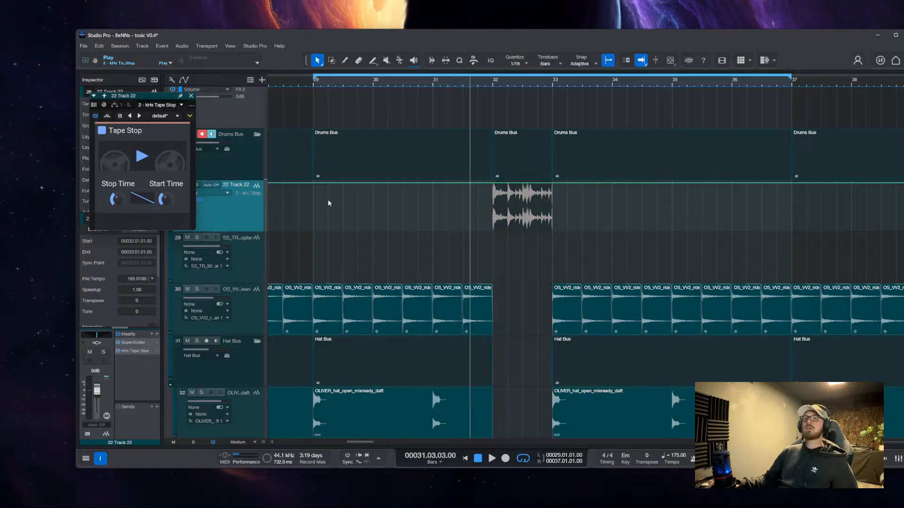
pyautogui.press('space')
pyautogui.click(537, 182)
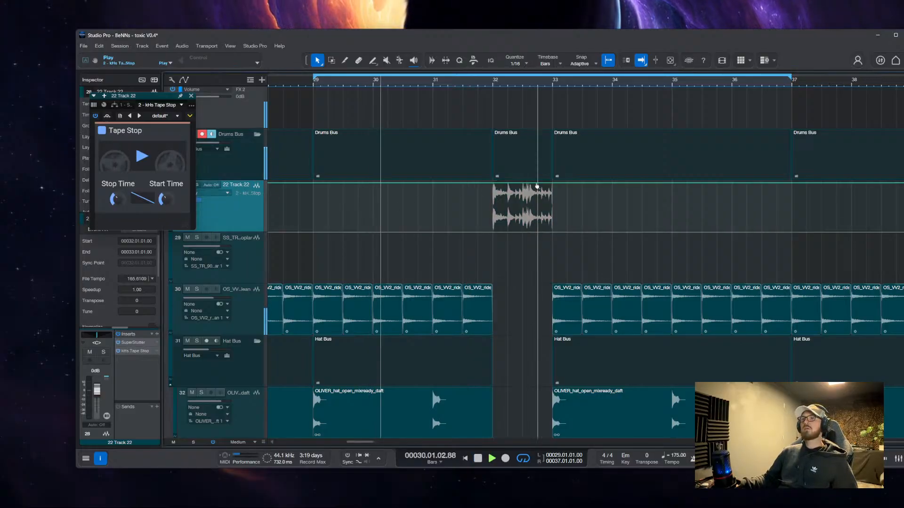
pyautogui.click(553, 184)
pyautogui.scroll(5, 544, 186)
pyautogui.moveTo(526, 185); pyautogui.dragTo(521, 240)
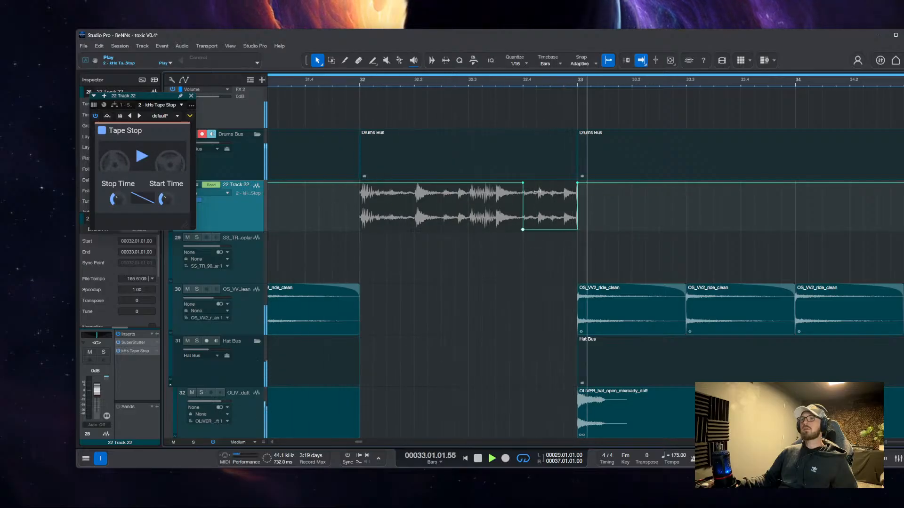
# Try the Tape Stop's Play automation at zero from bar 32 to 32.4 instead, and play the fill
pyautogui.press('space')
pyautogui.press('f')
pyautogui.scroll(-5, 546, 191)
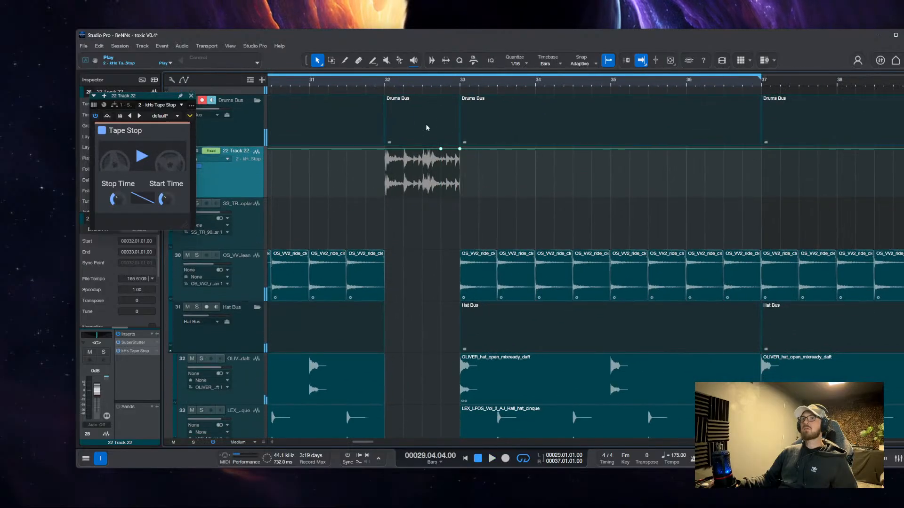
pyautogui.click(386, 150)
pyautogui.moveTo(404, 149); pyautogui.dragTo(385, 208)
pyautogui.click(359, 197)
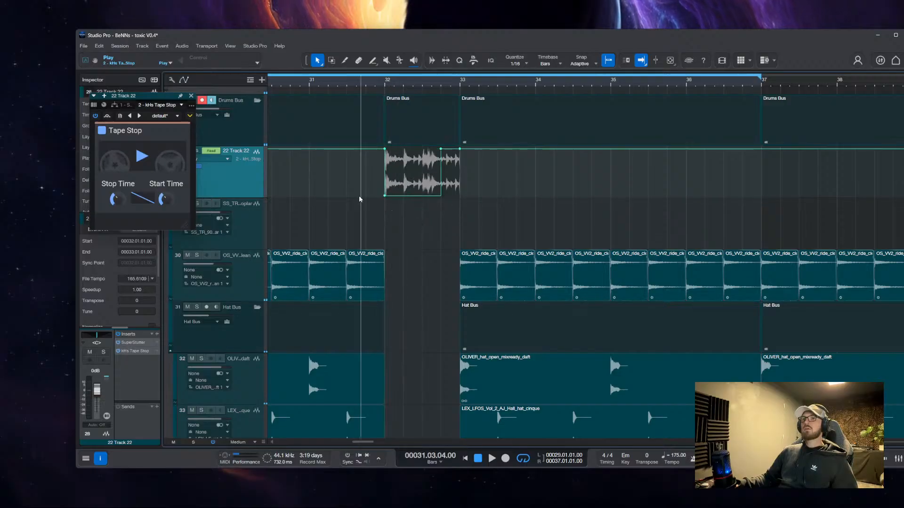
pyautogui.scroll(-1, 360, 199)
pyautogui.press('space')
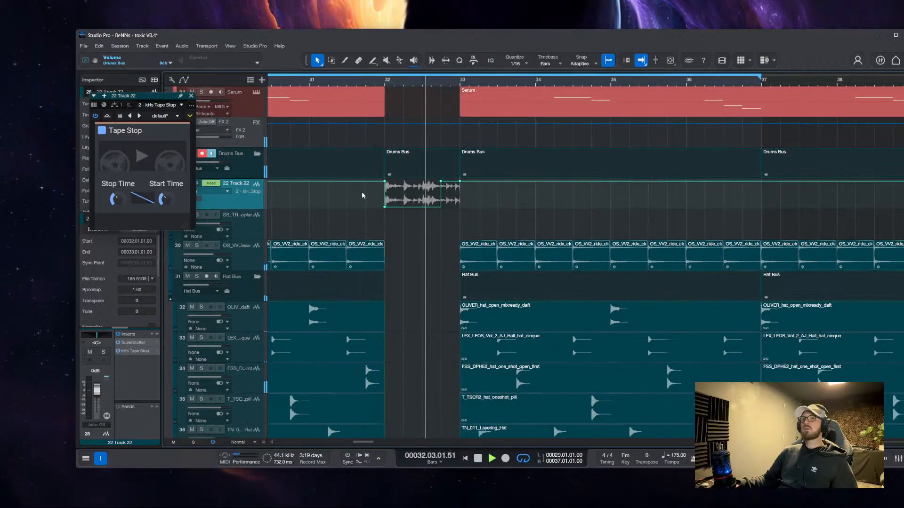
pyautogui.press('space')
# Put the zero section of the Play automation back between 32.4 and bar 33 and play the fill
pyautogui.click(408, 201)
pyautogui.moveTo(409, 207); pyautogui.dragTo(445, 226)
pyautogui.press('space')
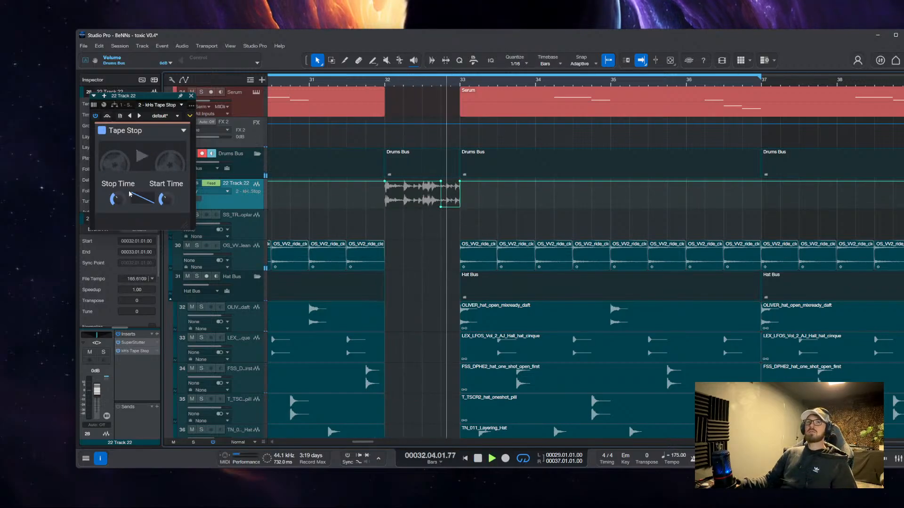
# Place kHs Tape Stop ahead of SuperStutter in the 22 Track 22 inserts and replay the lead-in to bar 32
pyautogui.scroll(-1, 409, 200)
pyautogui.hscroll(-2, 415, 200)
pyautogui.press('space')
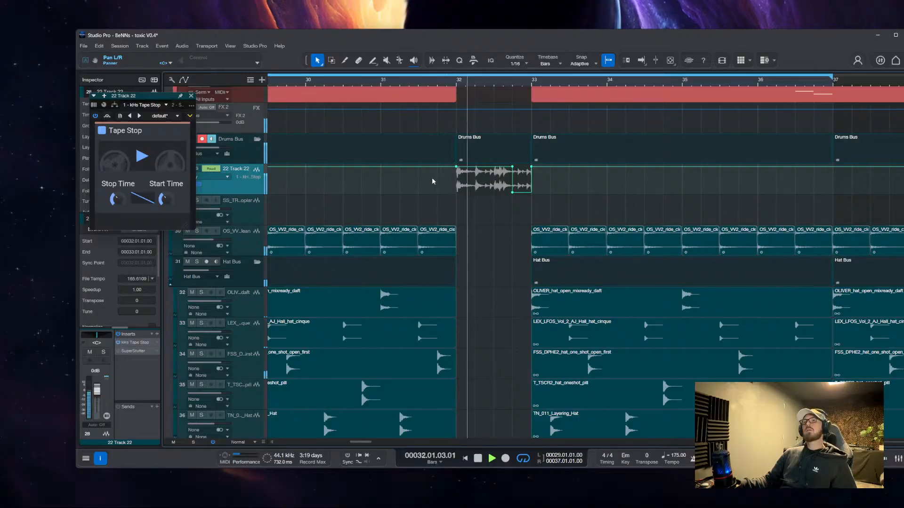
pyautogui.press('f')
pyautogui.press('space')
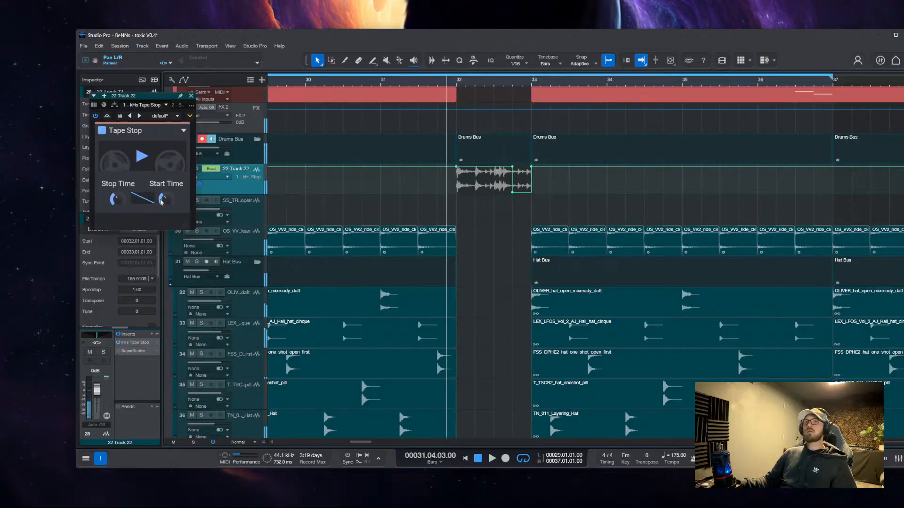
# Lengthen the Tape Stop's Stop Time, trying 504 ms and a slightly shorter setting against playback of the fill
pyautogui.click(115, 202)
pyautogui.press('space')
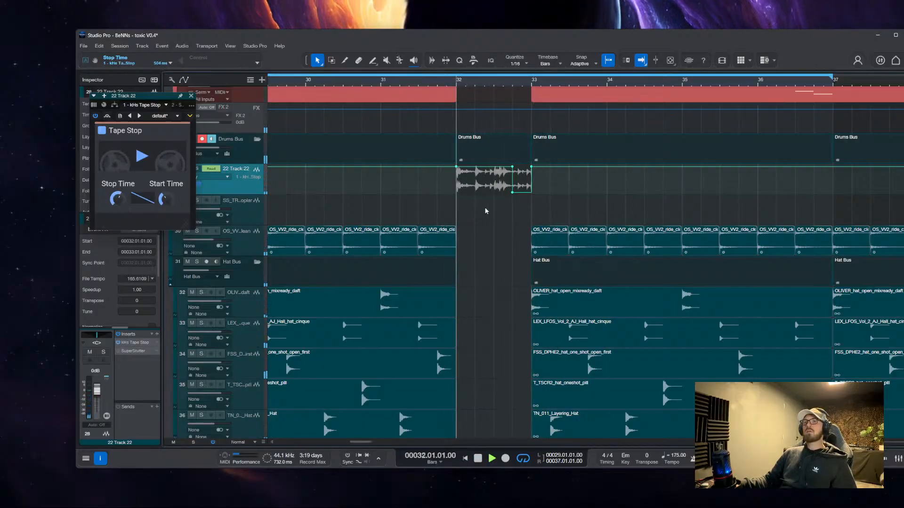
pyautogui.scroll(3, 421, 114)
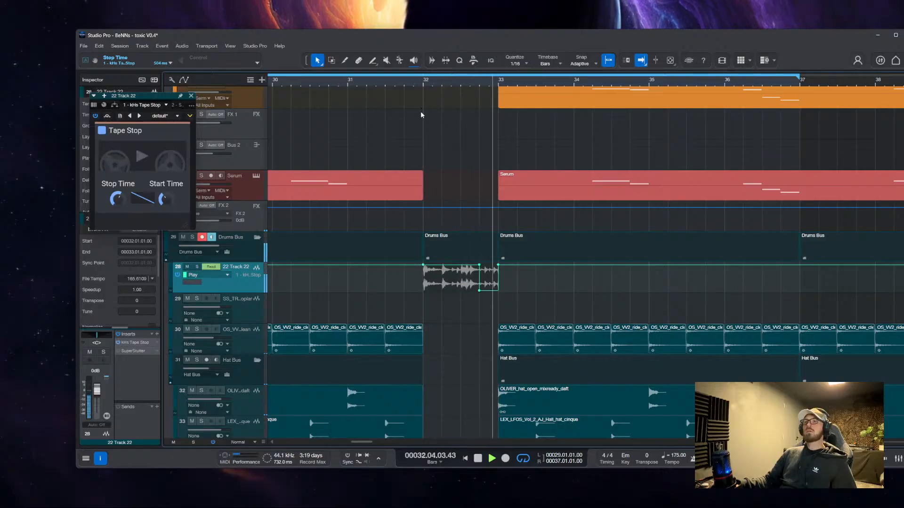
pyautogui.press('space')
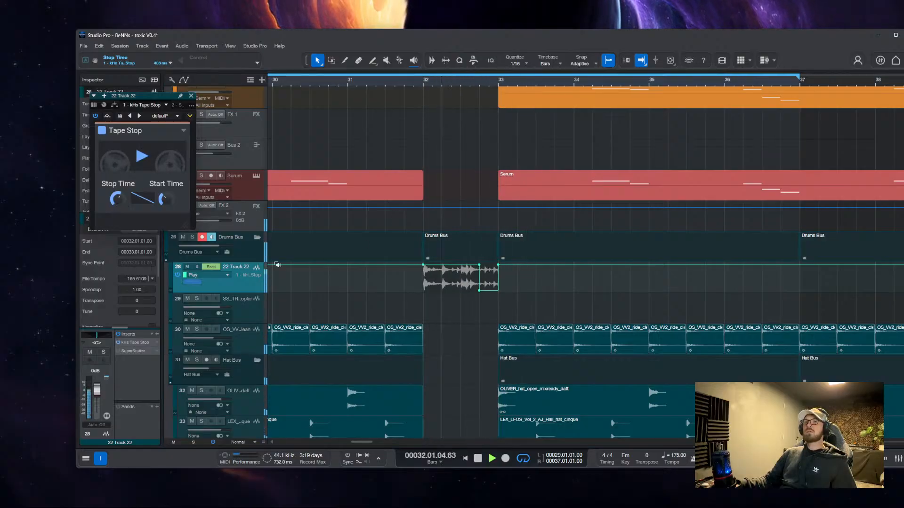
# Move the start of the Play automation's zero section earlier to 32.3 and play the fill
pyautogui.scroll(3, 377, 283)
pyautogui.scroll(-1, 414, 283)
pyautogui.press('space')
pyautogui.moveTo(516, 262); pyautogui.dragTo(473, 263)
pyautogui.press('space')
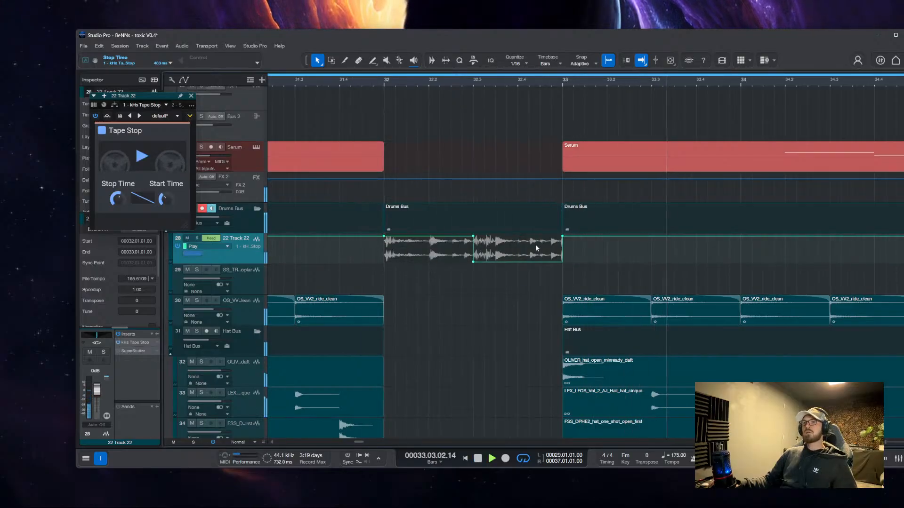
# Replay the transition through bar 32 with all tracks to judge the tape-stop fill in context
pyautogui.scroll(-5, 517, 263)
pyautogui.scroll(-3, 506, 329)
pyautogui.click(278, 375)
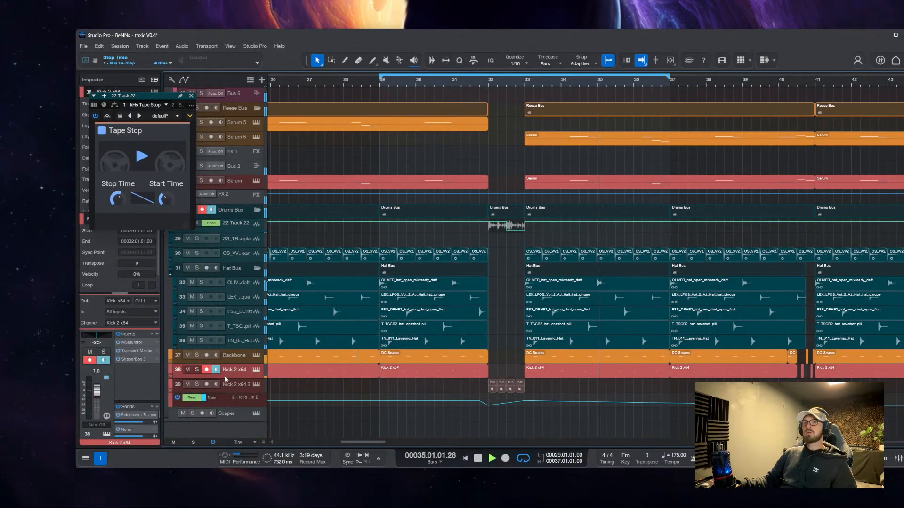
pyautogui.press('space')
pyautogui.press('space')
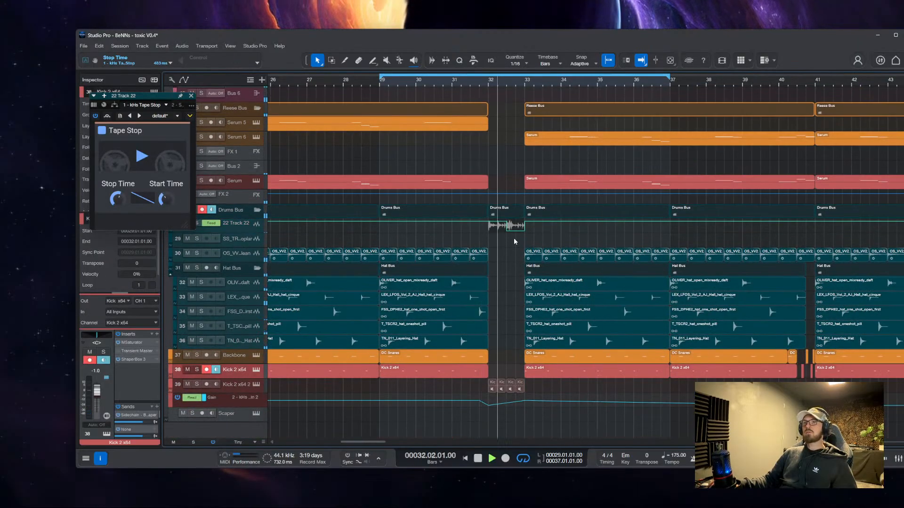
pyautogui.scroll(5, 513, 238)
pyautogui.scroll(3, 404, 271)
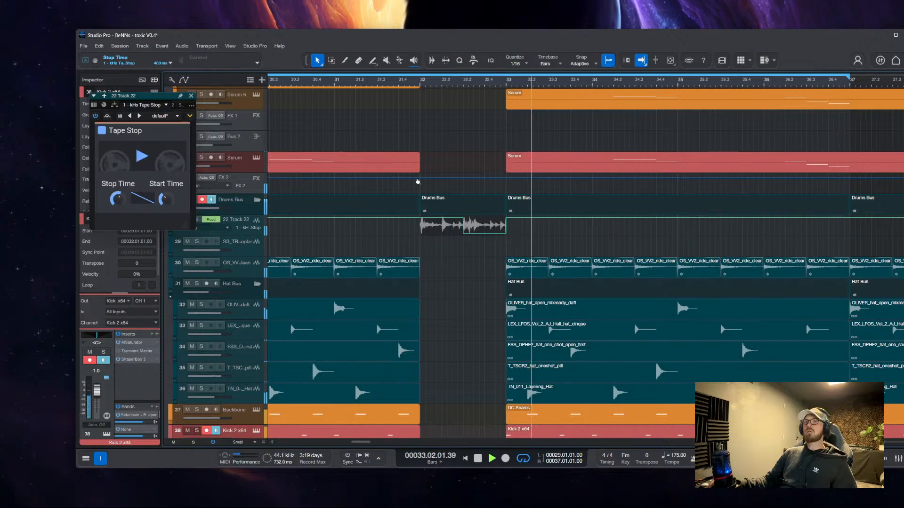
pyautogui.press('f')
pyautogui.press('space')
pyautogui.press('space')
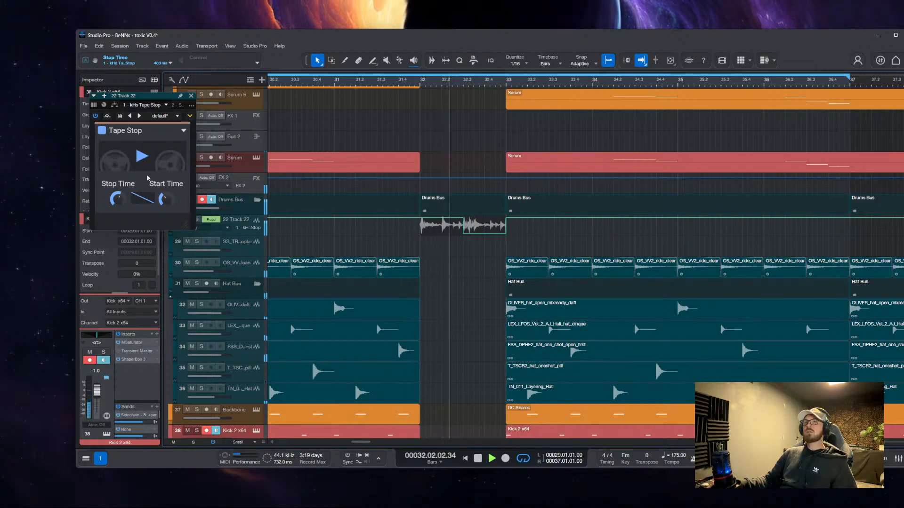
# Reduce the Tape Stop's Start Time to its minimum, raise Stop Time to about 630 ms, and replay the fill
pyautogui.moveTo(164, 198)
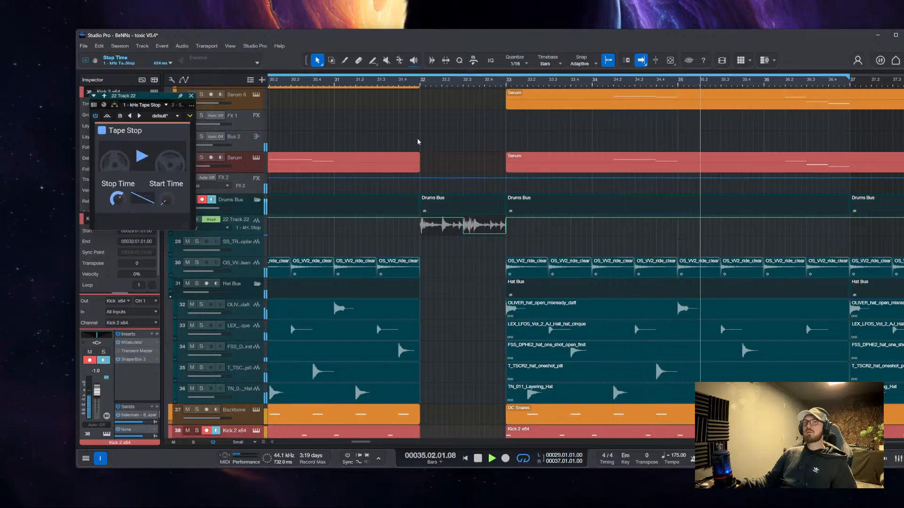
pyautogui.press('space')
pyautogui.press('space')
pyautogui.scroll(-1, 418, 194)
pyautogui.press('f')
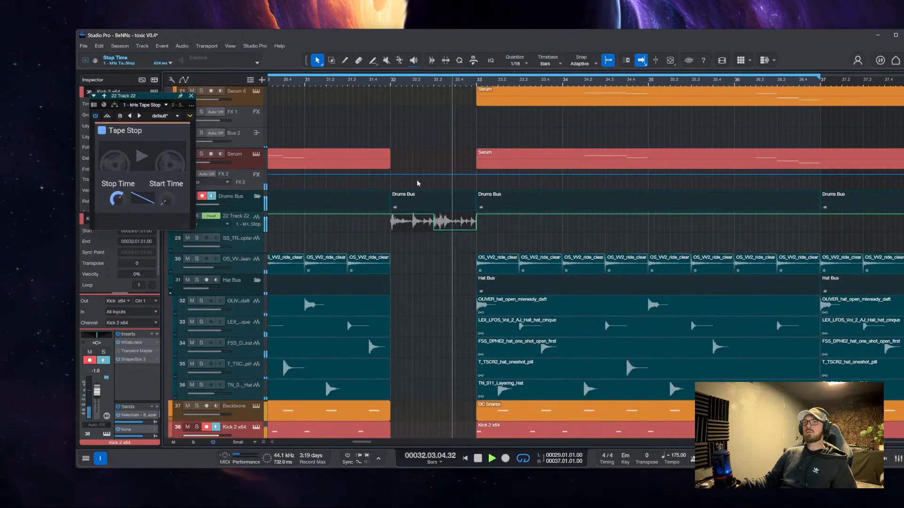
pyautogui.press('space')
# Replay the transition around bar 32 and look over the bass, stab and reese tracks above the drum fill
pyautogui.scroll(5, 347, 250)
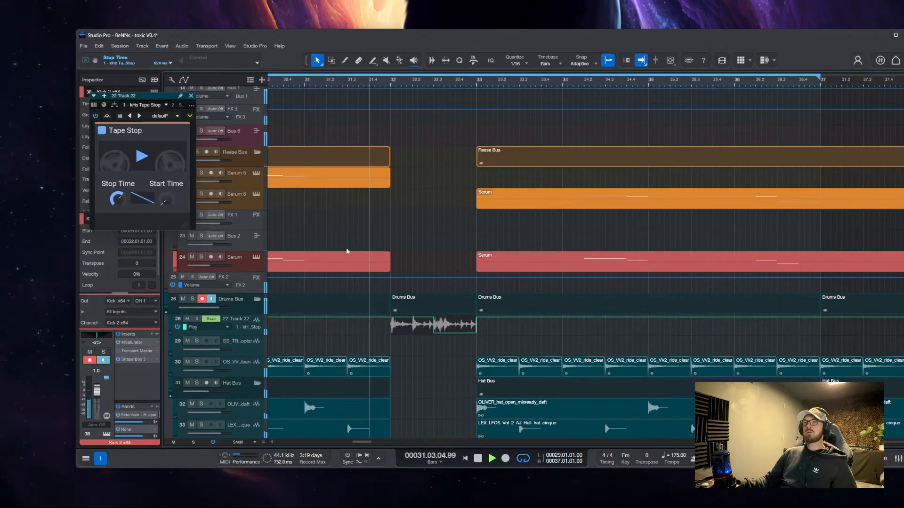
pyautogui.press('space')
pyautogui.scroll(-5, 492, 230)
pyautogui.scroll(3, 492, 229)
pyautogui.press('space')
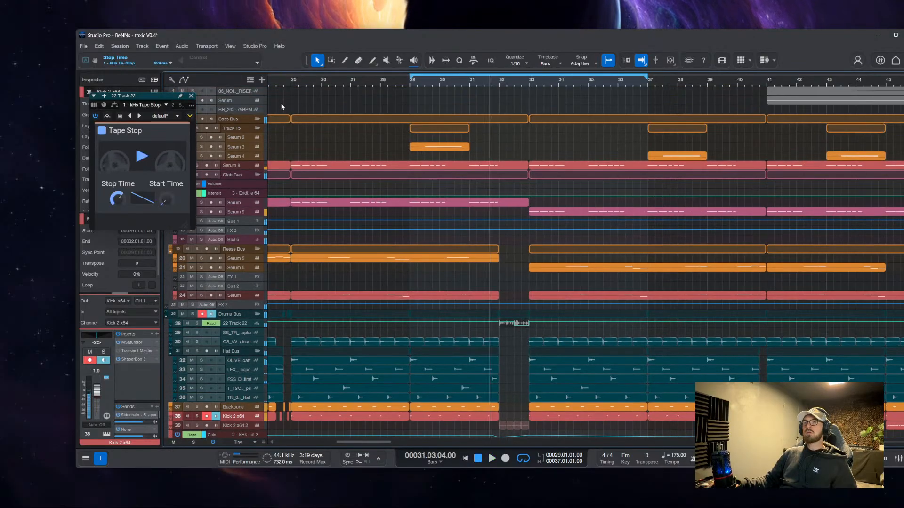
pyautogui.scroll(5, 545, 197)
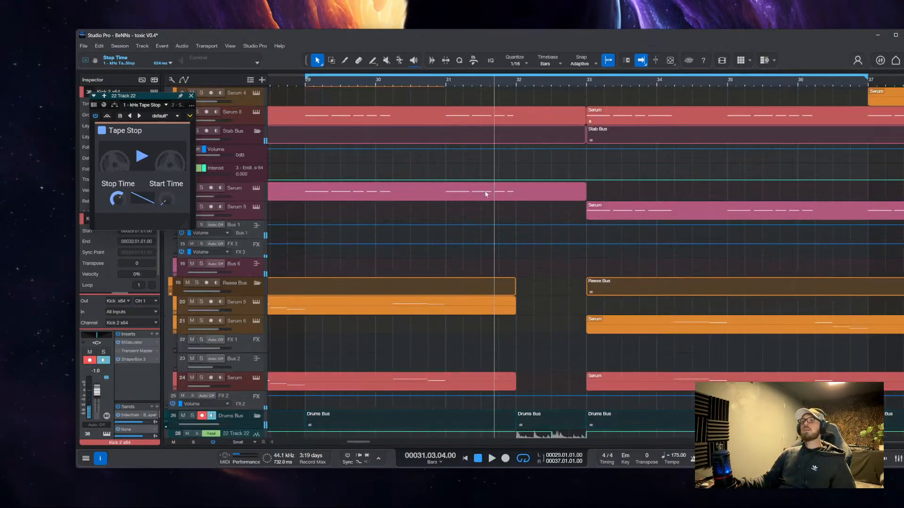
pyautogui.scroll(3, 546, 197)
pyautogui.scroll(-4, 545, 197)
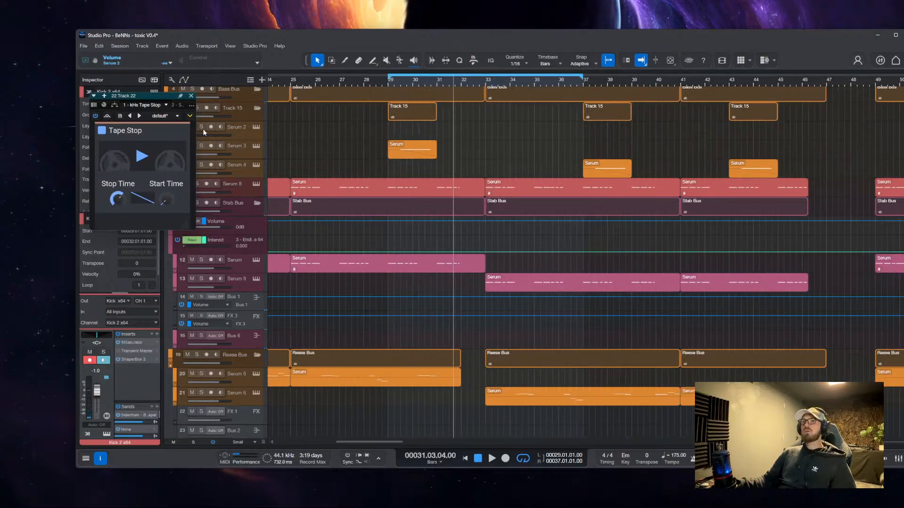
# Close the Tape Stop window, solo the Stab Bus and play it from bar 31 through the drop at bar 33
pyautogui.click(191, 96)
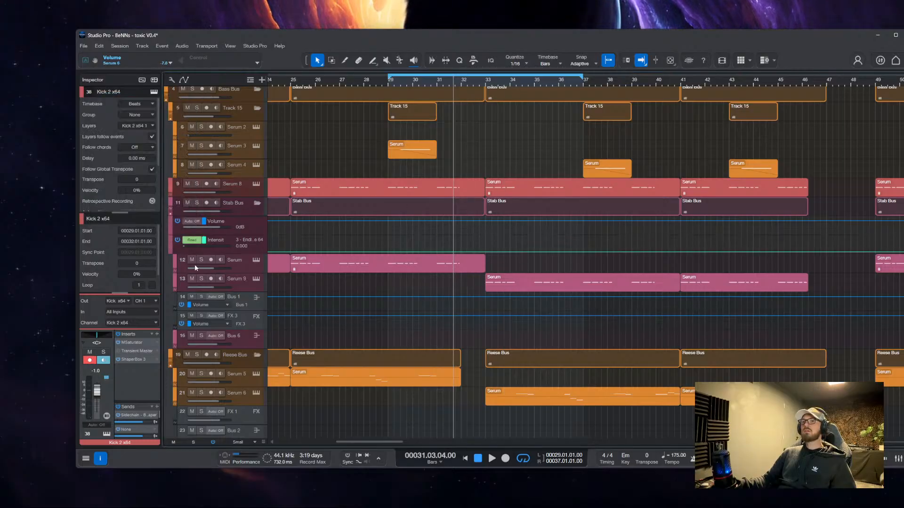
pyautogui.scroll(6, 437, 289)
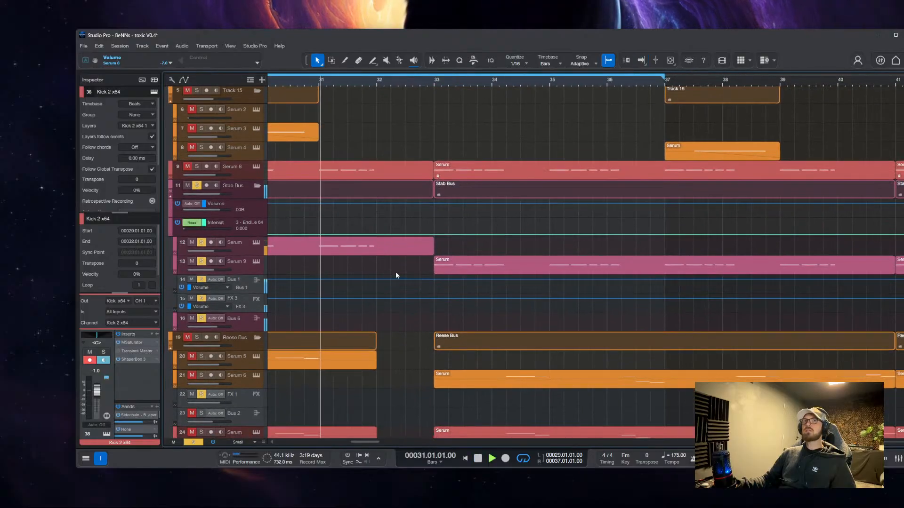
pyautogui.press('space')
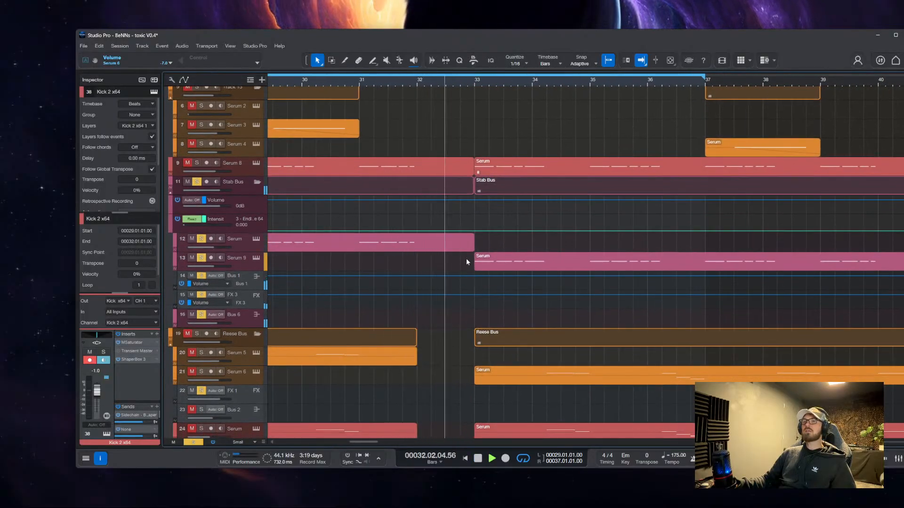
pyautogui.scroll(-3, 470, 258)
pyautogui.scroll(2, 255, 275)
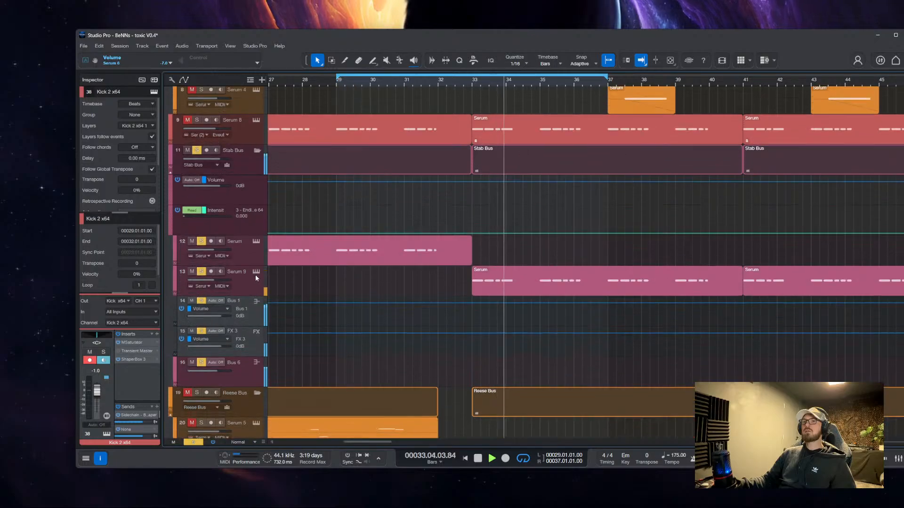
pyautogui.press('space')
# Select the Stab Bus and add the INFINITE effect to the end of its insert chain
pyautogui.click(245, 173)
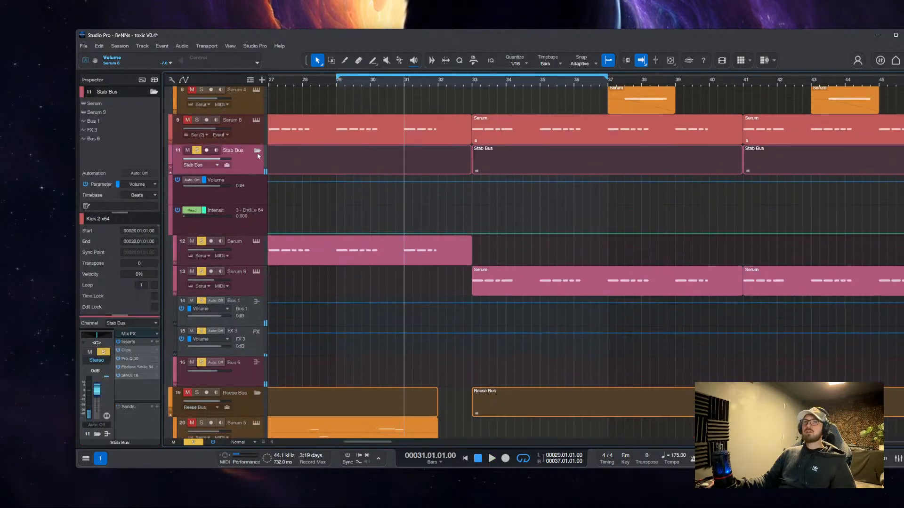
pyautogui.click(257, 151)
pyautogui.click(397, 163)
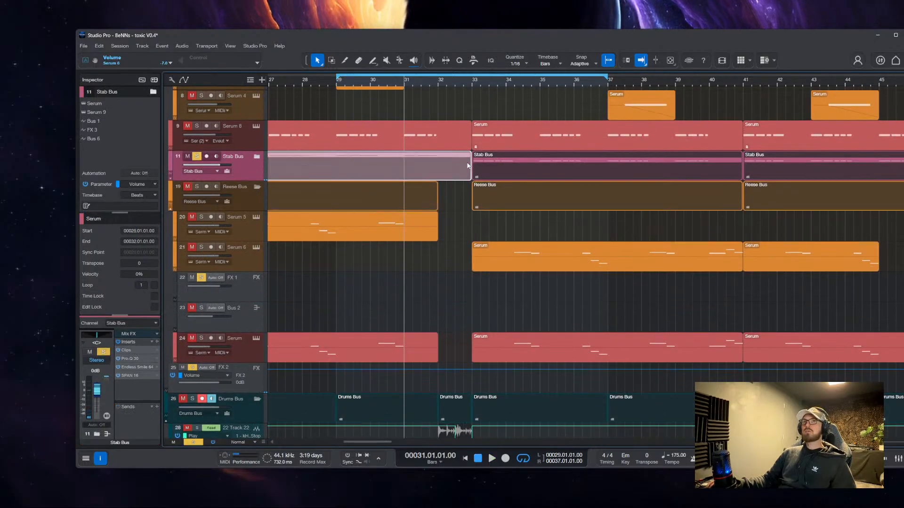
pyautogui.scroll(2, 407, 254)
pyautogui.scroll(-3, 384, 329)
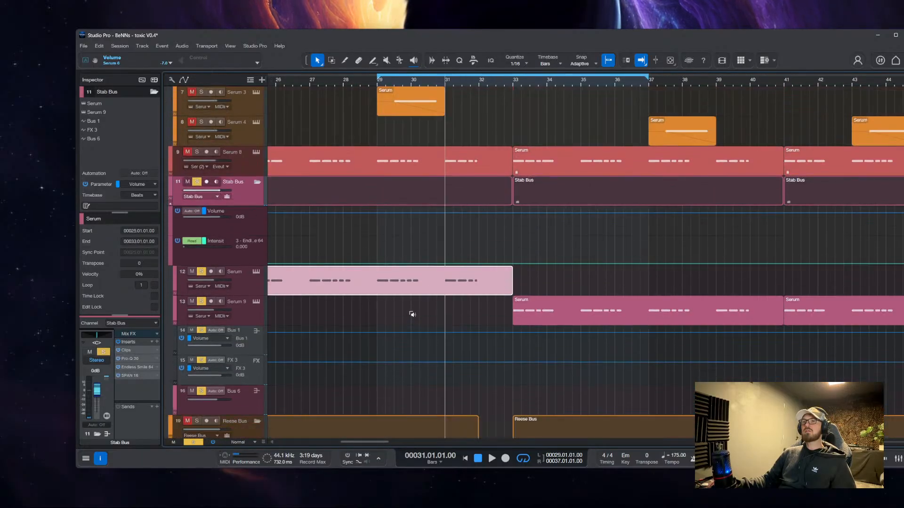
pyautogui.scroll(-5, 411, 311)
pyautogui.scroll(5, 594, 312)
pyautogui.scroll(2, 416, 320)
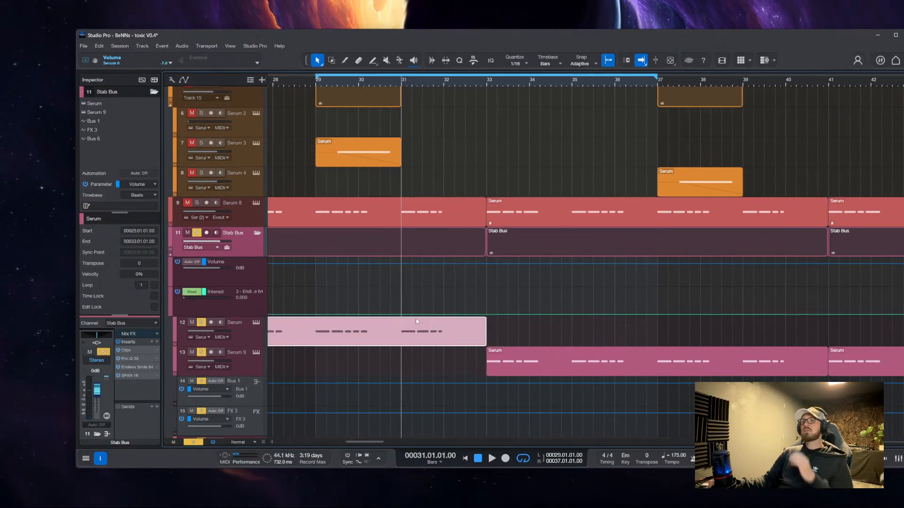
pyautogui.click(157, 343)
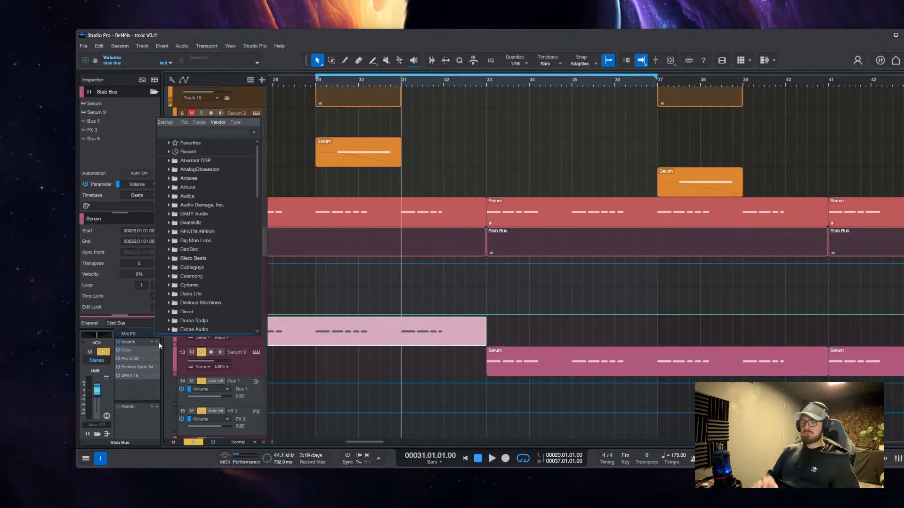
pyautogui.write('infi')
pyautogui.press('Down')
pyautogui.press('Return')
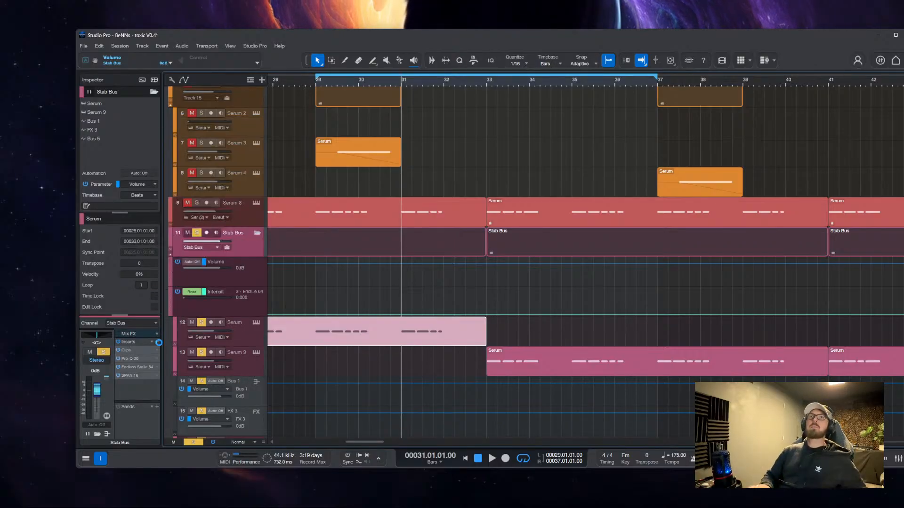
# Load the LIFT OFF preset from INFINITE's Riser category
pyautogui.click(165, 156)
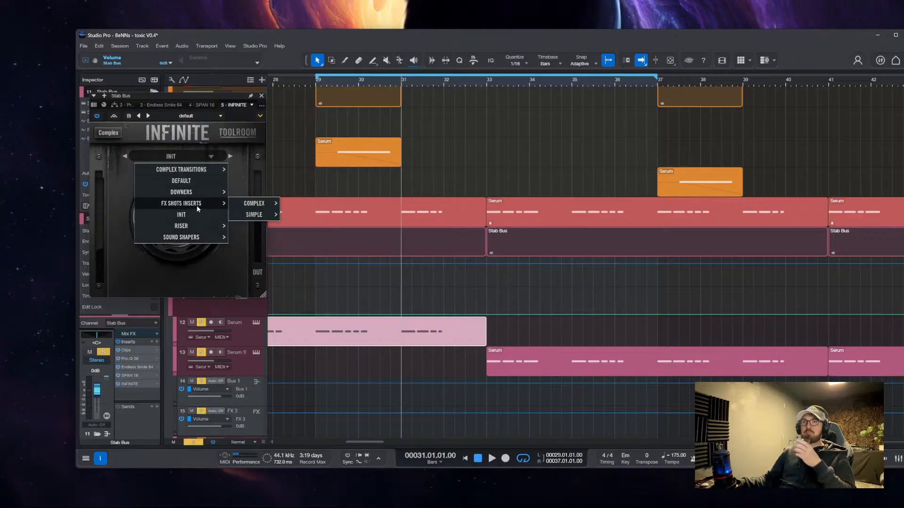
pyautogui.moveTo(194, 231)
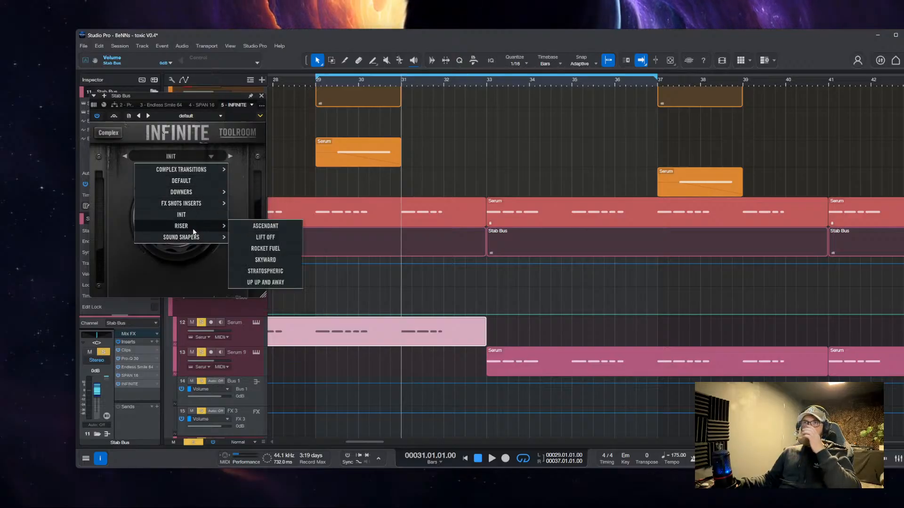
pyautogui.click(255, 238)
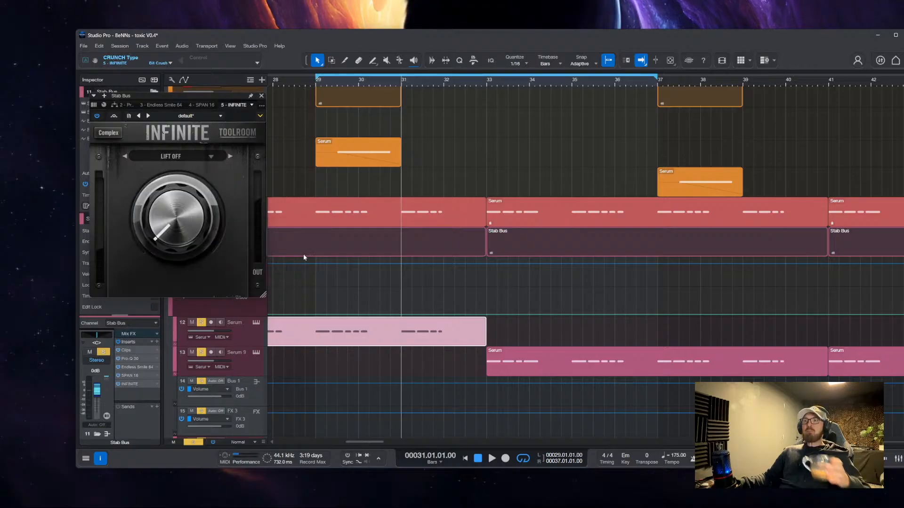
# Automate INFINITE's One Knob on the Stab Bus, ramping up from zero at bar 31 to 32.3 and dropping back to zero at 32.4
pyautogui.moveTo(194, 205); pyautogui.dragTo(184, 202)
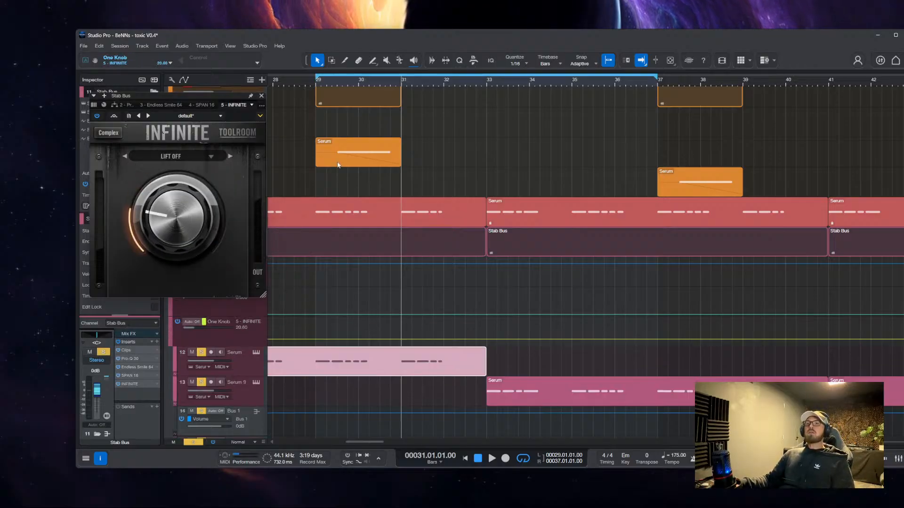
pyautogui.moveTo(403, 343); pyautogui.dragTo(403, 353)
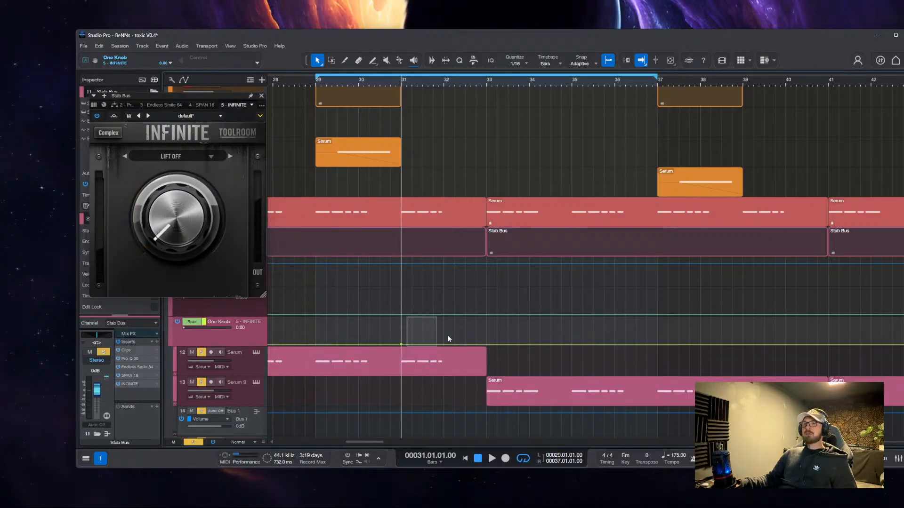
pyautogui.moveTo(457, 345); pyautogui.dragTo(475, 369)
pyautogui.click(487, 319)
pyautogui.scroll(-2, 434, 346)
pyautogui.scroll(-1, 408, 324)
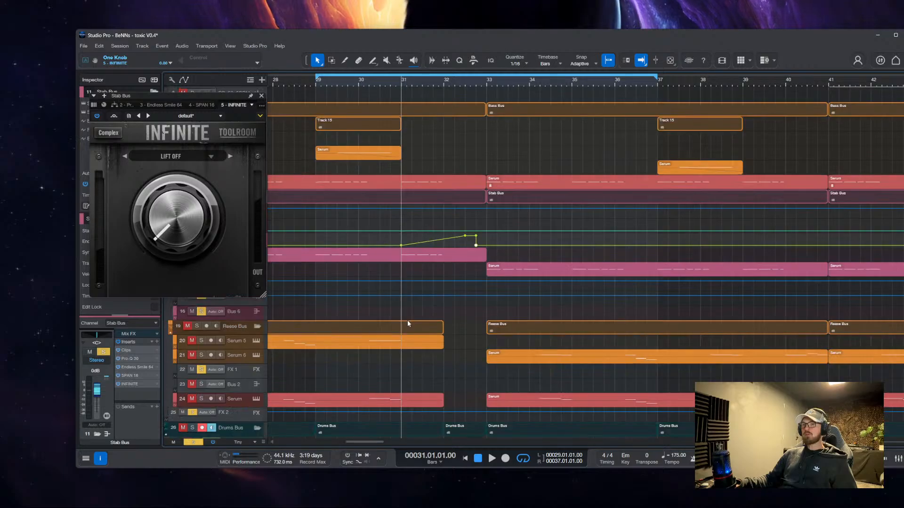
# Play the automated Stab Bus riser in solo, close the INFINITE window and clear the solo
pyautogui.press('space')
pyautogui.click(261, 95)
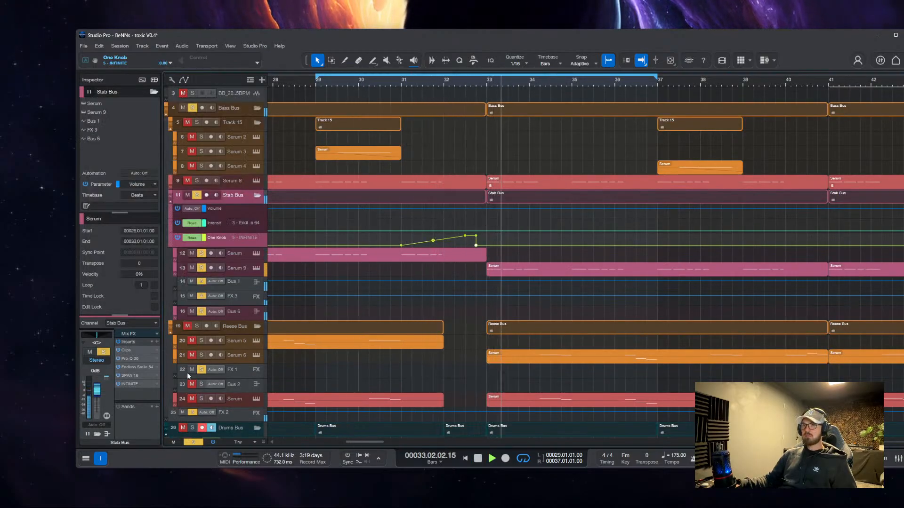
pyautogui.click(193, 442)
# Replay the transition from bar 31 with all tracks to judge the Stab Bus riser in the full mix
pyautogui.press('space')
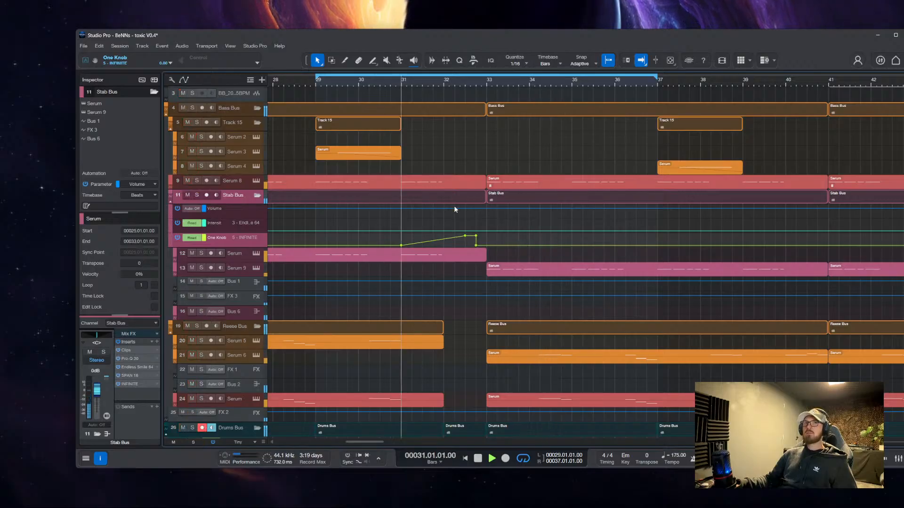
pyautogui.hscroll(1, 415, 226)
pyautogui.scroll(-5, 399, 231)
pyautogui.scroll(-1, 399, 245)
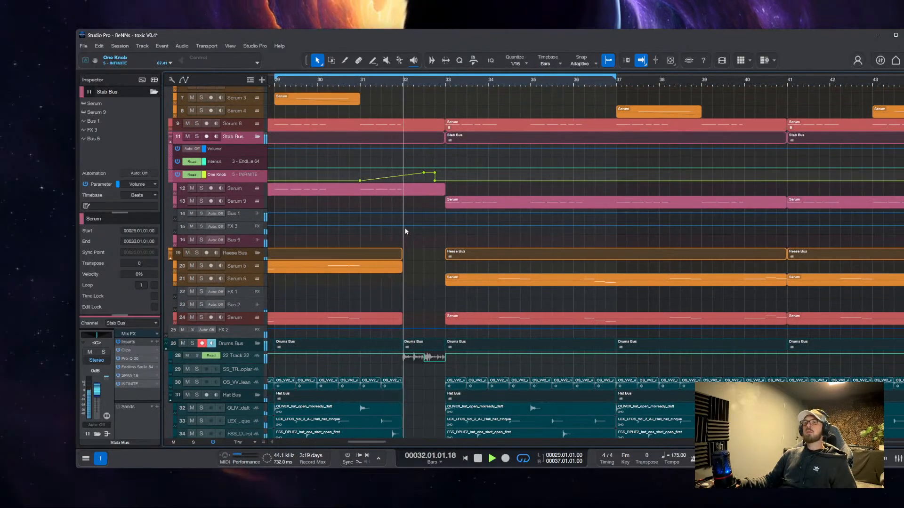
pyautogui.scroll(5, 410, 308)
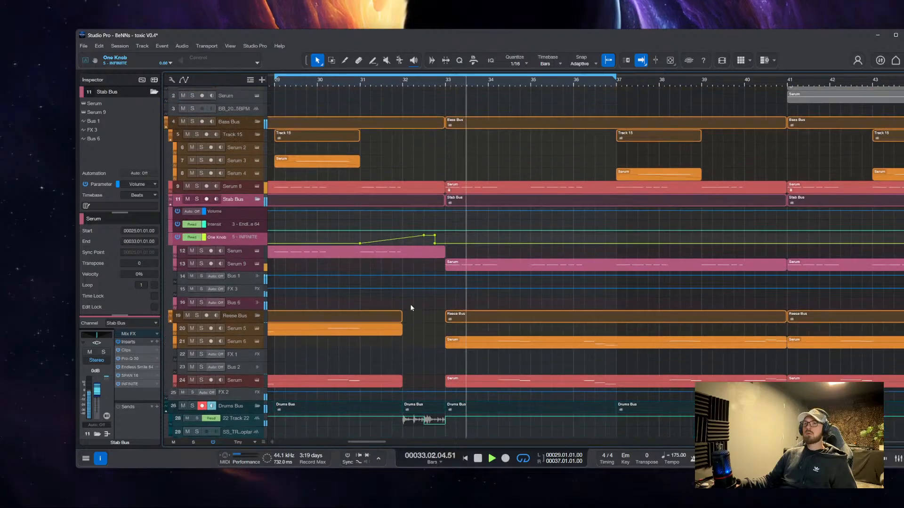
pyautogui.scroll(1, 410, 308)
pyautogui.scroll(-8, 415, 177)
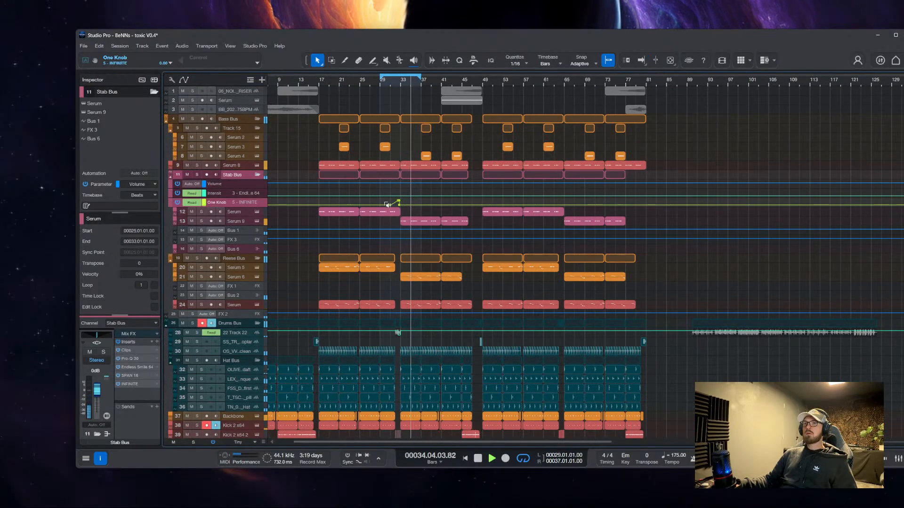
pyautogui.hscroll(-2, 405, 200)
pyautogui.scroll(5, 427, 196)
pyautogui.press('space')
pyautogui.scroll(1, 408, 228)
pyautogui.scroll(2, 401, 258)
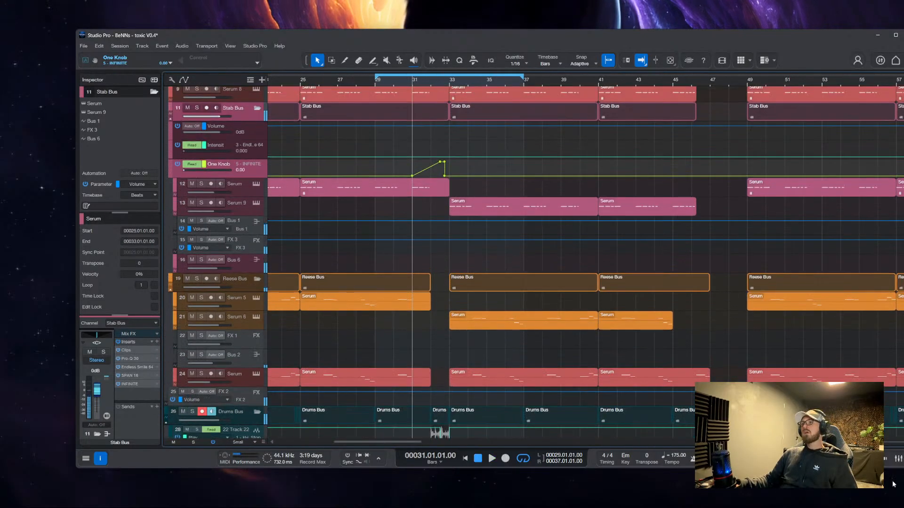
pyautogui.click(898, 459)
pyautogui.click(898, 459)
pyautogui.click(898, 459)
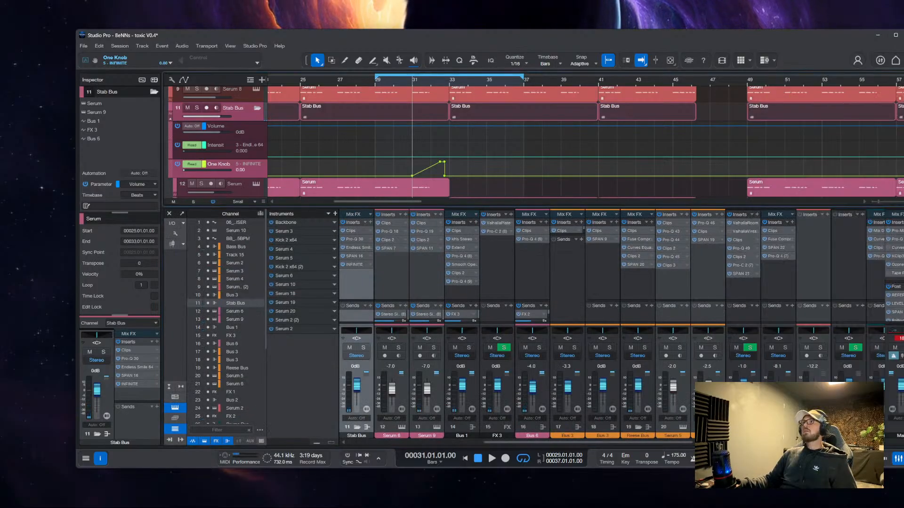
pyautogui.scroll(-1, 844, 126)
# Show the instrument browser and search it for "serum"
pyautogui.click(898, 459)
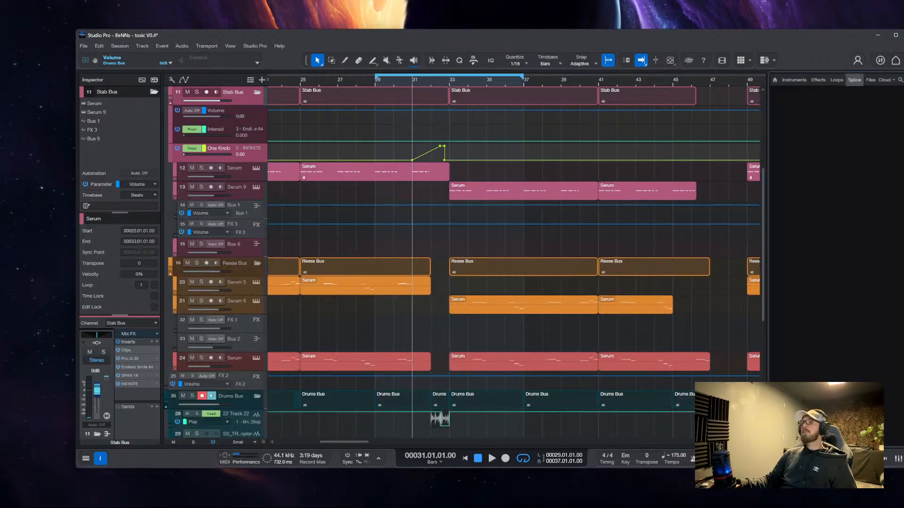
pyautogui.click(795, 81)
pyautogui.click(837, 98)
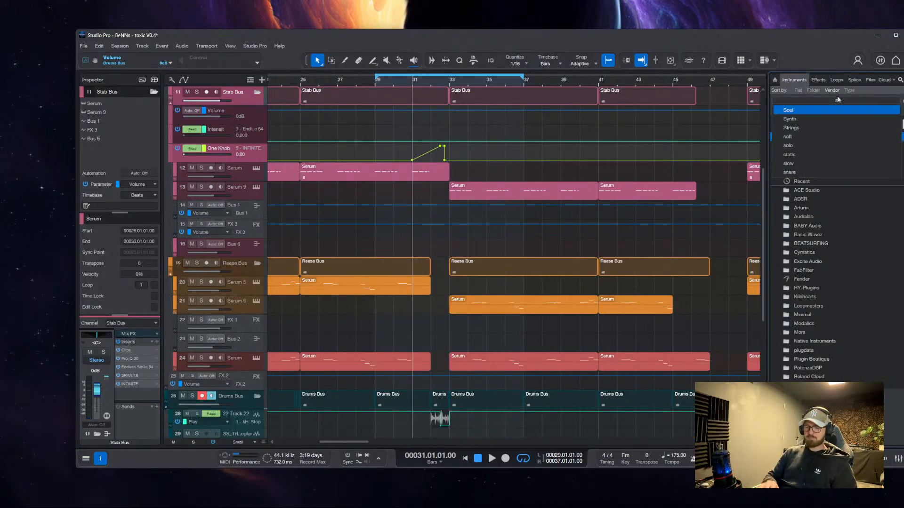
pyautogui.write('serum')
pyautogui.press('Return')
pyautogui.press('BackSpace')
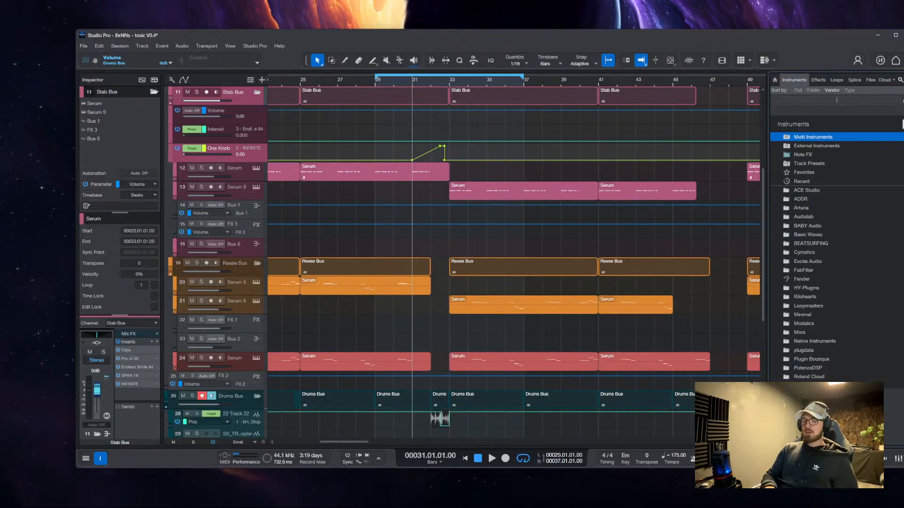
pyautogui.press('BackSpace')
pyautogui.press('BackSpace')
pyautogui.press('BackSpace')
pyautogui.press('BackSpace')
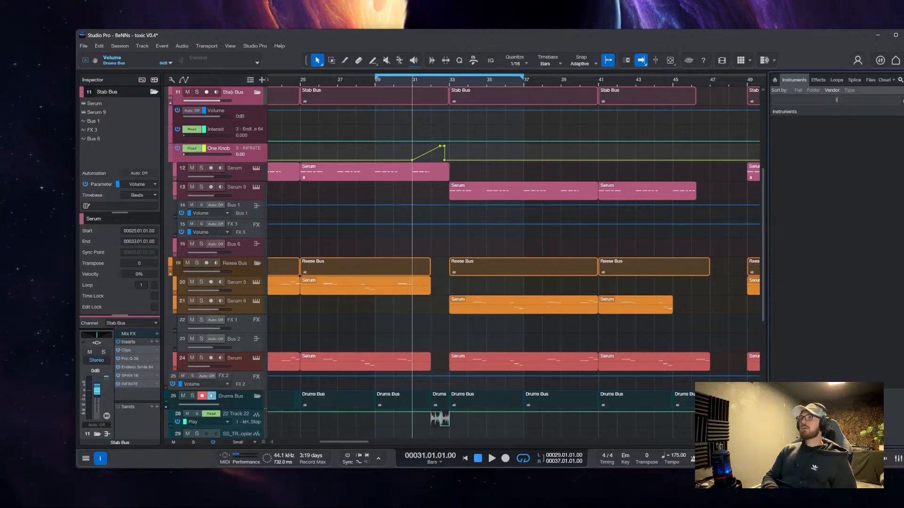
pyautogui.write('serum')
# Add Serum 2 as a new instrument track directly above the Bass Bus
pyautogui.scroll(4, 414, 175)
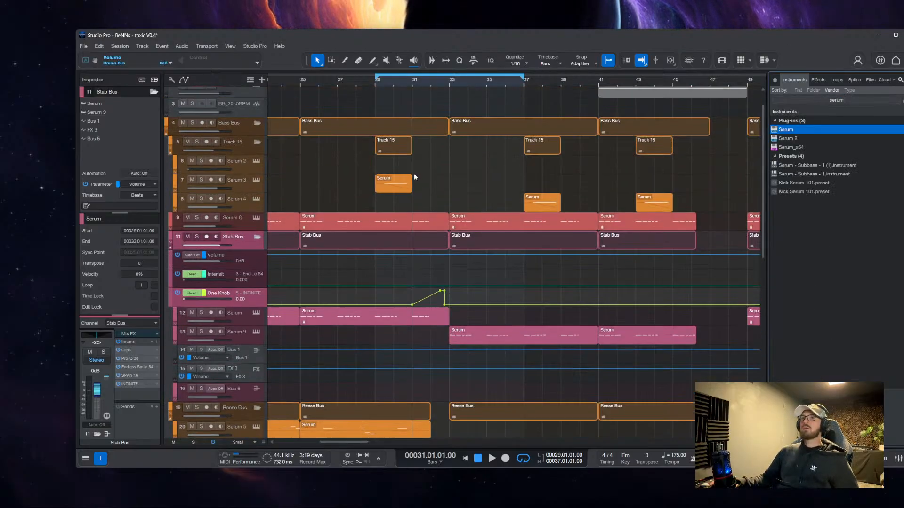
pyautogui.scroll(2, 415, 177)
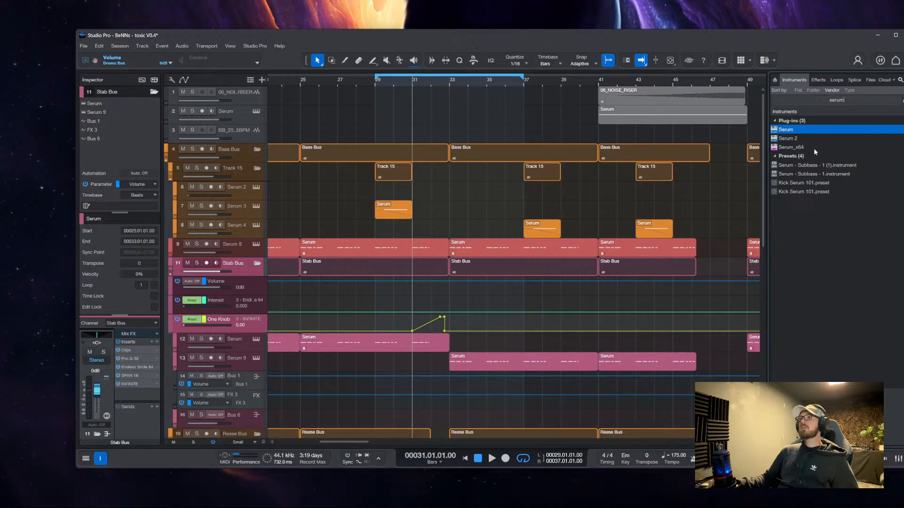
pyautogui.moveTo(787, 139); pyautogui.dragTo(370, 42)
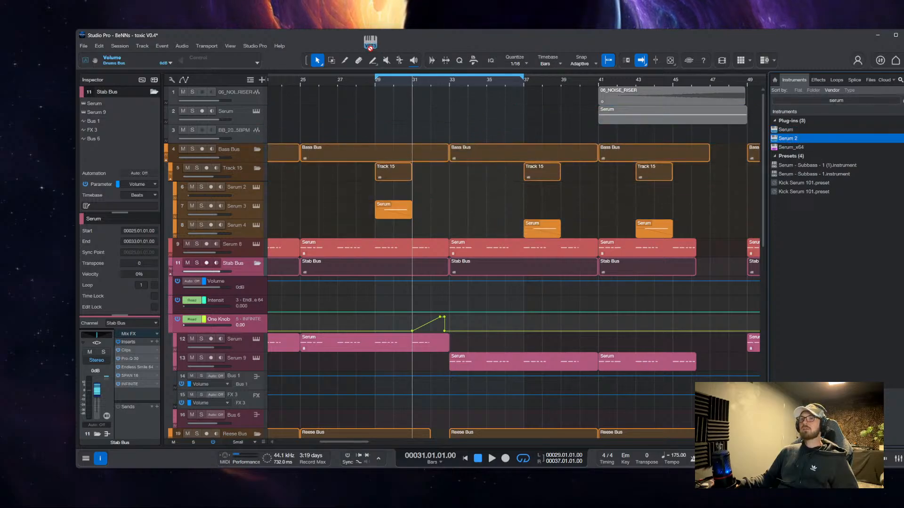
pyautogui.moveTo(386, 86); pyautogui.dragTo(394, 142)
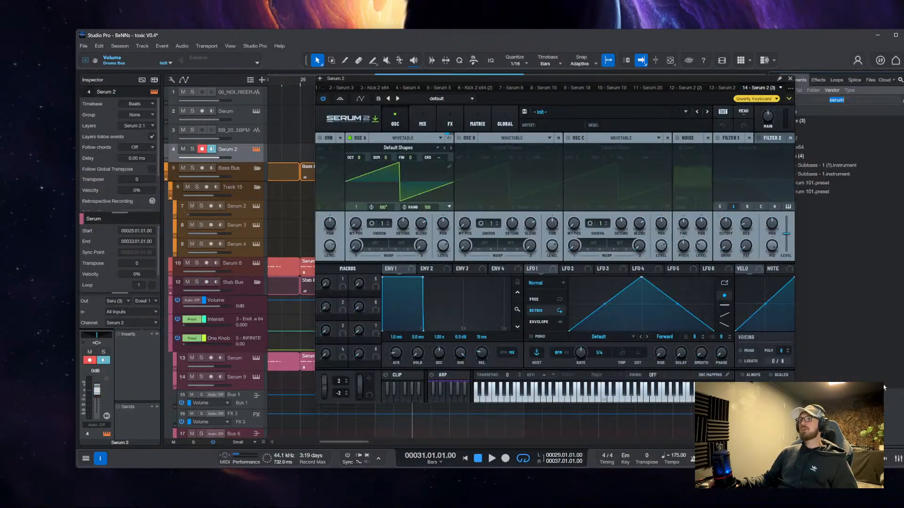
# Create an empty event from bar 29 to bar 33 on the Serum 2 track and open it for note editing
pyautogui.click(790, 78)
pyautogui.press('F5')
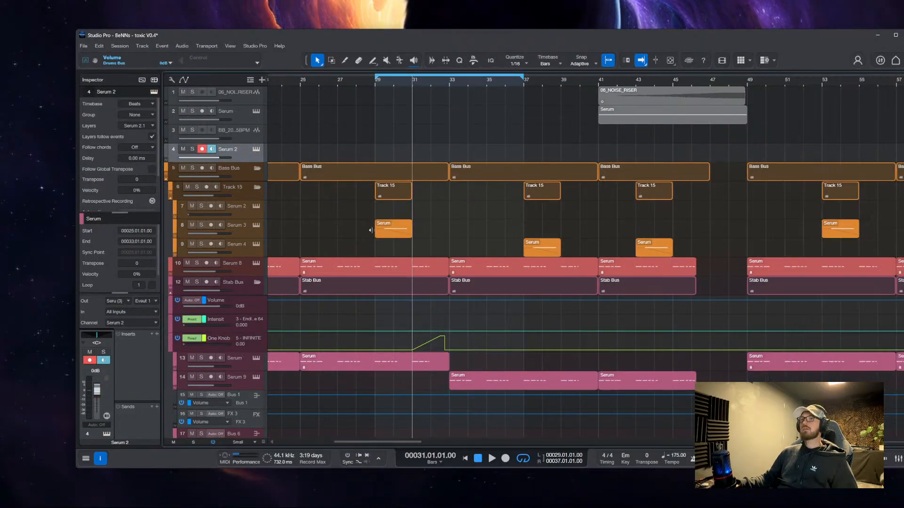
pyautogui.doubleClick(408, 148)
pyautogui.press('3')
pyautogui.click(450, 155)
pyautogui.press('1')
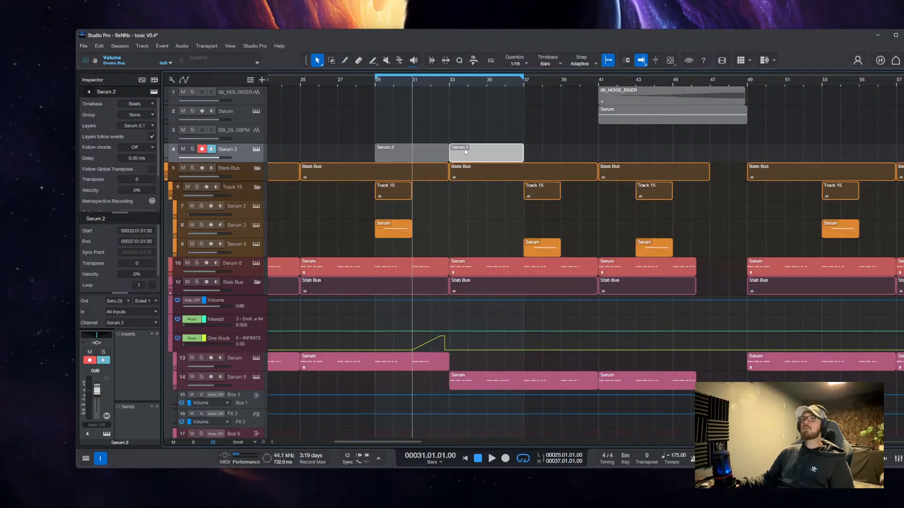
pyautogui.press('Delete')
pyautogui.click(431, 159)
pyautogui.doubleClick(431, 156)
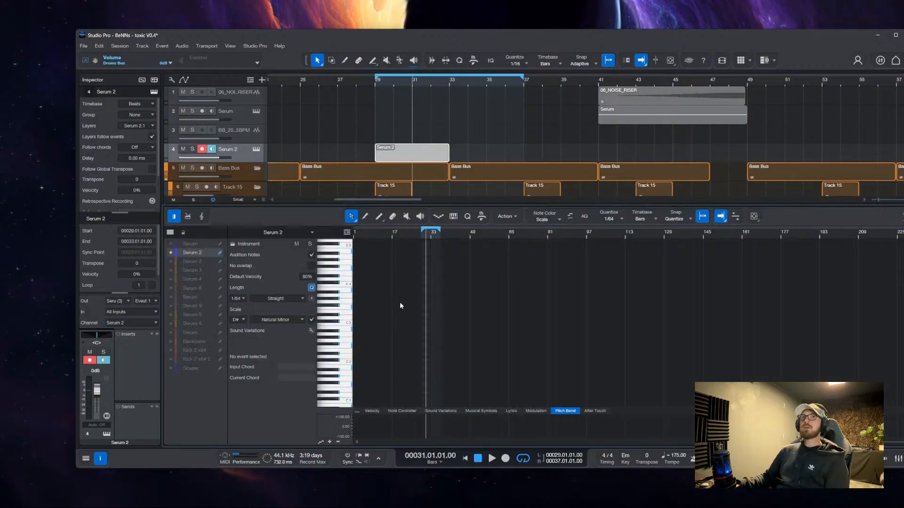
# Draw a C#3 note about three beats long and align it with the start of bar 29
pyautogui.scroll(8, 404, 293)
pyautogui.scroll(2, 470, 303)
pyautogui.hscroll(1, 510, 310)
pyautogui.scroll(1, 488, 354)
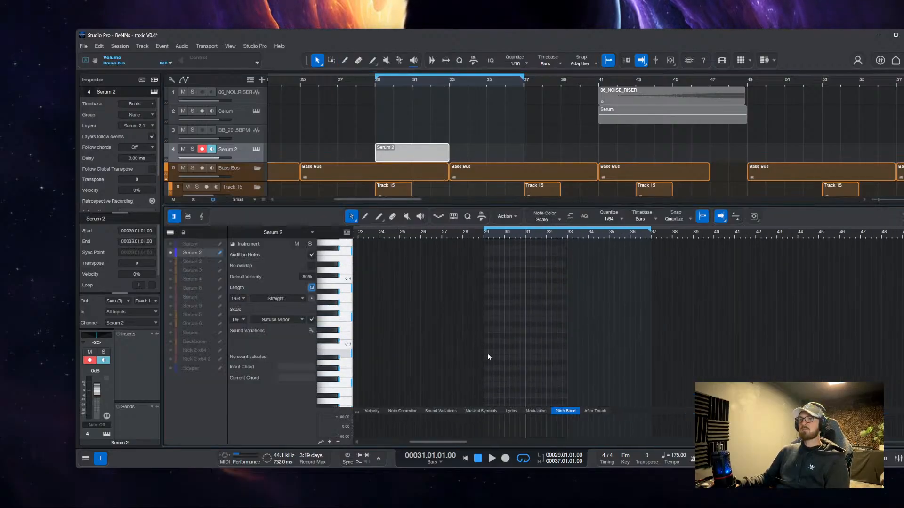
pyautogui.scroll(5, 489, 349)
pyautogui.moveTo(490, 342); pyautogui.dragTo(576, 342)
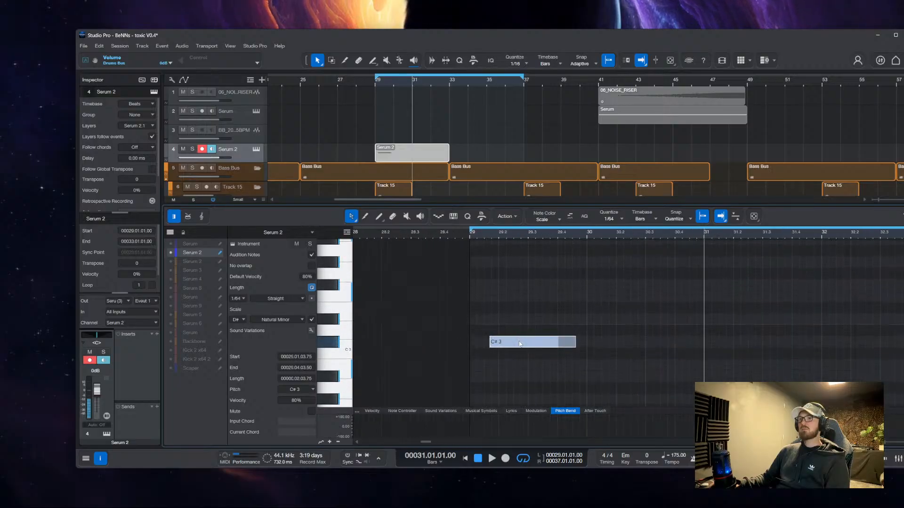
pyautogui.moveTo(520, 343); pyautogui.dragTo(500, 346)
# Audition the note at different pitches up to F#3
pyautogui.press('Up')
pyautogui.press('Up')
pyautogui.press('Up')
pyautogui.press('Up')
pyautogui.press('Up')
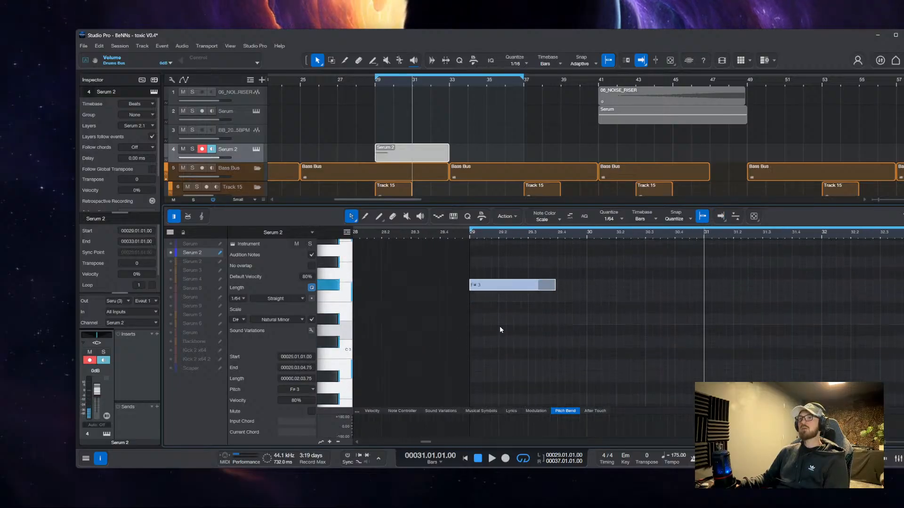
pyautogui.press('Down')
pyautogui.press('Down')
pyautogui.press('Down')
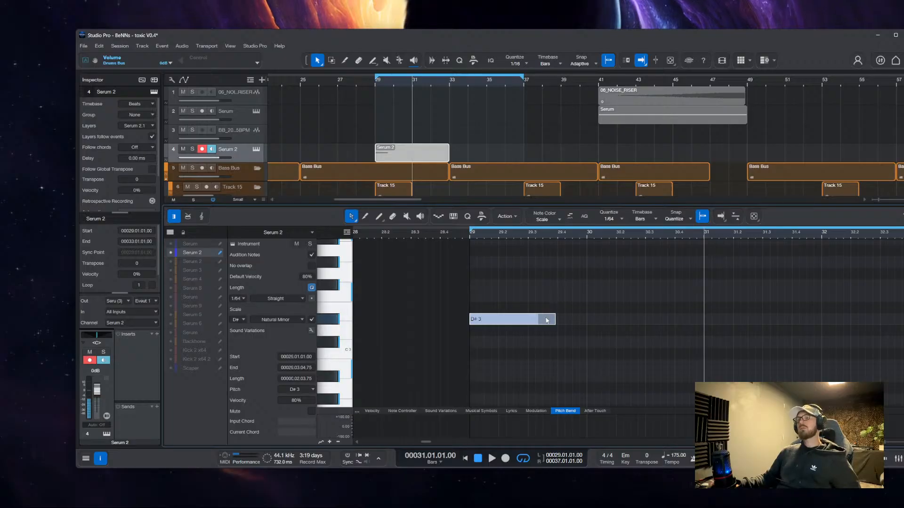
pyautogui.press('Down')
pyautogui.press('Down')
pyautogui.press('Up')
pyautogui.press('Up')
pyautogui.press('Up')
pyautogui.press('Up')
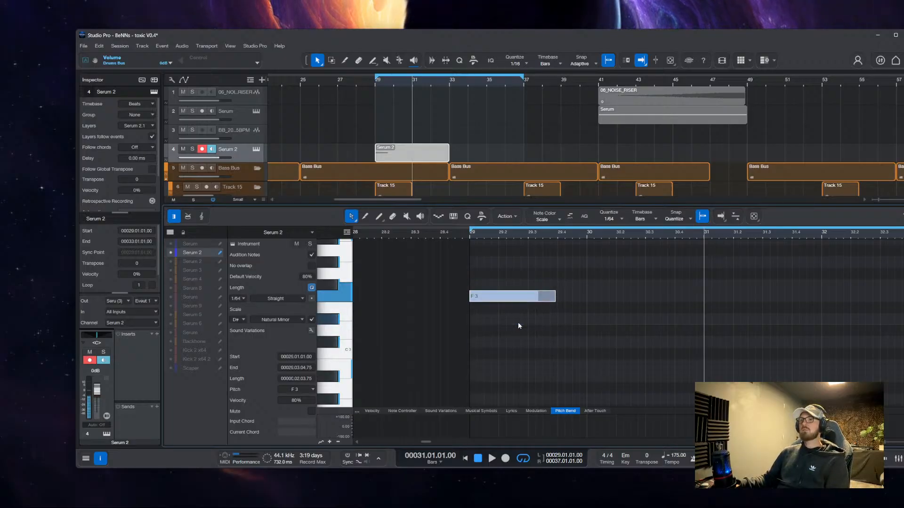
pyautogui.press('Down')
pyautogui.press('Down')
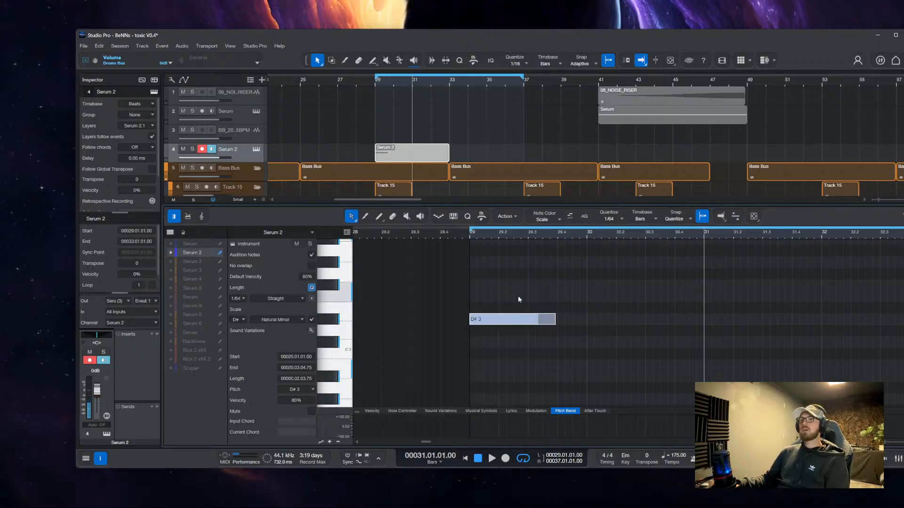
# Set the scale to E Natural Minor, and place the note on E3 stretched to the event's end at bar 33
pyautogui.click(236, 319)
pyautogui.click(240, 372)
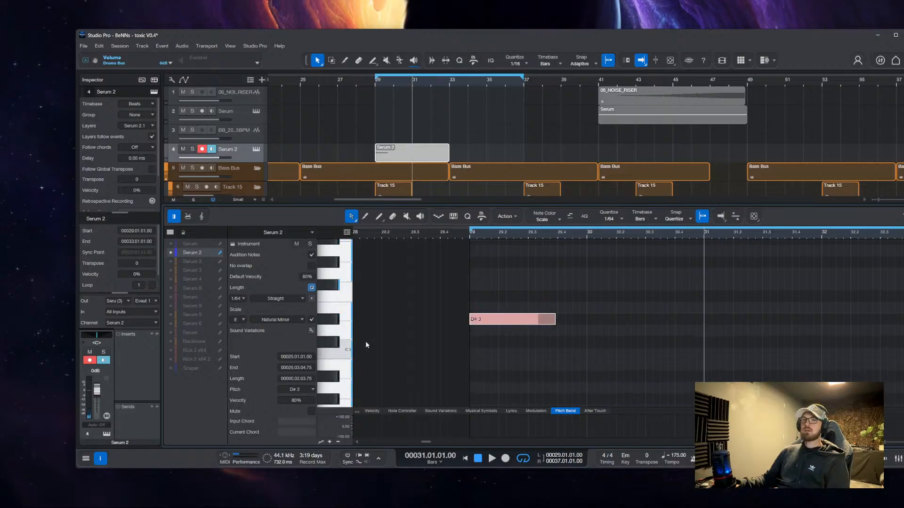
pyautogui.moveTo(513, 319); pyautogui.dragTo(509, 310)
pyautogui.scroll(-2, 551, 326)
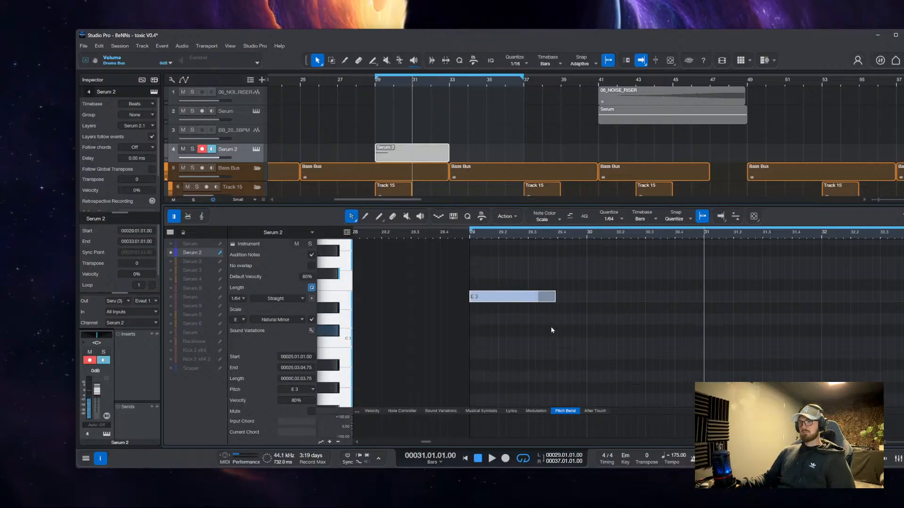
pyautogui.scroll(-3, 440, 304)
pyautogui.moveTo(459, 281); pyautogui.dragTo(682, 292)
pyautogui.press('F2')
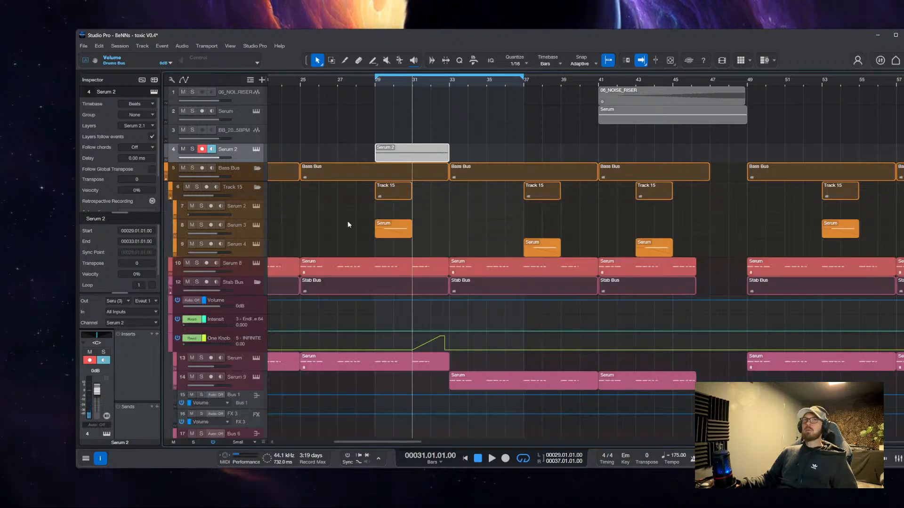
# In Serum 2, modulate oscillator A's level with LFO 1 and move its wavetable to frame 2 of Default Shapes
pyautogui.click(257, 150)
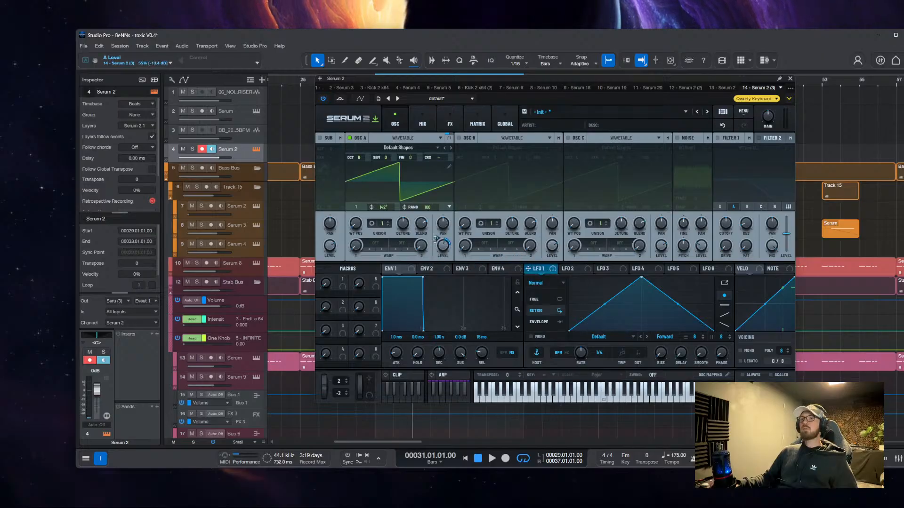
pyautogui.moveTo(436, 240); pyautogui.dragTo(436, 209)
pyautogui.click(433, 179)
pyautogui.moveTo(351, 224); pyautogui.dragTo(352, 202)
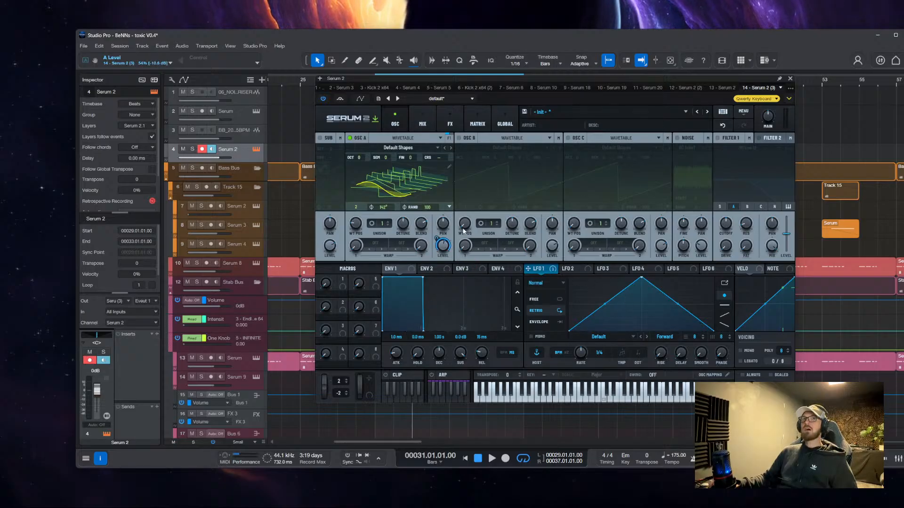
# Modulate oscillator A's coarse pitch with LFO 2 at about 20% and reshape LFO 2 into a rising ramp
pyautogui.click(568, 273)
pyautogui.moveTo(474, 166); pyautogui.dragTo(452, 149)
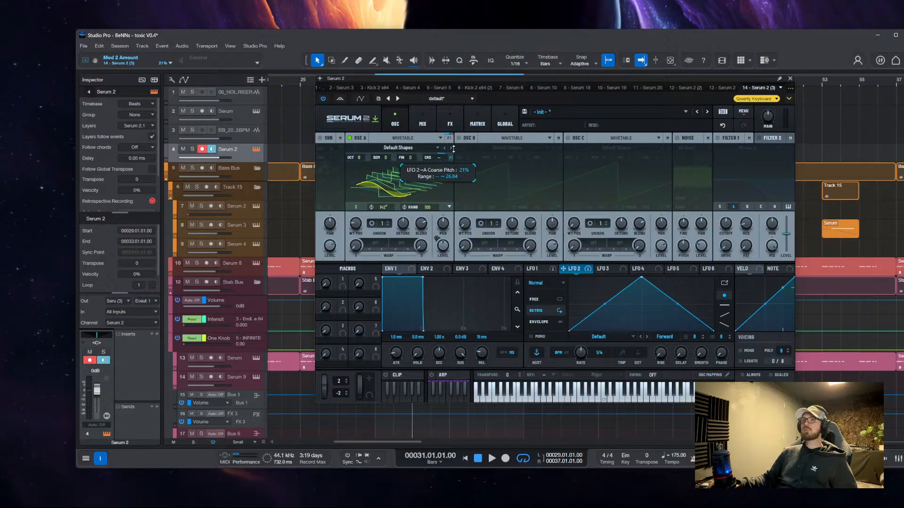
pyautogui.moveTo(641, 277); pyautogui.dragTo(813, 228)
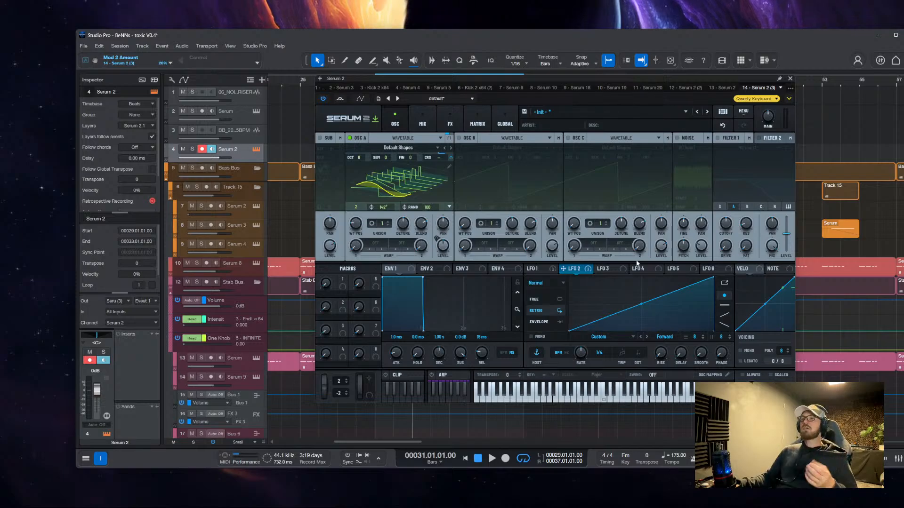
# Loop the Serum 2 event from bar 29 to bar 33 and play it while trying an LFO 2 rate of 1/2
pyautogui.moveTo(717, 81); pyautogui.dragTo(903, 132)
pyautogui.click(440, 152)
pyautogui.press('p')
pyautogui.press('space')
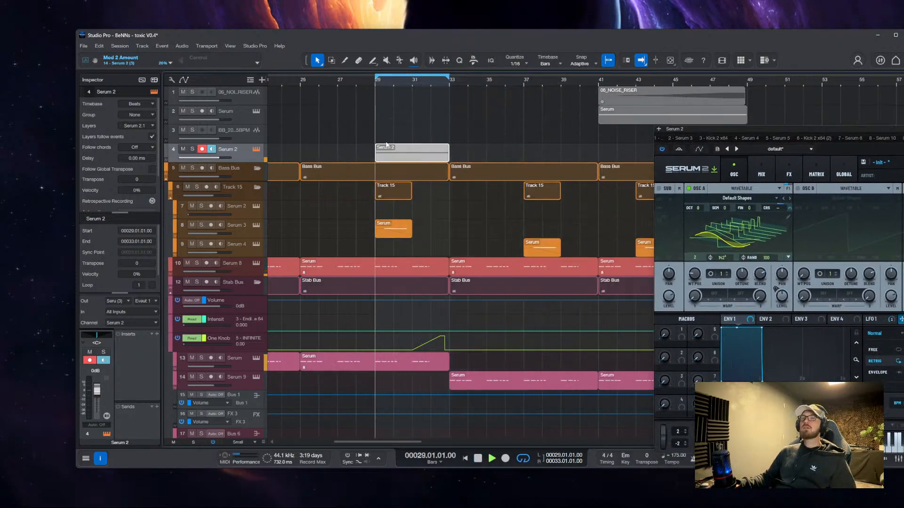
pyautogui.moveTo(740, 129); pyautogui.dragTo(445, 92)
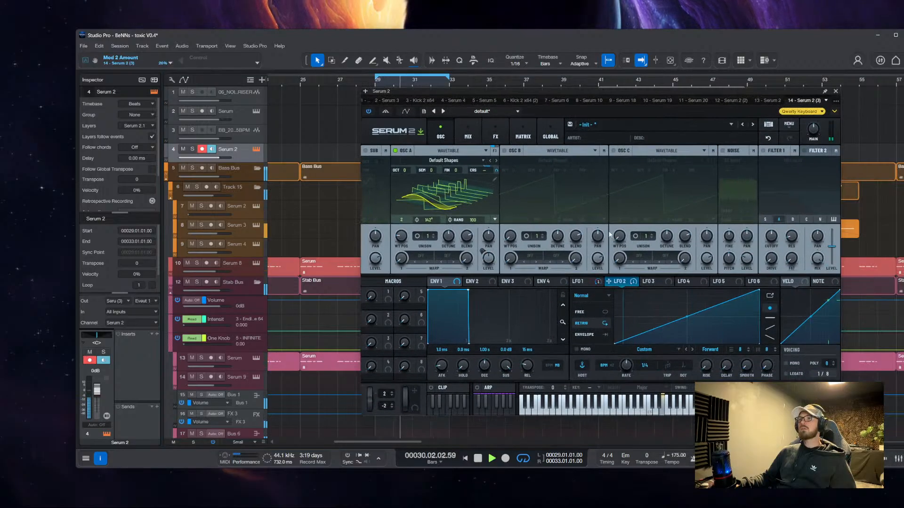
pyautogui.scroll(-1, 619, 365)
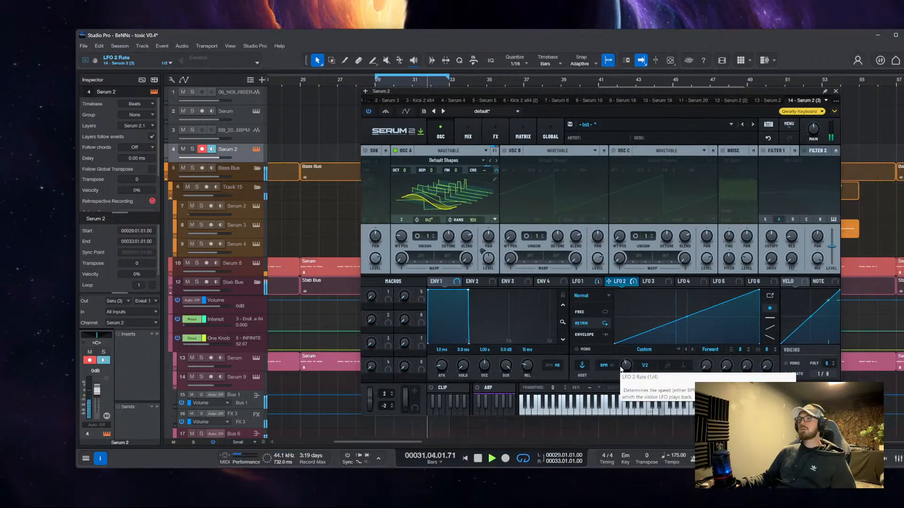
pyautogui.press('space')
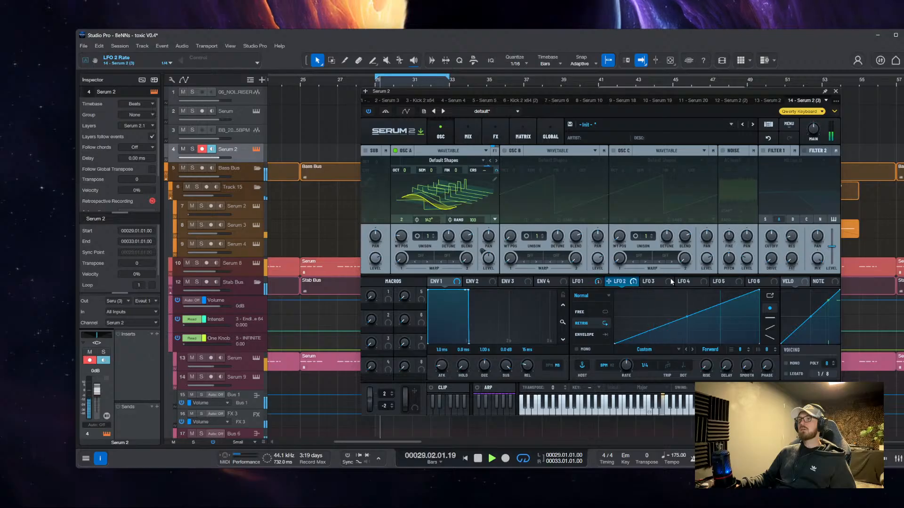
# Modulate oscillator A's coarse pitch with LFO 3 at about 37%, using a rising ramp at a 4 bar rate, and play the loop
pyautogui.click(656, 283)
pyautogui.moveTo(665, 278); pyautogui.dragTo(499, 161)
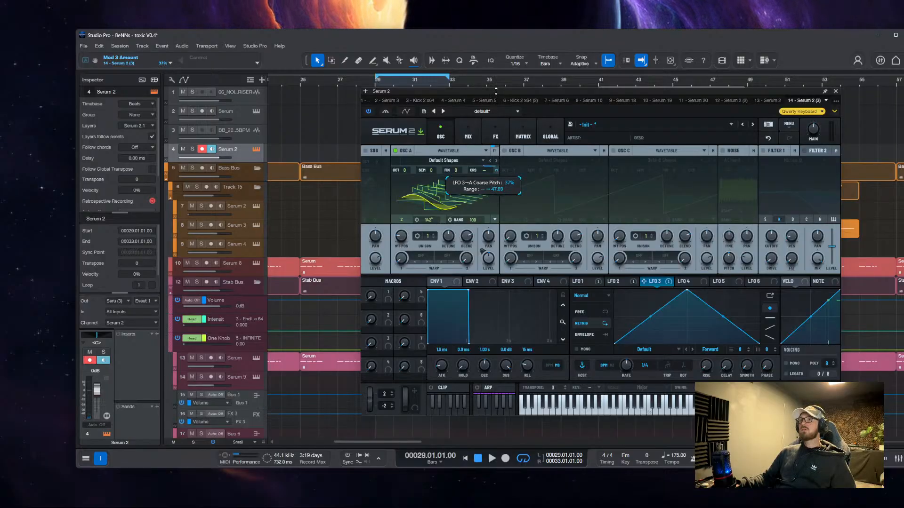
pyautogui.moveTo(692, 294); pyautogui.dragTo(801, 256)
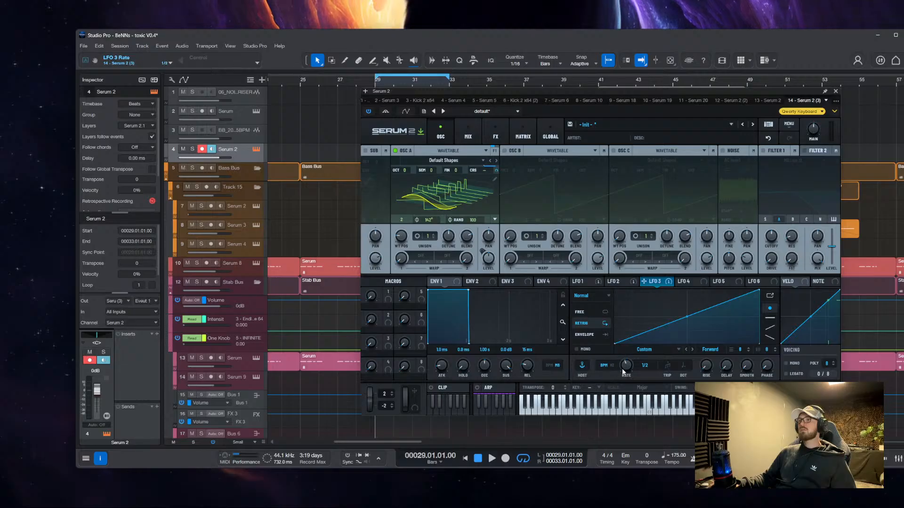
pyautogui.moveTo(625, 372); pyautogui.dragTo(626, 379)
pyautogui.press('space')
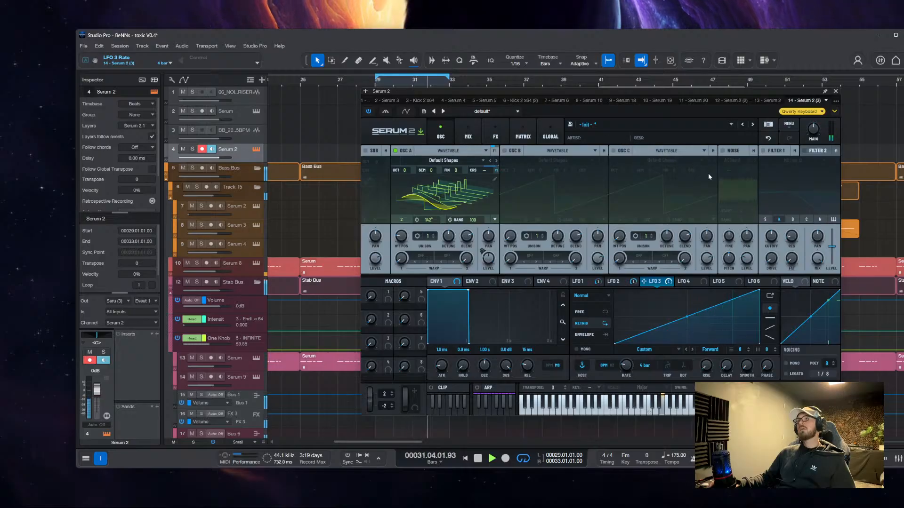
# Lower the long note in the Serum 2 event by one octave to E2
pyautogui.click(835, 91)
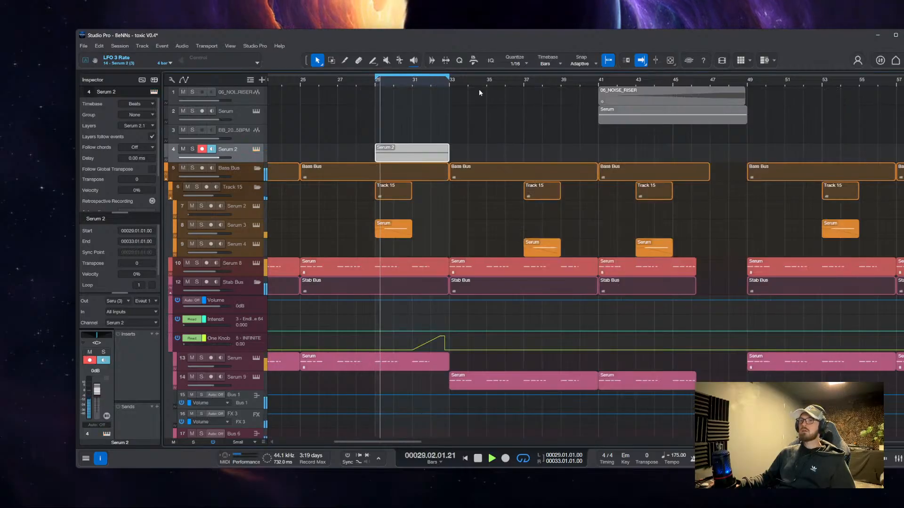
pyautogui.doubleClick(409, 155)
pyautogui.moveTo(524, 320); pyautogui.dragTo(524, 320)
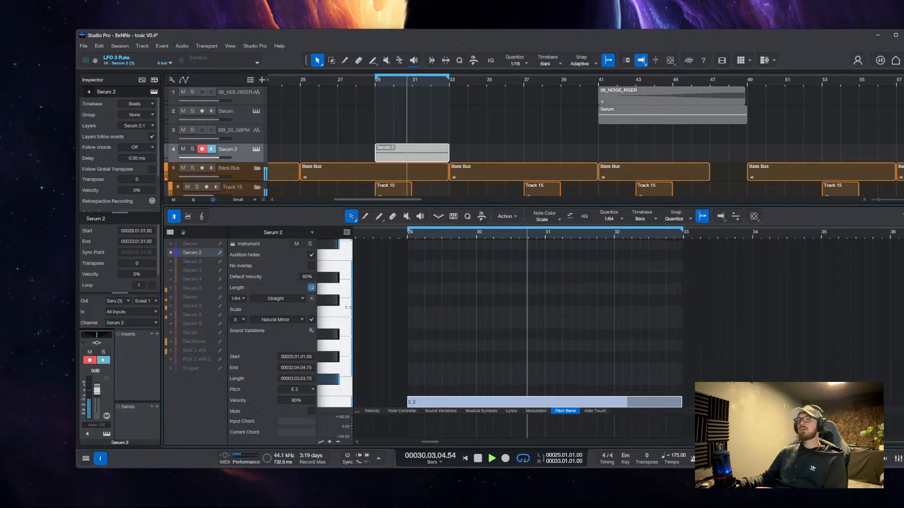
pyautogui.press('F2')
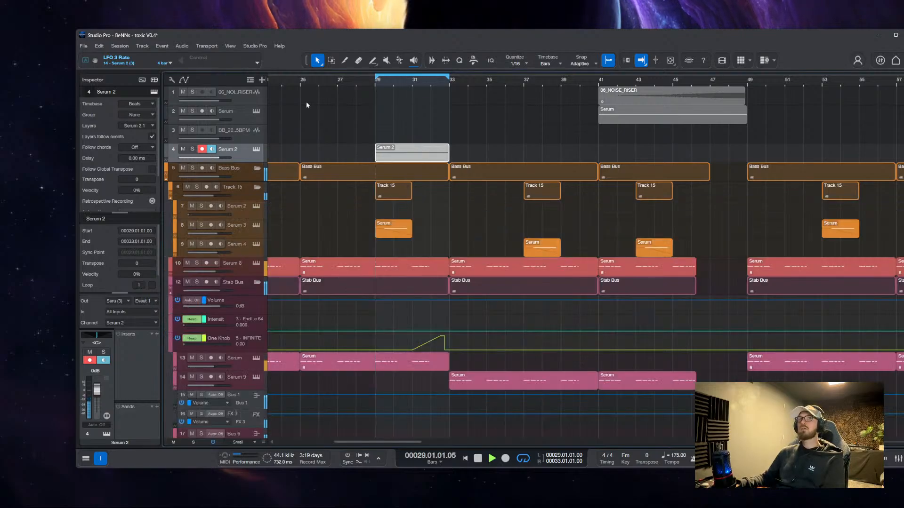
# Add LFO 4 as another modulation source in Serum 2, shaped as a rising ramp with a 4 bar rate
pyautogui.click(256, 149)
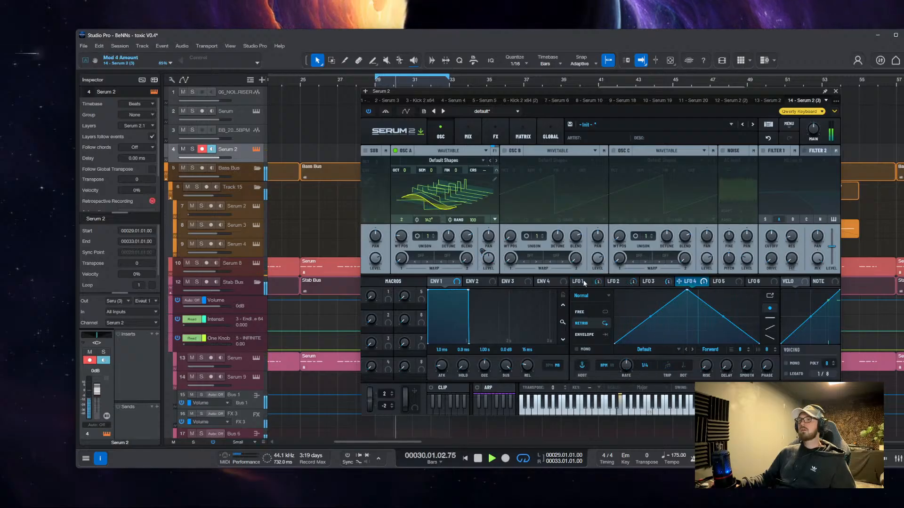
pyautogui.click(697, 280)
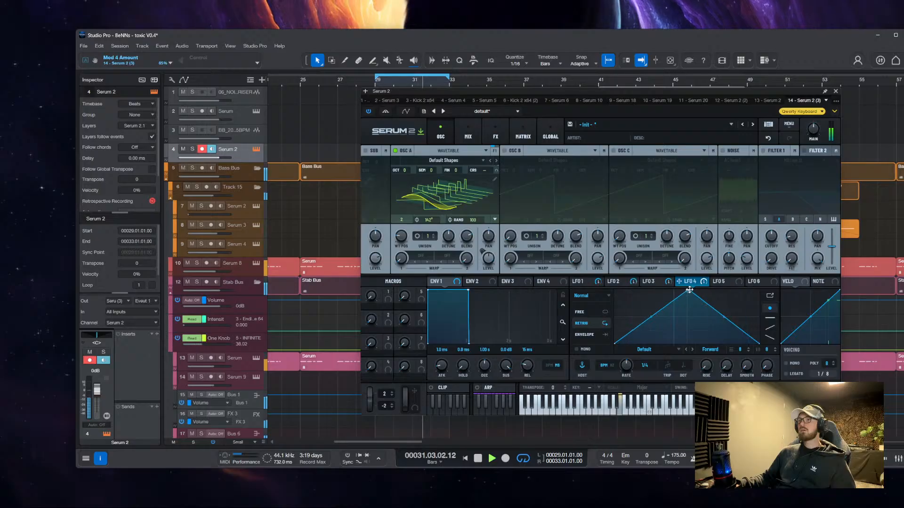
pyautogui.moveTo(626, 372); pyautogui.dragTo(626, 360)
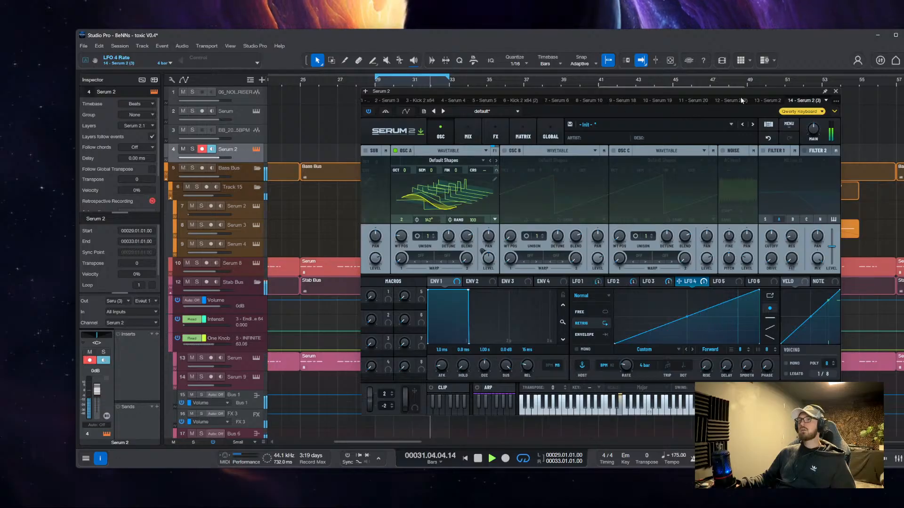
# Add a Compressor to Serum 2's main effects chain and set its threshold to -17.5 dB
pyautogui.click(468, 136)
pyautogui.click(498, 136)
pyautogui.click(371, 165)
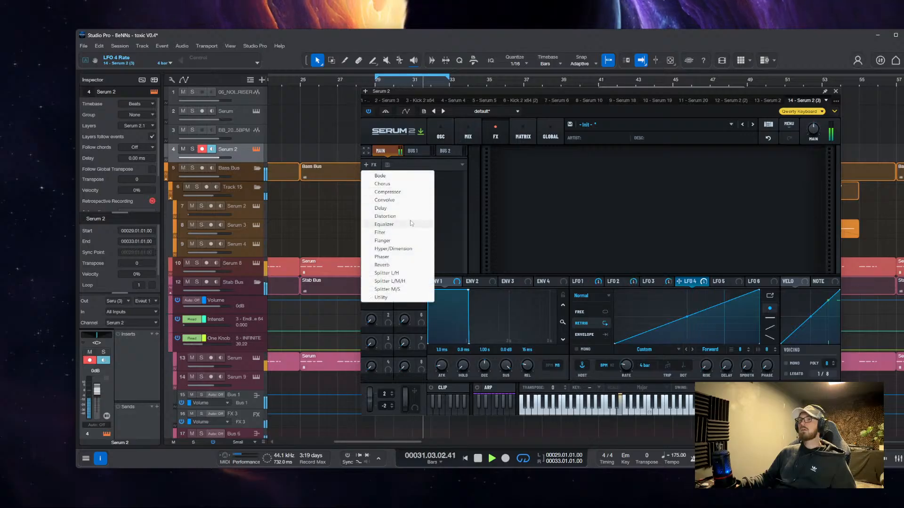
pyautogui.click(394, 192)
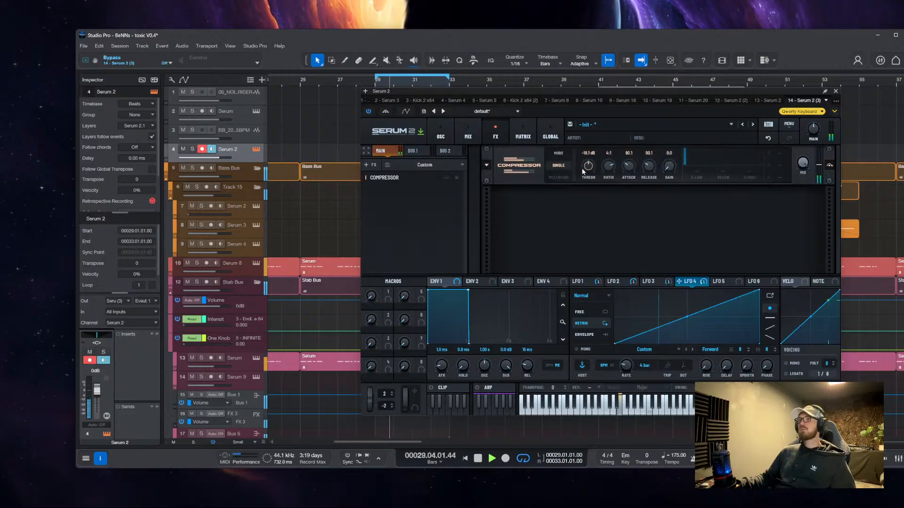
pyautogui.scroll(1, 584, 172)
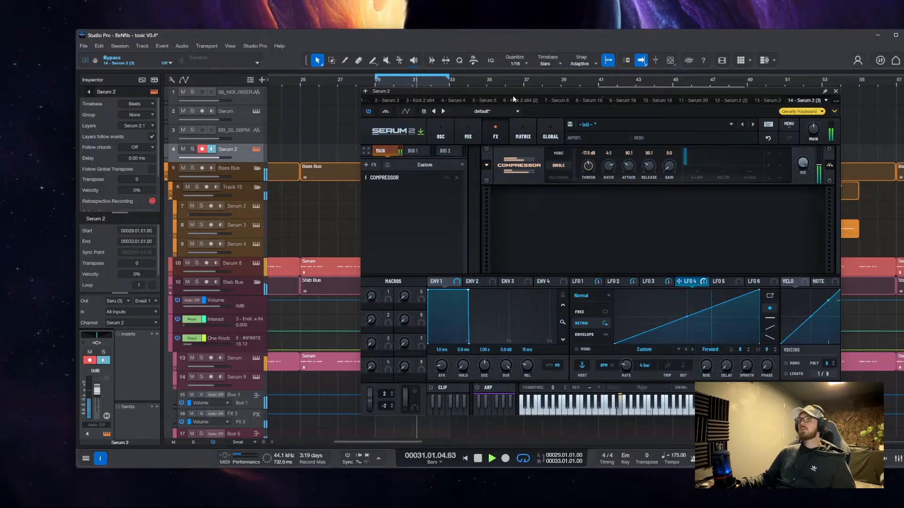
# Set oscillator A's phase and random phase to 0 in Serum 2
pyautogui.moveTo(441, 92); pyautogui.dragTo(335, 121)
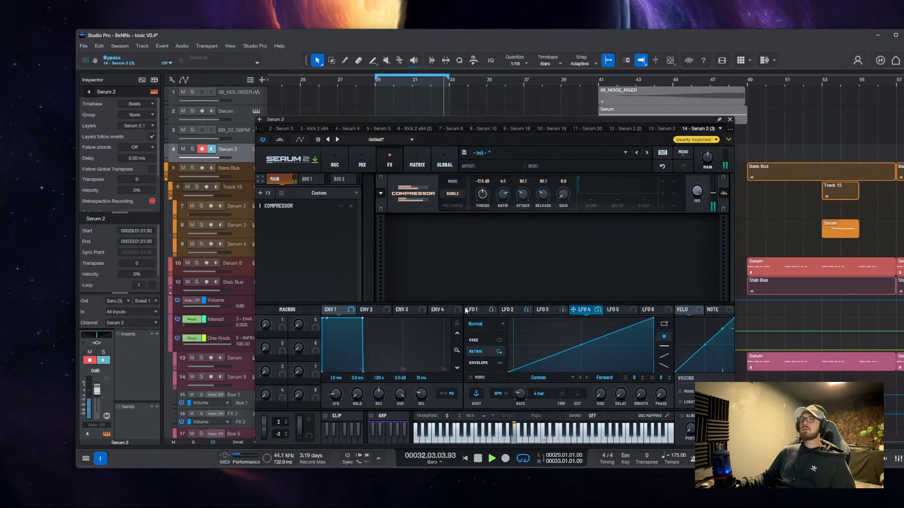
pyautogui.click(484, 311)
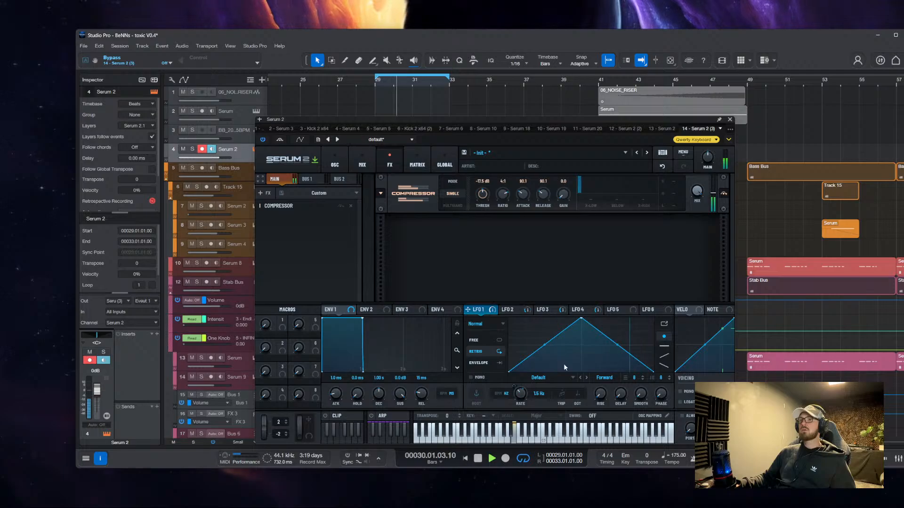
pyautogui.click(335, 162)
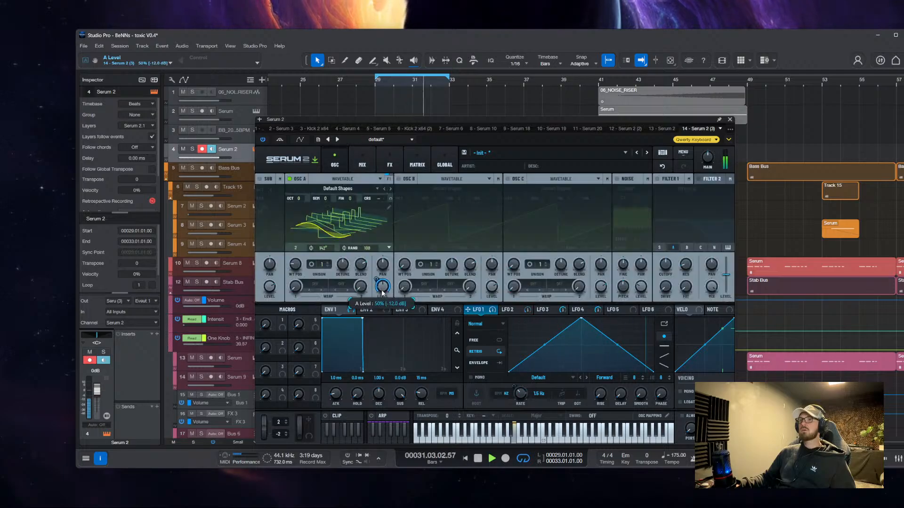
pyautogui.doubleClick(322, 248)
pyautogui.doubleClick(367, 248)
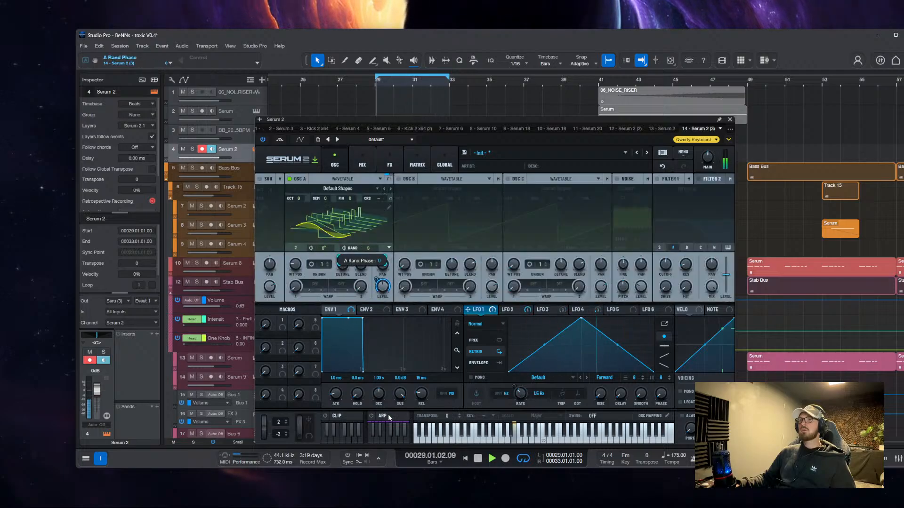
# Reduce LFO 3's modulation of oscillator A's coarse pitch to about 19%
pyautogui.click(546, 309)
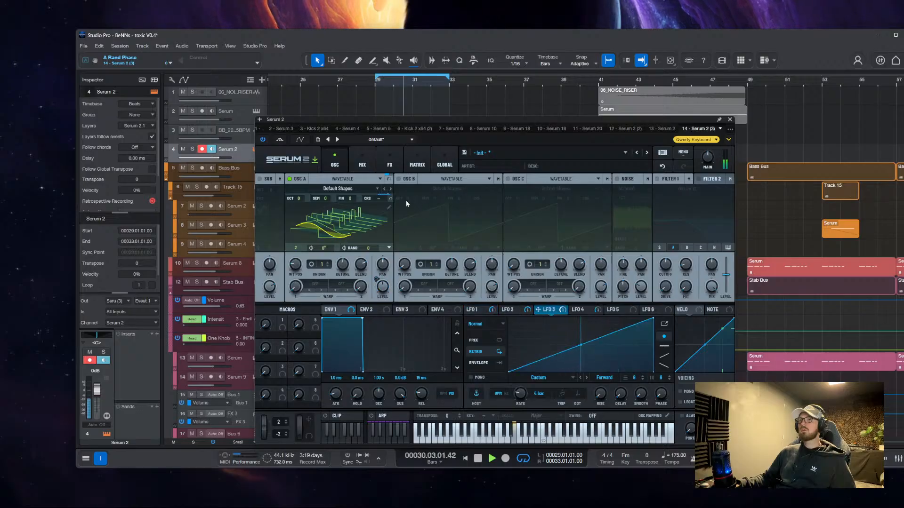
pyautogui.moveTo(379, 198); pyautogui.dragTo(392, 238)
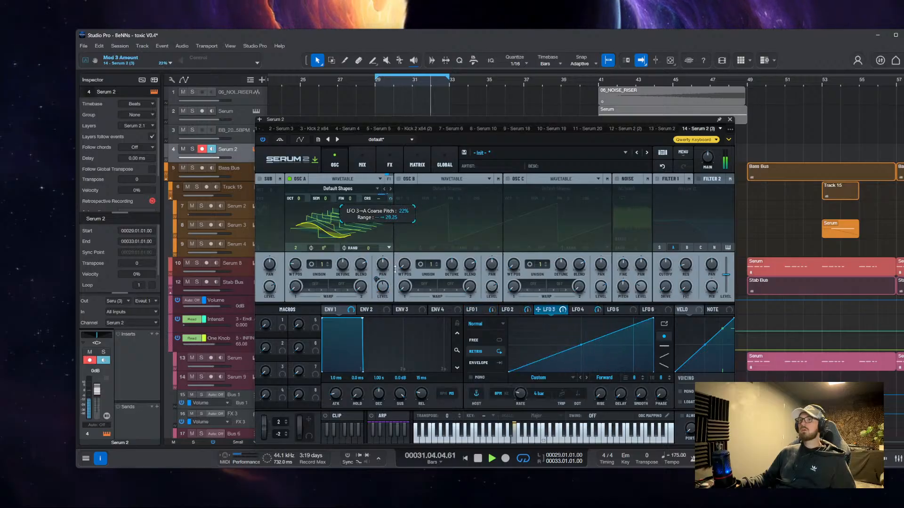
pyautogui.moveTo(394, 278); pyautogui.dragTo(395, 287)
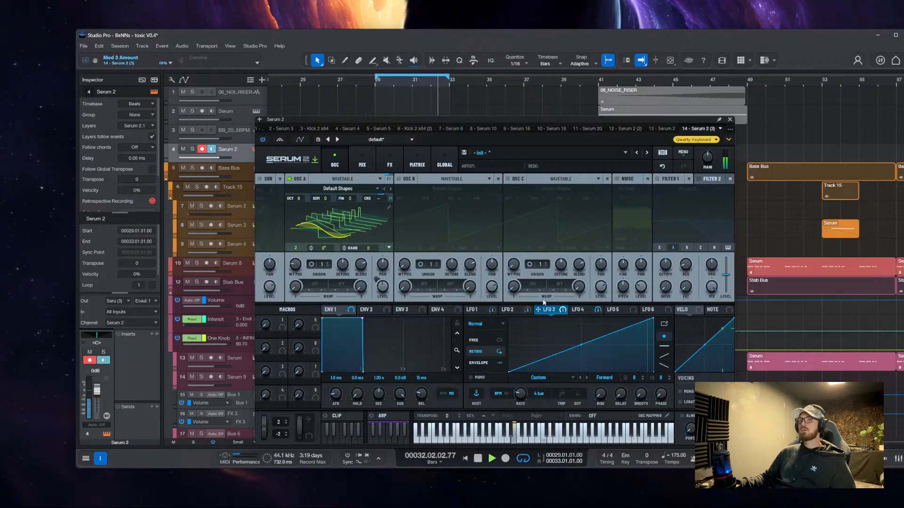
pyautogui.click(362, 160)
pyautogui.click(390, 160)
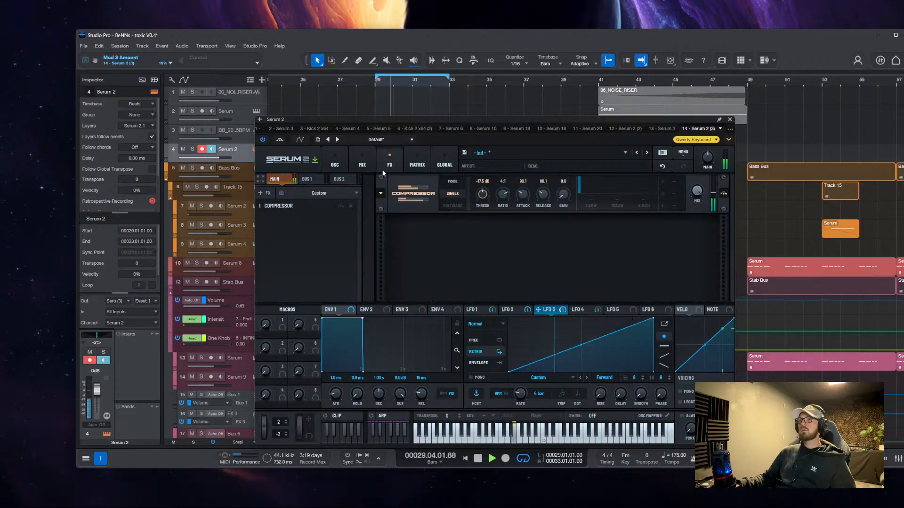
pyautogui.click(261, 193)
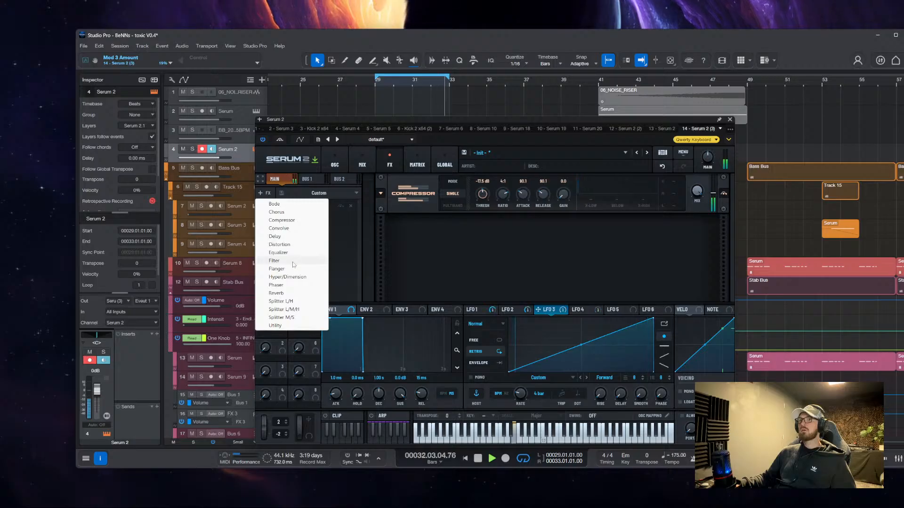
pyautogui.click(332, 249)
pyautogui.click(262, 193)
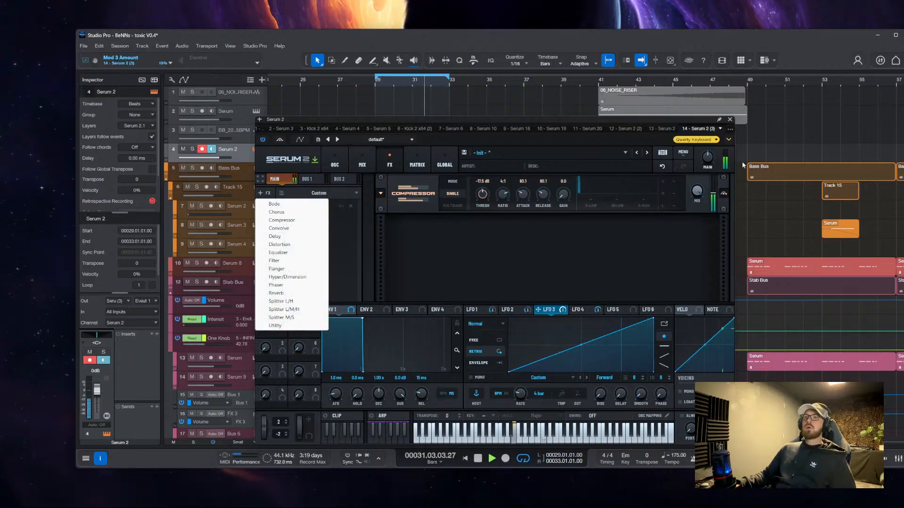
pyautogui.click(730, 120)
pyautogui.press('space')
pyautogui.click(559, 129)
# Duplicate the bar 17 to 49 range of the Serum 2 track so a copy of the riser starts at bar 61
pyautogui.scroll(1, 386, 157)
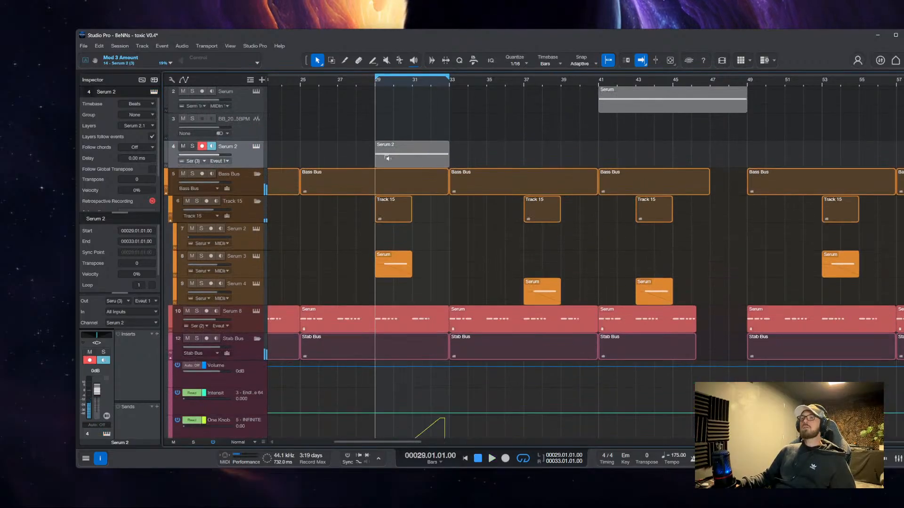
pyautogui.scroll(-5, 387, 158)
pyautogui.press('2')
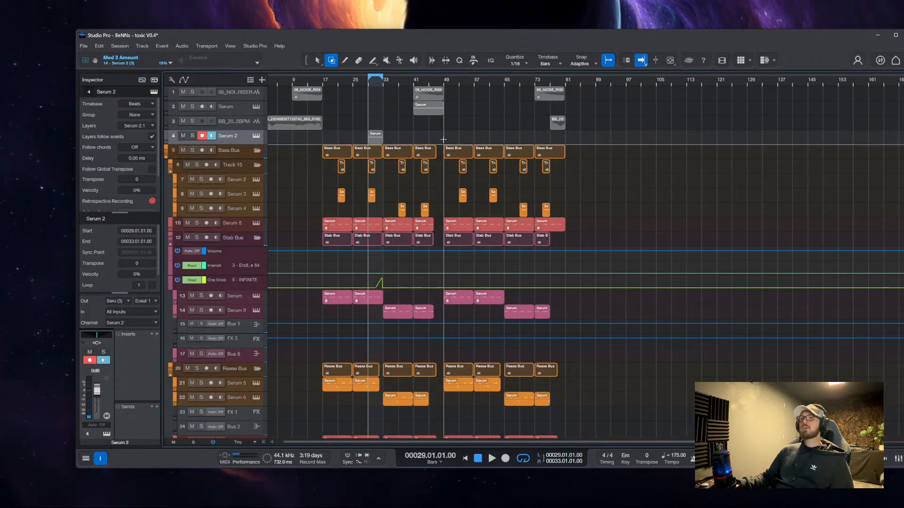
pyautogui.moveTo(443, 136); pyautogui.dragTo(322, 136)
pyautogui.press('d')
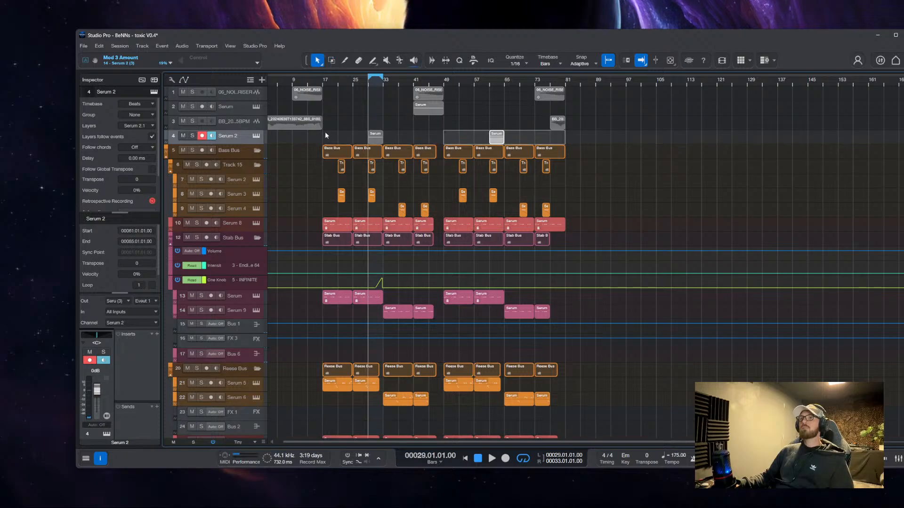
pyautogui.press('1')
pyautogui.click(256, 136)
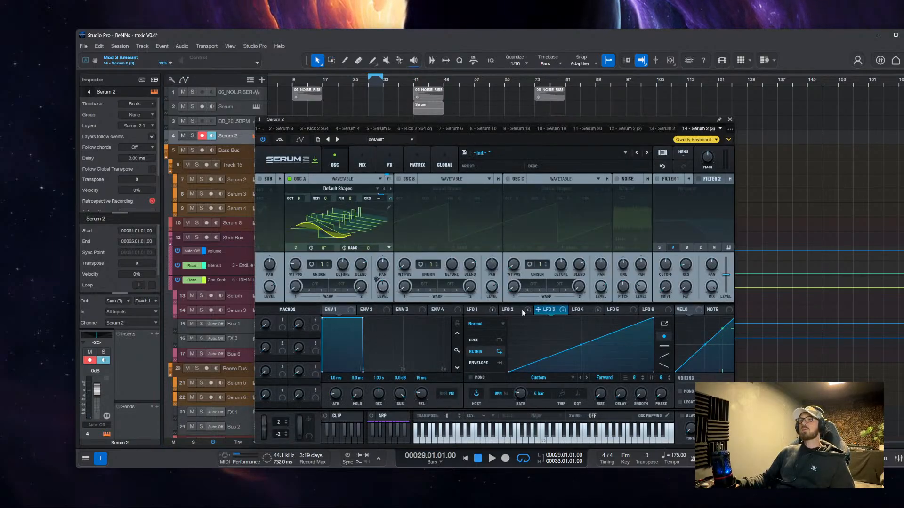
pyautogui.click(622, 311)
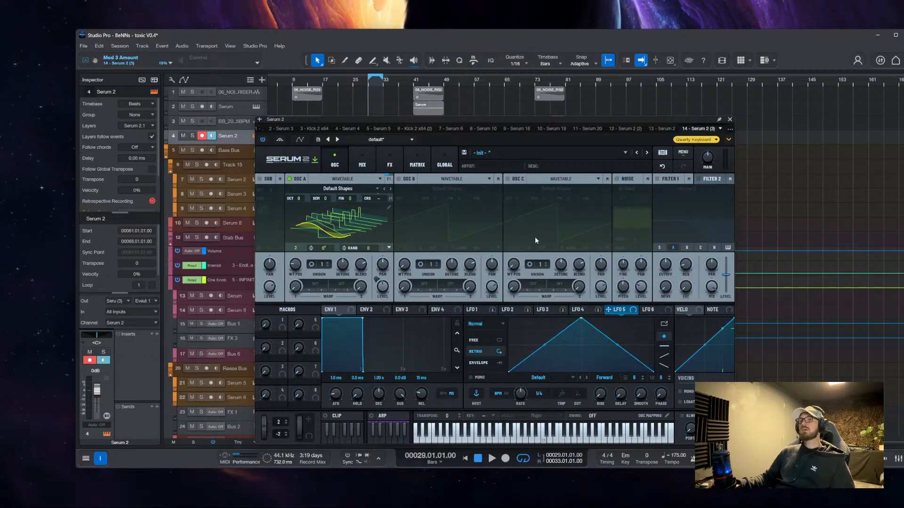
pyautogui.click(730, 120)
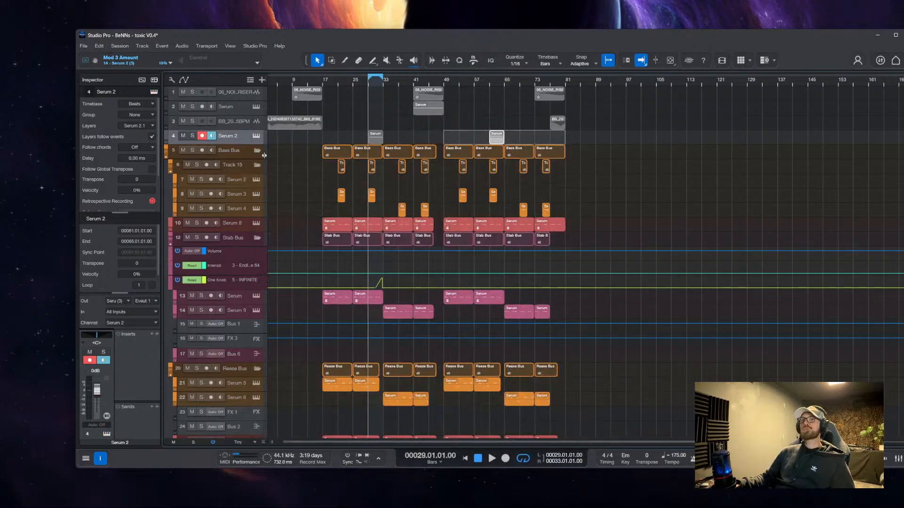
# Insert kHs Gain on the Serum 2 track and switch its gain unit to percent
pyautogui.click(157, 335)
pyautogui.write('efx')
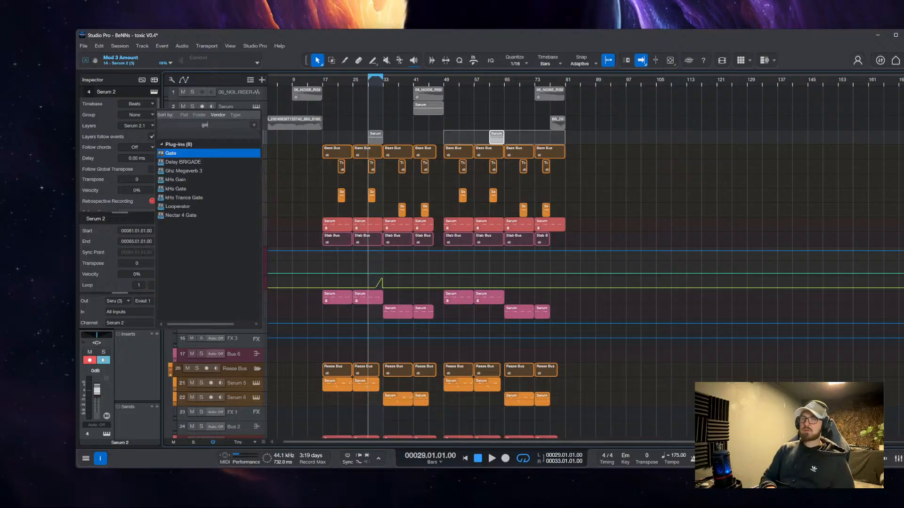
pyautogui.press('BackSpace')
pyautogui.press('BackSpace')
pyautogui.press('BackSpace')
pyautogui.write('gain')
pyautogui.press('Return')
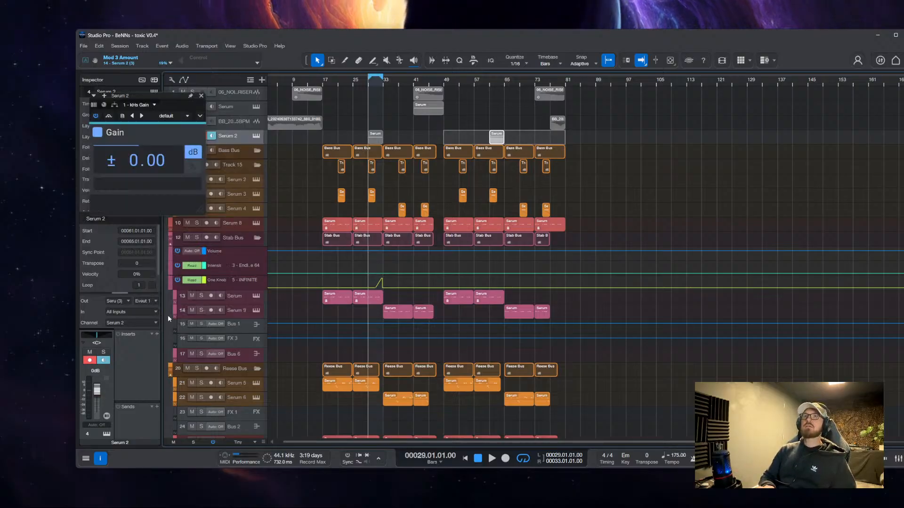
pyautogui.click(199, 173)
# Automate the Serum 2 track's gain to rise from 54.2% at bar 29 to 100% at bar 33, and play the loop
pyautogui.press('a')
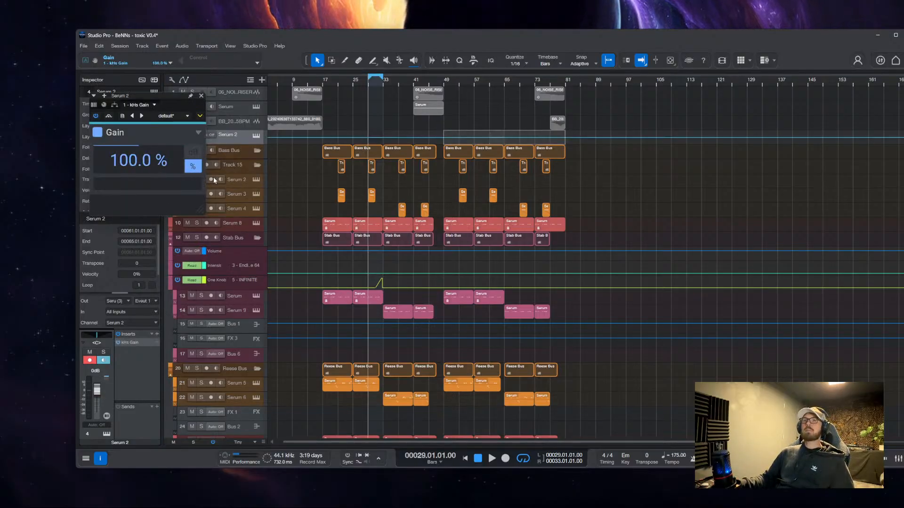
pyautogui.scroll(8, 331, 163)
pyautogui.scroll(3, 612, 149)
pyautogui.moveTo(688, 144); pyautogui.dragTo(423, 239)
pyautogui.scroll(1, 429, 207)
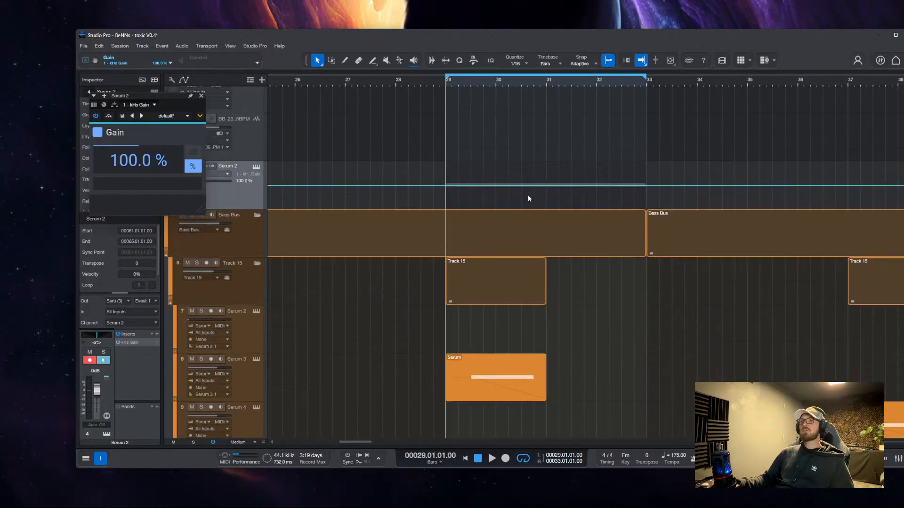
pyautogui.click(646, 186)
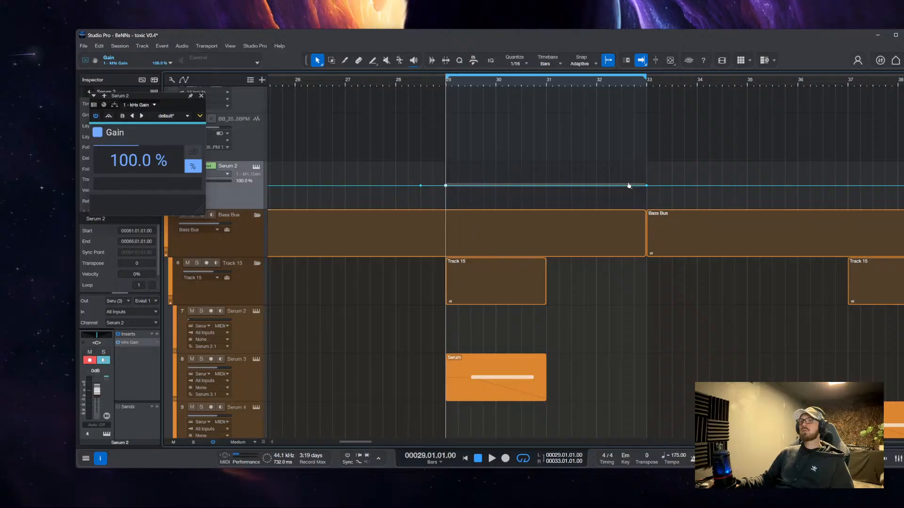
pyautogui.moveTo(446, 187); pyautogui.dragTo(446, 201)
pyautogui.scroll(-5, 467, 193)
pyautogui.press('space')
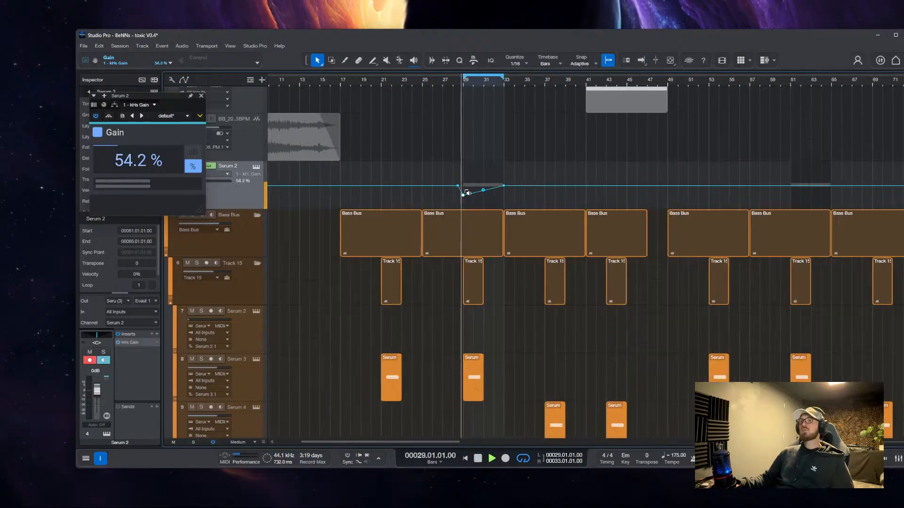
# Hide the Serum 2 track's automation and close the Gain and keyboard windows while auditioning the loop
pyautogui.scroll(-1, 467, 193)
pyautogui.scroll(5, 471, 194)
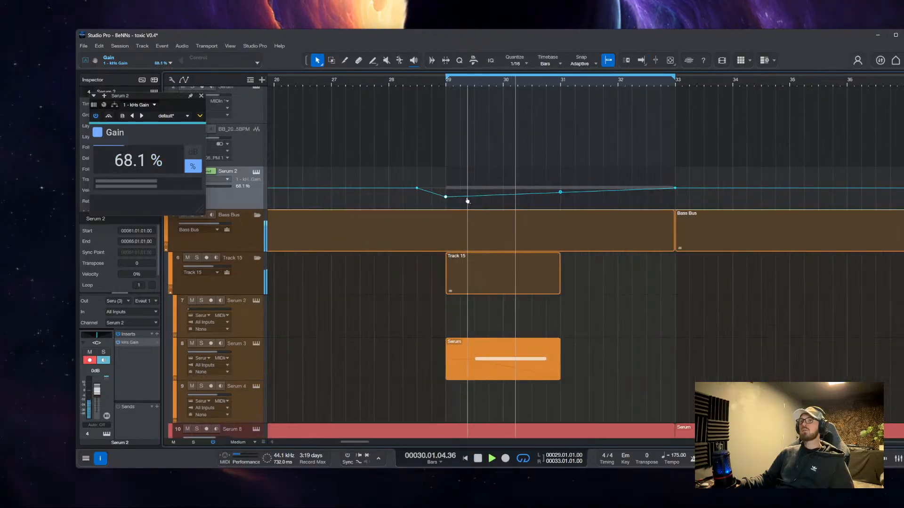
pyautogui.scroll(1, 466, 198)
pyautogui.press('a')
pyautogui.press('capslock')
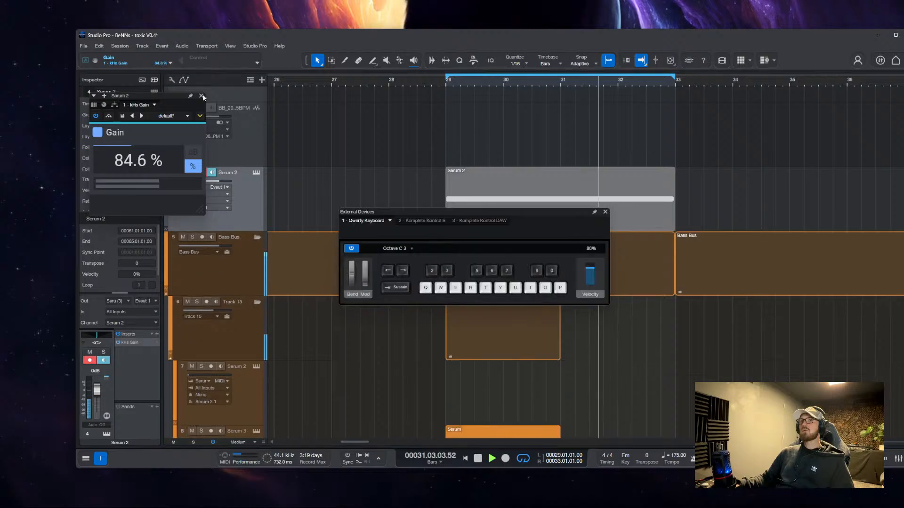
pyautogui.click(201, 96)
pyautogui.click(606, 212)
pyautogui.scroll(-7, 605, 216)
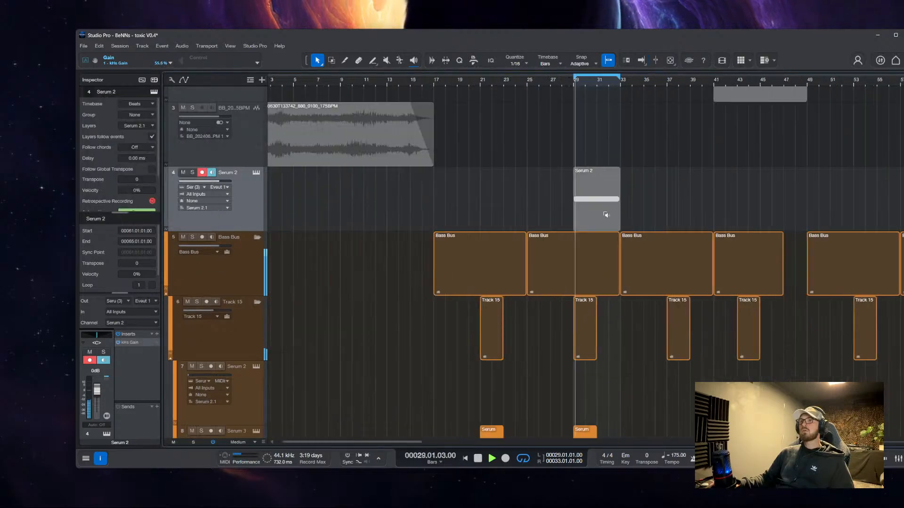
pyautogui.scroll(-3, 428, 198)
pyautogui.scroll(-4, 380, 191)
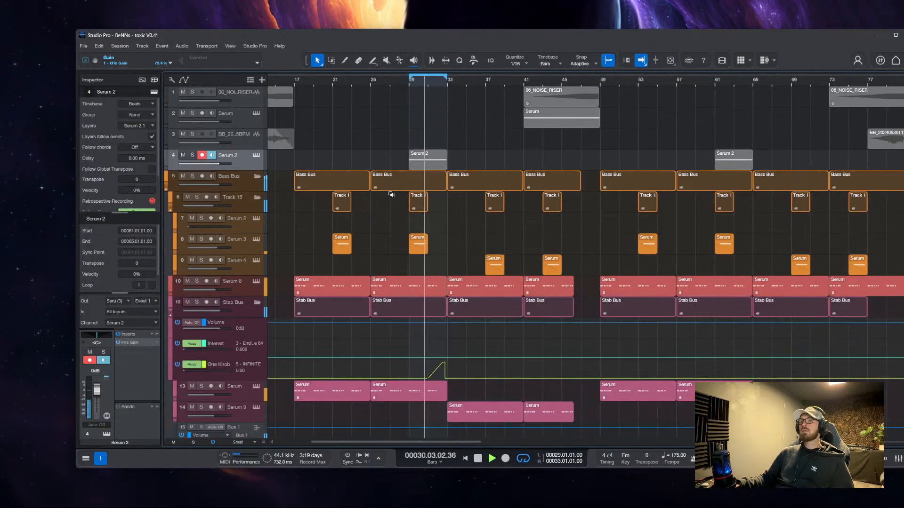
pyautogui.scroll(3, 389, 206)
pyautogui.press('space')
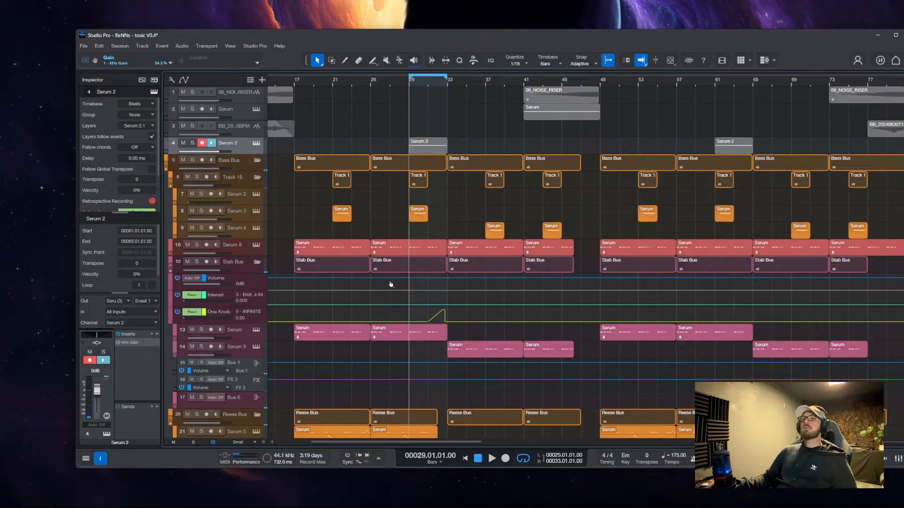
# Hide the Stab Bus automation lanes and move 22 Track 22 directly below the Serum 2 riser track
pyautogui.doubleClick(253, 320)
pyautogui.scroll(-3, 308, 303)
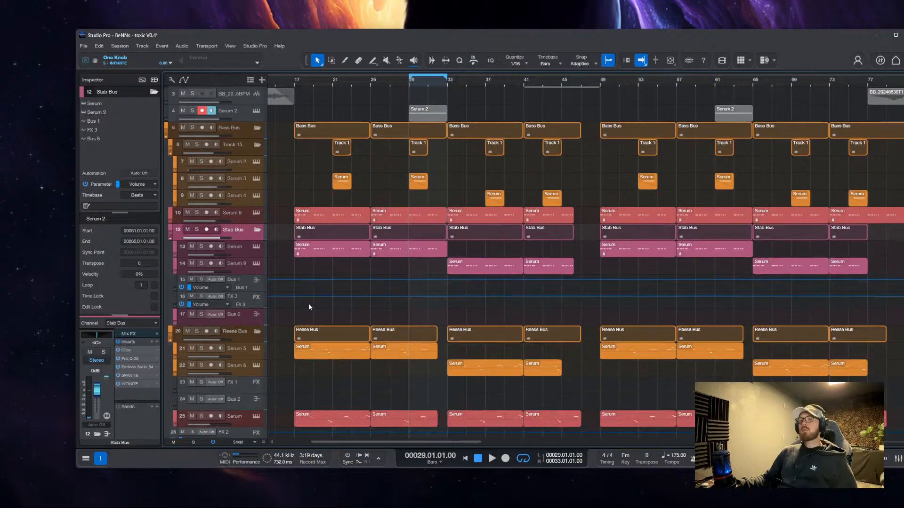
pyautogui.moveTo(244, 97)
pyautogui.mouseDown()
pyautogui.moveTo(269, 315)
pyautogui.moveTo(244, 96)
pyautogui.mouseUp()
pyautogui.scroll(-3, 345, 376)
pyautogui.moveTo(246, 360); pyautogui.dragTo(241, 101)
pyautogui.scroll(3, 283, 194)
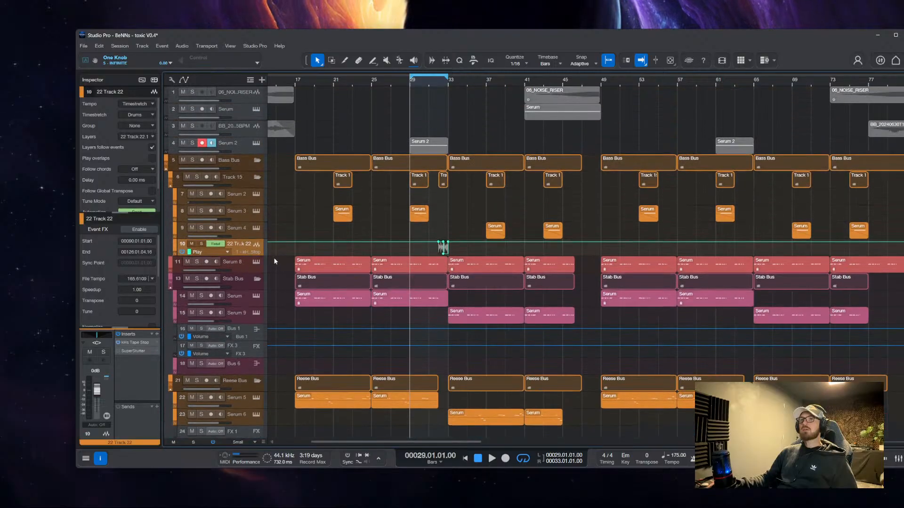
pyautogui.moveTo(242, 251); pyautogui.dragTo(244, 165)
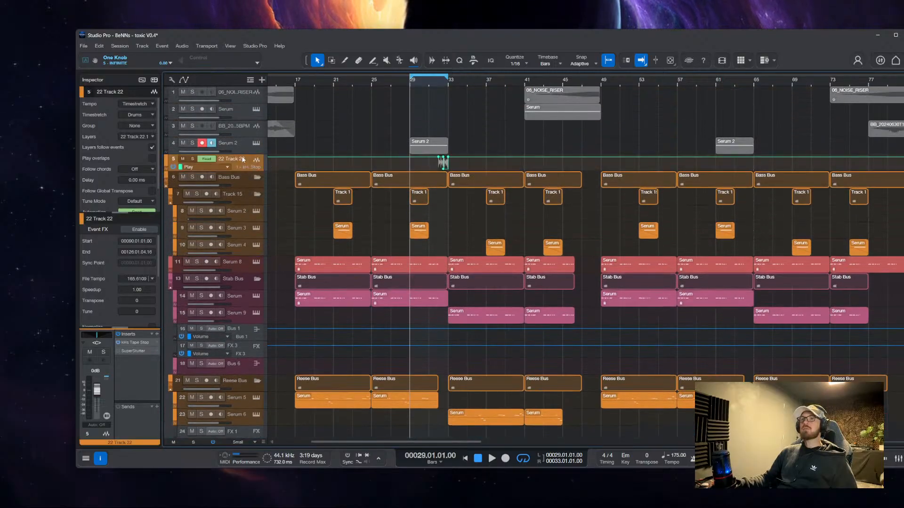
# Add a shared bus for the Serum 2 riser track and 22 Track 22
pyautogui.scroll(3, 276, 170)
pyautogui.click(249, 154)
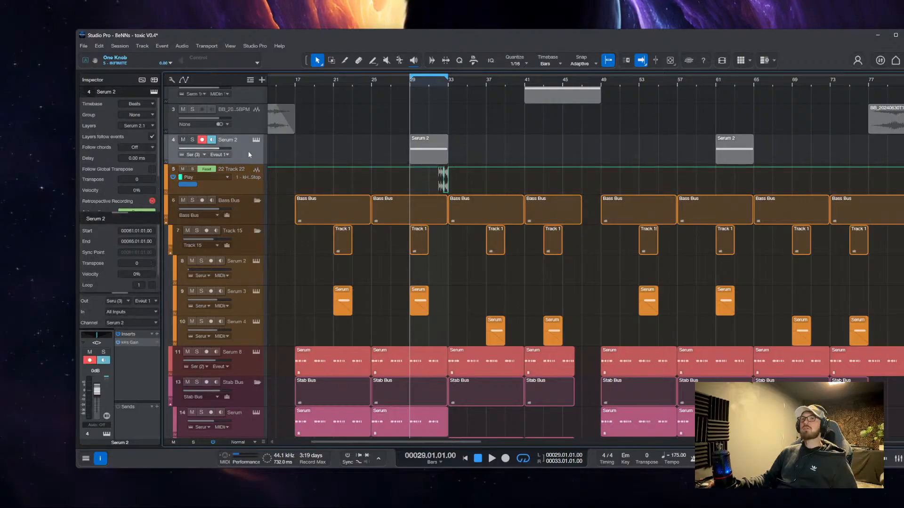
pyautogui.keyDown('shift'); pyautogui.click(247, 184); pyautogui.keyUp('shift')
pyautogui.rightClick(244, 147)
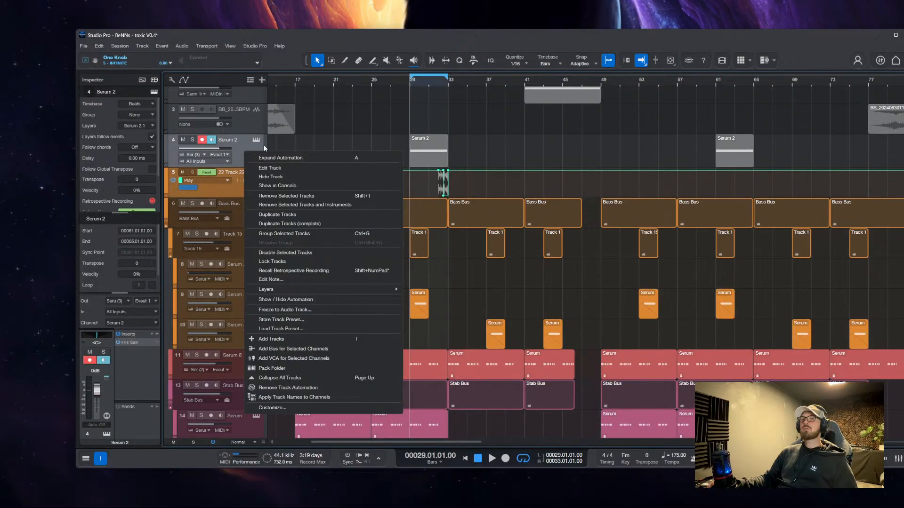
pyautogui.click(288, 351)
pyautogui.click(898, 458)
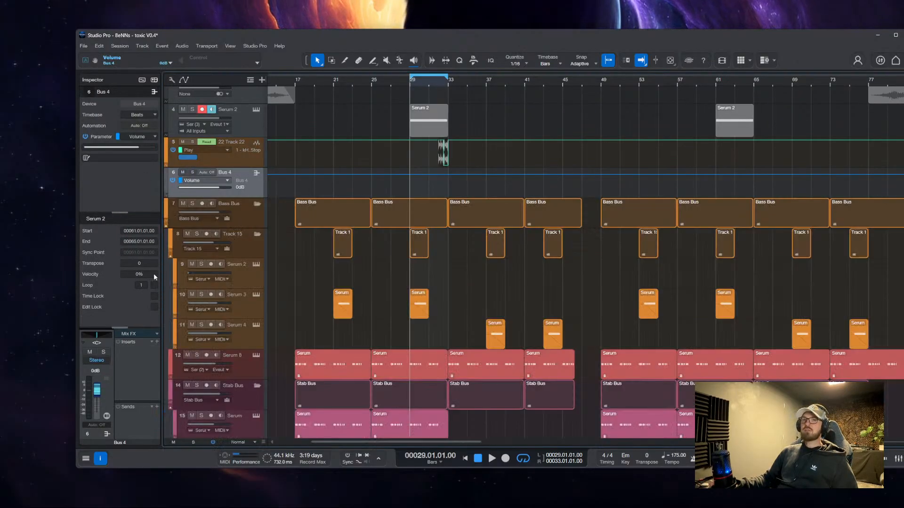
# Search the plug-ins for "tape", insert kHs Tape Stop on Bus 4, and close its window
pyautogui.click(157, 342)
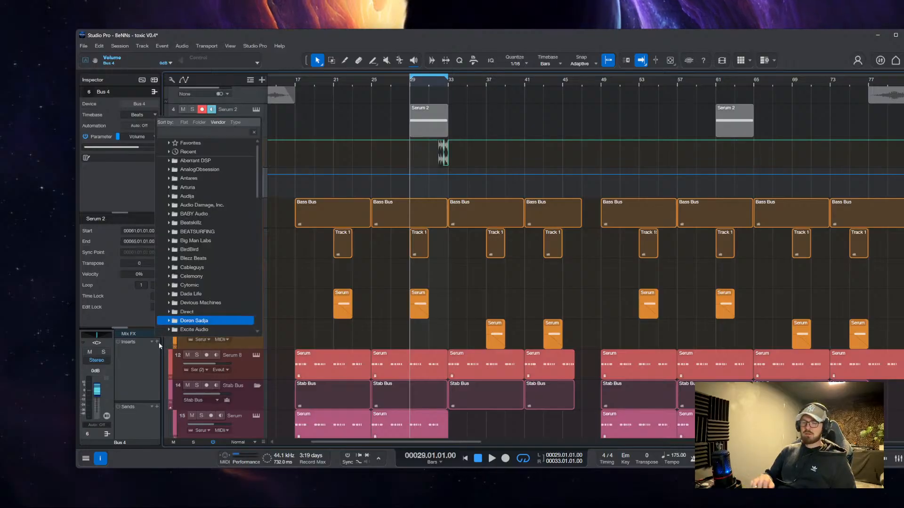
pyautogui.write('tape')
pyautogui.press('Down')
pyautogui.press('Down')
pyautogui.press('Down')
pyautogui.press('Down')
pyautogui.press('Down')
pyautogui.press('Down')
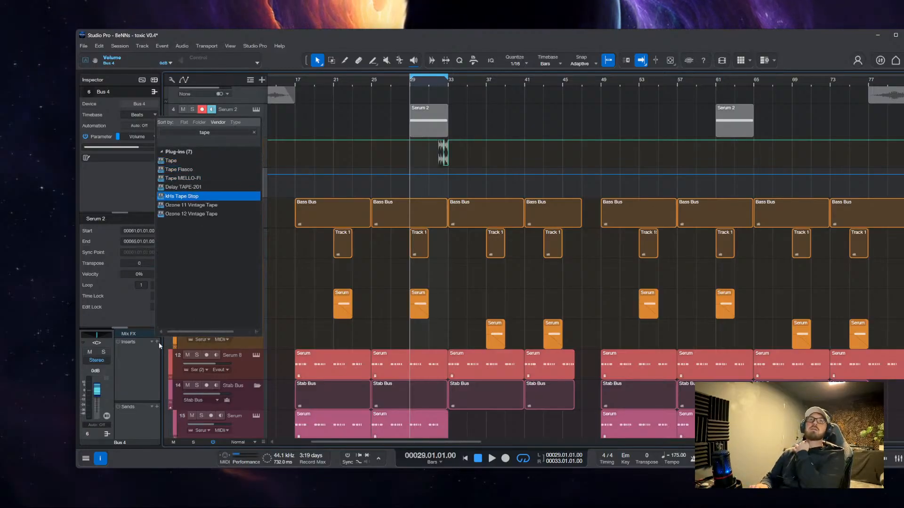
pyautogui.press('Up')
pyautogui.press('Up')
pyautogui.press('Up')
pyautogui.press('Up')
pyautogui.press('Down')
pyautogui.press('Down')
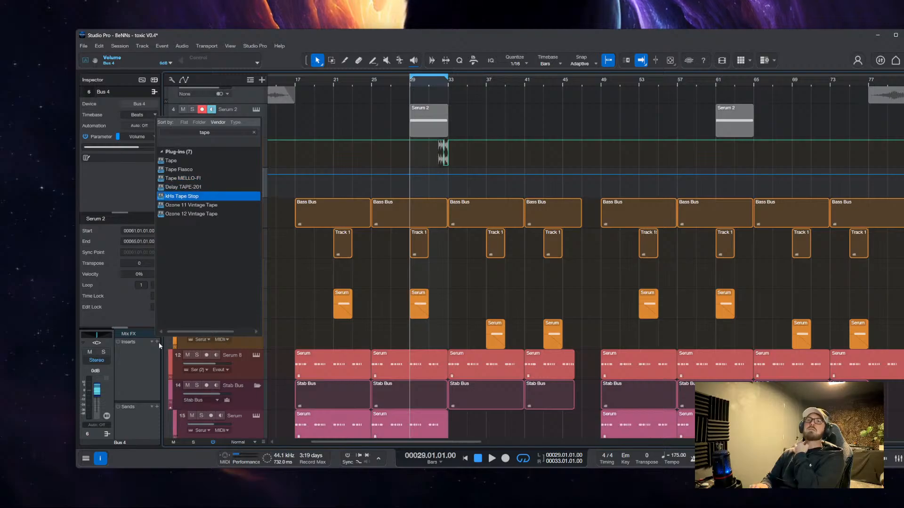
pyautogui.press('Up')
pyautogui.press('Up')
pyautogui.press('Down')
pyautogui.press('Down')
pyautogui.press('Return')
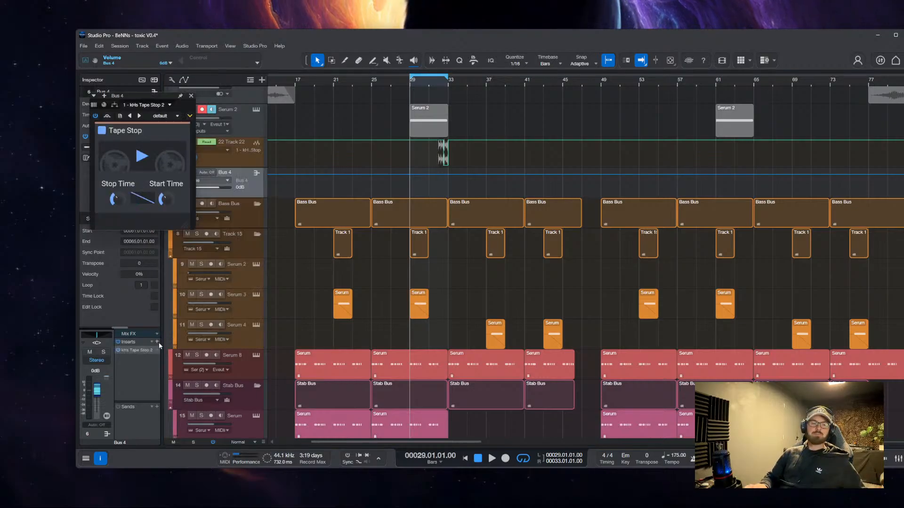
pyautogui.click(191, 96)
# Examine 22 Track 22's Tape Stop Play automation around bar 32, and hide that track's automation lanes
pyautogui.scroll(5, 452, 143)
pyautogui.scroll(2, 417, 150)
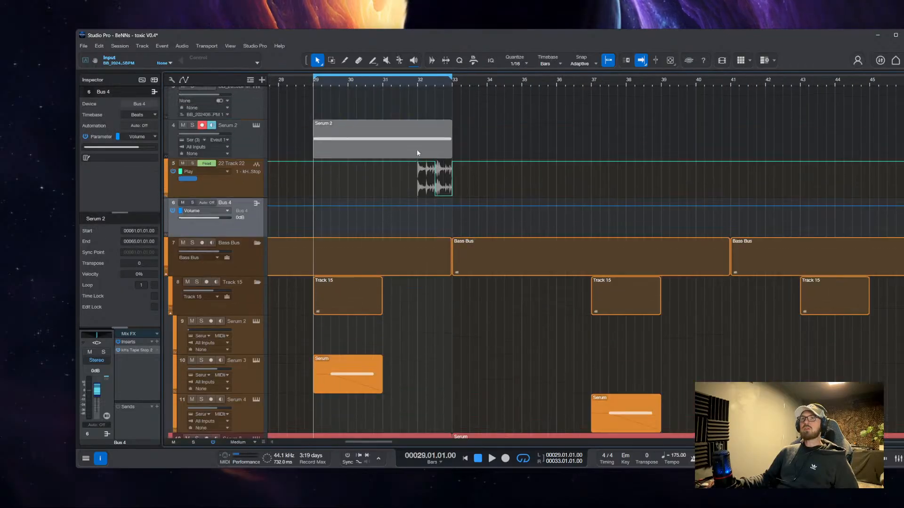
pyautogui.scroll(1, 417, 151)
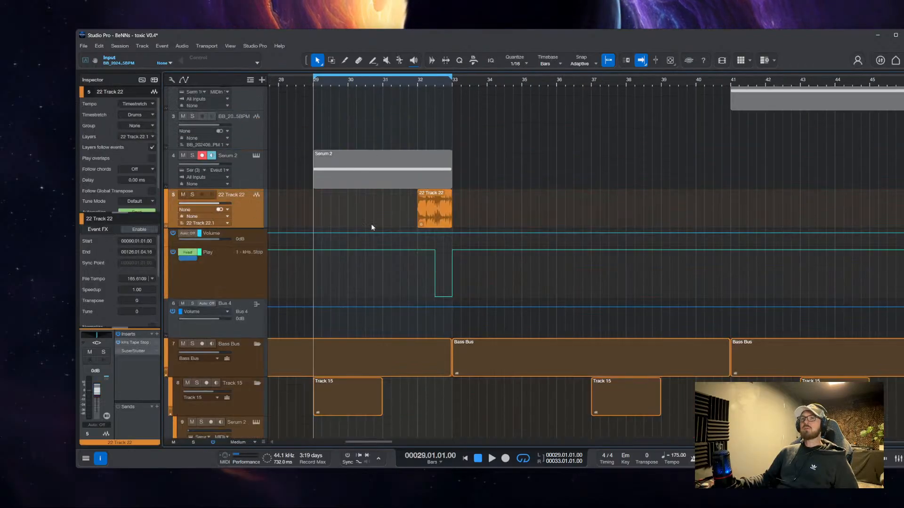
pyautogui.scroll(2, 406, 250)
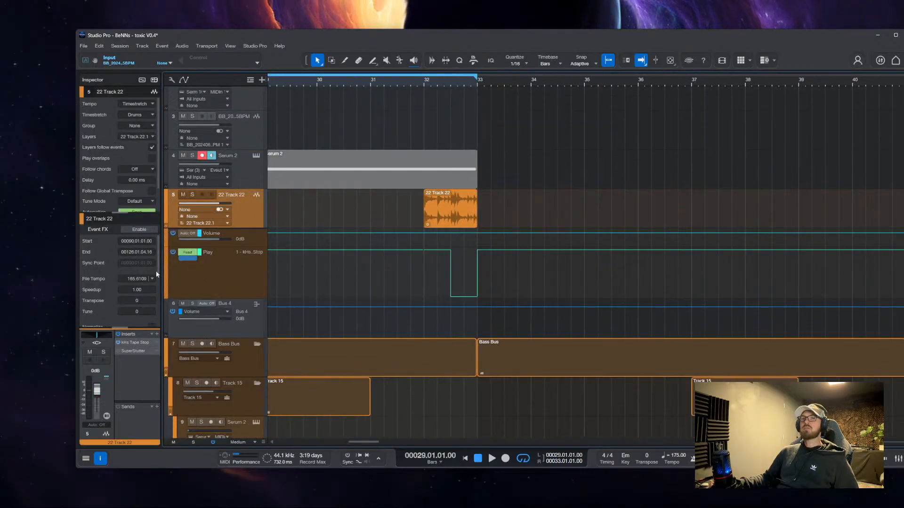
pyautogui.click(119, 343)
pyautogui.moveTo(304, 240); pyautogui.dragTo(376, 230)
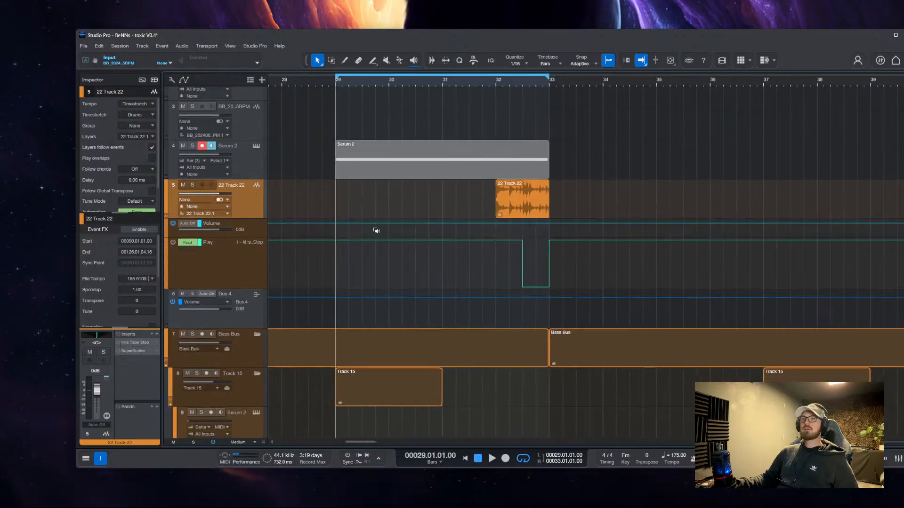
pyautogui.press('a')
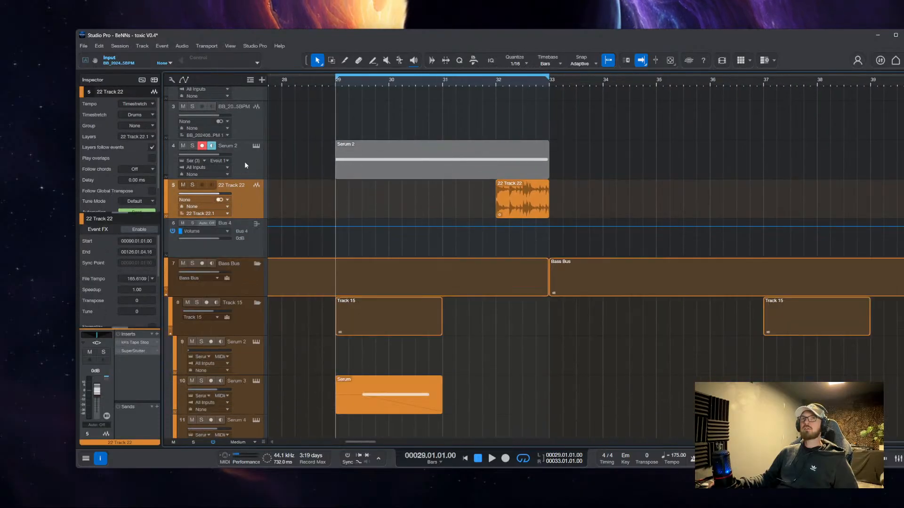
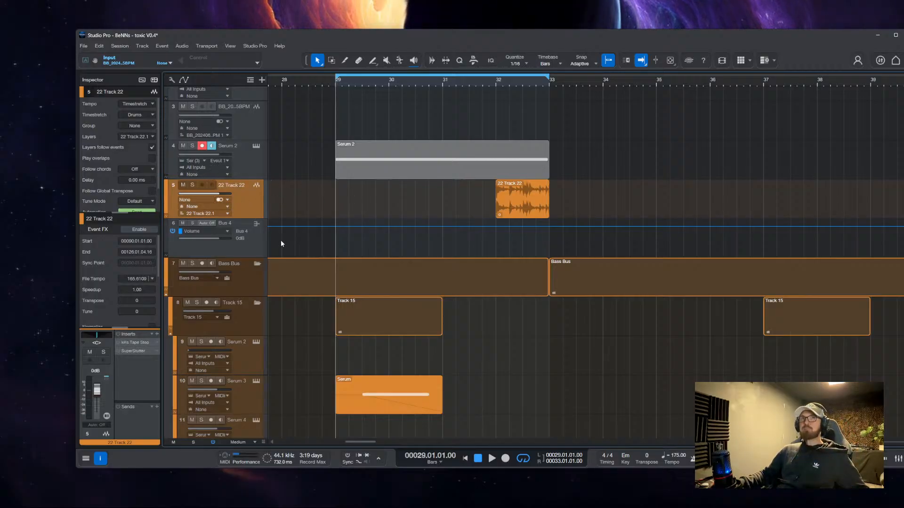
# Automate the Bypass of Bus 4's Tape Stop to switch off from 32.3 to bar 33, and close the plug-in window
pyautogui.click(220, 239)
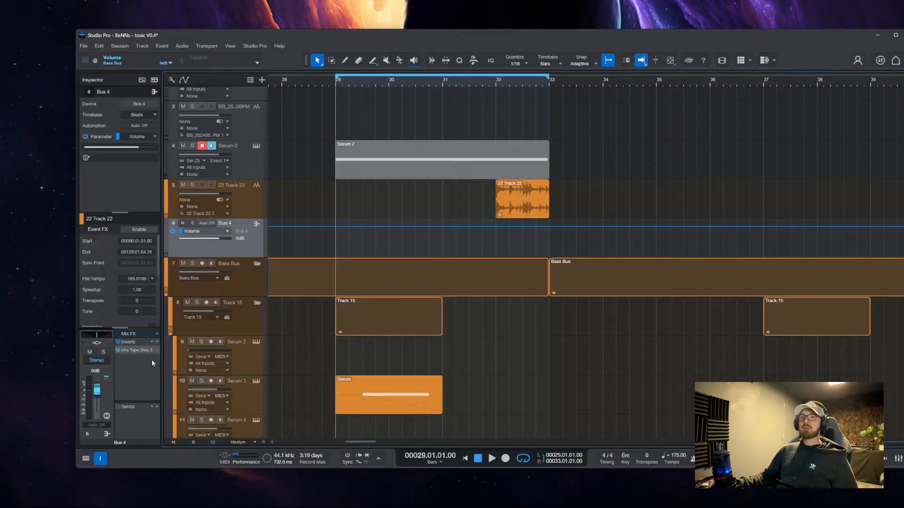
pyautogui.doubleClick(141, 351)
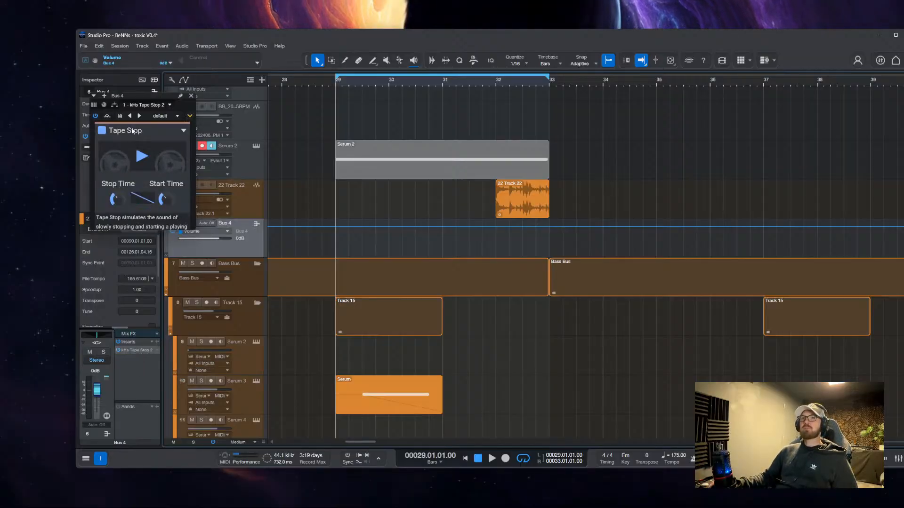
pyautogui.click(107, 116)
pyautogui.scroll(5, 518, 239)
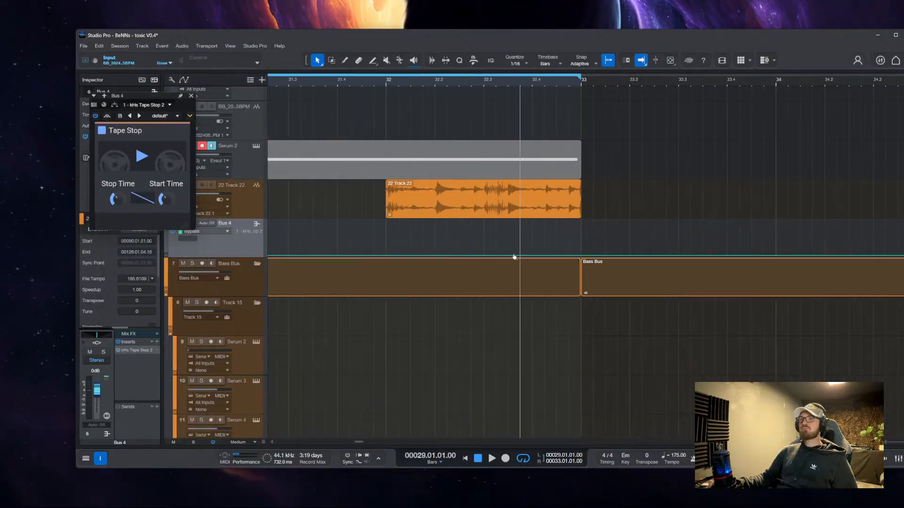
pyautogui.click(508, 255)
pyautogui.moveTo(485, 256)
pyautogui.mouseDown()
pyautogui.moveTo(485, 219)
pyautogui.moveTo(481, 258)
pyautogui.mouseUp()
pyautogui.click(582, 257)
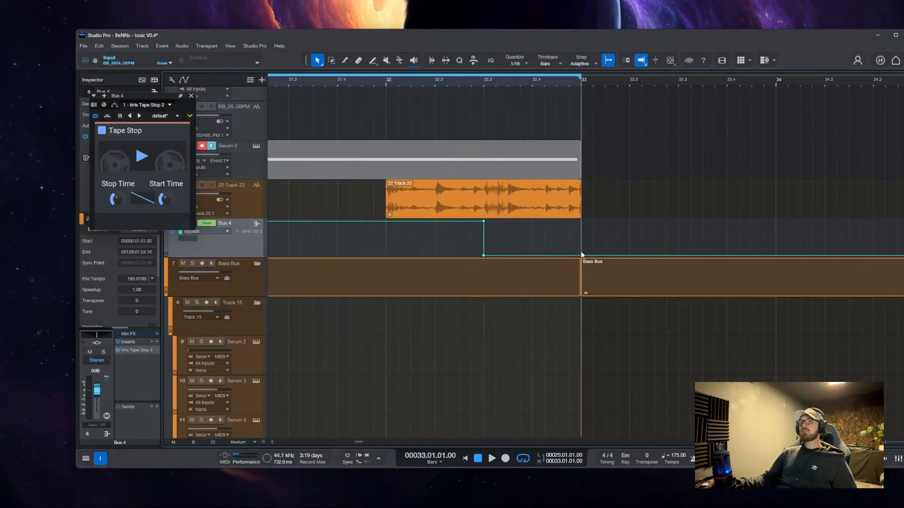
pyautogui.moveTo(589, 258); pyautogui.dragTo(585, 225)
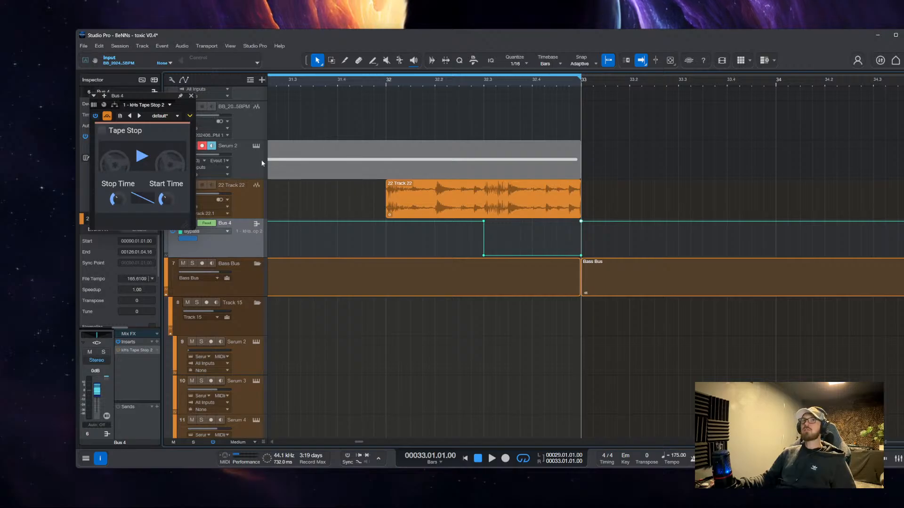
pyautogui.click(190, 96)
# Play the loop from bar 29 to audition the Bus 4 tape stop, and stop playback
pyautogui.scroll(-5, 319, 162)
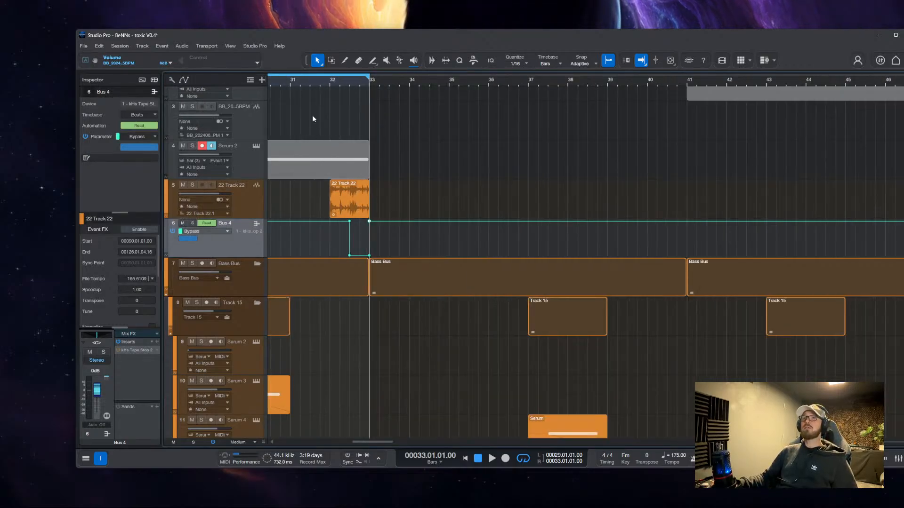
pyautogui.press('space')
pyautogui.scroll(5, 323, 149)
pyautogui.scroll(2, 287, 171)
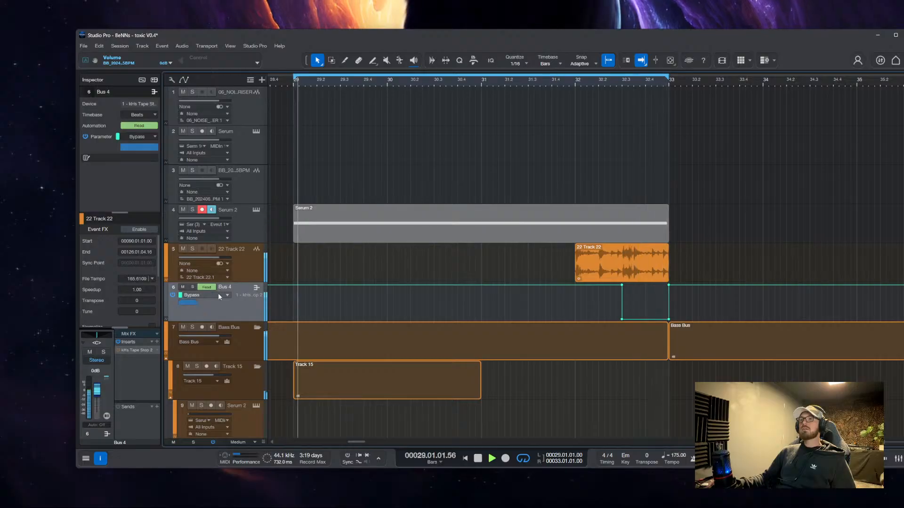
pyautogui.press('space')
# Reopen Bus 4's Tape Stop window and show the bus's Volume and Bypass automation lanes
pyautogui.click(129, 351)
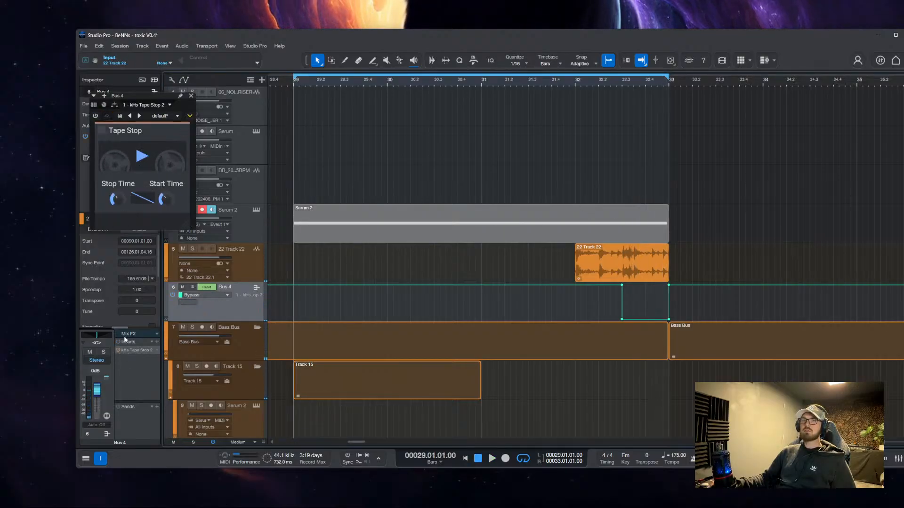
pyautogui.rightClick(246, 309)
pyautogui.click(166, 230)
pyautogui.click(235, 350)
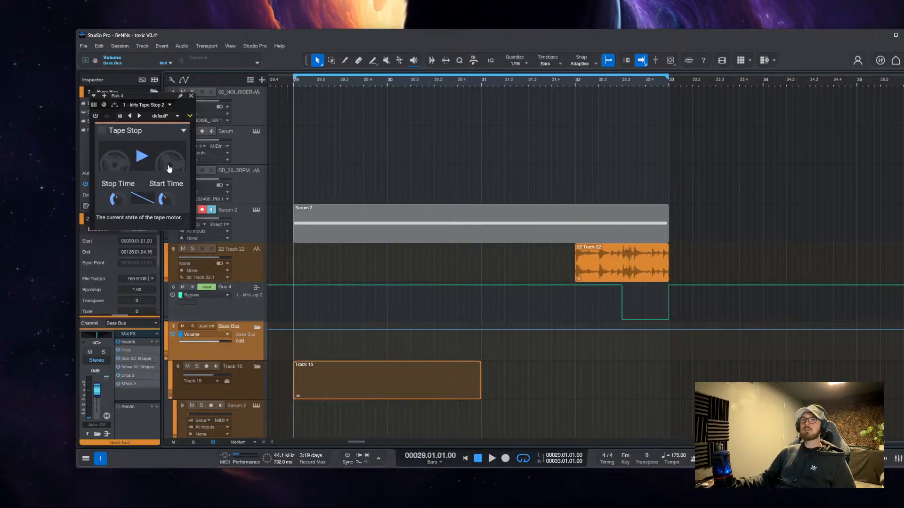
pyautogui.click(242, 328)
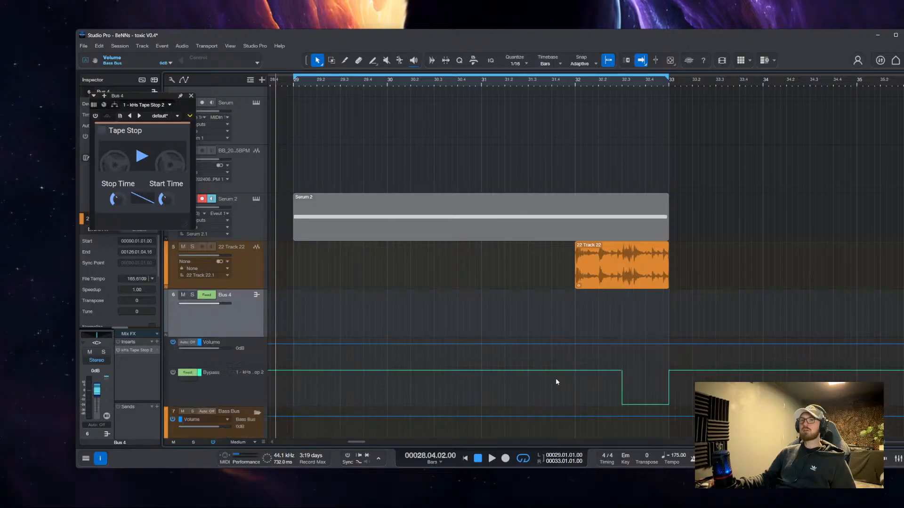
# Clear the Bypass automation points on Bus 4 and toggle Tape Stop's play state off and on
pyautogui.click(140, 158)
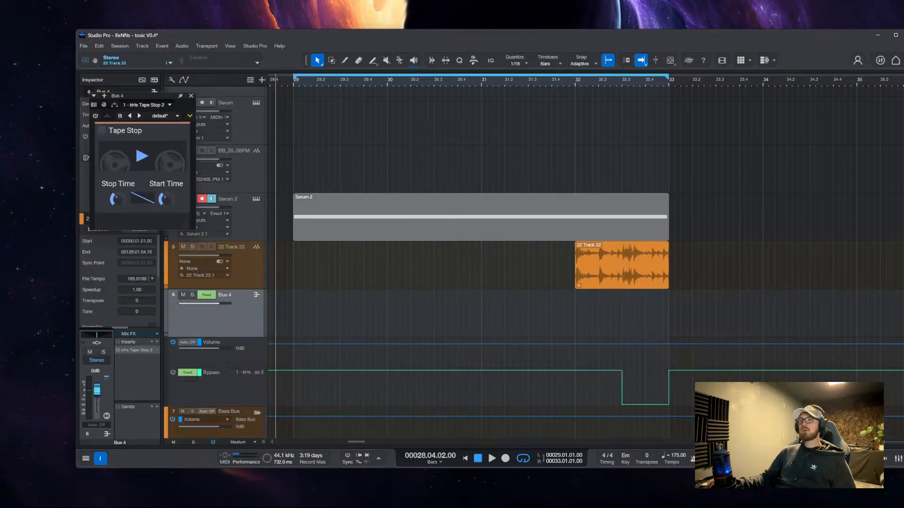
pyautogui.click(234, 370)
pyautogui.press('Delete')
pyautogui.click(142, 160)
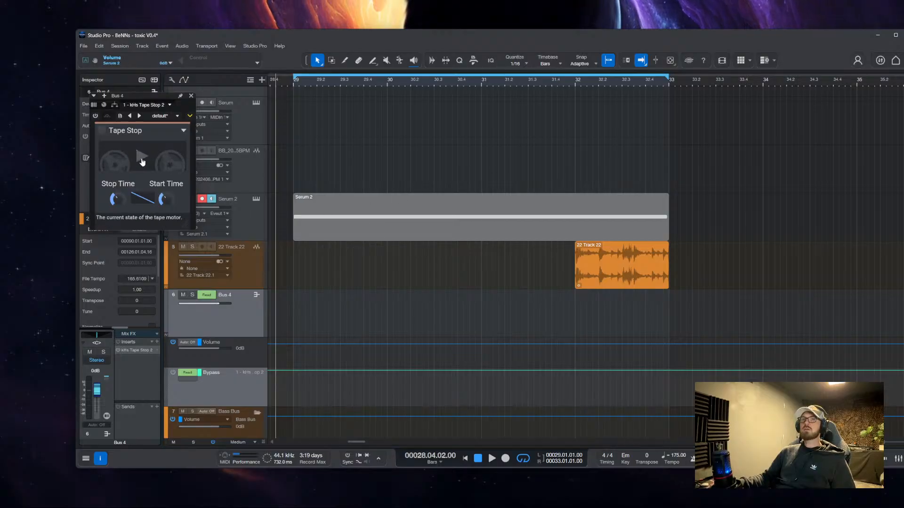
pyautogui.click(139, 156)
# Set the playback position to bar 32 and undo the last change
pyautogui.scroll(-3, 360, 191)
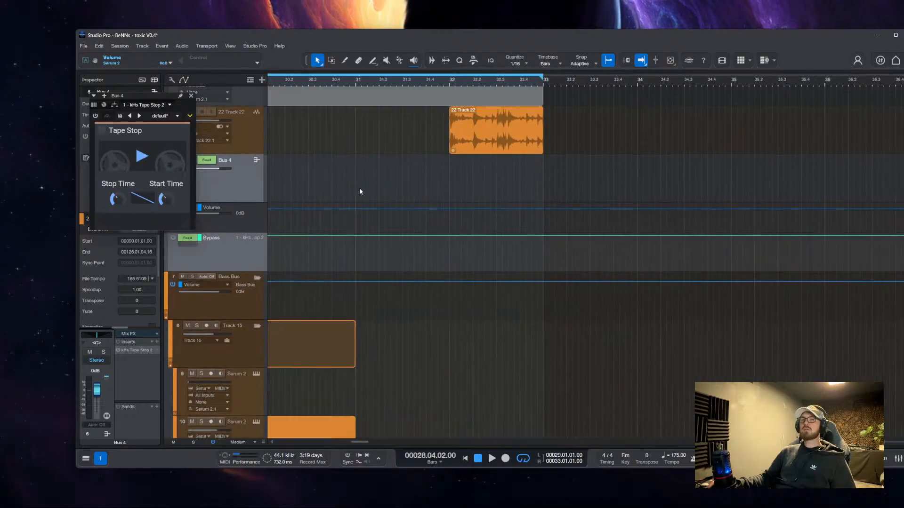
pyautogui.click(451, 74)
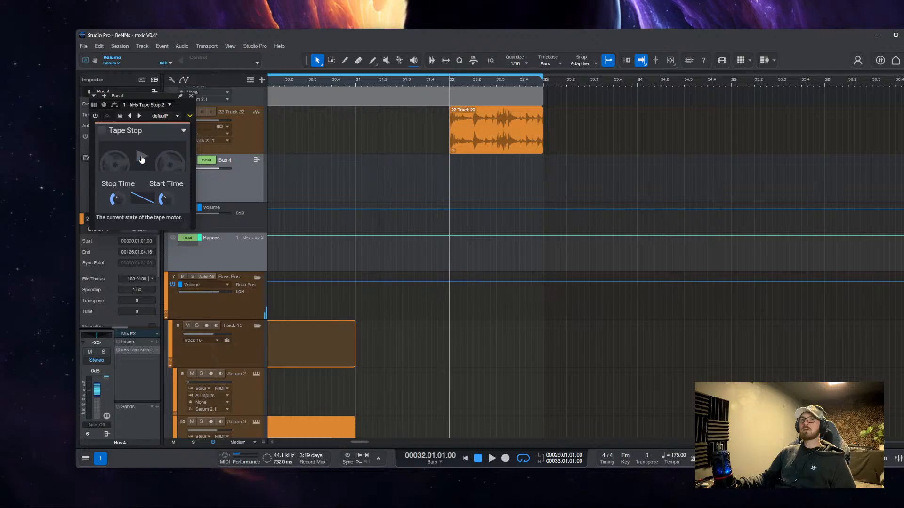
pyautogui.hotkey('ctrl', 'z')
# Move the Tape Stop window clear of the track list and show the Serum 2 track's Gain and Volume automation lanes
pyautogui.hscroll(-5, 414, 217)
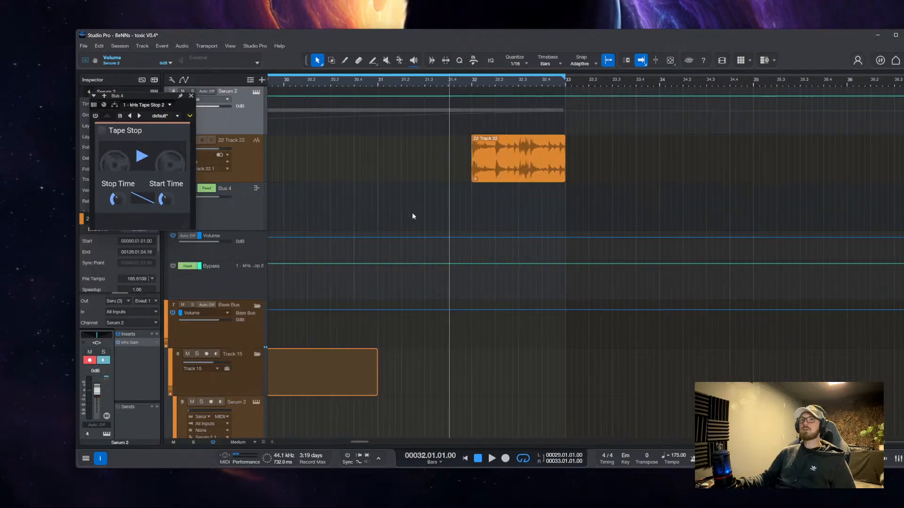
pyautogui.scroll(2, 492, 235)
pyautogui.moveTo(151, 102); pyautogui.dragTo(706, 104)
pyautogui.press('a')
pyautogui.hscroll(3, 485, 219)
pyautogui.scroll(1, 462, 234)
pyautogui.scroll(3, 459, 254)
pyautogui.scroll(-4, 457, 261)
pyautogui.scroll(1, 518, 235)
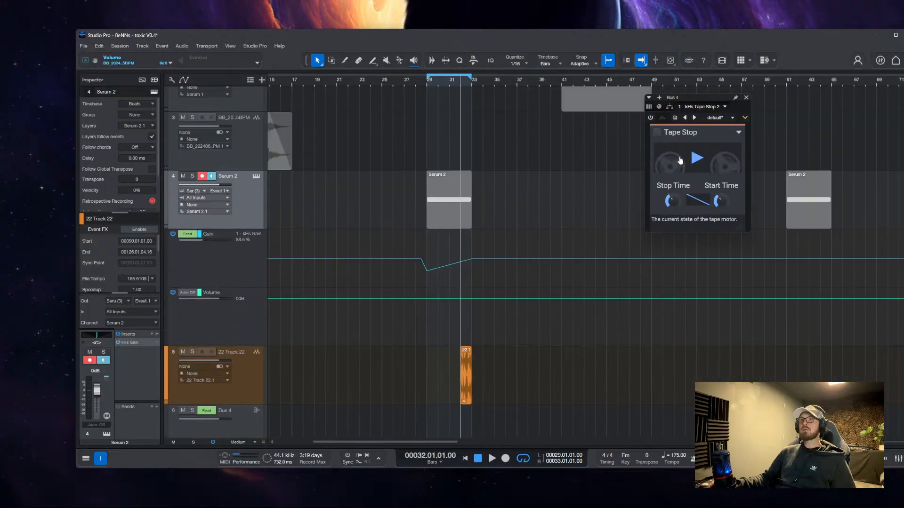
# Look through the channel, macro and routing views of Bus 4's Tape Stop window for its Play parameter, and return to the plug-in
pyautogui.rightClick(117, 65)
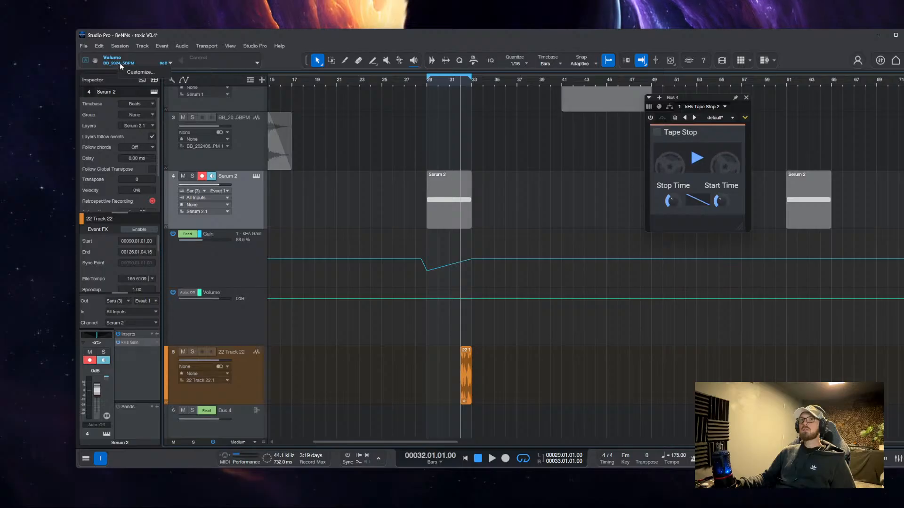
pyautogui.scroll(-3, 460, 196)
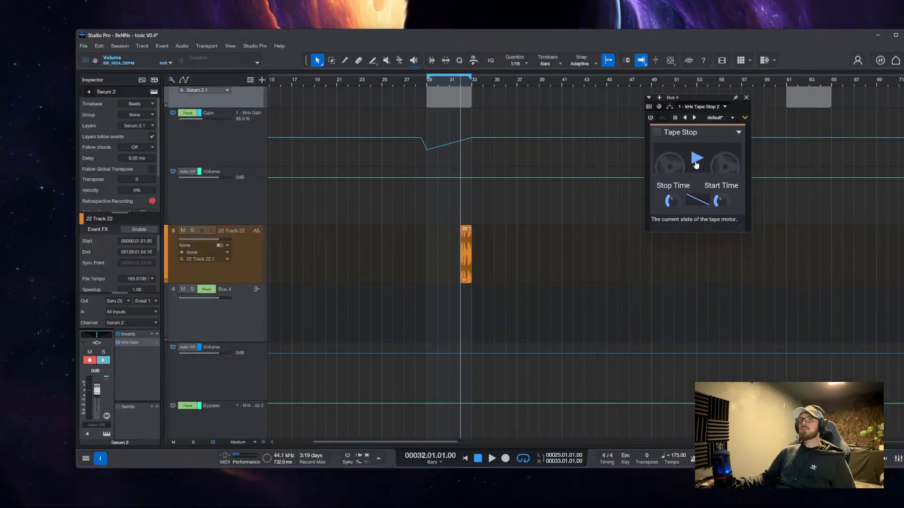
pyautogui.click(649, 107)
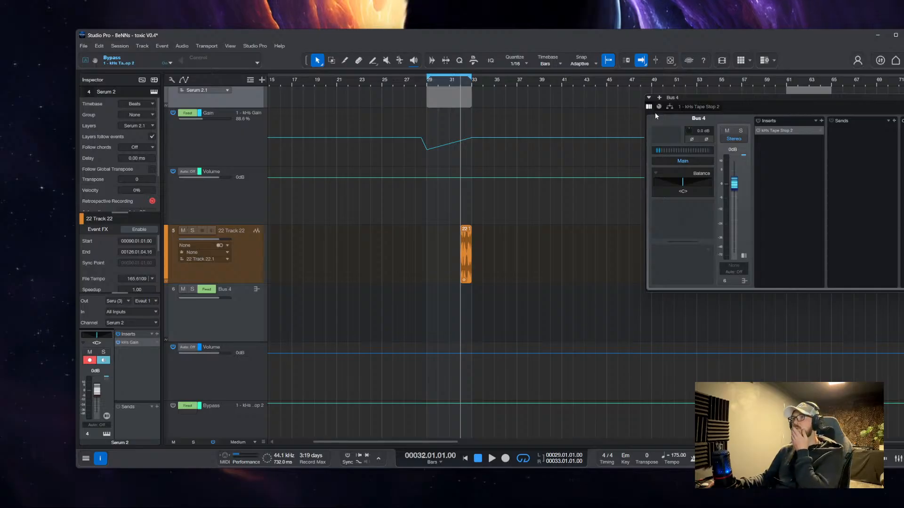
pyautogui.click(659, 107)
pyautogui.click(669, 107)
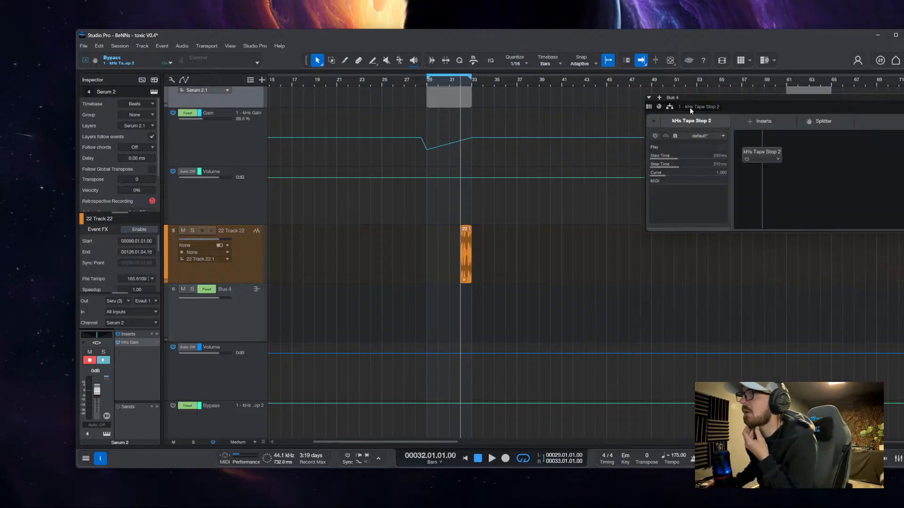
pyautogui.click(690, 107)
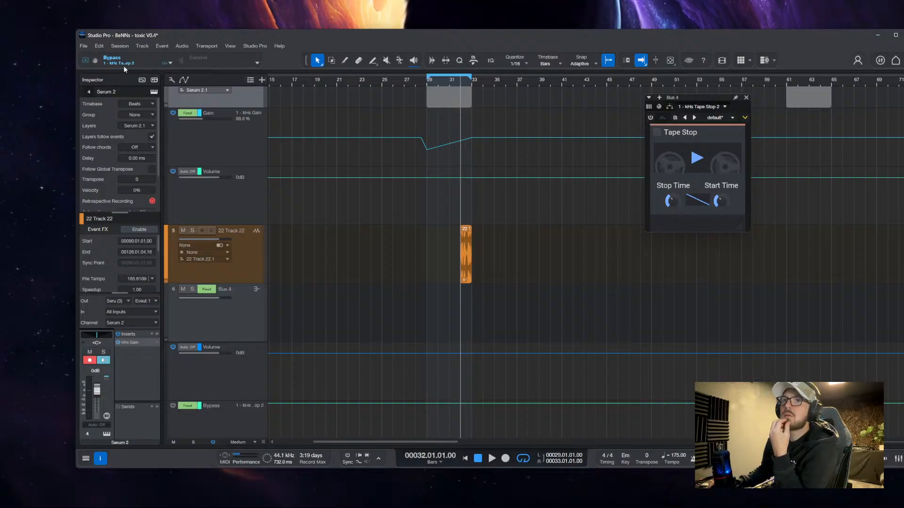
# Select Bus 4, toggle Tape Stop's play state during playback and set its Start Time to 0.00 ms
pyautogui.scroll(-2, 221, 205)
pyautogui.scroll(2, 377, 197)
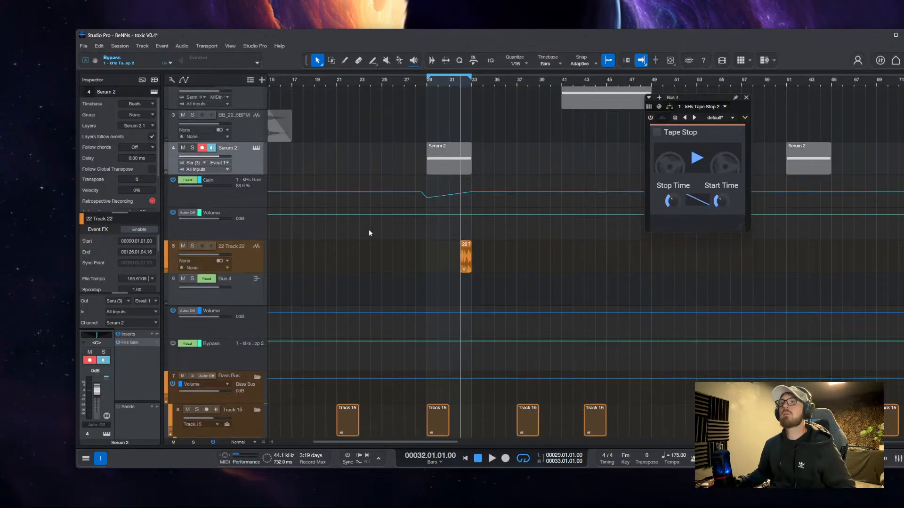
pyautogui.click(251, 325)
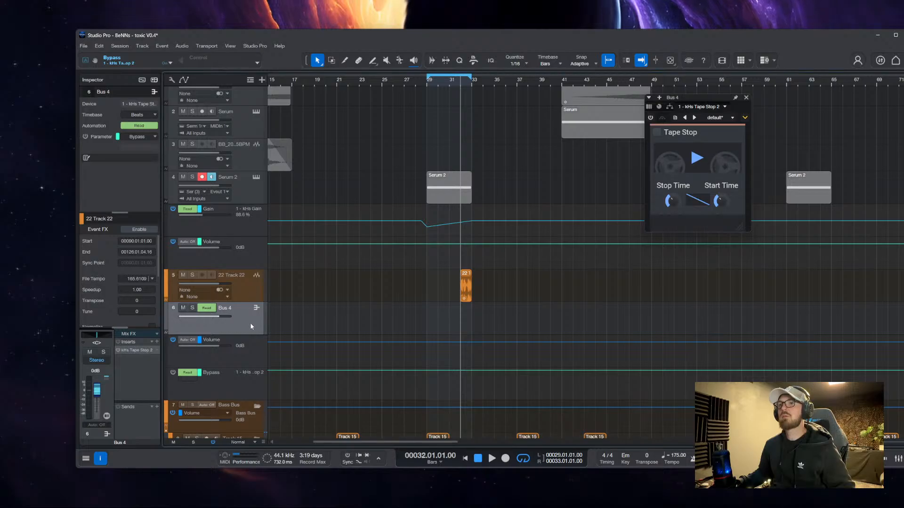
pyautogui.click(697, 160)
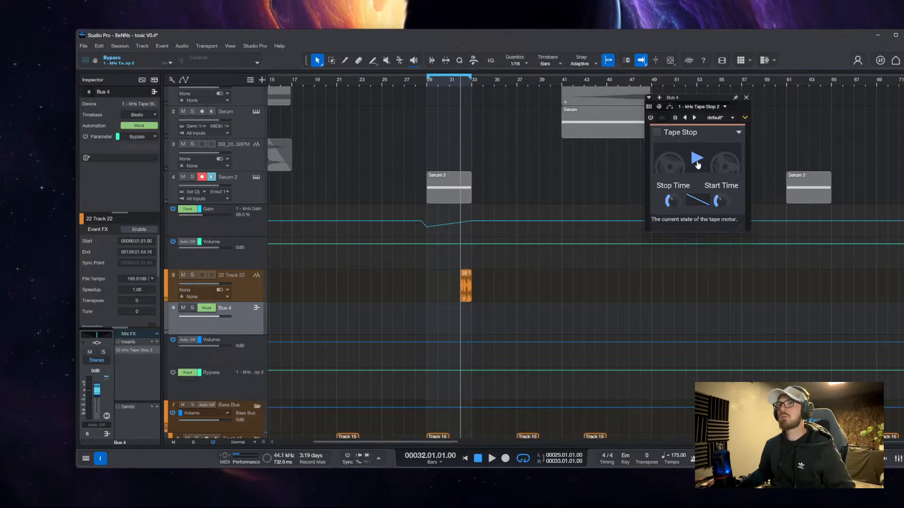
pyautogui.click(697, 162)
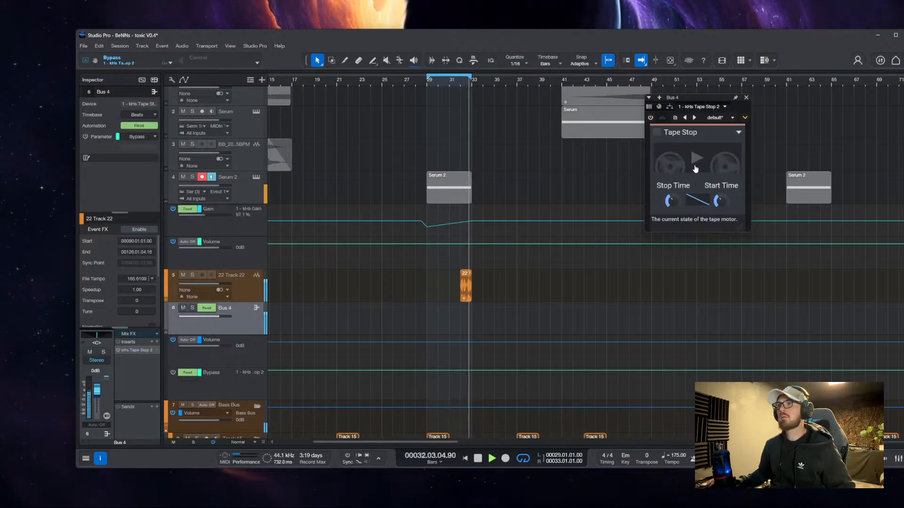
pyautogui.click(697, 160)
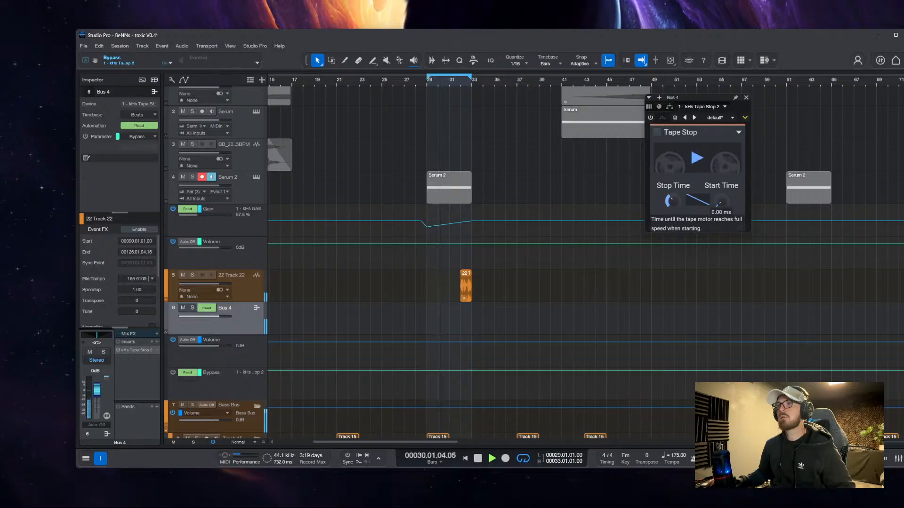
# Hide the automation lanes of the Serum 2 track and Bus 4, and enlarge the channel section in the inspector
pyautogui.click(246, 287)
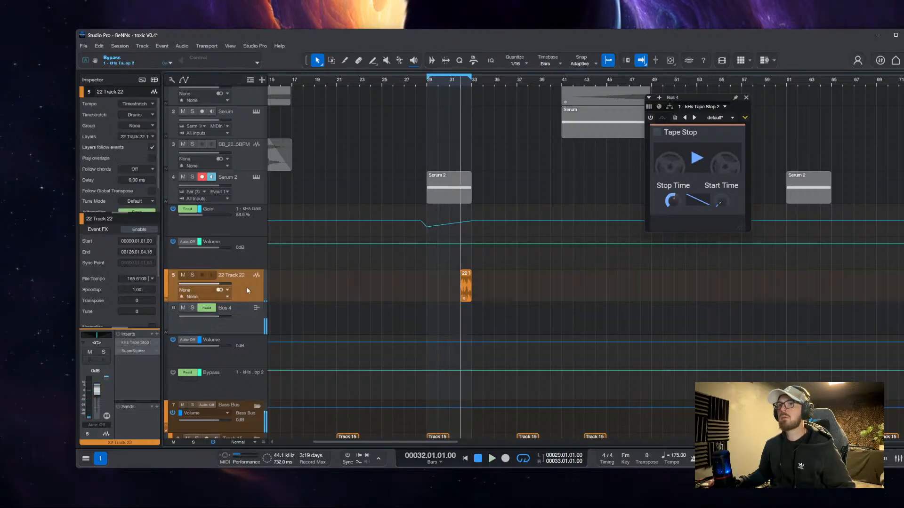
pyautogui.click(244, 200)
pyautogui.press('a')
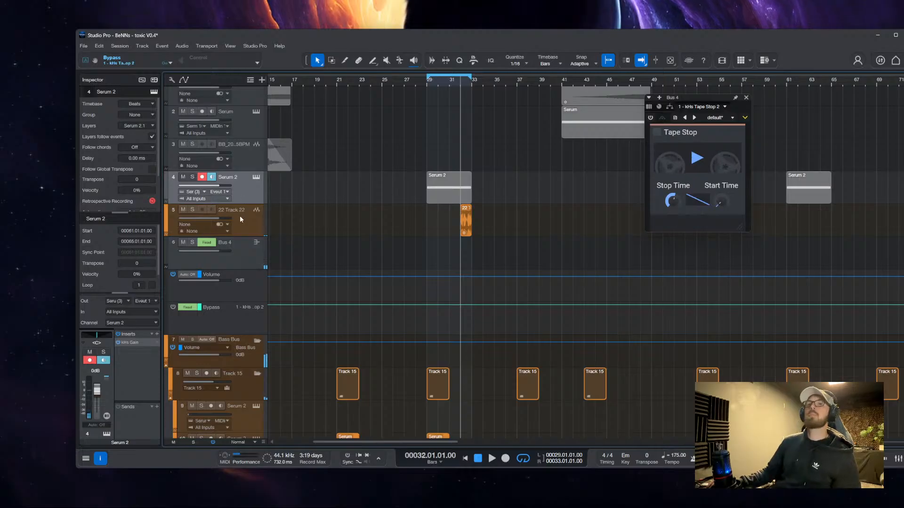
pyautogui.click(239, 216)
pyautogui.moveTo(126, 331); pyautogui.dragTo(126, 298)
pyautogui.click(253, 247)
pyautogui.press('a')
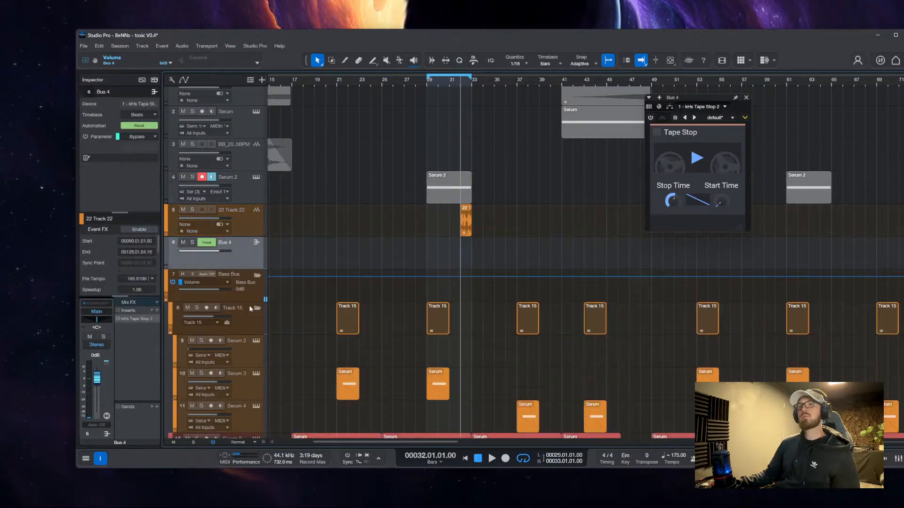
# Activate Tape Stop on Bus 4 with its bypass off and show its Play parameter as the bus's automation
pyautogui.click(245, 175)
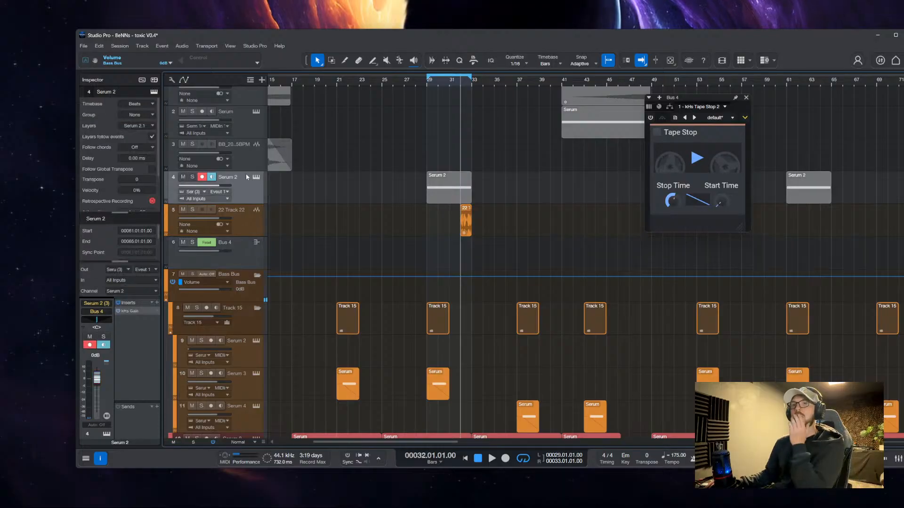
pyautogui.click(259, 221)
pyautogui.click(235, 257)
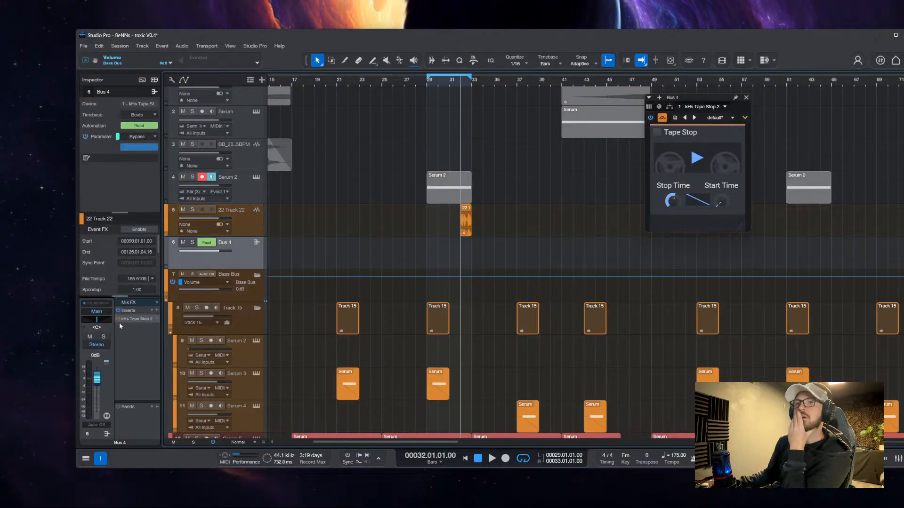
pyautogui.click(662, 119)
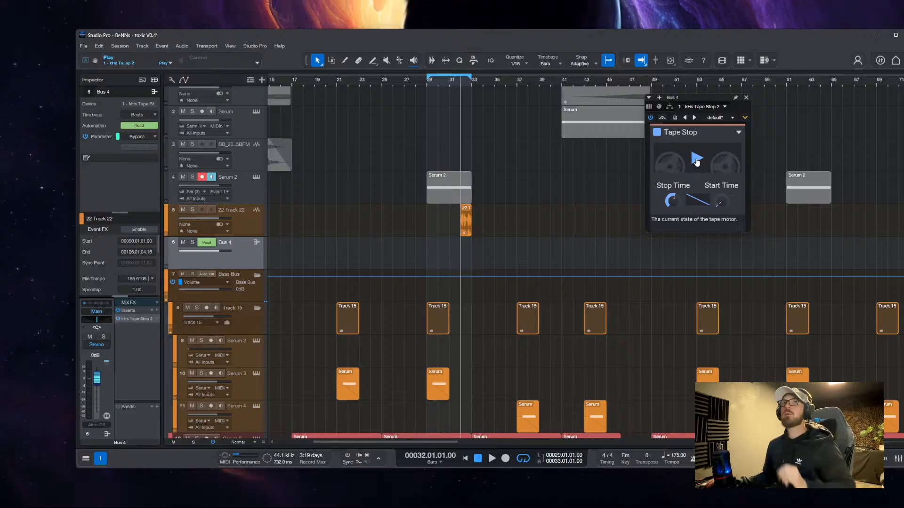
pyautogui.press('a')
pyautogui.press('e')
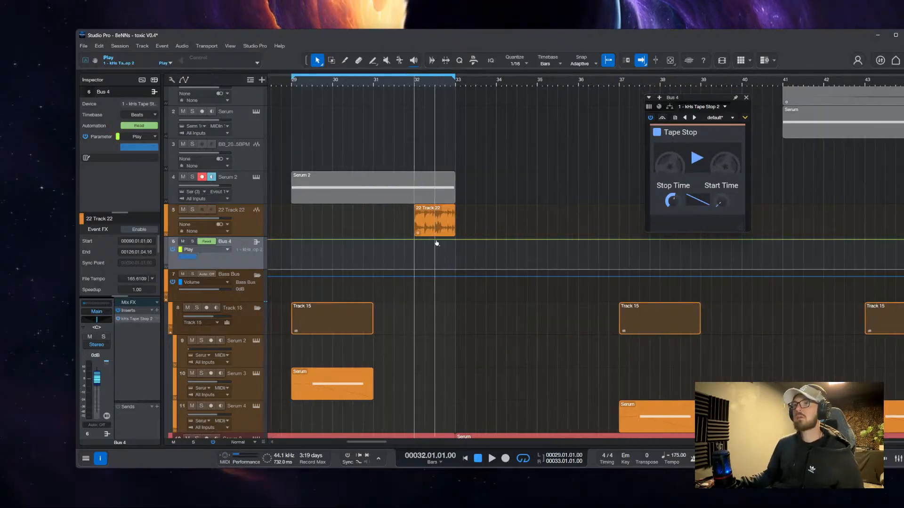
# Automate Tape Stop's Play parameter to switch off at 32.3 and back on at bar 33, and play from bar 29
pyautogui.moveTo(491, 240); pyautogui.dragTo(469, 268)
pyautogui.scroll(3, 481, 269)
pyautogui.moveTo(538, 267); pyautogui.dragTo(535, 242)
pyautogui.scroll(-5, 430, 213)
pyautogui.press('KP_1')
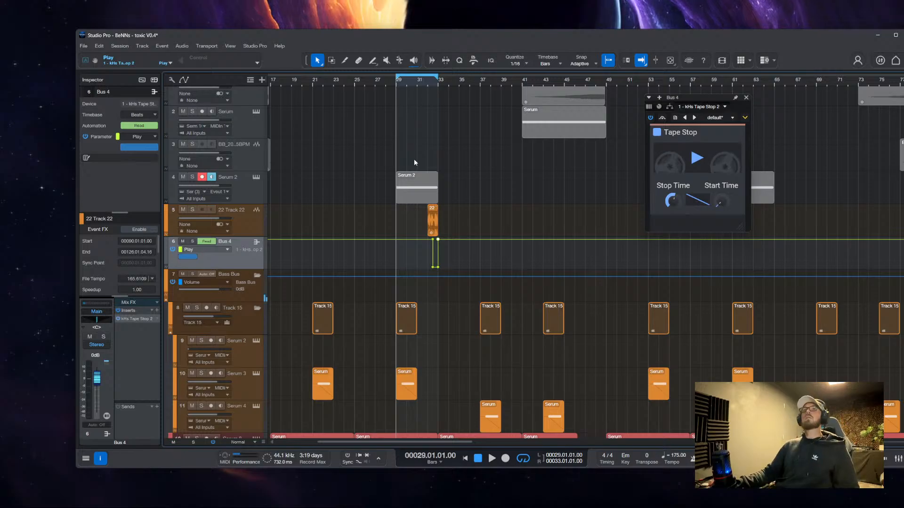
pyautogui.press('space')
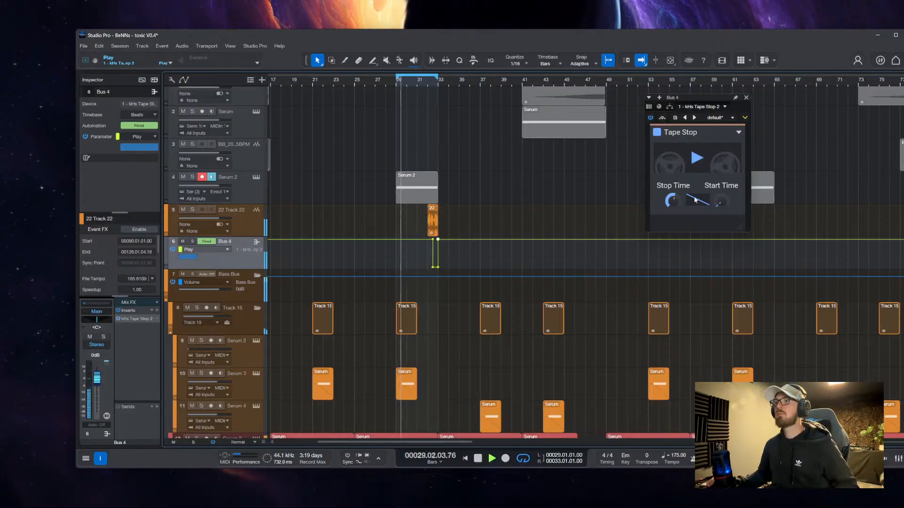
# Raise Tape Stop's Stop Time to about 842 ms while listening to the transition, and stop playback
pyautogui.moveTo(672, 201)
pyautogui.moveTo(672, 201); pyautogui.dragTo(674, 195)
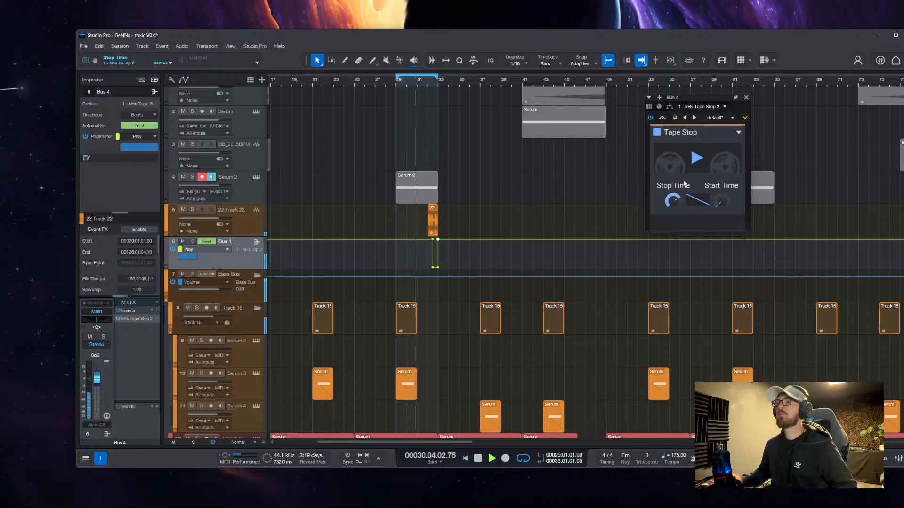
pyautogui.scroll(8, 518, 162)
pyautogui.scroll(-1, 595, 183)
pyautogui.press('f')
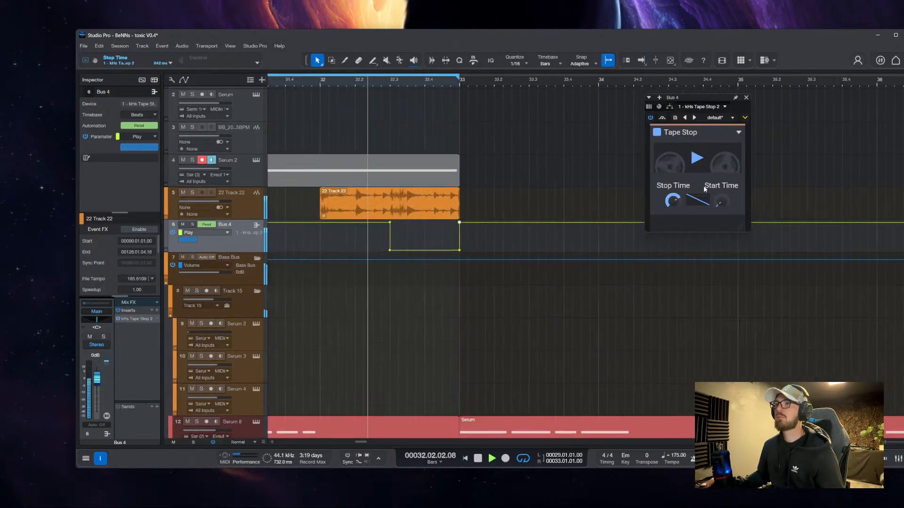
pyautogui.scroll(-8, 472, 179)
pyautogui.press('space')
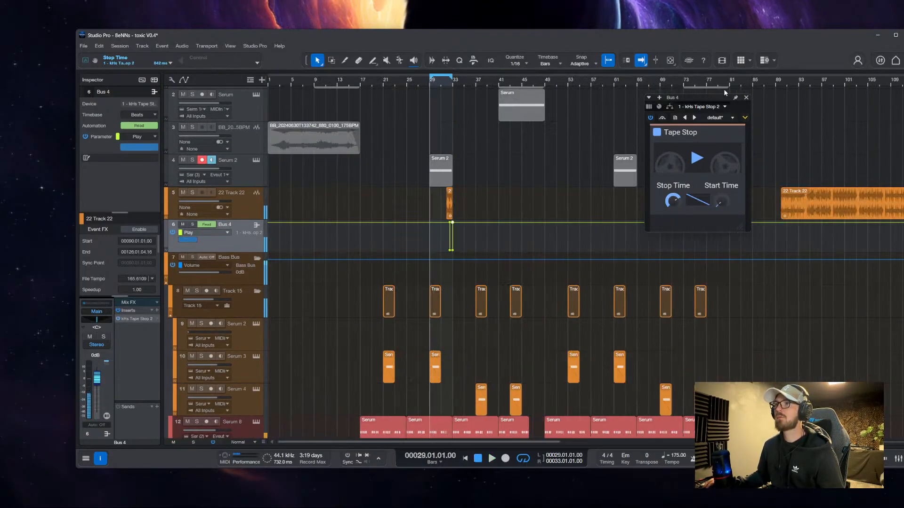
# Close the Tape Stop window and trim the end of the drum fill clip at bar 32 to 32.04.04
pyautogui.click(746, 97)
pyautogui.scroll(6, 653, 127)
pyautogui.scroll(-6, 756, 172)
pyautogui.scroll(6, 593, 225)
pyautogui.scroll(6, 615, 227)
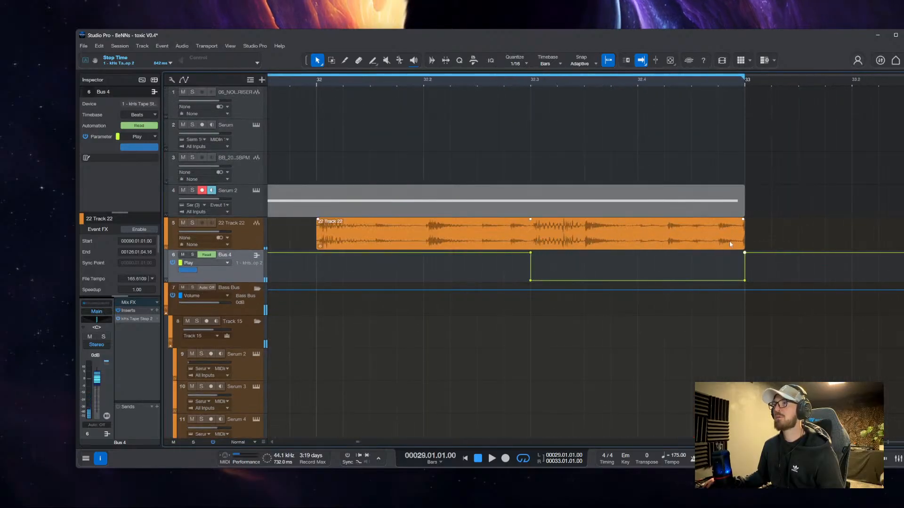
pyautogui.moveTo(744, 232); pyautogui.dragTo(721, 231)
pyautogui.scroll(-10, 704, 211)
pyautogui.scroll(-5, 675, 185)
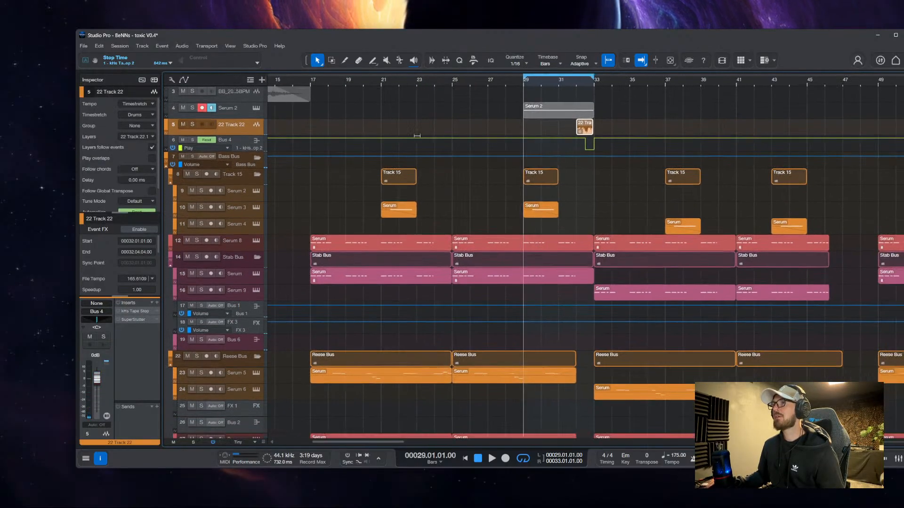
# Remove the Serum 2 clip at bar 61 and duplicate bars 17 to 49 of tracks 4 to 7 directly after that range
pyautogui.scroll(-8, 638, 117)
pyautogui.click(677, 119)
pyautogui.click(467, 119)
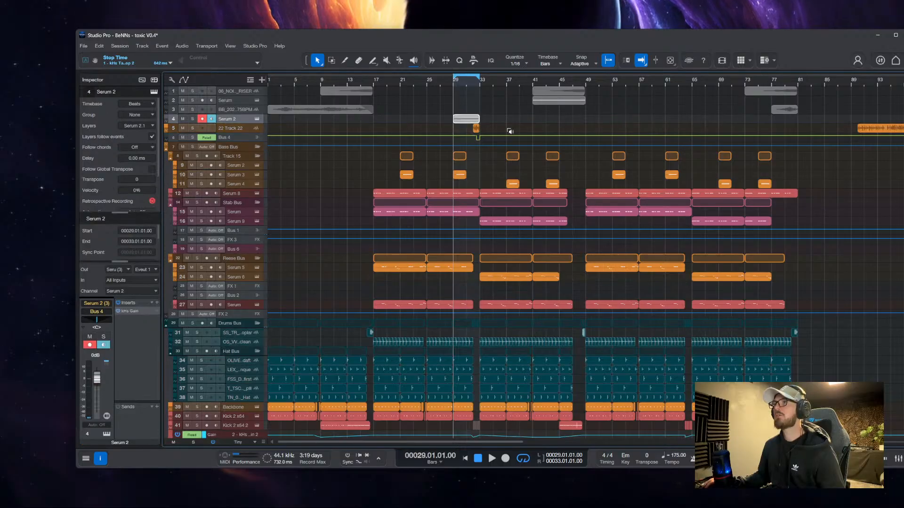
pyautogui.press('2')
pyautogui.moveTo(479, 137); pyautogui.dragTo(378, 118)
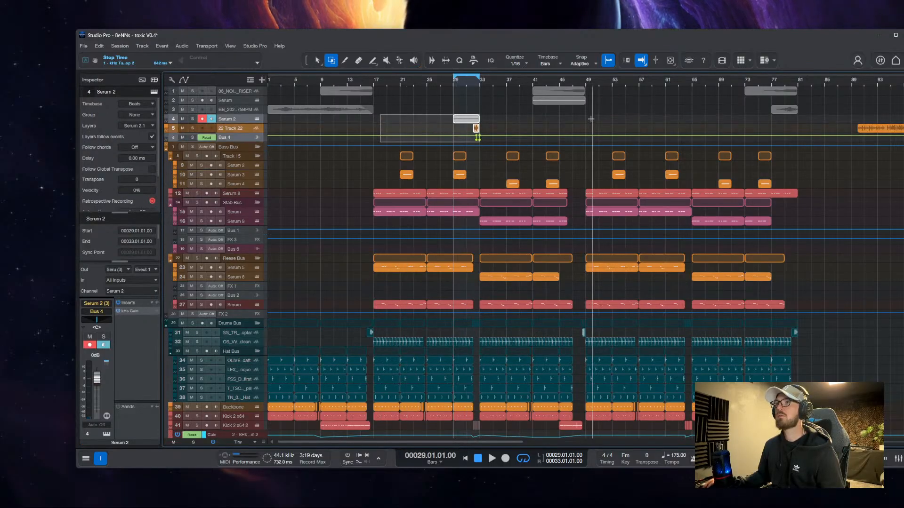
pyautogui.moveTo(587, 122); pyautogui.dragTo(370, 147)
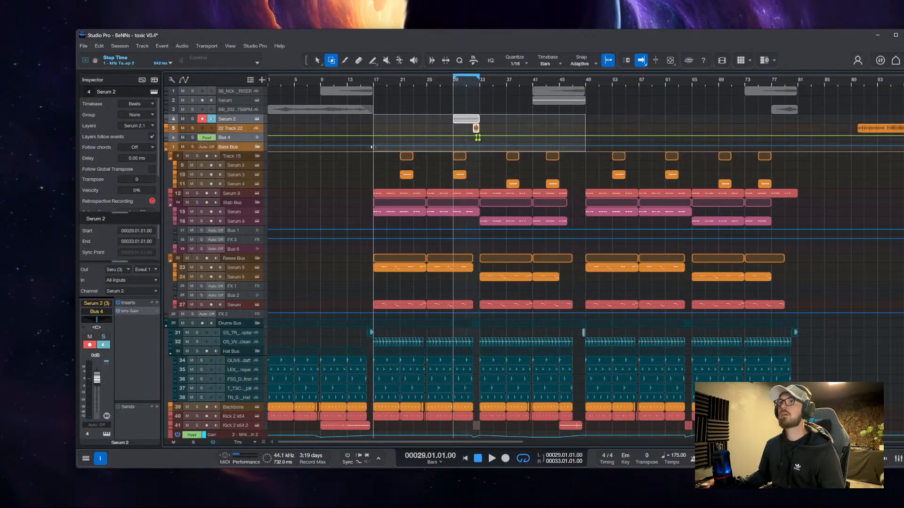
pyautogui.press('1')
pyautogui.press('d')
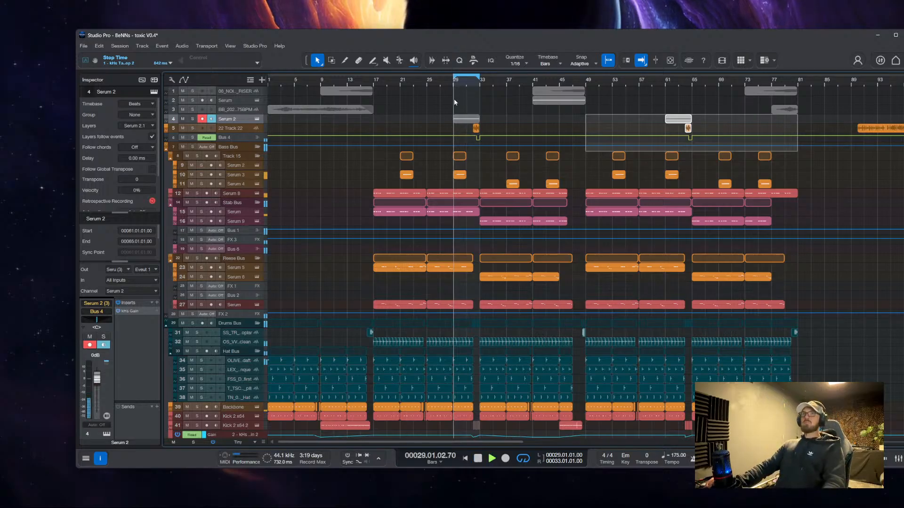
# Play the transition from bar 29 and extend the loop's end to bar 49
pyautogui.scroll(3, 440, 103)
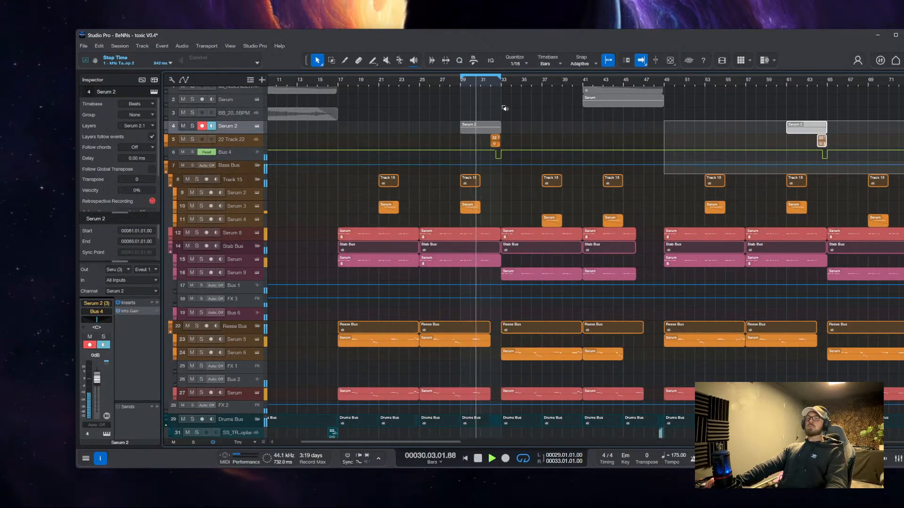
pyautogui.scroll(3, 509, 111)
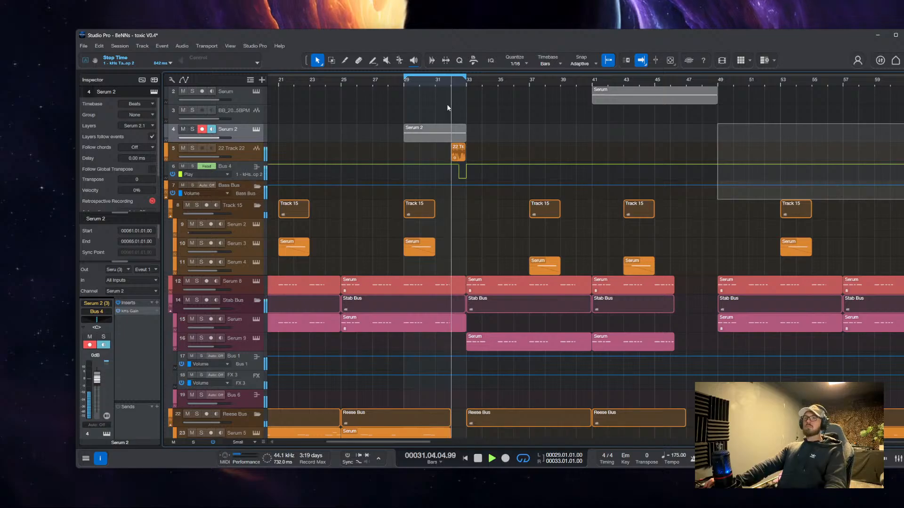
pyautogui.moveTo(467, 77); pyautogui.dragTo(717, 81)
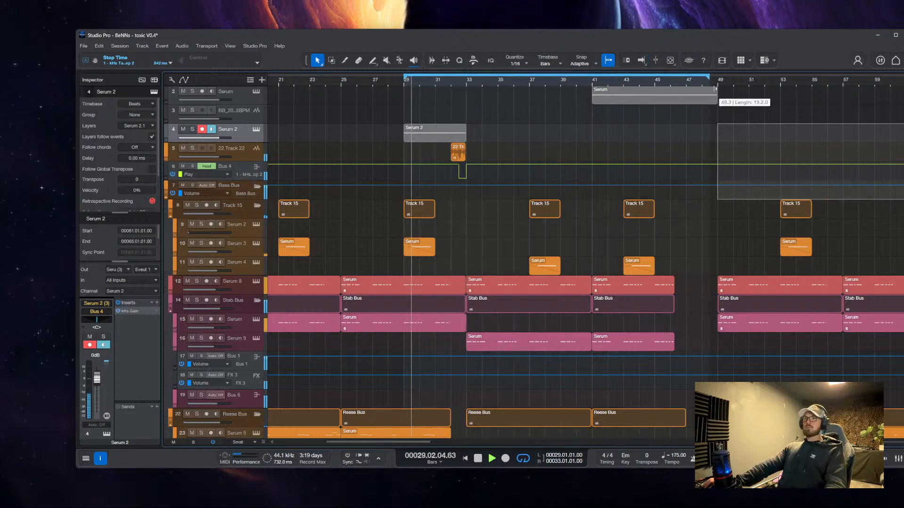
pyautogui.press('f')
pyautogui.scroll(1, 513, 148)
pyautogui.scroll(-1, 411, 196)
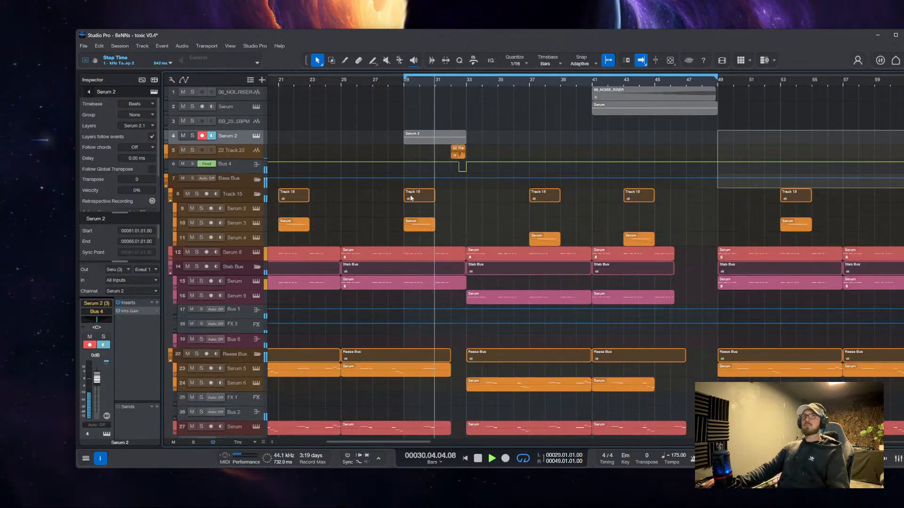
pyautogui.rightClick(498, 133)
pyautogui.click(504, 137)
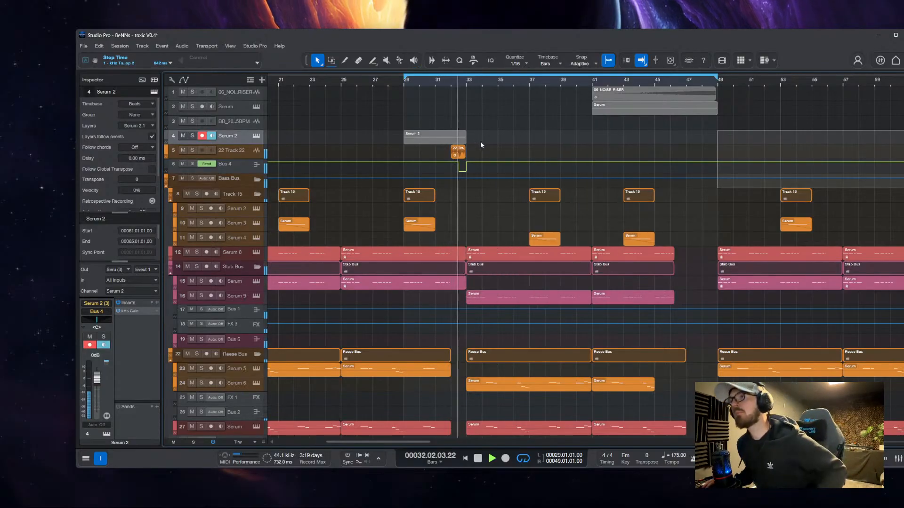
pyautogui.scroll(4, 453, 157)
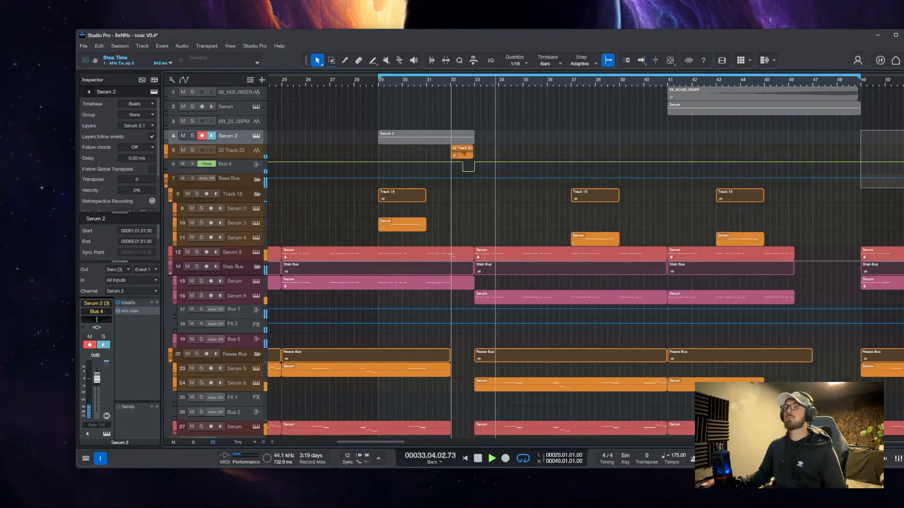
pyautogui.scroll(-5, 544, 185)
pyautogui.press('space')
# Copy the 06_NOISE_RISER clip from bar 41 and place the copy so that it ends at bar 33
pyautogui.click(698, 95)
pyautogui.hotkey('ctrl', 'c')
pyautogui.hotkey('ctrl', 'v')
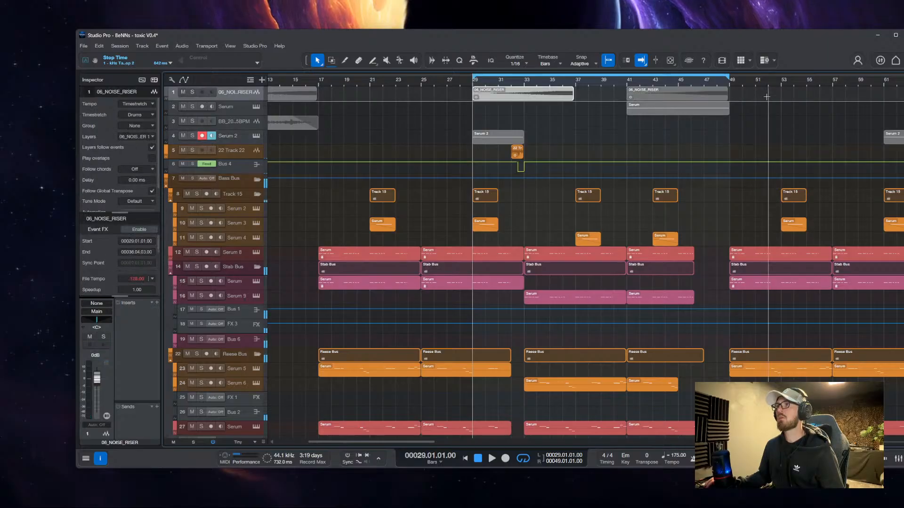
pyautogui.scroll(4, 550, 99)
pyautogui.moveTo(558, 95); pyautogui.dragTo(447, 97)
pyautogui.scroll(4, 447, 97)
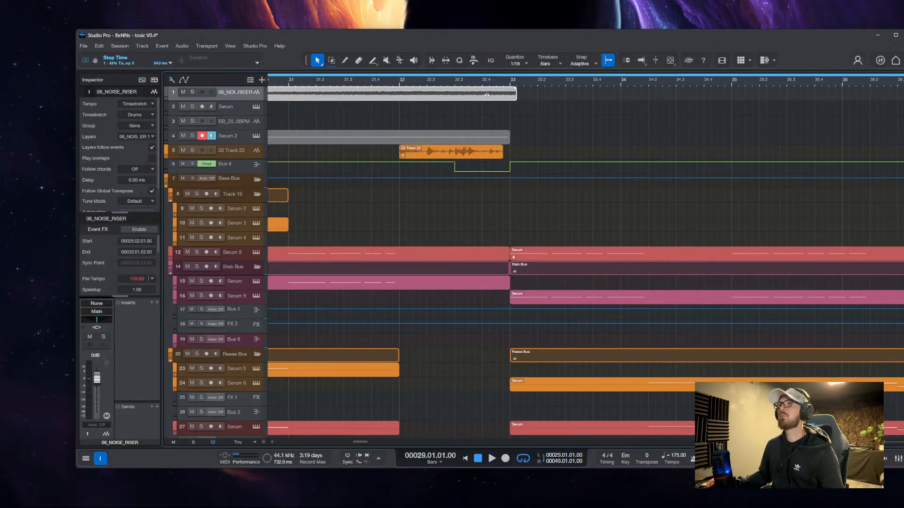
pyautogui.scroll(-5, 408, 106)
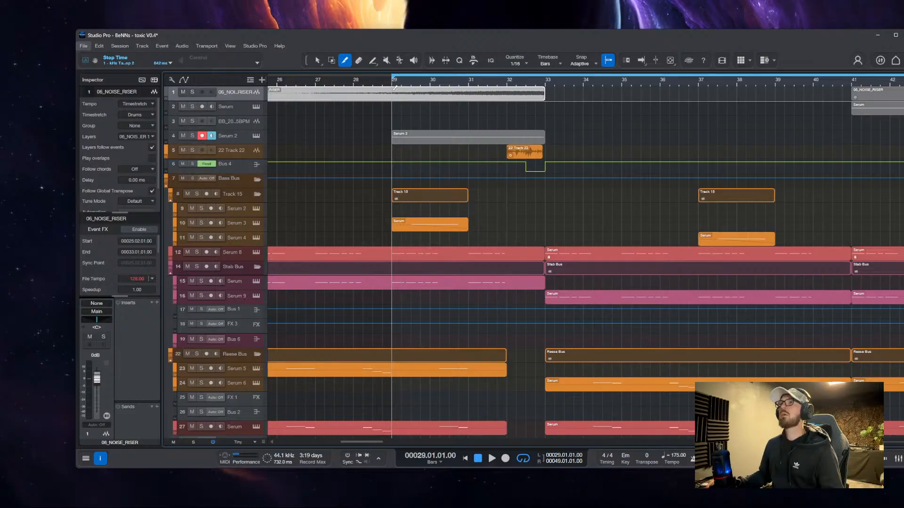
# Split the copied noise riser at bar 29, delete its earlier part and fade in the remainder up to bar 33
pyautogui.keyDown('alt'); pyautogui.click(395, 89); pyautogui.keyUp('alt')
pyautogui.click(383, 95)
pyautogui.press('Delete')
pyautogui.moveTo(393, 89); pyautogui.dragTo(541, 91)
# Look over the tracks around the drum fill at bar 32 and play the transition into bar 33
pyautogui.scroll(-3, 532, 271)
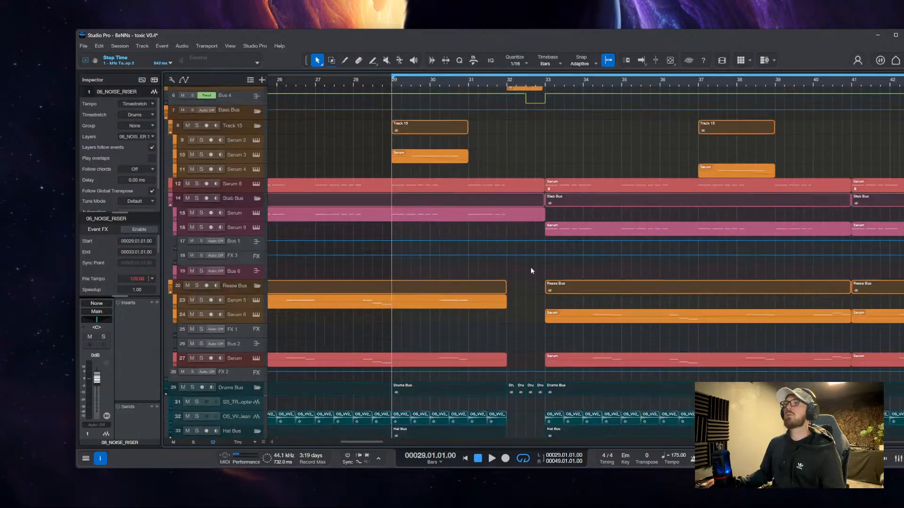
pyautogui.scroll(-5, 532, 282)
pyautogui.scroll(5, 535, 372)
pyautogui.scroll(4, 527, 373)
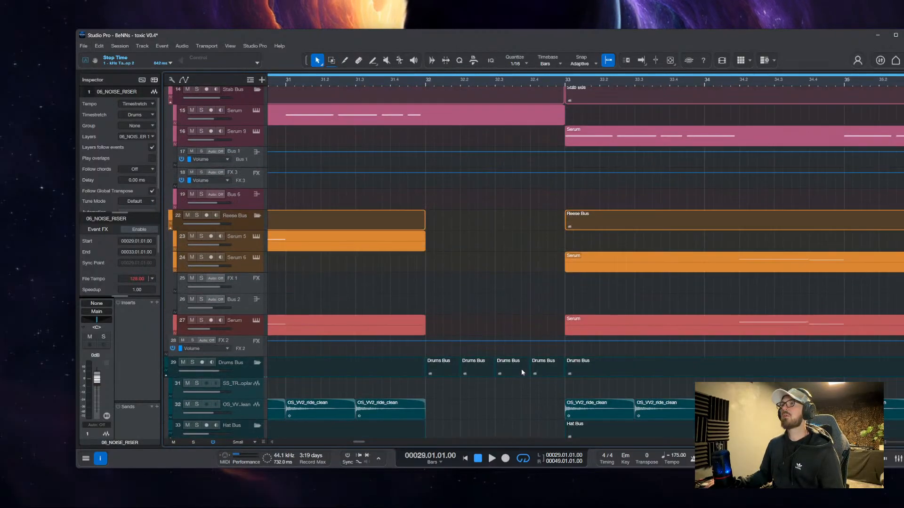
pyautogui.scroll(5, 511, 367)
pyautogui.click(416, 140)
pyautogui.press('space')
pyautogui.scroll(-2, 482, 208)
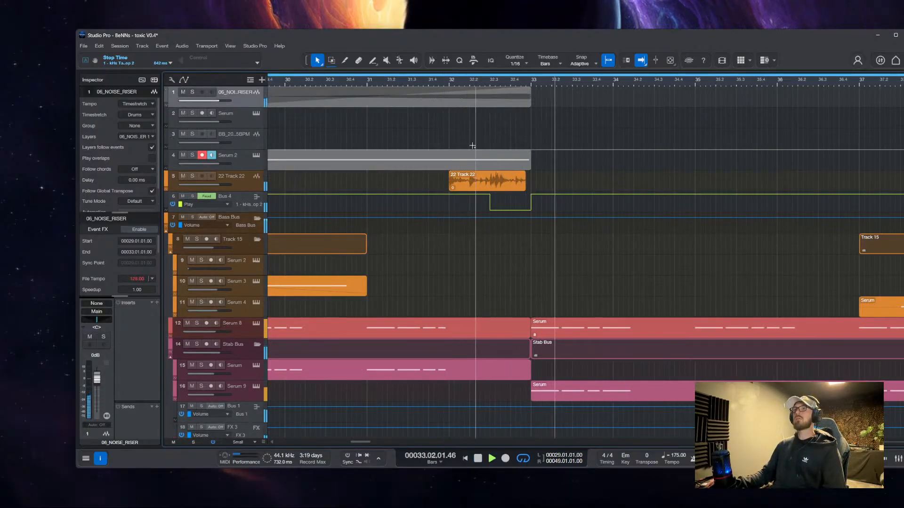
# Replay the transition from bar 29 past the drop at bar 33 and select the 22 Track 22 track
pyautogui.scroll(-3, 472, 145)
pyautogui.click(394, 132)
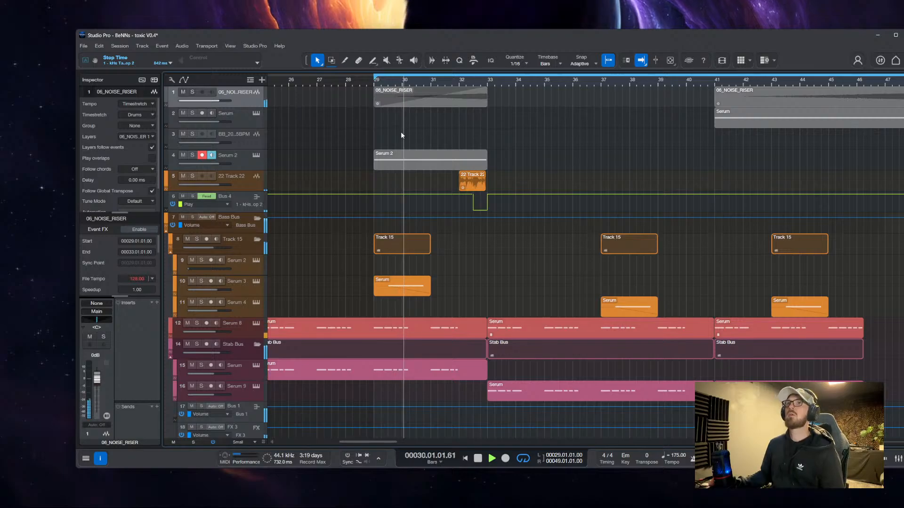
pyautogui.scroll(1, 475, 149)
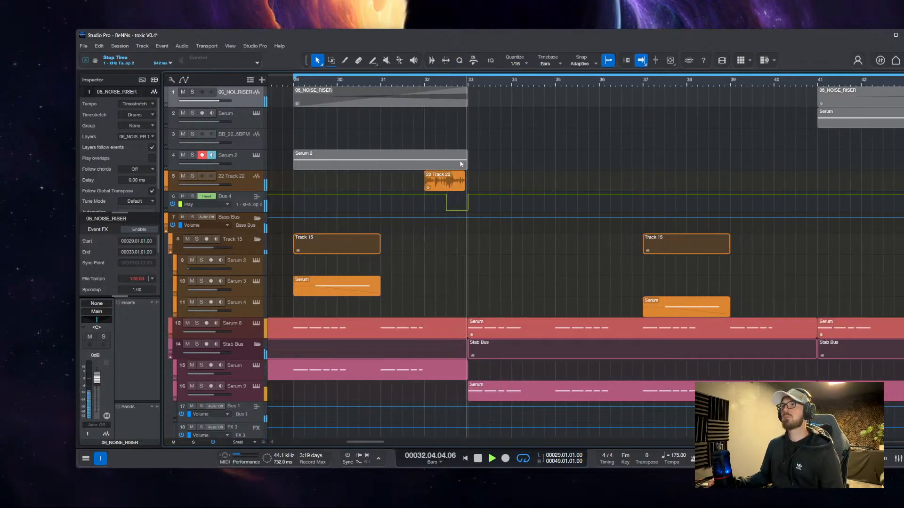
pyautogui.click(242, 188)
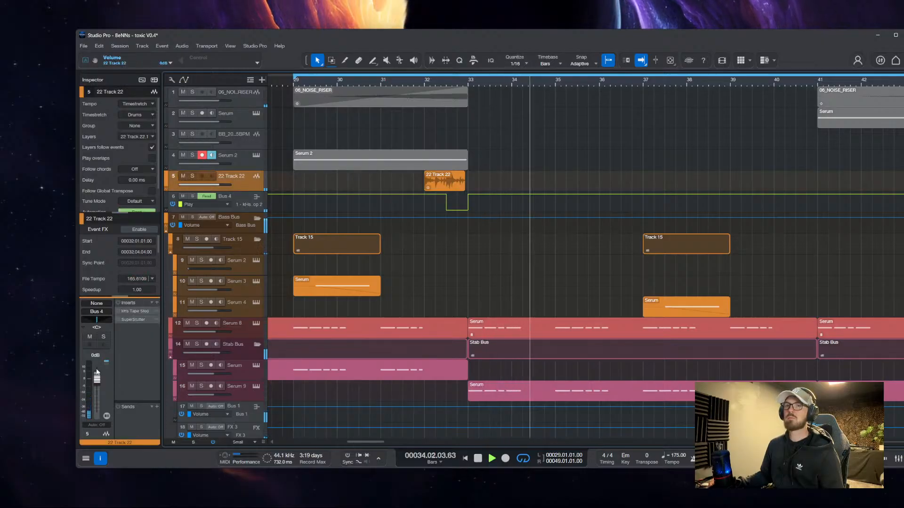
pyautogui.scroll(-5, 402, 330)
pyautogui.scroll(4, 437, 242)
pyautogui.press('space')
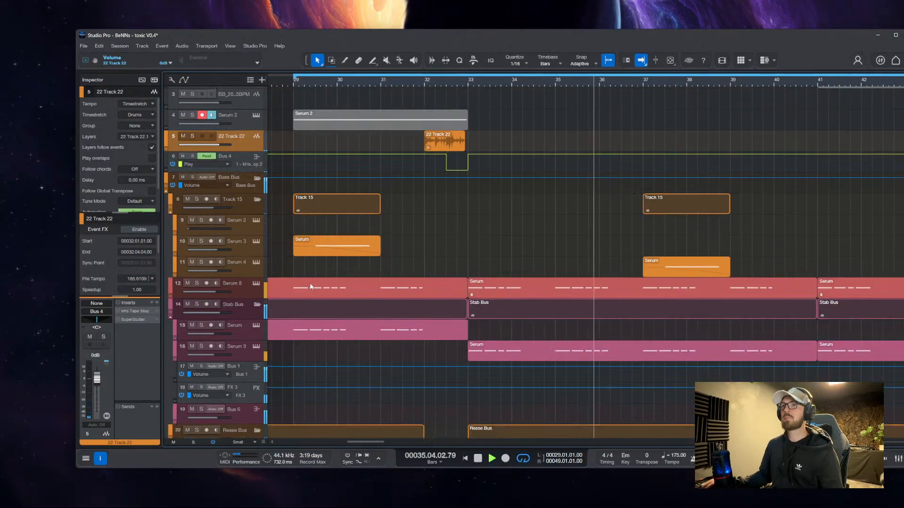
# Find the Stab Bus folder track, show its automation lanes and enlarge the tracks
pyautogui.scroll(-1, 245, 281)
pyautogui.click(253, 271)
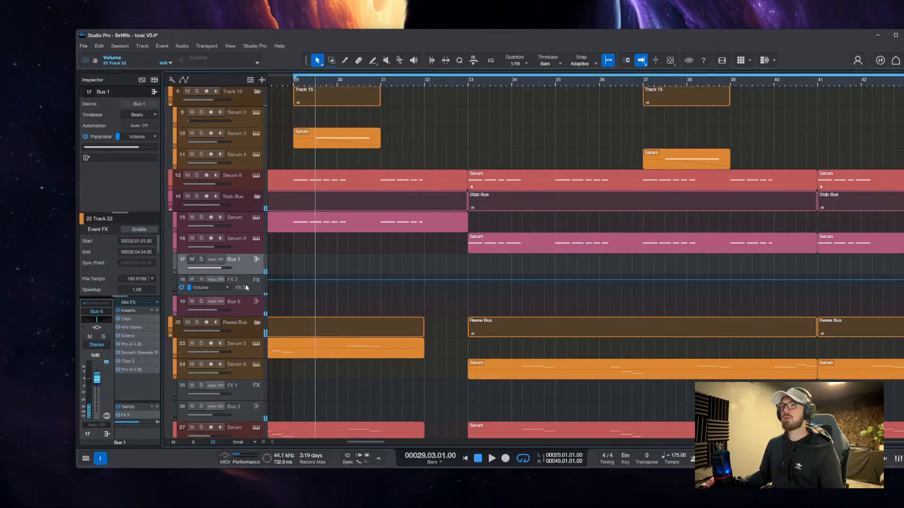
pyautogui.hotkey('shift', 'w')
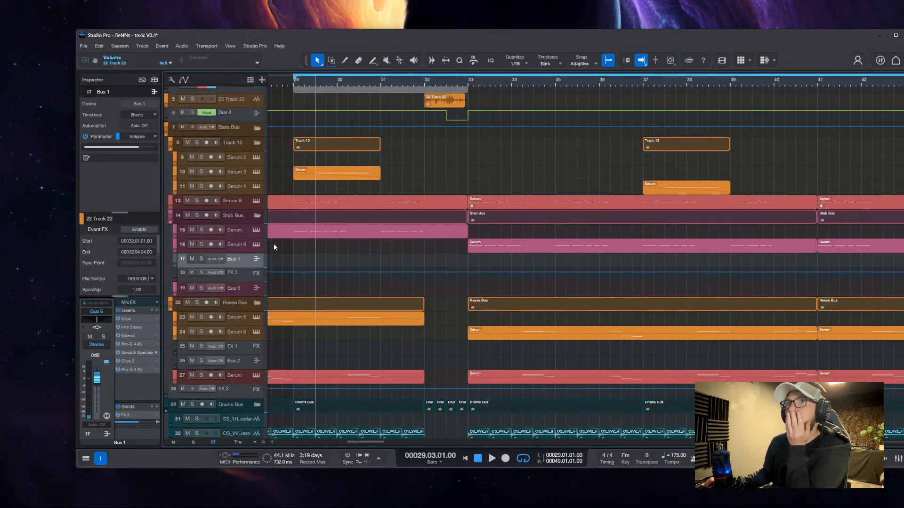
pyautogui.scroll(4, 349, 227)
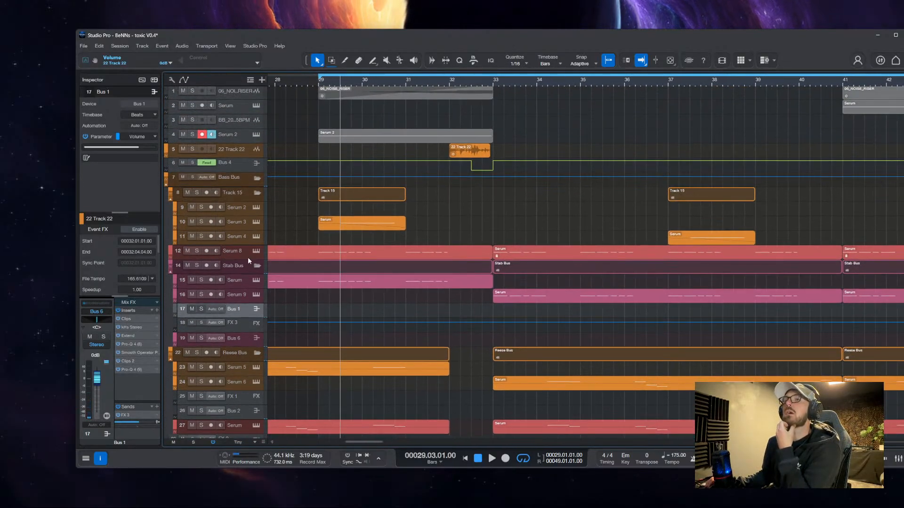
pyautogui.click(248, 253)
pyautogui.click(244, 280)
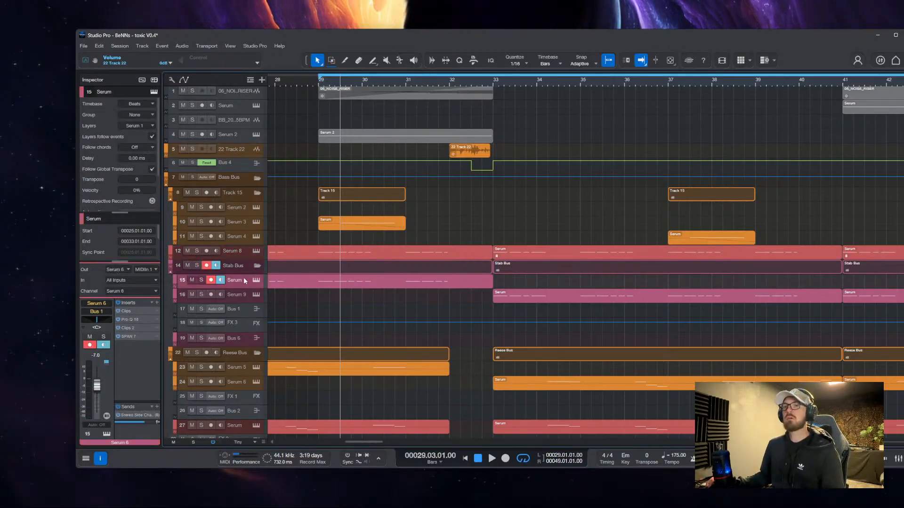
pyautogui.click(257, 266)
pyautogui.click(258, 266)
pyautogui.hotkey('shift', 'e')
pyautogui.hotkey('shift', 'e')
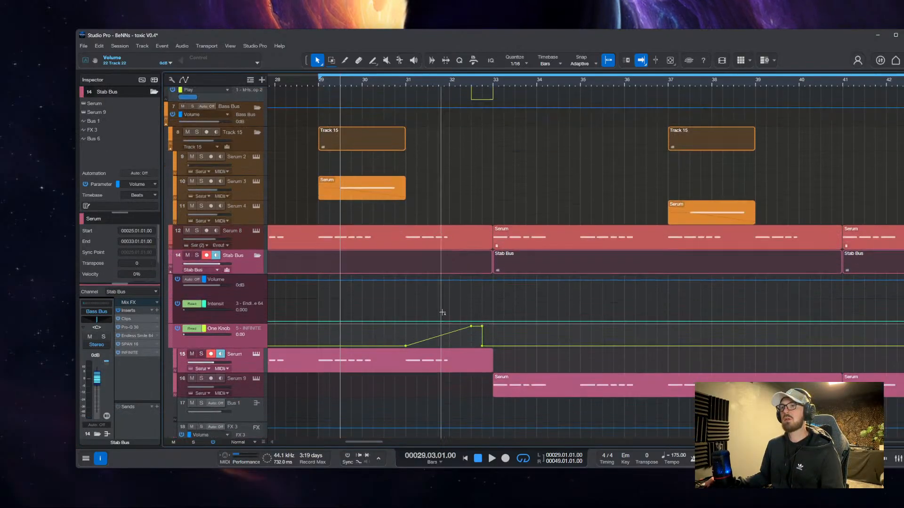
# Split the 22 Track 22 fill clip at beat 4 of bar 32 and delete the part after the cut
pyautogui.scroll(6, 477, 327)
pyautogui.scroll(-2, 521, 334)
pyautogui.scroll(1, 523, 332)
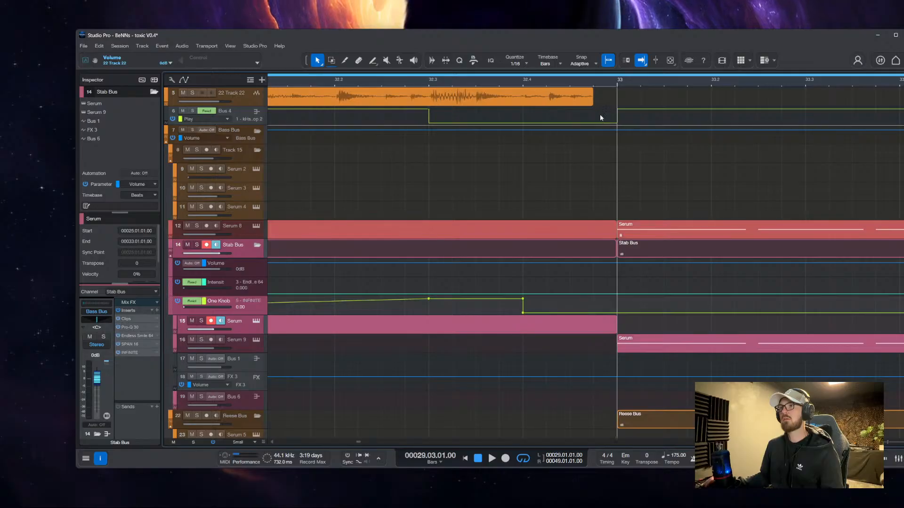
pyautogui.scroll(2, 570, 135)
pyautogui.press('3')
pyautogui.click(521, 157)
pyautogui.press('Delete')
pyautogui.press('1')
pyautogui.scroll(-4, 415, 117)
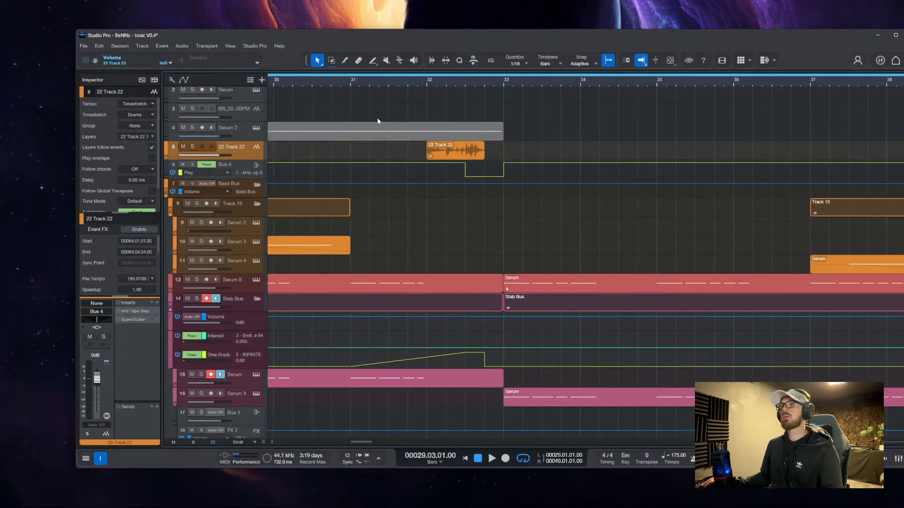
# Play the transition from just before bar 29 past bar 33 to check the shortened fill
pyautogui.hscroll(-3, 424, 113)
pyautogui.scroll(1, 408, 112)
pyautogui.click(375, 114)
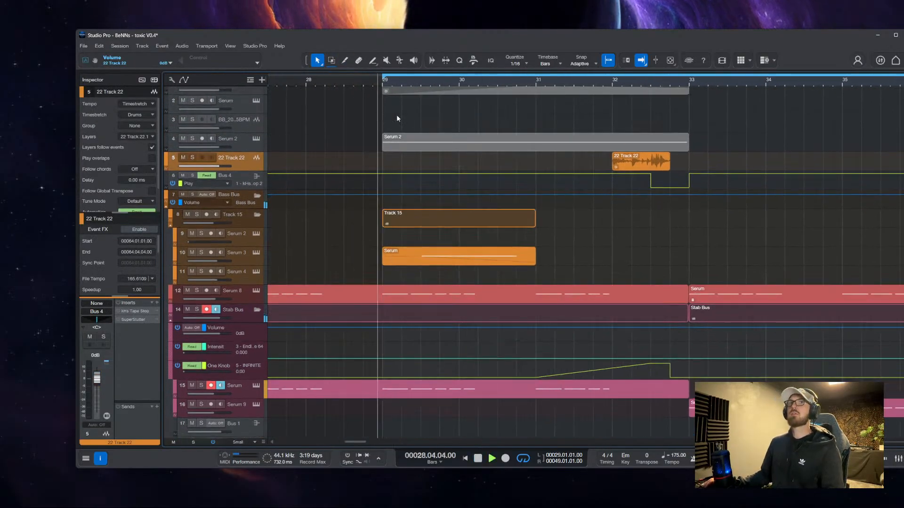
pyautogui.scroll(-1, 452, 127)
pyautogui.hscroll(2, 452, 141)
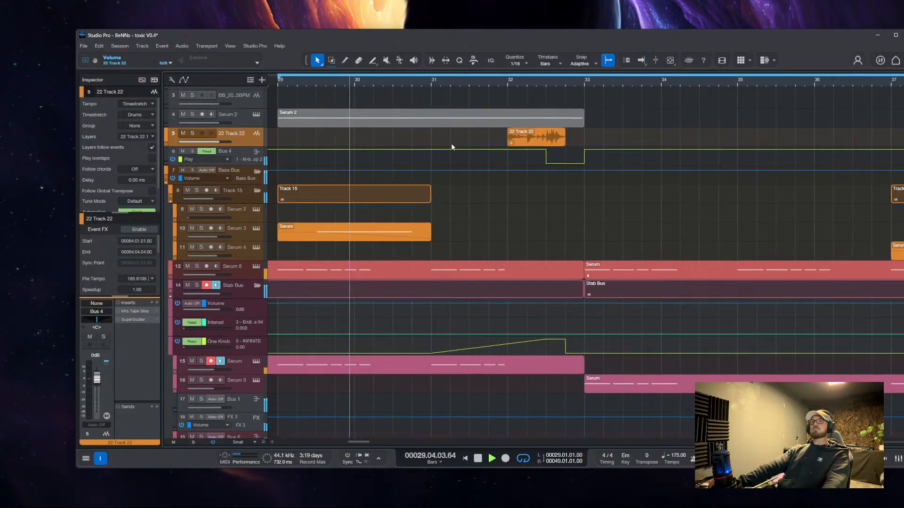
pyautogui.hscroll(3, 465, 157)
pyautogui.scroll(-1, 428, 156)
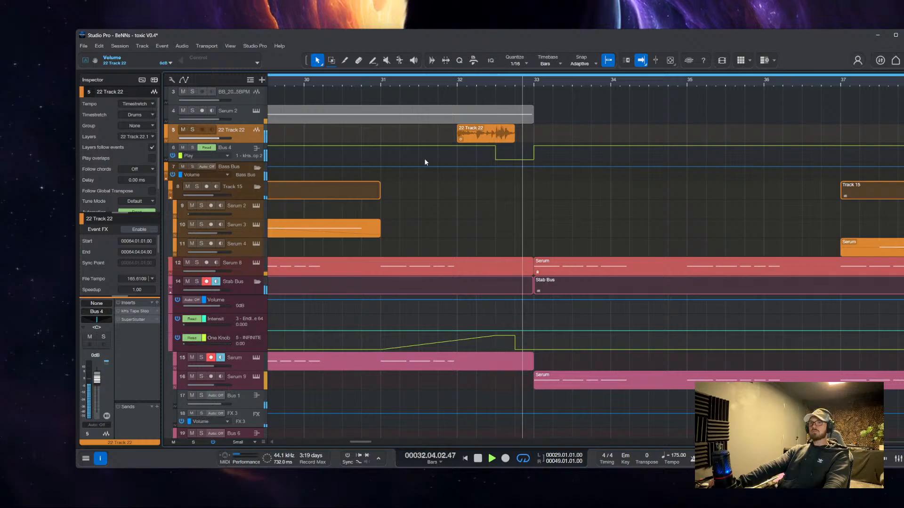
pyautogui.scroll(3, 425, 161)
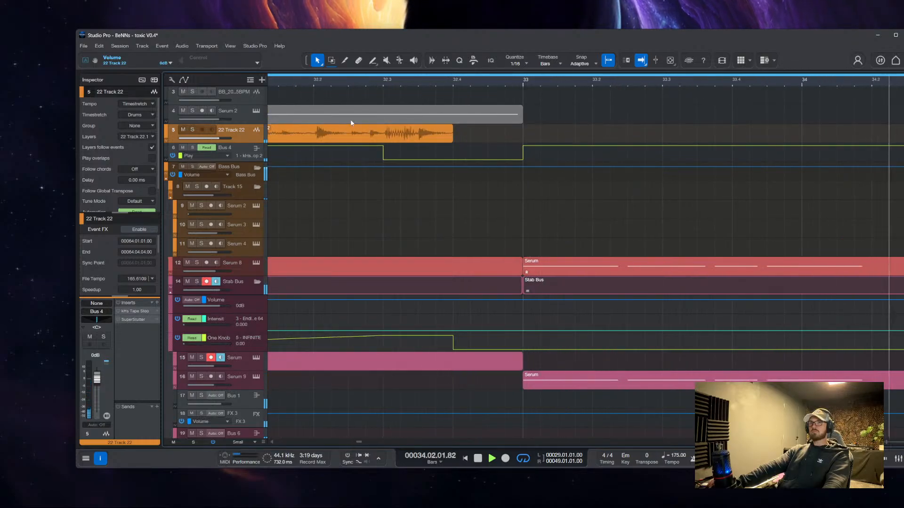
pyautogui.scroll(-3, 408, 144)
pyautogui.press('space')
# Insert the kHs Gain effect on Bus 4 after the Tape Stop and switch its unit to percent
pyautogui.hscroll(-5, 431, 120)
pyautogui.scroll(1, 330, 155)
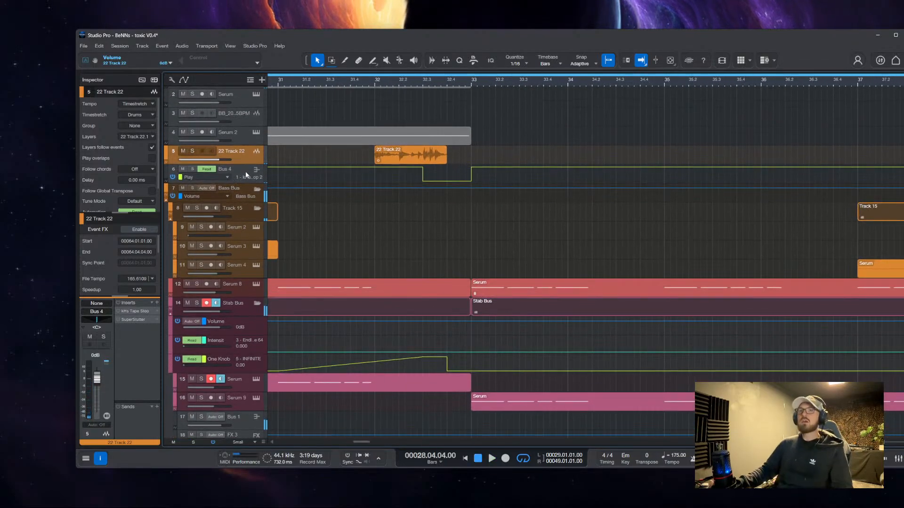
pyautogui.click(246, 174)
pyautogui.click(156, 311)
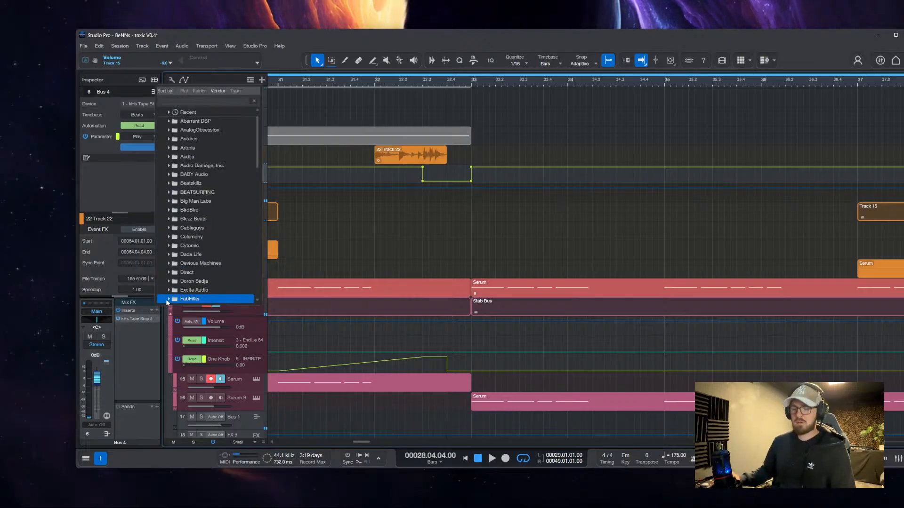
pyautogui.press('Return')
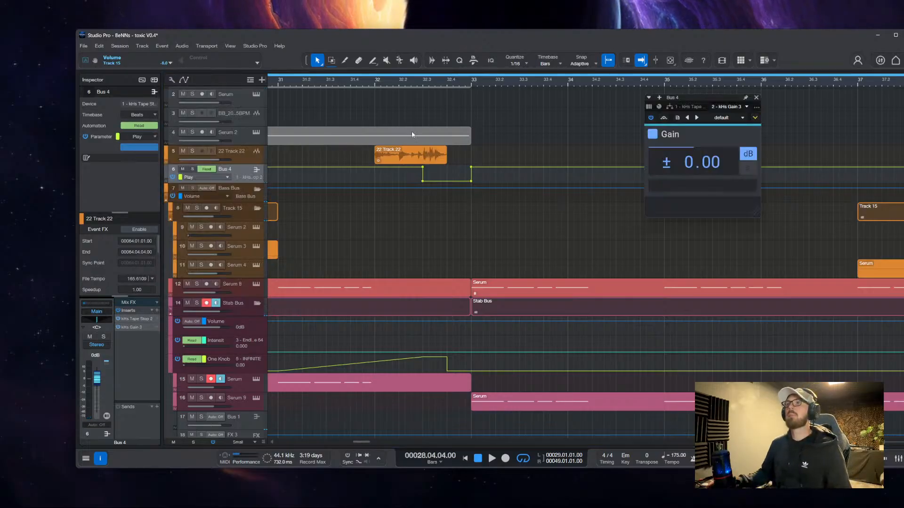
pyautogui.click(747, 168)
# Automate the Bus 4 gain to drop to its minimum from halfway through the last beat of bar 32 until bar 33
pyautogui.scroll(8, 452, 188)
pyautogui.scroll(3, 344, 188)
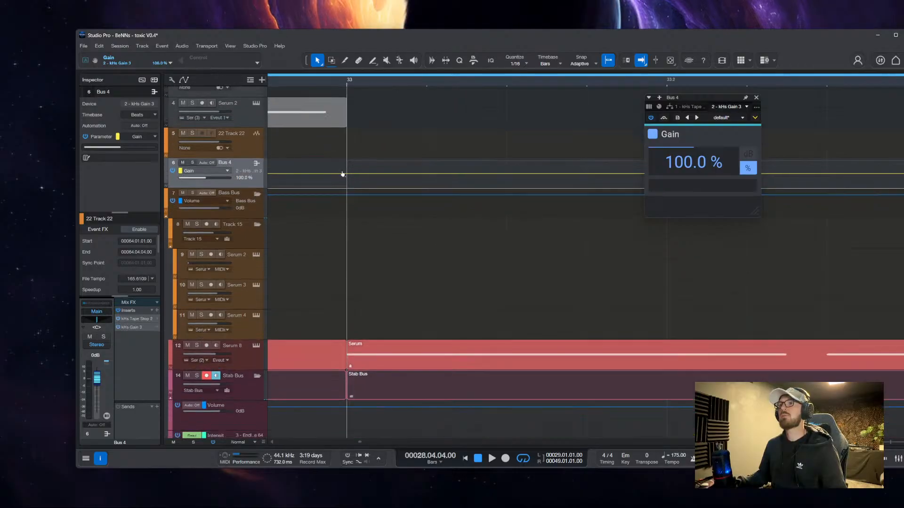
pyautogui.click(351, 186)
pyautogui.scroll(-3, 451, 189)
pyautogui.scroll(1, 474, 192)
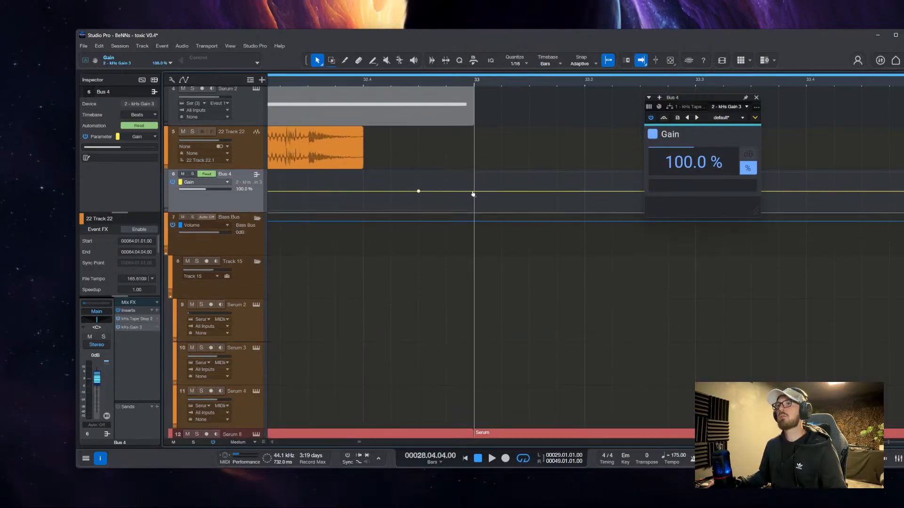
pyautogui.click(473, 192)
pyautogui.moveTo(454, 186); pyautogui.dragTo(454, 202)
# Extend the Bus 4 gain dip to half a beat past bar 33 and close the Gain plug-in
pyautogui.click(584, 191)
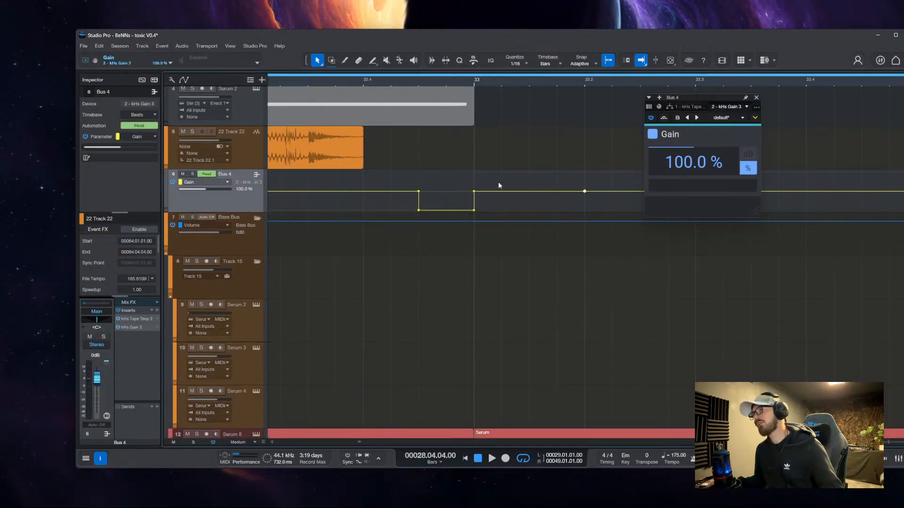
pyautogui.moveTo(475, 195); pyautogui.dragTo(535, 229)
pyautogui.moveTo(584, 191); pyautogui.dragTo(527, 194)
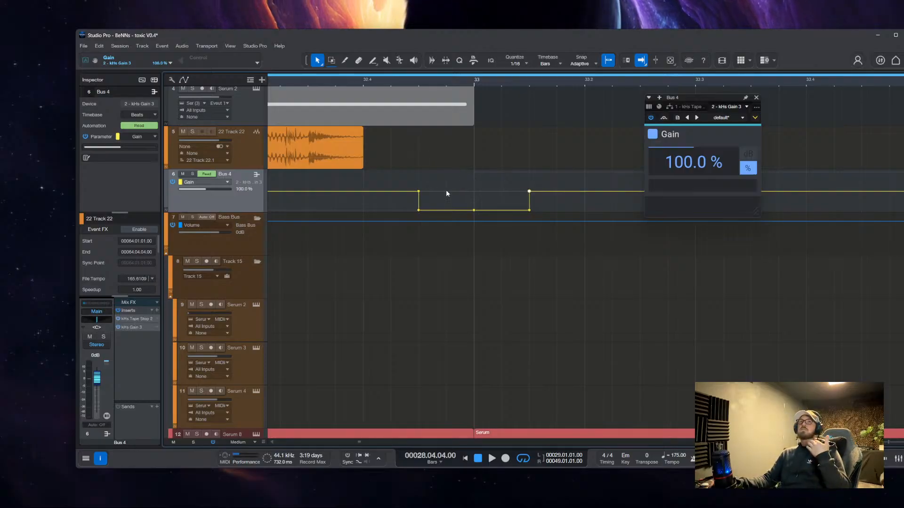
pyautogui.hscroll(-3, 380, 199)
pyautogui.scroll(3, 539, 266)
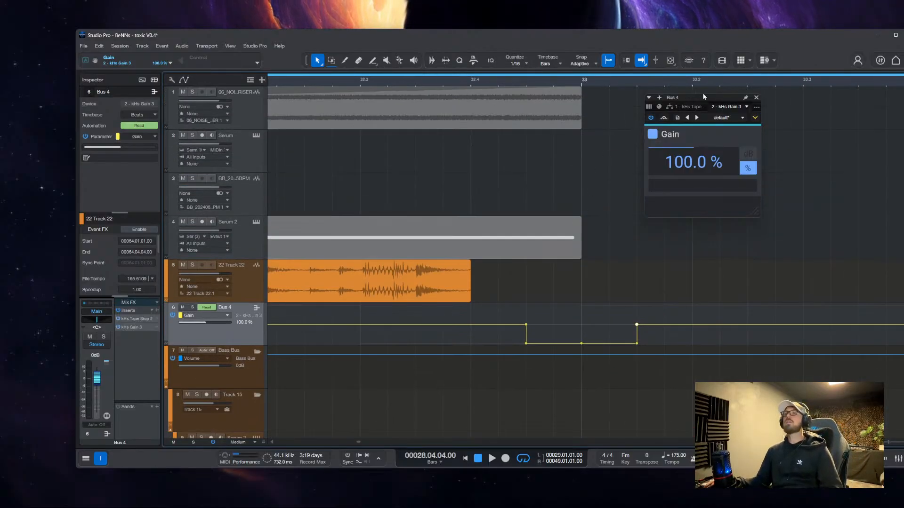
pyautogui.click(754, 97)
# Look over the synth, reese and drum tracks around the transition into bar 33
pyautogui.scroll(-3, 512, 206)
pyautogui.scroll(-2, 502, 189)
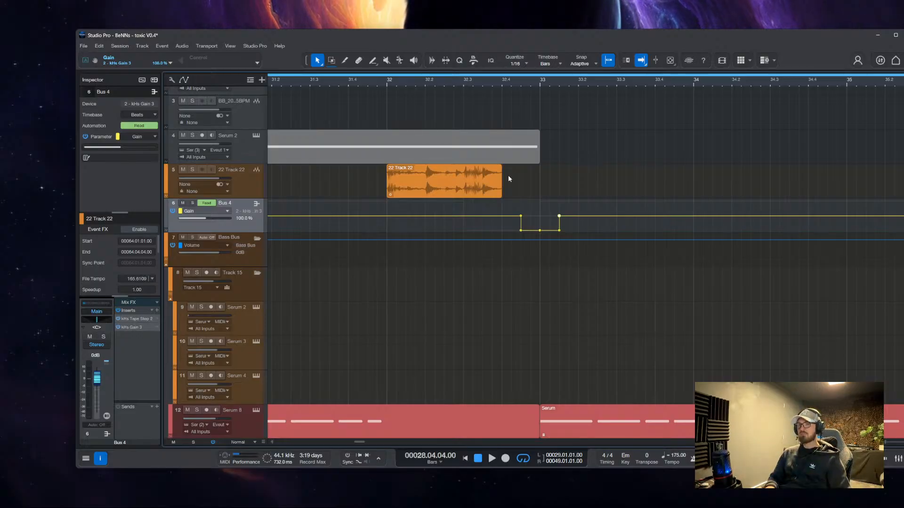
pyautogui.scroll(-10, 507, 175)
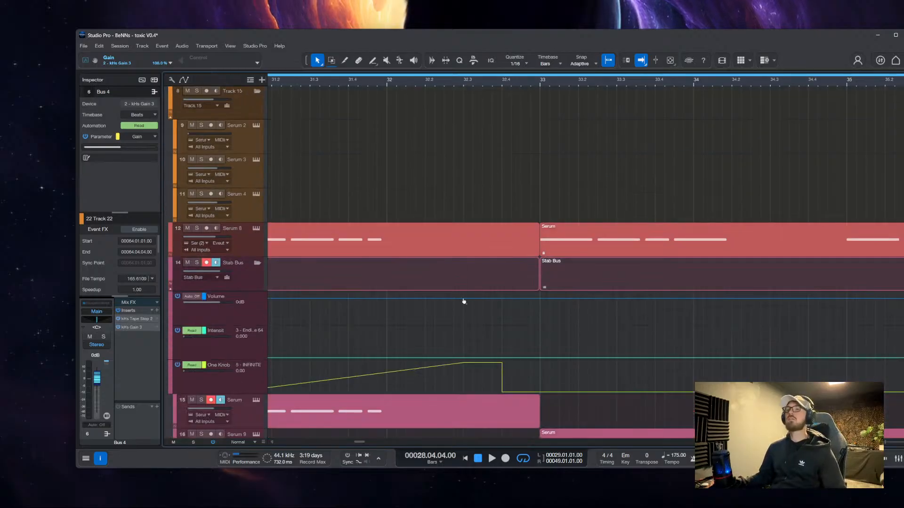
pyautogui.hscroll(-2, 390, 358)
pyautogui.scroll(-5, 555, 308)
pyautogui.scroll(-6, 418, 317)
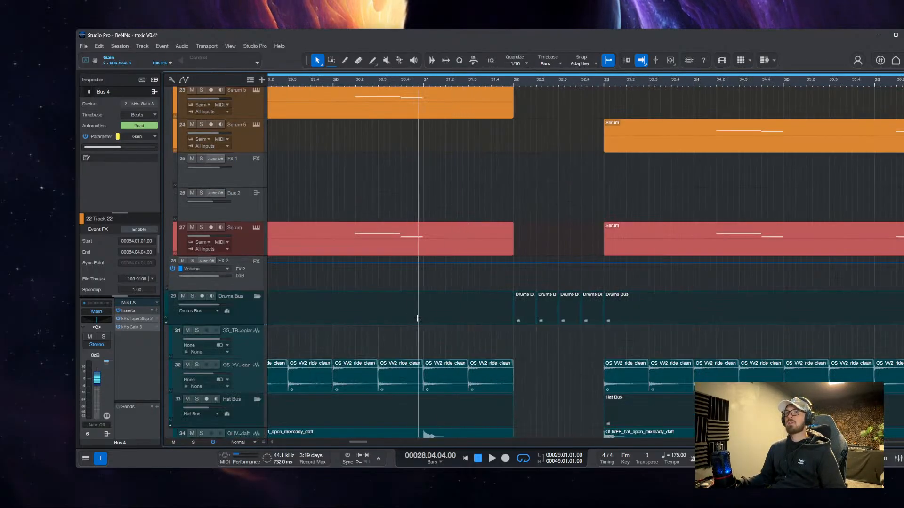
pyautogui.hscroll(-3, 395, 312)
pyautogui.scroll(2, 494, 335)
pyautogui.scroll(12, 498, 336)
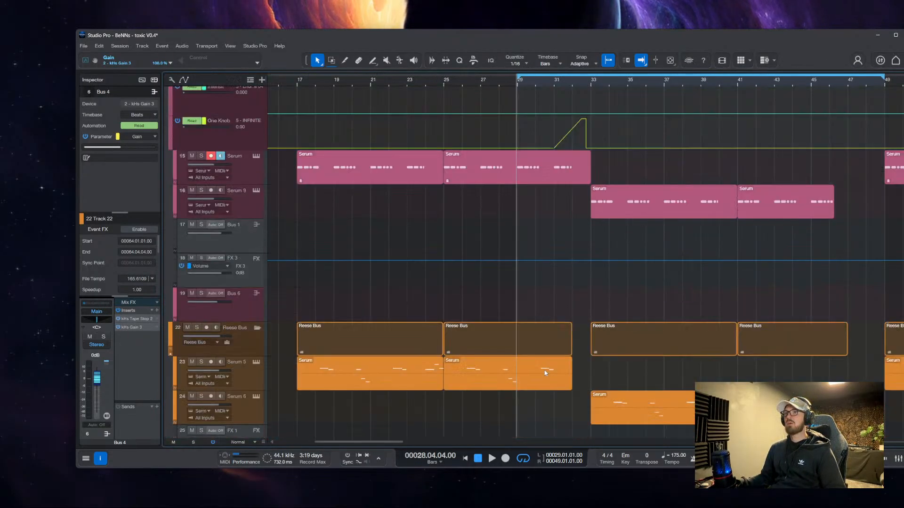
pyautogui.scroll(4, 528, 305)
pyautogui.scroll(5, 465, 294)
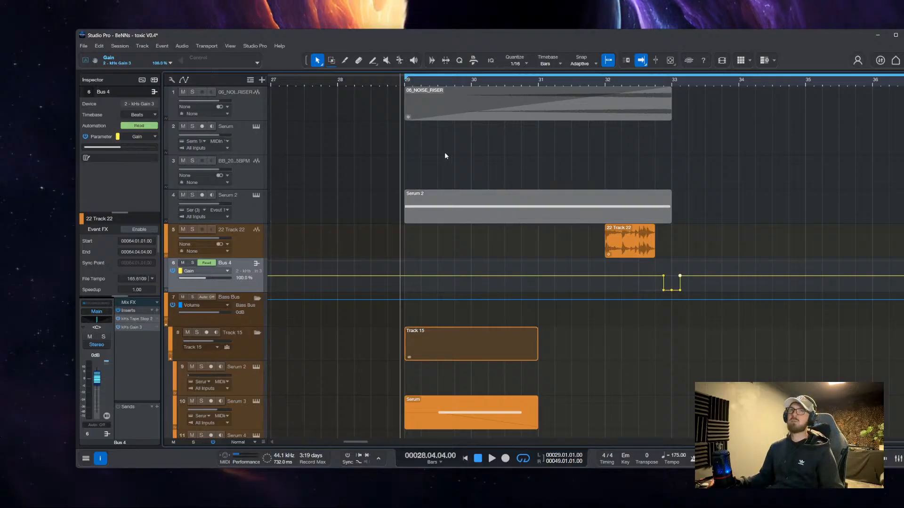
# Play the transition from just before bar 29 past bar 33 to check the Bus 4 gain dip
pyautogui.press('space')
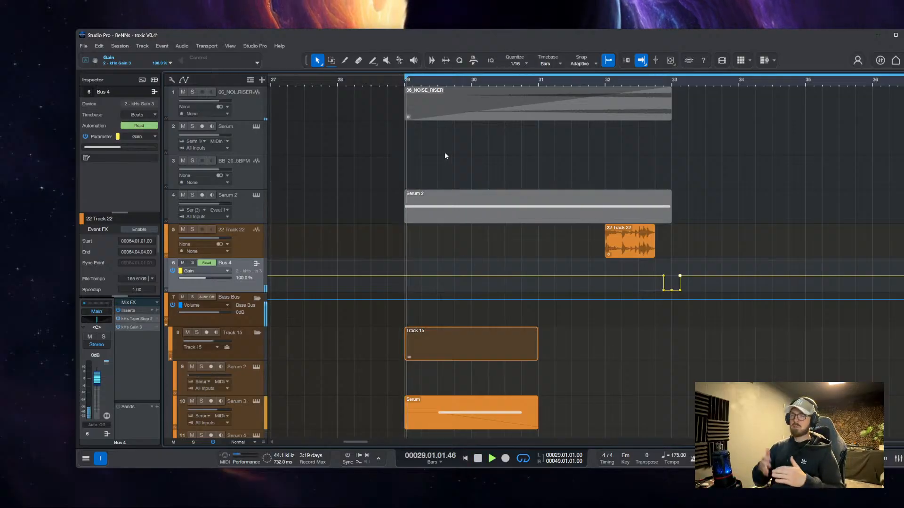
pyautogui.scroll(-3, 527, 202)
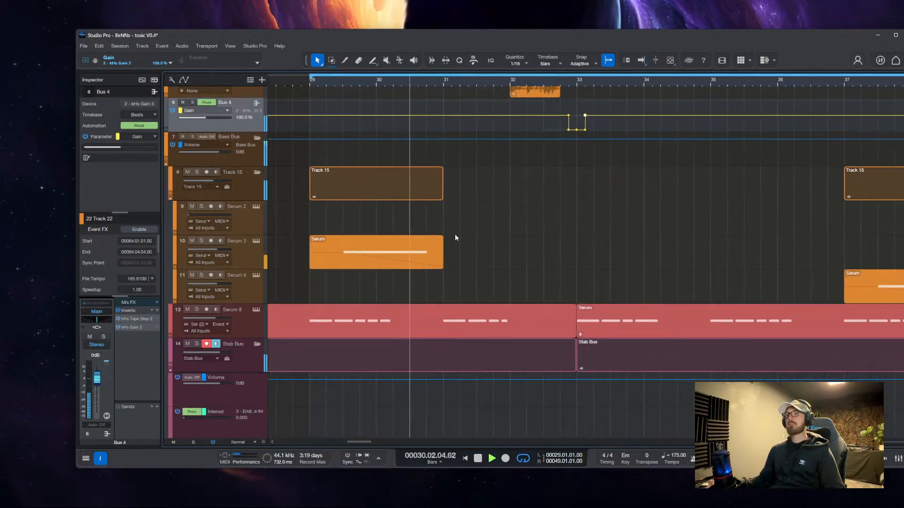
pyautogui.scroll(2, 436, 251)
pyautogui.scroll(-2, 500, 284)
pyautogui.scroll(3, 531, 306)
pyautogui.scroll(-2, 531, 308)
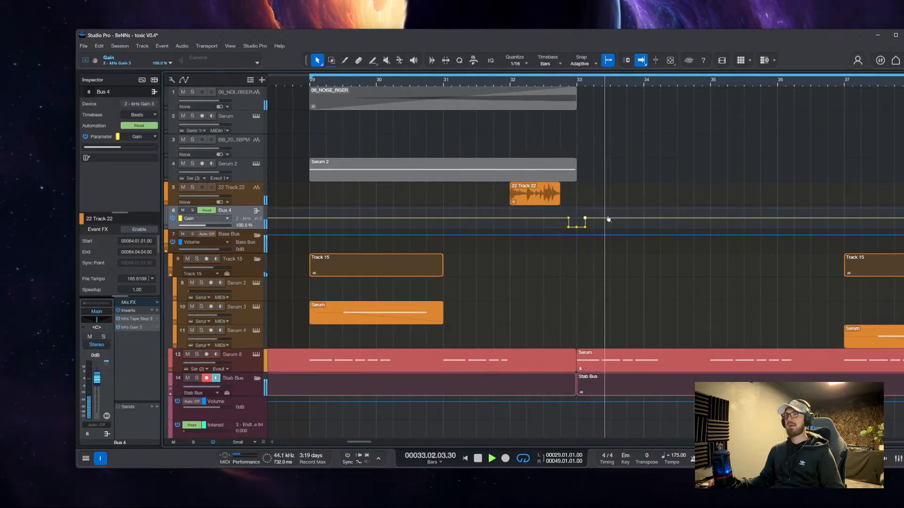
pyautogui.scroll(2, 558, 294)
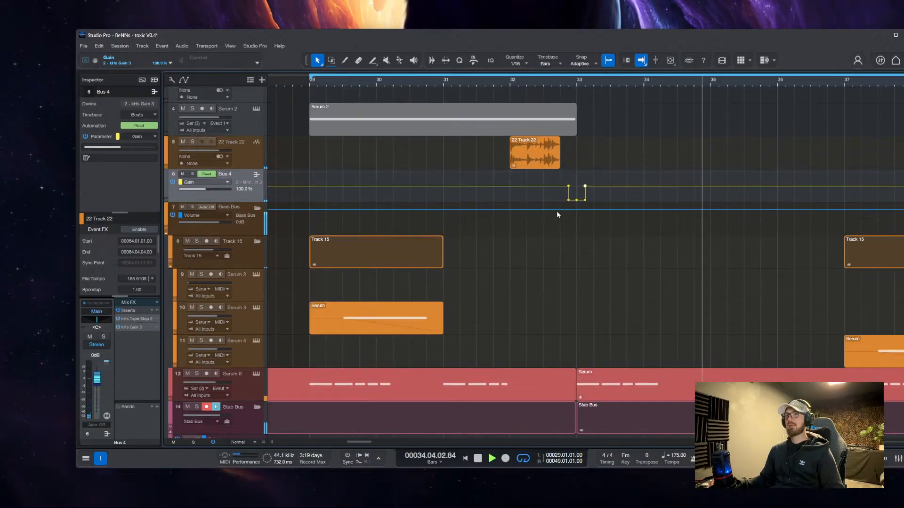
pyautogui.scroll(-2, 545, 222)
pyautogui.press('space')
# Duplicate bars 17 to 49 of Serum 2, 22 Track 22 and Bus 4, including the gain automation, to start at bar 49
pyautogui.scroll(-4, 536, 302)
pyautogui.scroll(-2, 535, 227)
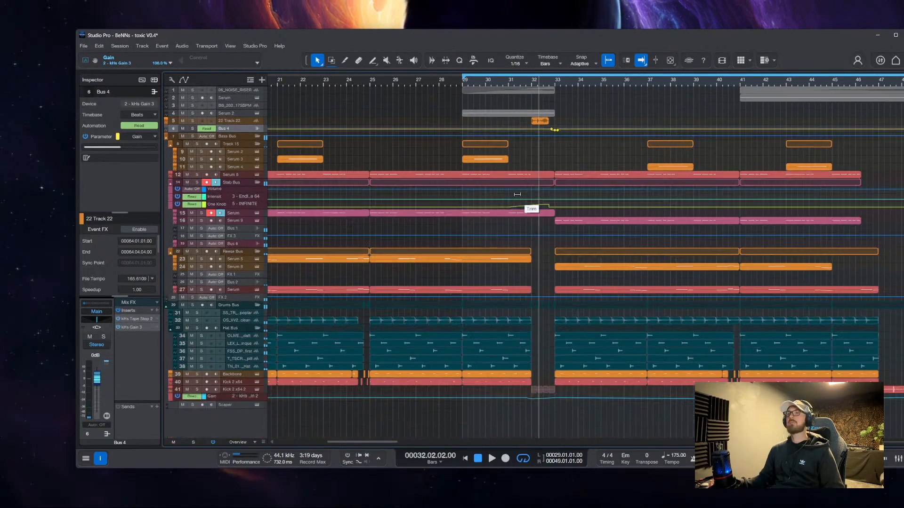
pyautogui.scroll(-5, 500, 247)
pyautogui.hscroll(1, 490, 240)
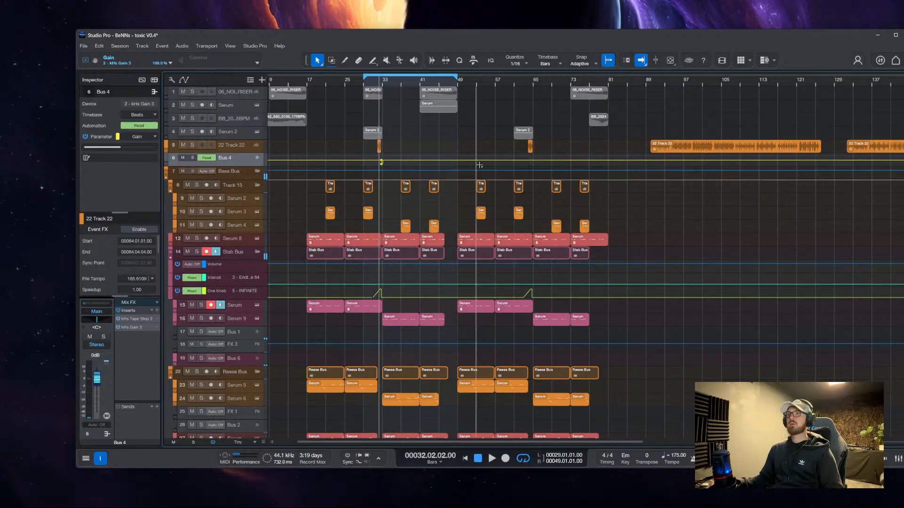
pyautogui.scroll(3, 398, 168)
pyautogui.click(485, 132)
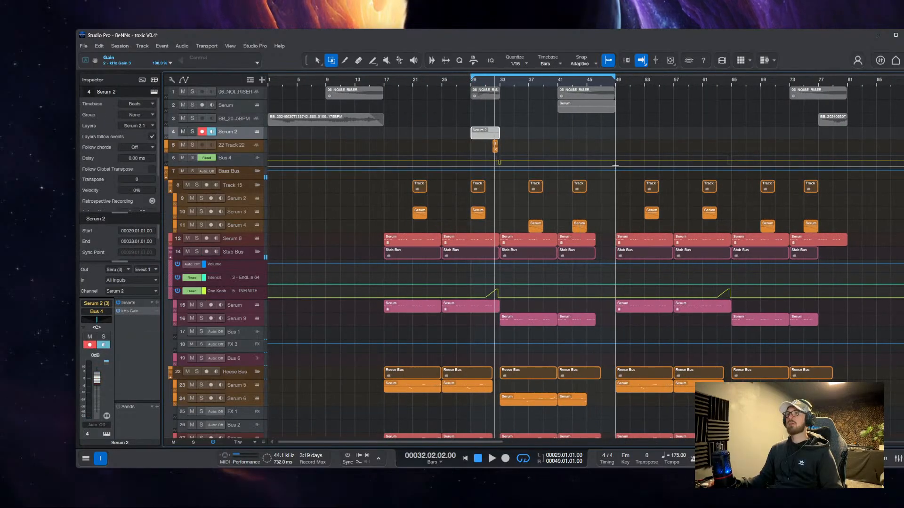
pyautogui.moveTo(615, 163); pyautogui.dragTo(385, 137)
pyautogui.press('d')
# Open the Serum event from bar 25 on track 27 in the note editor and examine the adjoining D#2 and C2 notes in bar 26
pyautogui.scroll(-5, 476, 233)
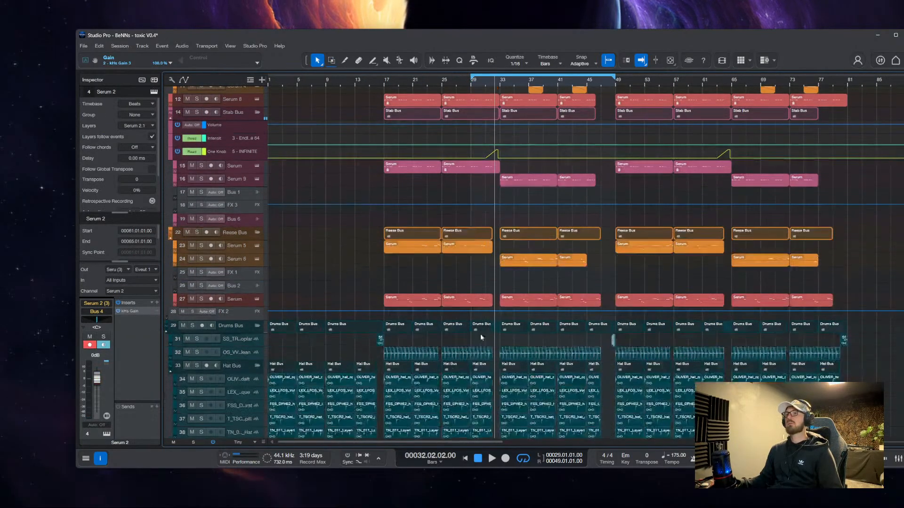
pyautogui.scroll(6, 481, 334)
pyautogui.scroll(-4, 497, 206)
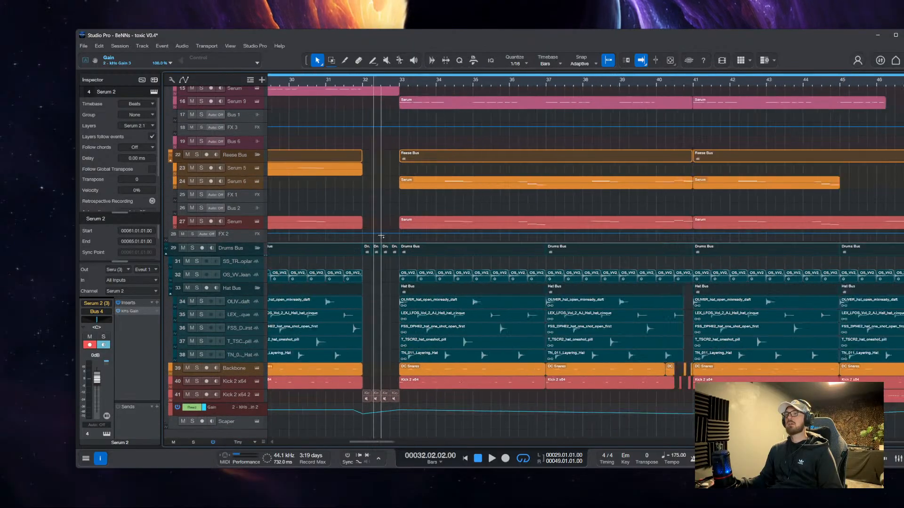
pyautogui.doubleClick(503, 219)
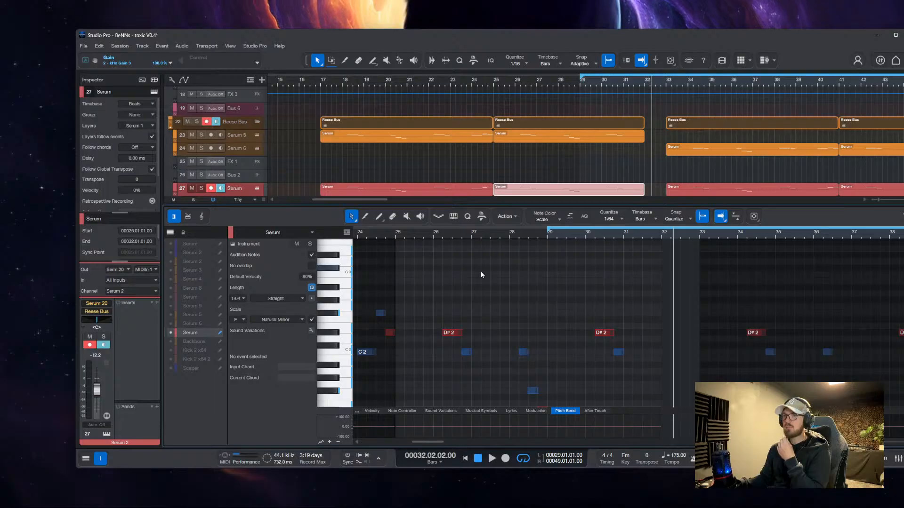
pyautogui.scroll(6, 471, 332)
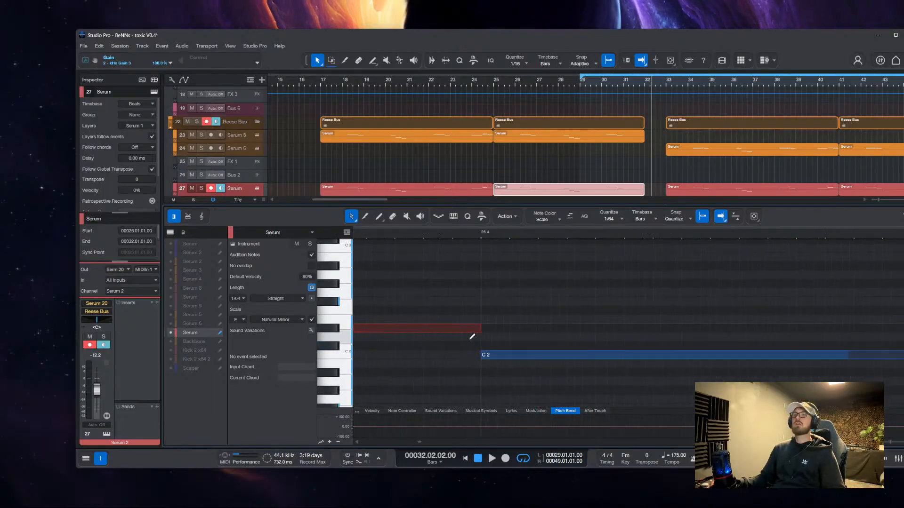
pyautogui.moveTo(464, 262); pyautogui.dragTo(517, 318)
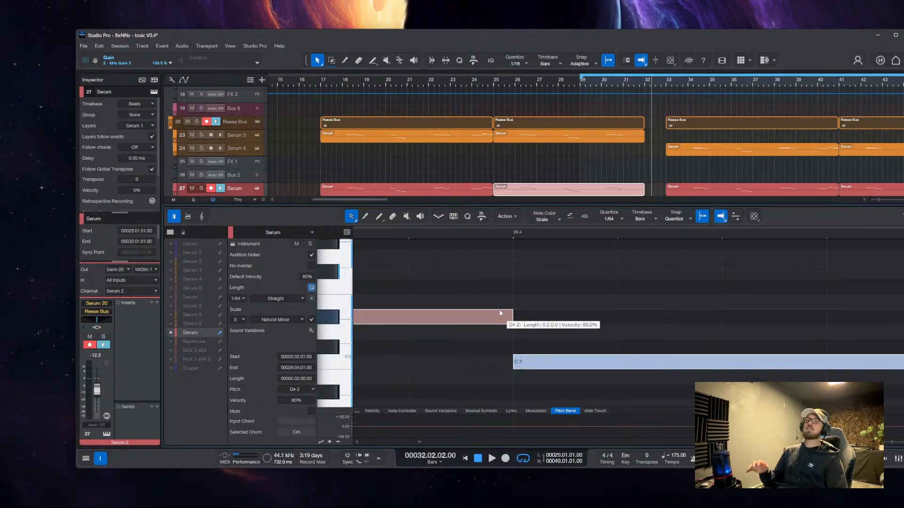
pyautogui.scroll(-8, 481, 272)
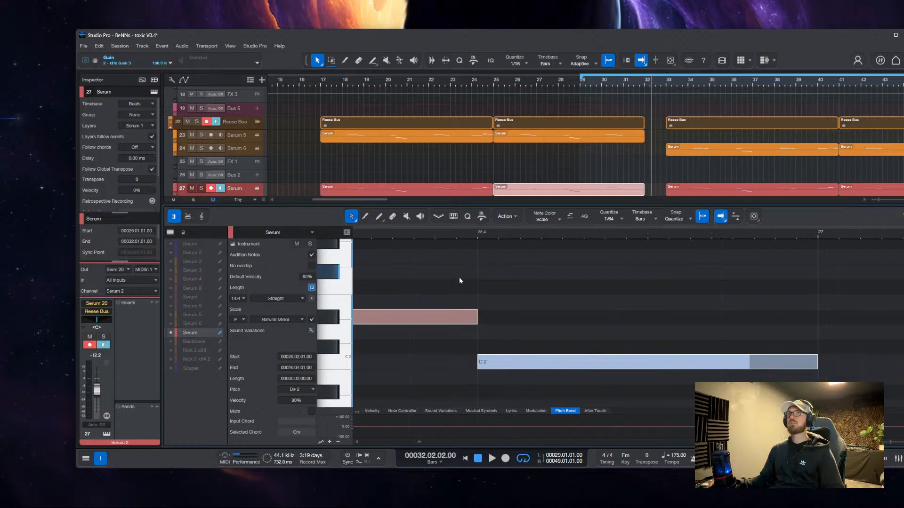
pyautogui.scroll(-6, 492, 313)
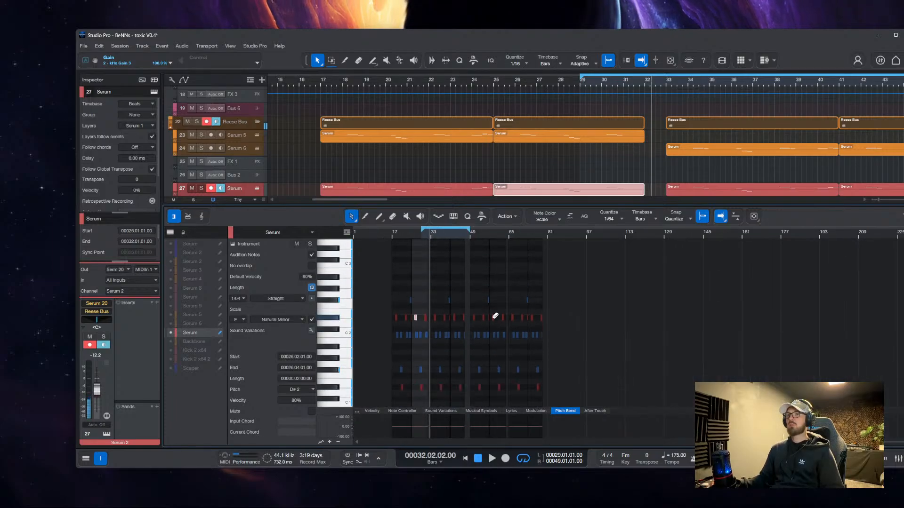
# Select all notes on track 27 Serum, shorten their ends so the one-beat notes last 0.00.03.75, and close the note editor
pyautogui.moveTo(634, 278); pyautogui.dragTo(307, 379)
pyautogui.scroll(10, 478, 323)
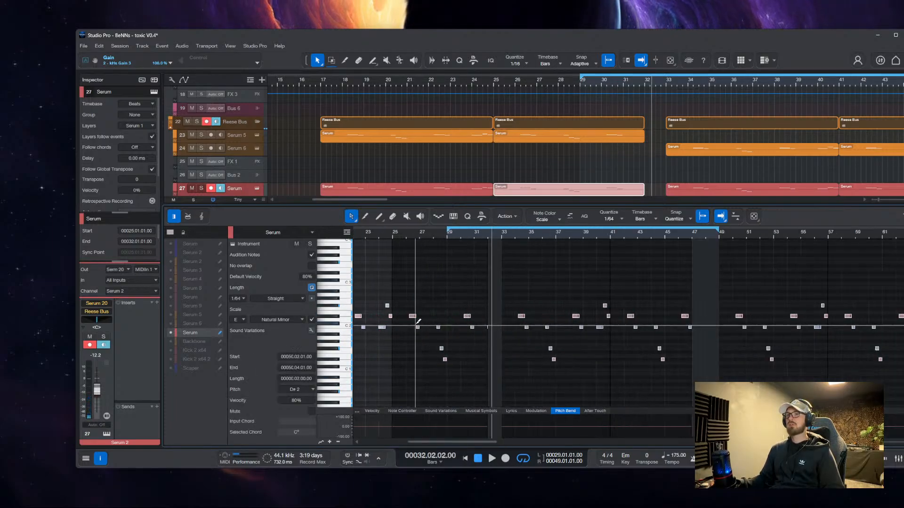
pyautogui.scroll(4, 501, 234)
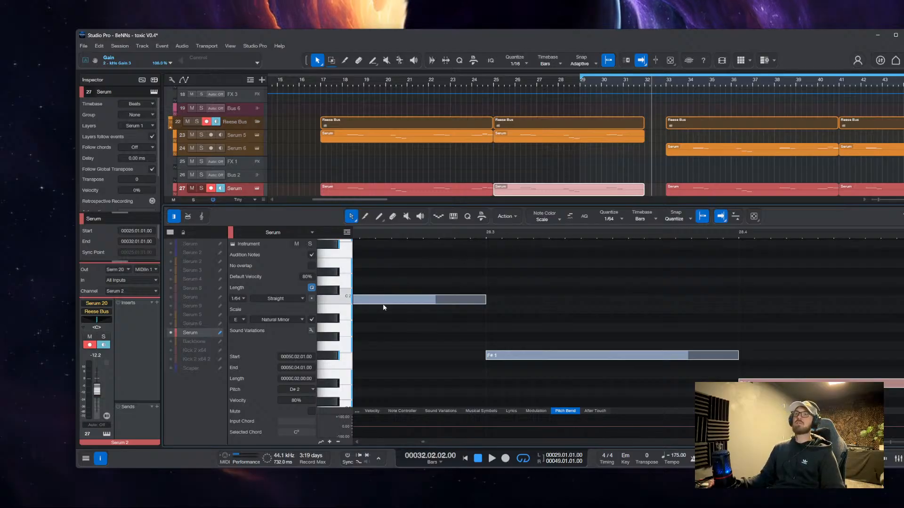
pyautogui.moveTo(486, 300); pyautogui.dragTo(476, 302)
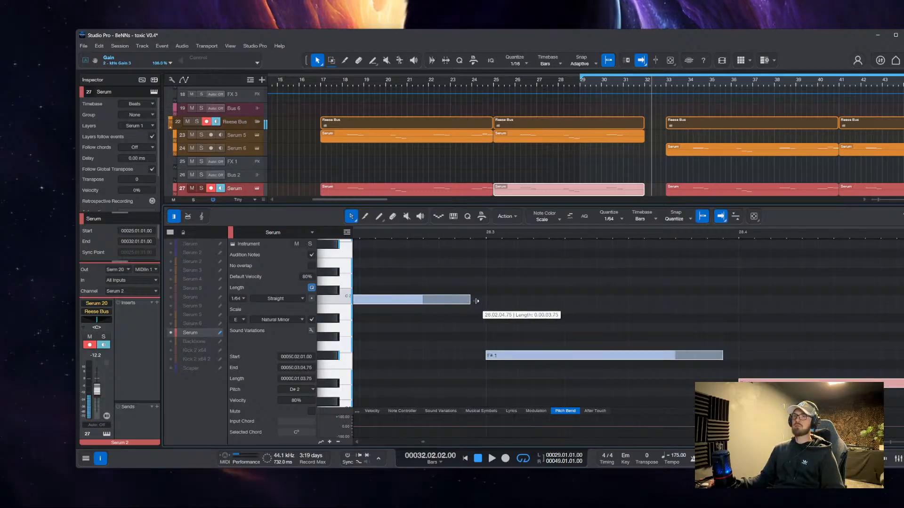
pyautogui.scroll(-8, 492, 320)
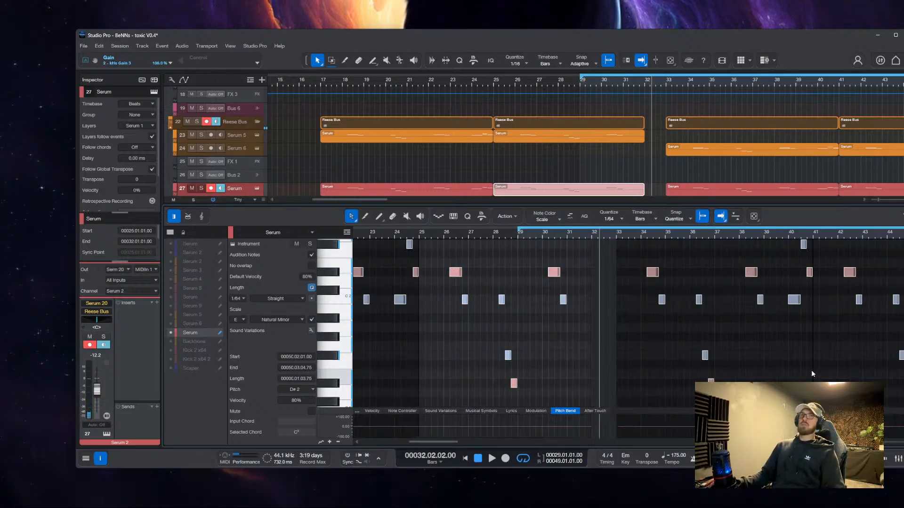
pyautogui.press('F2')
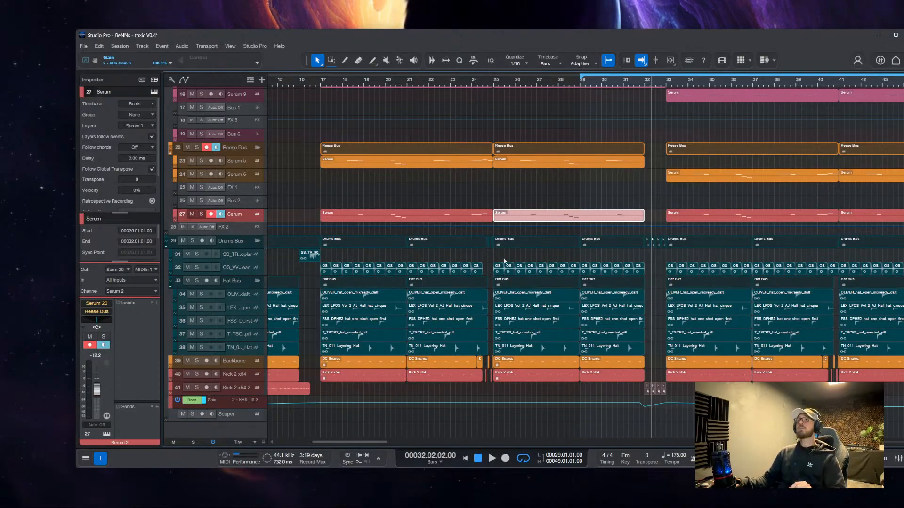
# Set the loop to the bar 17 to 25 events of Serum 5 and track 27 Serum and play it
pyautogui.scroll(5, 505, 262)
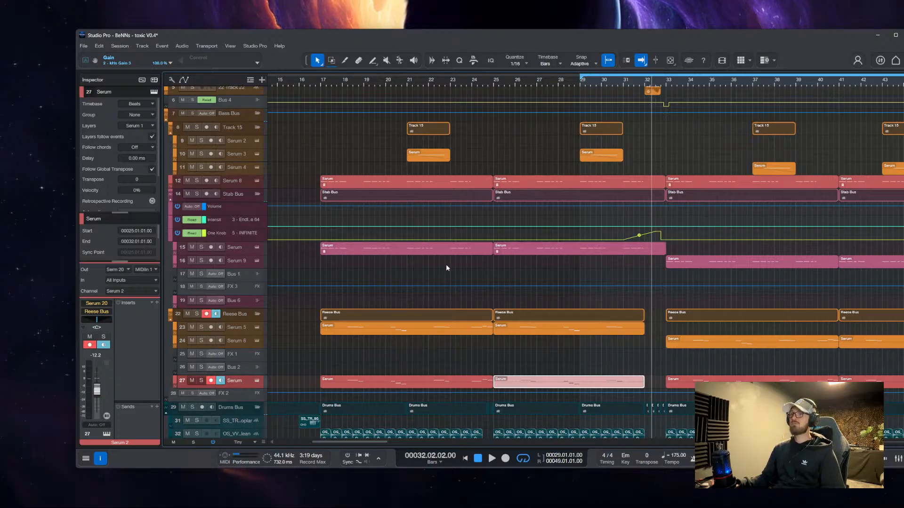
pyautogui.moveTo(360, 295); pyautogui.dragTo(440, 375)
pyautogui.press('p')
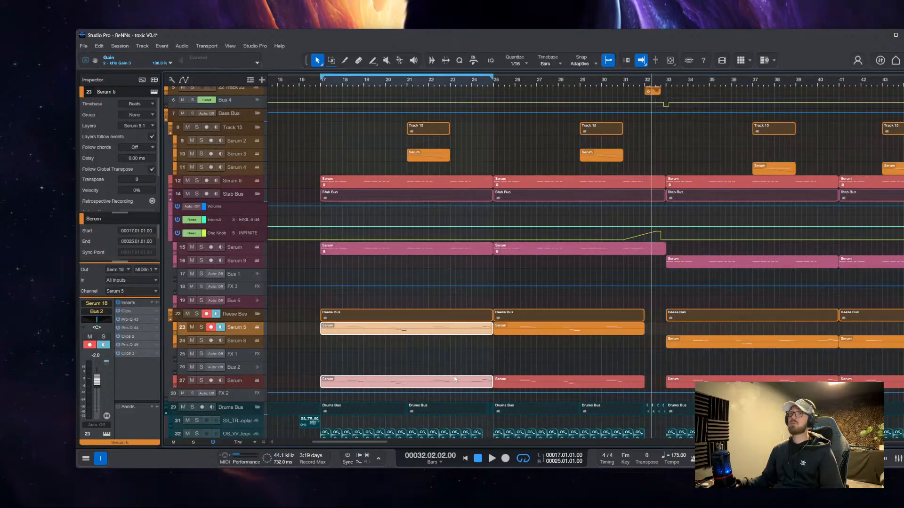
pyautogui.press('l')
pyautogui.press('space')
pyautogui.scroll(5, 317, 335)
pyautogui.scroll(-5, 317, 335)
pyautogui.press('f')
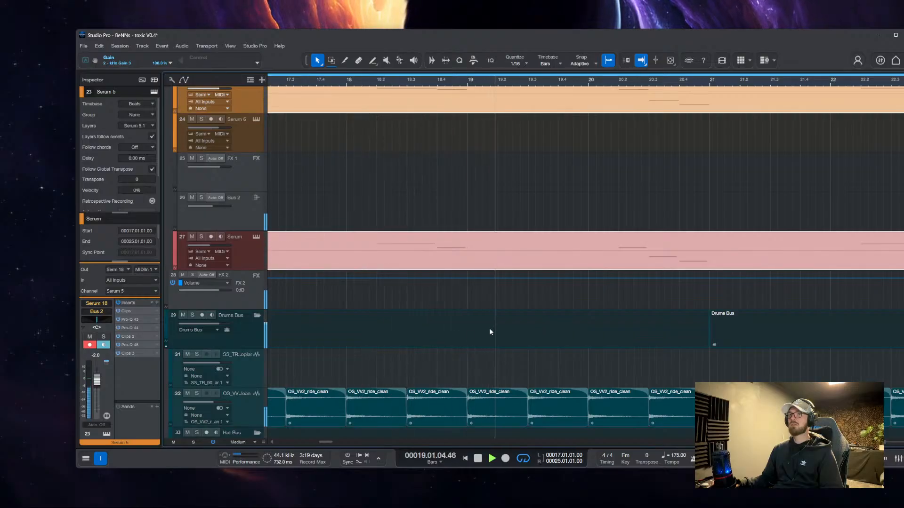
pyautogui.scroll(-4, 489, 328)
pyautogui.scroll(5, 512, 360)
pyautogui.scroll(4, 512, 360)
pyautogui.scroll(-4, 450, 368)
pyautogui.press('f')
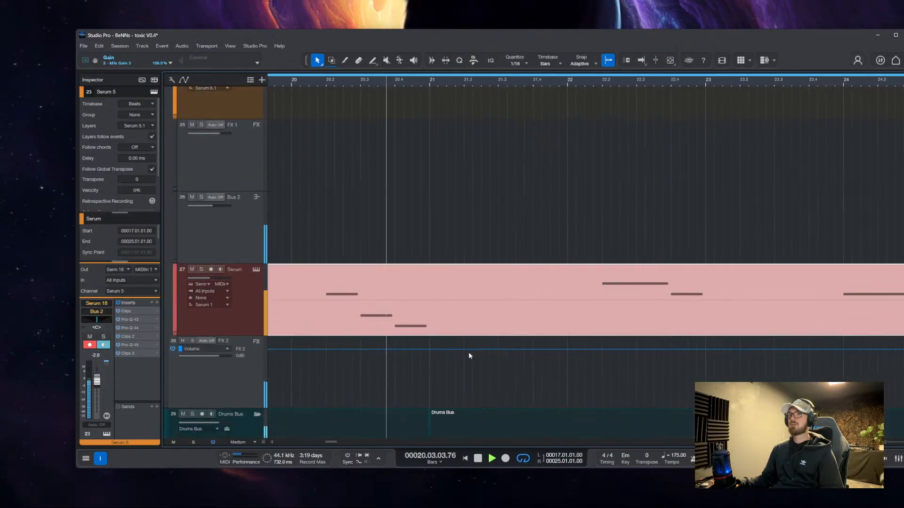
pyautogui.scroll(3, 467, 356)
# Compare the note ends of Serum 5 with those of track 27 Serum in the note editor, close it and stop playback
pyautogui.doubleClick(405, 171)
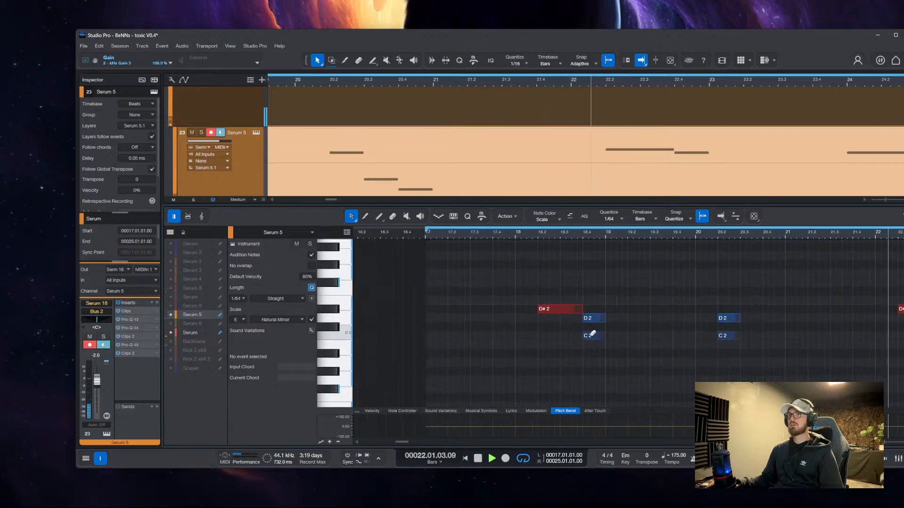
pyautogui.scroll(-6, 572, 339)
pyautogui.scroll(-4, 571, 325)
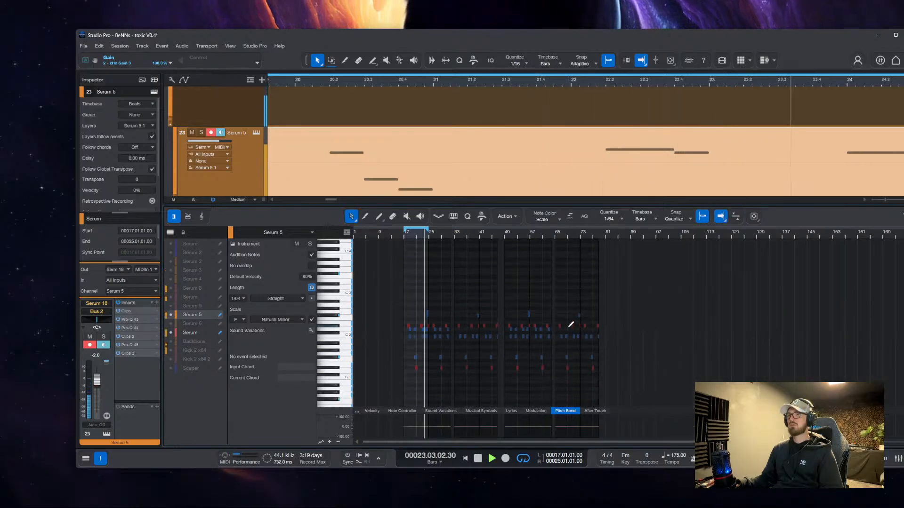
pyautogui.hotkey('ctrl', 'a')
pyautogui.scroll(5, 420, 330)
pyautogui.scroll(10, 421, 330)
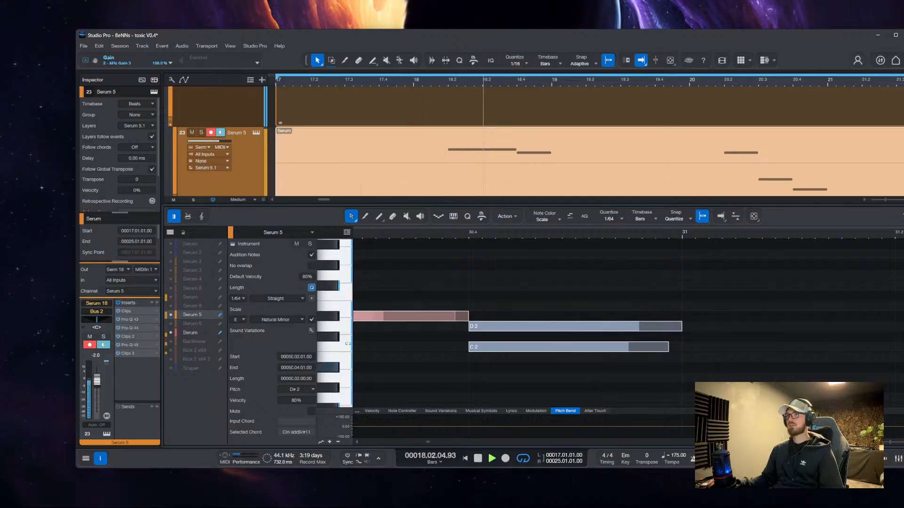
pyautogui.press('F2')
pyautogui.scroll(-10, 531, 257)
pyautogui.press('space')
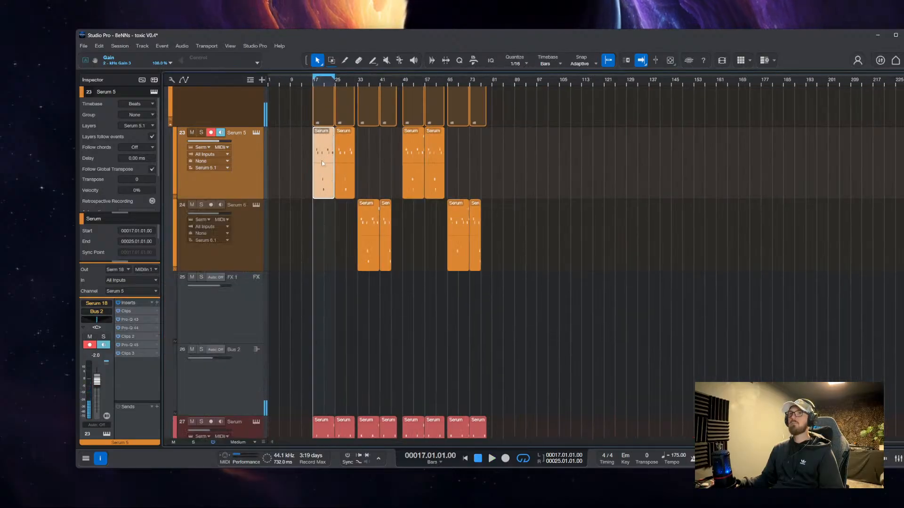
# Select all events on the Serum 5 and Serum 6 tracks and open them together in the note editor
pyautogui.scroll(4, 329, 173)
pyautogui.click(328, 173)
pyautogui.scroll(-4, 322, 176)
pyautogui.scroll(-1, 321, 177)
pyautogui.moveTo(717, 265); pyautogui.dragTo(348, 150)
pyautogui.doubleClick(352, 175)
pyautogui.scroll(-10, 416, 231)
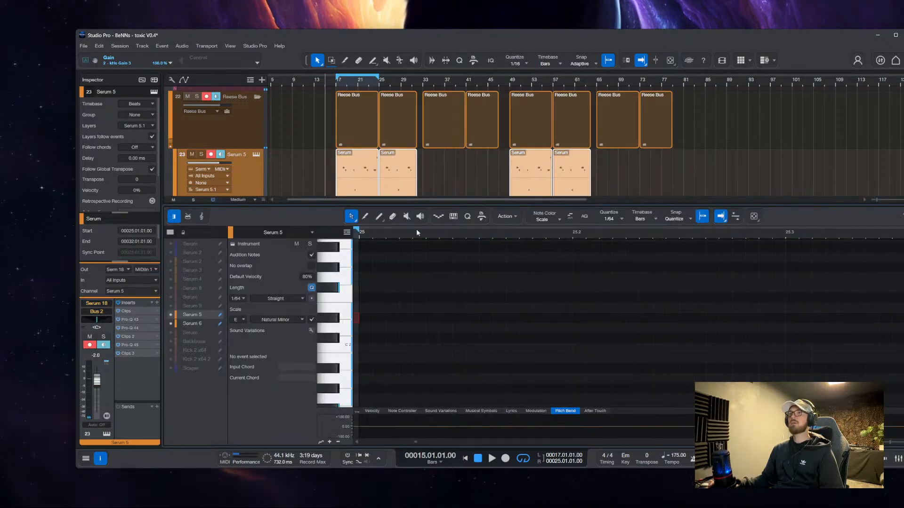
# Select all Serum 5 and Serum 6 notes, shorten their ends so the two-beat D#2 notes last 0.01.03.75, and close the note editor
pyautogui.scroll(-6, 476, 273)
pyautogui.moveTo(599, 263); pyautogui.dragTo(373, 364)
pyautogui.scroll(8, 387, 301)
pyautogui.scroll(3, 496, 289)
pyautogui.scroll(7, 542, 294)
pyautogui.scroll(3, 545, 278)
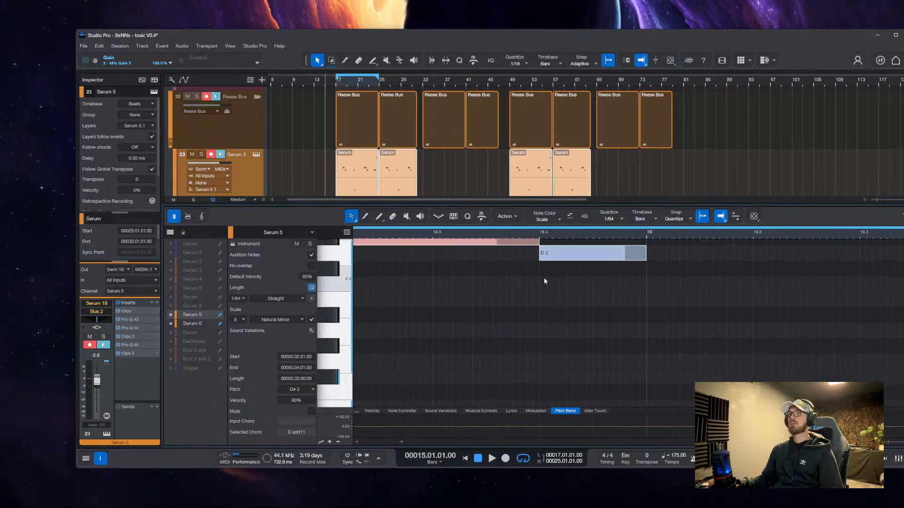
pyautogui.scroll(2, 544, 278)
pyautogui.moveTo(538, 285); pyautogui.dragTo(532, 287)
pyautogui.scroll(-8, 532, 287)
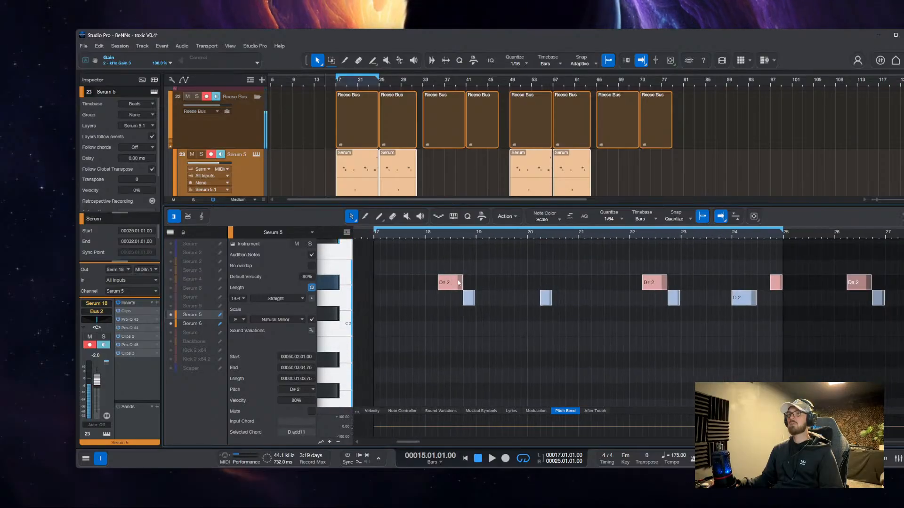
pyautogui.scroll(-4, 461, 297)
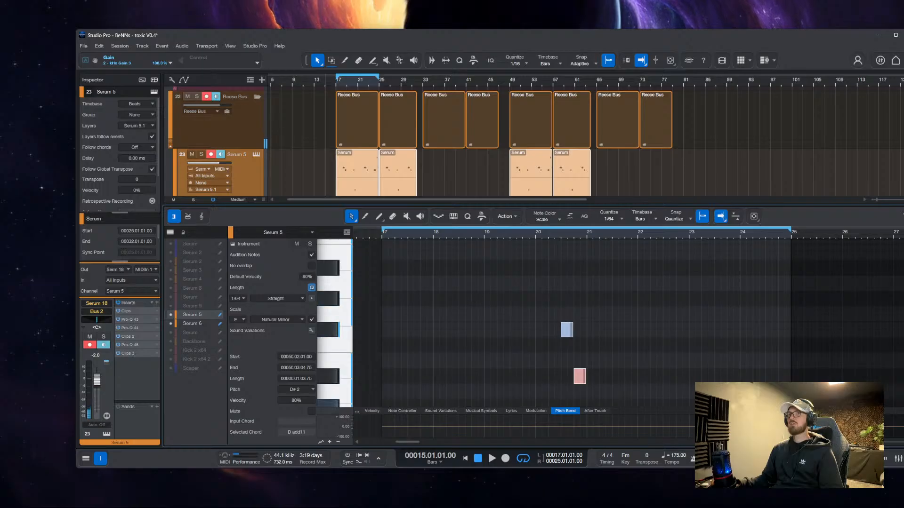
pyautogui.press('F2')
# Select the Serum 5 event at bar 17 and play the loop from there to check the shortened reese notes
pyautogui.scroll(6, 352, 278)
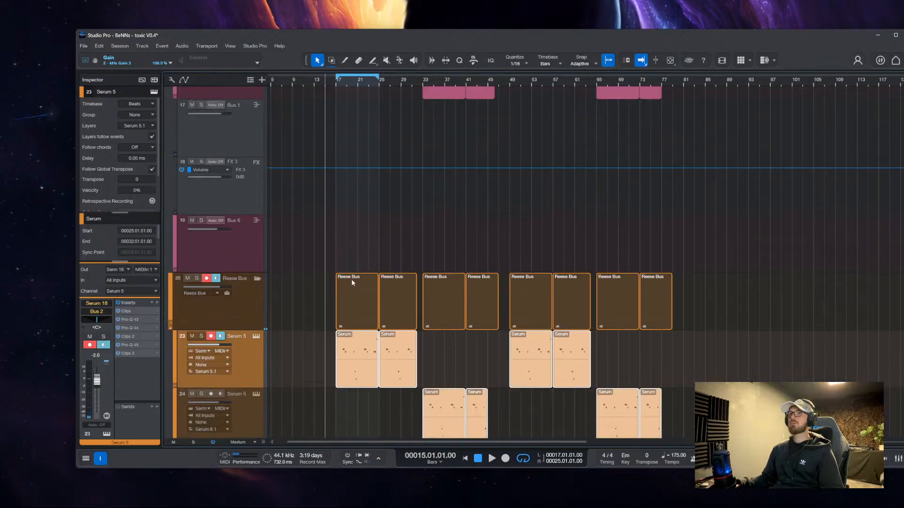
pyautogui.scroll(-3, 351, 282)
pyautogui.click(352, 321)
pyautogui.click(340, 267)
pyautogui.press('space')
pyautogui.scroll(6, 339, 266)
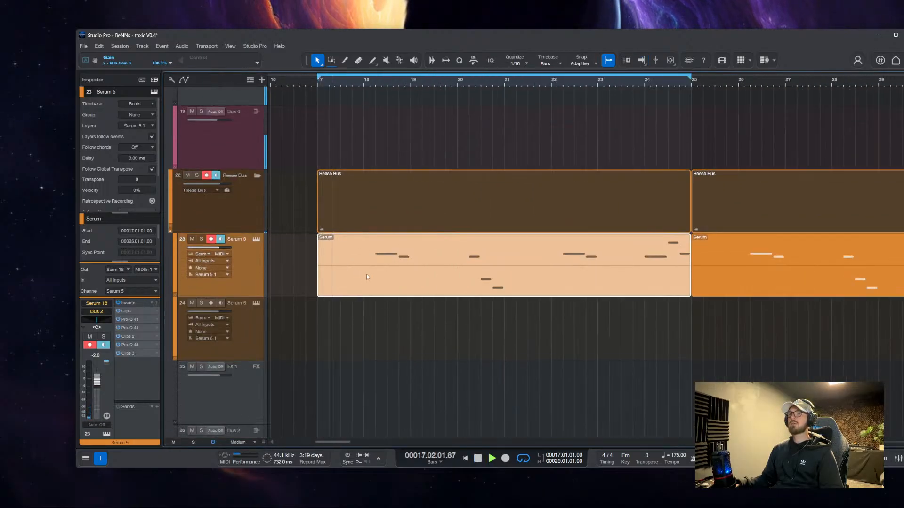
pyautogui.scroll(-4, 364, 286)
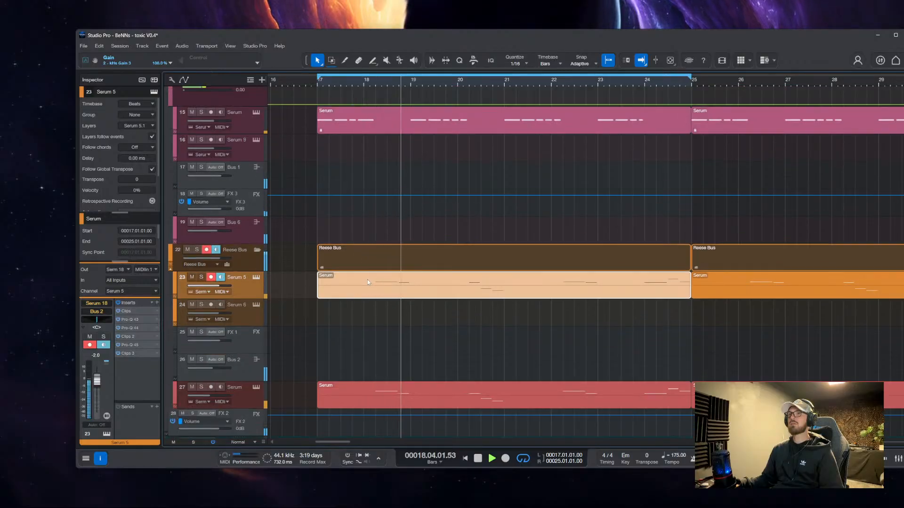
# Reopen Serum 5 in the note editor and select all its notes
pyautogui.press('F2')
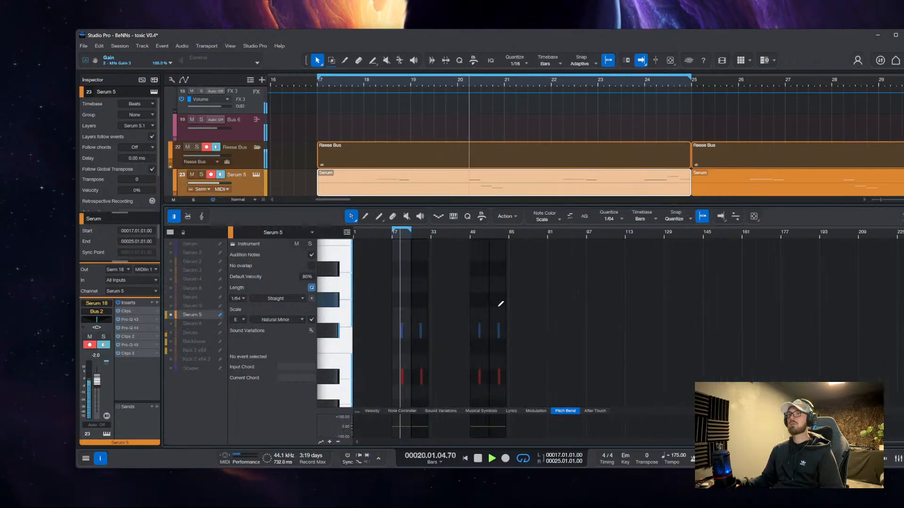
pyautogui.moveTo(547, 359); pyautogui.dragTo(365, 244)
pyautogui.scroll(6, 398, 284)
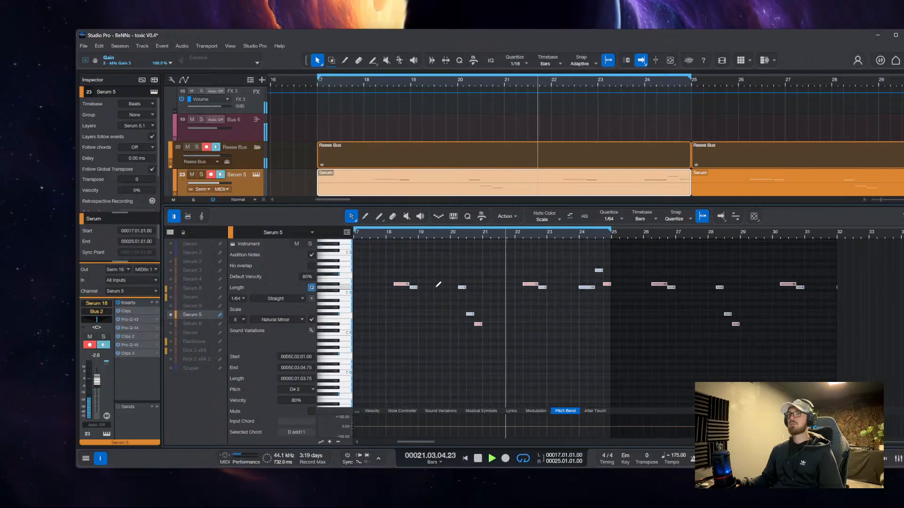
# Shorten the selected Serum 5 notes slightly so the D#2 note's length is 00000.01.03.50, and close the note editor
pyautogui.scroll(3, 440, 285)
pyautogui.scroll(5, 558, 290)
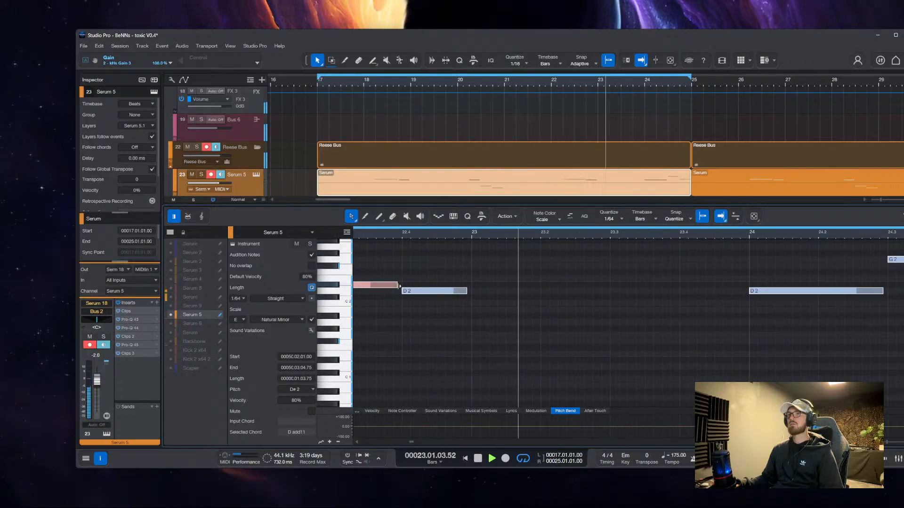
pyautogui.moveTo(397, 285); pyautogui.dragTo(395, 287)
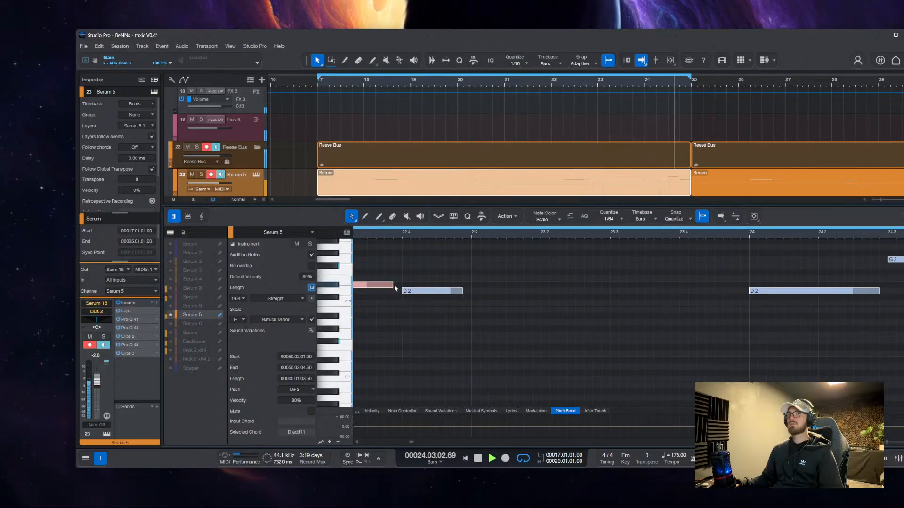
pyautogui.scroll(-8, 396, 287)
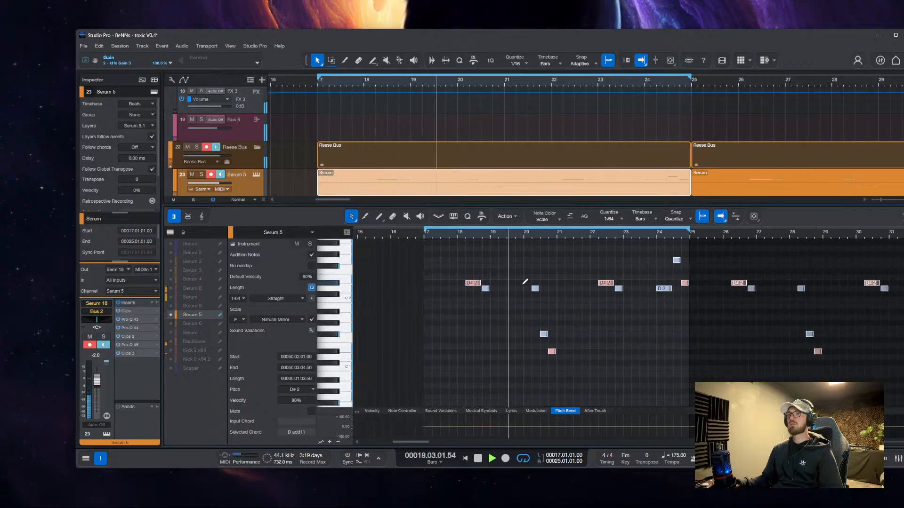
pyautogui.scroll(4, 522, 292)
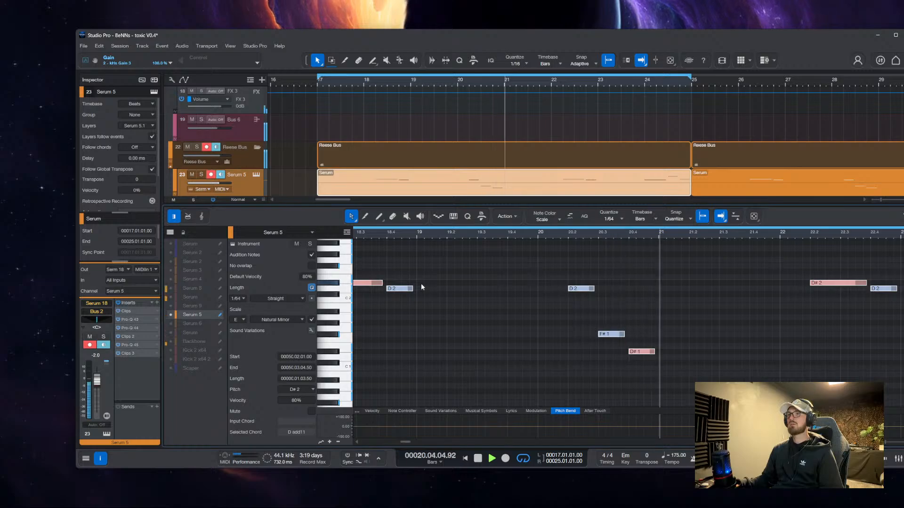
pyautogui.press('F2')
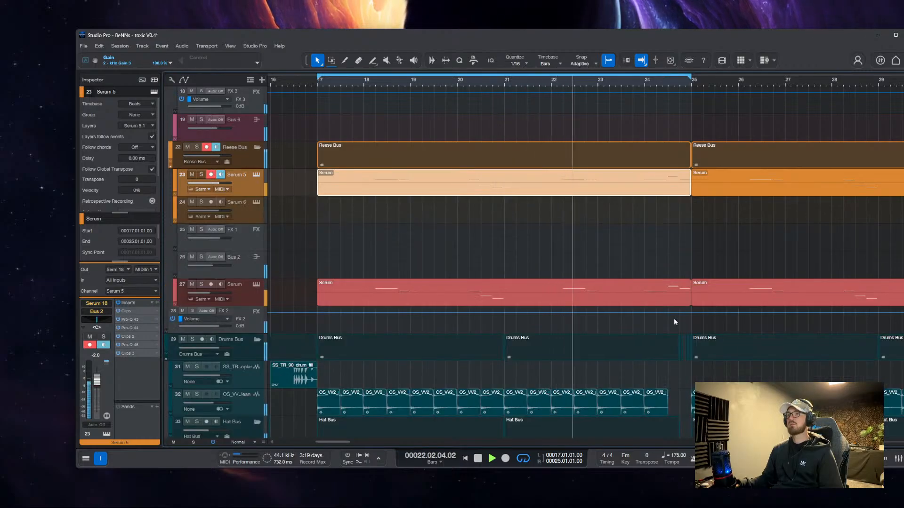
# Stop playback and open the Serum 8 clip at bar 17 for note editing
pyautogui.scroll(-8, 419, 258)
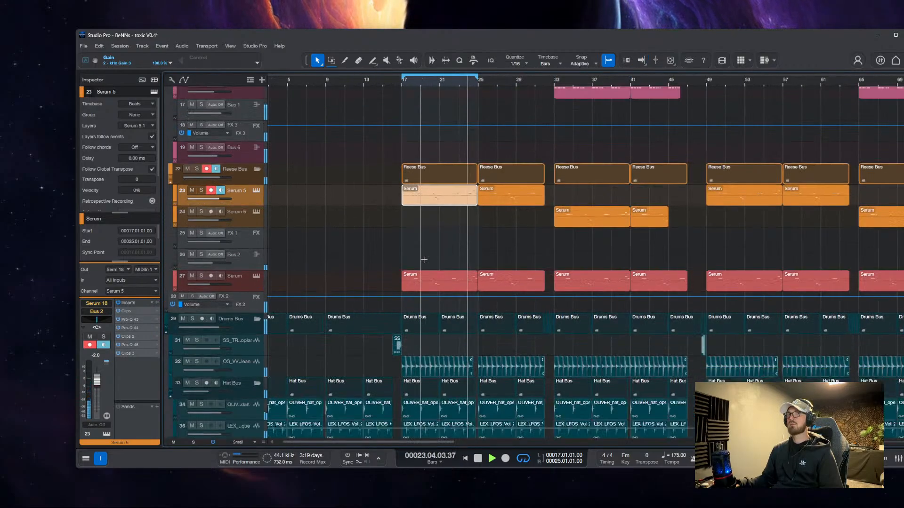
pyautogui.hscroll(3, 426, 258)
pyautogui.scroll(3, 452, 257)
pyautogui.press('space')
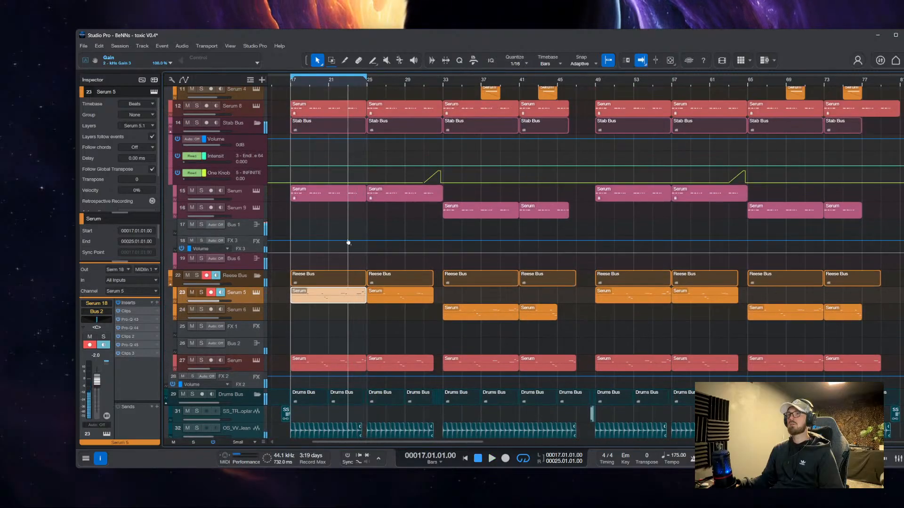
pyautogui.hscroll(-2, 363, 242)
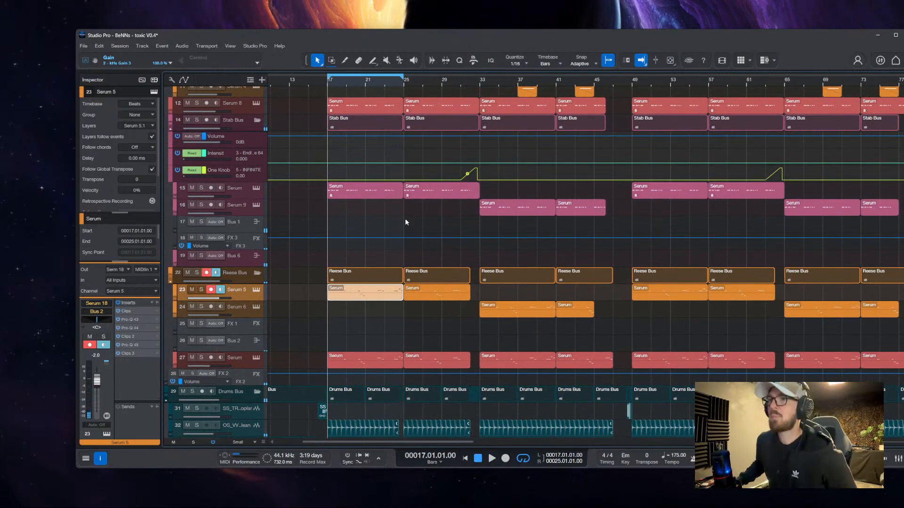
pyautogui.scroll(6, 377, 235)
pyautogui.scroll(-8, 345, 117)
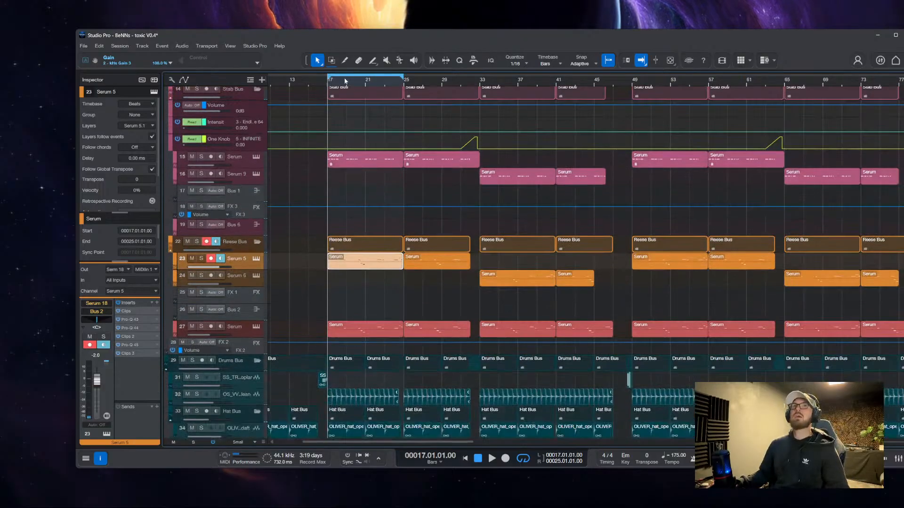
pyautogui.scroll(6, 362, 202)
pyautogui.scroll(6, 330, 202)
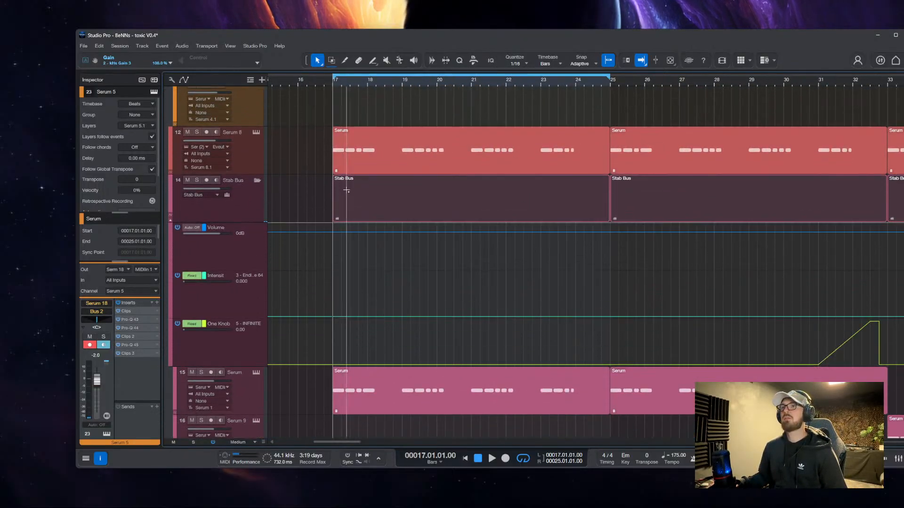
pyautogui.scroll(7, 343, 177)
pyautogui.doubleClick(347, 158)
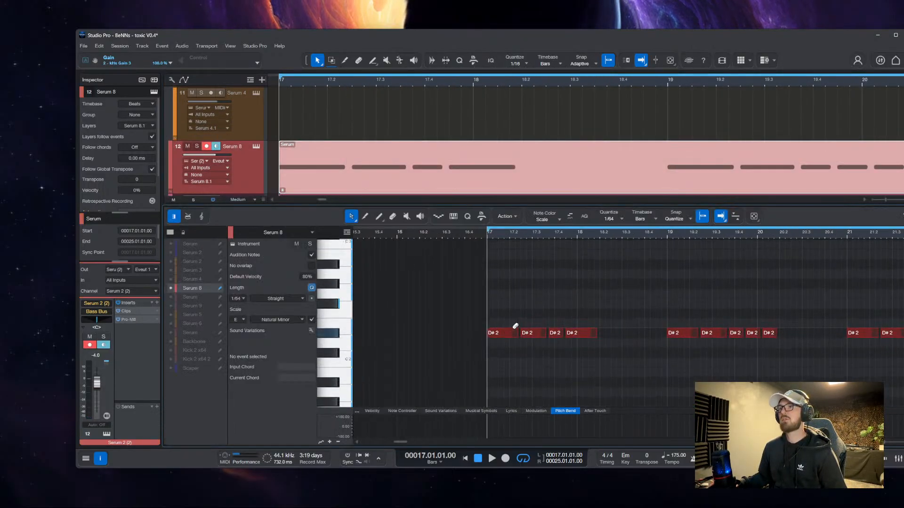
pyautogui.scroll(4, 515, 326)
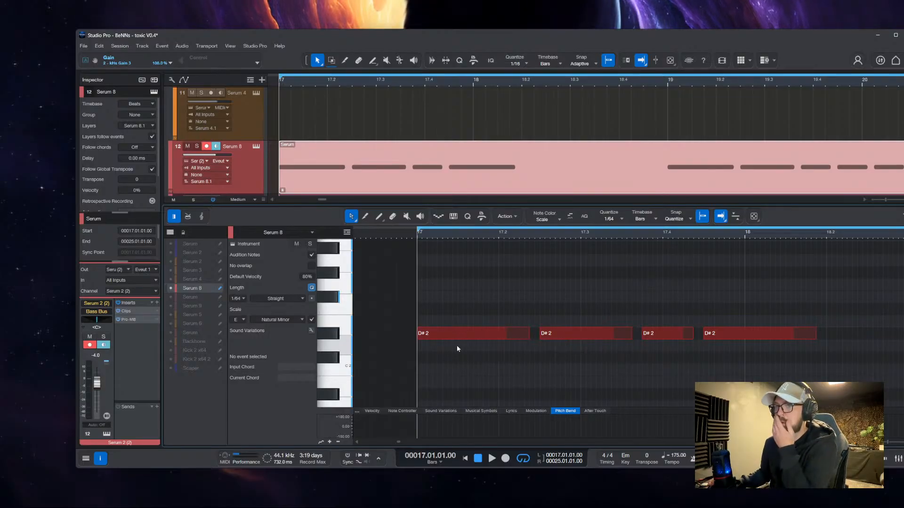
# Set the song key to D♯ minor and close the note editor
pyautogui.click(625, 461)
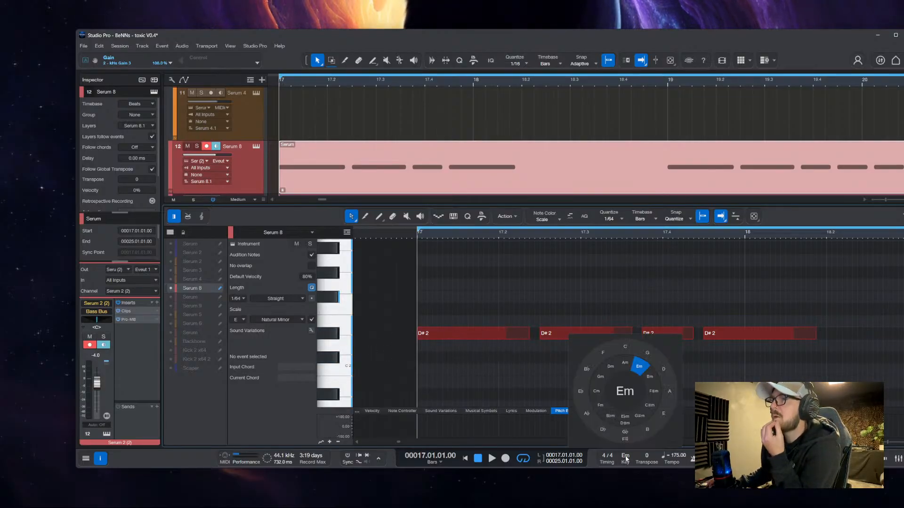
pyautogui.click(630, 423)
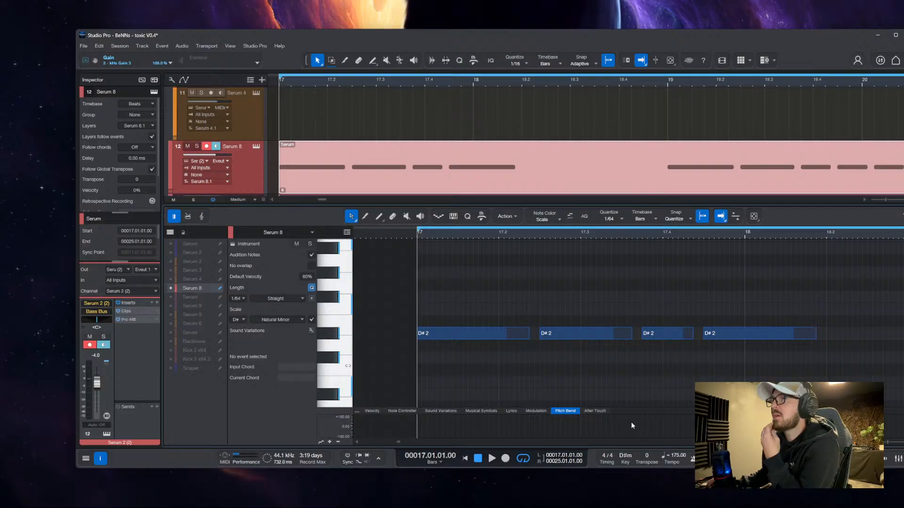
pyautogui.click(626, 459)
pyautogui.click(625, 457)
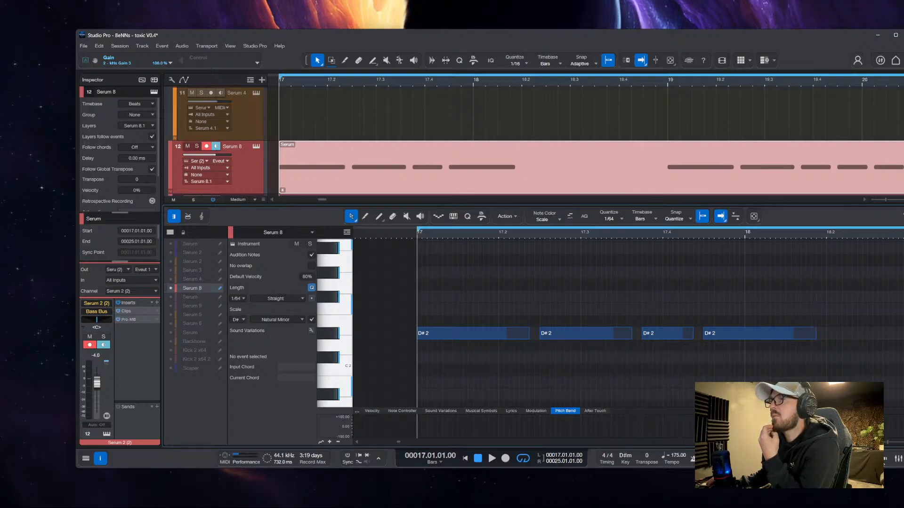
pyautogui.press('F2')
# Check the notes of the pink Serum clip and the Serum 8 clip at bar 17 against the D♯ natural minor scale
pyautogui.scroll(4, 446, 388)
pyautogui.scroll(-4, 422, 381)
pyautogui.scroll(-5, 420, 378)
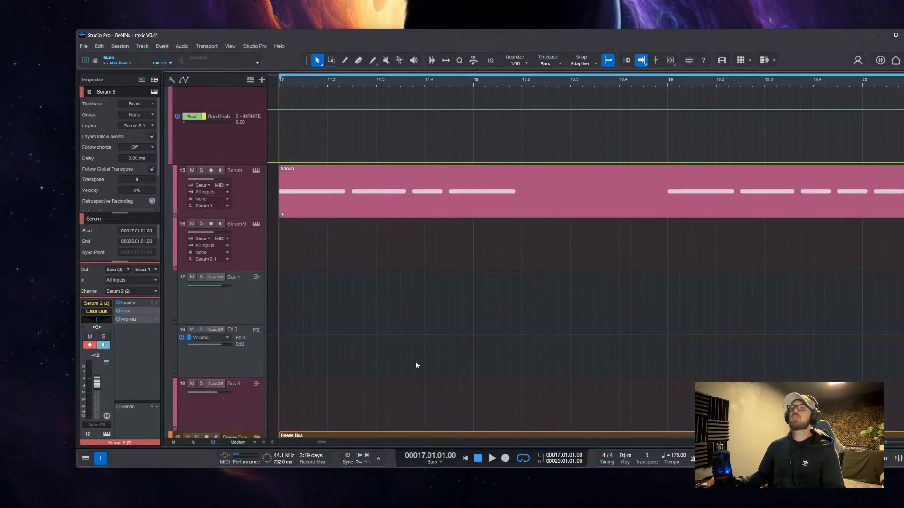
pyautogui.scroll(-10, 417, 365)
pyautogui.scroll(-5, 419, 365)
pyautogui.scroll(3, 327, 278)
pyautogui.doubleClick(331, 287)
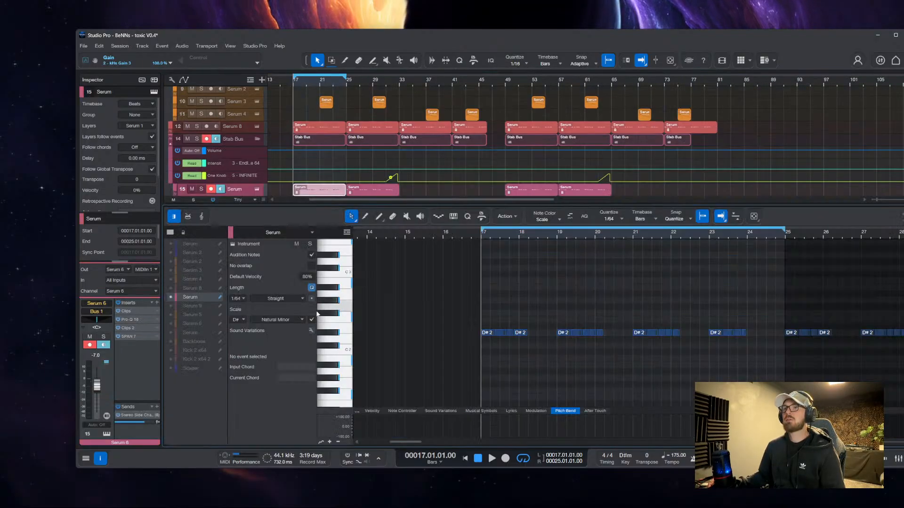
pyautogui.scroll(-3, 551, 359)
pyautogui.press('F2')
pyautogui.doubleClick(319, 127)
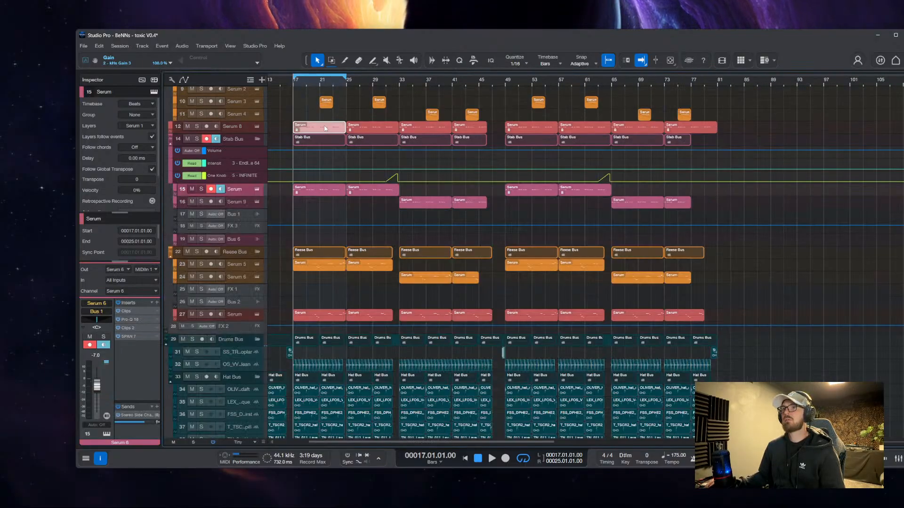
pyautogui.press('F2')
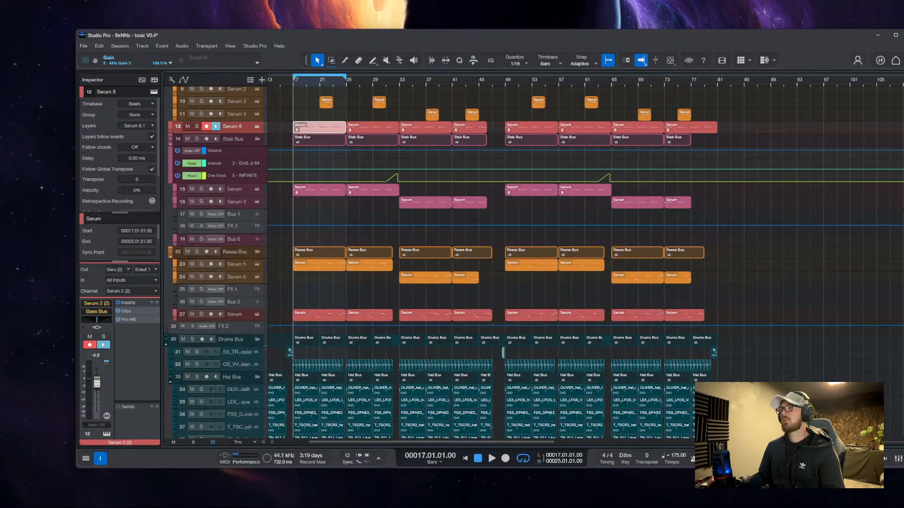
# Open the Serum 5 and track 27 Serum clips together and examine which notes from bar 17 onwards fall outside the scale
pyautogui.scroll(-3, 298, 235)
pyautogui.doubleClick(301, 278)
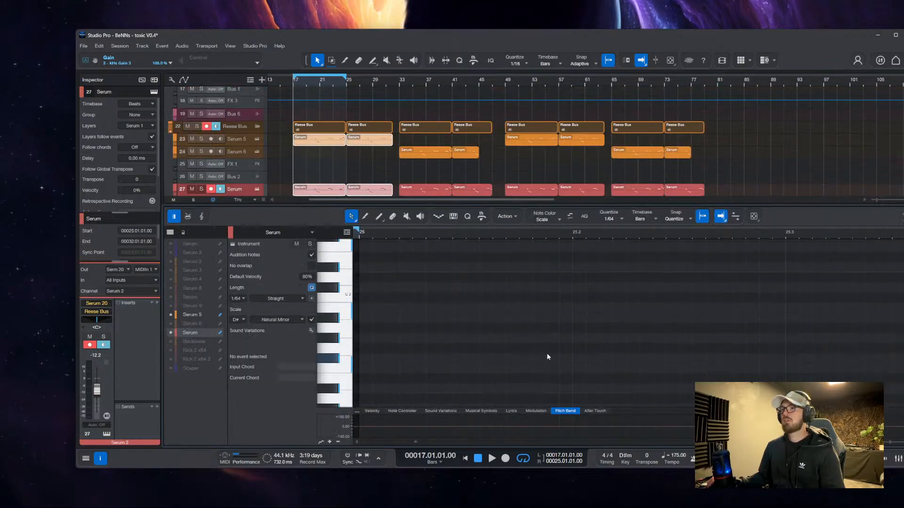
pyautogui.scroll(-10, 574, 358)
pyautogui.scroll(-3, 498, 329)
pyautogui.scroll(-3, 507, 311)
pyautogui.scroll(-4, 510, 309)
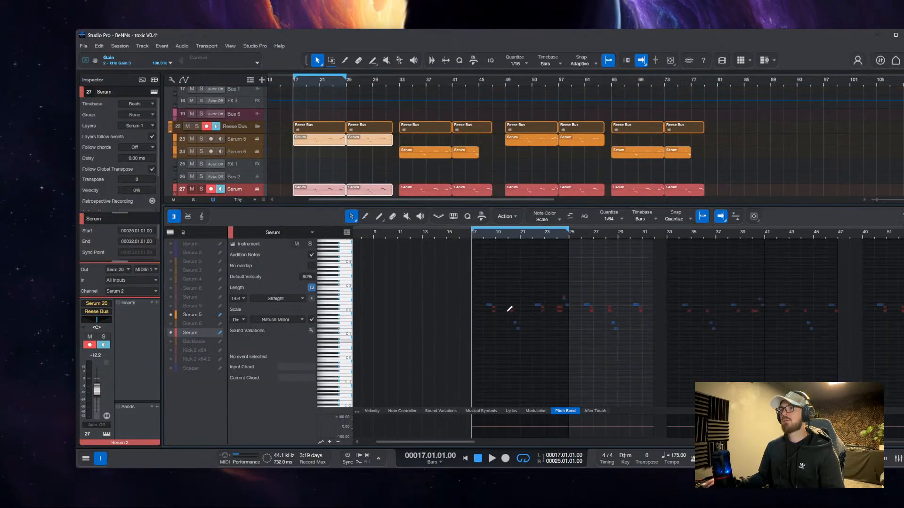
pyautogui.scroll(10, 503, 308)
pyautogui.scroll(3, 497, 307)
pyautogui.moveTo(416, 312); pyautogui.dragTo(486, 324)
pyautogui.scroll(3, 487, 324)
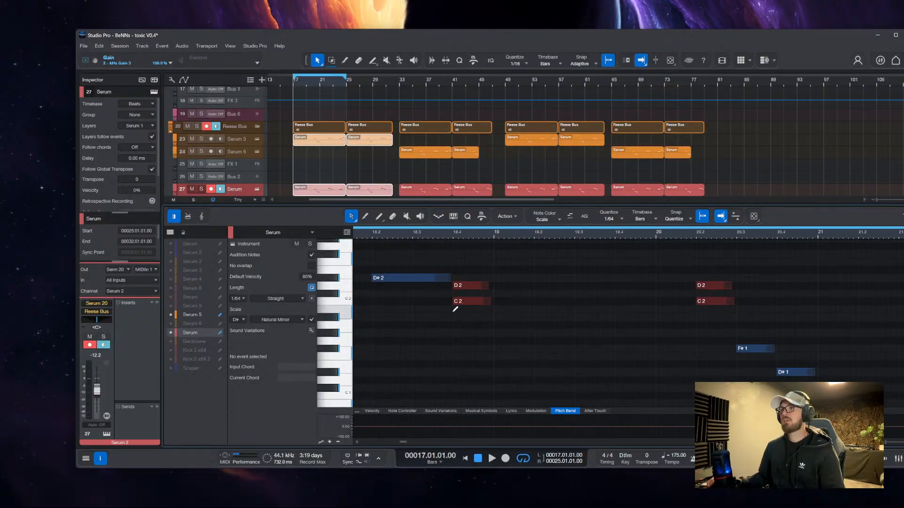
pyautogui.scroll(5, 445, 306)
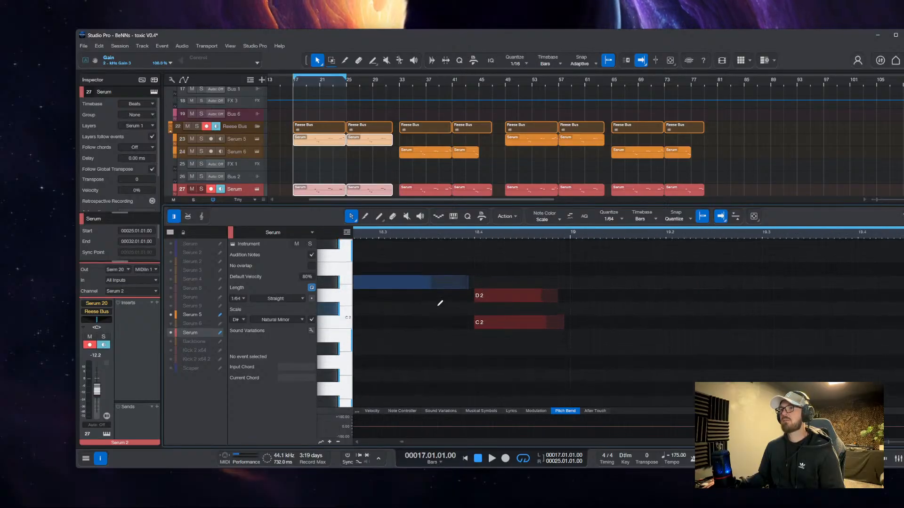
pyautogui.scroll(-4, 440, 304)
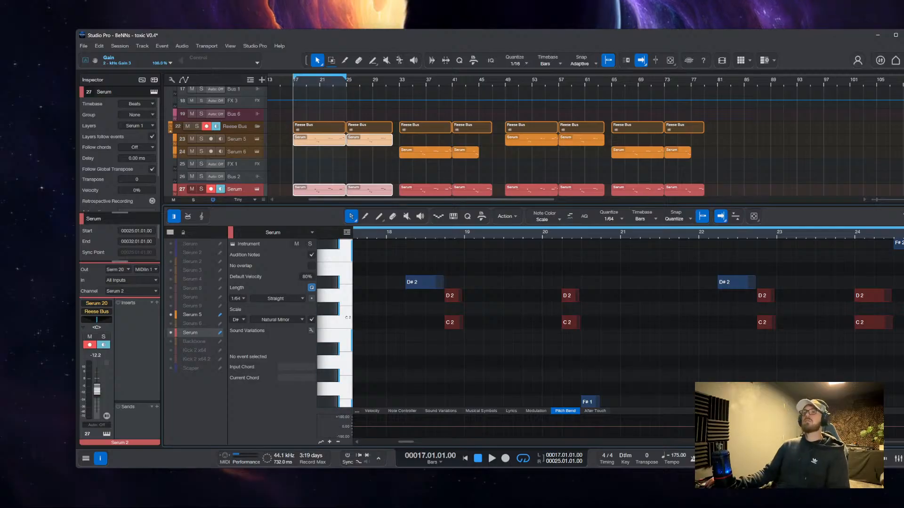
# Change the song key to E♭ minor
pyautogui.click(625, 458)
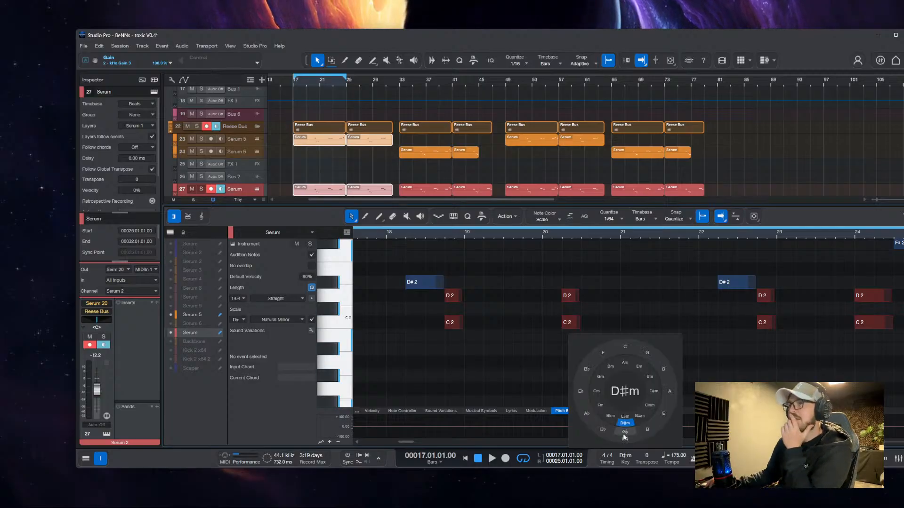
pyautogui.click(624, 419)
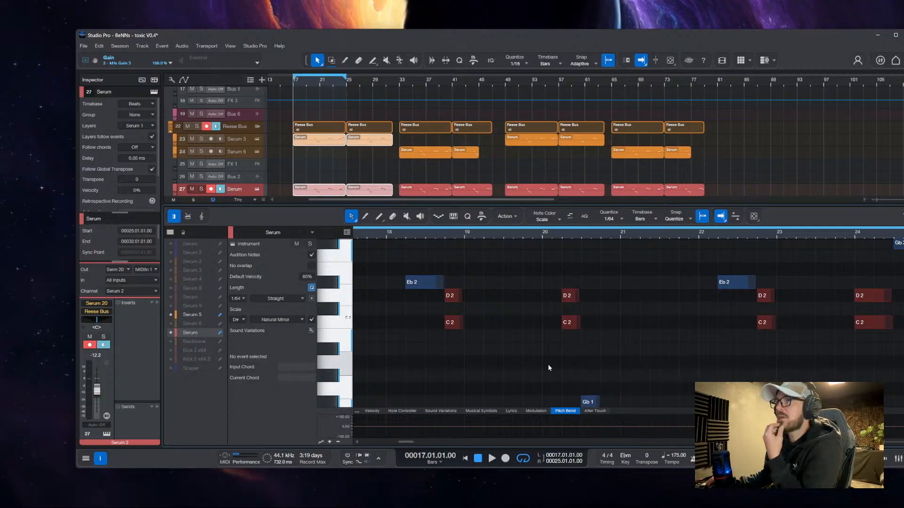
pyautogui.click(468, 217)
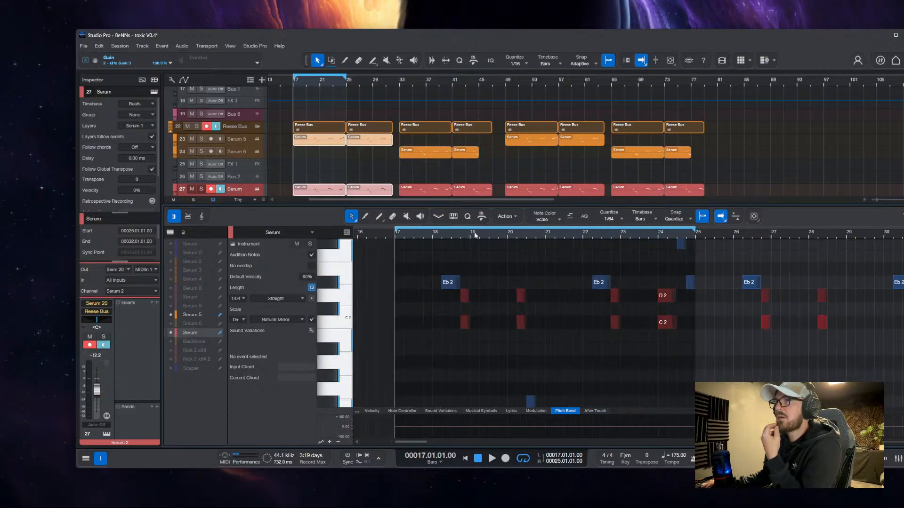
# Select the D2 notes between bars 18 and 25, look through the available scale types, and close the note editor
pyautogui.moveTo(417, 302); pyautogui.dragTo(681, 297)
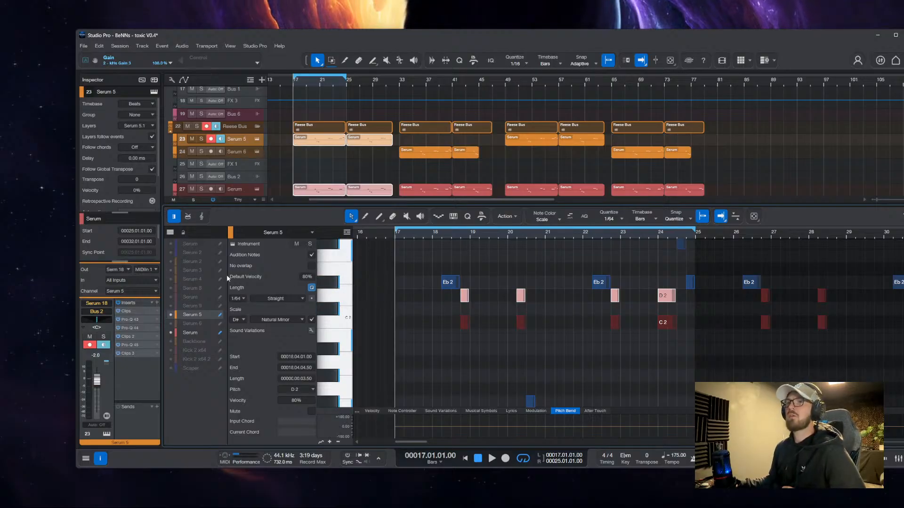
pyautogui.click(278, 320)
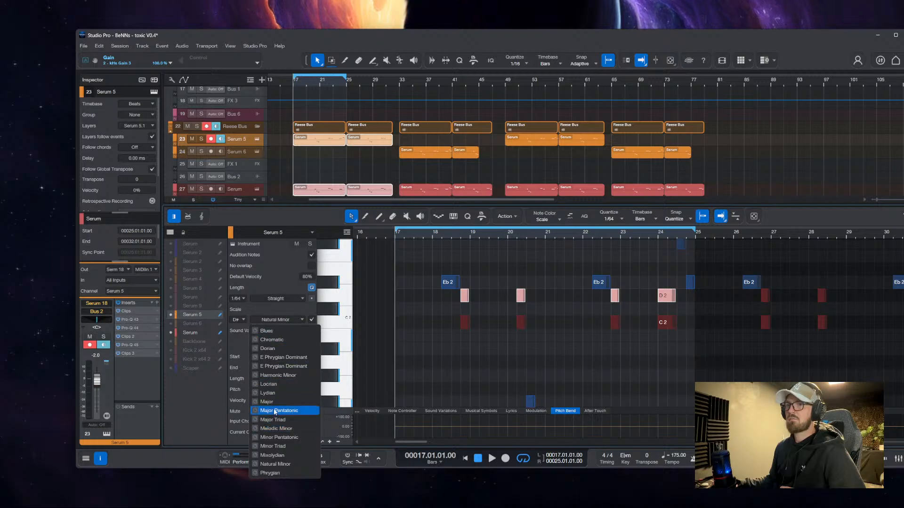
pyautogui.click(271, 309)
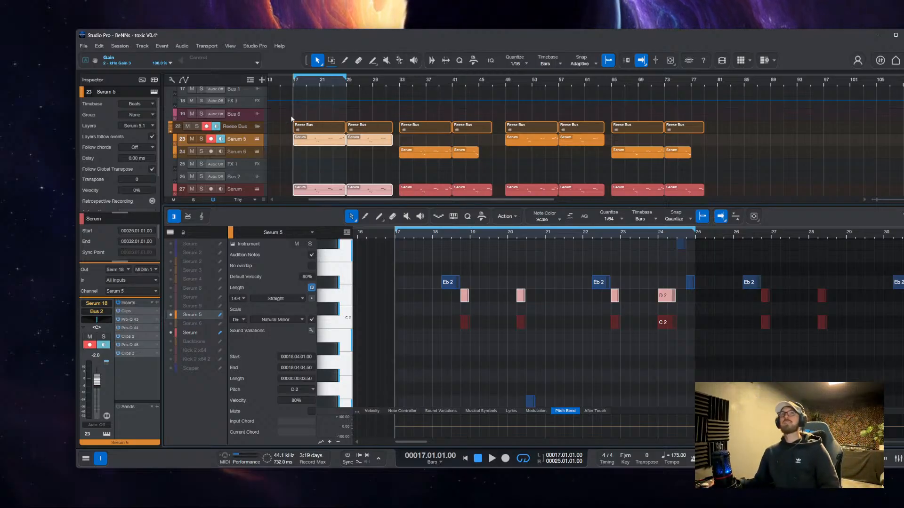
pyautogui.press('F2')
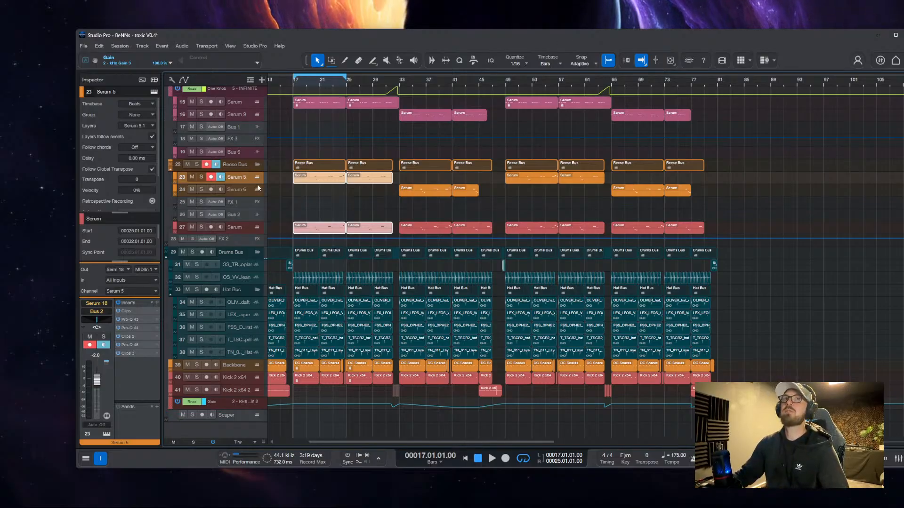
# Extend the end of the arrangement's loop range to 00033.02.01.00 and show all tracks in an overview
pyautogui.scroll(5, 283, 183)
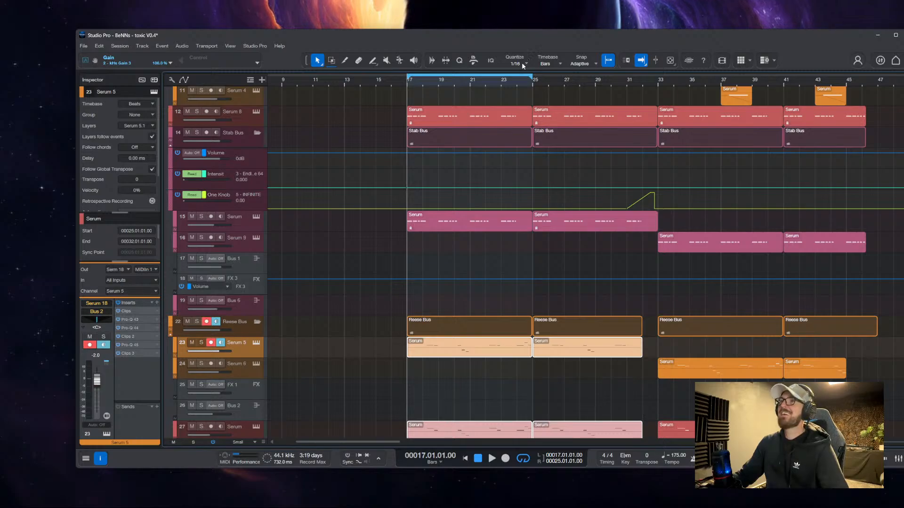
pyautogui.moveTo(531, 78); pyautogui.dragTo(661, 100)
pyautogui.scroll(-2, 628, 182)
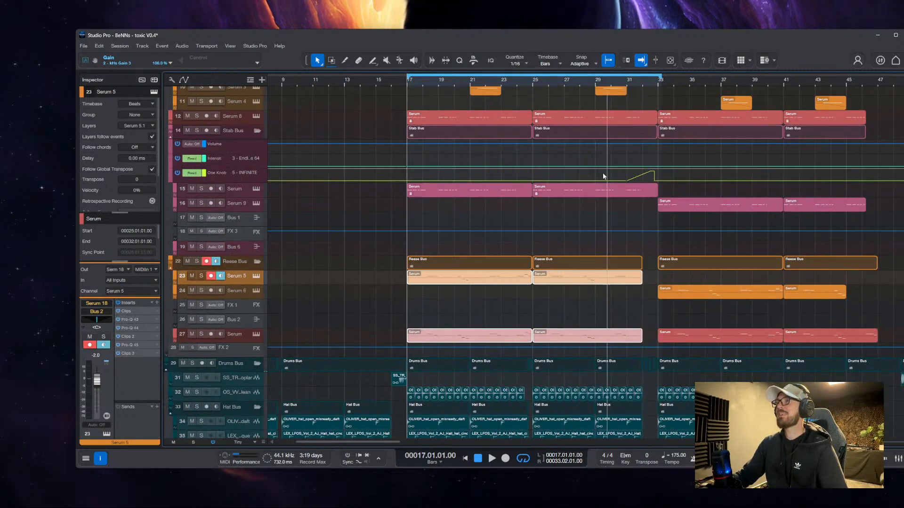
pyautogui.hscroll(5, 565, 188)
pyautogui.hotkey('shift', 'f')
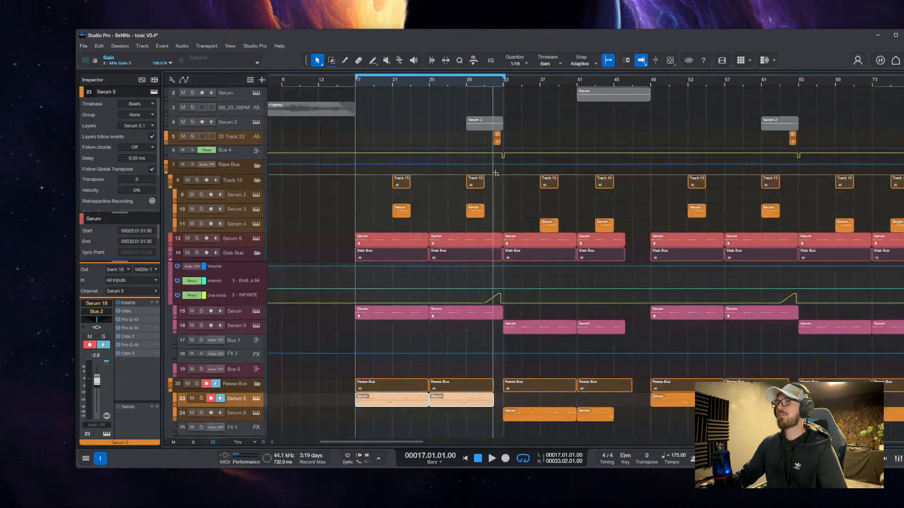
pyautogui.hotkey('shift', 'l')
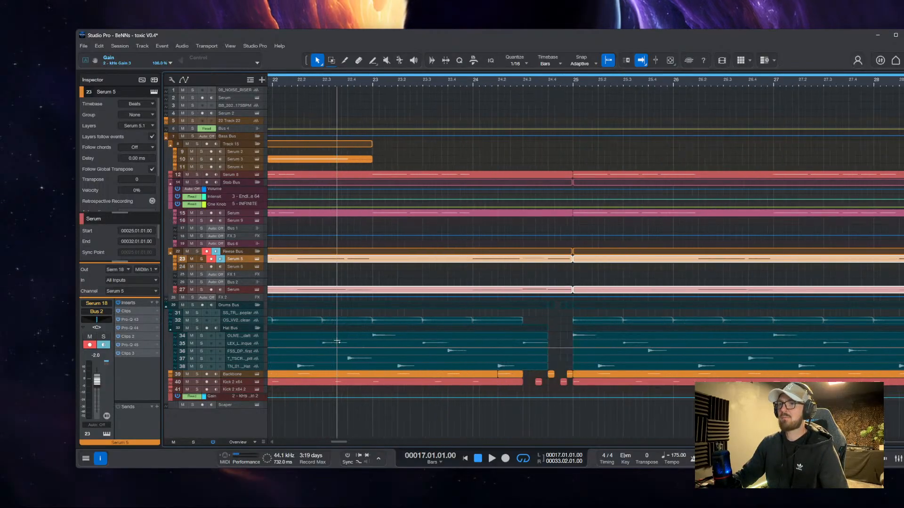
# Select the drum clips from bar 17 and set the loop range to them, ending at 00024.04.01.00
pyautogui.moveTo(554, 429); pyautogui.dragTo(389, 319)
pyautogui.press('p')
pyautogui.scroll(1, 454, 342)
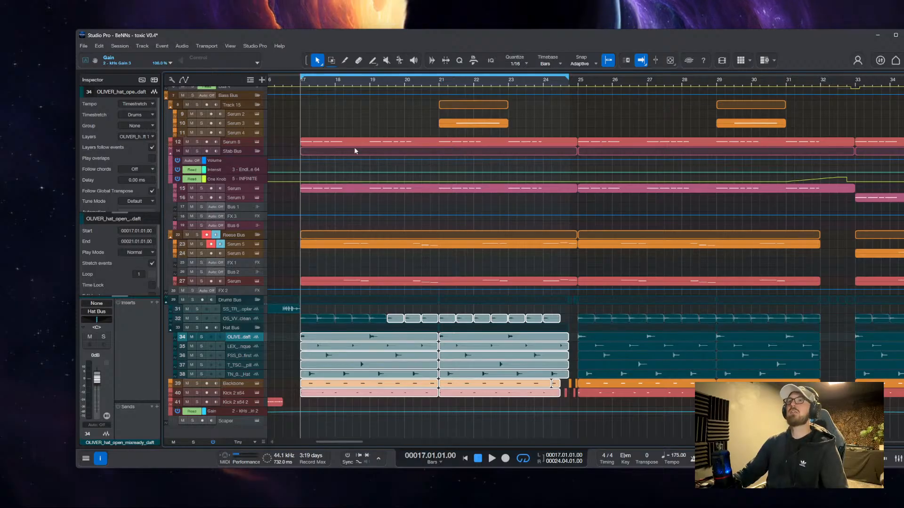
# Solo the Drums Bus, play the loop and dismiss the Mix DRUMS effect window
pyautogui.scroll(2, 354, 151)
pyautogui.hscroll(-5, 501, 243)
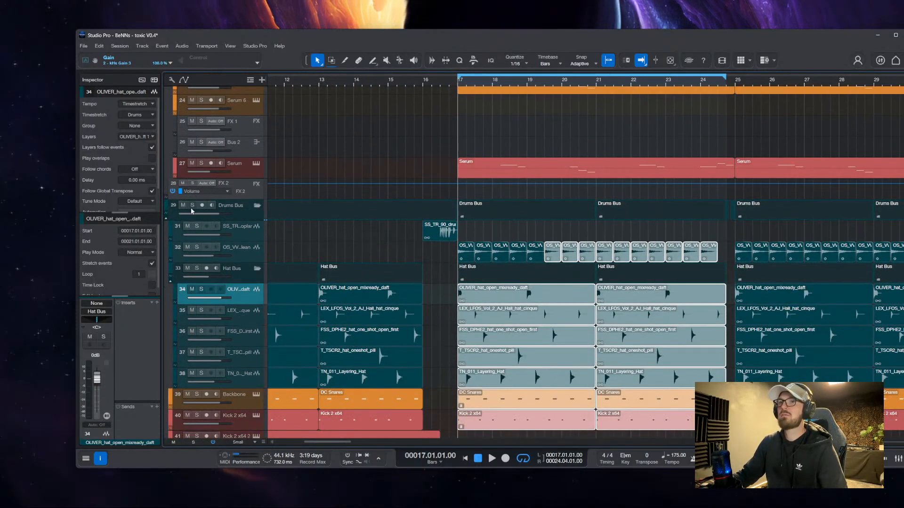
pyautogui.click(192, 205)
pyautogui.scroll(-3, 564, 266)
pyautogui.hscroll(4, 564, 266)
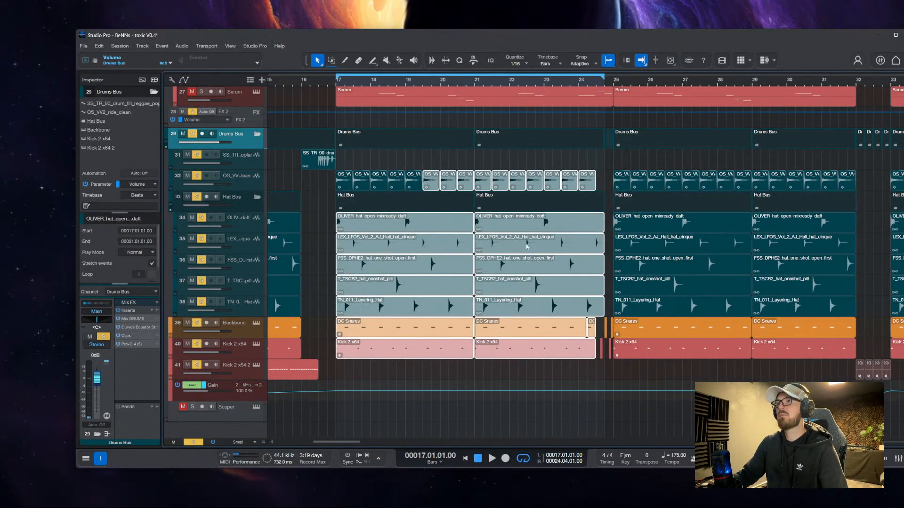
pyautogui.press('space')
pyautogui.press('e')
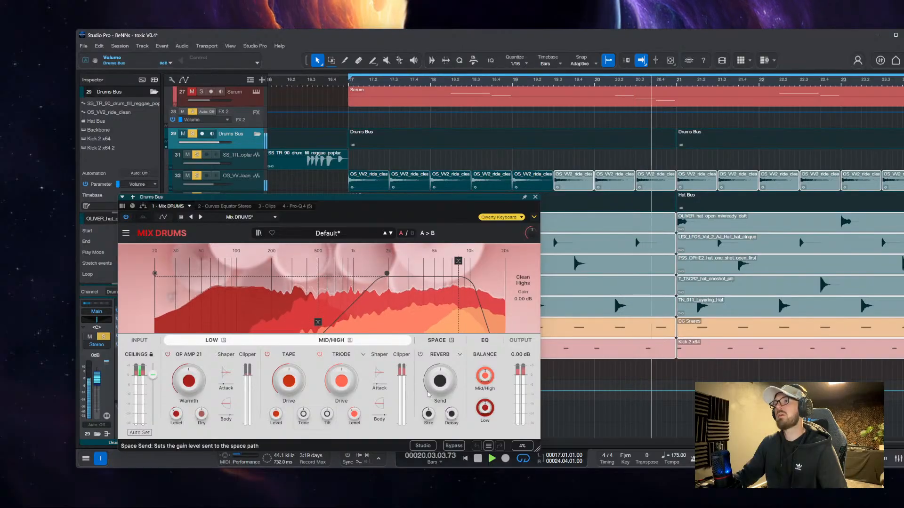
pyautogui.click(535, 197)
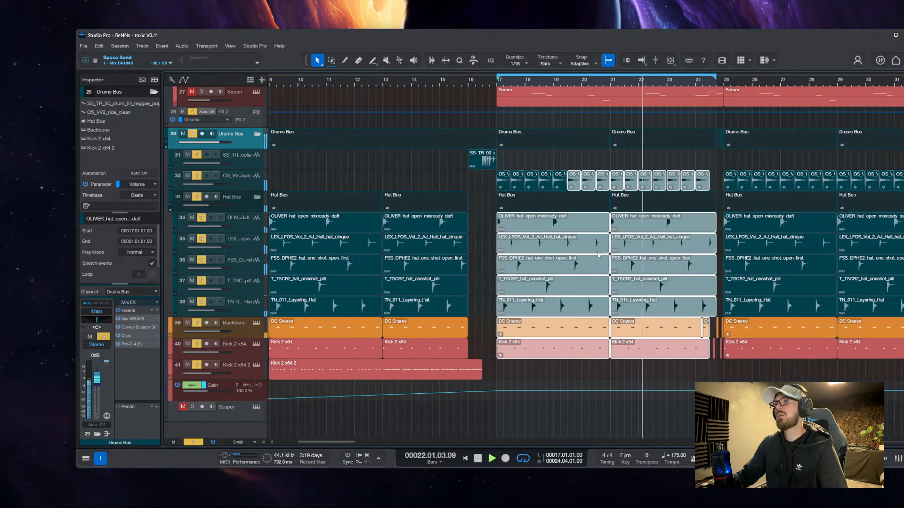
# Slice the DC Snares clip on the Backbone track at 20.4 and leave the last half-beat before bar 21 empty
pyautogui.press('e')
pyautogui.press('e')
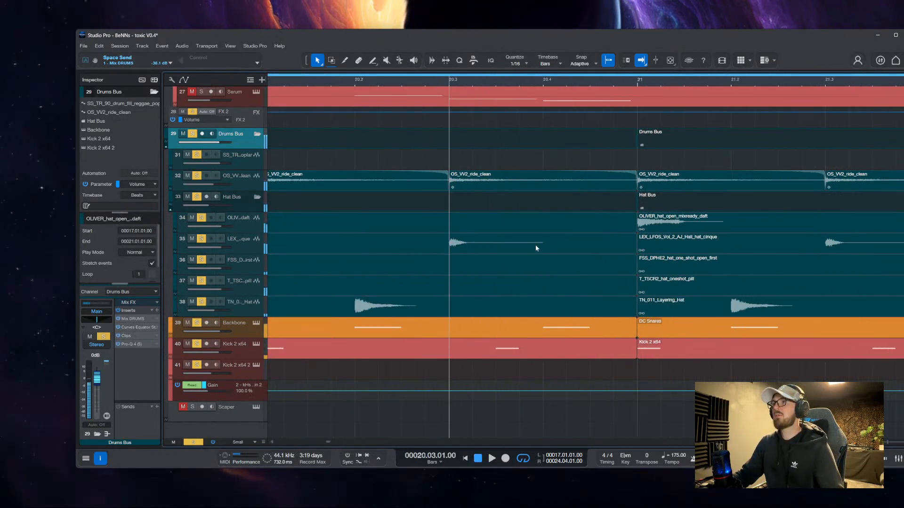
pyautogui.click(606, 326)
pyautogui.press('3')
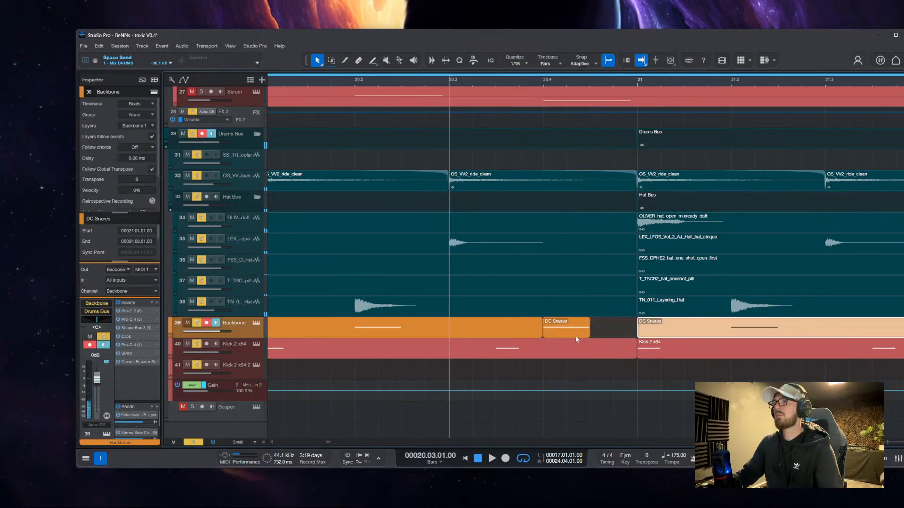
# Select the drum clips from bar 17 up to bar 21, audition the passage and undo the last snare slice edit
pyautogui.press('1')
pyautogui.press('w')
pyautogui.moveTo(273, 372); pyautogui.dragTo(472, 143)
pyautogui.press('space')
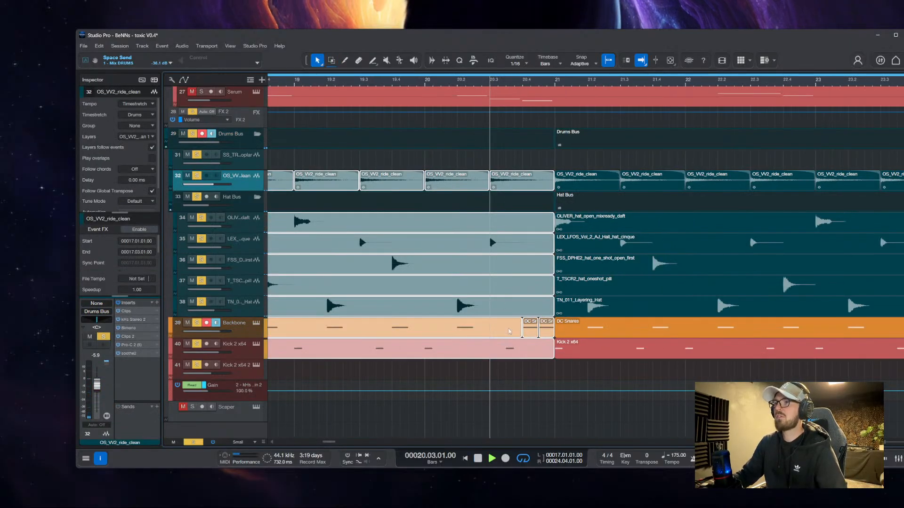
pyautogui.press('space')
pyautogui.press('e')
pyautogui.press('e')
pyautogui.press('e')
pyautogui.press('e')
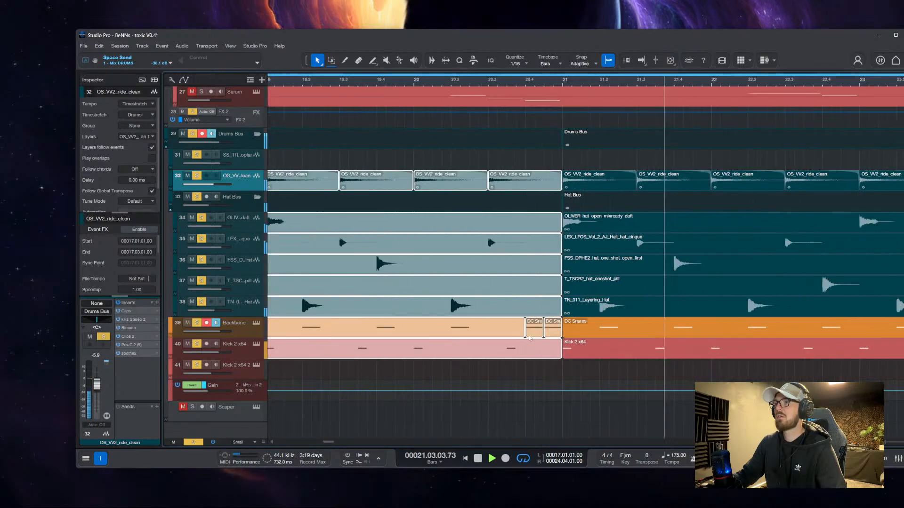
pyautogui.hotkey('ctrl', 'z')
# Split the Kick 2 x64 clip at 20.3.3, 20.4 and 20.4.3, and place a kick slice at 20.4.3
pyautogui.keyDown('alt'); pyautogui.click(424, 349); pyautogui.keyUp('alt')
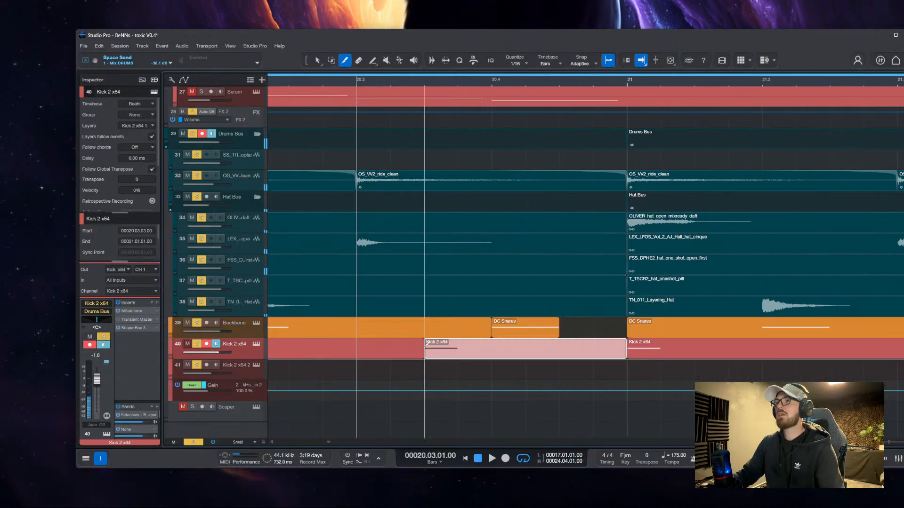
pyautogui.keyDown('alt'); pyautogui.click(491, 348); pyautogui.keyUp('alt')
pyautogui.keyDown('alt'); pyautogui.click(559, 348); pyautogui.keyUp('alt')
pyautogui.click(525, 351)
pyautogui.moveTo(525, 351); pyautogui.dragTo(592, 351)
pyautogui.press('w')
pyautogui.press('w')
pyautogui.press('w')
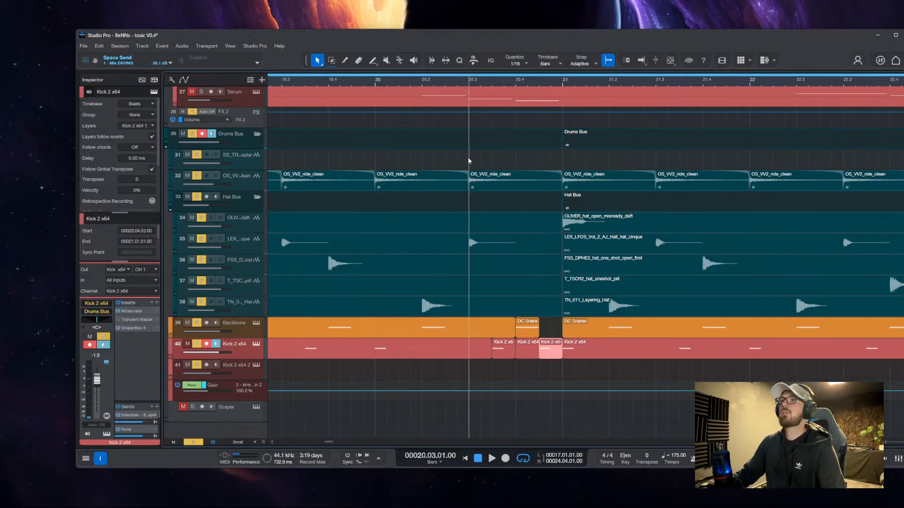
# Play the loop and split the DC Snares clip on the Backbone track at 28.4 and 28.4.3
pyautogui.press('space')
pyautogui.press('w')
pyautogui.press('w')
pyautogui.press('w')
pyautogui.press('w')
pyautogui.press('w')
pyautogui.press('w')
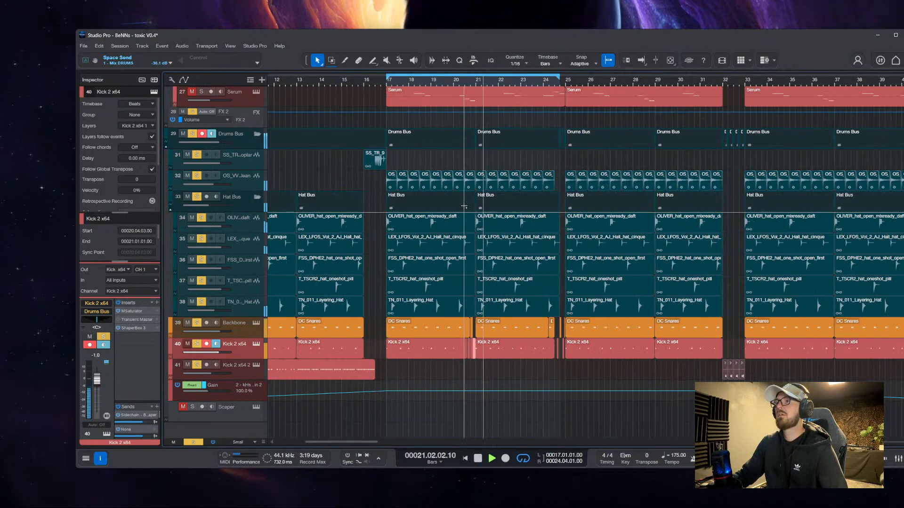
pyautogui.press('e')
pyautogui.press('e')
pyautogui.press('e')
pyautogui.press('e')
pyautogui.press('e')
pyautogui.press('e')
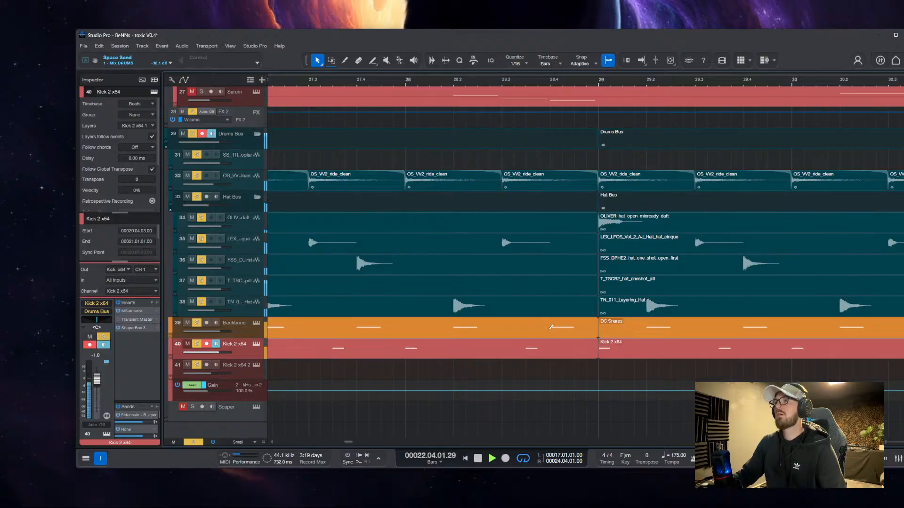
pyautogui.moveTo(551, 327); pyautogui.dragTo(561, 331)
# Replace the Backbone and Kick 2 x64 clips in bars 33 to 48 with a duplicate of the section starting at bar 17
pyautogui.press('w')
pyautogui.press('w')
pyautogui.press('w')
pyautogui.press('w')
pyautogui.press('w')
pyautogui.press('w')
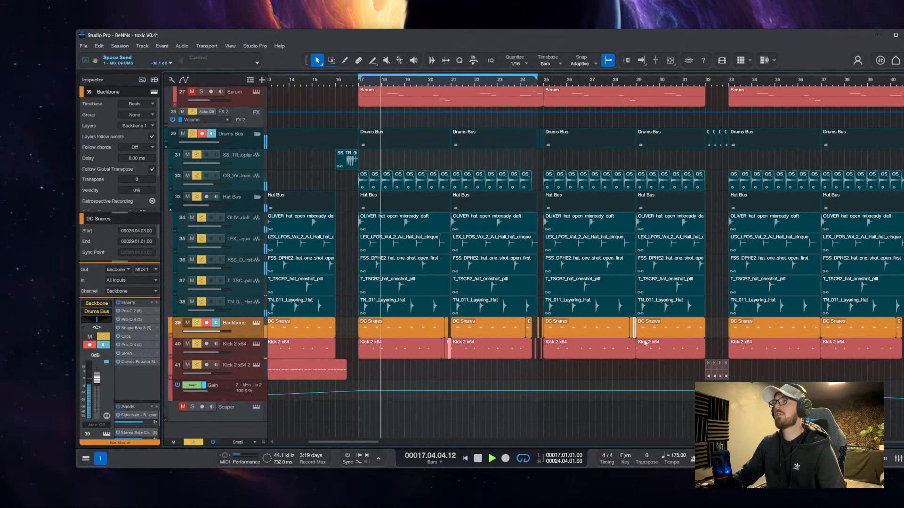
pyautogui.press('w')
pyautogui.press('w')
pyautogui.press('w')
pyautogui.press('f')
pyautogui.press('space')
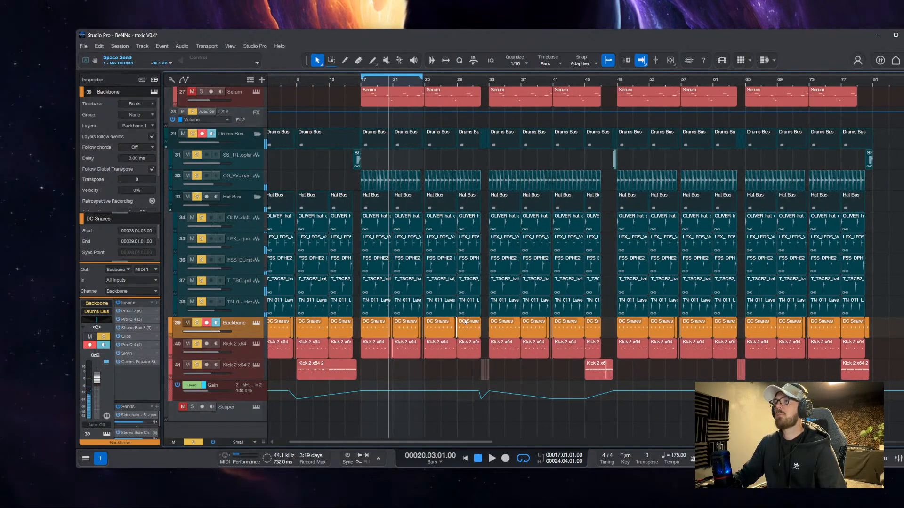
pyautogui.press('r')
pyautogui.moveTo(612, 331); pyautogui.dragTo(357, 344)
pyautogui.press('Delete')
pyautogui.press('d')
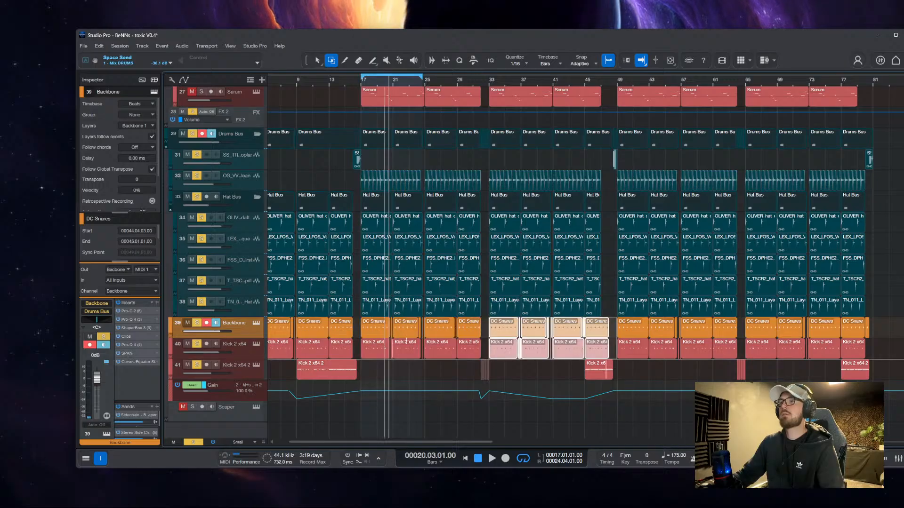
# Replace the Backbone and Kick 2 x64 clips from bar 49 onwards with a duplicate of bars 17 to 48
pyautogui.press('1')
pyautogui.moveTo(889, 327); pyautogui.dragTo(359, 329)
pyautogui.press('Delete')
pyautogui.press('r')
pyautogui.press('d')
pyautogui.press('1')
# Examine the snare and kick clips between bars 17 and 33 in the arrangement
pyautogui.press('e')
pyautogui.press('e')
pyautogui.press('e')
pyautogui.press('e')
pyautogui.press('e')
pyautogui.press('e')
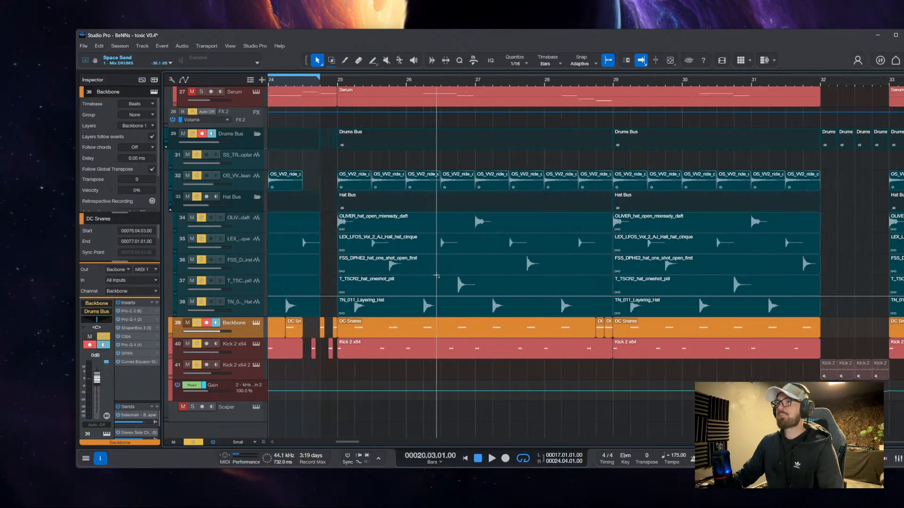
pyautogui.hscroll(5, 509, 216)
pyautogui.scroll(1, 606, 222)
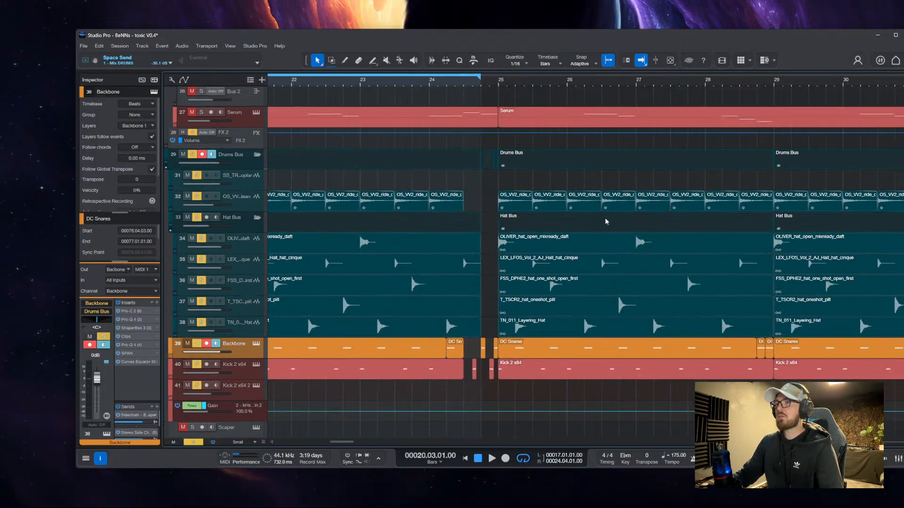
pyautogui.hscroll(-5, 573, 284)
pyautogui.scroll(-1, 617, 273)
pyautogui.press('w')
pyautogui.hotkey('shift', 'w')
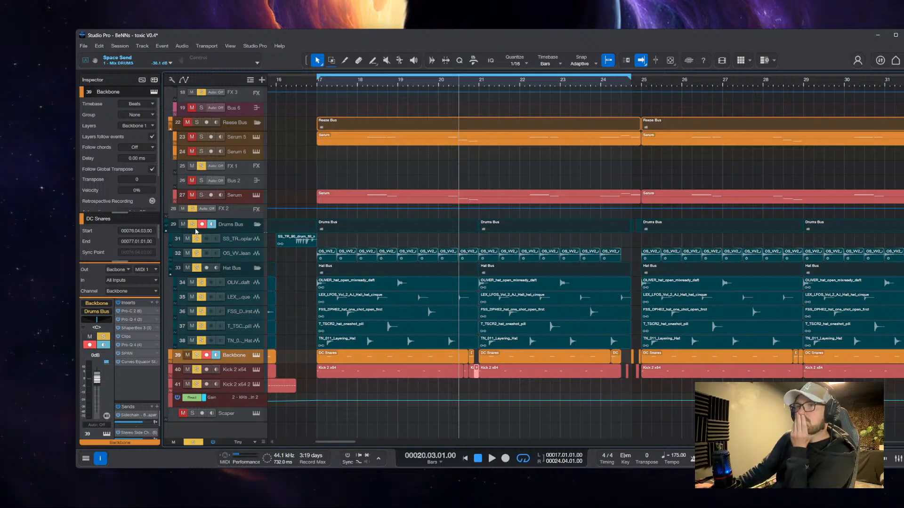
# Select the Drums Bus, take a brief look at the mixer and turn off the solo on all tracks
pyautogui.click(195, 231)
pyautogui.press('F3')
pyautogui.click(899, 459)
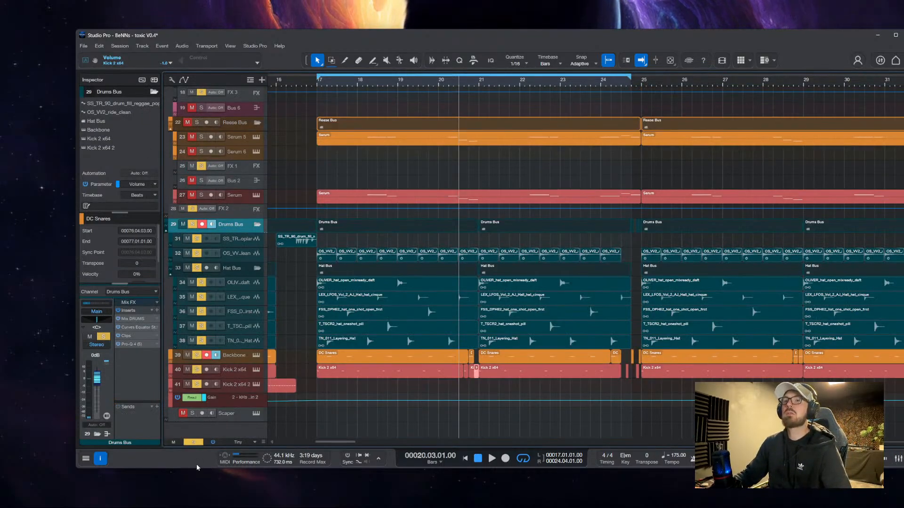
pyautogui.click(193, 443)
# Enlarge the track height, play the loop and lower the OS_VV2_ride_clean track's volume to -9.6 dB
pyautogui.hotkey('shift', 'e')
pyautogui.hotkey('shift', 'e')
pyautogui.press('space')
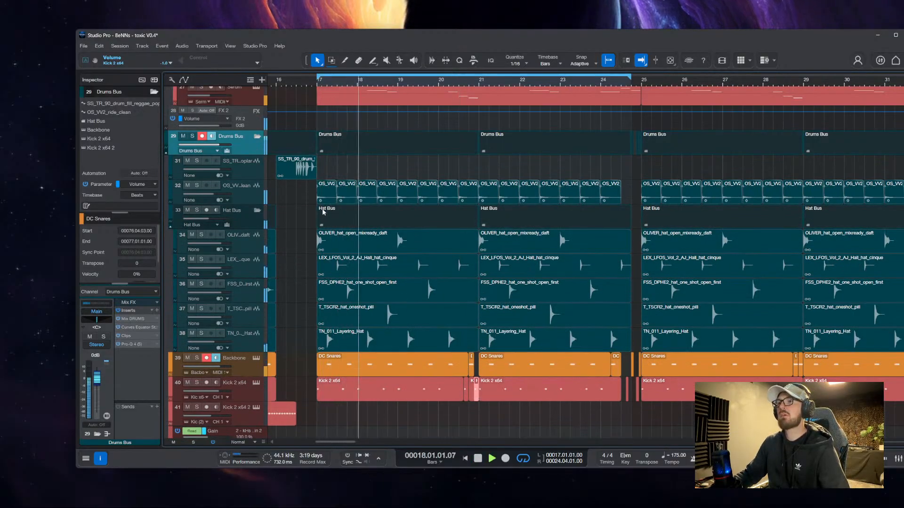
pyautogui.click(216, 186)
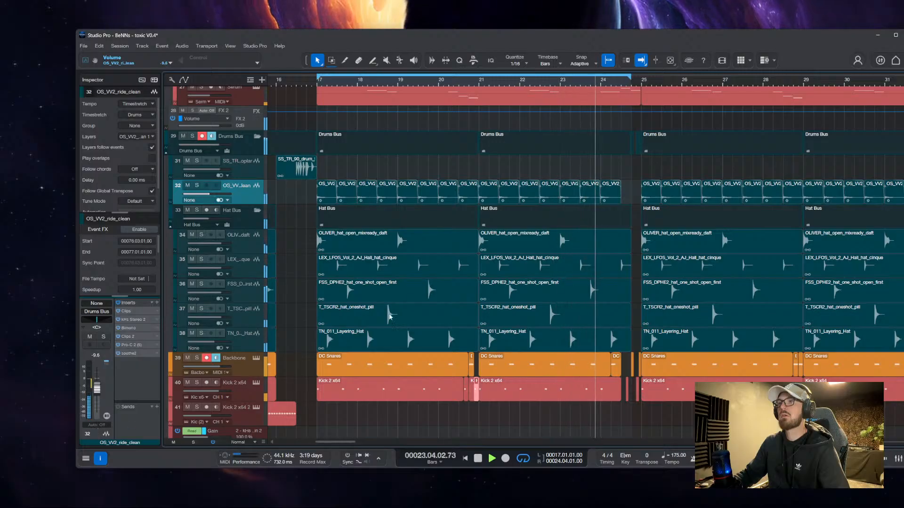
# Extend the loop end to 00027.04.04.00 and audition the drum fill leading into bar 25
pyautogui.click(647, 61)
pyautogui.moveTo(630, 77); pyautogui.dragTo(761, 81)
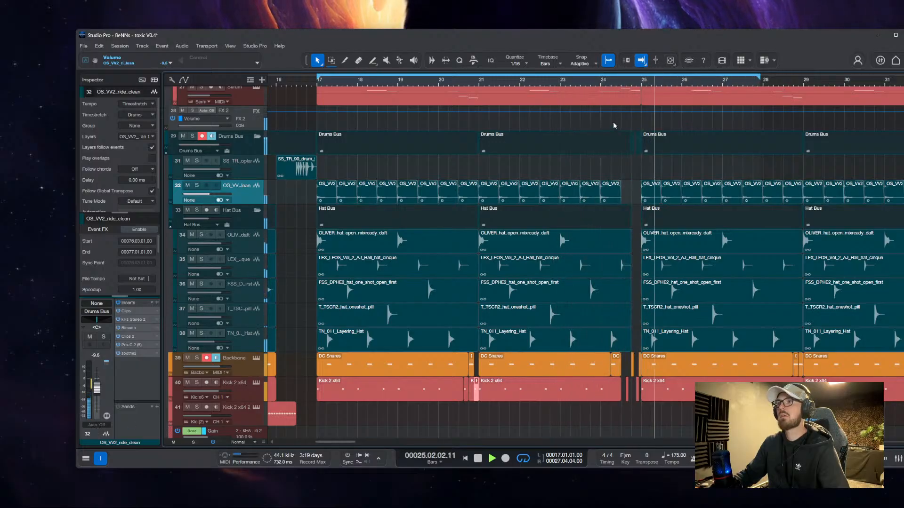
pyautogui.moveTo(614, 81); pyautogui.dragTo(610, 143)
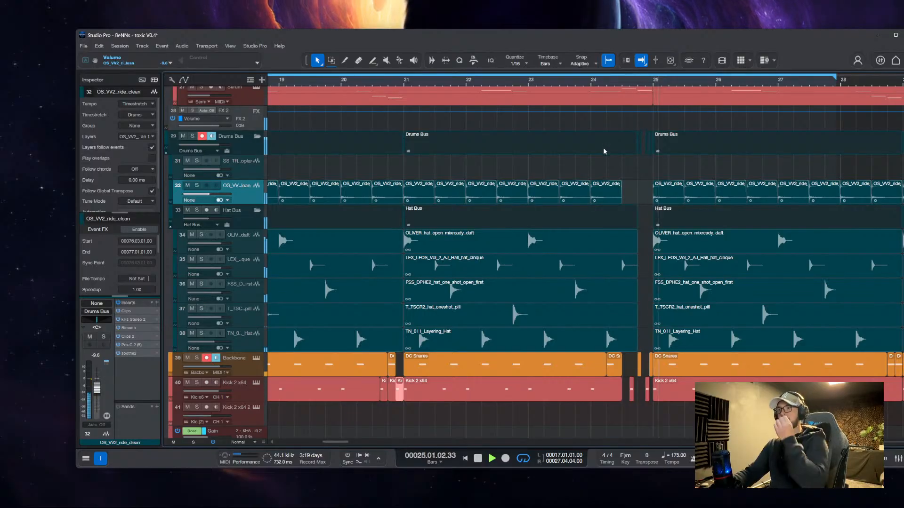
pyautogui.press('space')
pyautogui.scroll(4, 630, 371)
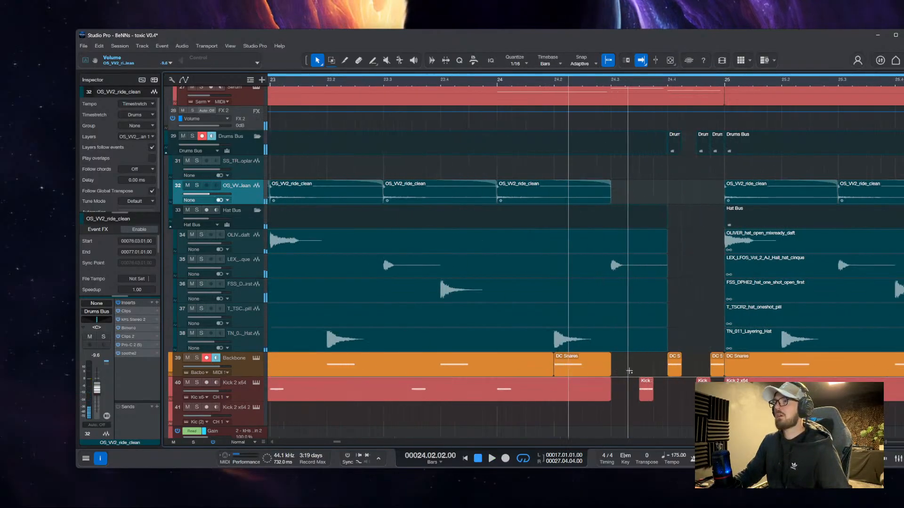
pyautogui.scroll(2, 629, 371)
pyautogui.hscroll(2, 602, 365)
pyautogui.scroll(-1, 579, 359)
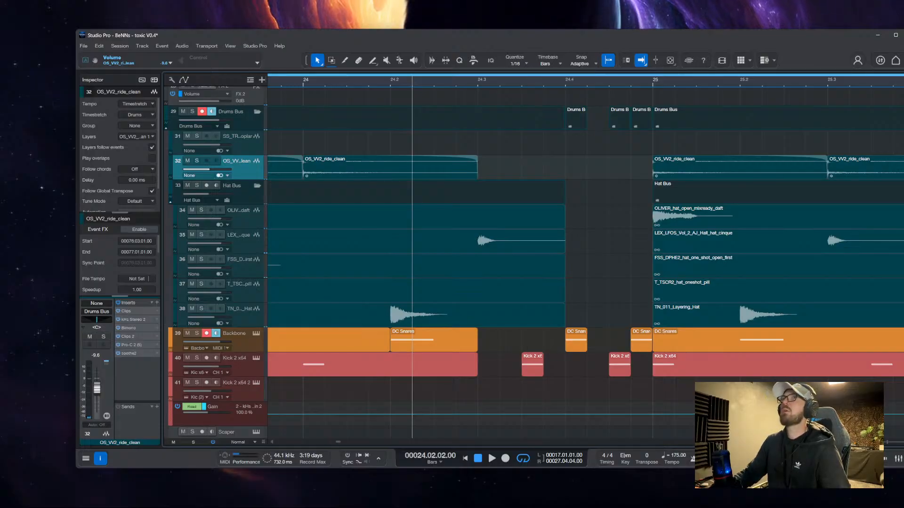
# Find the 22 Track 22 audio clip at bar 90 and play it from its beginning
pyautogui.scroll(-10, 659, 106)
pyautogui.scroll(4, 632, 140)
pyautogui.scroll(-2, 632, 141)
pyautogui.scroll(5, 616, 172)
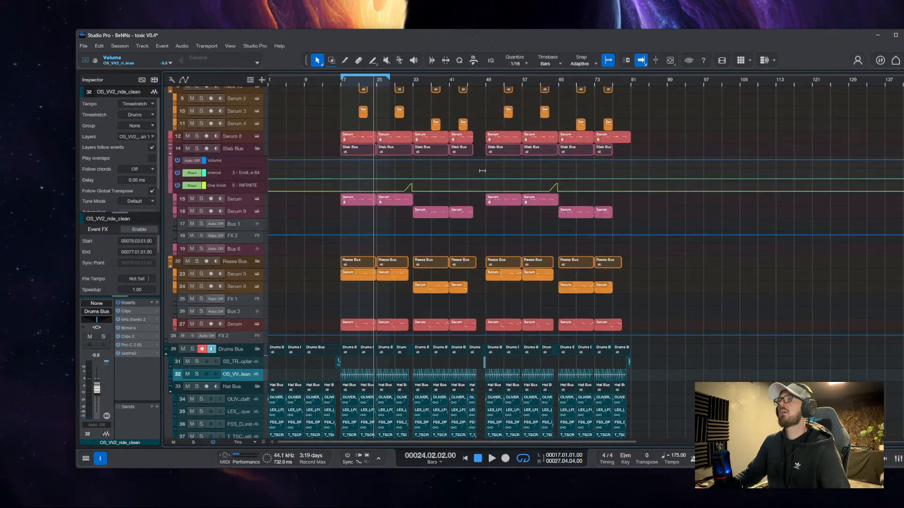
pyautogui.scroll(-3, 612, 194)
pyautogui.scroll(-3, 495, 196)
pyautogui.scroll(3, 508, 202)
pyautogui.scroll(5, 534, 111)
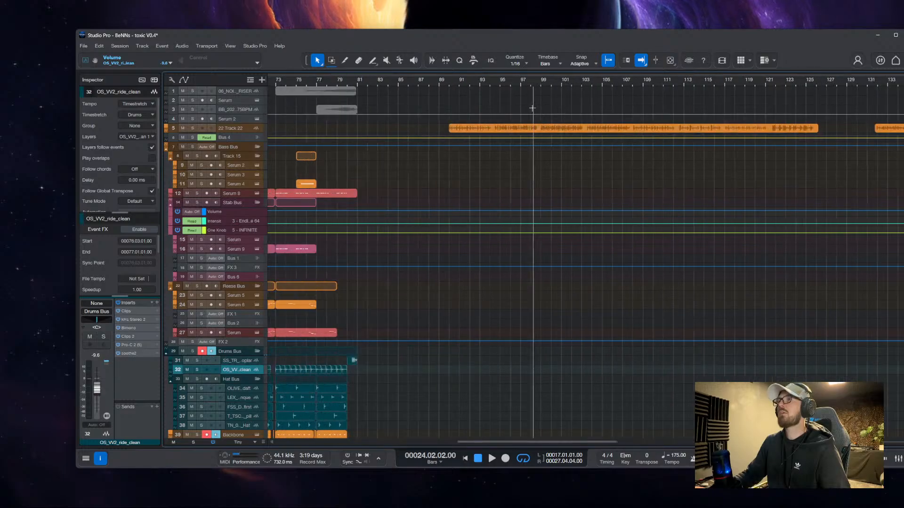
pyautogui.scroll(4, 463, 153)
pyautogui.scroll(5, 460, 157)
pyautogui.scroll(4, 441, 187)
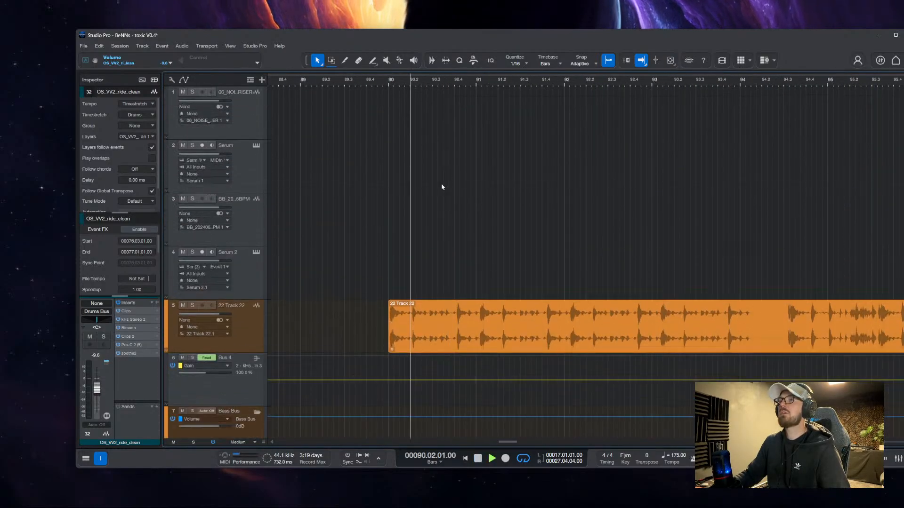
pyautogui.hscroll(2, 398, 192)
pyautogui.scroll(-3, 505, 232)
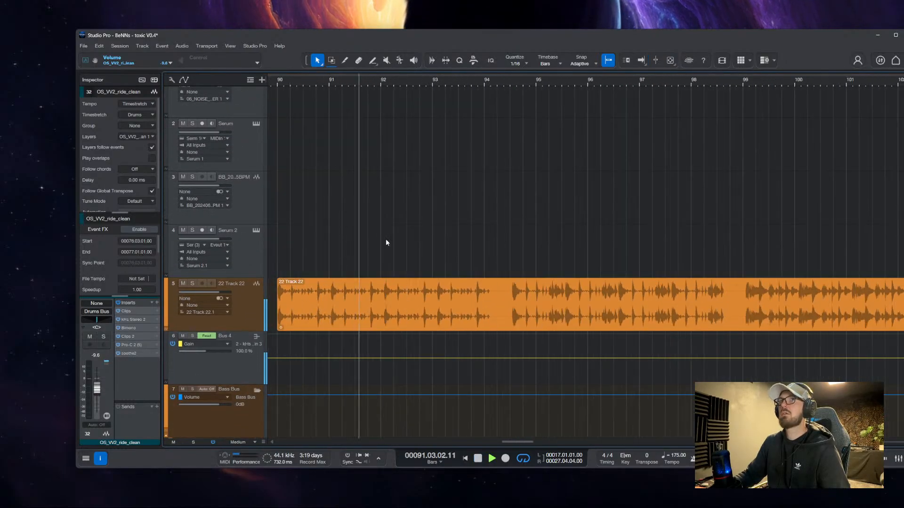
# Audition the 22 Track 22 audio at several places between bars 93 and 109
pyautogui.click(532, 260)
pyautogui.hscroll(3, 471, 257)
pyautogui.scroll(-1, 414, 251)
pyautogui.scroll(2, 433, 253)
pyautogui.scroll(-2, 433, 252)
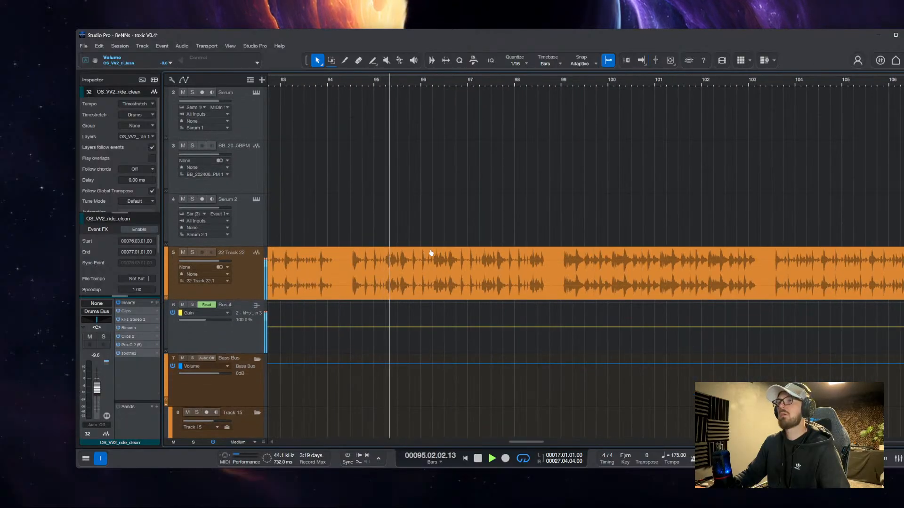
pyautogui.moveTo(579, 242); pyautogui.dragTo(338, 215)
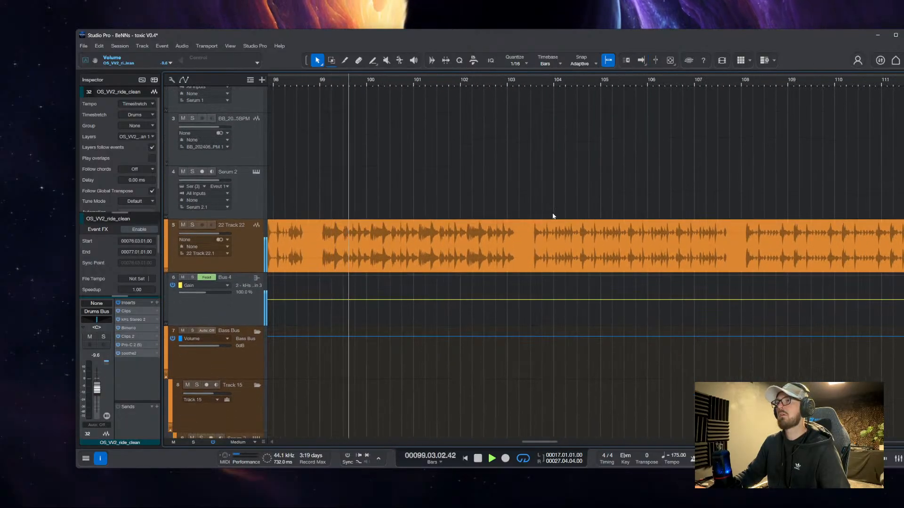
pyautogui.moveTo(561, 216); pyautogui.dragTo(460, 213)
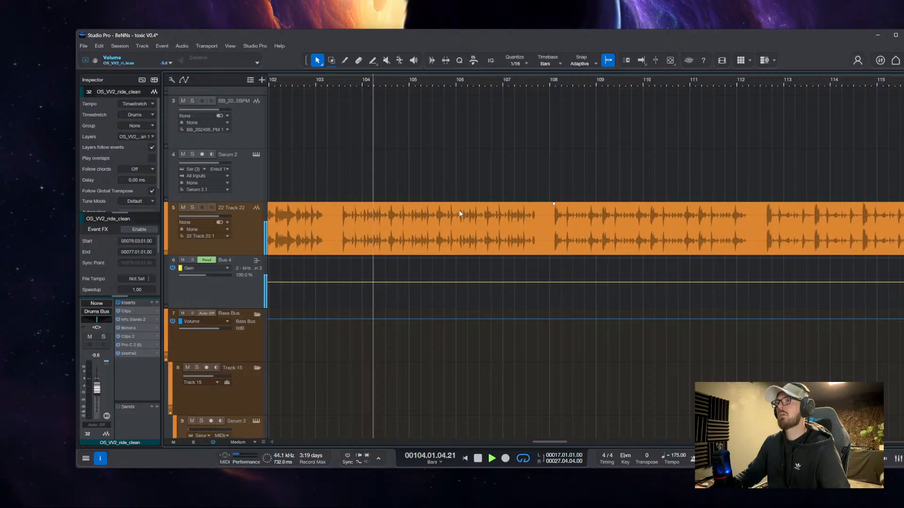
pyautogui.click(570, 189)
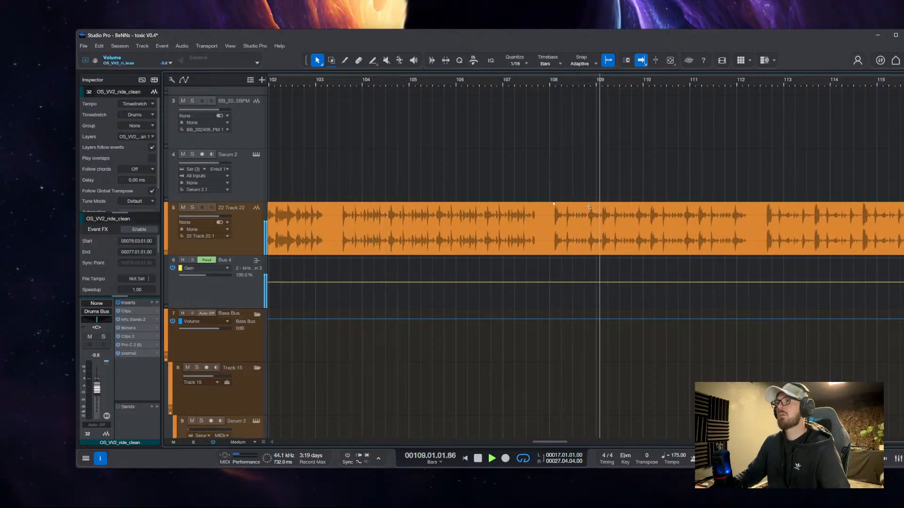
# Stop playback and split the 22 Track 22 audio clip at 00108.02.03.00
pyautogui.press('space')
pyautogui.scroll(5, 538, 194)
pyautogui.click(507, 194)
pyautogui.press('3')
pyautogui.click(509, 217)
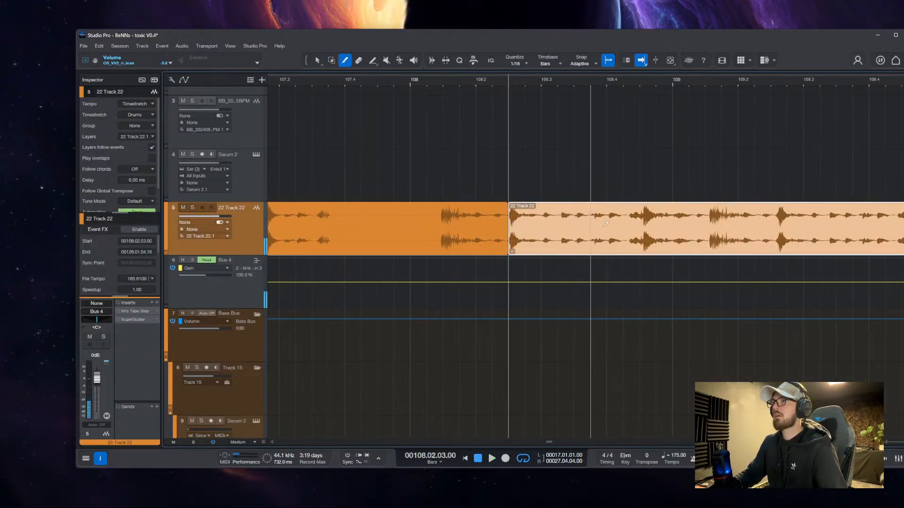
# Split the 22 Track 22 clip again shortly after 00108.02.03.00 and cut out the short piece between the two splits
pyautogui.click(625, 225)
pyautogui.press('1')
pyautogui.click(556, 232)
pyautogui.press('Delete')
pyautogui.scroll(-10, 466, 259)
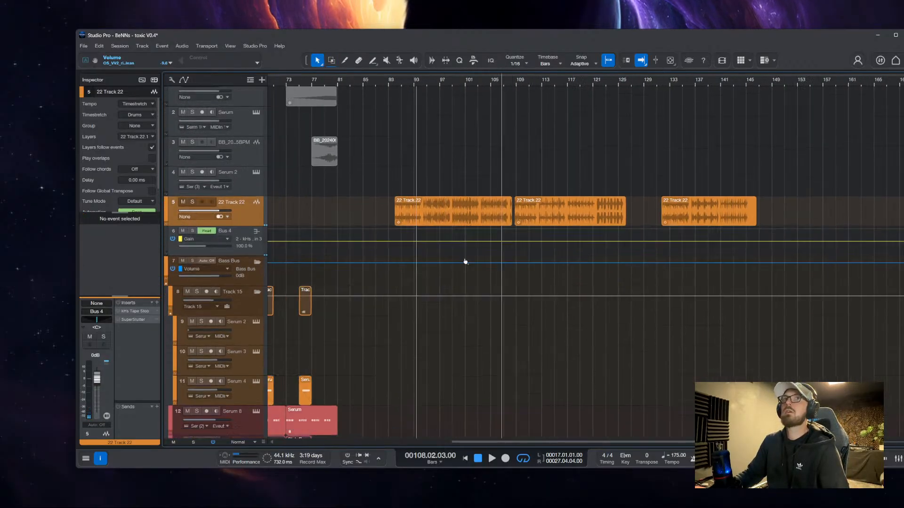
# Try pasting the cut 22 Track 22 piece onto the ride track at 00024.04.01.00, and undo the paste
pyautogui.scroll(-10, 455, 271)
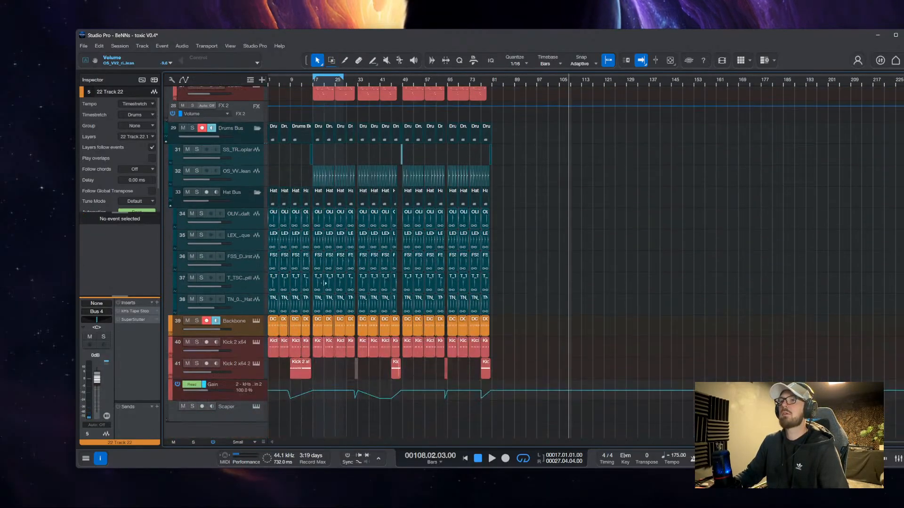
pyautogui.scroll(8, 313, 253)
pyautogui.scroll(2, 427, 254)
pyautogui.scroll(-1, 427, 254)
pyautogui.hscroll(1, 426, 236)
pyautogui.click(505, 144)
pyautogui.click(534, 141)
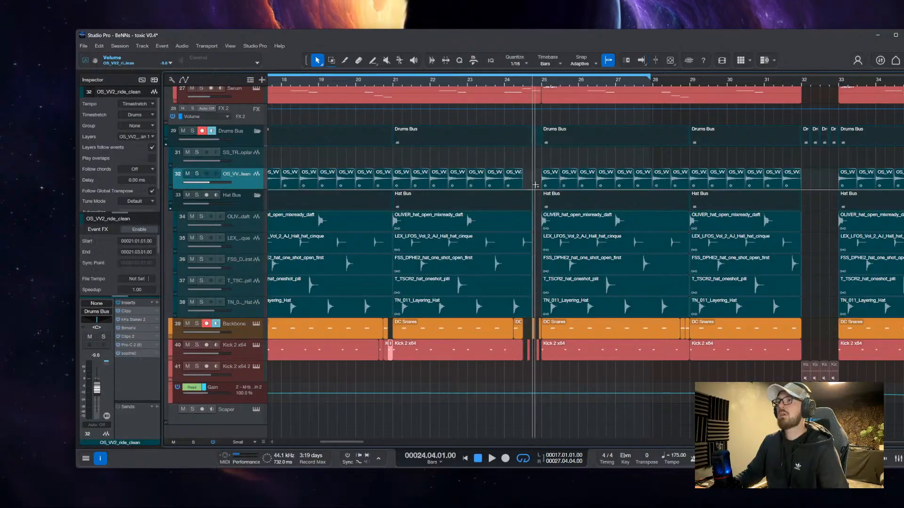
pyautogui.scroll(5, 534, 141)
pyautogui.hotkey('ctrl', 'v')
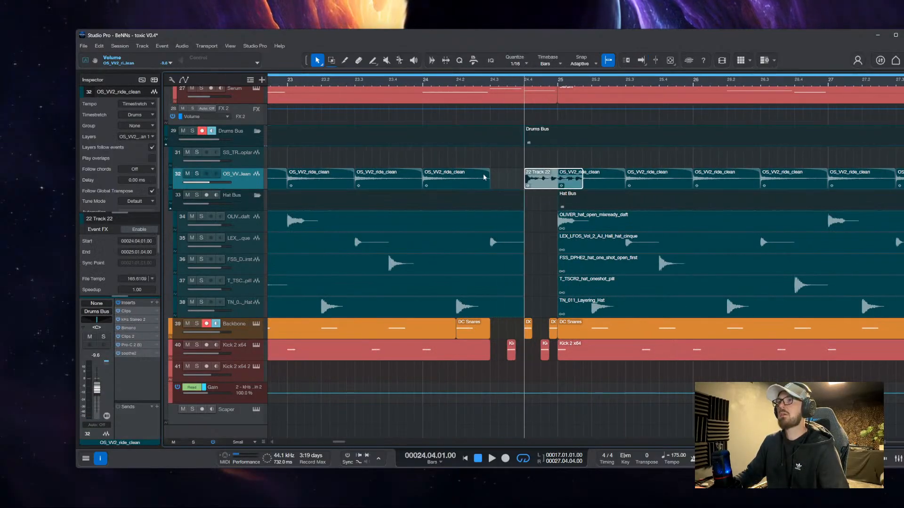
pyautogui.hotkey('ctrl', 'z')
# Add one stereo audio track named Audio below the drum fill track and paste the cut piece at 00024.03.01.00
pyautogui.click(253, 168)
pyautogui.click(262, 81)
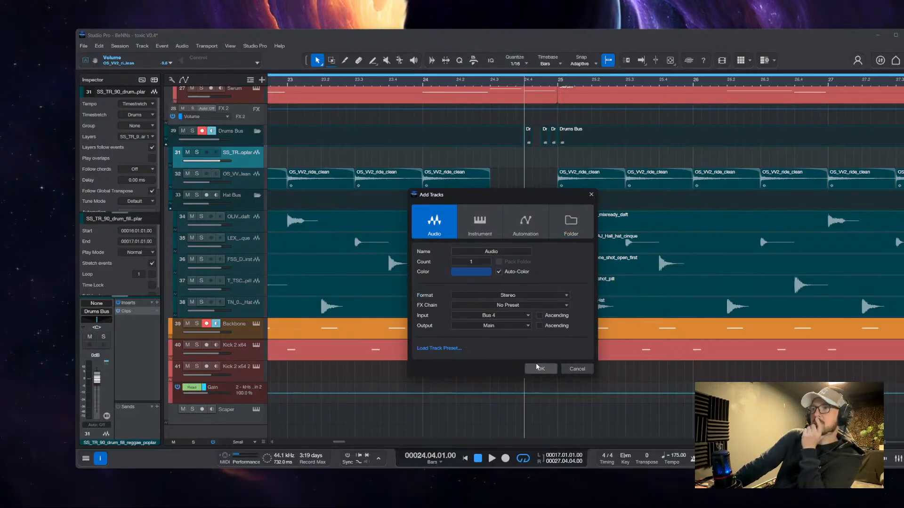
pyautogui.click(541, 370)
pyautogui.hotkey('ctrl', 'v')
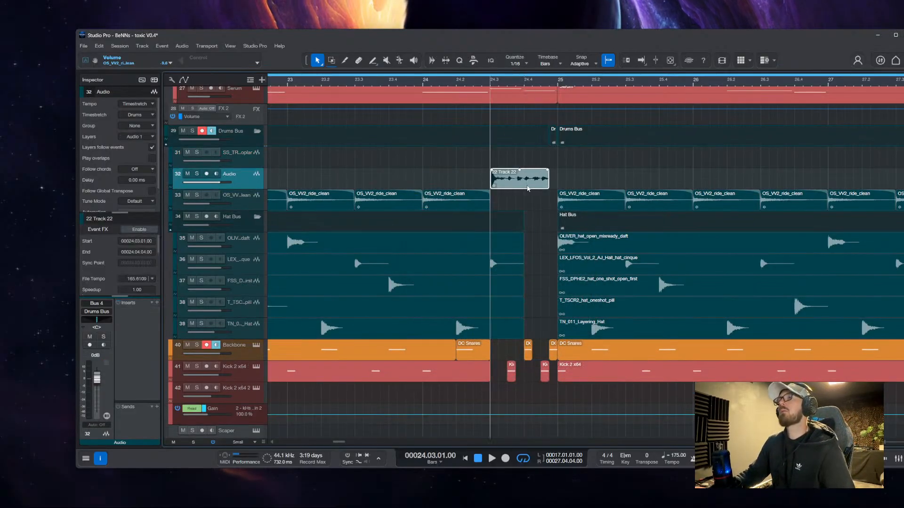
# Move the pasted 22 Track 22 clip to 00024.04.01.00 and trim its end to 00025.01.01.00
pyautogui.press('e')
pyautogui.press('e')
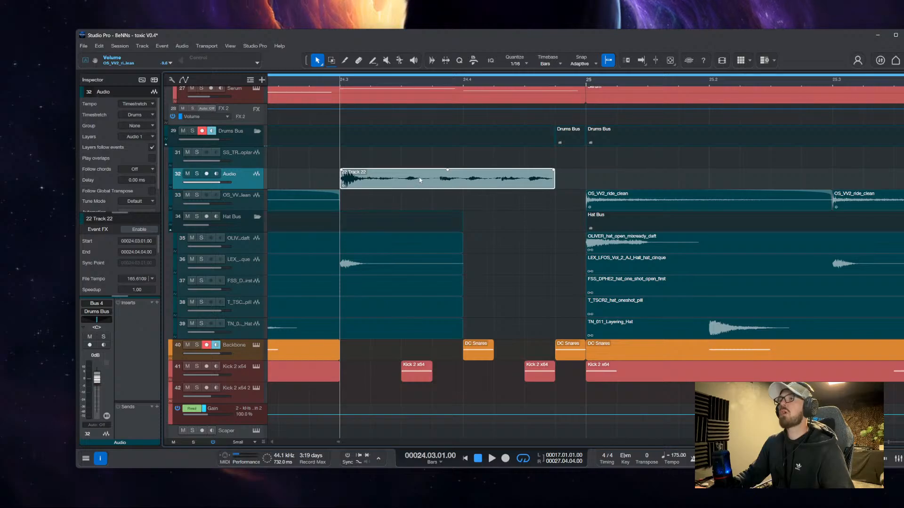
pyautogui.moveTo(422, 179); pyautogui.dragTo(539, 181)
pyautogui.press('w')
pyautogui.press('w')
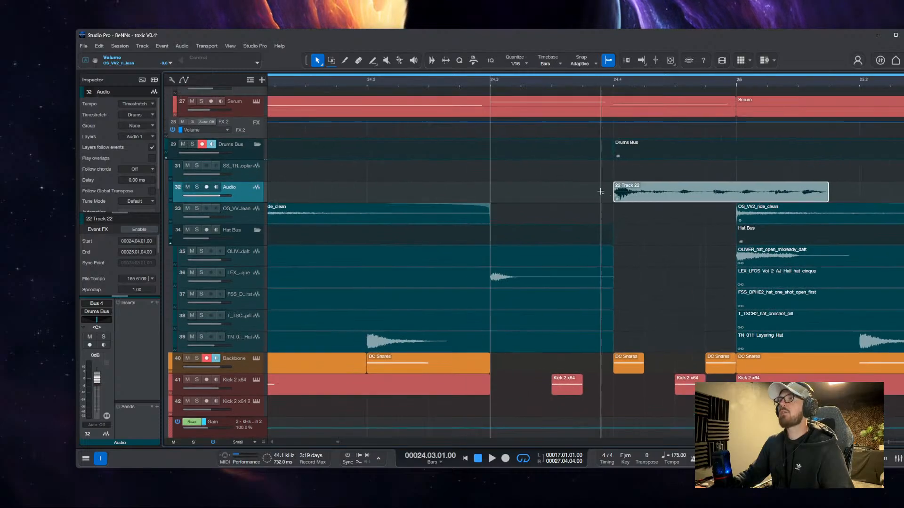
pyautogui.moveTo(674, 191)
pyautogui.mouseDown()
pyautogui.moveTo(632, 191)
pyautogui.moveTo(642, 192)
pyautogui.mouseUp()
pyautogui.scroll(3, 591, 320)
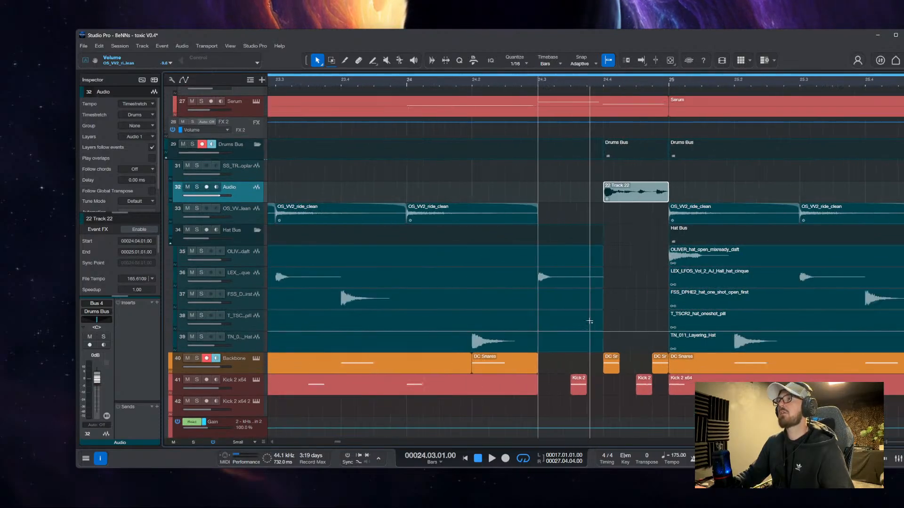
# Delete the snare and kick hits between beat 24.4 and bar 25, and extend the 22 Track 22 clip's start to 00024.03.01.00
pyautogui.moveTo(744, 417); pyautogui.dragTo(641, 343)
pyautogui.press('Delete')
pyautogui.moveTo(623, 196); pyautogui.dragTo(464, 202)
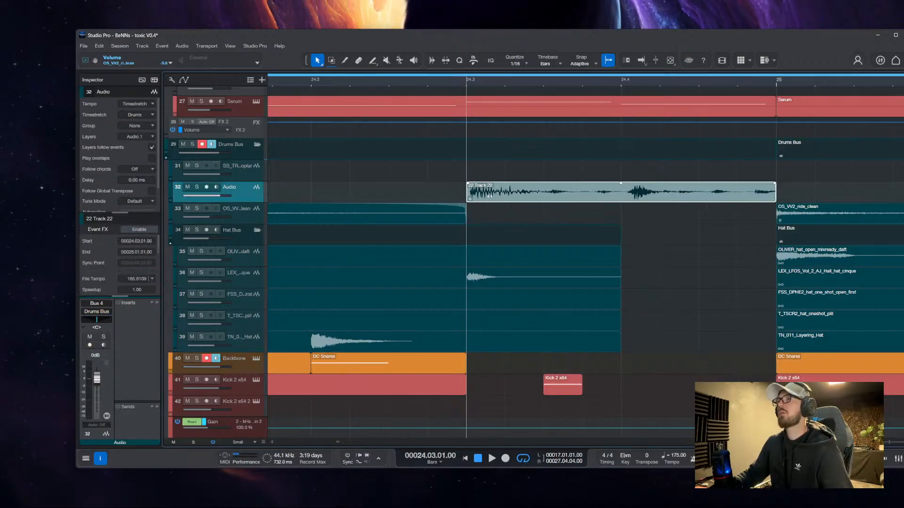
pyautogui.press('w')
pyautogui.press('w')
# Delete the remaining hat and kick events between beat 24.3 and bar 25
pyautogui.click(536, 257)
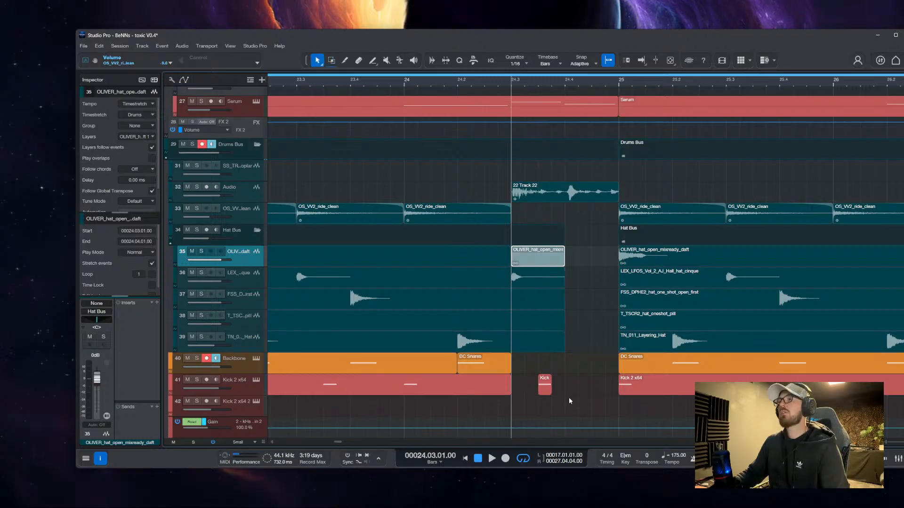
pyautogui.moveTo(569, 398); pyautogui.dragTo(518, 271)
pyautogui.hotkey('alt', 'x')
pyautogui.moveTo(575, 417); pyautogui.dragTo(537, 257)
pyautogui.press('Delete')
# Audition the new audio fill from just before beat 24.3, restarting at 00024.02.03.00
pyautogui.click(440, 179)
pyautogui.hscroll(2, 450, 207)
pyautogui.scroll(-1, 414, 200)
pyautogui.press('space')
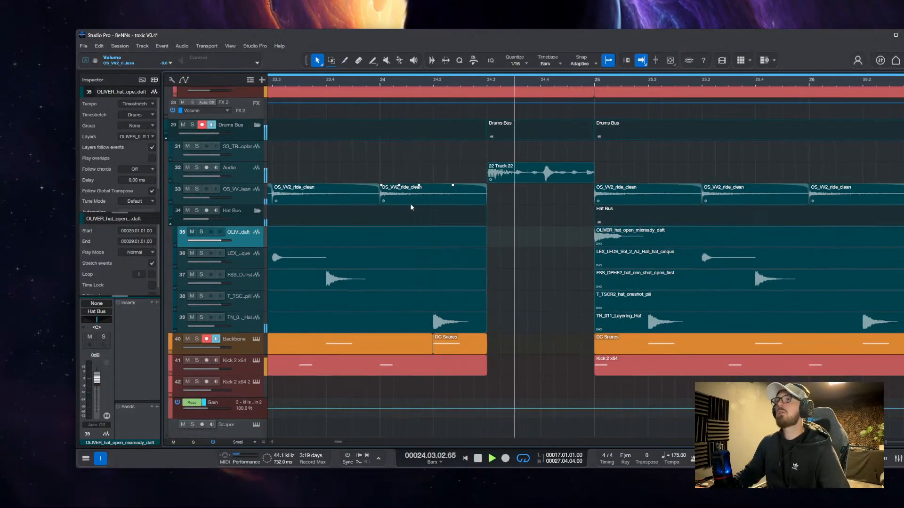
pyautogui.click(501, 171)
pyautogui.click(460, 154)
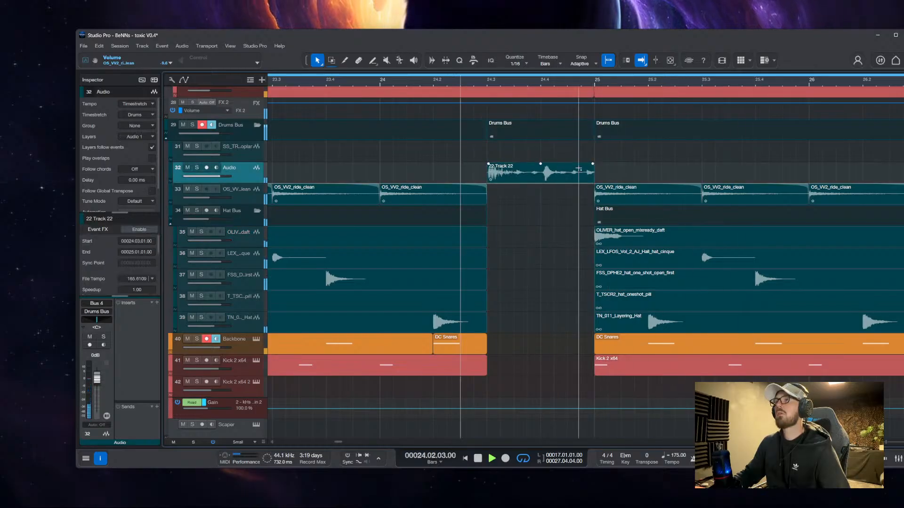
# Extend the 22 Track 22 clip's end to 00025.02.02.67, stop playback and move the clip to start at 00024.01.01.00
pyautogui.scroll(3, 583, 171)
pyautogui.moveTo(614, 171); pyautogui.dragTo(783, 172)
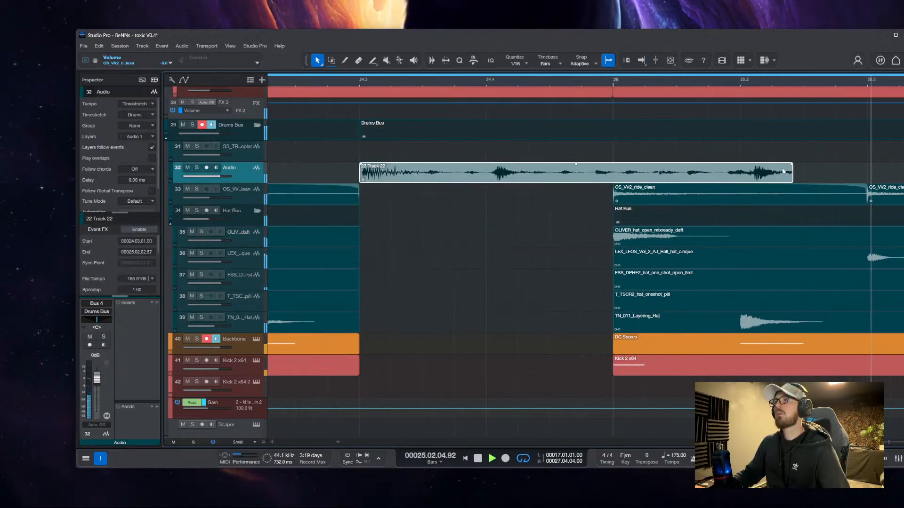
pyautogui.scroll(-3, 783, 172)
pyautogui.press('space')
pyautogui.moveTo(697, 171); pyautogui.dragTo(628, 171)
pyautogui.moveTo(630, 171); pyautogui.dragTo(620, 171)
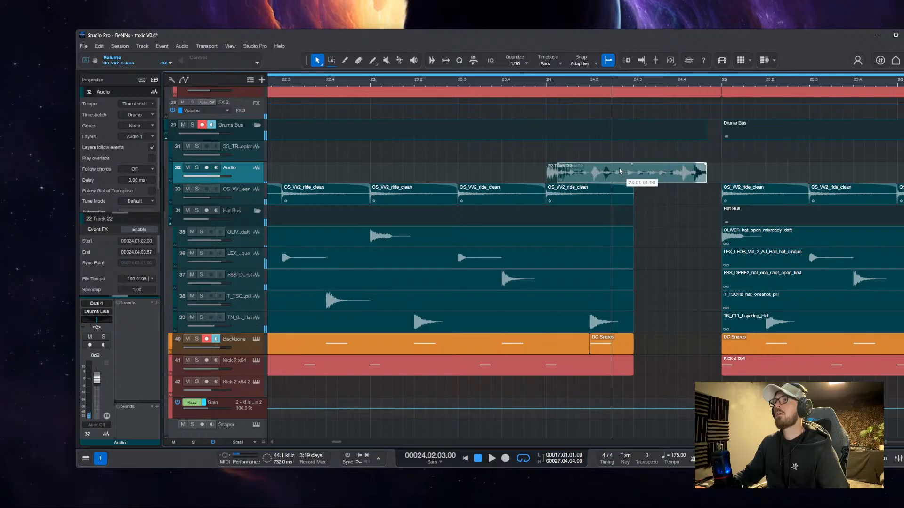
# Lengthen the 22 Track 22 clip to 00025.02.02.34 and cut off the part after bar 25
pyautogui.moveTo(706, 171); pyautogui.dragTo(806, 174)
pyautogui.scroll(3, 791, 172)
pyautogui.scroll(3, 767, 172)
pyautogui.scroll(-5, 515, 160)
pyautogui.press('3')
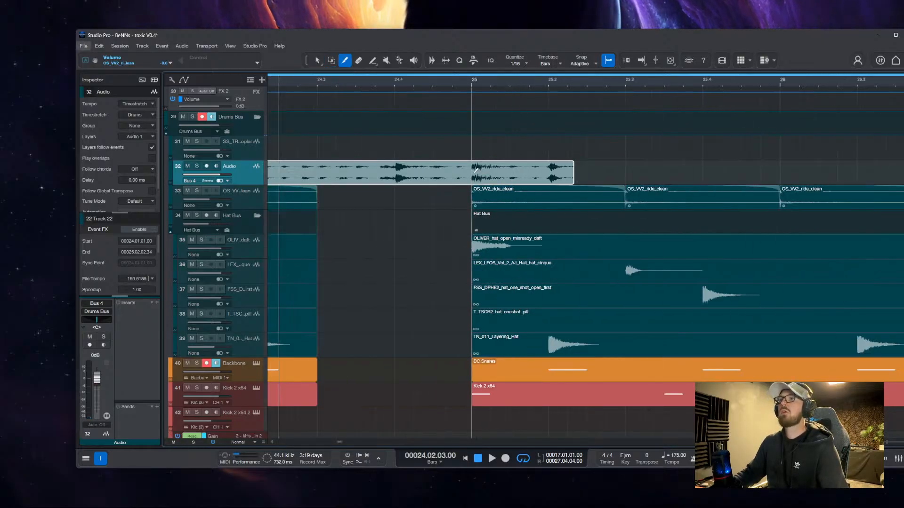
pyautogui.click(472, 172)
pyautogui.press('1')
pyautogui.hscroll(-3, 452, 171)
pyautogui.press('Delete')
# Audition the bar 24 audio fill against the drums, restarting from 00023.03.03.00
pyautogui.click(394, 171)
pyautogui.scroll(-3, 403, 158)
pyautogui.hscroll(-2, 376, 154)
pyautogui.click(371, 154)
pyautogui.press('space')
pyautogui.scroll(-1, 383, 161)
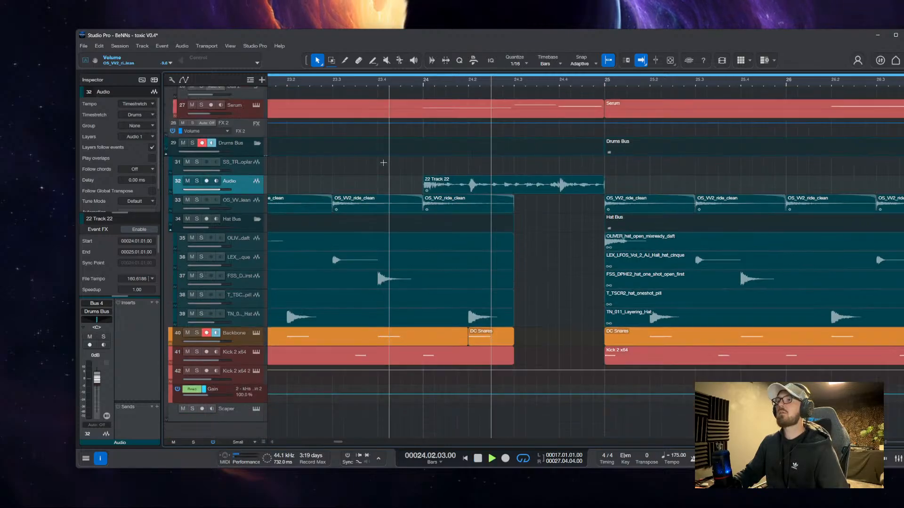
pyautogui.click(353, 158)
pyautogui.hscroll(-3, 424, 157)
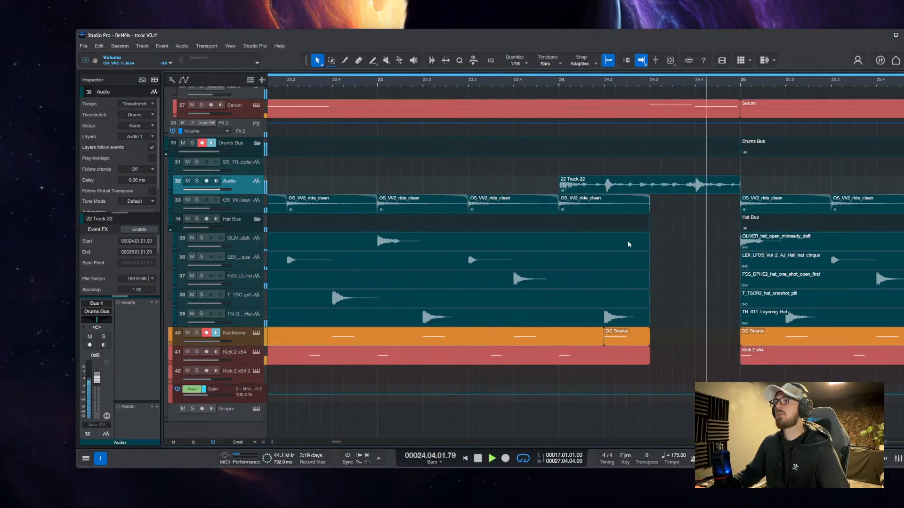
pyautogui.press('space')
# Delete the ride, hat, snare and kick parts in bar 24 beneath the audio fill
pyautogui.press('3')
pyautogui.press('2')
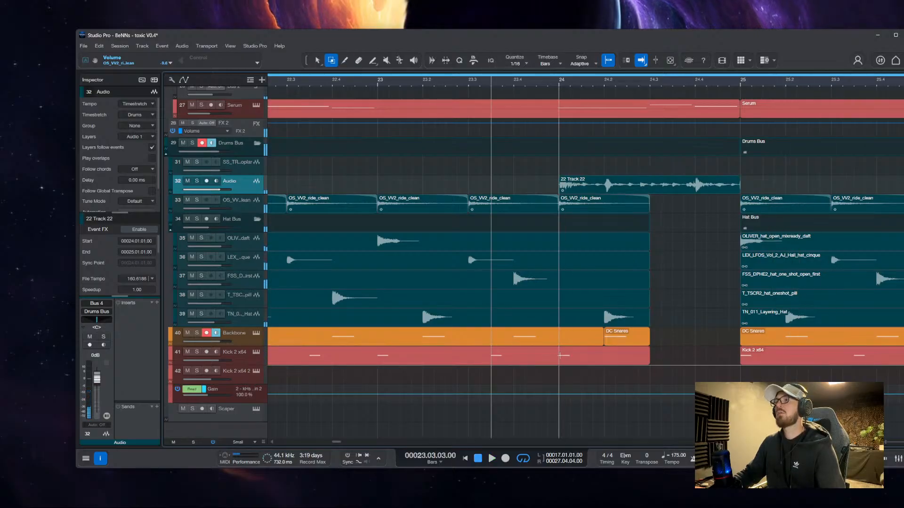
pyautogui.moveTo(560, 357); pyautogui.dragTo(665, 208)
pyautogui.press('Delete')
# Play from 00023.03.04.00 to hear the bar 24 fill without the other drums, and stop playback
pyautogui.press('space')
pyautogui.scroll(-5, 541, 188)
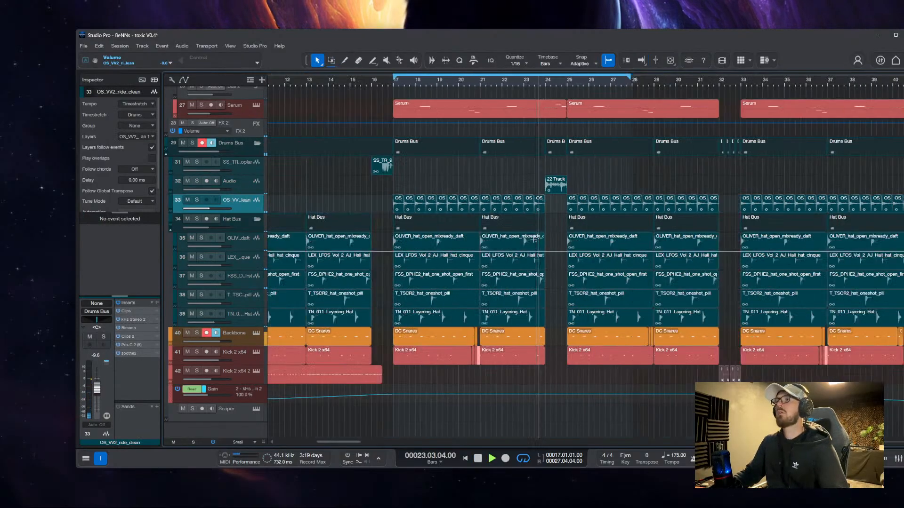
pyautogui.scroll(-1, 551, 193)
pyautogui.scroll(3, 554, 238)
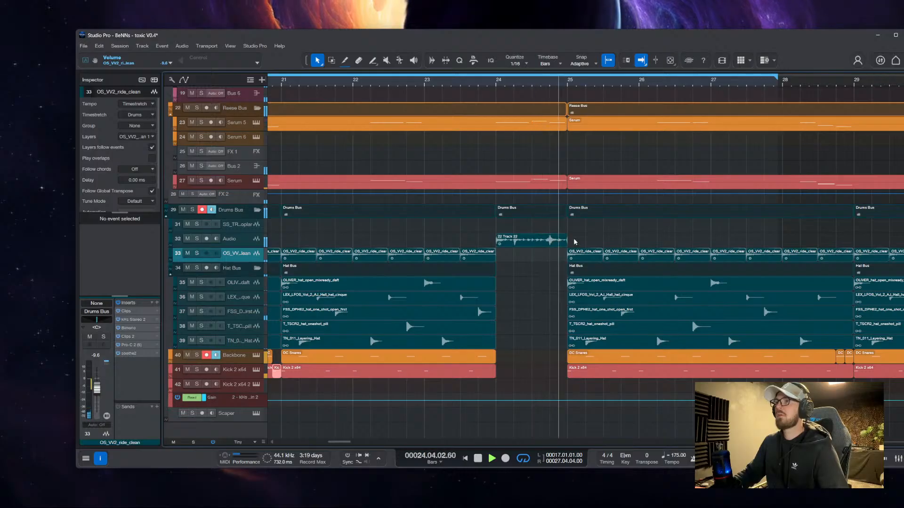
pyautogui.press('space')
pyautogui.scroll(3, 573, 238)
# Insert the Clips plug-in on the Audio track and lower its ceiling to about -5.7 dB
pyautogui.click(543, 236)
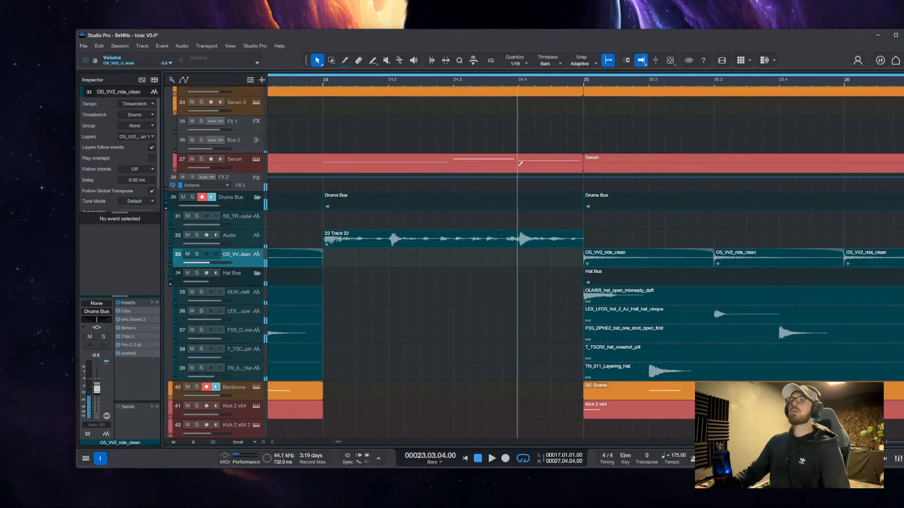
pyautogui.rightClick(815, 224)
pyautogui.click(561, 43)
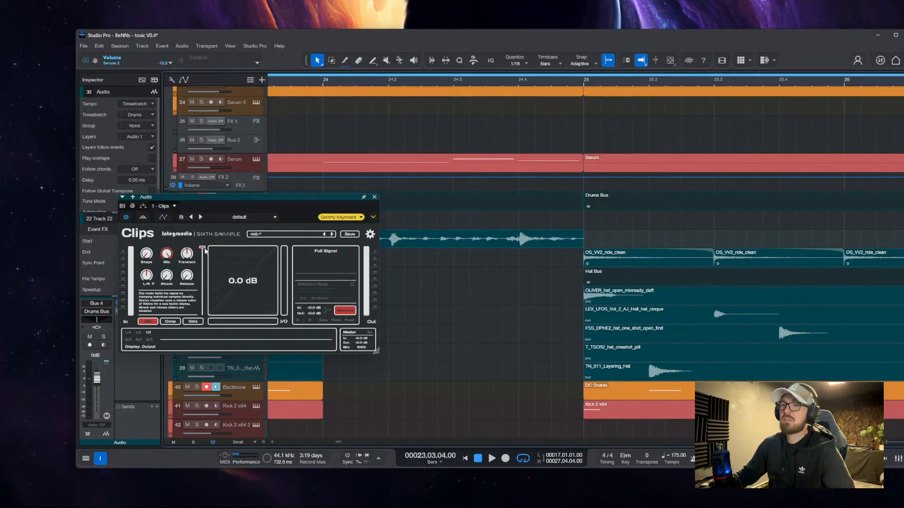
pyautogui.moveTo(202, 248); pyautogui.dragTo(203, 264)
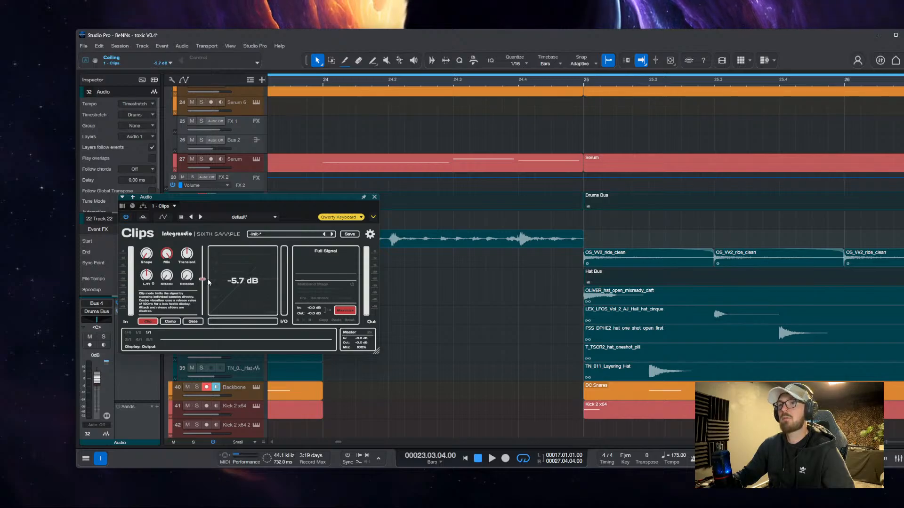
pyautogui.click(375, 197)
# Audition the clipped bar 24 fill in context, from about bar 22 into bar 25
pyautogui.scroll(-12, 371, 226)
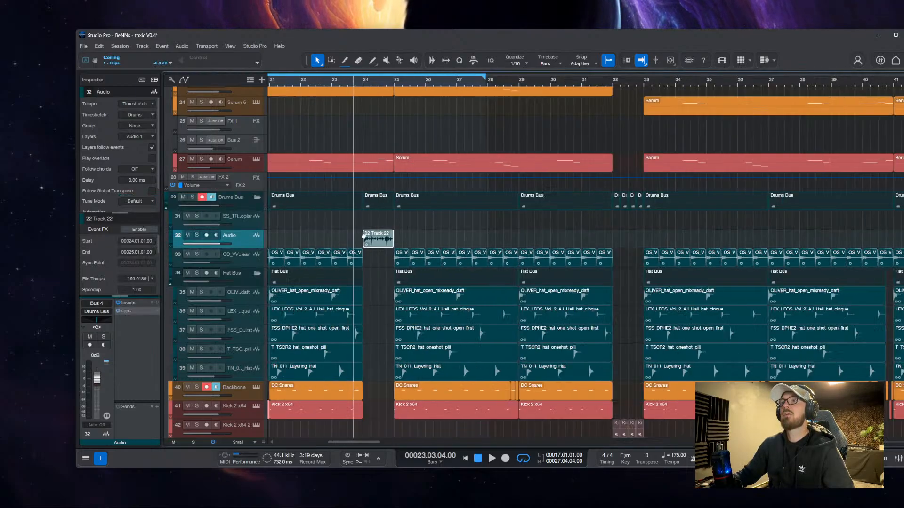
pyautogui.hotkey('ctrl', 'space')
pyautogui.press('space')
pyautogui.scroll(3, 373, 230)
pyautogui.scroll(-5, 375, 231)
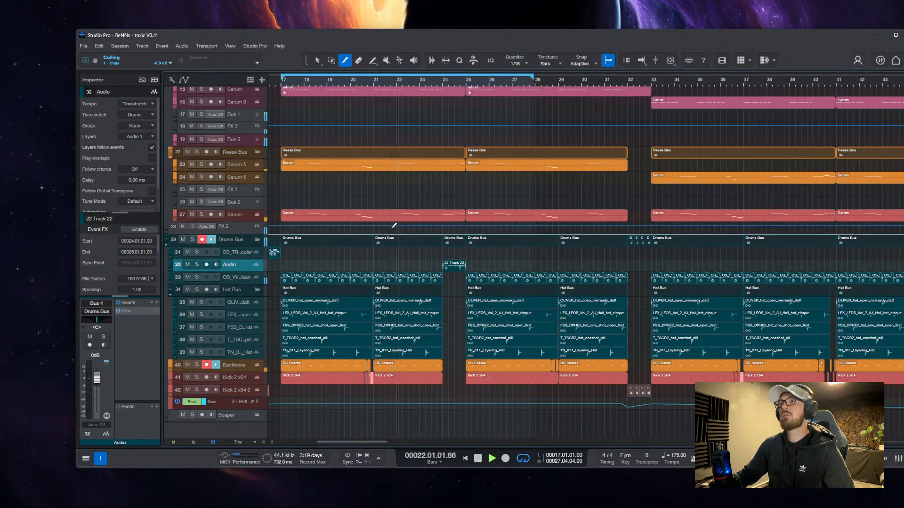
pyautogui.scroll(5, 442, 262)
pyautogui.scroll(4, 429, 280)
pyautogui.moveTo(428, 283); pyautogui.dragTo(380, 269)
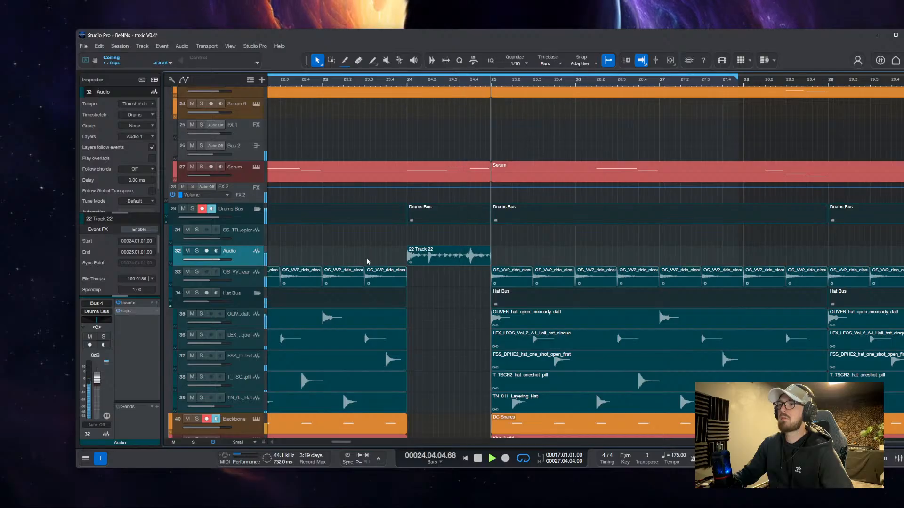
pyautogui.scroll(-6, 405, 248)
pyautogui.scroll(-3, 407, 245)
pyautogui.scroll(-3, 392, 252)
pyautogui.scroll(3, 392, 251)
# Duplicate the Audio track's range from bar 17 to bar 49 so the 22 Track 22 fill repeats at bar 56
pyautogui.moveTo(391, 252); pyautogui.dragTo(526, 262)
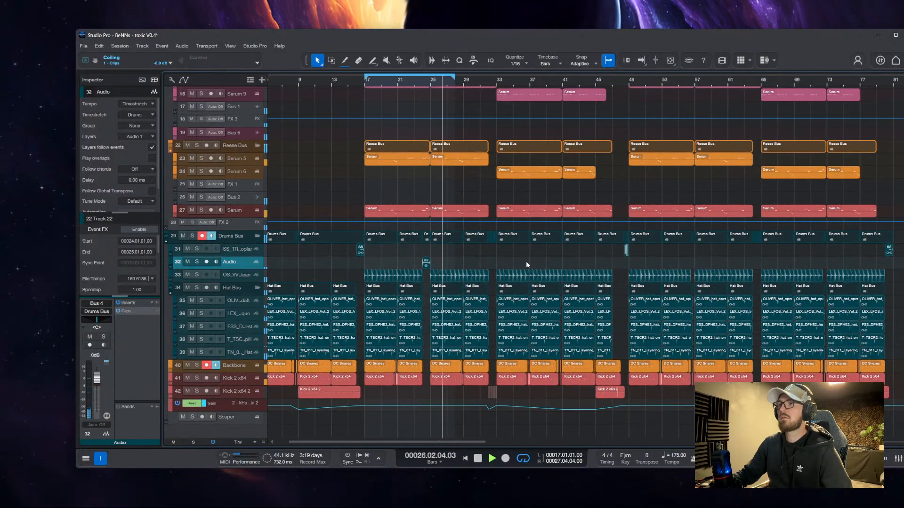
pyautogui.press('2')
pyautogui.moveTo(629, 265); pyautogui.dragTo(367, 264)
pyautogui.press('d')
pyautogui.scroll(2, 671, 285)
pyautogui.moveTo(672, 286); pyautogui.dragTo(464, 283)
pyautogui.scroll(3, 463, 282)
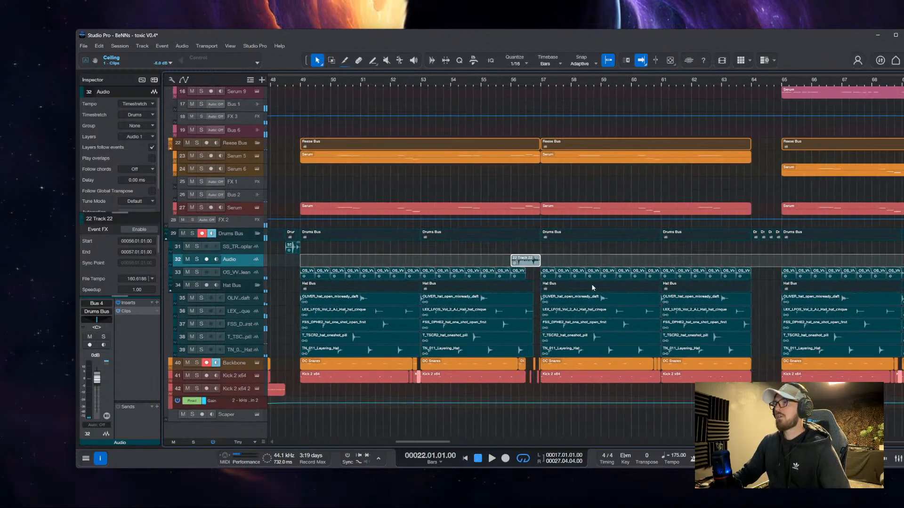
# Delete the ride, hat, snare and kick parts in bar 56 beneath the copied fill
pyautogui.scroll(4, 541, 283)
pyautogui.press('2')
pyautogui.moveTo(372, 289); pyautogui.dragTo(533, 271)
pyautogui.moveTo(417, 257); pyautogui.dragTo(585, 376)
pyautogui.press('Delete')
# Set the loop range from 00040.01.01.00 to 00041.01.01.00
pyautogui.scroll(-5, 500, 320)
pyautogui.scroll(5, 366, 267)
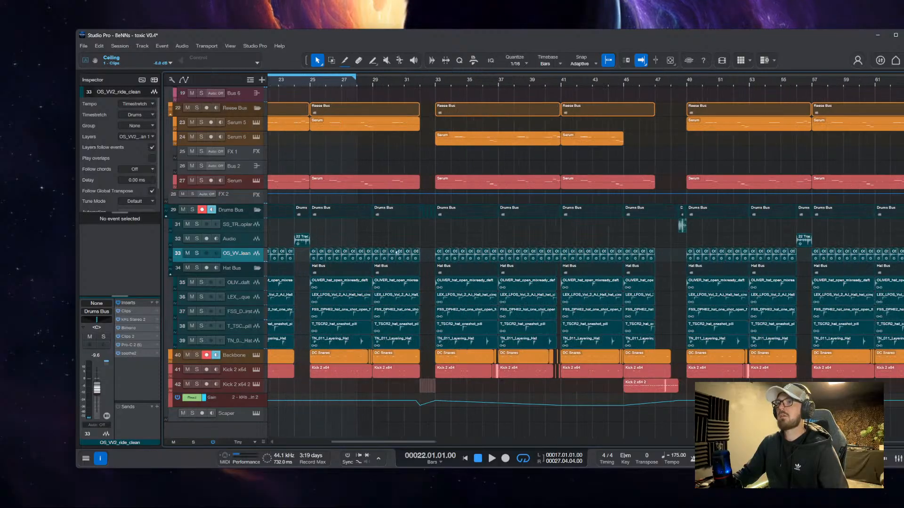
pyautogui.scroll(4, 544, 238)
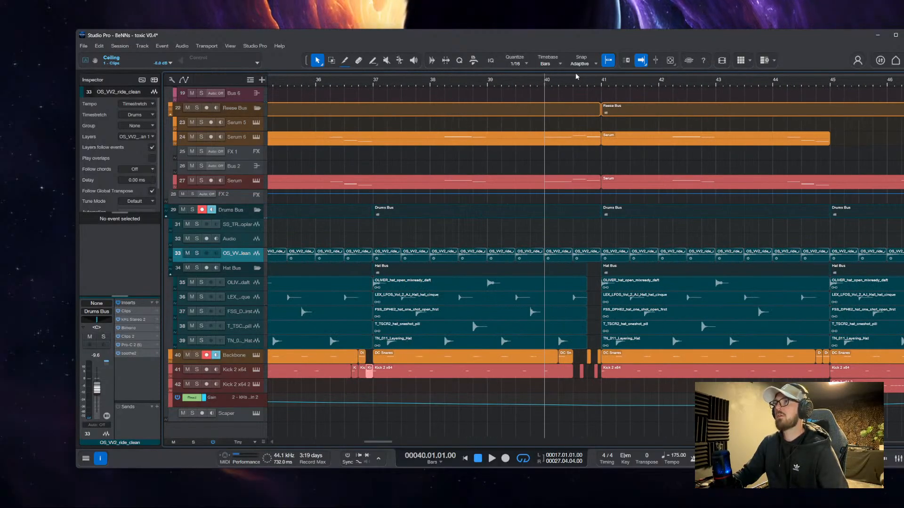
pyautogui.moveTo(603, 77); pyautogui.dragTo(545, 71)
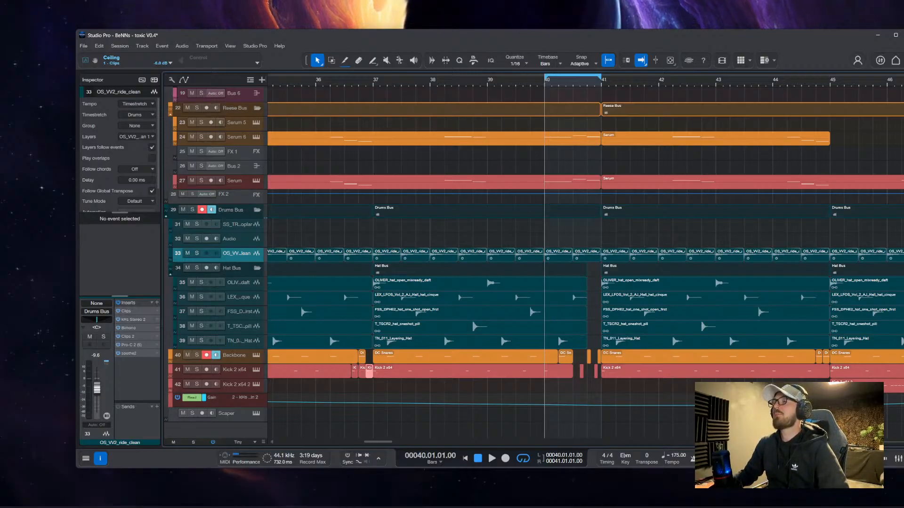
pyautogui.click(898, 459)
pyautogui.click(899, 459)
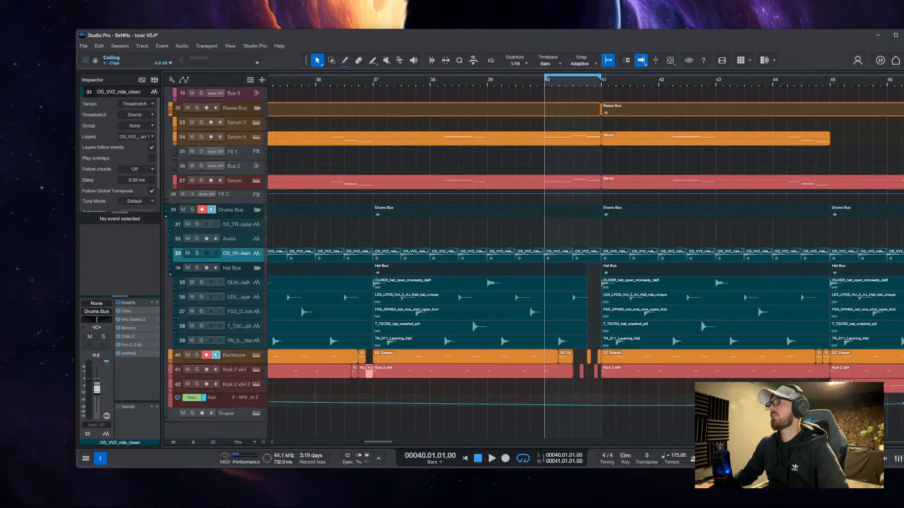
pyautogui.scroll(-4, 564, 223)
pyautogui.scroll(2, 527, 231)
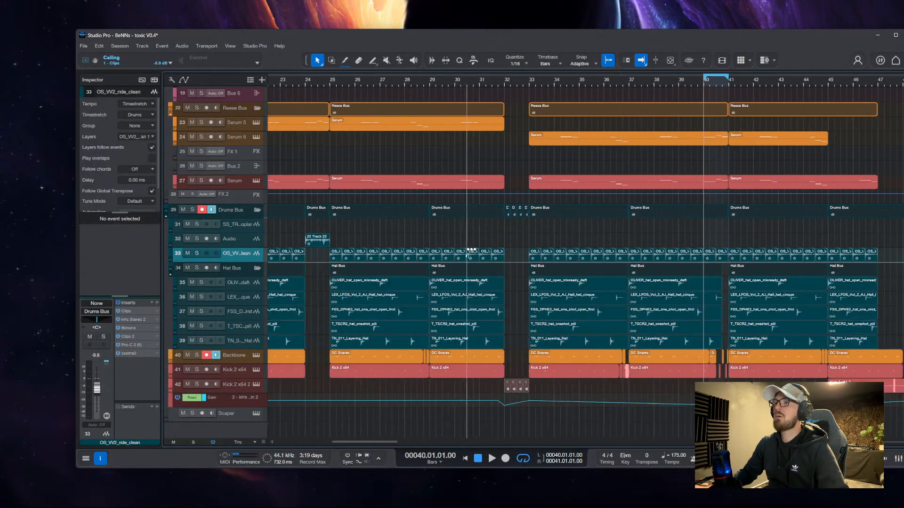
pyautogui.scroll(2, 497, 258)
pyautogui.scroll(-2, 497, 257)
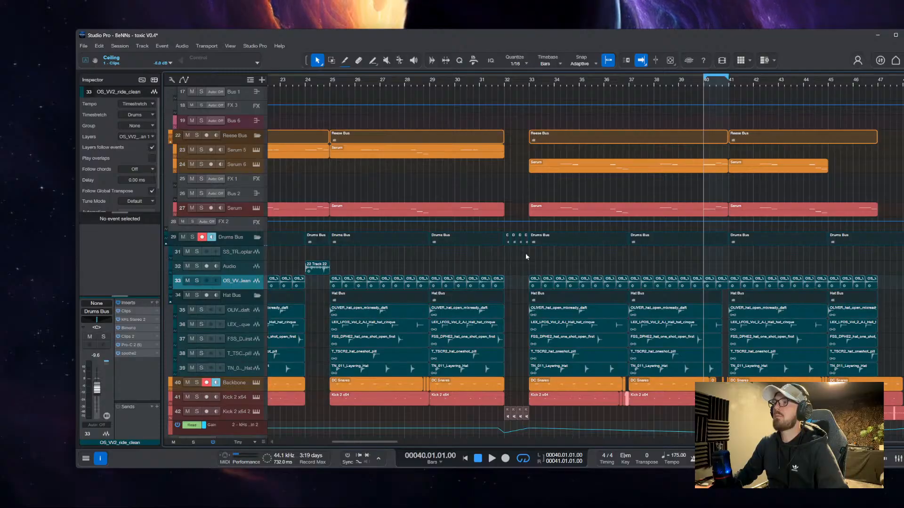
# Audition the drum pattern in bar 40 to judge where a fill would fit
pyautogui.scroll(5, 716, 273)
pyautogui.moveTo(716, 276); pyautogui.dragTo(493, 244)
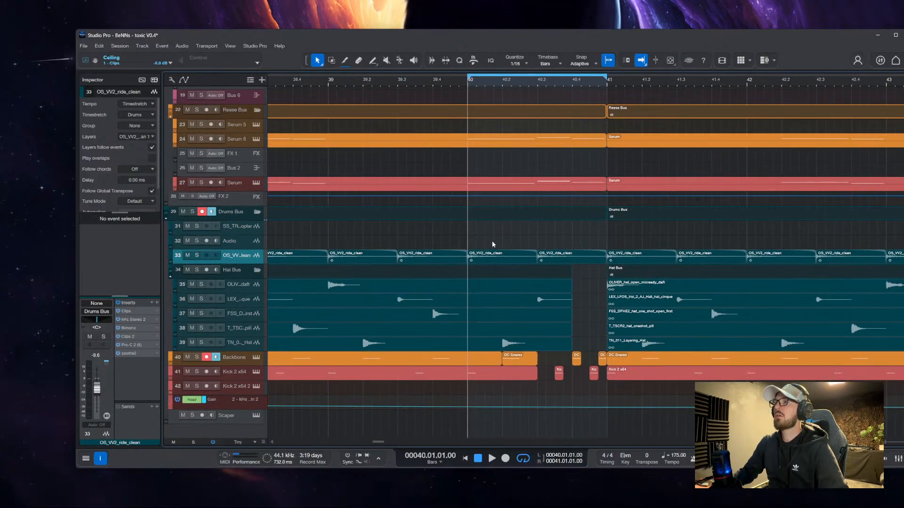
pyautogui.press('space')
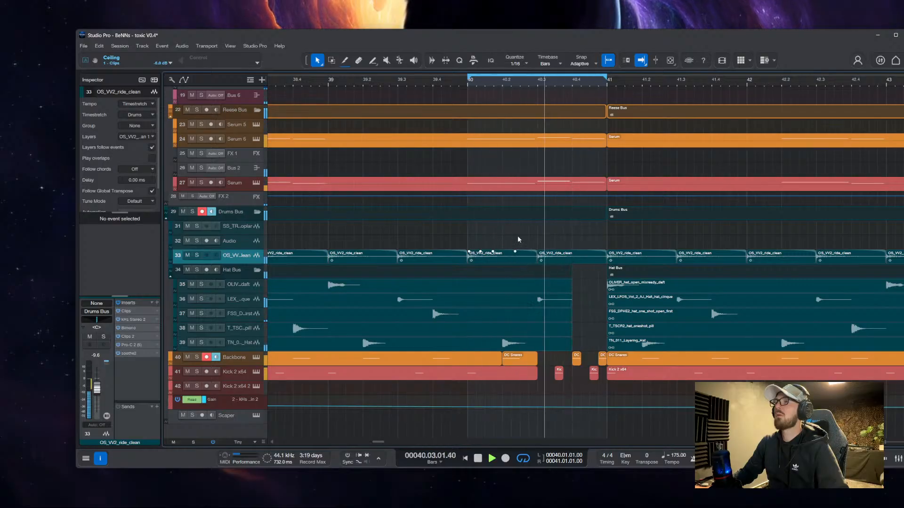
pyautogui.press('space')
# Audition the Track 22 fill at bar 24 in context, playing from about bar 23 to bar 27
pyautogui.press('w')
pyautogui.press('w')
pyautogui.press('w')
pyautogui.press('w')
pyautogui.press('w')
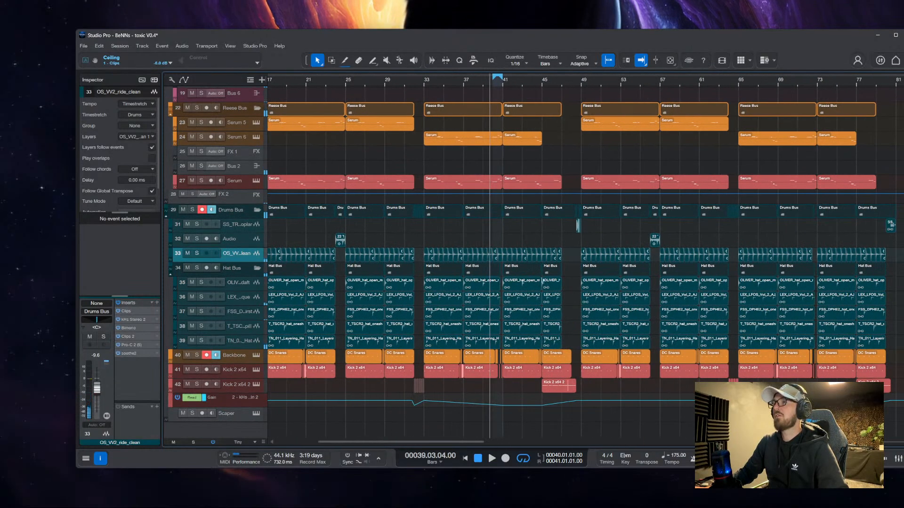
pyautogui.press('w')
pyautogui.press('w')
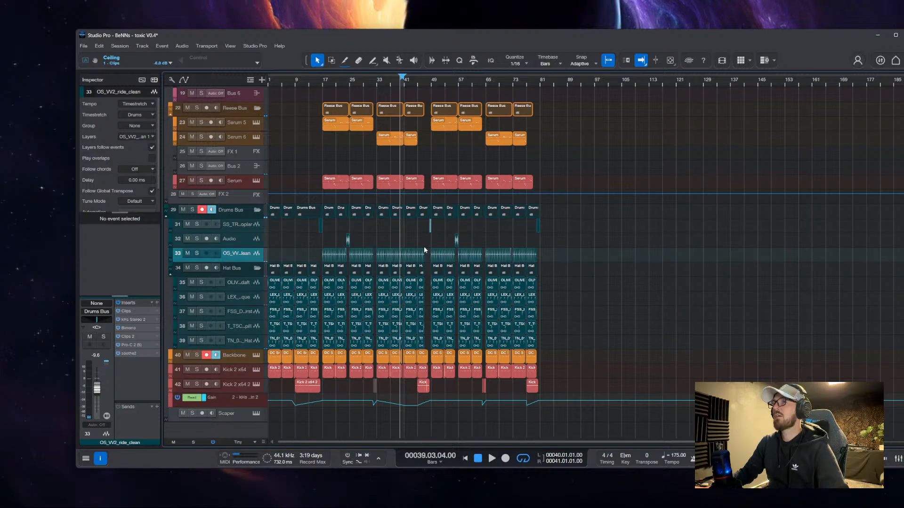
pyautogui.click(341, 228)
pyautogui.press('space')
pyautogui.scroll(5, 342, 230)
pyautogui.moveTo(347, 242); pyautogui.dragTo(577, 377)
pyautogui.scroll(3, 577, 379)
pyautogui.scroll(-6, 578, 378)
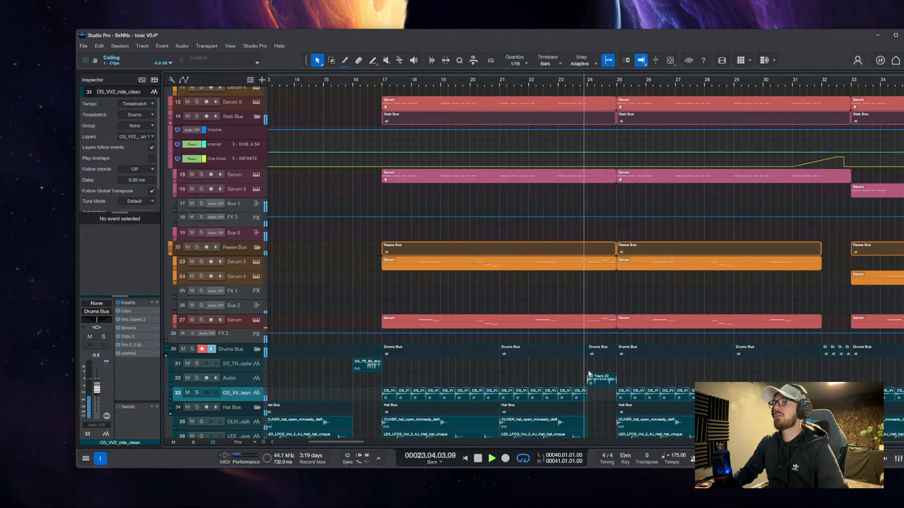
pyautogui.press('w')
pyautogui.press('w')
pyautogui.press('w')
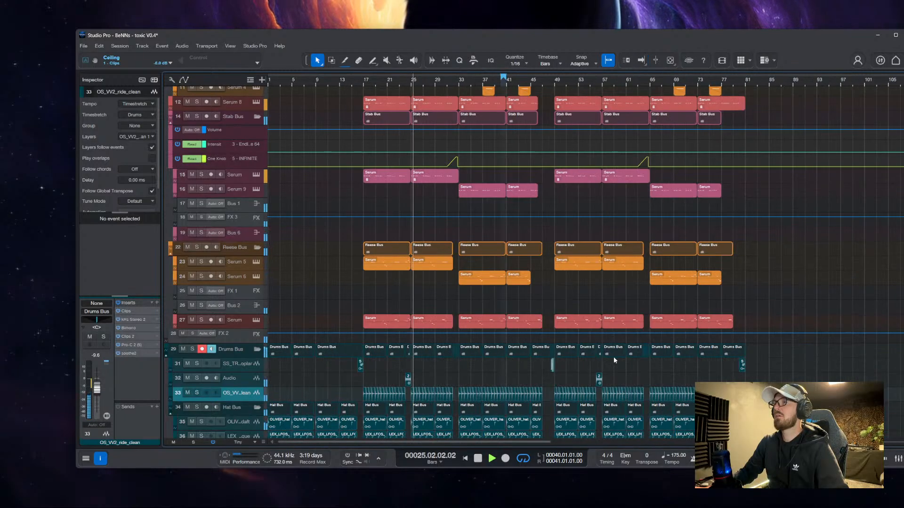
pyautogui.scroll(-2, 448, 333)
pyautogui.press('e')
pyautogui.press('e')
pyautogui.press('e')
pyautogui.scroll(-3, 577, 342)
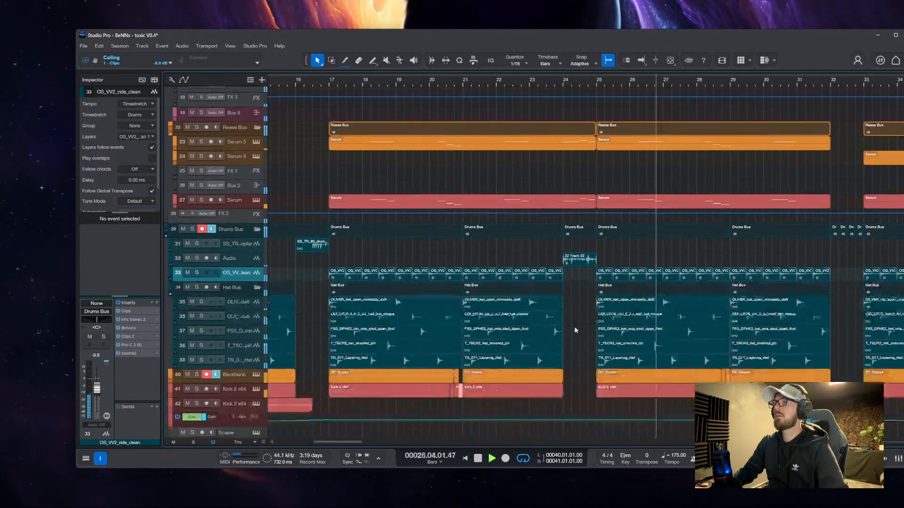
pyautogui.press('e')
pyautogui.press('w')
pyautogui.press('w')
pyautogui.press('w')
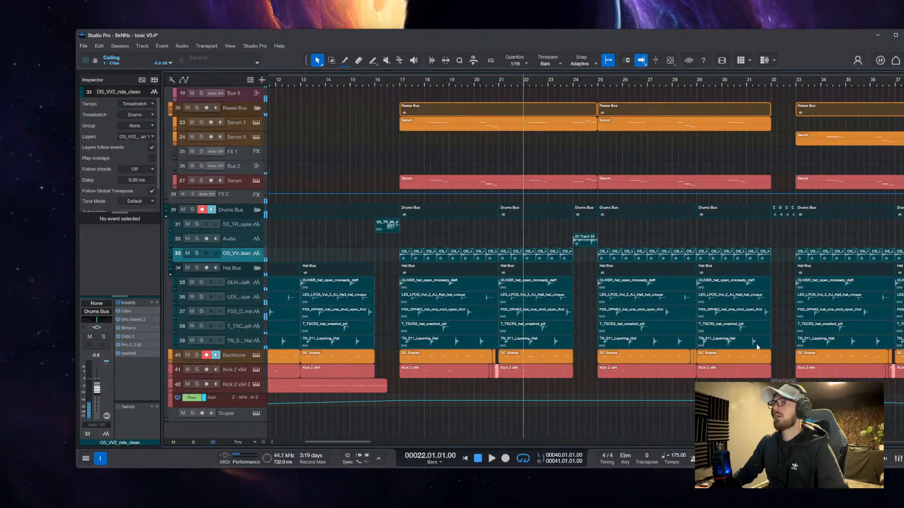
pyautogui.press('space')
# Copy the bar 32 Kick 2 x64 2 clips to bar 24 and merge them into a single clip
pyautogui.scroll(4, 540, 319)
pyautogui.scroll(-4, 561, 298)
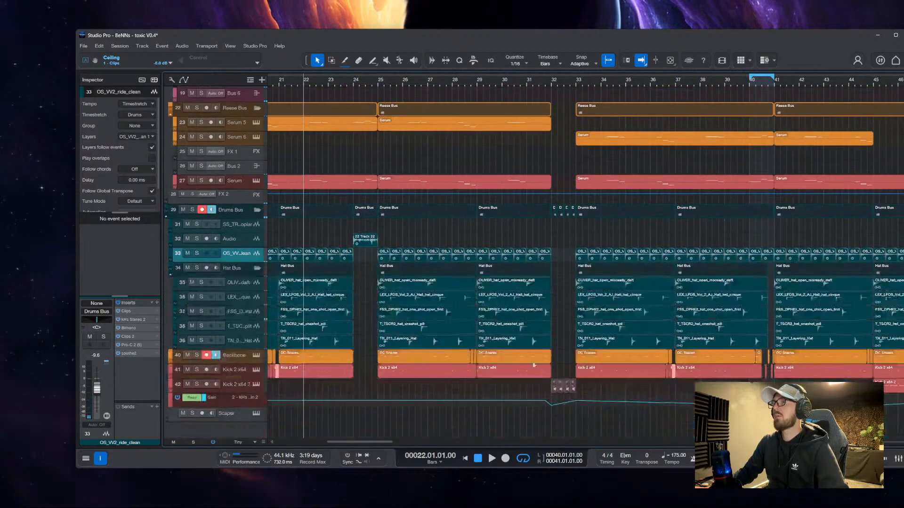
pyautogui.moveTo(604, 386); pyautogui.dragTo(369, 386)
pyautogui.hscroll(-5, 513, 318)
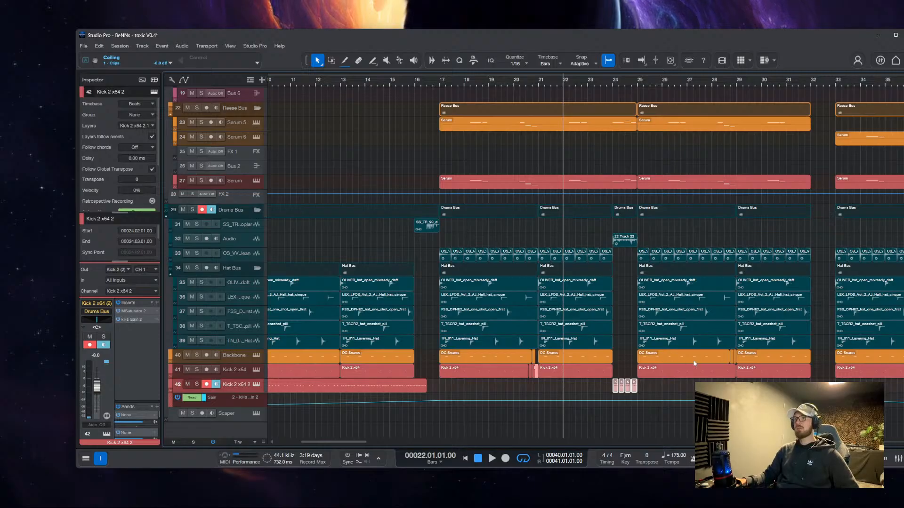
pyautogui.moveTo(587, 385); pyautogui.dragTo(587, 386)
pyautogui.press('g')
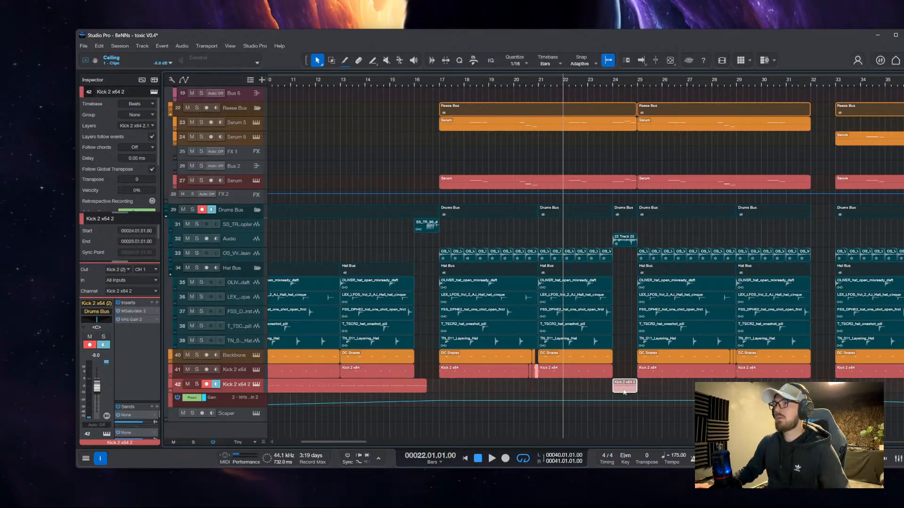
# Add points to the Kick 2 x64 2 Gain automation around bar 24, dipping to about 53.1% at 24.1.2, and play it back
pyautogui.scroll(3, 622, 398)
pyautogui.scroll(4, 605, 391)
pyautogui.scroll(-3, 607, 408)
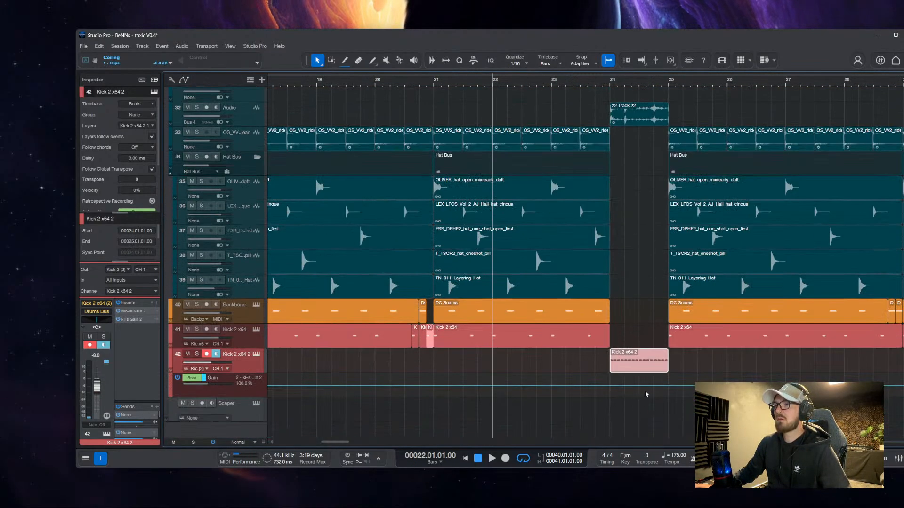
pyautogui.click(597, 386)
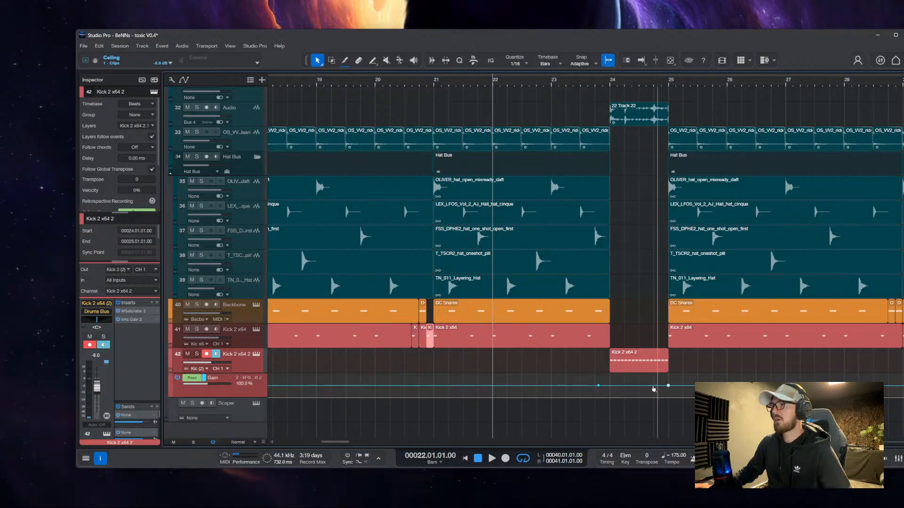
pyautogui.click(613, 391)
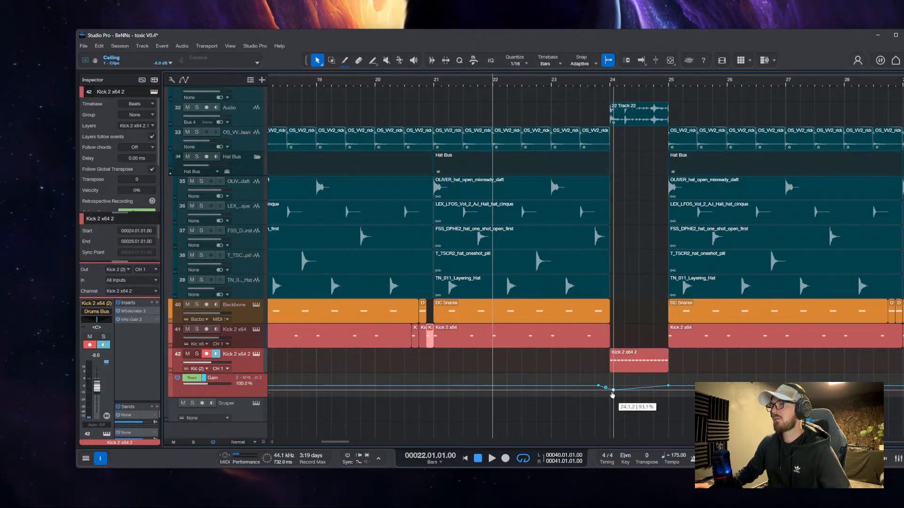
pyautogui.press('space')
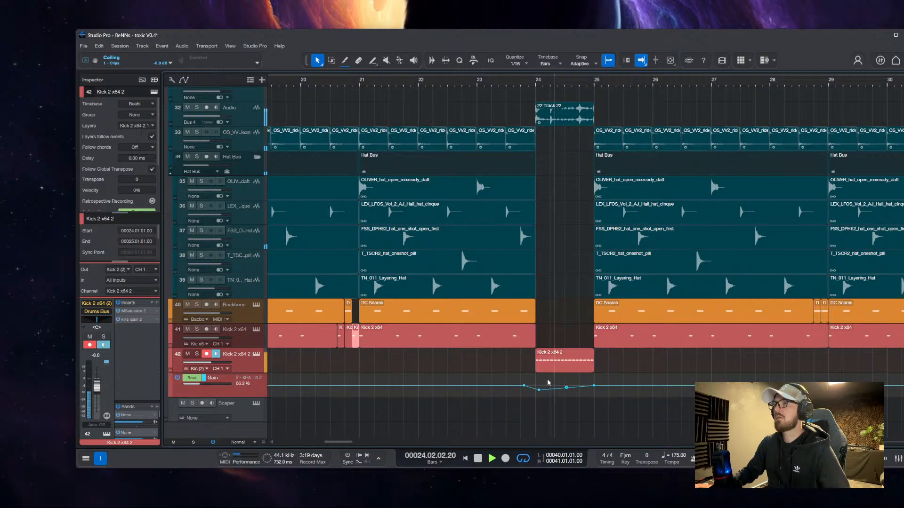
# Try splitting the bar 24 Kick 2 x64 2 clip at 00024.01.02.00, play through it and undo the split
pyautogui.press('f')
pyautogui.scroll(3, 545, 360)
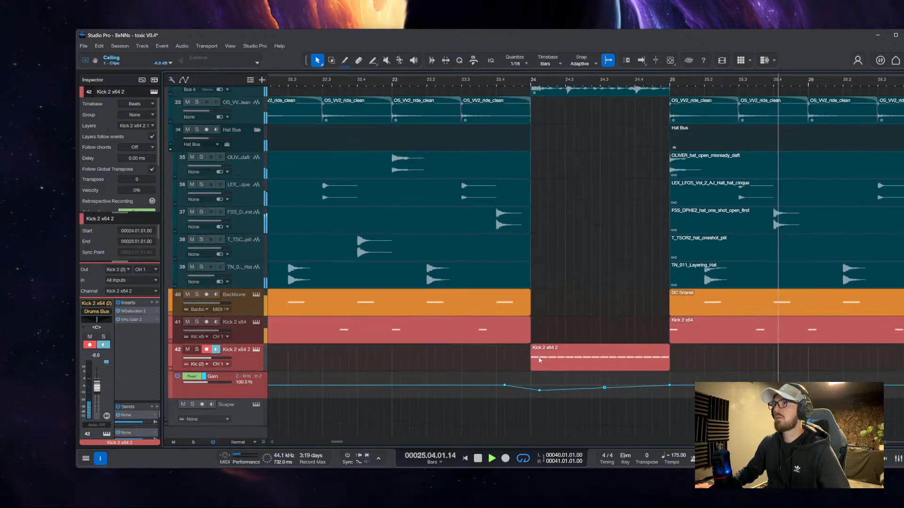
pyautogui.press('2')
pyautogui.press('3')
pyautogui.click(540, 361)
pyautogui.press('1')
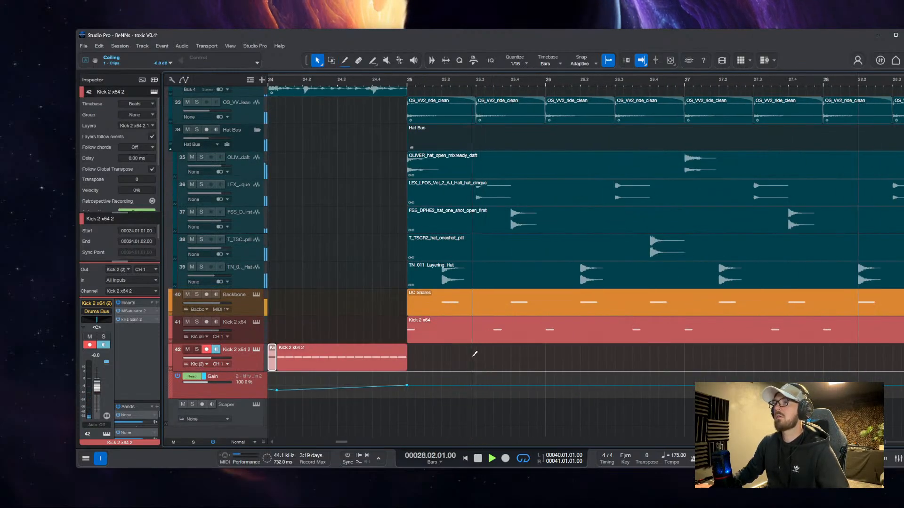
pyautogui.scroll(-4, 473, 354)
pyautogui.hotkey('ctrl', 'space')
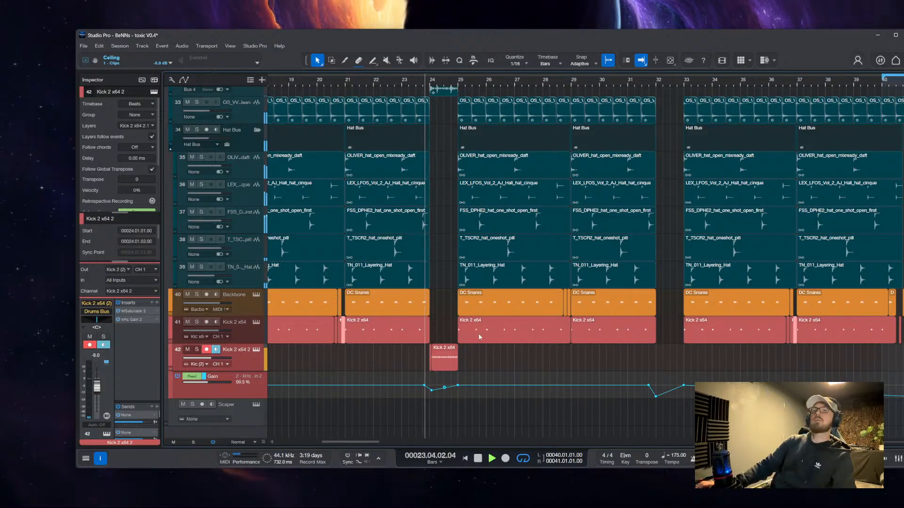
pyautogui.press('f')
pyautogui.scroll(3, 441, 367)
pyautogui.hotkey('ctrl', 'z')
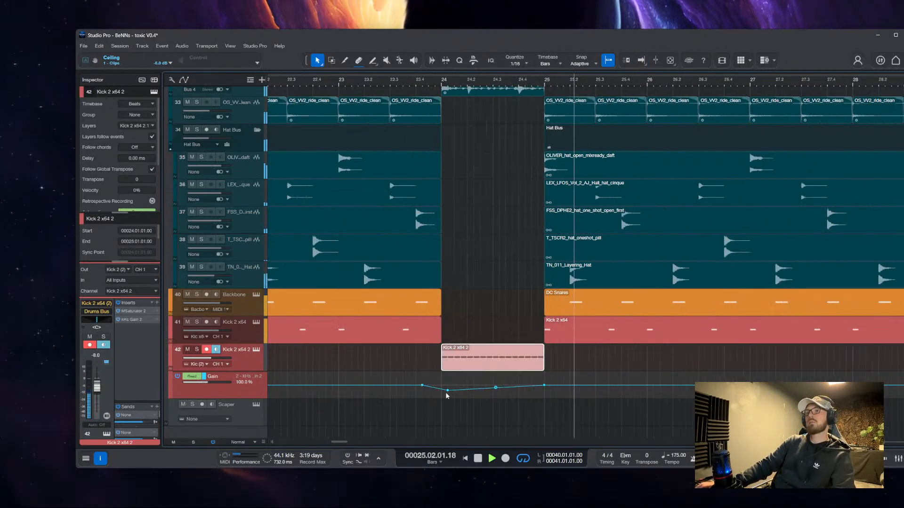
# Move the Gain dip lower and to the start of bar 24, and trim the Kick 2 x64 2 clip to end at 00024.04.04.00
pyautogui.moveTo(448, 390); pyautogui.dragTo(442, 398)
pyautogui.hotkey('ctrl', 'space')
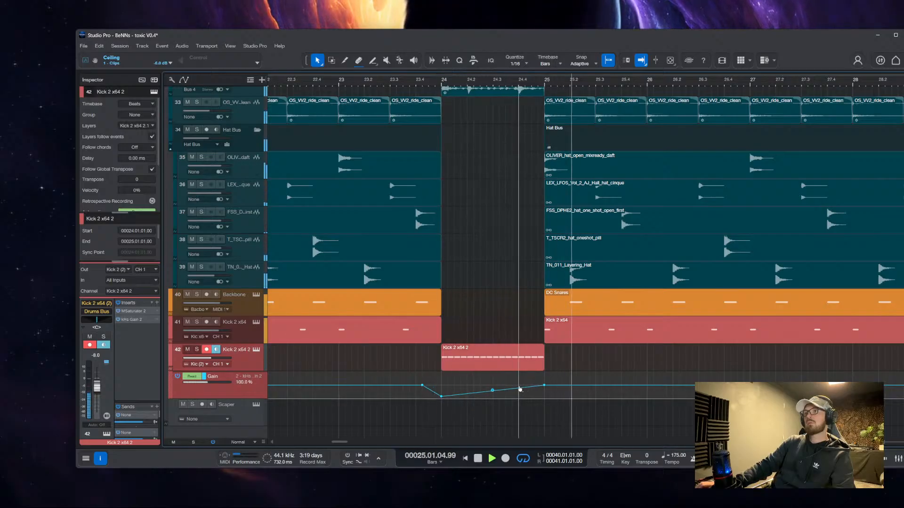
pyautogui.scroll(3, 537, 377)
pyautogui.click(577, 357)
pyautogui.moveTo(577, 356); pyautogui.dragTo(547, 354)
pyautogui.scroll(-4, 546, 345)
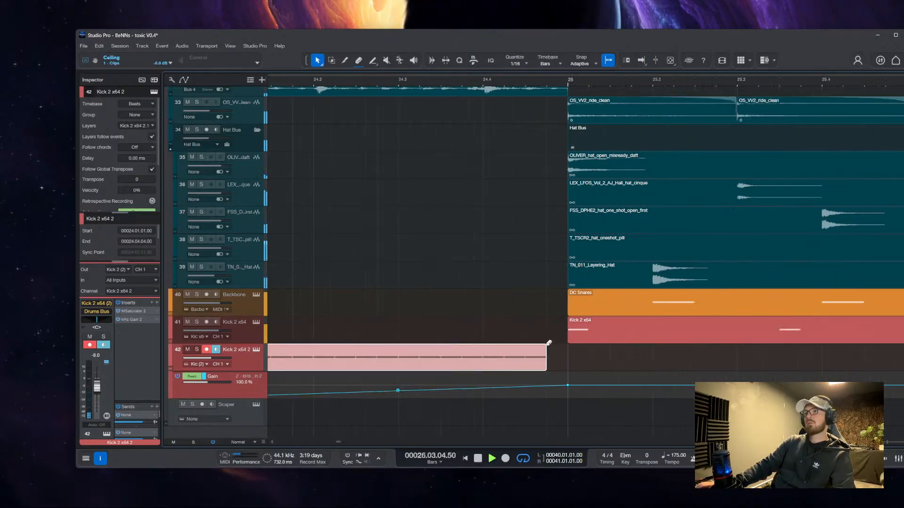
pyautogui.scroll(-2, 544, 330)
pyautogui.press('space')
pyautogui.click(531, 188)
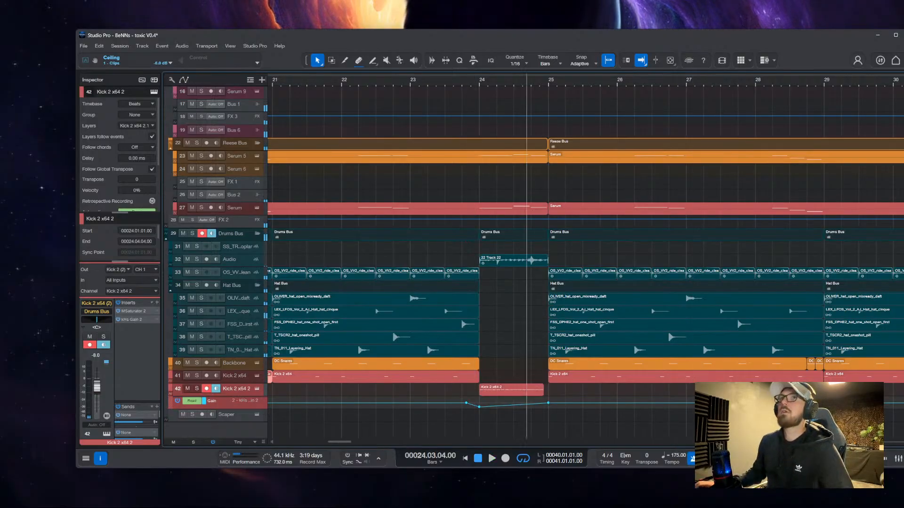
# Open the Splice browser and search it for "crash"
pyautogui.click(899, 459)
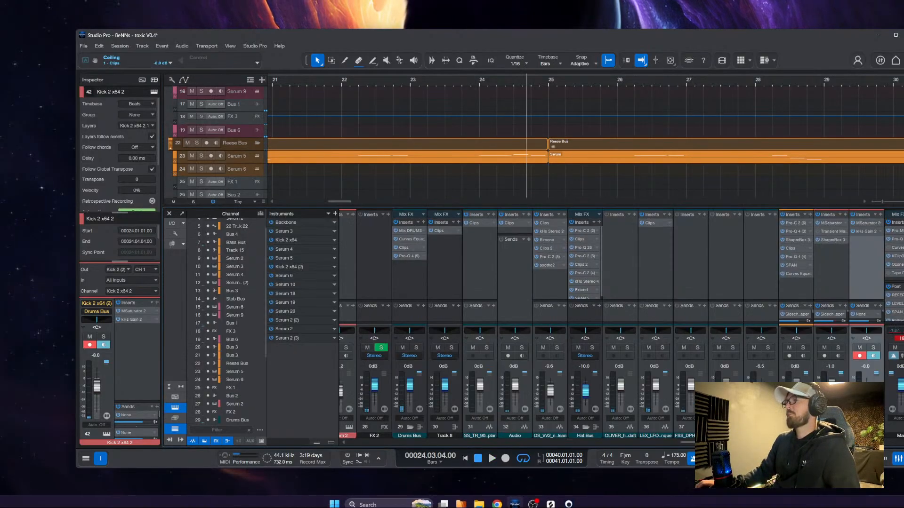
pyautogui.press('F5')
pyautogui.click(818, 81)
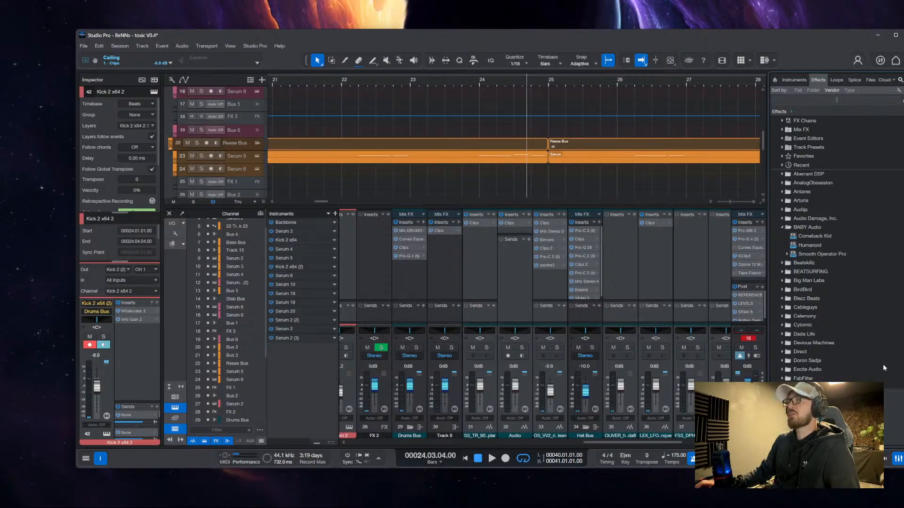
pyautogui.click(854, 80)
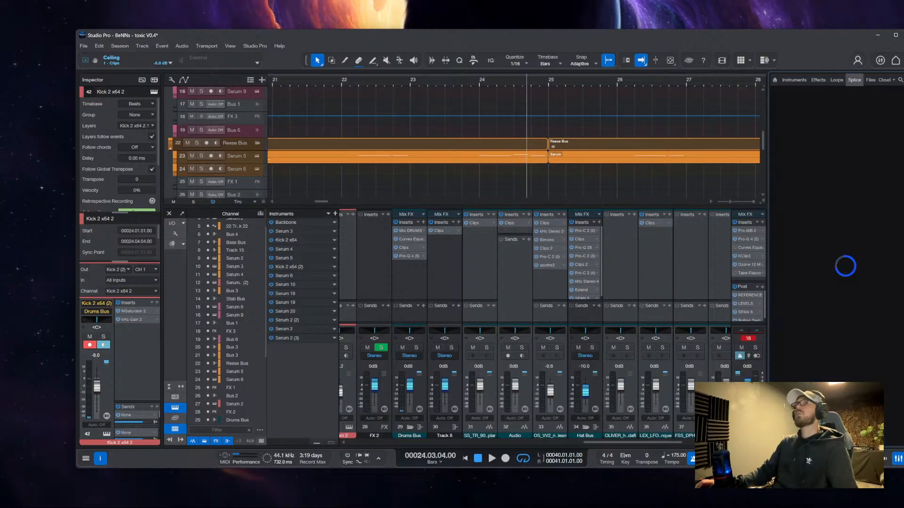
pyautogui.click(850, 125)
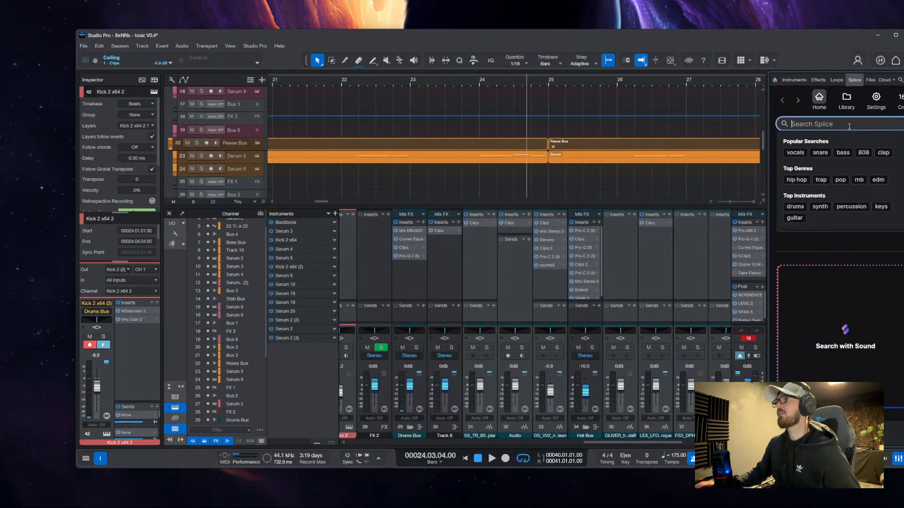
pyautogui.write('crash')
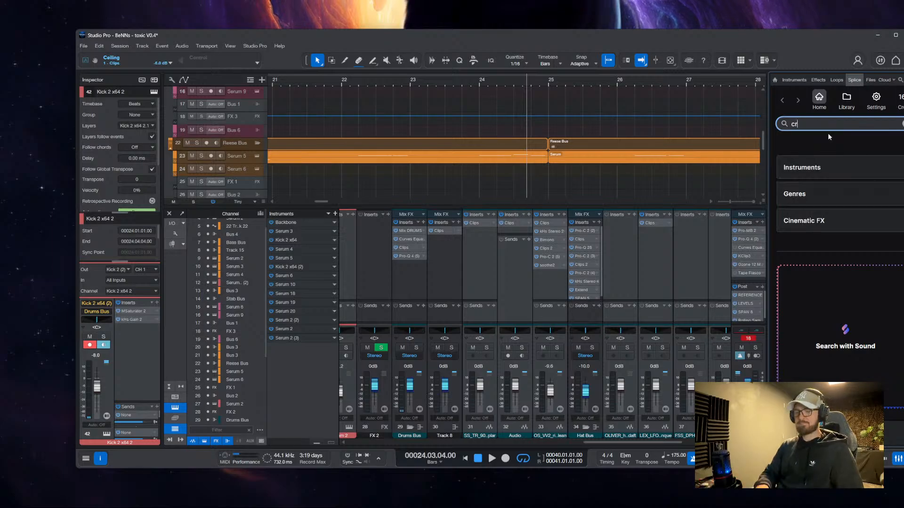
pyautogui.press('Return')
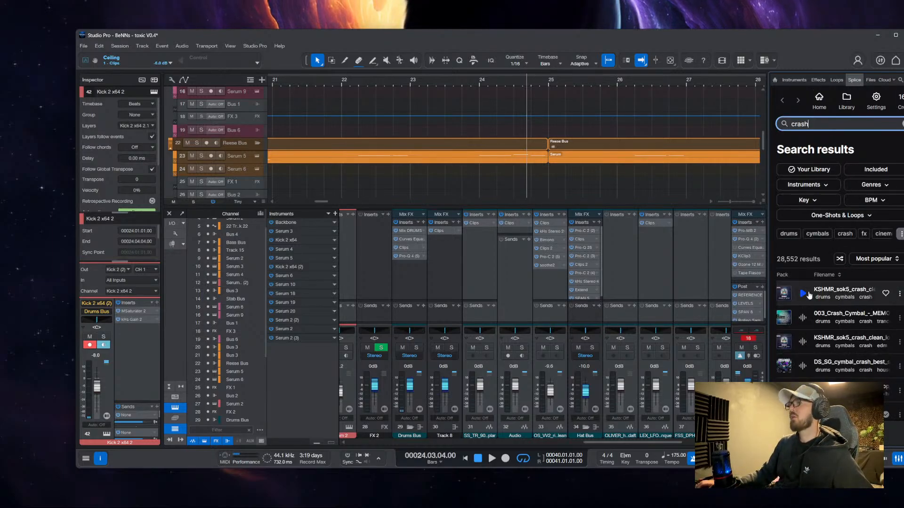
# Preview the crash samples and place DS_SG_cymbal_crash_best_short on a new track above the Audio track near bar 25
pyautogui.click(802, 294)
pyautogui.press('Down')
pyautogui.press('Down')
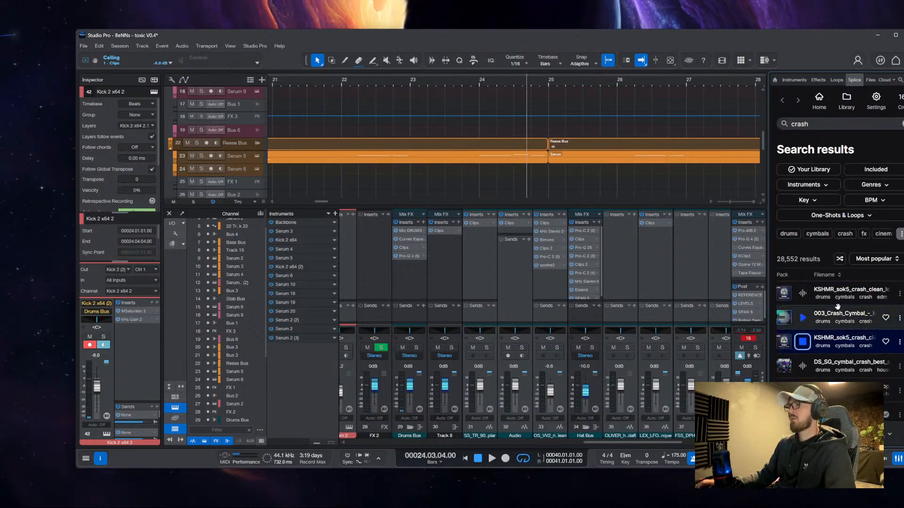
pyautogui.press('Down')
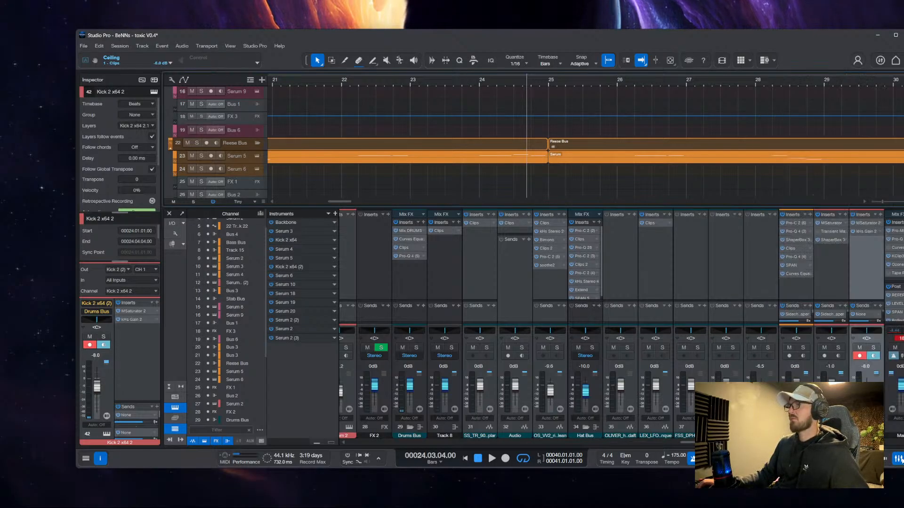
pyautogui.press('F3')
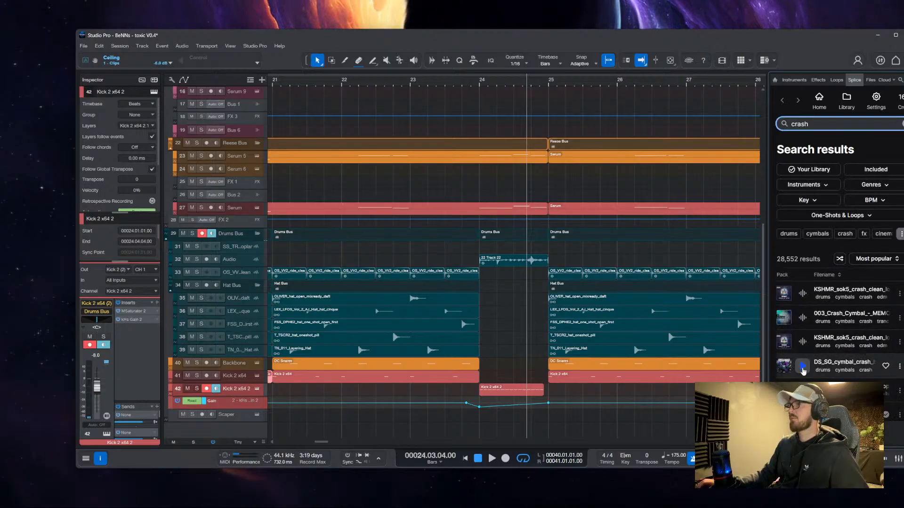
pyautogui.click(803, 367)
pyautogui.moveTo(804, 371); pyautogui.dragTo(565, 264)
pyautogui.click(901, 461)
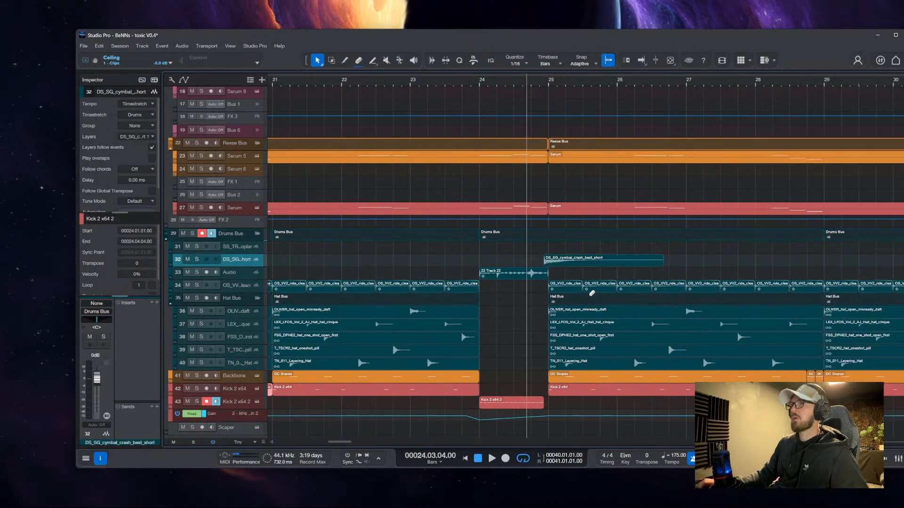
# Align the crash clip to 00025.01.01.00, shorten it to end at 00026.01.01.00, and audition it after the bar 24 fill
pyautogui.scroll(3, 563, 282)
pyautogui.scroll(5, 561, 292)
pyautogui.click(559, 305)
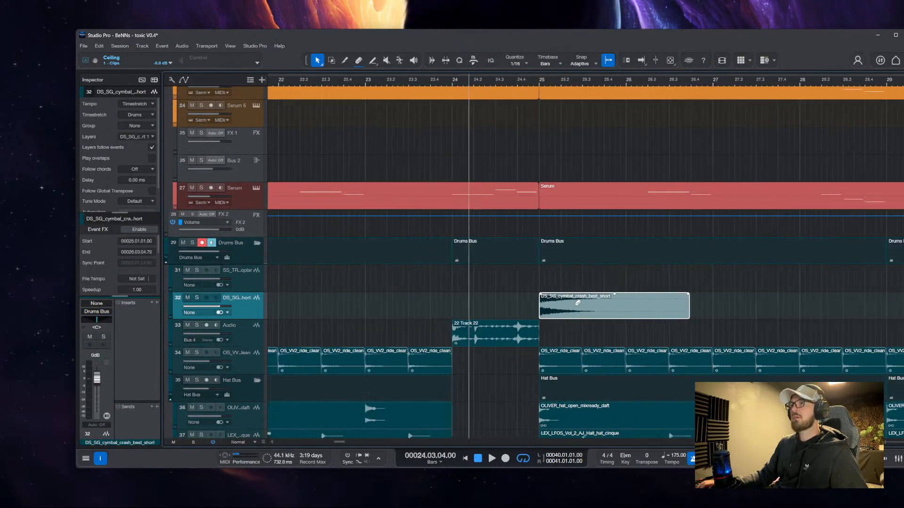
pyautogui.scroll(-5, 565, 306)
pyautogui.moveTo(688, 305); pyautogui.dragTo(572, 297)
pyautogui.click(507, 302)
pyautogui.scroll(-5, 449, 295)
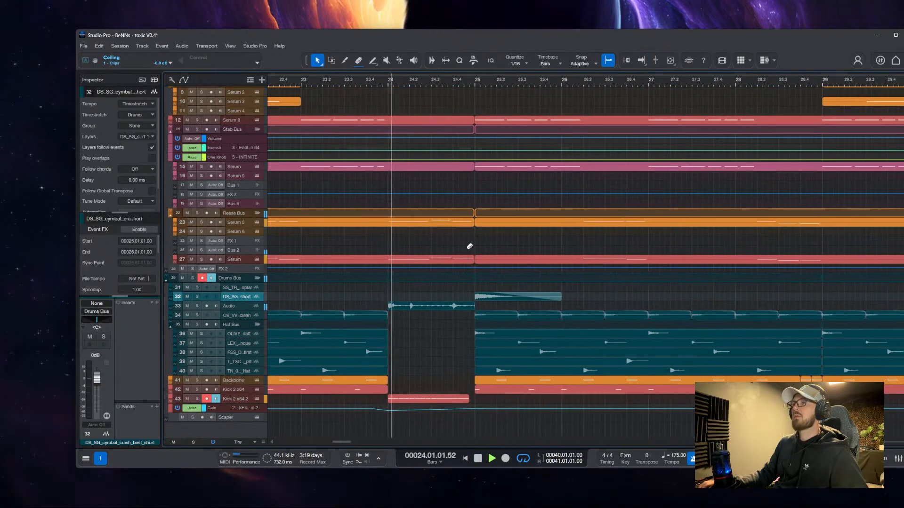
pyautogui.press('space')
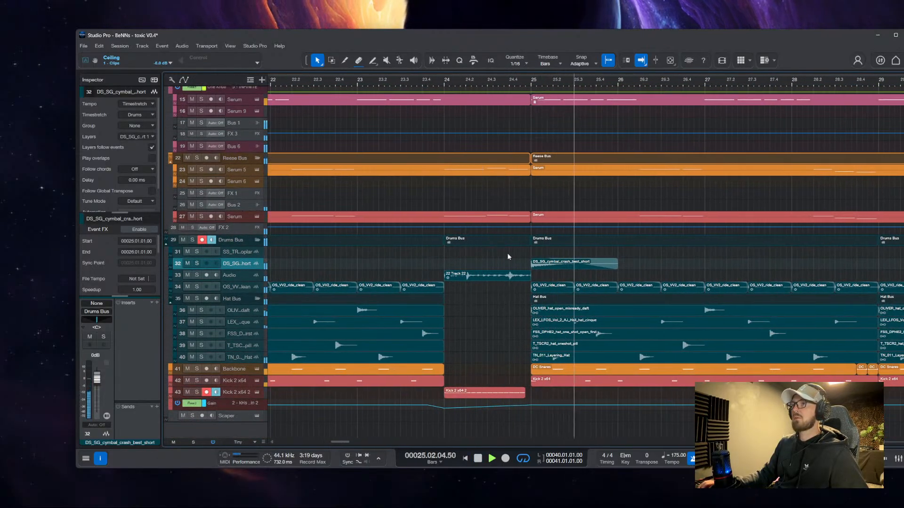
# Stop playback and insert the Snap Heap plug-in on the DS_SG_cymbal_crash_best_short track
pyautogui.scroll(-5, 525, 268)
pyautogui.scroll(1, 546, 278)
pyautogui.hscroll(2, 445, 264)
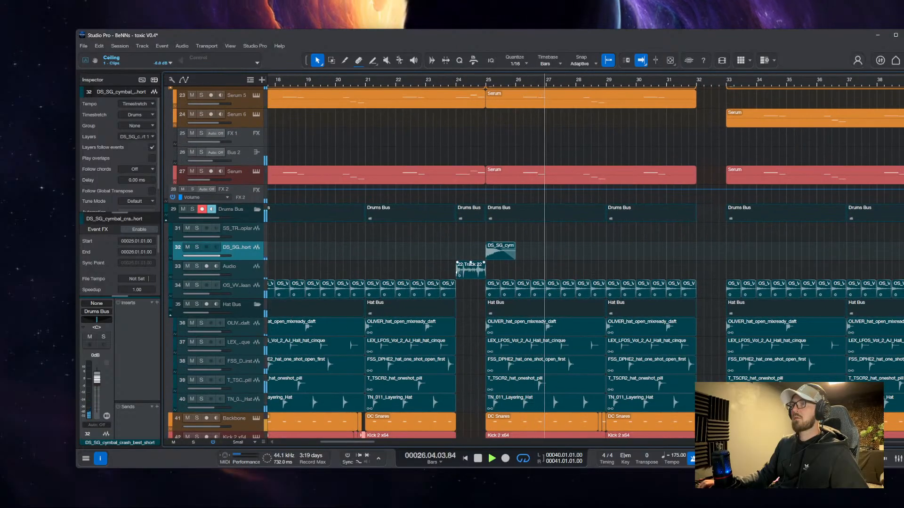
pyautogui.press('space')
pyautogui.click(158, 302)
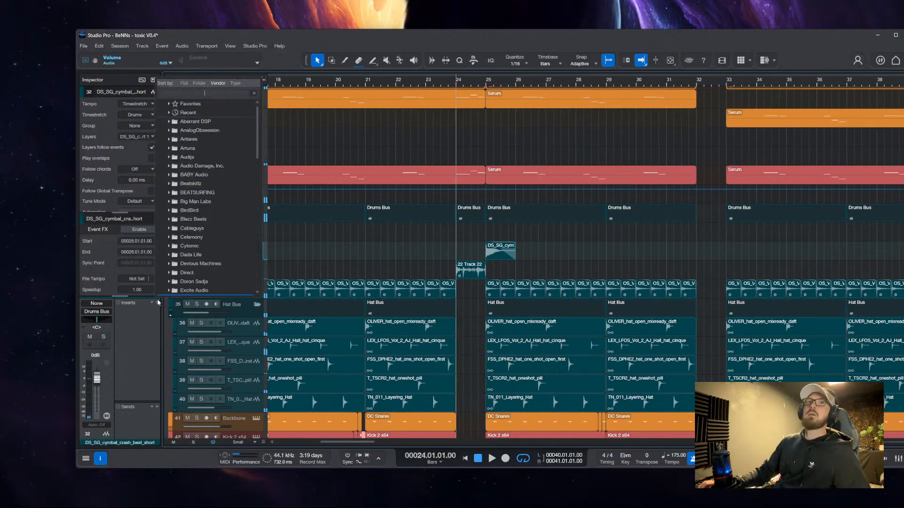
pyautogui.write('snap')
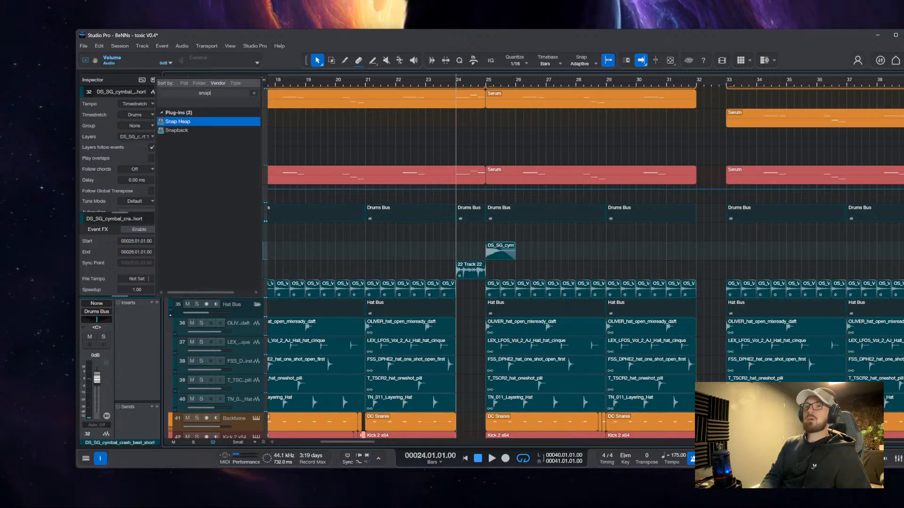
pyautogui.press('Return')
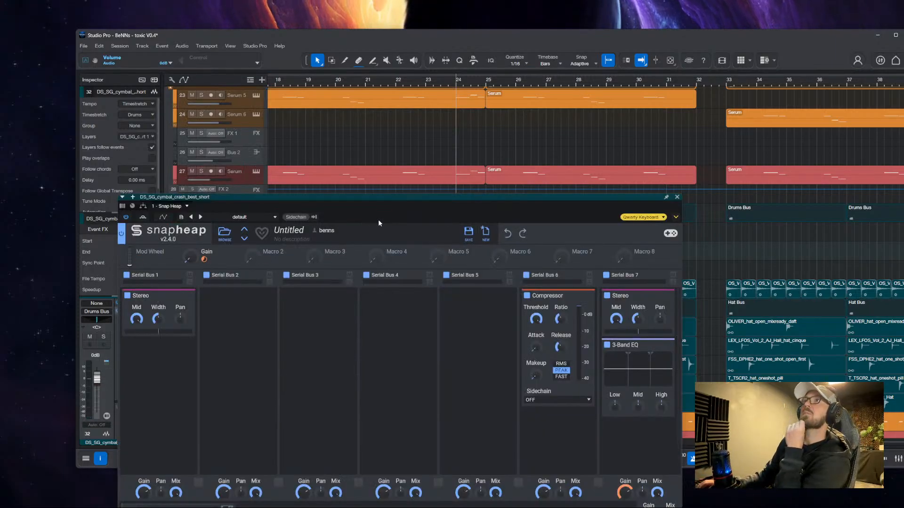
pyautogui.moveTo(405, 201); pyautogui.dragTo(546, 95)
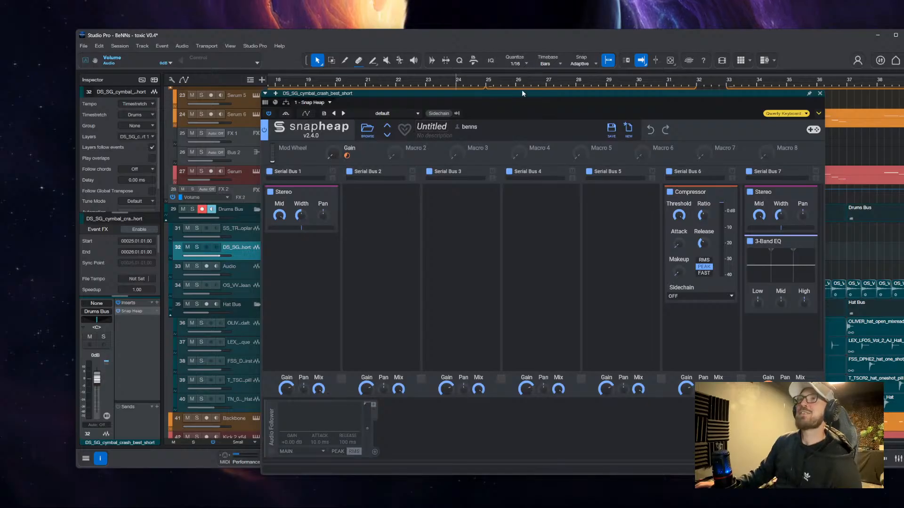
# Add a Delay to Snap Heap's Serial Bus 2 and set it to a tempo-synced 1/4 time
pyautogui.click(384, 222)
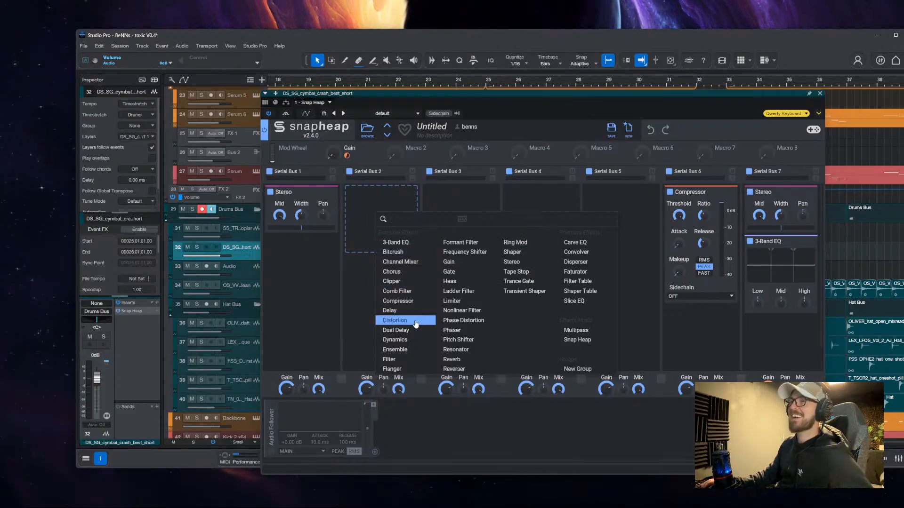
pyautogui.write('dely')
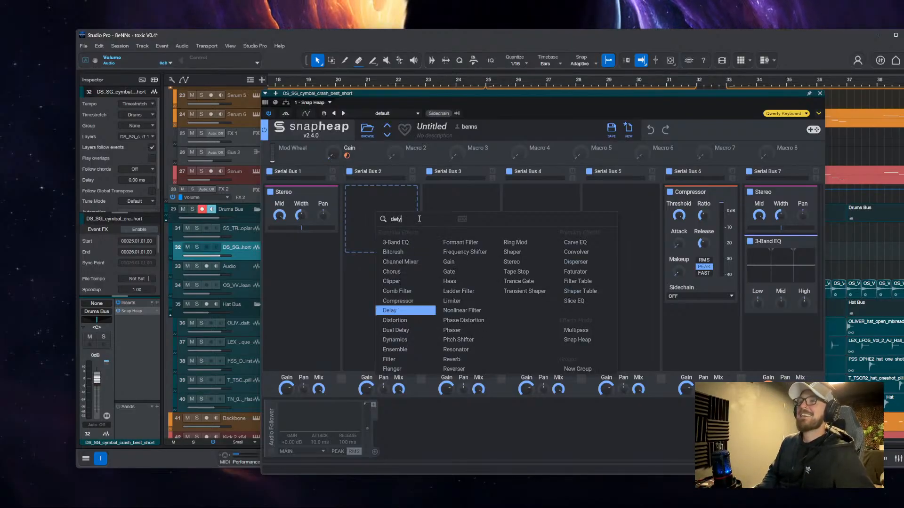
pyautogui.press('Return')
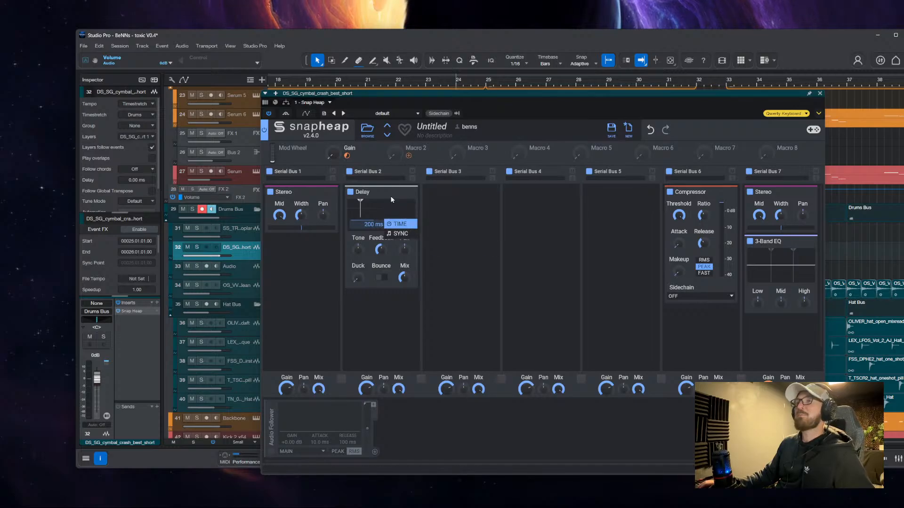
pyautogui.click(400, 235)
pyautogui.moveTo(362, 202); pyautogui.dragTo(379, 230)
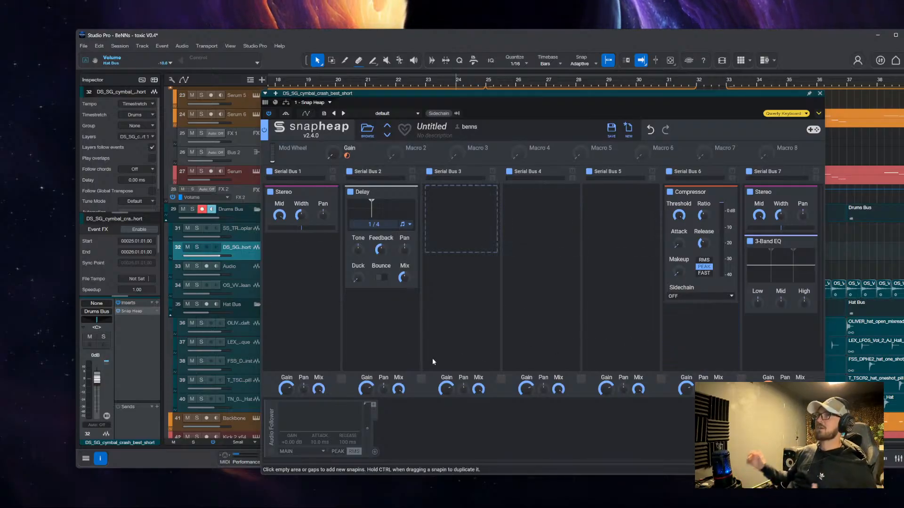
# Add a Clipper to Snap Heap and place it in Serial Bus 5
pyautogui.click(466, 238)
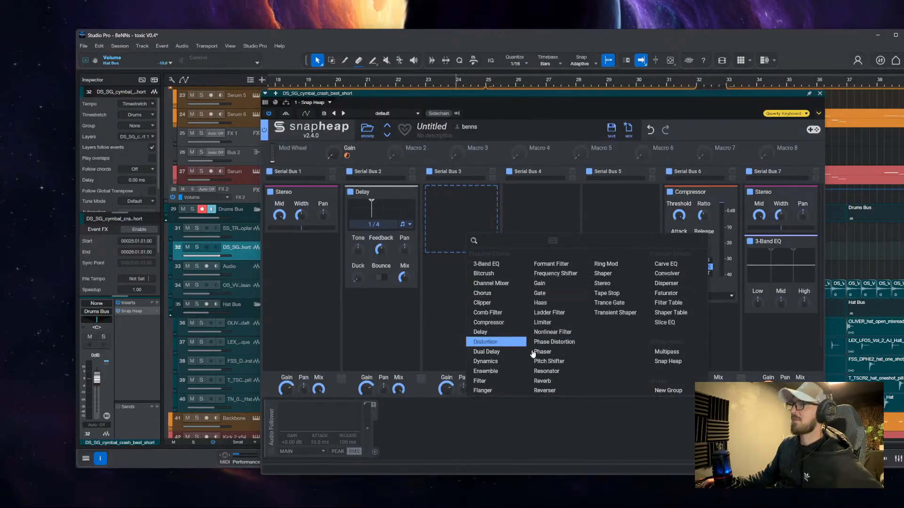
pyautogui.click(460, 207)
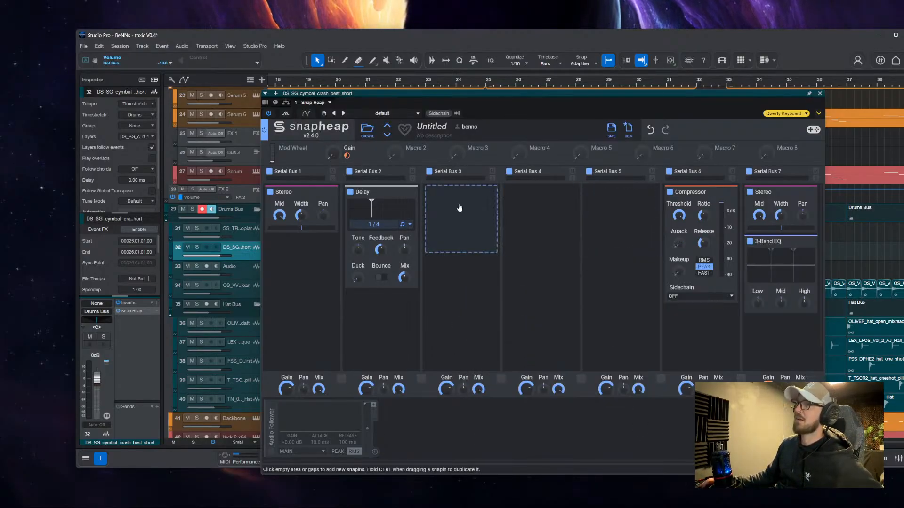
pyautogui.click(464, 207)
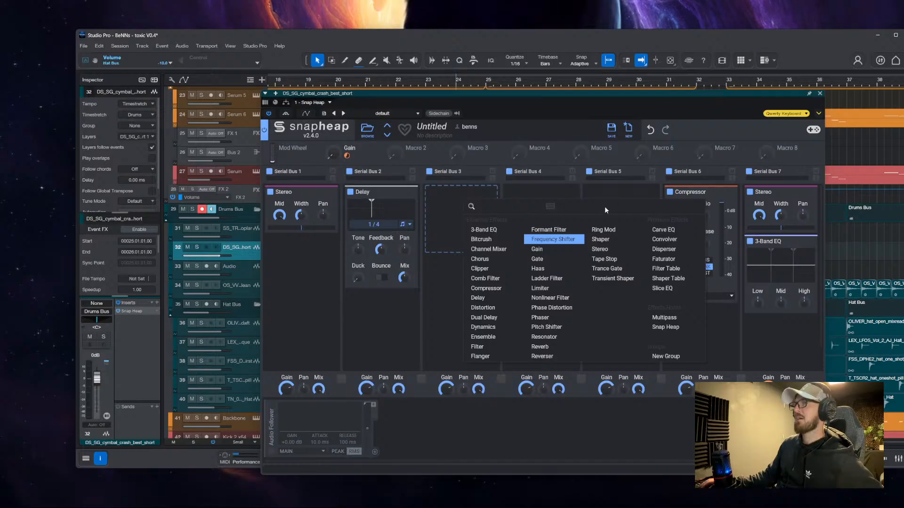
pyautogui.click(495, 273)
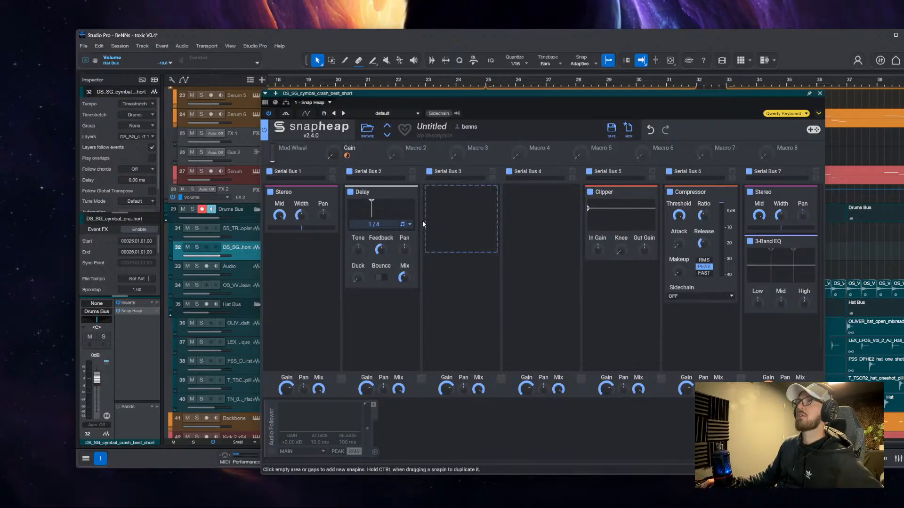
# Add a Filter to Serial Bus 3 and make it a high-pass with a filter slope of 3
pyautogui.click(476, 219)
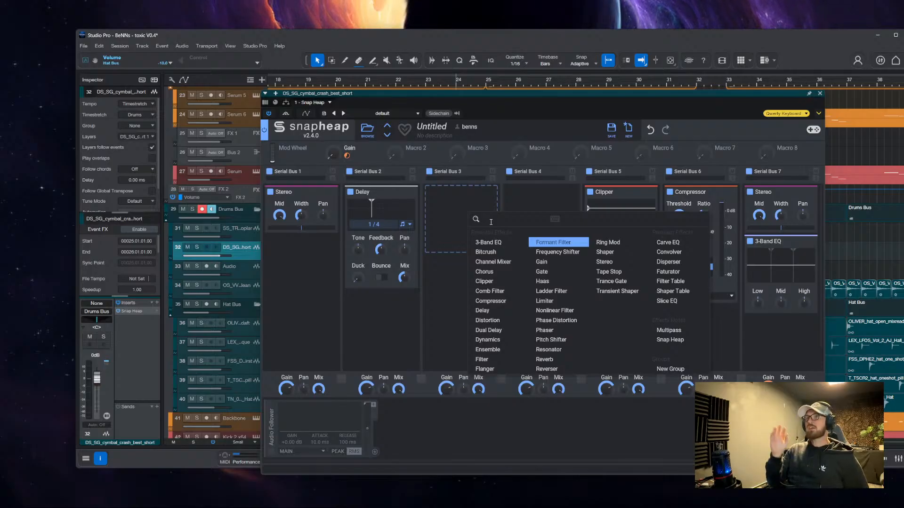
pyautogui.click(445, 224)
pyautogui.click(465, 372)
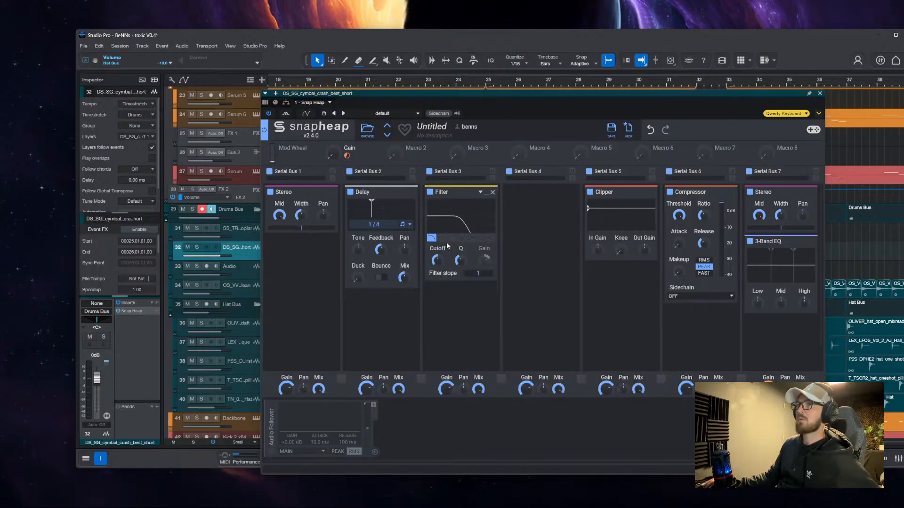
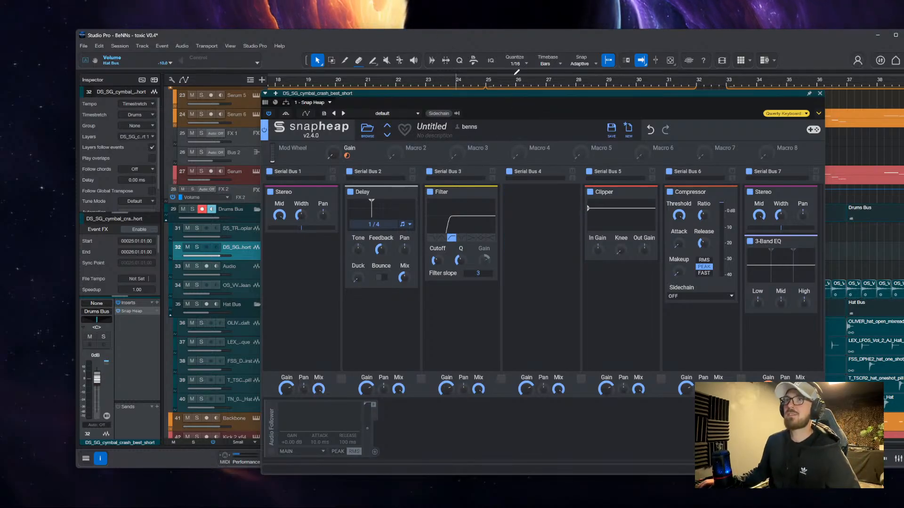
# Loop bars 25 to 29, solo the crash track and audition it through the Snap Heap chain
pyautogui.moveTo(487, 105); pyautogui.dragTo(776, 57)
pyautogui.hscroll(5, 383, 97)
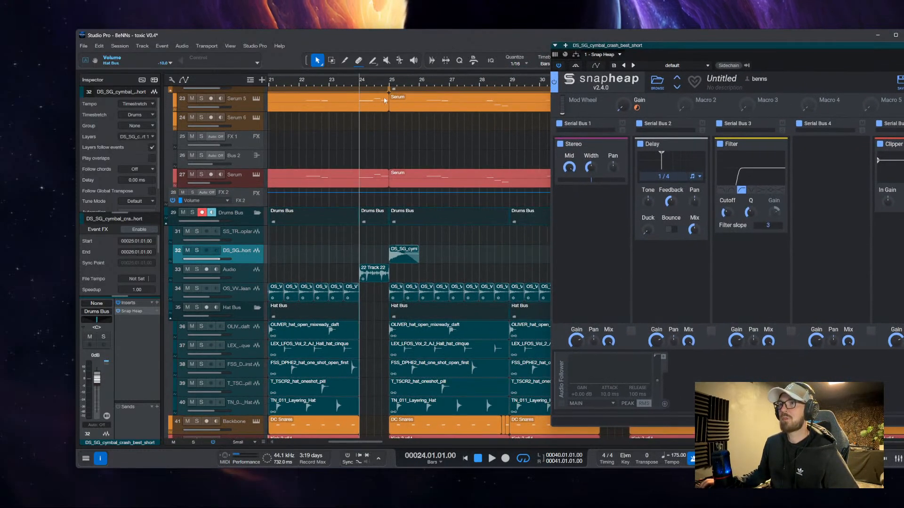
pyautogui.moveTo(390, 79); pyautogui.dragTo(509, 78)
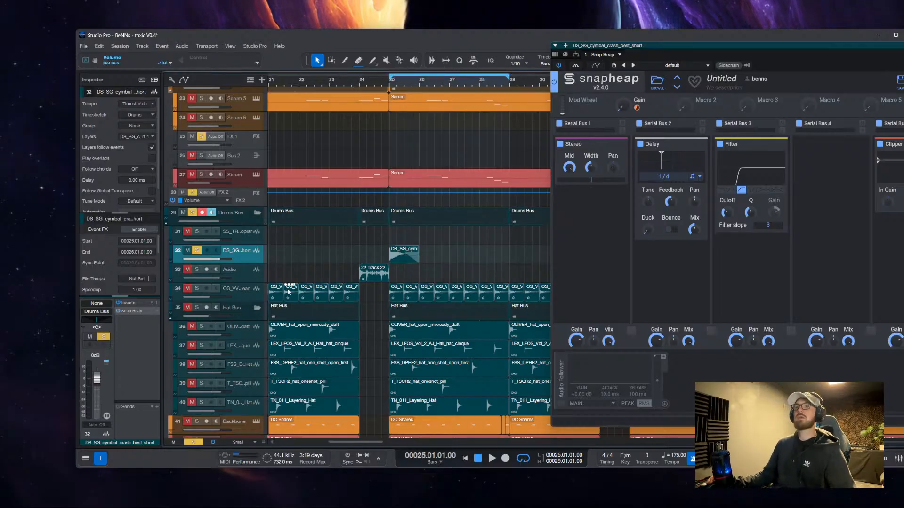
pyautogui.press('space')
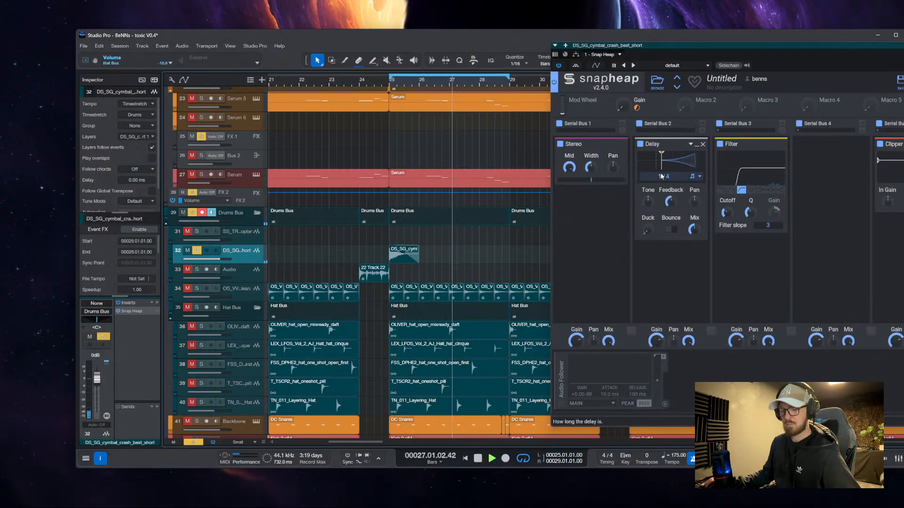
pyautogui.press('space')
# Raise the Filter cutoff, turn on the Delay's Bounce, and set its Duck to 51% and its time to 2/4
pyautogui.moveTo(725, 212); pyautogui.dragTo(725, 211)
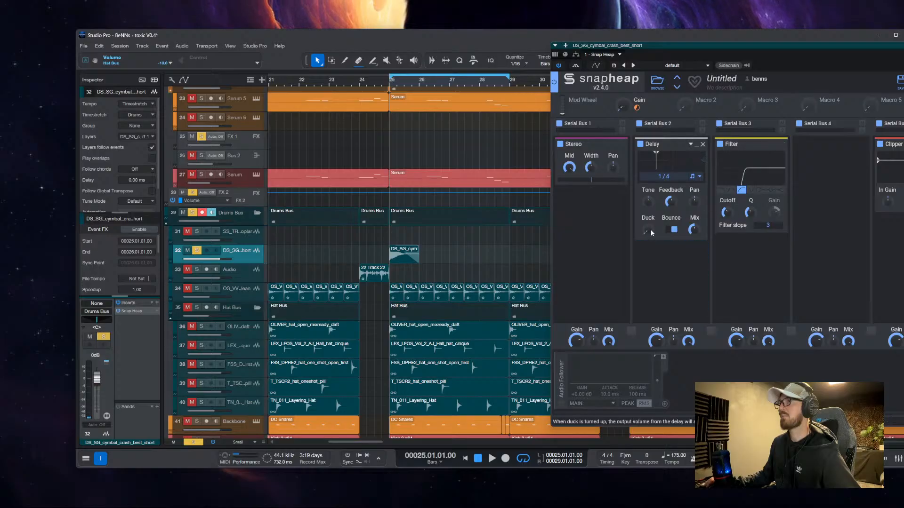
pyautogui.moveTo(648, 230); pyautogui.dragTo(649, 221)
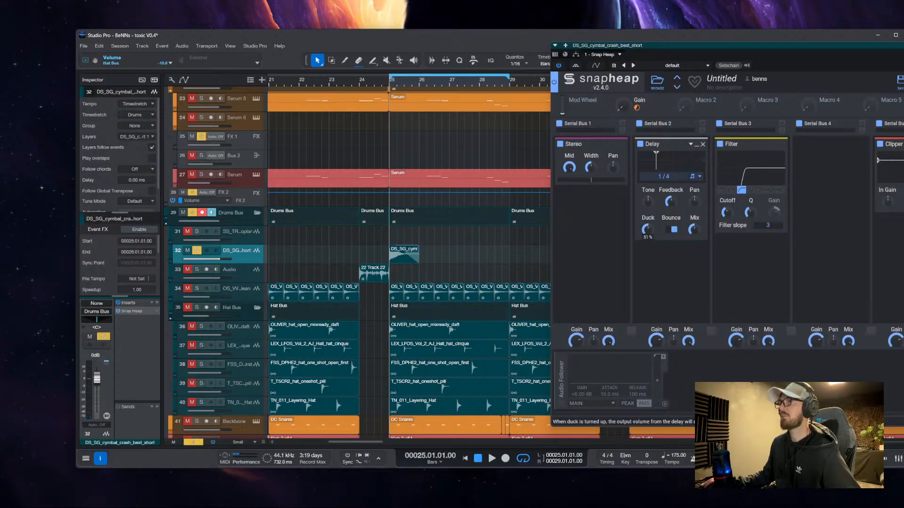
pyautogui.press('space')
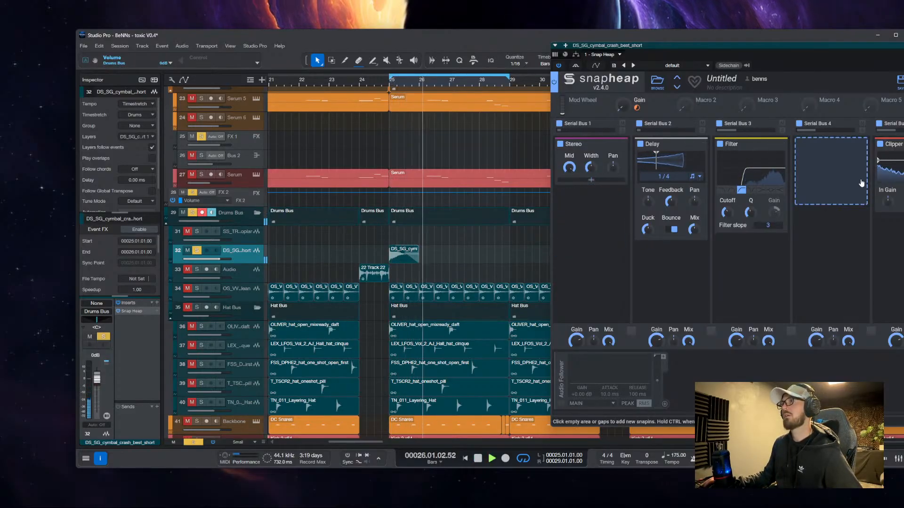
pyautogui.moveTo(661, 177); pyautogui.dragTo(661, 170)
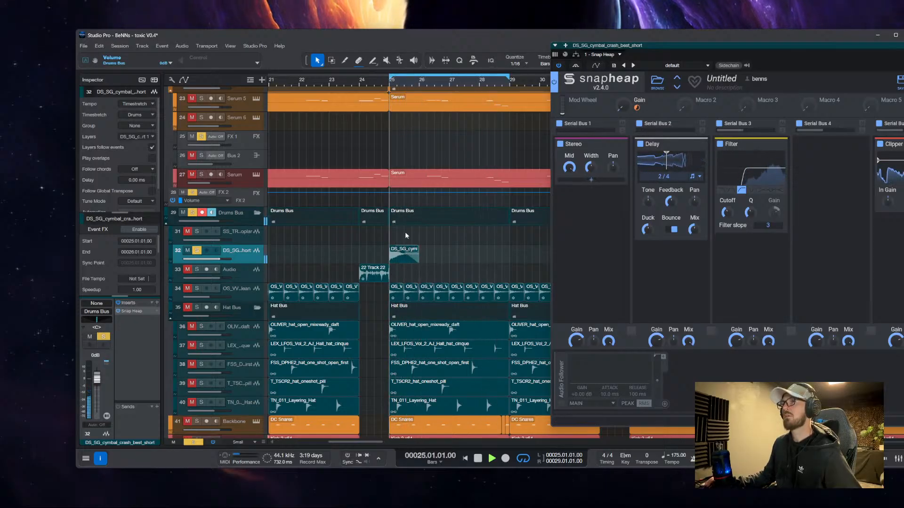
# Adjust the Delay's tone, set the Filter cutoff to about 377 Hz, and close Snap Heap after auditioning the crash
pyautogui.scroll(5, 397, 230)
pyautogui.scroll(3, 410, 242)
pyautogui.scroll(-6, 410, 242)
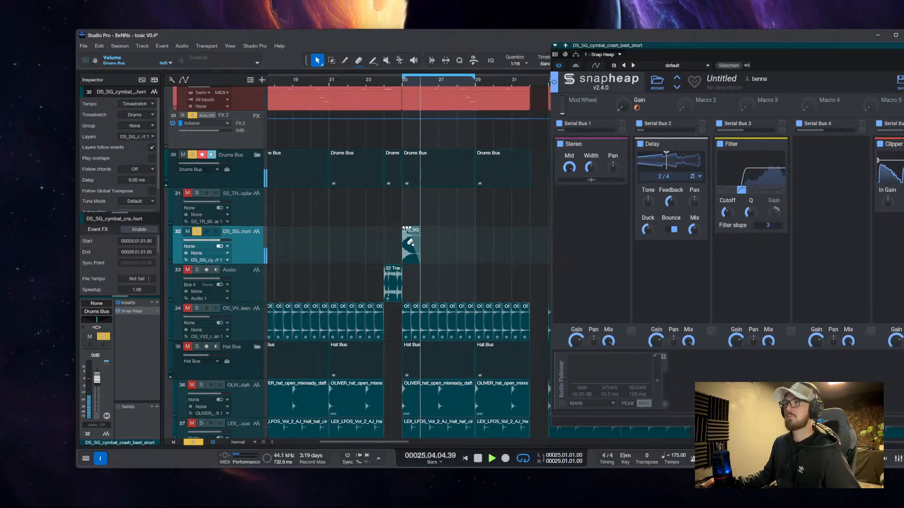
pyautogui.scroll(-1, 410, 242)
pyautogui.scroll(-1, 728, 193)
pyautogui.press('space')
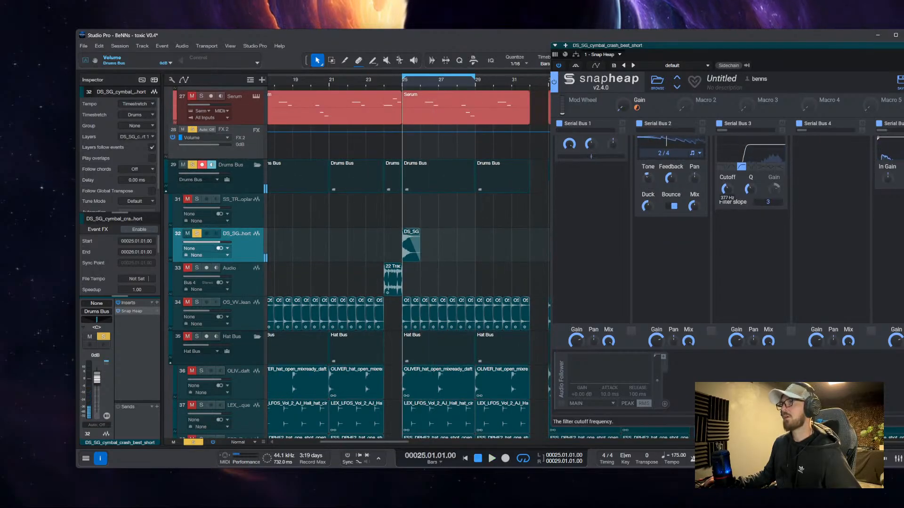
pyautogui.moveTo(737, 48); pyautogui.dragTo(490, 63)
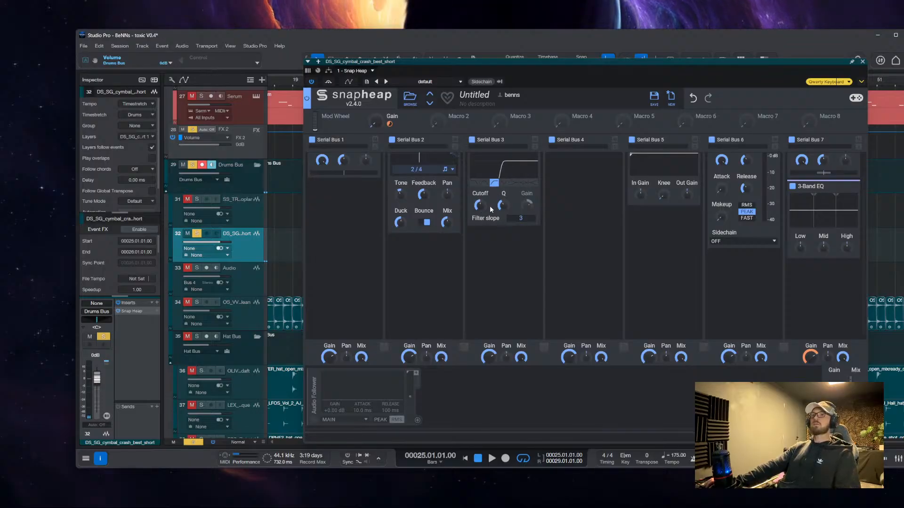
pyautogui.scroll(1, 490, 209)
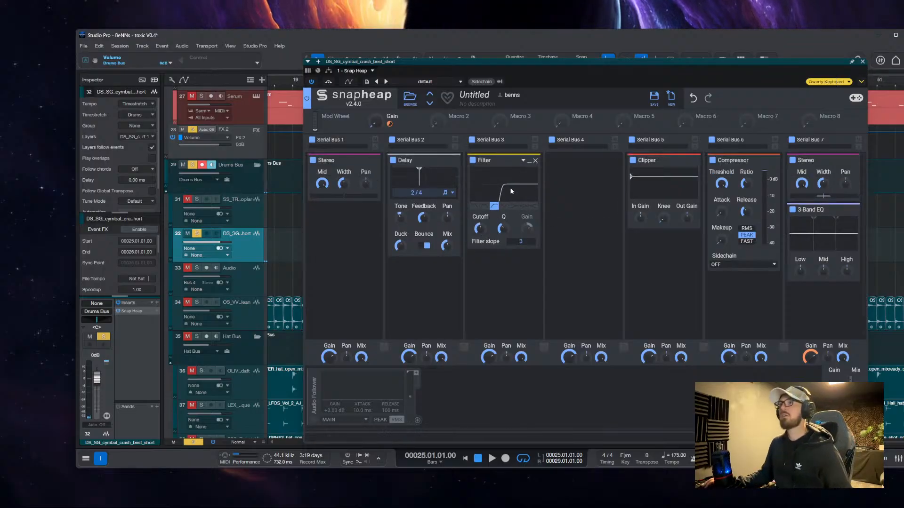
pyautogui.click(863, 61)
# Duplicate the crash track's range from bar 17 to 49, placing a copy of the crash at 00057.01.01.00
pyautogui.scroll(-3, 505, 226)
pyautogui.scroll(-4, 401, 231)
pyautogui.scroll(3, 425, 225)
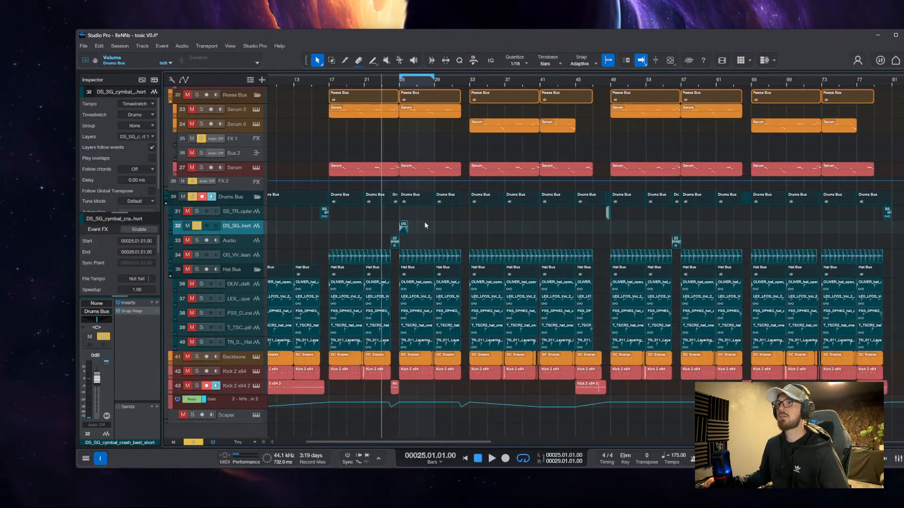
pyautogui.hscroll(-3, 425, 226)
pyautogui.press('2')
pyautogui.moveTo(664, 226); pyautogui.dragTo(382, 223)
pyautogui.press('d')
pyautogui.press('1')
pyautogui.hscroll(1, 505, 224)
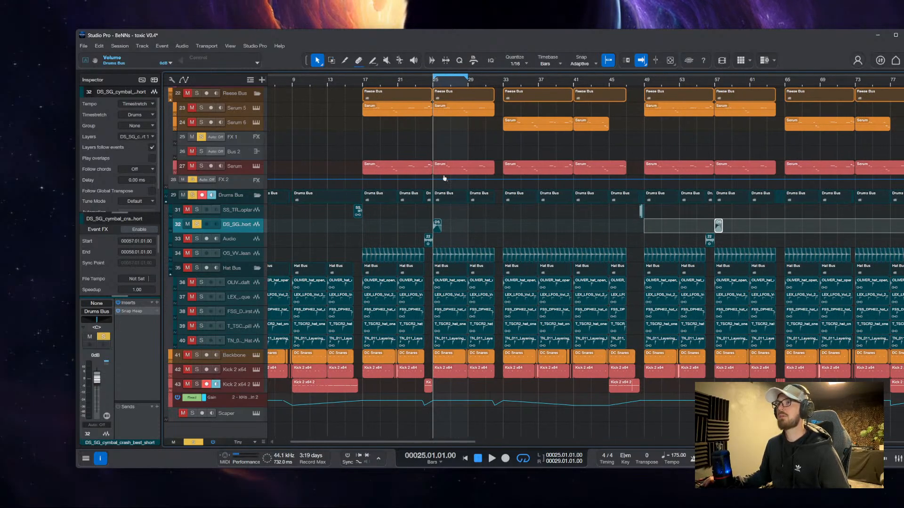
# Extend the loop to cover bars 17 to 49, clear the solo and play the full arrangement from bar 17
pyautogui.moveTo(414, 83); pyautogui.dragTo(360, 79)
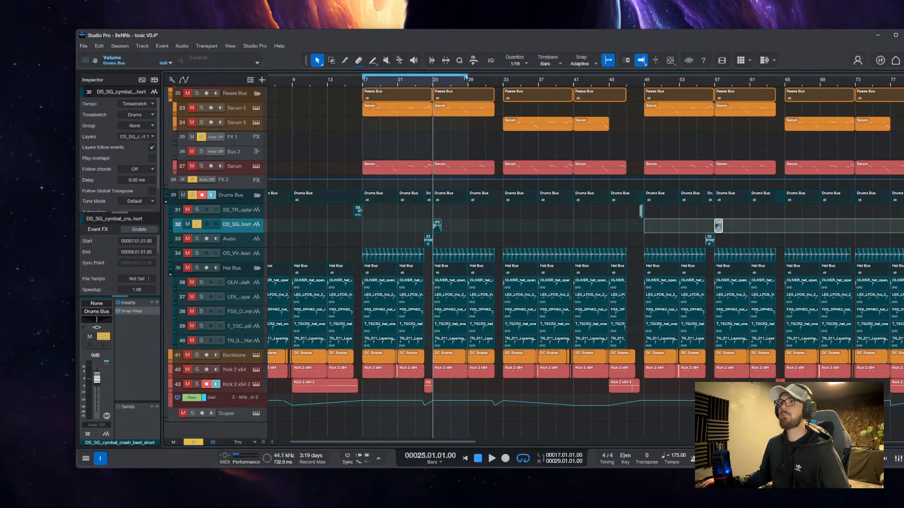
pyautogui.moveTo(467, 76); pyautogui.dragTo(644, 77)
pyautogui.click(198, 441)
pyautogui.press('space')
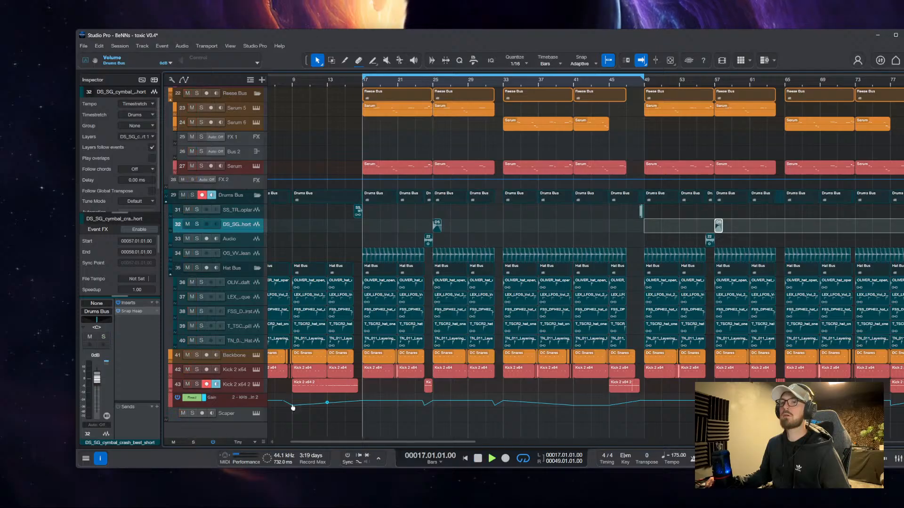
# Follow the playback from bar 17 through the synth, bass and drum tracks, checking the Hat Bus channel and the fill at bar 24
pyautogui.scroll(5, 375, 323)
pyautogui.scroll(-2, 384, 282)
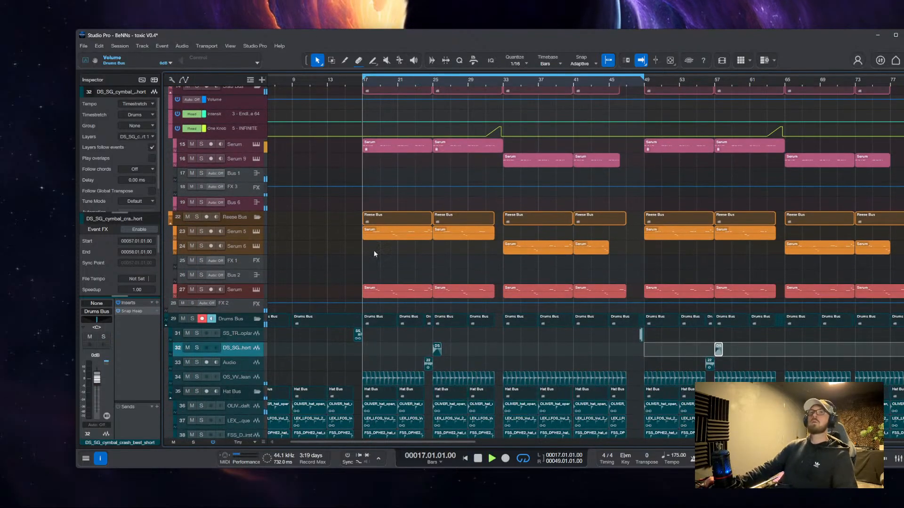
pyautogui.press('z')
pyautogui.scroll(-2, 356, 284)
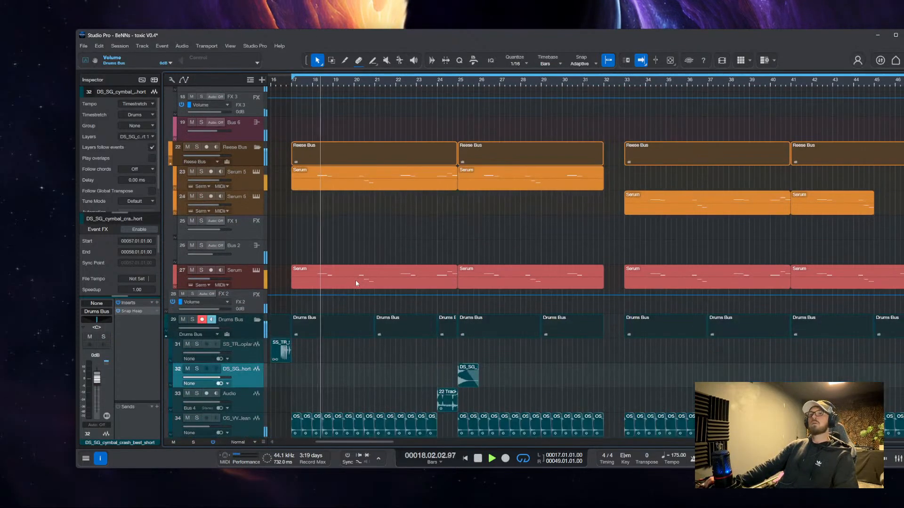
pyautogui.press('z')
pyautogui.press('z')
pyautogui.scroll(-2, 258, 318)
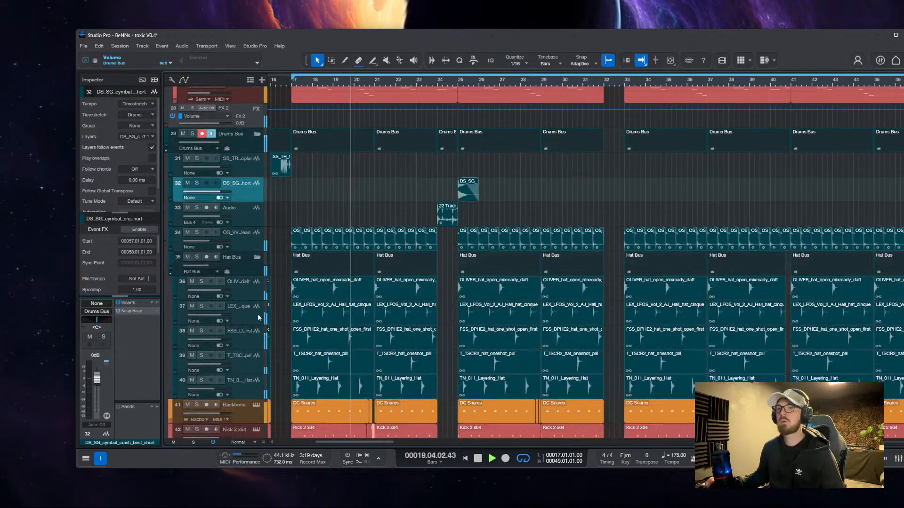
pyautogui.click(242, 264)
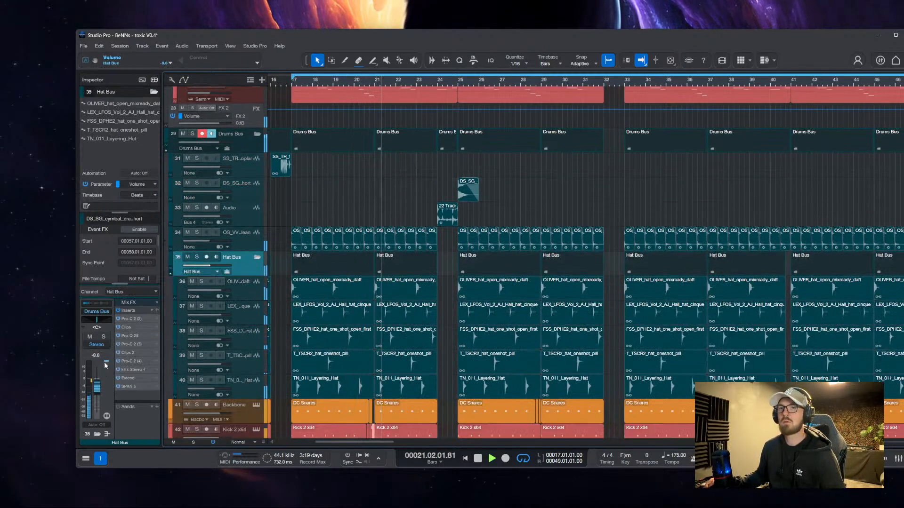
pyautogui.press('z')
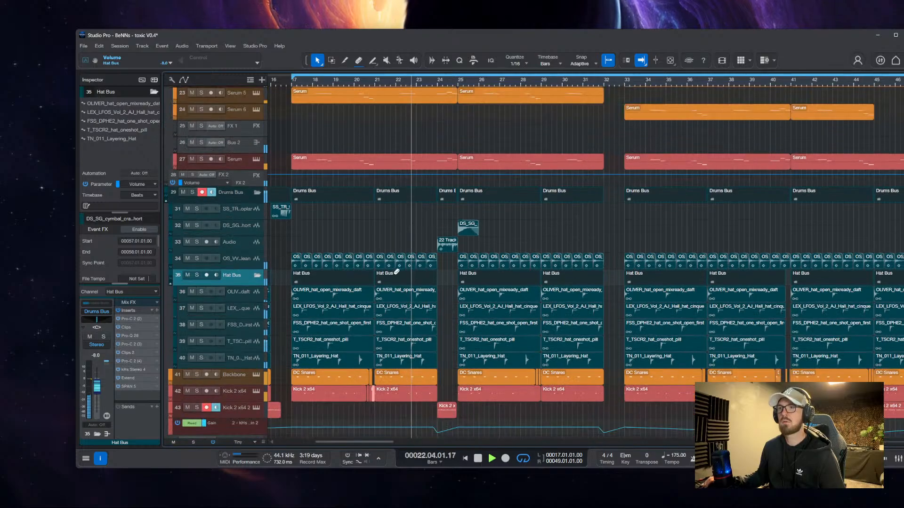
pyautogui.press('z')
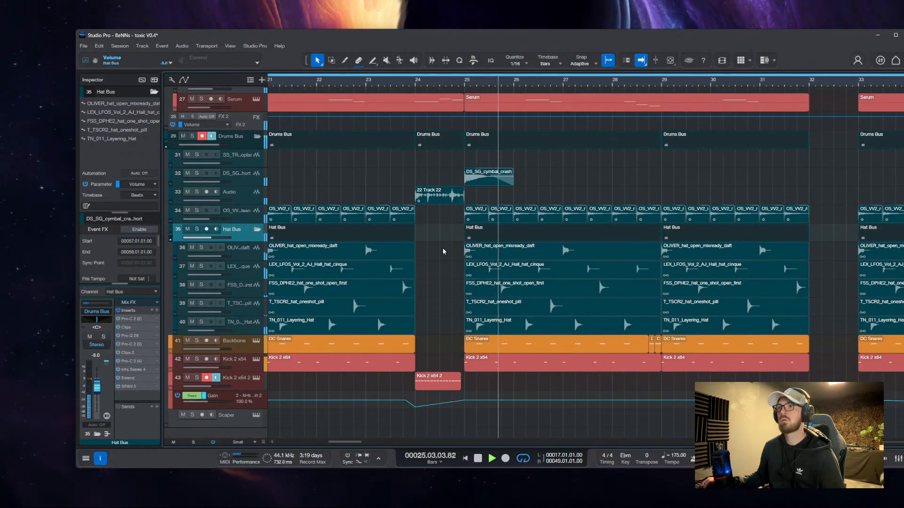
# Stop playback, reopen Snap Heap on the crash cymbal track and raise the Delay's Feedback
pyautogui.click(489, 178)
pyautogui.press('space')
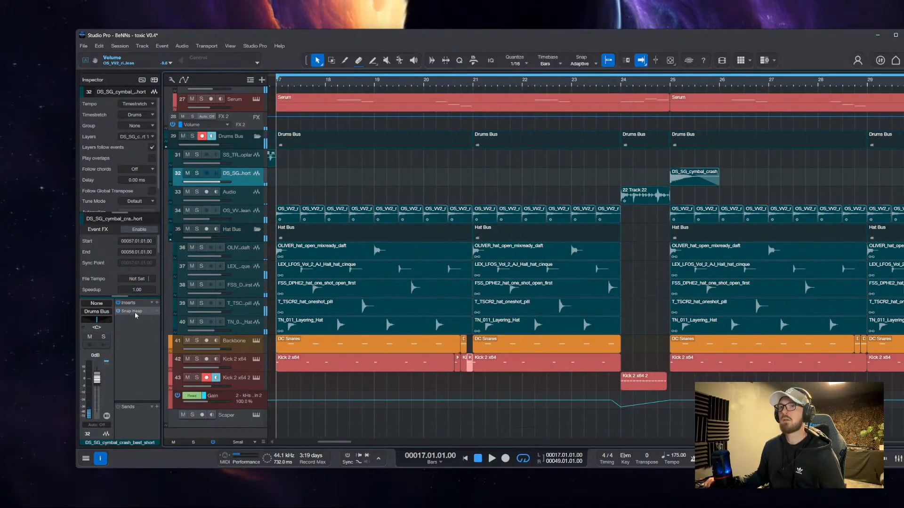
pyautogui.doubleClick(132, 312)
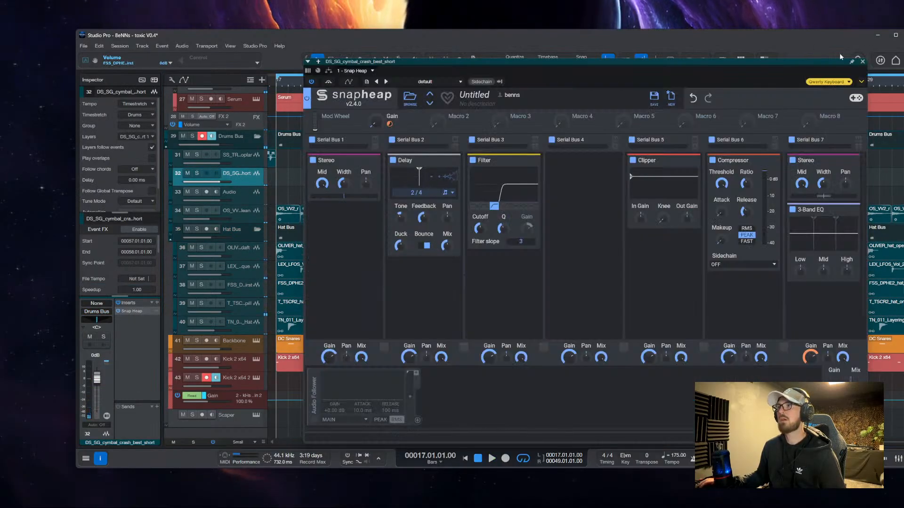
pyautogui.click(862, 62)
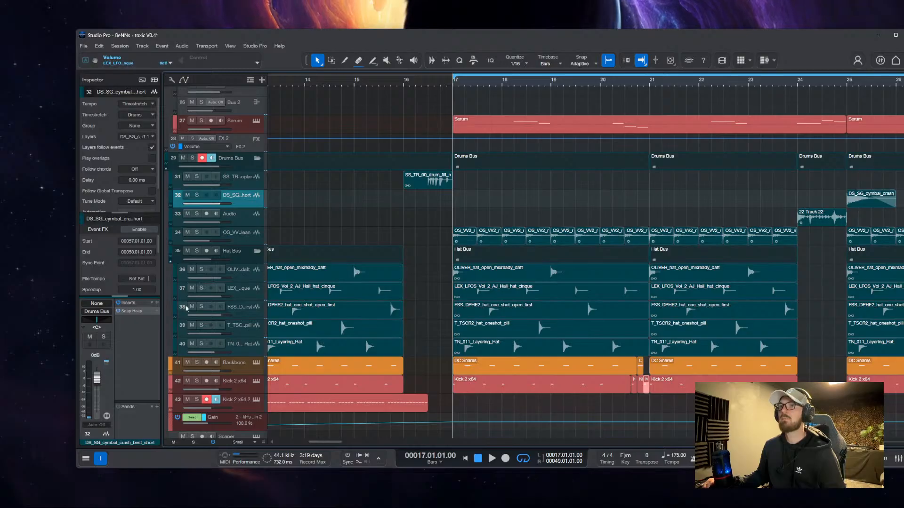
pyautogui.doubleClick(140, 314)
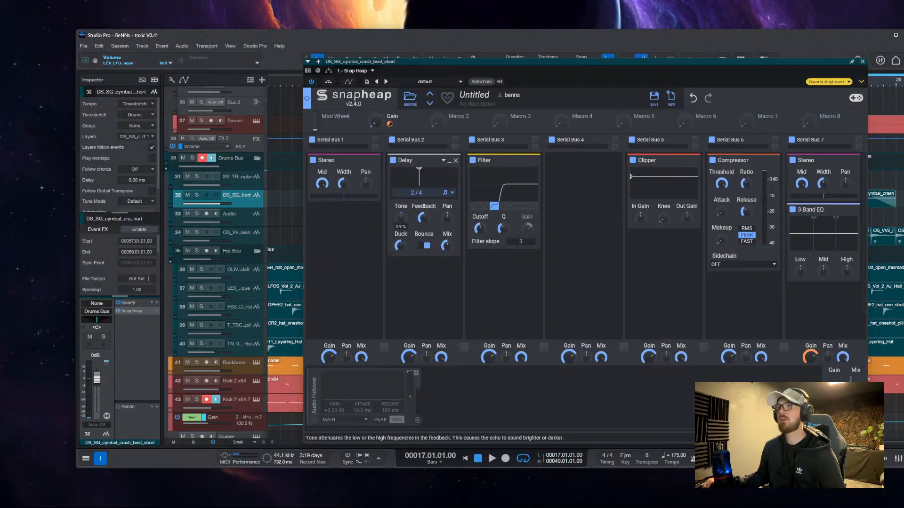
pyautogui.moveTo(425, 220); pyautogui.dragTo(425, 210)
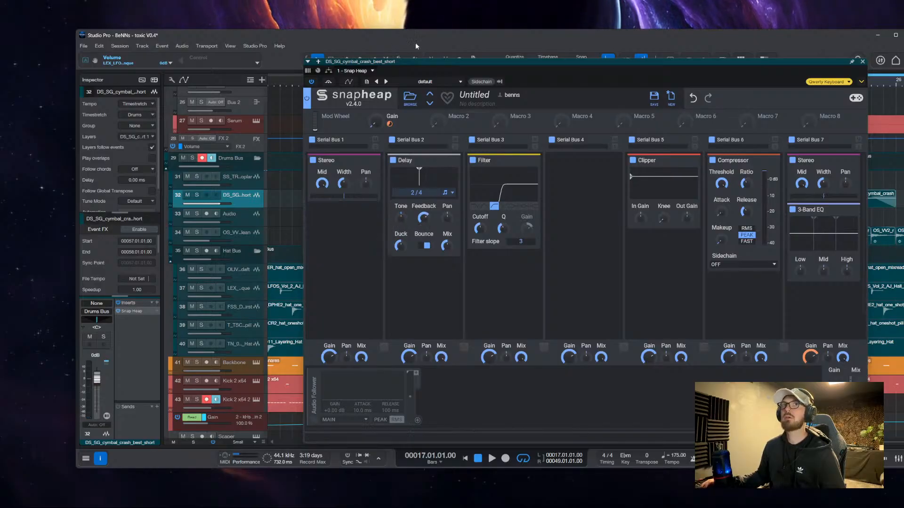
# Move Snap Heap clear of the arrangement, audition the delayed crash from just before bar 25, and close the plugin
pyautogui.moveTo(450, 69); pyautogui.dragTo(701, 234)
pyautogui.click(426, 152)
pyautogui.press('space')
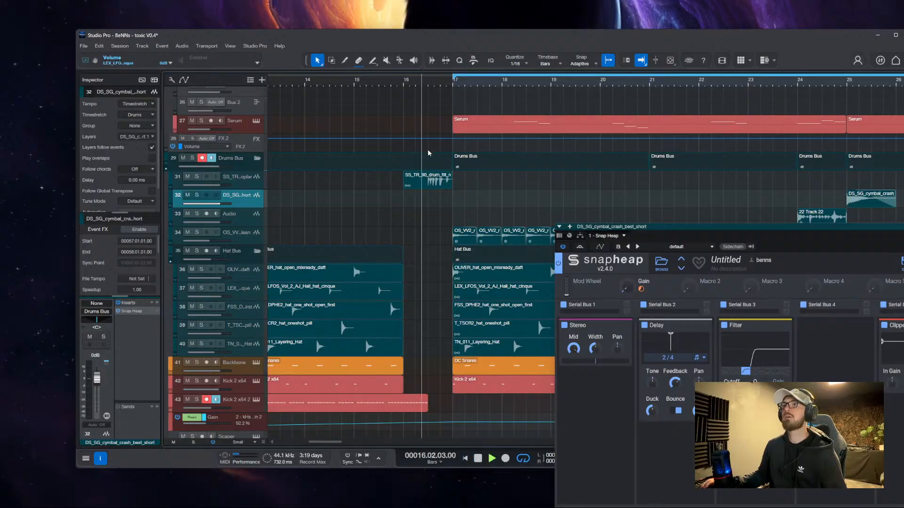
pyautogui.hscroll(2, 800, 183)
pyautogui.click(749, 184)
pyautogui.hscroll(5, 799, 185)
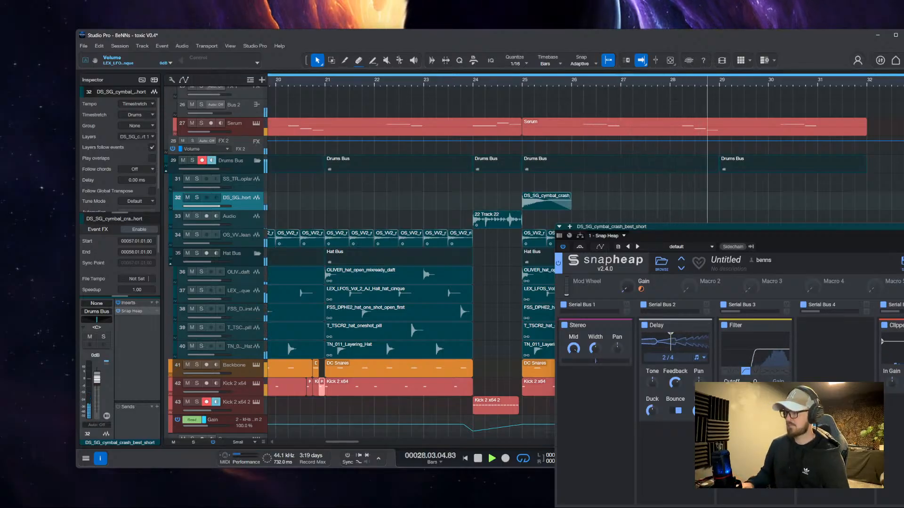
pyautogui.moveTo(817, 226); pyautogui.dragTo(399, 211)
pyautogui.click(699, 212)
# Stop playback around the bar 33 transition, then add a Clips insert to 22 Track 22 and lower its ceiling
pyautogui.scroll(-6, 602, 237)
pyautogui.scroll(6, 549, 250)
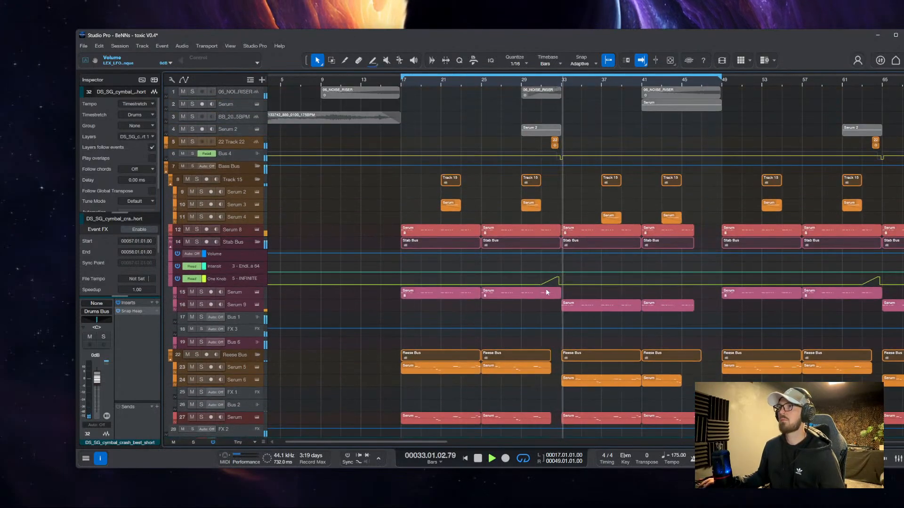
pyautogui.scroll(6, 565, 300)
pyautogui.press('space')
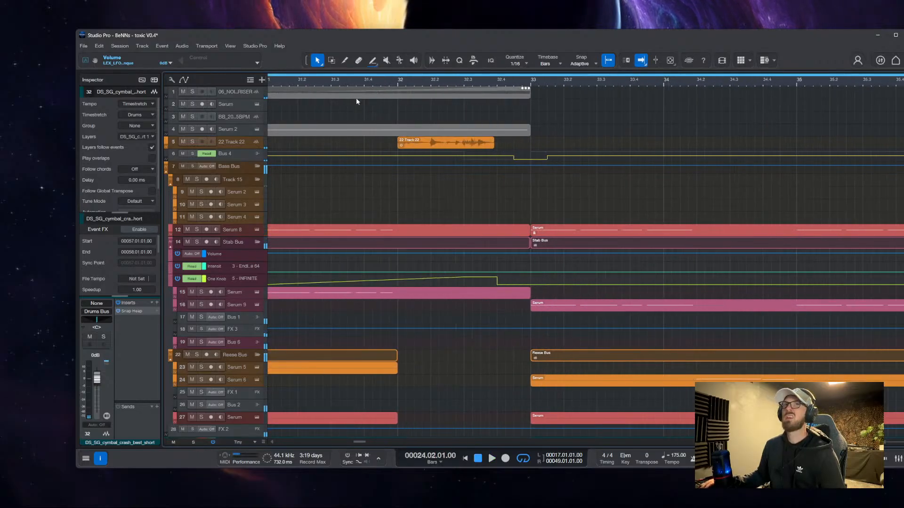
pyautogui.click(381, 140)
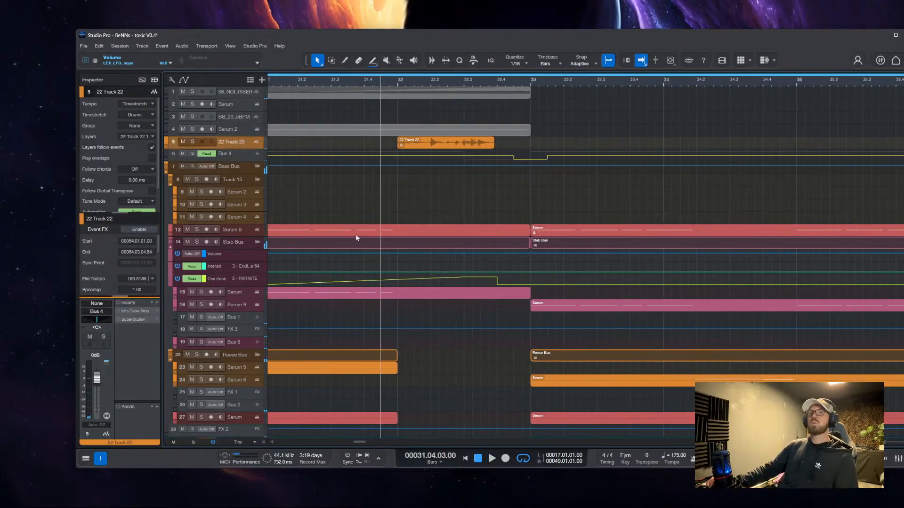
pyautogui.scroll(2, 358, 241)
pyautogui.scroll(3, 367, 280)
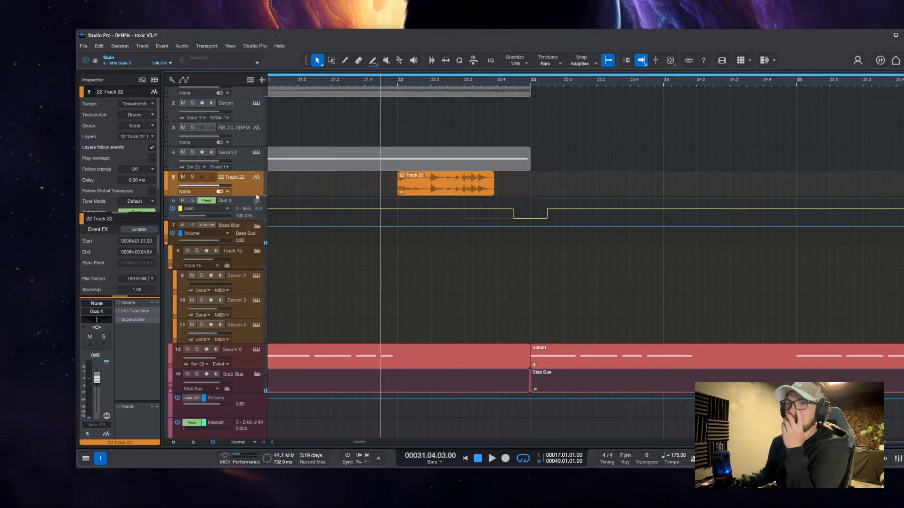
pyautogui.moveTo(256, 194); pyautogui.dragTo(256, 194)
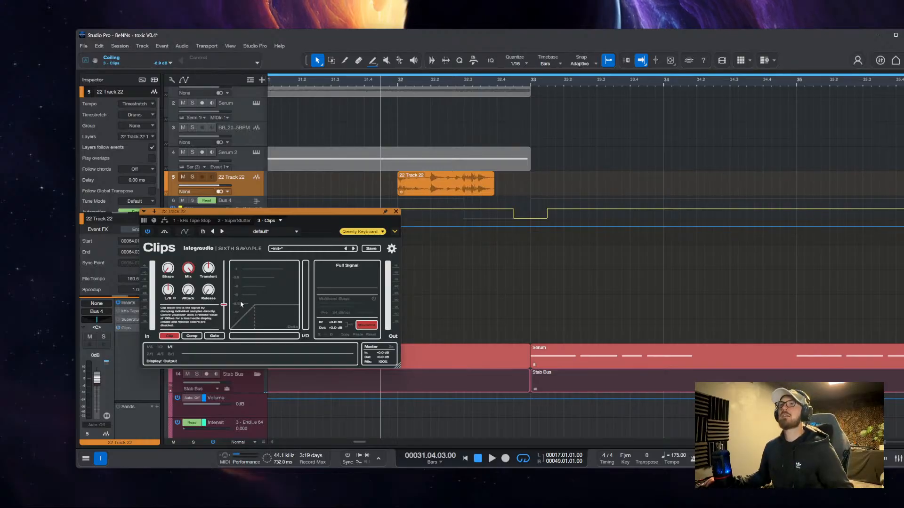
# Audition the clipped fill on 22 Track 22 from bar 31 and close the Clips plugin
pyautogui.click(323, 185)
pyautogui.press('space')
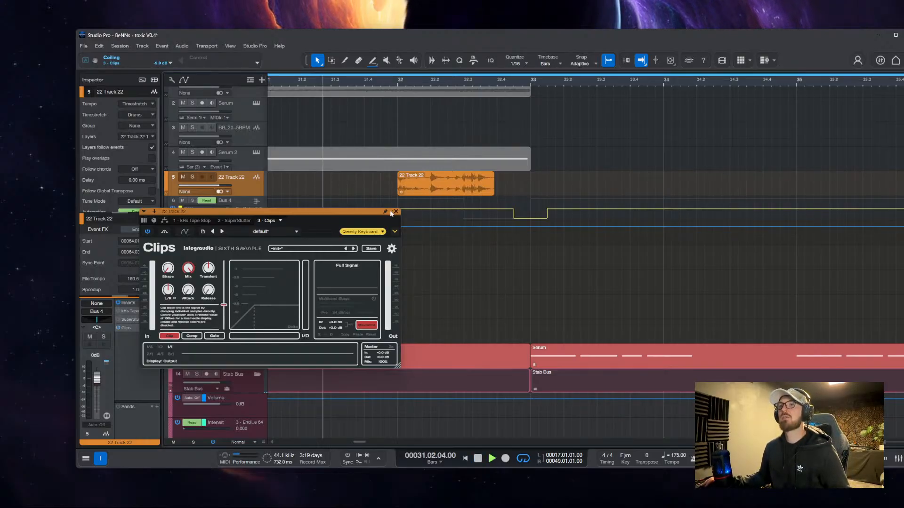
pyautogui.click(396, 211)
pyautogui.scroll(-4, 352, 254)
pyautogui.scroll(-1, 345, 255)
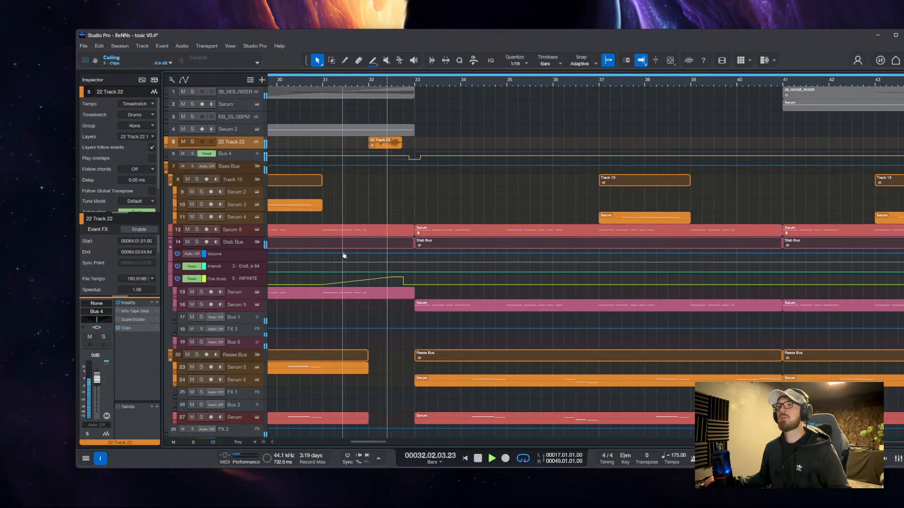
pyautogui.scroll(3, 414, 166)
pyautogui.scroll(1, 415, 166)
pyautogui.press('space')
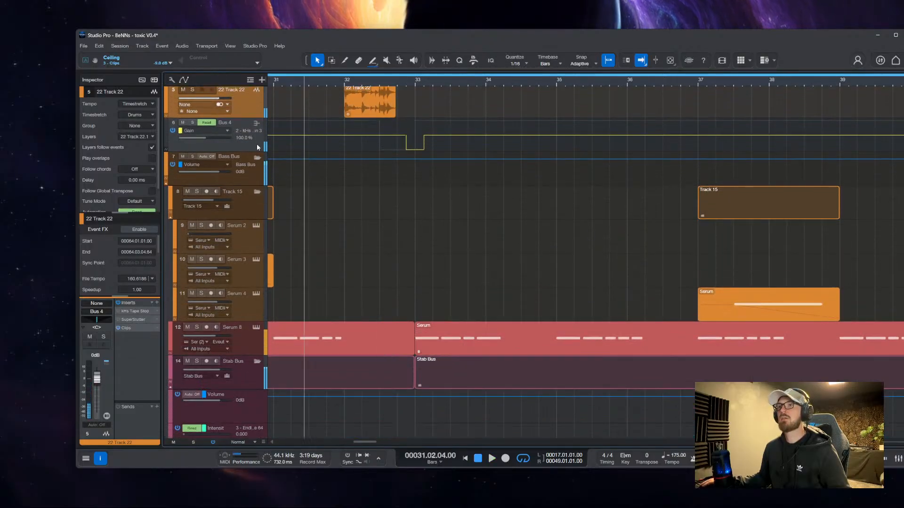
# Expand Bus 4's automation lanes and open its kHs Tape Stop plugin
pyautogui.click(241, 145)
pyautogui.hotkey('alt', 'k')
pyautogui.click(244, 245)
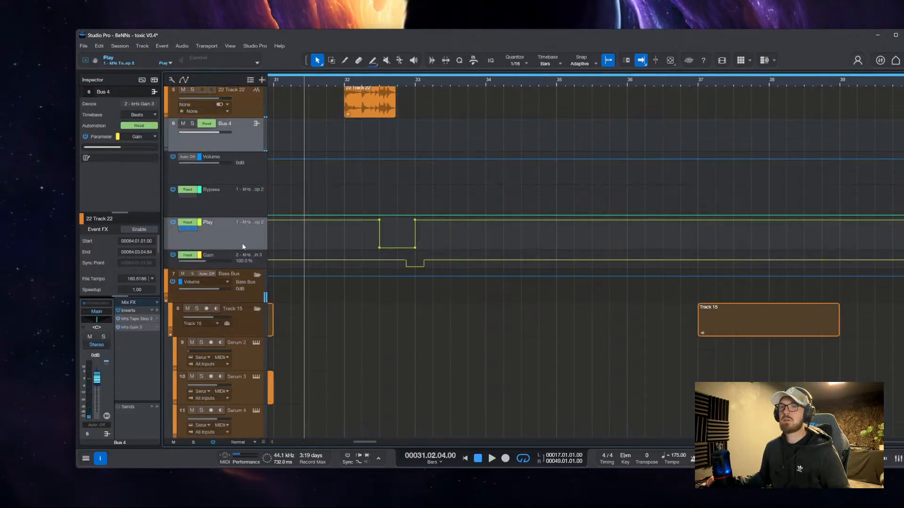
pyautogui.click(137, 322)
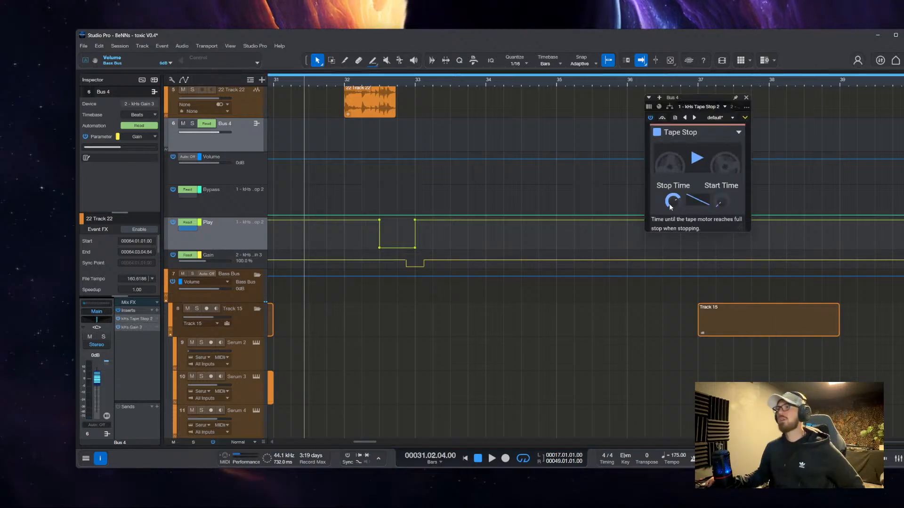
# Audition the tape stop effect on the fill into bar 33 and close the Tape Stop window
pyautogui.scroll(4, 402, 202)
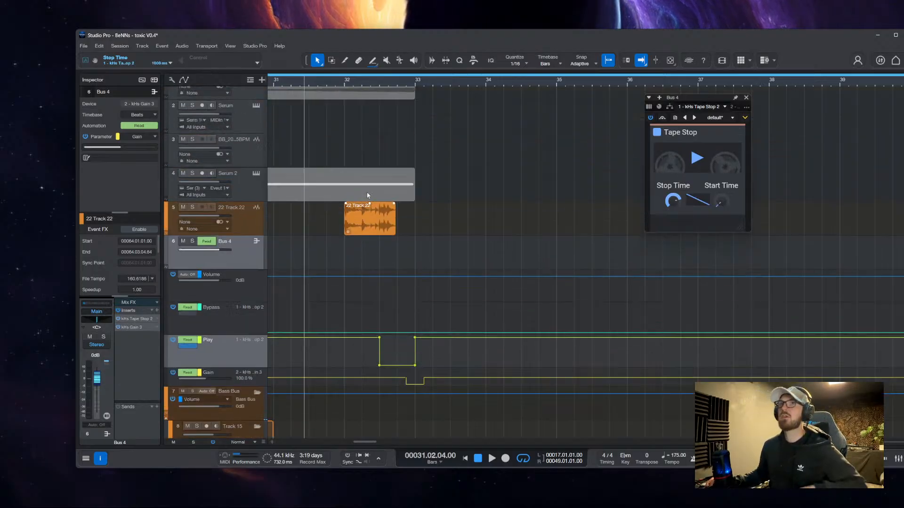
pyautogui.hscroll(1, 354, 183)
pyautogui.scroll(-3, 357, 197)
pyautogui.hscroll(-3, 390, 192)
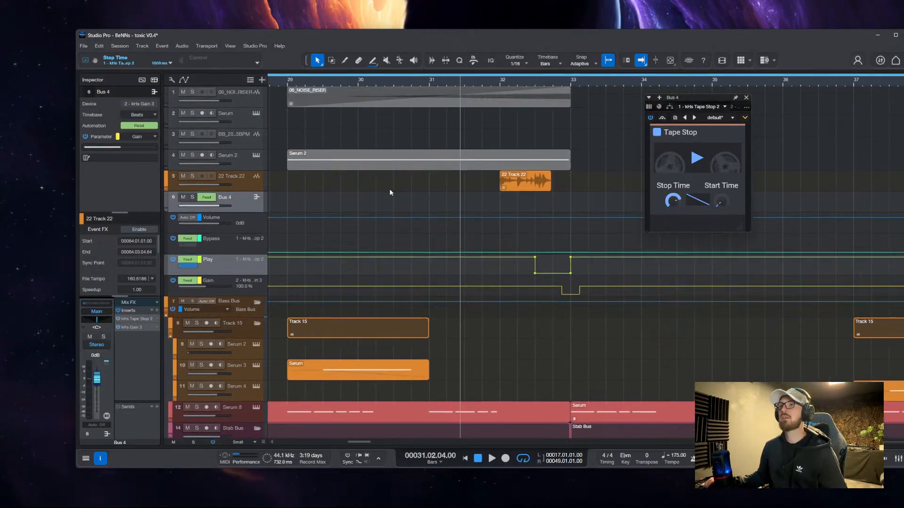
pyautogui.press('space')
pyautogui.click(746, 98)
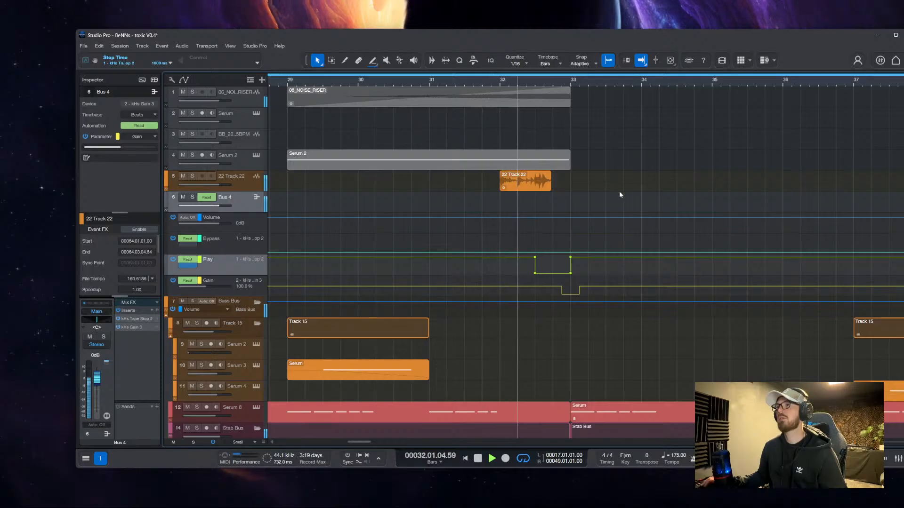
pyautogui.press('space')
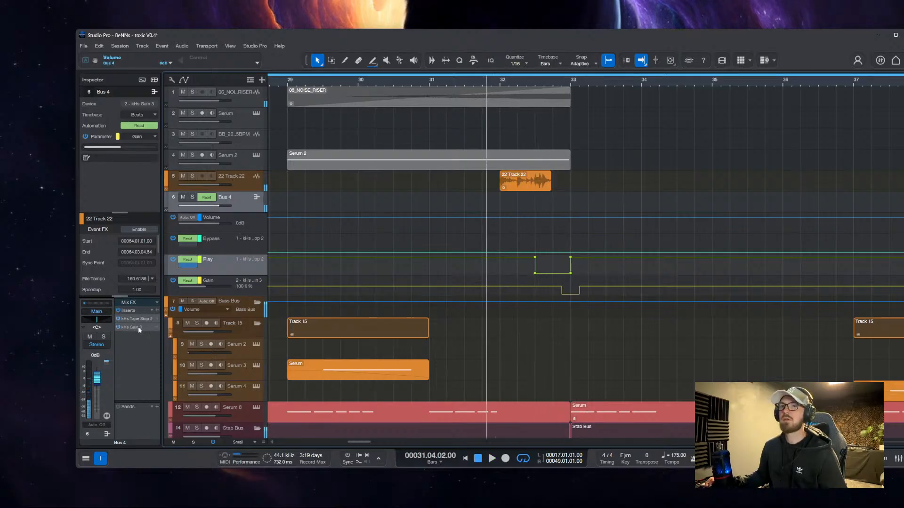
# Extend the 22 Track 22 clip at bar 32 to end at 33.01.01.00 and audition the longer fill
pyautogui.moveTo(552, 184); pyautogui.dragTo(570, 182)
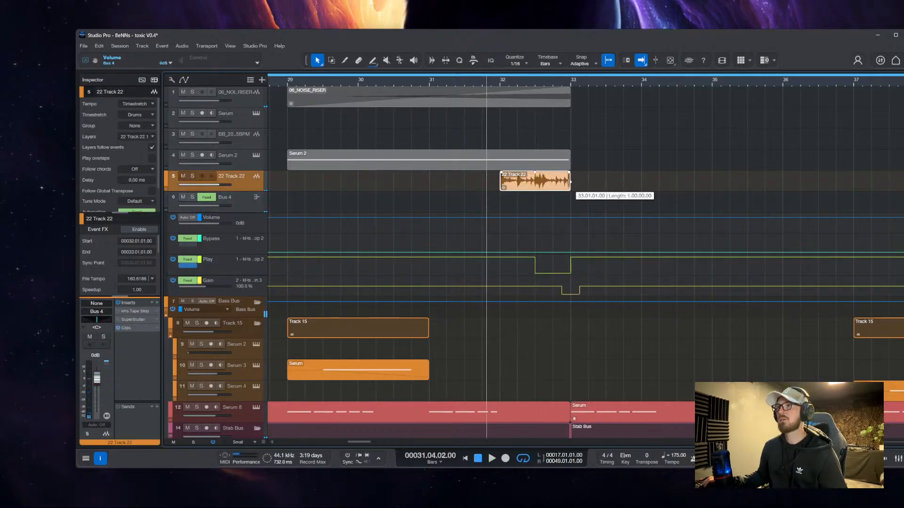
pyautogui.click(477, 213)
pyautogui.press('space')
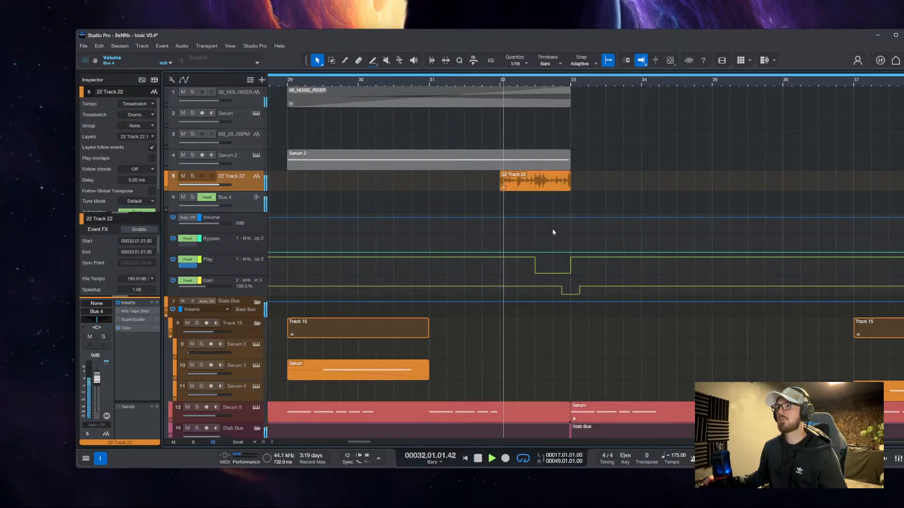
pyautogui.press('space')
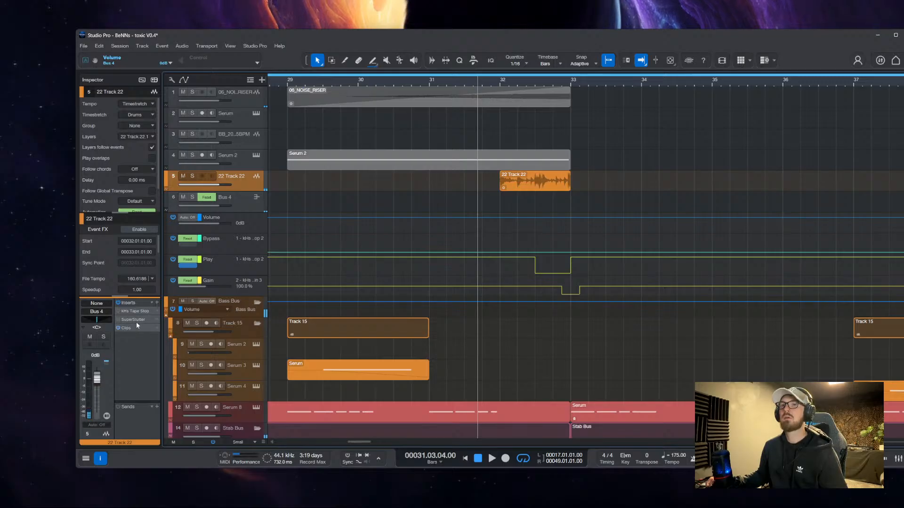
# Reopen Tape Stop on Bus 4, raise its Stop Time to 2.00 s, and audition the fill from just before bar 32
pyautogui.click(243, 208)
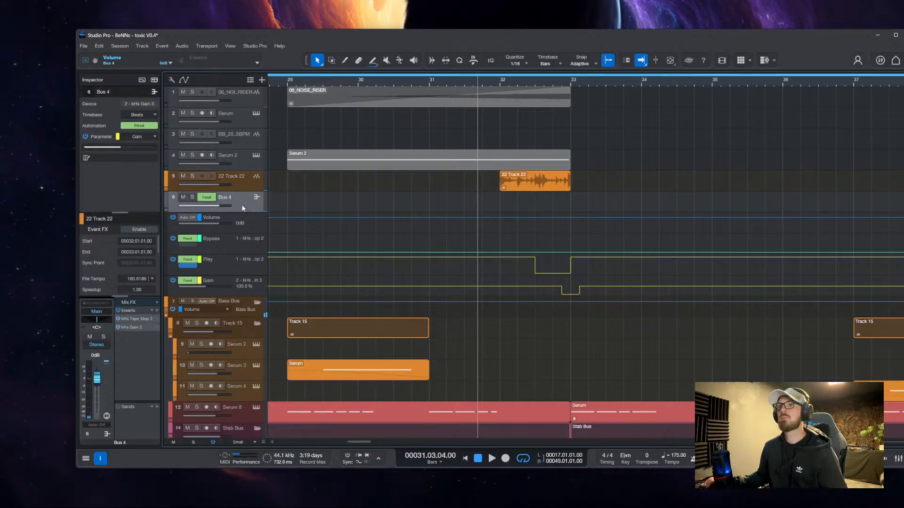
pyautogui.doubleClick(139, 320)
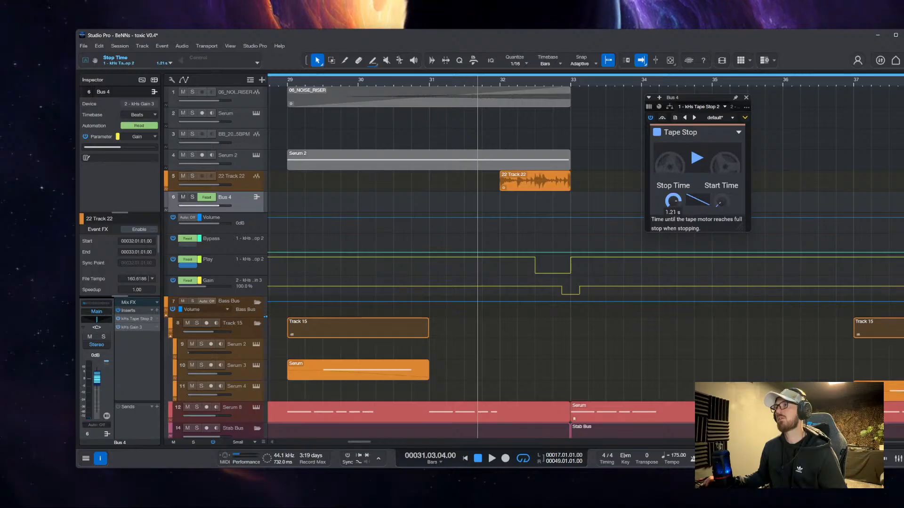
pyautogui.press('space')
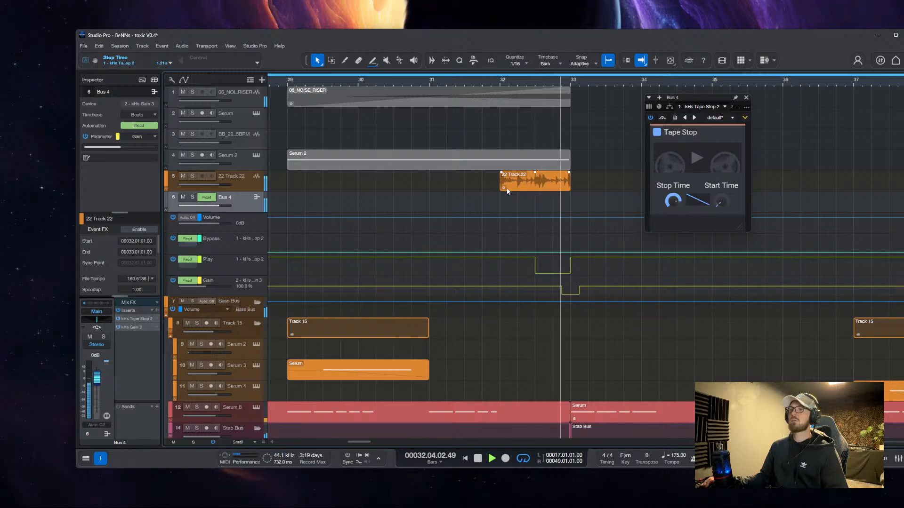
pyautogui.press('space')
pyautogui.moveTo(676, 199); pyautogui.dragTo(676, 158)
pyautogui.click(498, 222)
pyautogui.press('space')
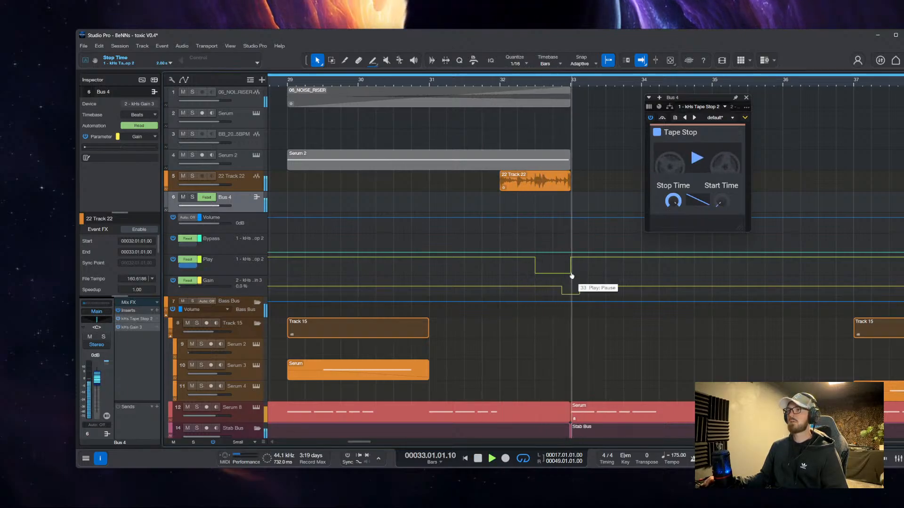
# Extend Bus 4's Play pause to about the middle of bar 33, make the Gain dip span bar 33 to that point, and play it back
pyautogui.moveTo(571, 274); pyautogui.dragTo(579, 295)
pyautogui.press('space')
pyautogui.press('space')
pyautogui.scroll(5, 570, 288)
pyautogui.scroll(-4, 411, 179)
pyautogui.scroll(-5, 409, 178)
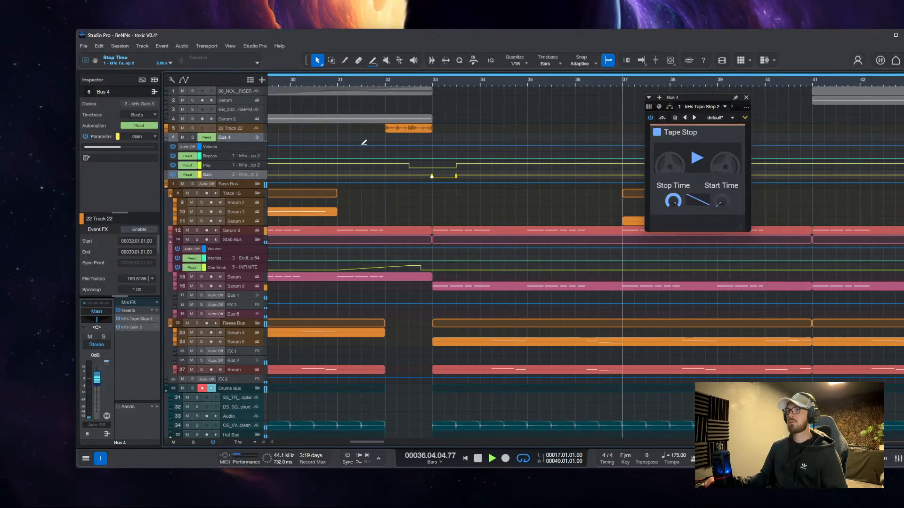
# Set the Tape Stop's Stop Time on Bus 4 to 1.00 s and audition the fill leading into bar 33
pyautogui.scroll(2, 365, 142)
pyautogui.click(372, 134)
pyautogui.scroll(3, 372, 141)
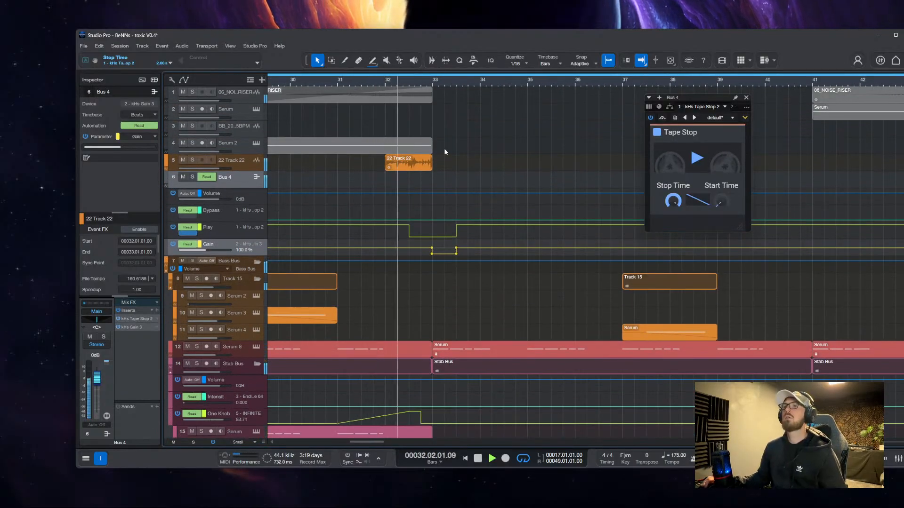
pyautogui.press('space')
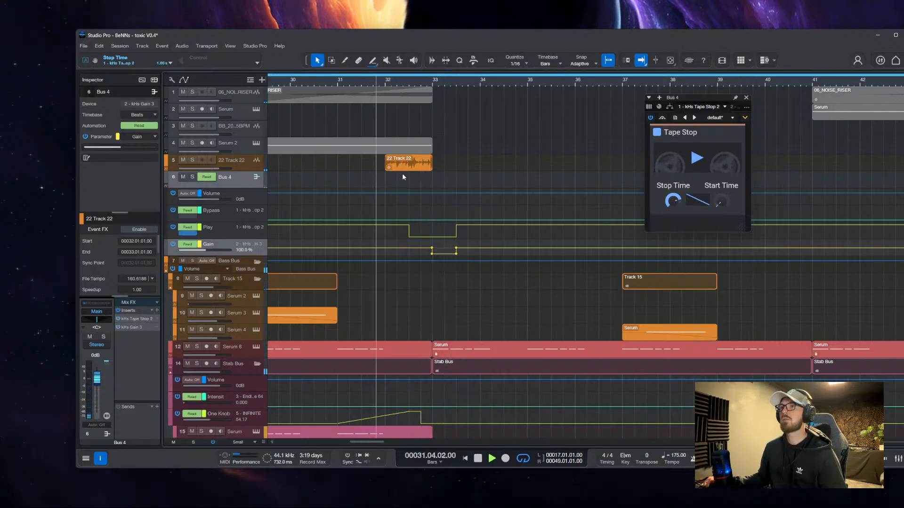
pyautogui.press('space')
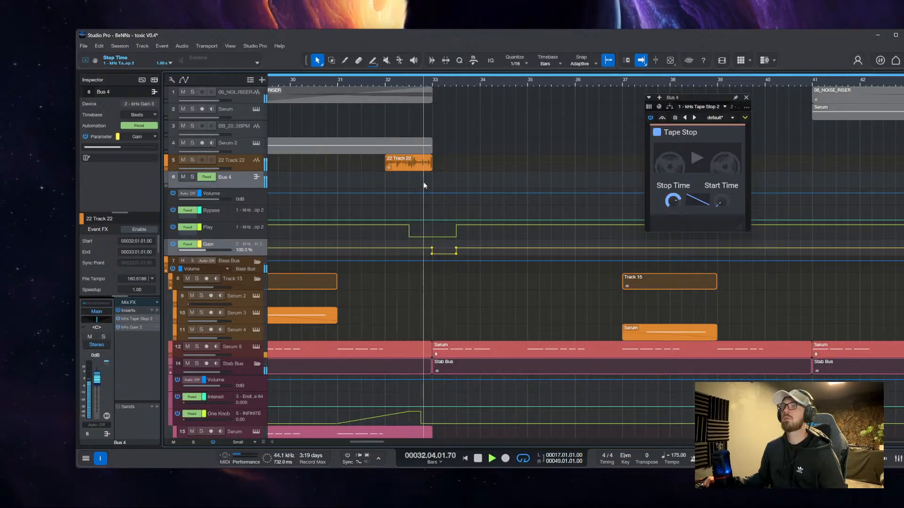
pyautogui.press('space')
# Move the start of Bus 4's Gain dip slightly ahead of bar 33, play it back, and close the Tape Stop window
pyautogui.scroll(4, 466, 191)
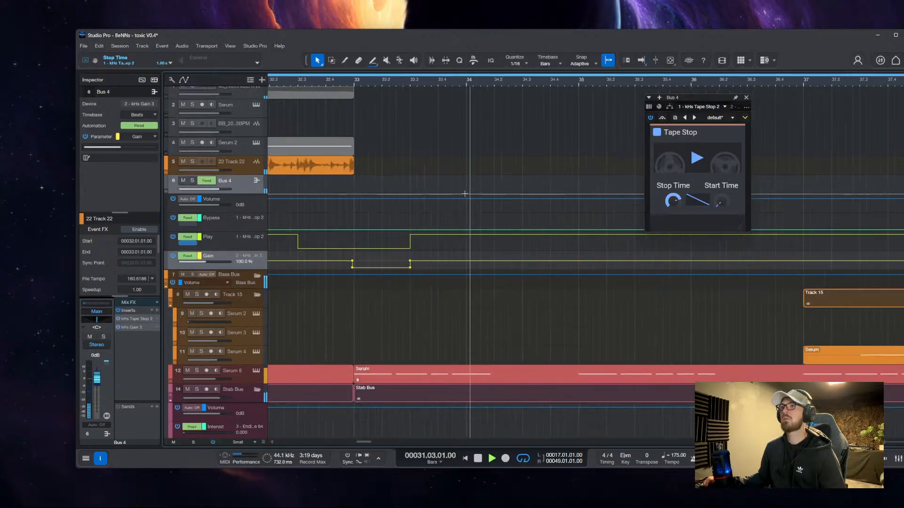
pyautogui.press('space')
pyautogui.moveTo(353, 269); pyautogui.dragTo(348, 269)
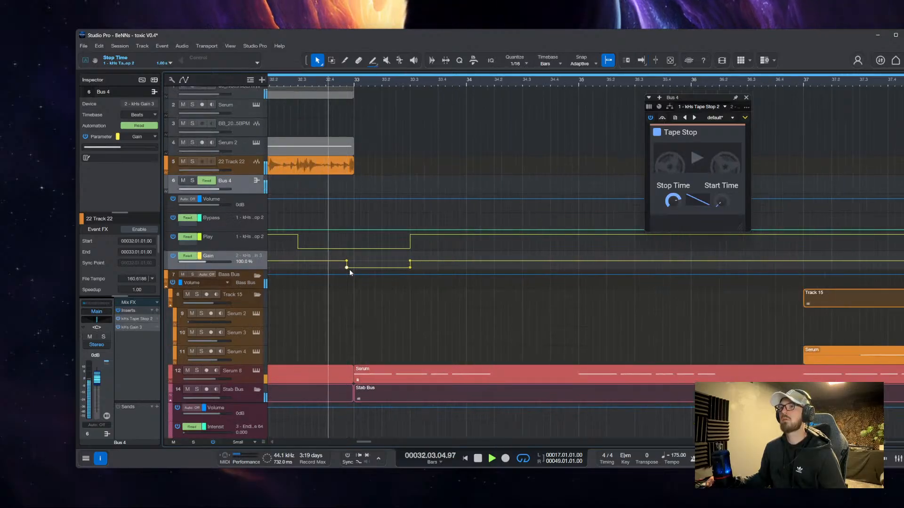
pyautogui.press('f')
pyautogui.hscroll(-3, 335, 228)
pyautogui.scroll(-3, 335, 228)
pyautogui.press('space')
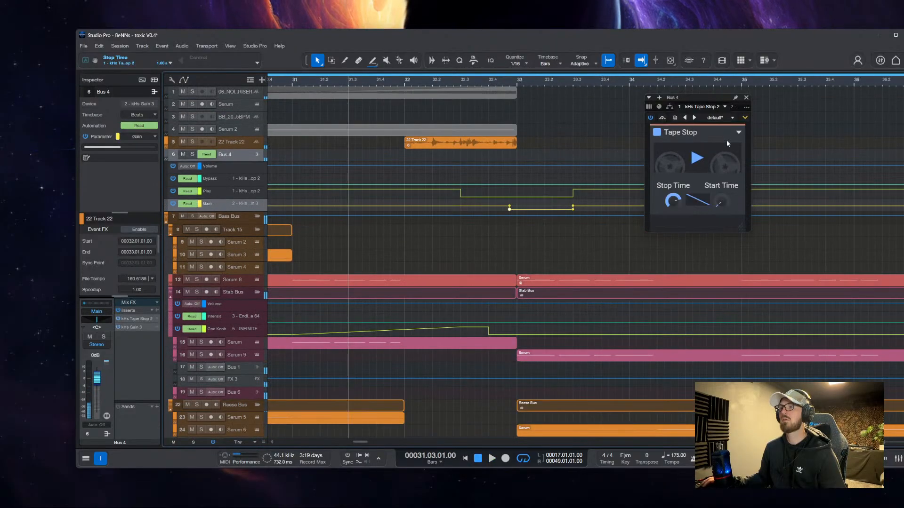
pyautogui.click(747, 98)
# Shorten the track 15 Serum clip in the Stab Bus to end at 32.04.01.00 and audition the transition into bar 33
pyautogui.scroll(-3, 464, 264)
pyautogui.scroll(-5, 518, 263)
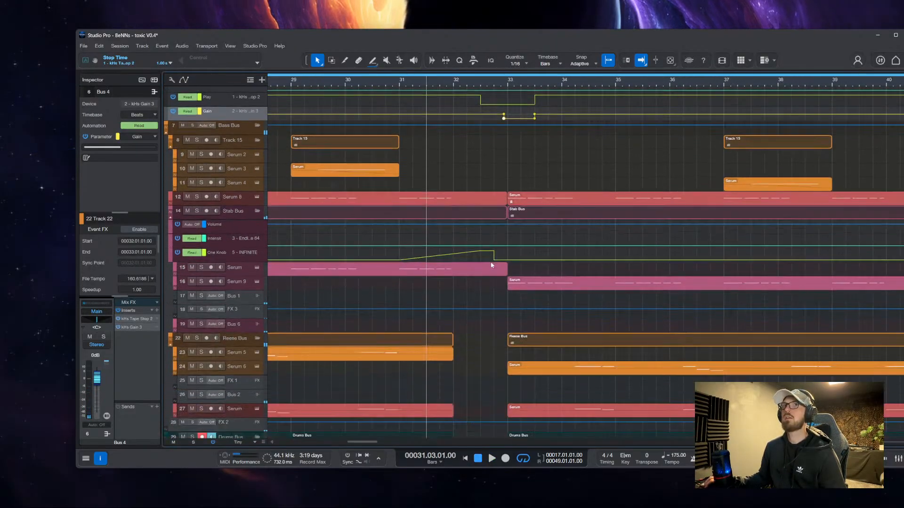
pyautogui.scroll(-3, 541, 265)
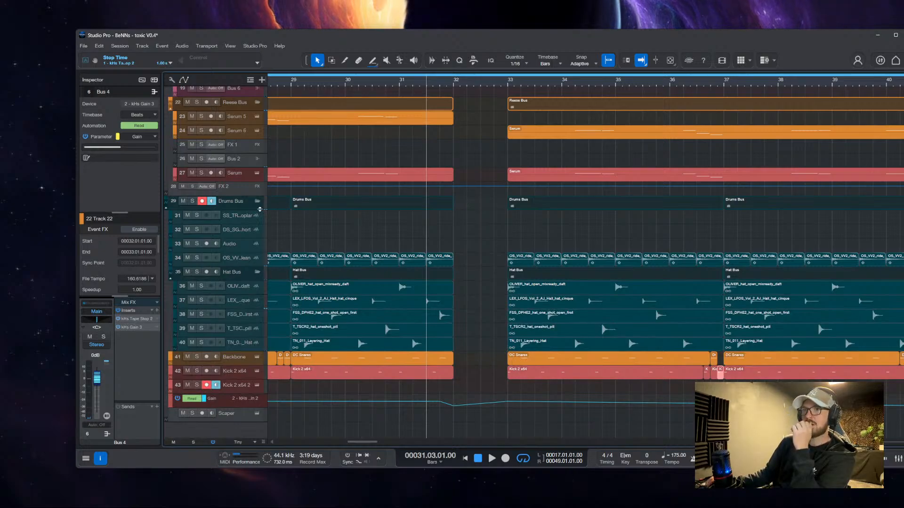
pyautogui.click(260, 208)
pyautogui.press('z')
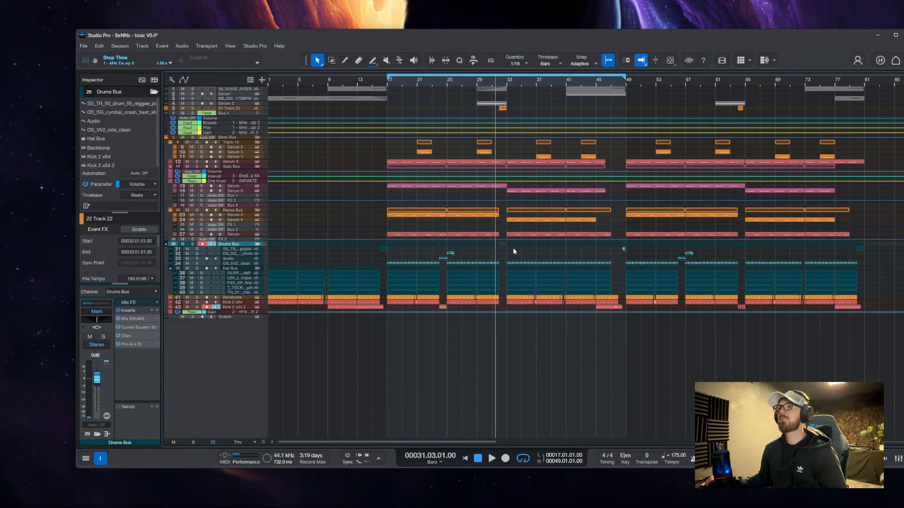
pyautogui.press('z')
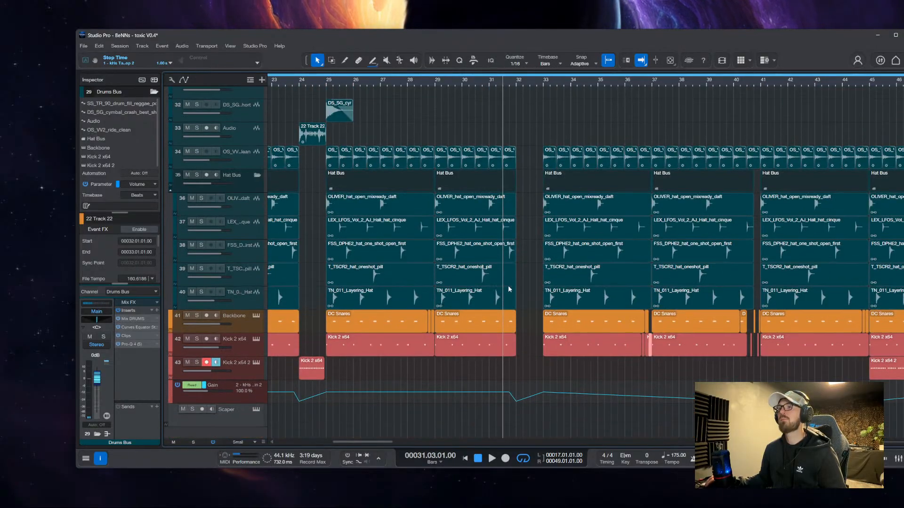
pyautogui.scroll(10, 507, 285)
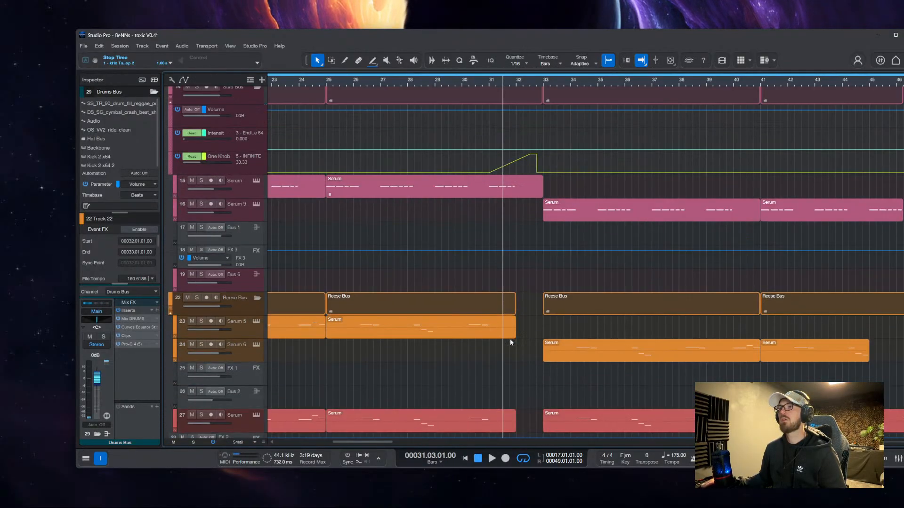
pyautogui.scroll(3, 510, 320)
pyautogui.scroll(5, 545, 269)
pyautogui.moveTo(537, 274); pyautogui.dragTo(505, 277)
pyautogui.scroll(-5, 479, 282)
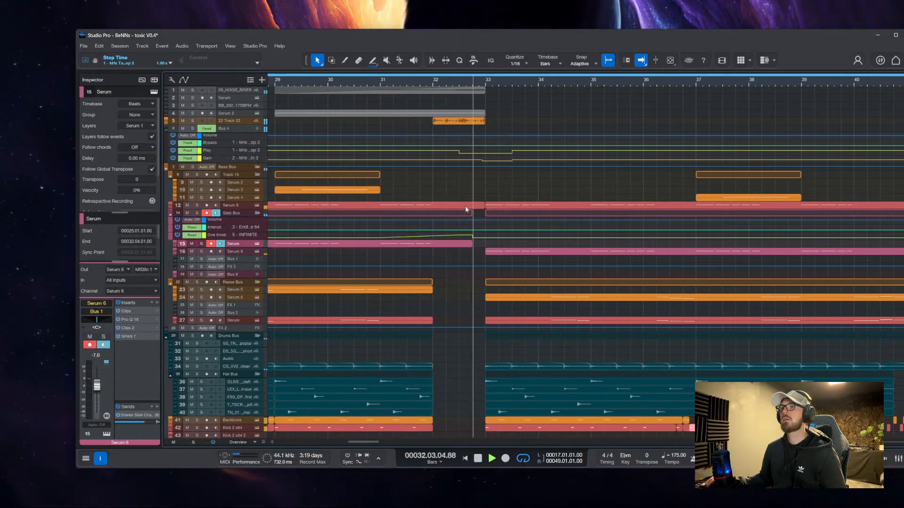
pyautogui.click(453, 180)
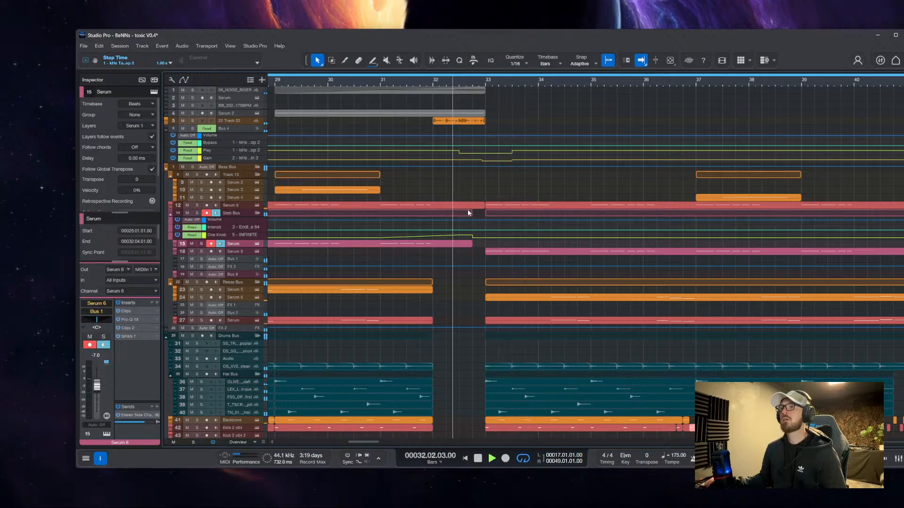
pyautogui.press('space')
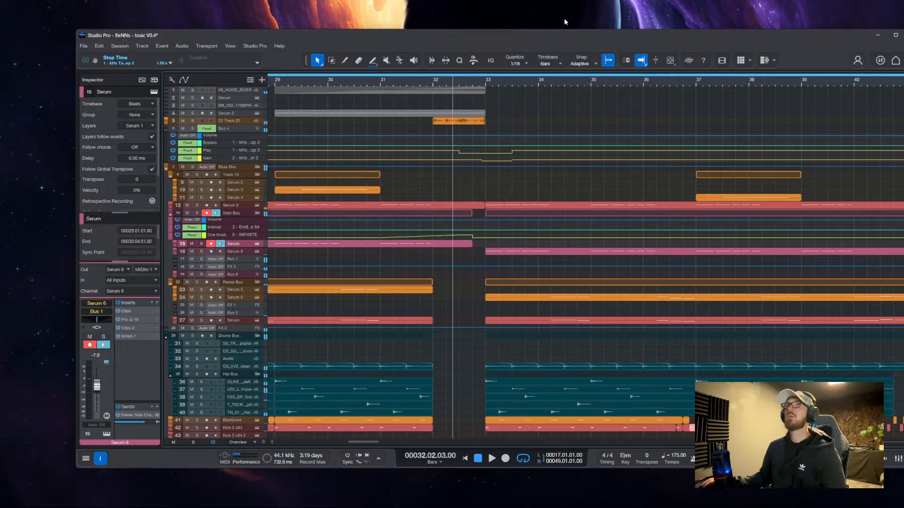
# Duplicate the bar 25 crash cymbal clip and place the copy, reversed, at bar 32
pyautogui.scroll(-5, 457, 310)
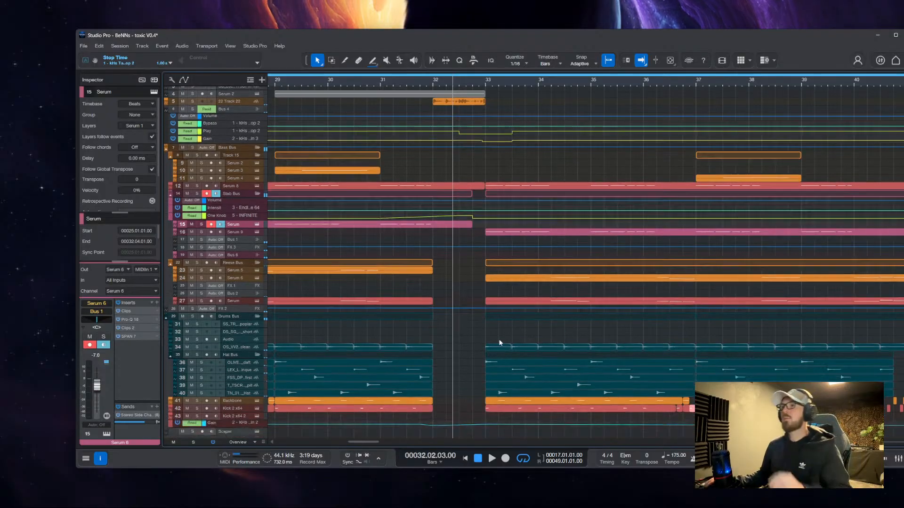
pyautogui.scroll(5, 457, 311)
pyautogui.hscroll(-5, 424, 298)
pyautogui.click(350, 299)
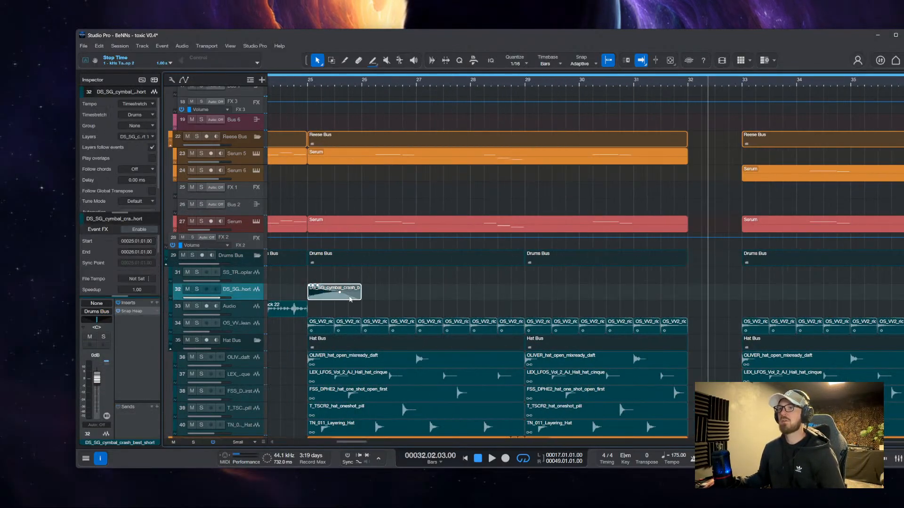
pyautogui.press('d')
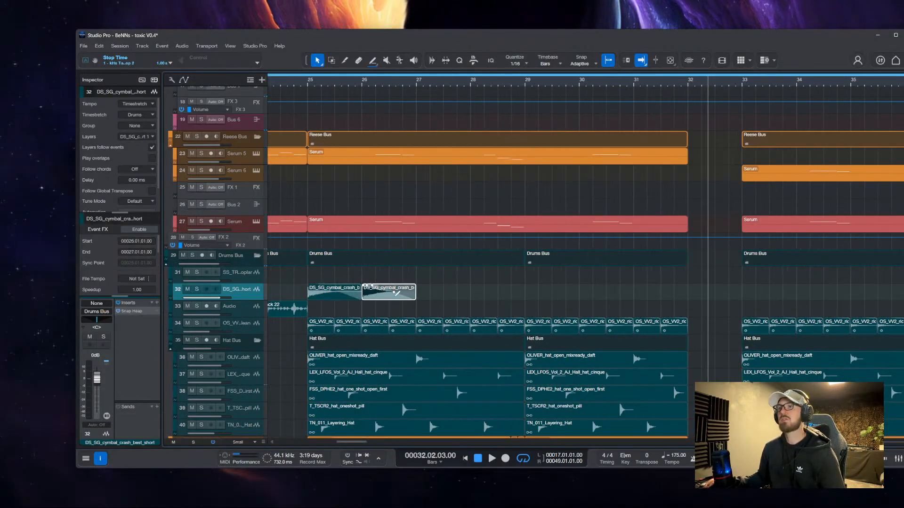
pyautogui.scroll(-3, 391, 293)
pyautogui.moveTo(390, 293); pyautogui.dragTo(582, 293)
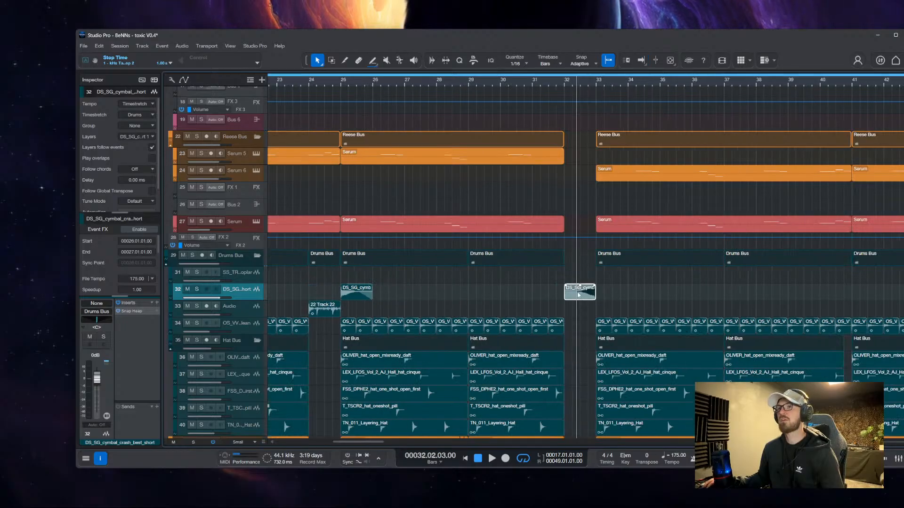
# Duplicate the crash cymbal track without its clips and move the reversed crash onto the new track at bar 32
pyautogui.rightClick(230, 291)
pyautogui.click(263, 87)
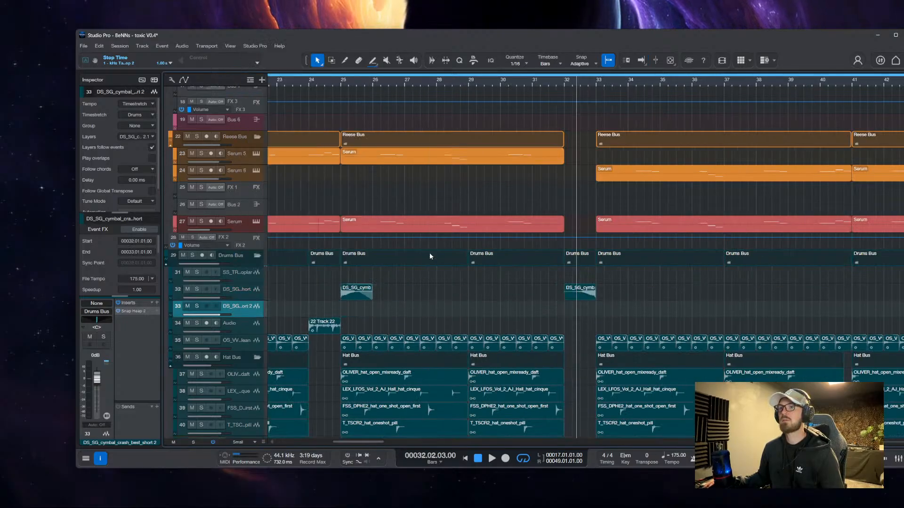
pyautogui.moveTo(565, 301); pyautogui.dragTo(565, 316)
pyautogui.press('z')
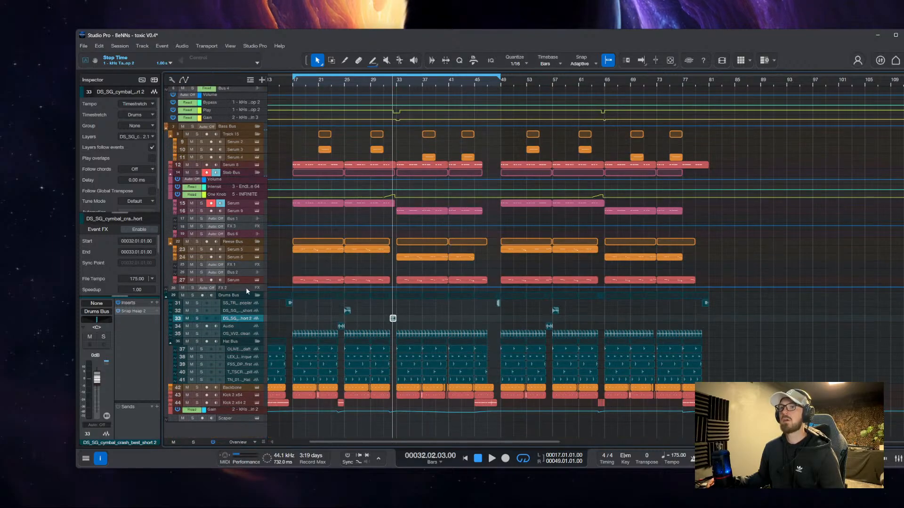
# Hide Bus 4's automation lanes and move the new crash track out of the Drums Bus to just below the track 2 Serum
pyautogui.click(233, 128)
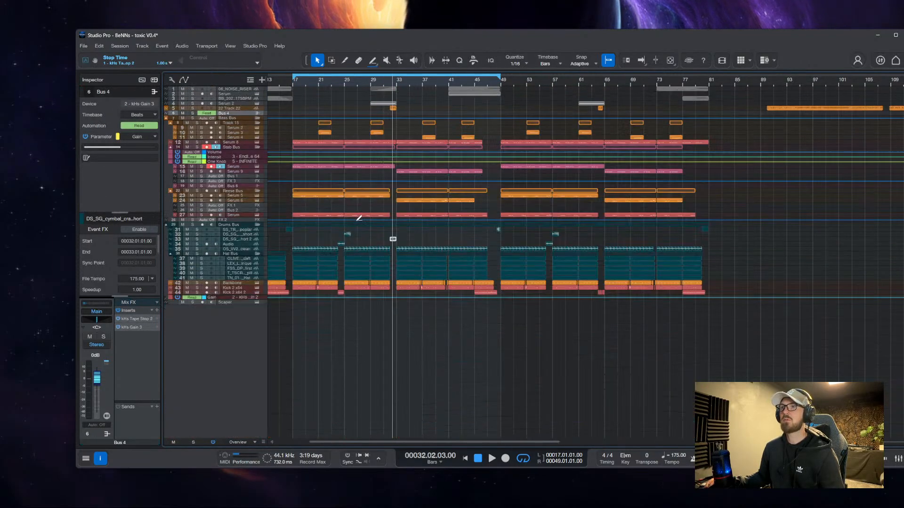
pyautogui.press('z')
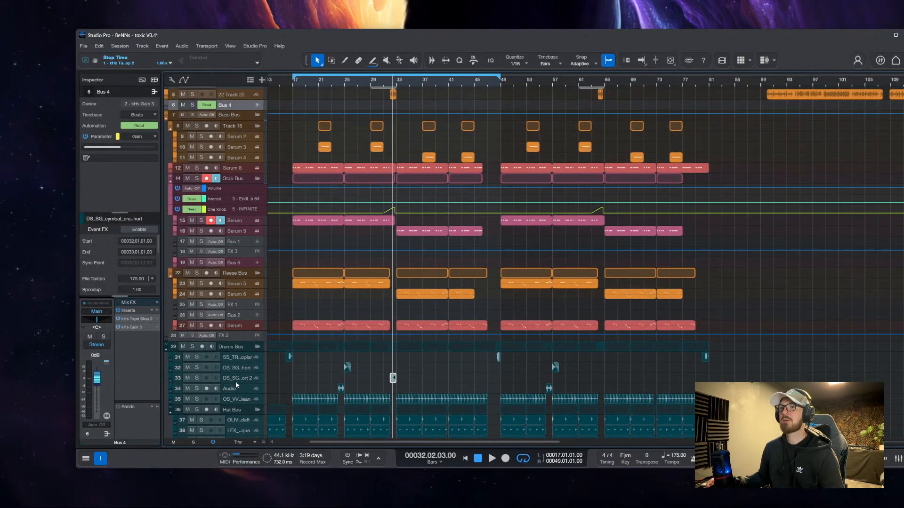
pyautogui.click(236, 379)
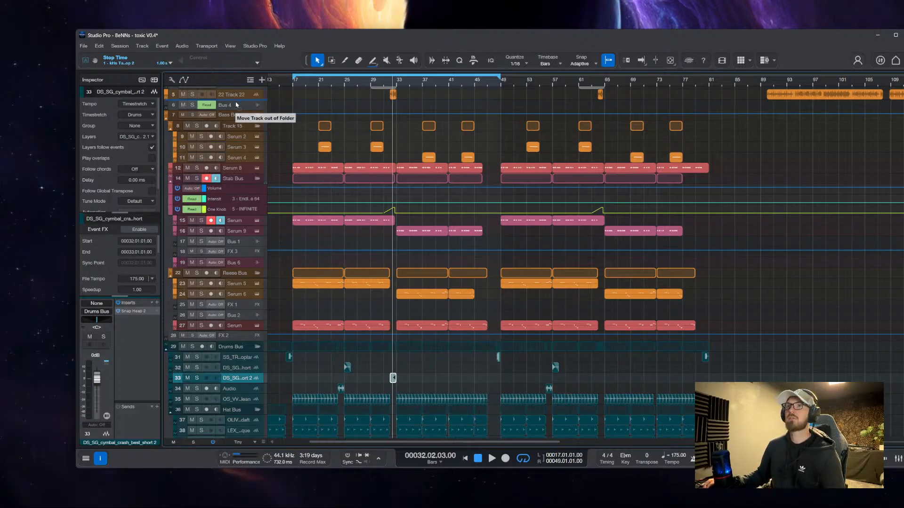
pyautogui.moveTo(235, 105); pyautogui.dragTo(243, 113)
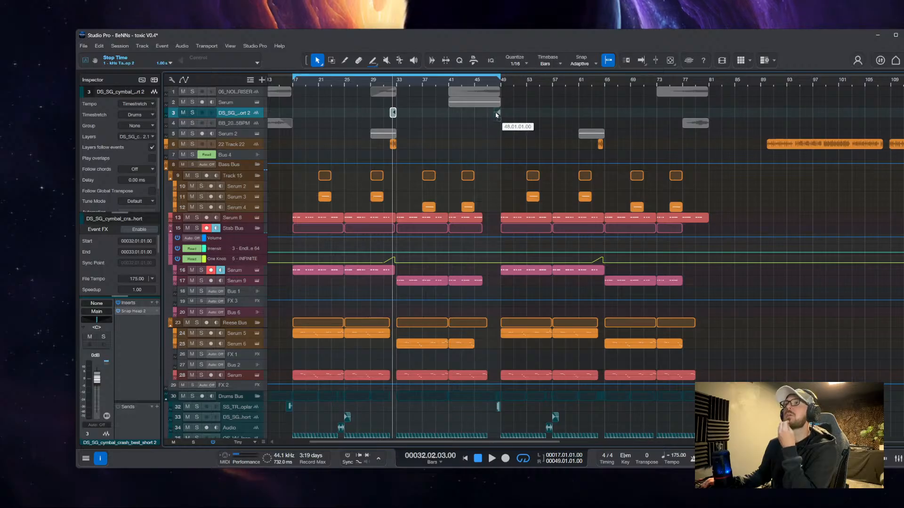
# Move the reversed crash to bar 48 and shorten the 06_NOISE_RISER clip above it to end at 48.04.01.00
pyautogui.press('z')
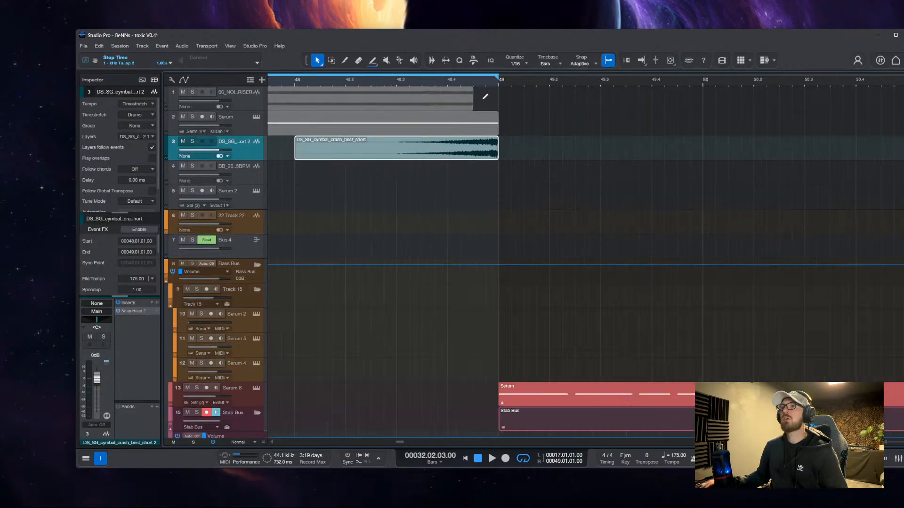
pyautogui.moveTo(475, 97); pyautogui.dragTo(448, 103)
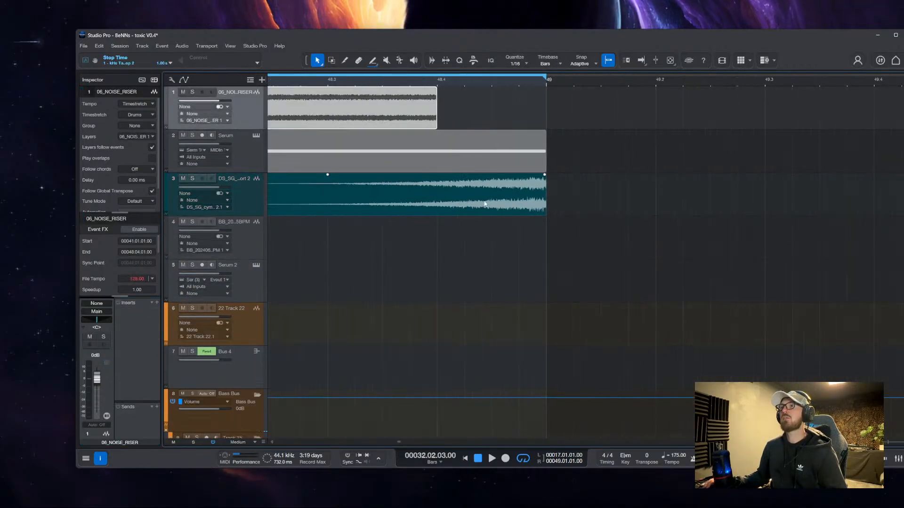
pyautogui.press('z')
# Extend the loop's end to 52.03.03.00 and, with quantize at 1/64, trim the bar 48 reversed crash to end at 48.04.04.75
pyautogui.moveTo(547, 74); pyautogui.dragTo(735, 78)
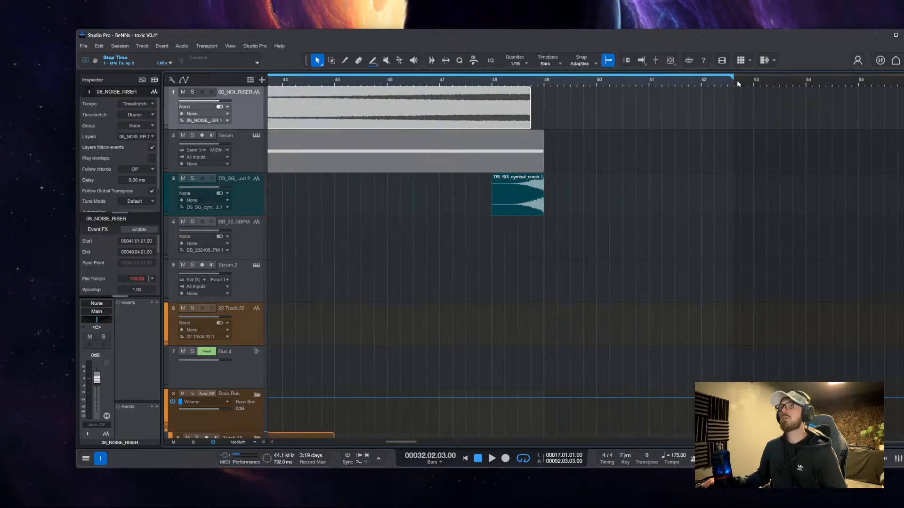
pyautogui.press('z')
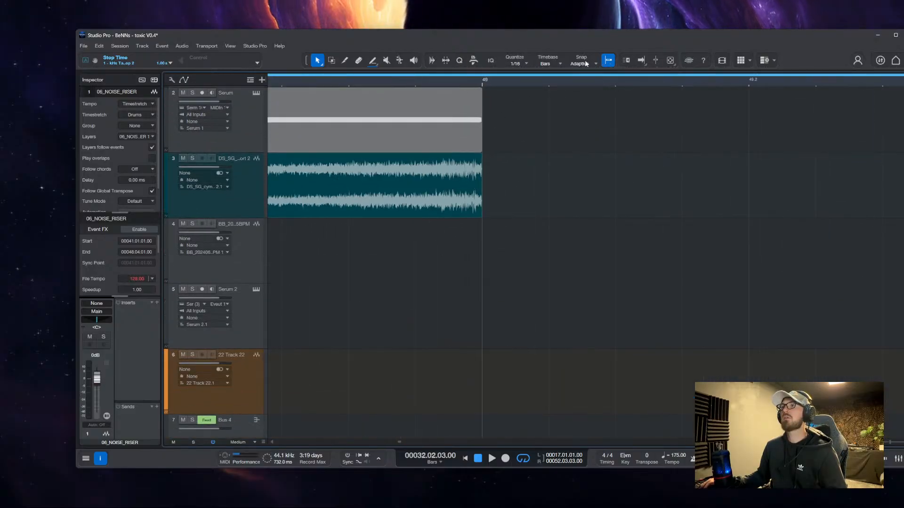
pyautogui.click(403, 188)
pyautogui.press('z')
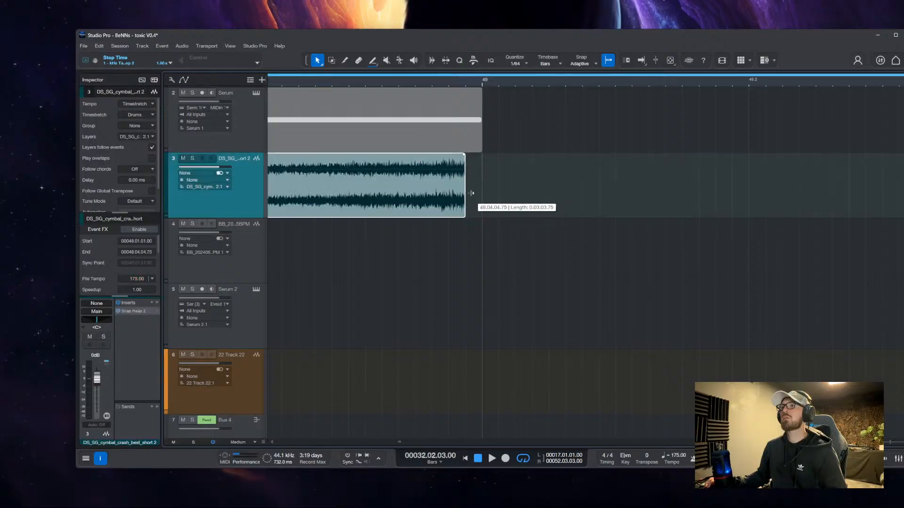
# Audition the trimmed reversed crash leading into the drop at bar 49
pyautogui.scroll(-1, 403, 188)
pyautogui.click(355, 202)
pyautogui.press('space')
pyautogui.scroll(-1, 372, 201)
pyautogui.hscroll(-2, 424, 191)
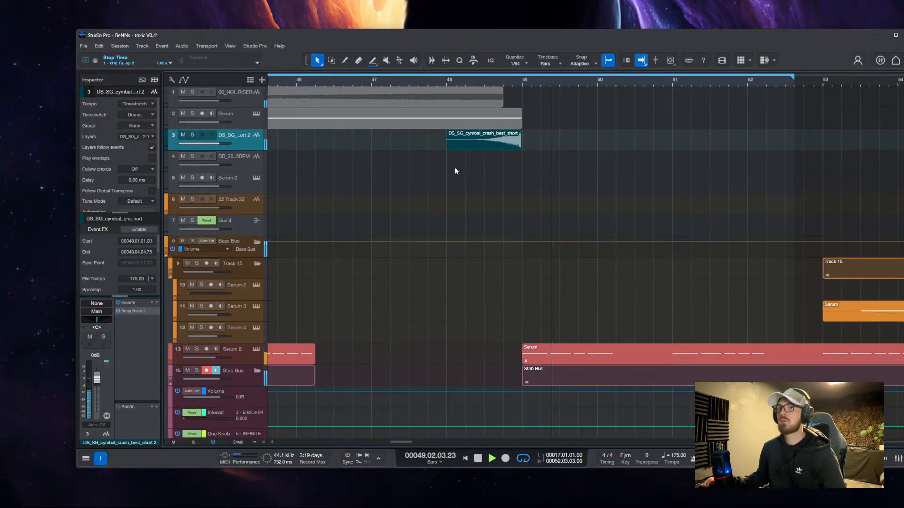
pyautogui.press('z')
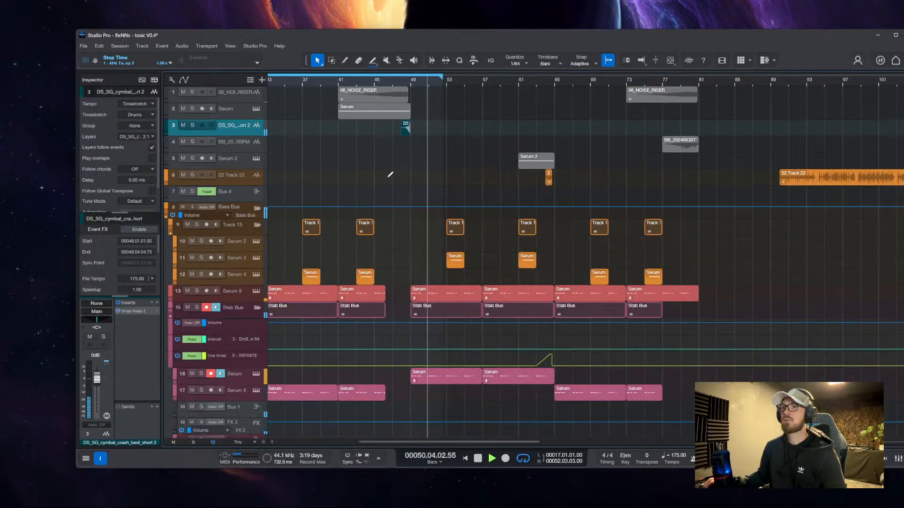
# Play the build-up again from around bar 46 and check the drum and bass clips before bar 49
pyautogui.click(384, 125)
pyautogui.press('z')
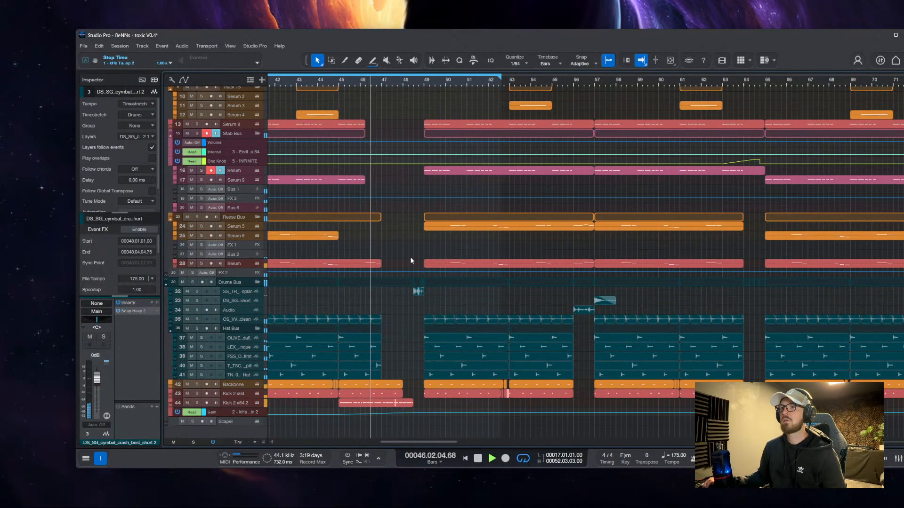
pyautogui.moveTo(398, 276); pyautogui.dragTo(397, 331)
pyautogui.moveTo(396, 246); pyautogui.dragTo(521, 278)
pyautogui.scroll(-5, 501, 238)
pyautogui.moveTo(501, 236); pyautogui.dragTo(626, 108)
pyautogui.press('space')
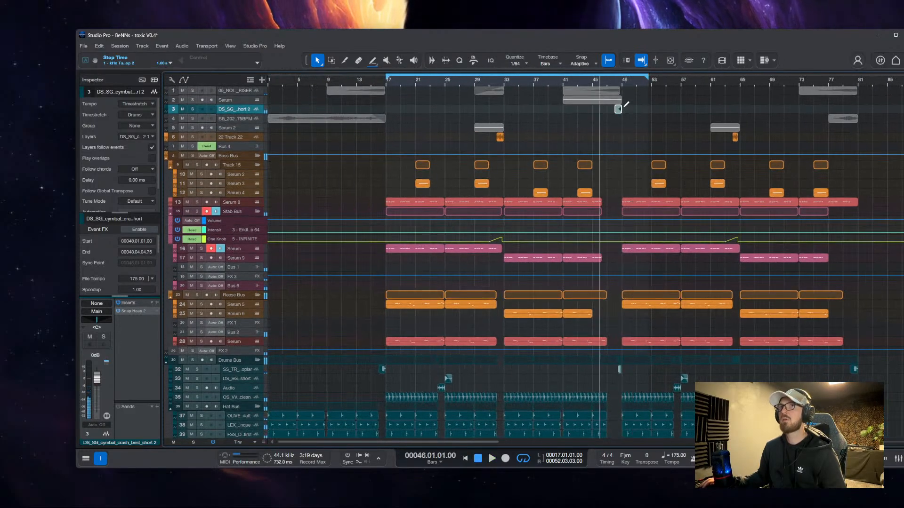
# Copy the trimmed reversed crash from bar 48 and place the copy at 32.01.01.00 above the 22 Track 22 fill
pyautogui.scroll(2, 622, 111)
pyautogui.scroll(2, 621, 112)
pyautogui.moveTo(621, 113); pyautogui.dragTo(749, 125)
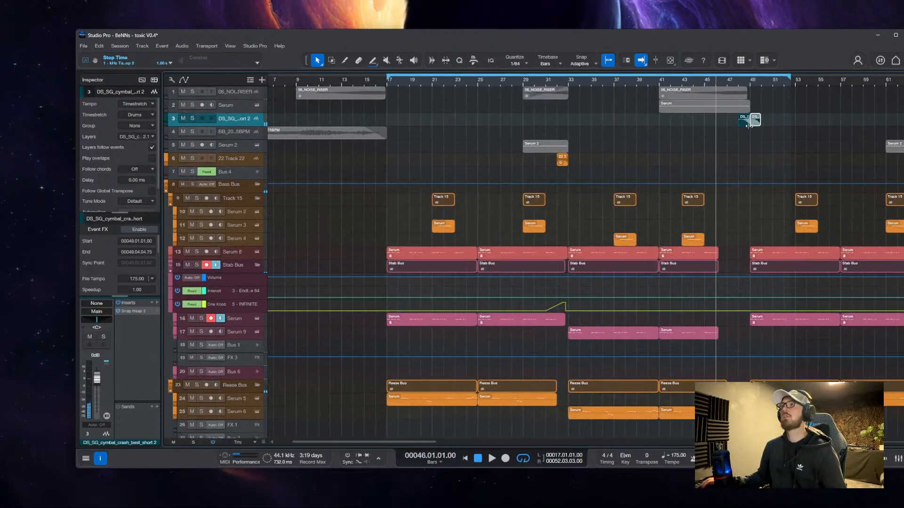
pyautogui.click(569, 121)
pyautogui.press('z')
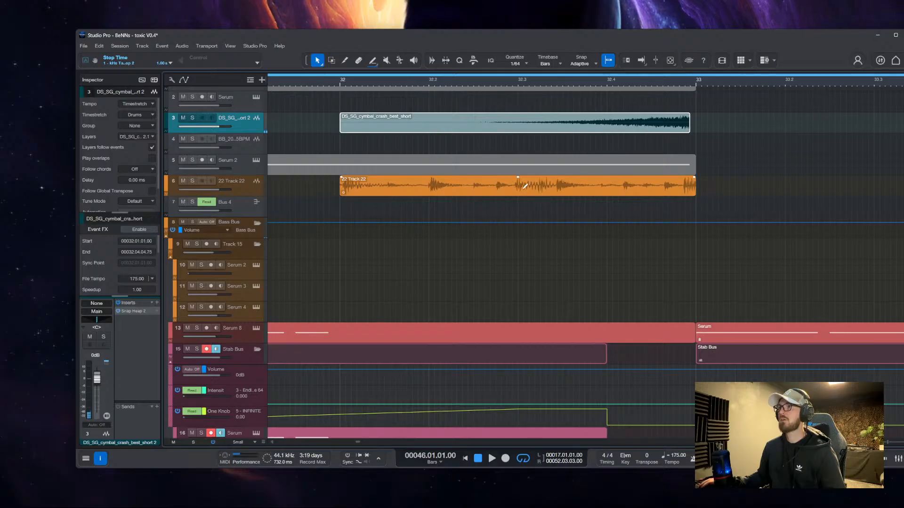
# Audition the reversed crash at bar 32 together with the 22 Track 22 fill leading into bar 33
pyautogui.scroll(-5, 514, 181)
pyautogui.click(452, 122)
pyautogui.press('space')
pyautogui.scroll(1, 452, 207)
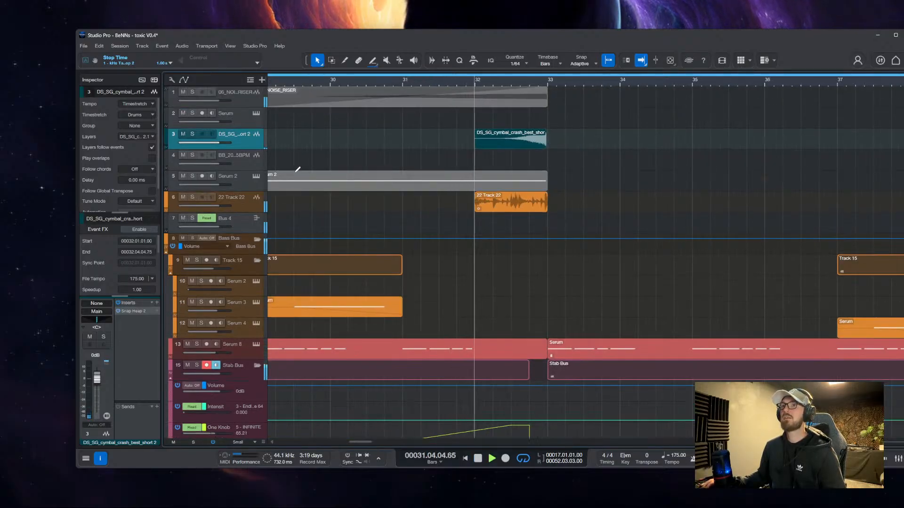
pyautogui.scroll(-5, 297, 171)
pyautogui.scroll(6, 297, 173)
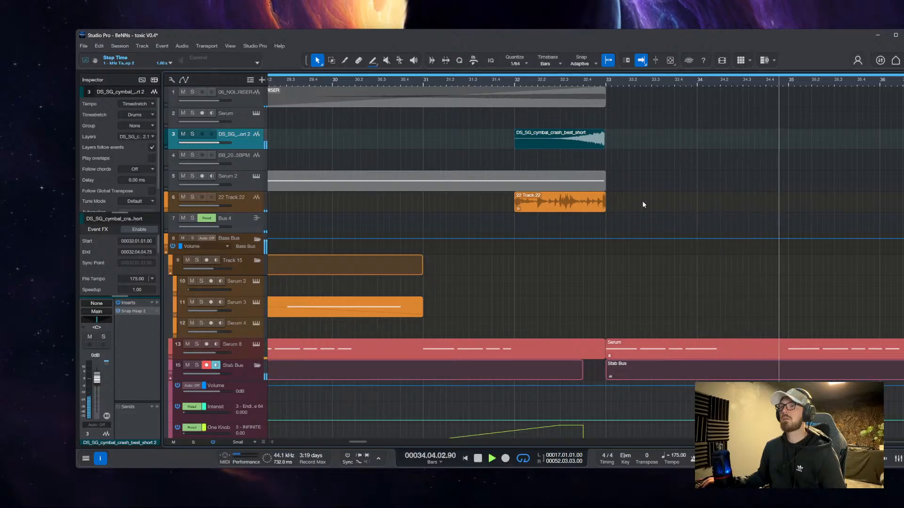
# Copy the reversed crash from bar 32 to 64.01.01.00 and trim the copy's start to 64.03.01.25
pyautogui.scroll(-5, 644, 202)
pyautogui.scroll(-5, 555, 303)
pyautogui.scroll(-8, 538, 315)
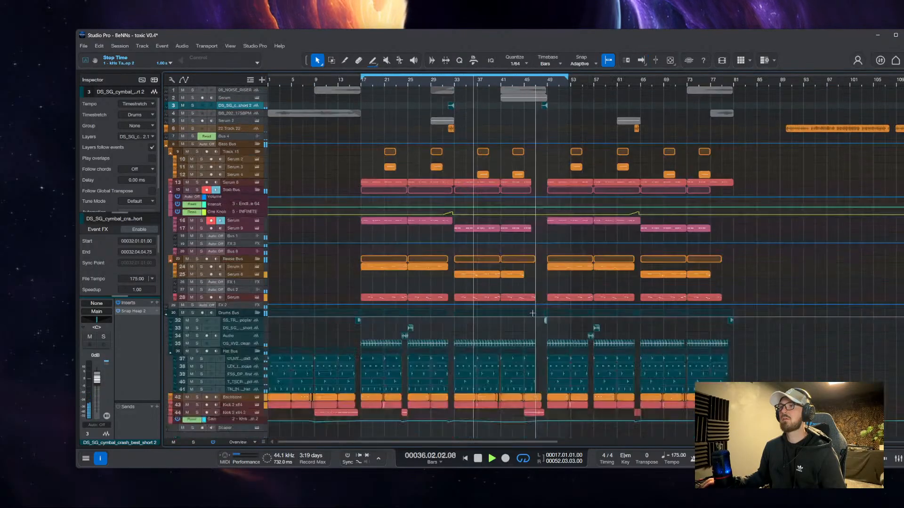
pyautogui.scroll(5, 514, 301)
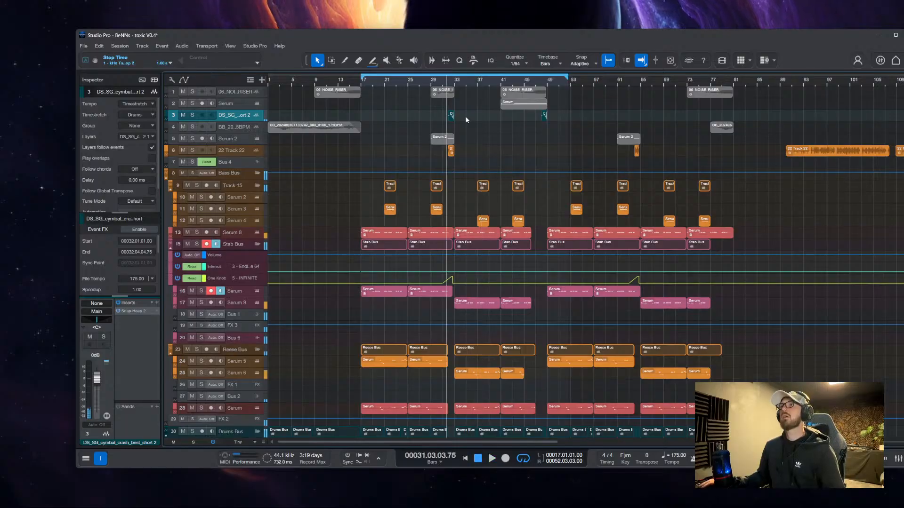
pyautogui.scroll(5, 465, 123)
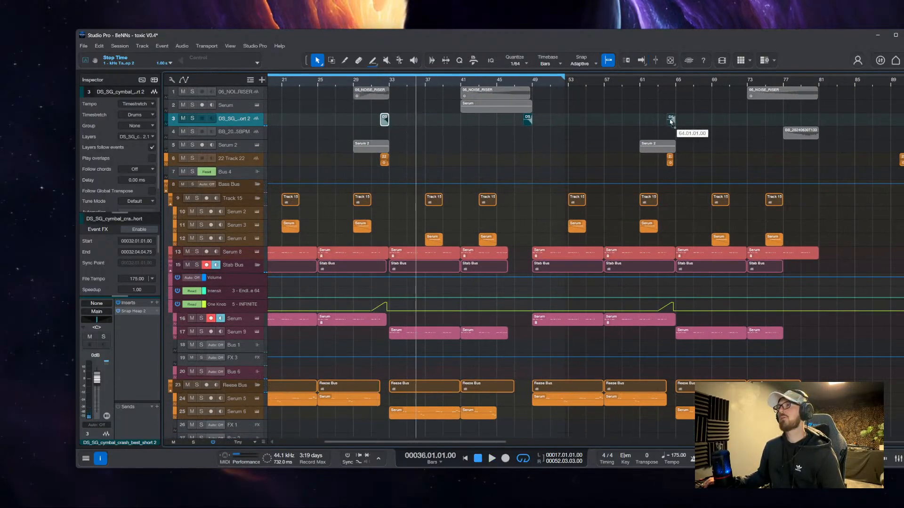
pyautogui.moveTo(381, 99); pyautogui.dragTo(637, 105)
pyautogui.scroll(5, 657, 90)
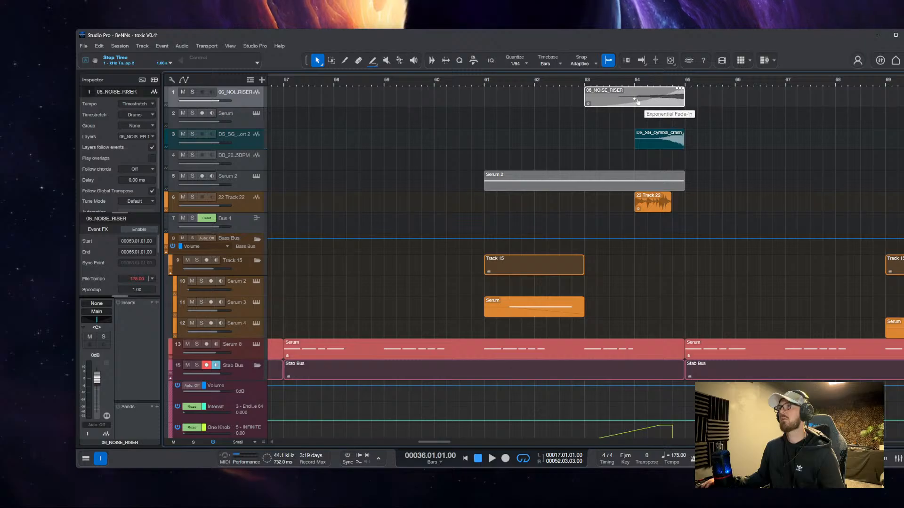
pyautogui.moveTo(635, 134); pyautogui.dragTo(678, 135)
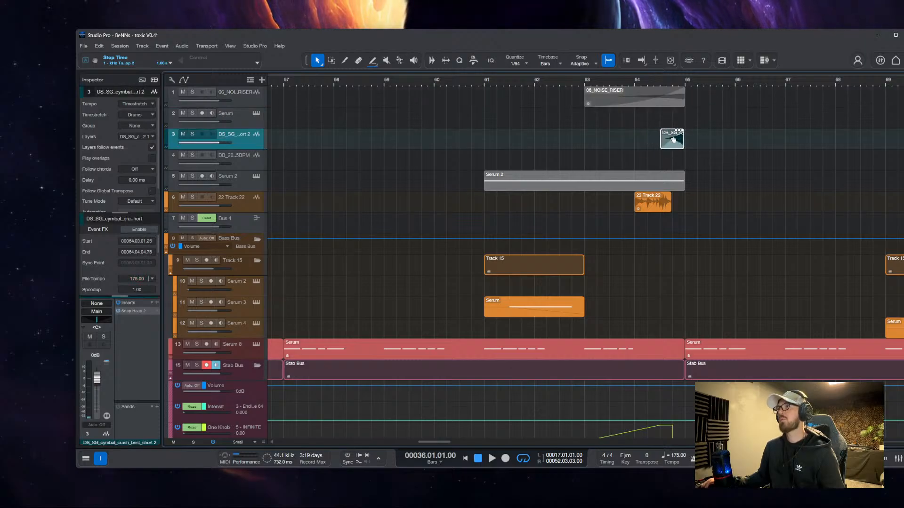
# Play from bar 63 to check the shortened reversed crash into bar 65 and review the drum clips
pyautogui.click(589, 120)
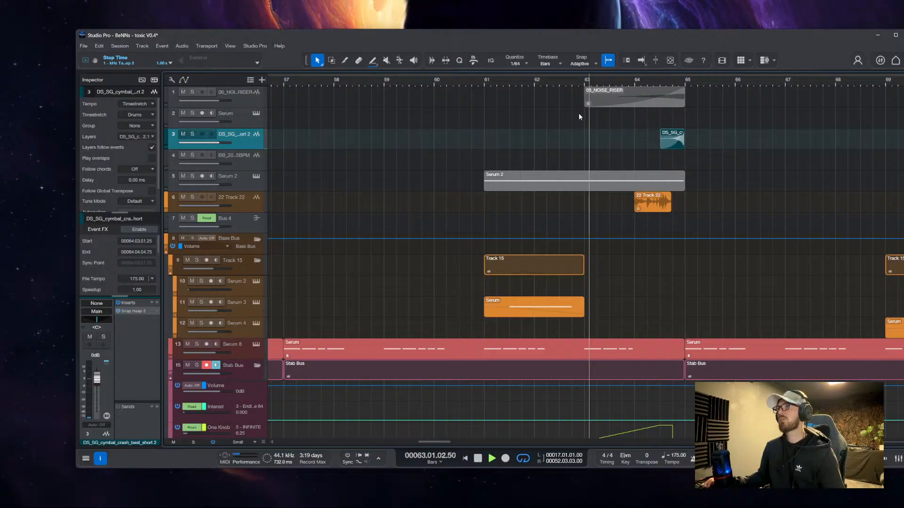
pyautogui.press('space')
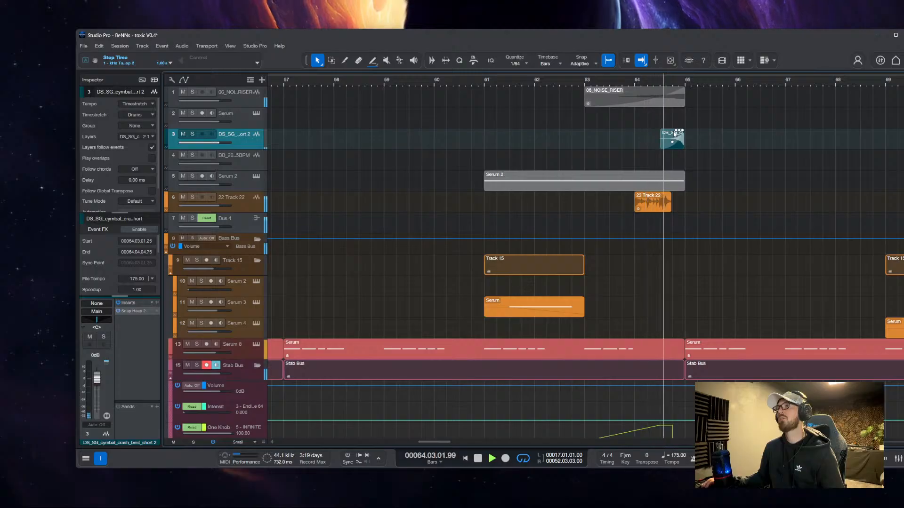
pyautogui.scroll(-4, 663, 345)
pyautogui.scroll(-8, 645, 387)
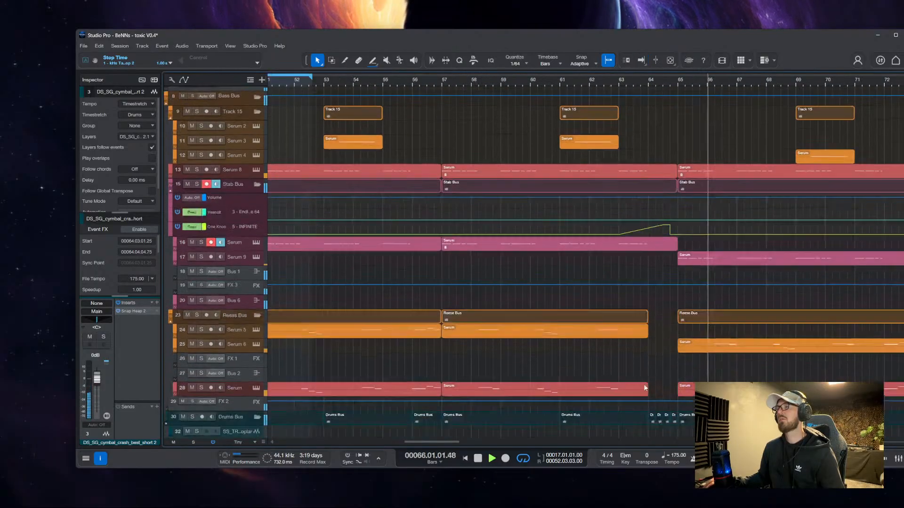
pyautogui.scroll(-8, 609, 365)
pyautogui.scroll(-1, 442, 403)
pyautogui.scroll(4, 386, 382)
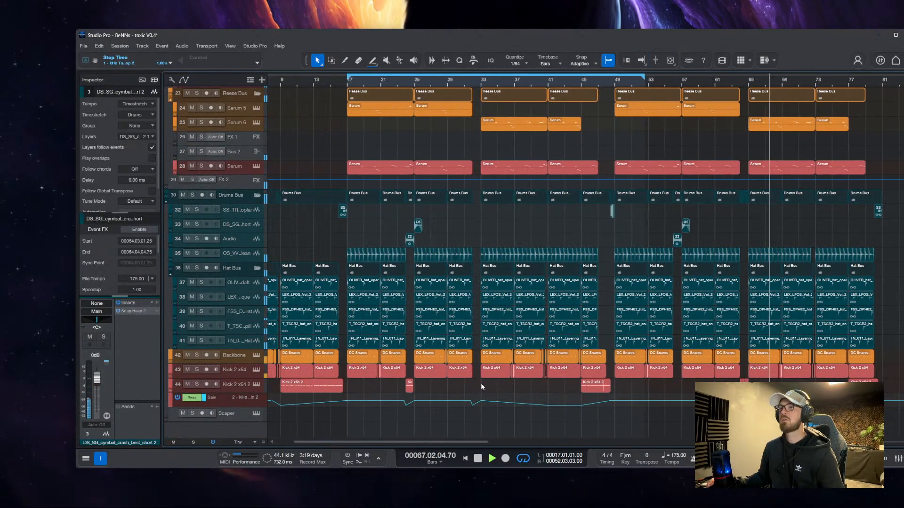
pyautogui.press('space')
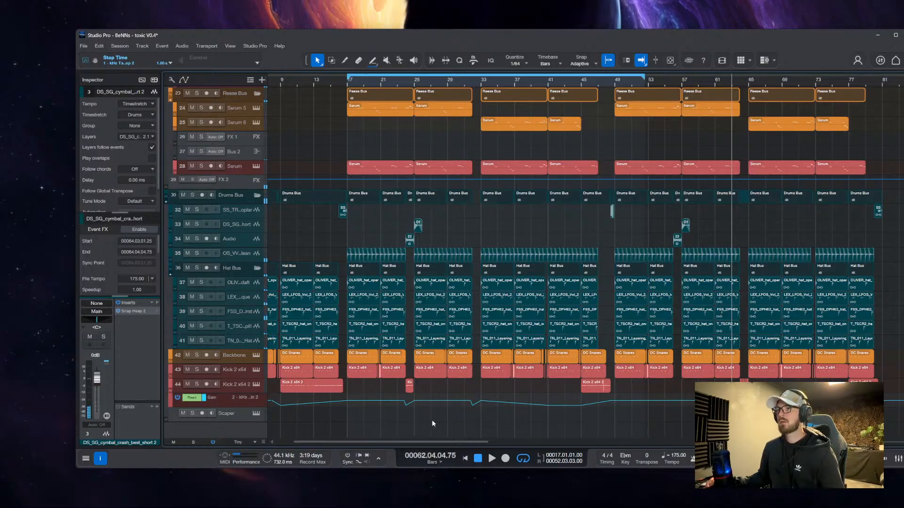
# Copy the bar 24 Kick 2 x64 2 fill with its gain automation to 64.01.01.00
pyautogui.click(864, 385)
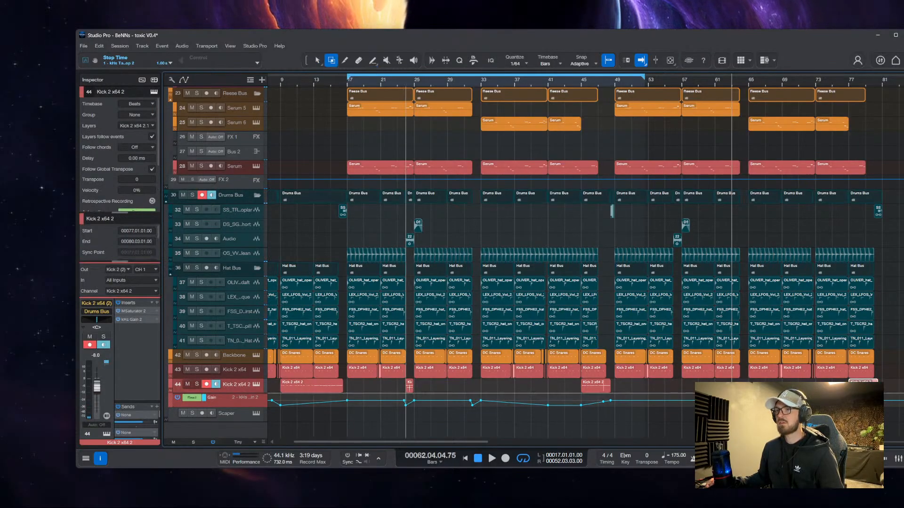
pyautogui.moveTo(413, 389); pyautogui.dragTo(409, 401)
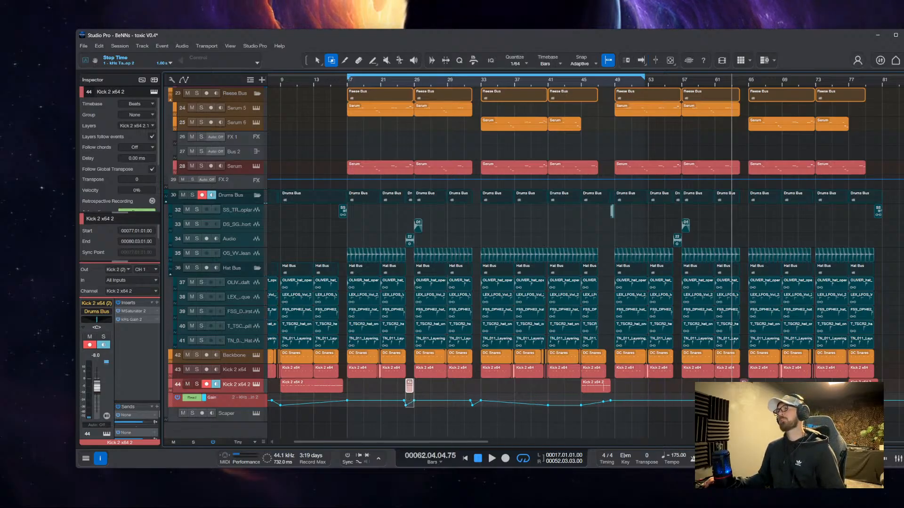
pyautogui.press('1')
# Set the loop range to 41.01.01.00–49.01.01.00 around the second Serum 9 clip
pyautogui.scroll(6, 409, 345)
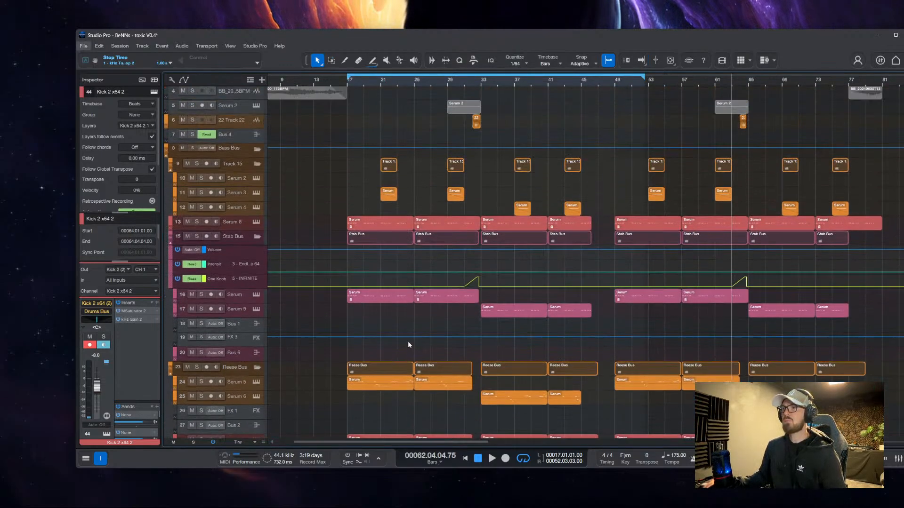
pyautogui.scroll(1, 409, 345)
pyautogui.scroll(-2, 666, 273)
pyautogui.hscroll(1, 644, 251)
pyautogui.scroll(-1, 643, 251)
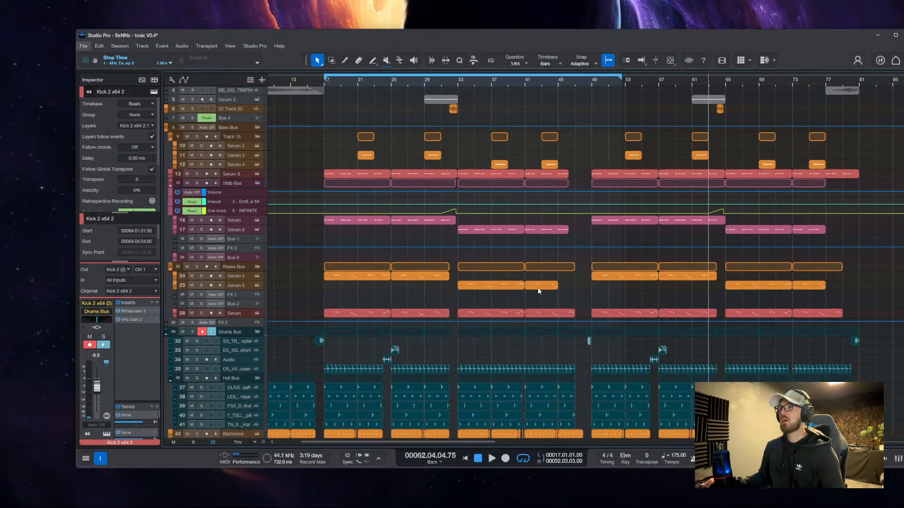
pyautogui.click(556, 230)
pyautogui.press('p')
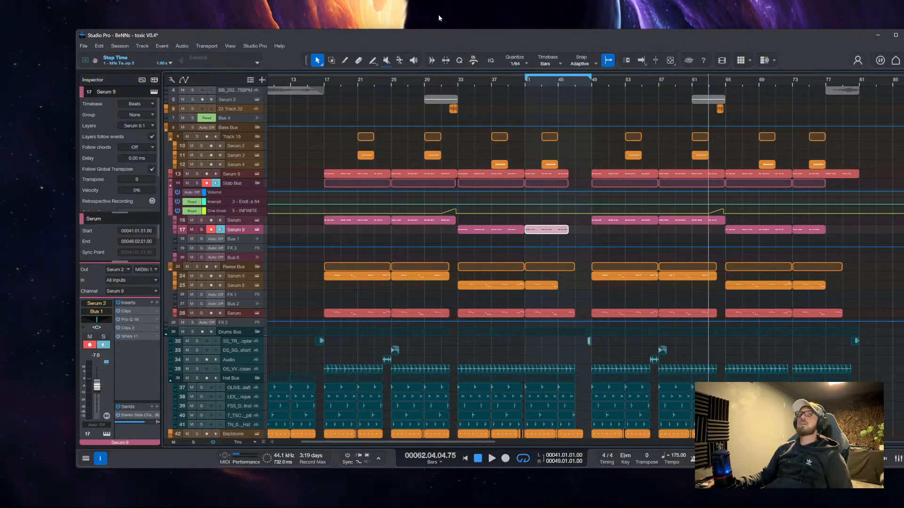
# Examine the riser, bass, stab and Serum clips between bars 33 and 49 and compare them with the following section
pyautogui.scroll(1, 560, 185)
pyautogui.scroll(4, 559, 205)
pyautogui.scroll(4, 542, 202)
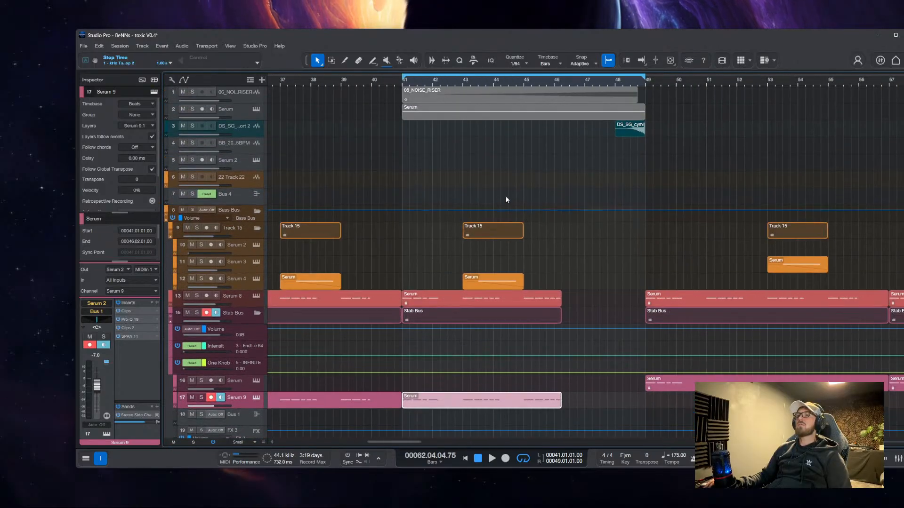
pyautogui.scroll(-3, 488, 245)
pyautogui.scroll(-1, 486, 250)
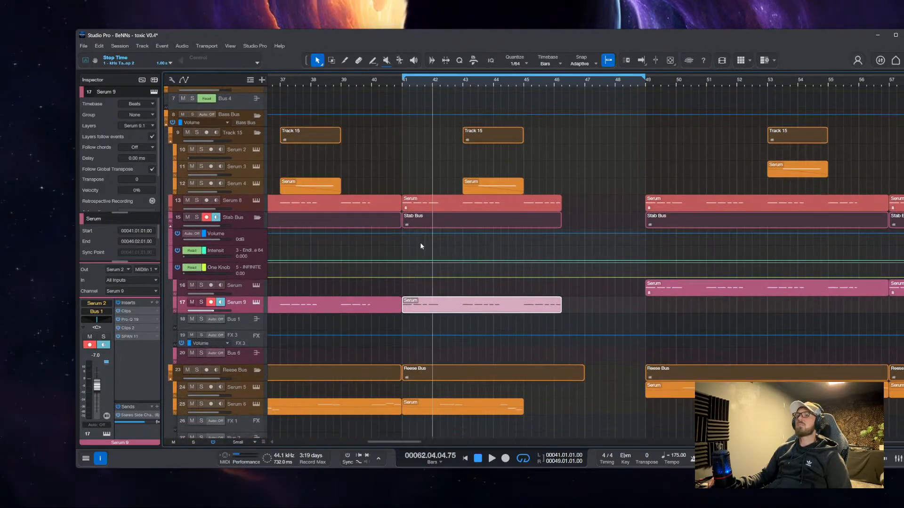
pyautogui.hscroll(-3, 432, 245)
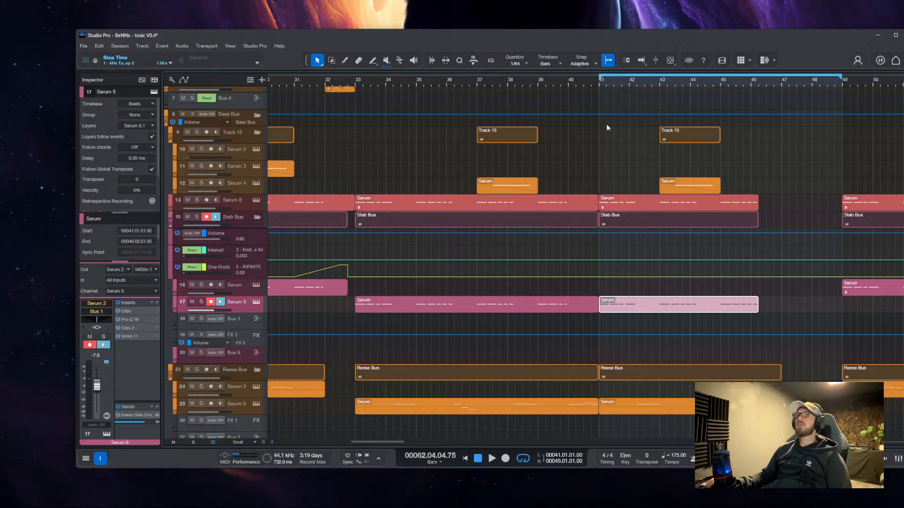
pyautogui.scroll(1, 734, 246)
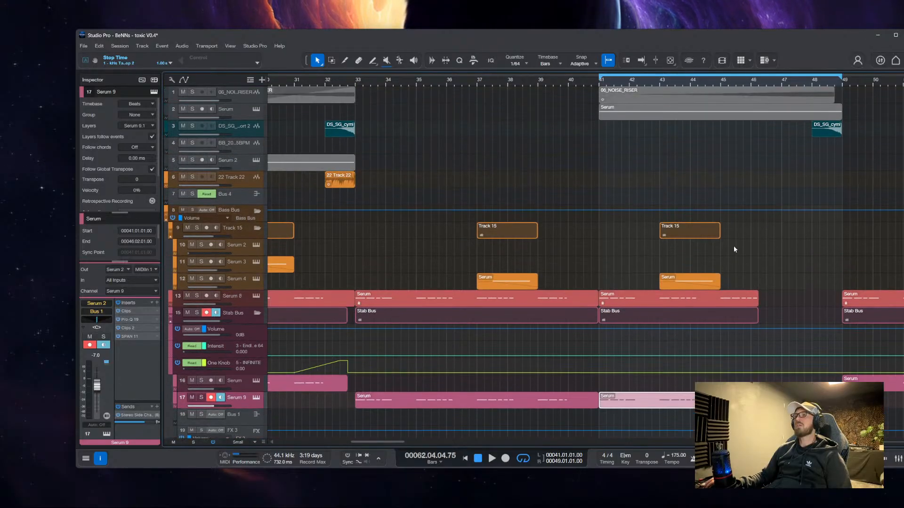
pyautogui.scroll(-5, 724, 247)
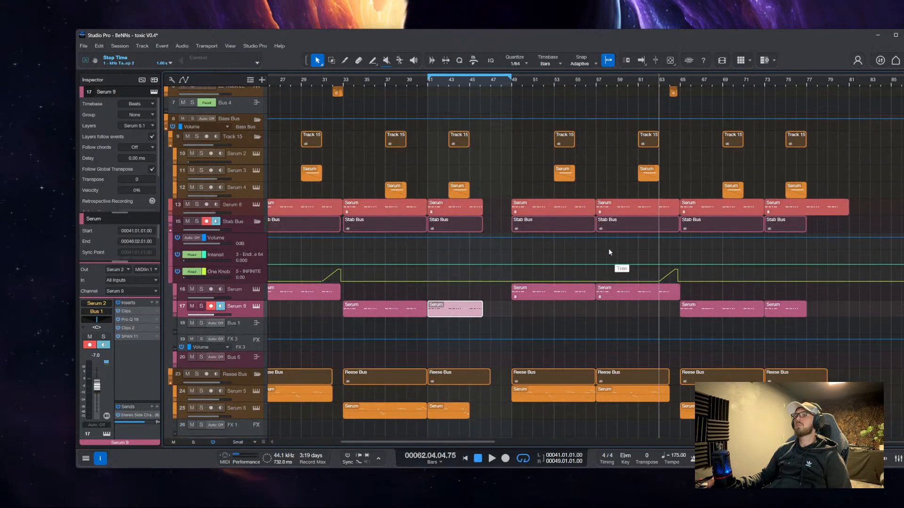
pyautogui.scroll(-1, 609, 247)
pyautogui.hscroll(-2, 589, 240)
# Loop the Serum 8 clip at bar 33, start playback and extend the loop's end to 49.02.01.00
pyautogui.click(455, 196)
pyautogui.press('p')
pyautogui.press('space')
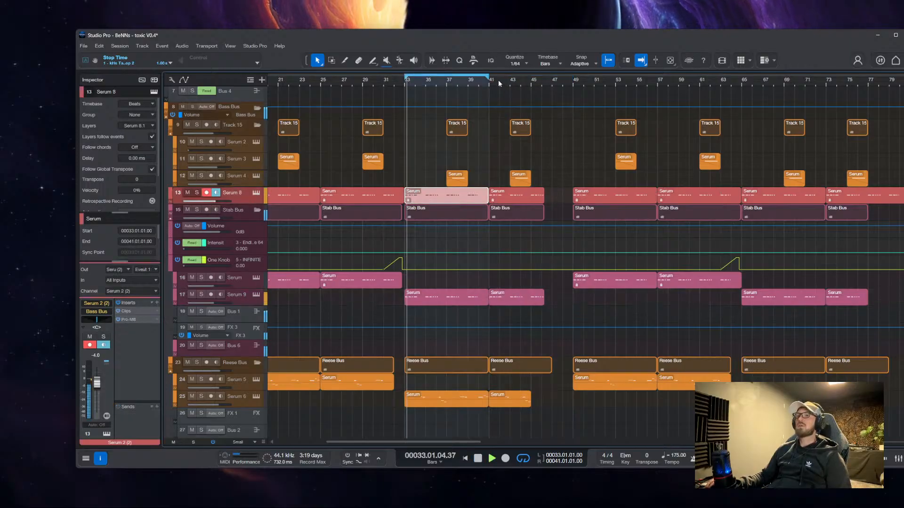
pyautogui.moveTo(489, 77); pyautogui.dragTo(575, 79)
# Listen from bar 33 and examine the Serum 4 clips at bars 37 and 43 above the Serum 8 clips
pyautogui.scroll(6, 517, 198)
pyautogui.scroll(3, 471, 206)
pyautogui.scroll(-2, 439, 236)
pyautogui.scroll(2, 437, 241)
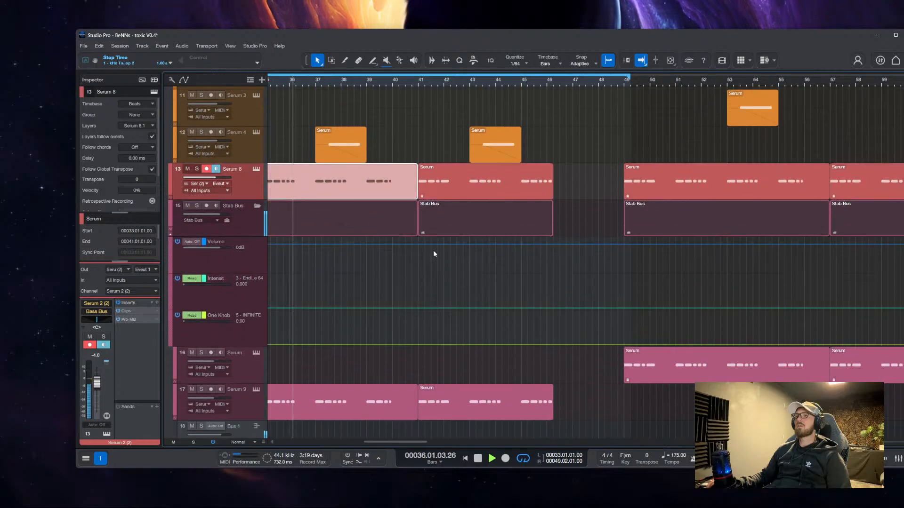
pyautogui.moveTo(416, 274); pyautogui.dragTo(515, 230)
pyautogui.scroll(6, 582, 131)
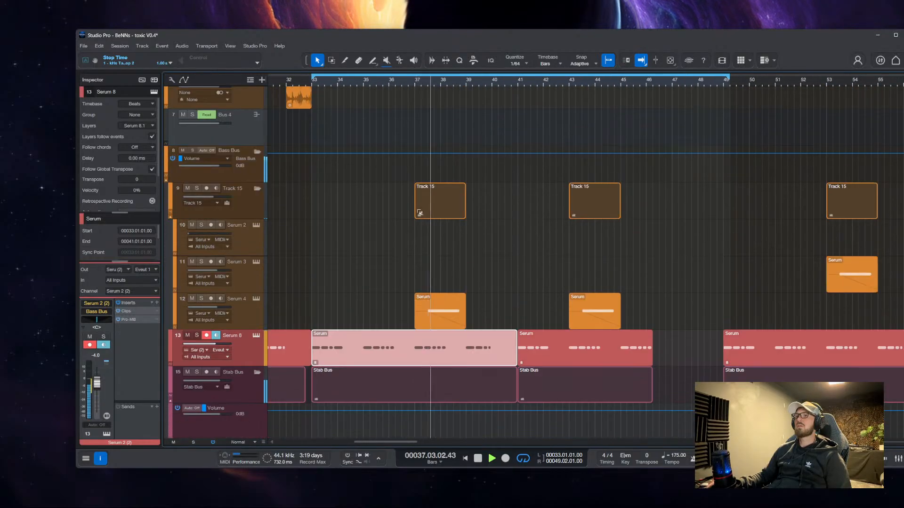
pyautogui.click(250, 372)
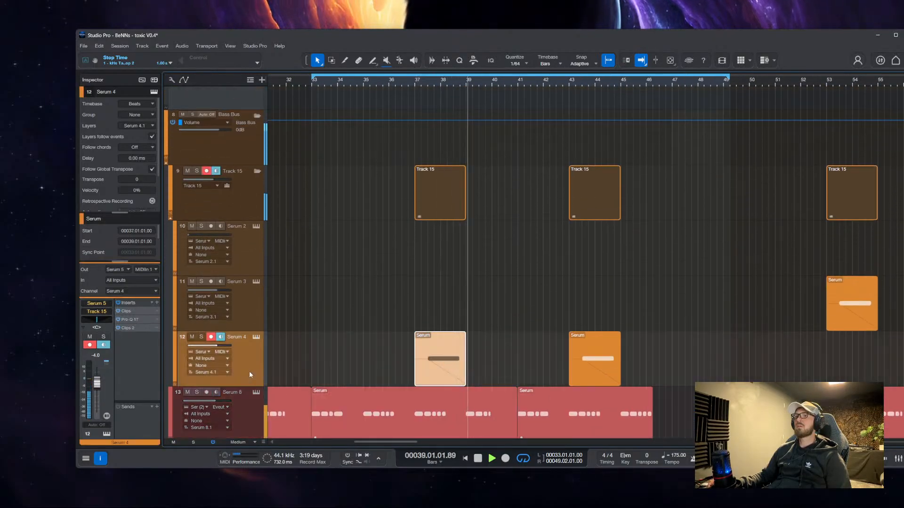
# Listen through bars 40 to 46 while comparing the Serum 8, Stab Bus and Serum 9 clips
pyautogui.scroll(-5, 303, 369)
pyautogui.scroll(-6, 341, 363)
pyautogui.scroll(5, 405, 342)
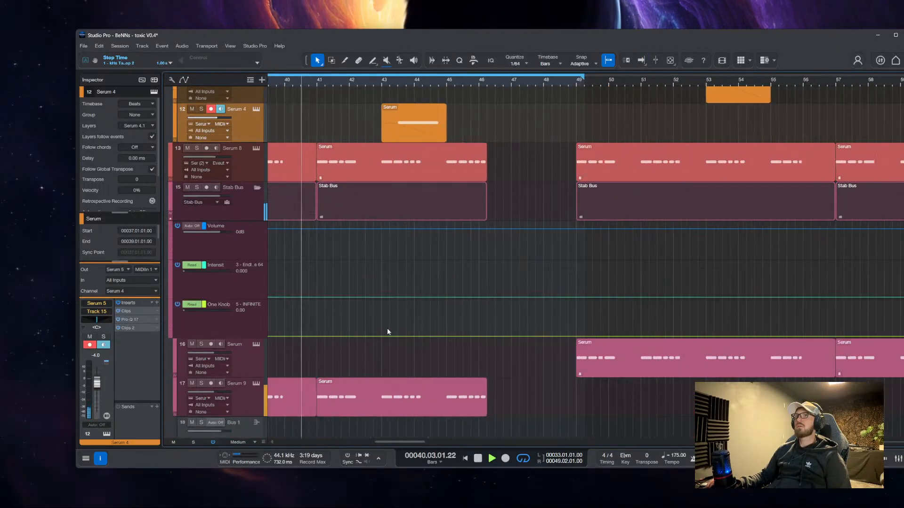
pyautogui.moveTo(387, 330); pyautogui.dragTo(488, 390)
pyautogui.scroll(-5, 496, 253)
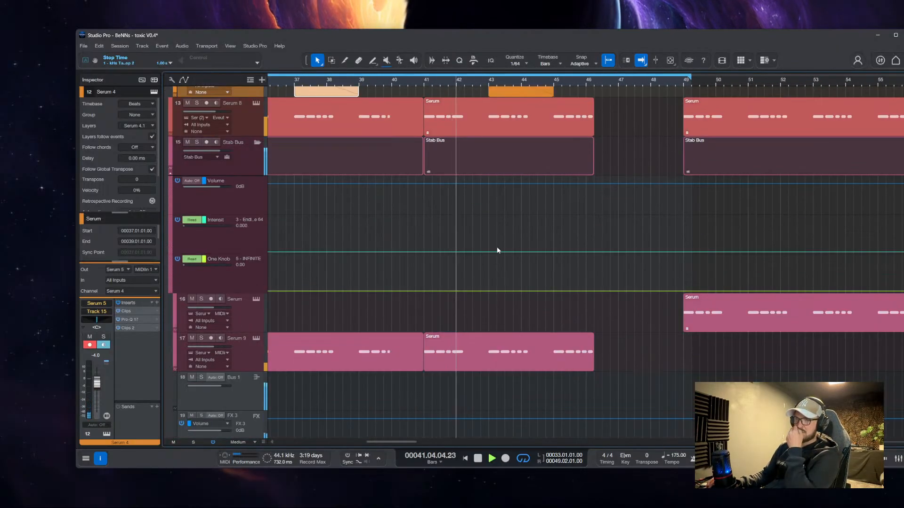
pyautogui.scroll(4, 481, 204)
pyautogui.hscroll(-1, 464, 248)
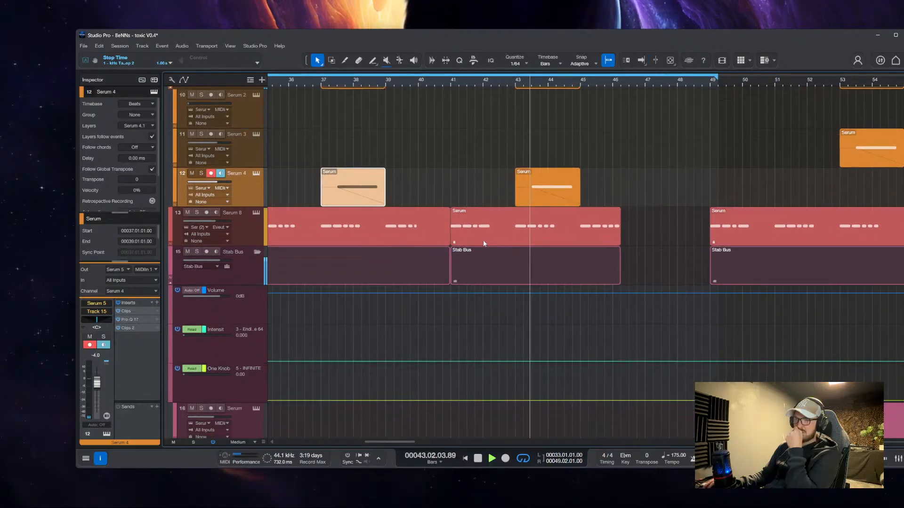
pyautogui.scroll(-4, 479, 250)
pyautogui.scroll(1, 480, 259)
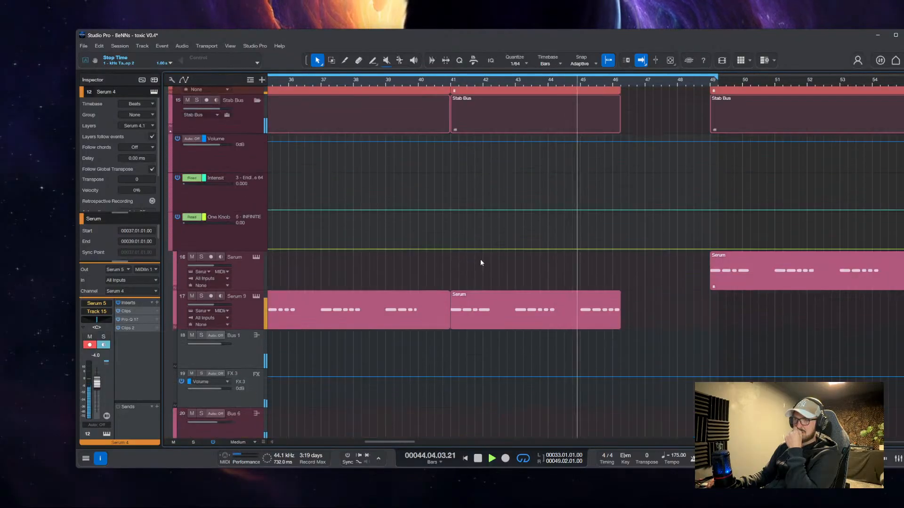
pyautogui.scroll(3, 480, 259)
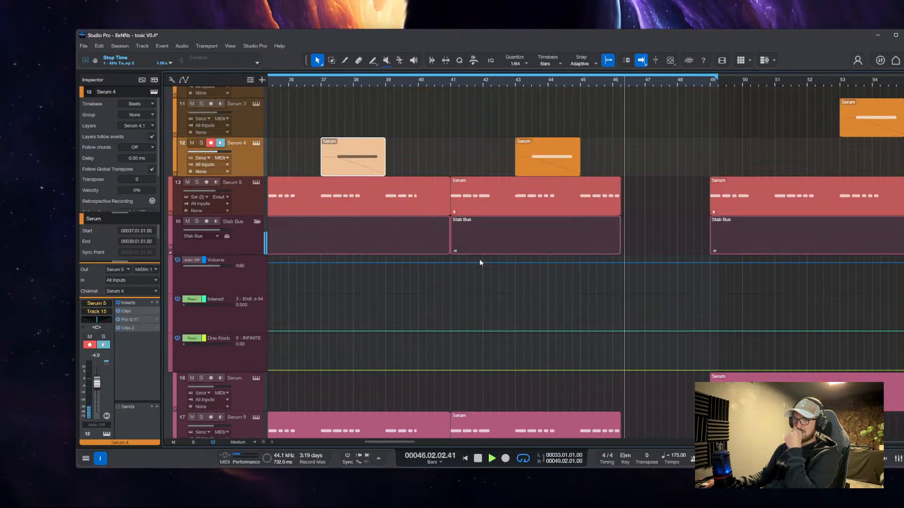
# Shorten the loop's end to 49.01.01.00 and stop playback
pyautogui.scroll(-3, 479, 259)
pyautogui.scroll(3, 479, 259)
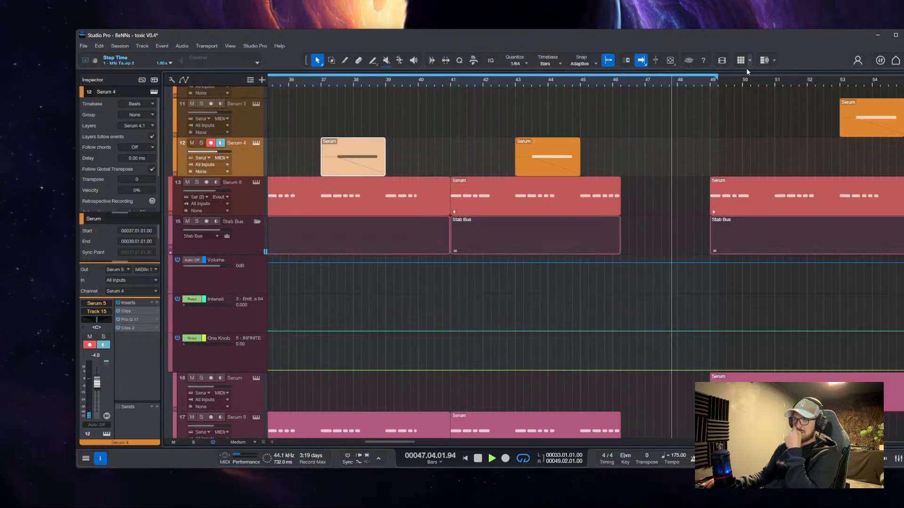
pyautogui.moveTo(716, 75)
pyautogui.mouseDown()
pyautogui.moveTo(852, 83)
pyautogui.moveTo(709, 78)
pyautogui.mouseUp()
pyautogui.press('space')
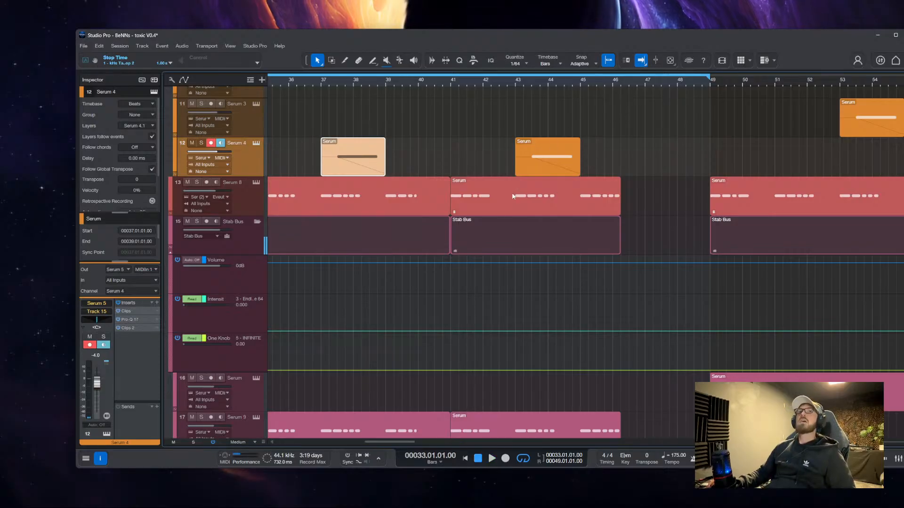
# Solo the Serum 8 track and play it from bar 33
pyautogui.scroll(-3, 398, 250)
pyautogui.scroll(5, 409, 260)
pyautogui.scroll(-5, 370, 273)
pyautogui.scroll(-4, 347, 273)
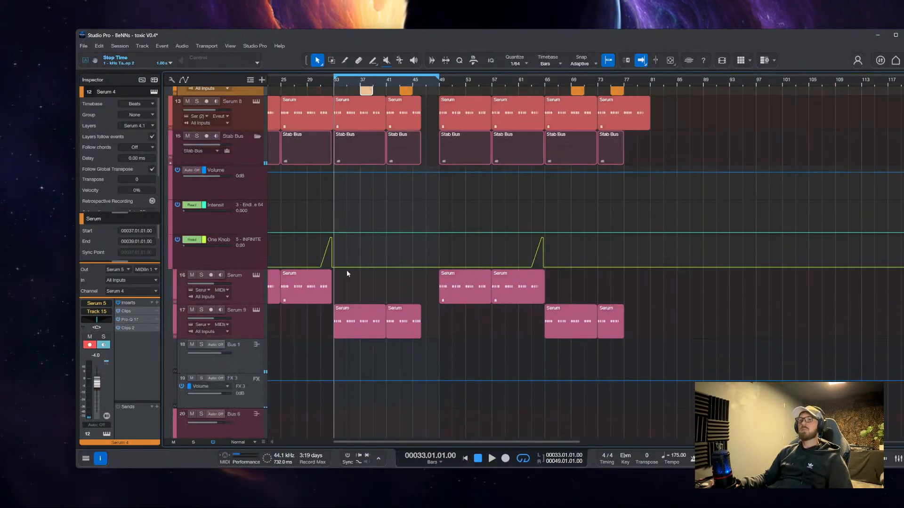
pyautogui.scroll(9, 346, 272)
pyautogui.click(242, 272)
pyautogui.click(196, 253)
pyautogui.moveTo(329, 226); pyautogui.dragTo(408, 187)
pyautogui.click(407, 189)
pyautogui.press('space')
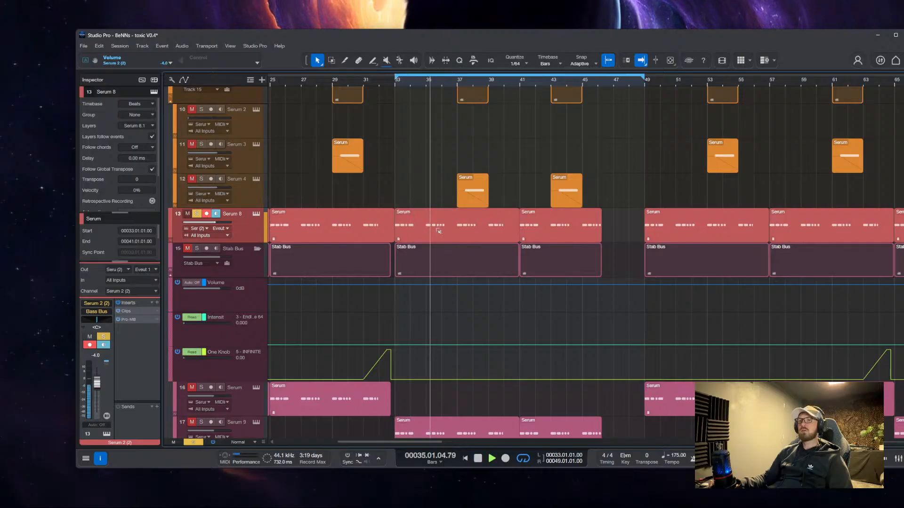
# Stop playback and make a complete duplicate of the Serum 9 track, including its instrument and effects
pyautogui.scroll(2, 436, 228)
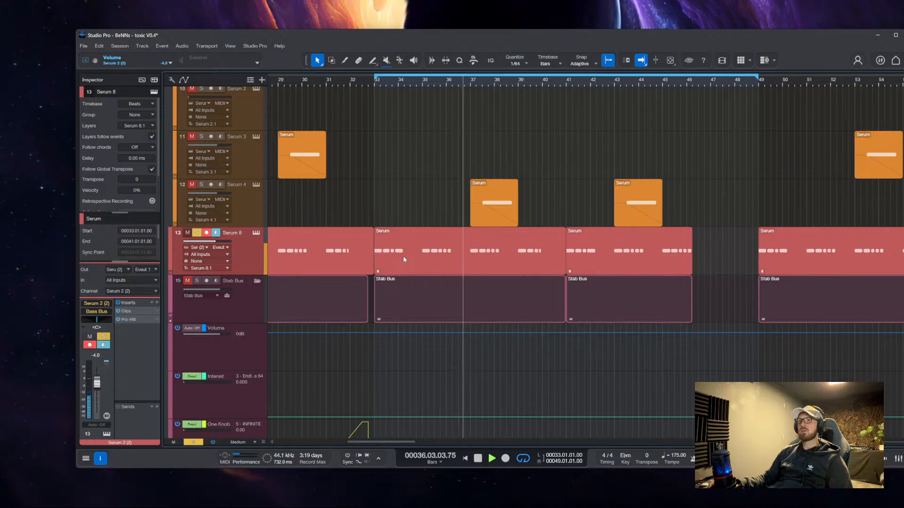
pyautogui.scroll(-4, 405, 256)
pyautogui.scroll(-3, 417, 259)
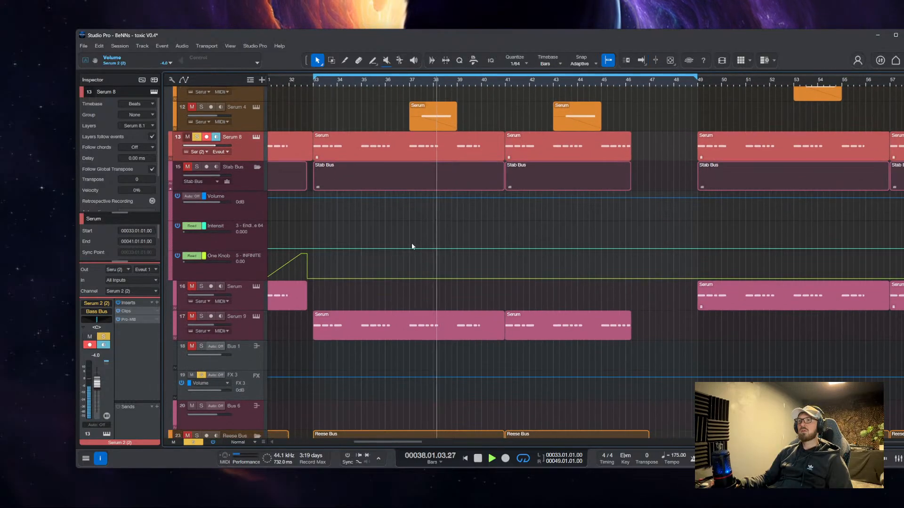
pyautogui.click(532, 324)
pyautogui.press('space')
pyautogui.scroll(-1, 240, 335)
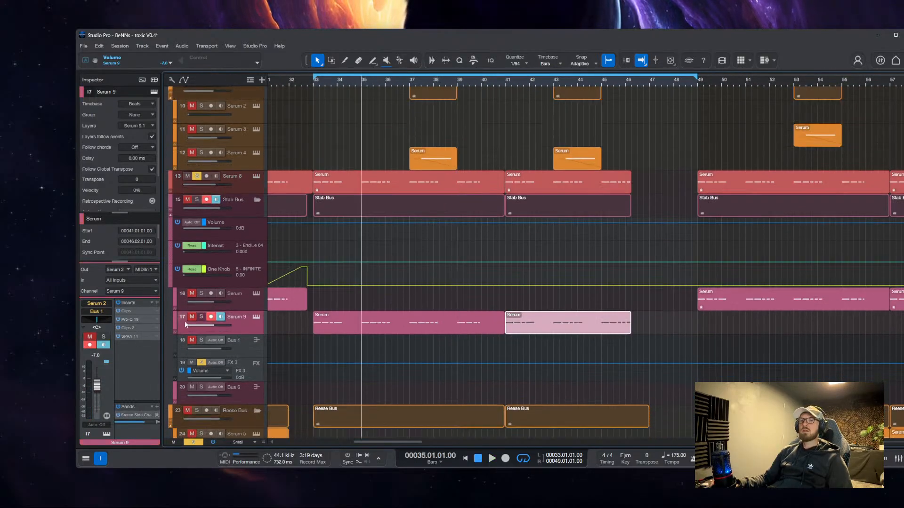
pyautogui.rightClick(244, 329)
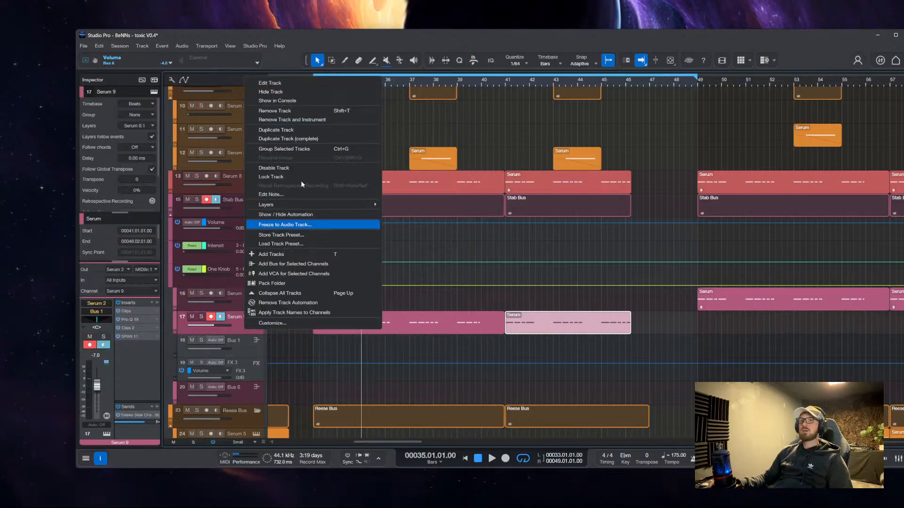
pyautogui.click(310, 145)
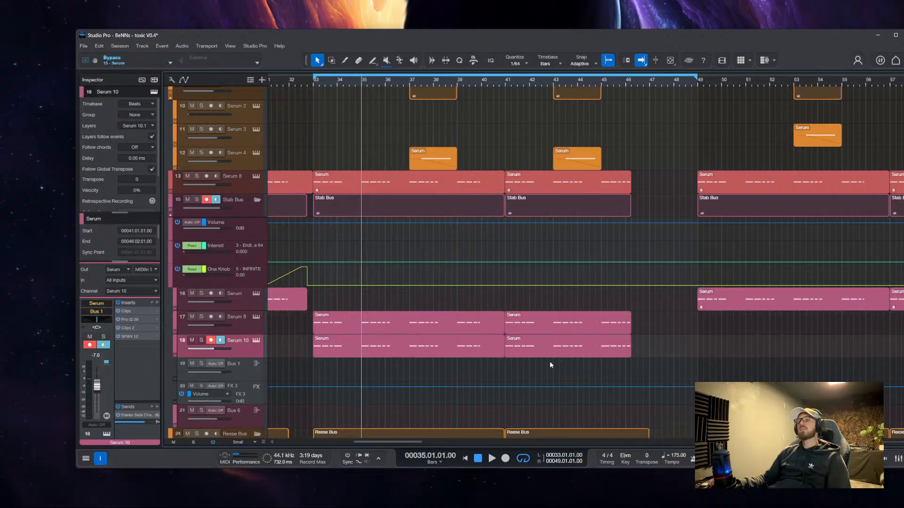
# Delete the bar 33 clip from the duplicated Serum 10 track
pyautogui.click(488, 349)
pyautogui.press('Delete')
pyautogui.click(537, 342)
pyautogui.scroll(-4, 426, 337)
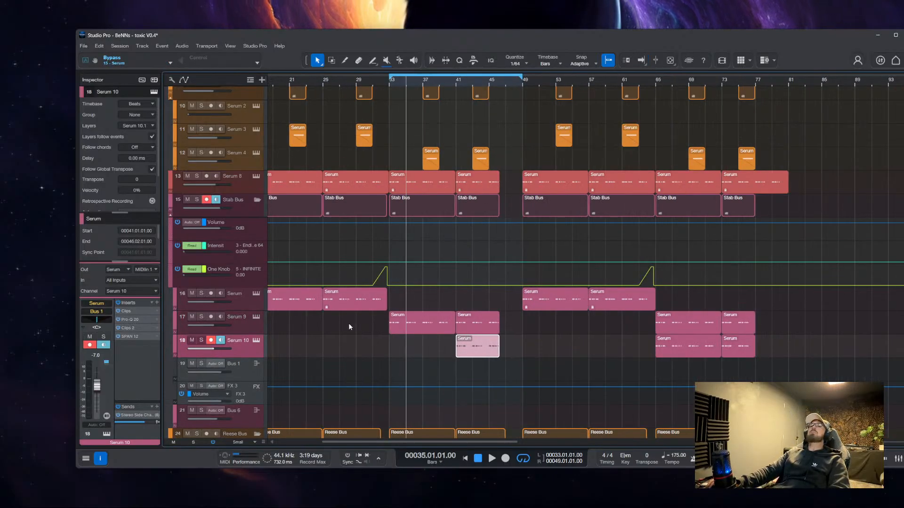
# Place the Serum 10 track above Serum 8 in an orange-red colour, and remove its clips from bar 65 onwards
pyautogui.moveTo(247, 341); pyautogui.dragTo(246, 179)
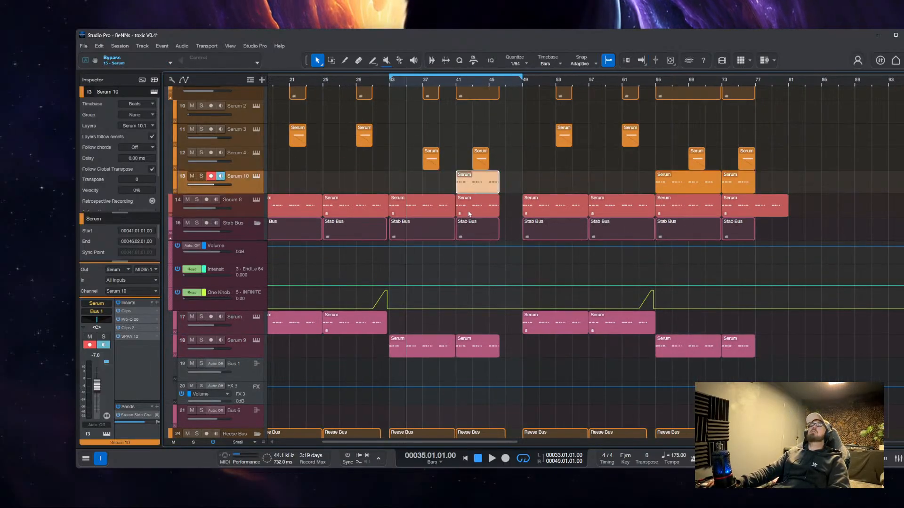
pyautogui.click(174, 183)
pyautogui.click(310, 200)
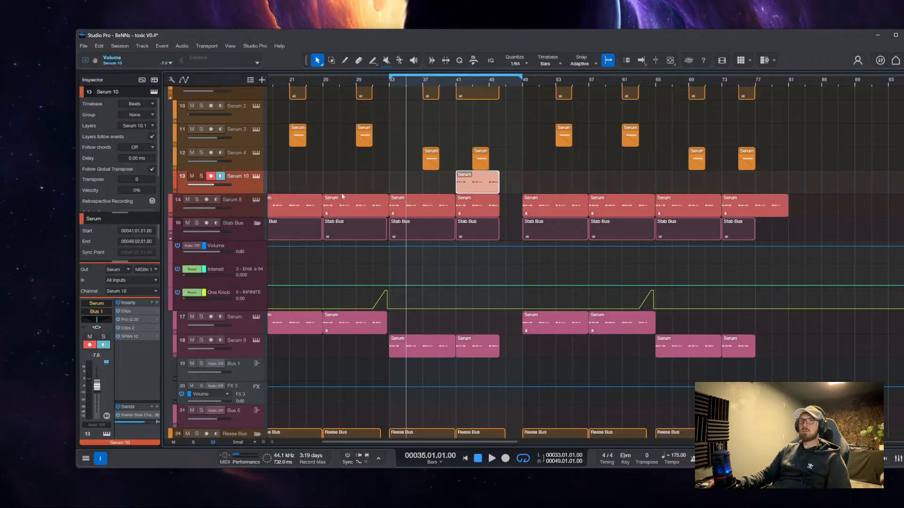
# Delete the bar 41 clip from the original Serum 9 track
pyautogui.press('z')
pyautogui.scroll(-5, 368, 287)
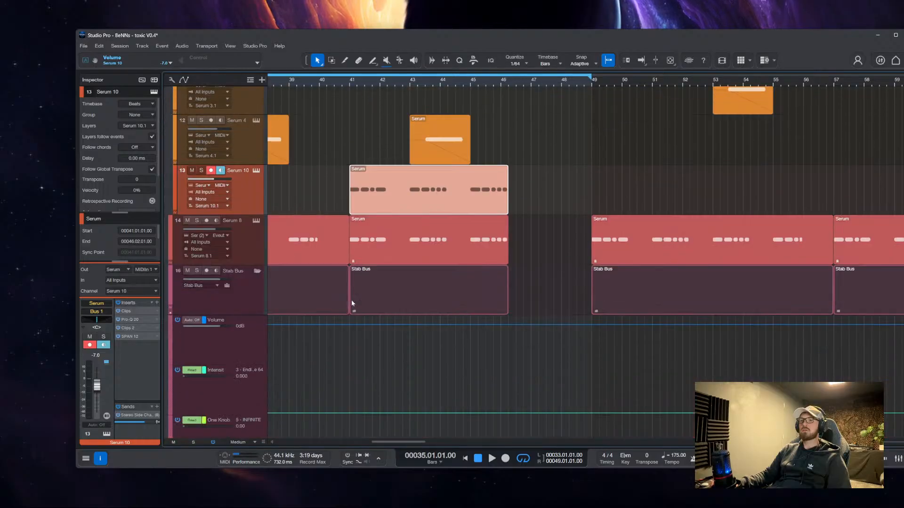
pyautogui.hscroll(-5, 351, 301)
pyautogui.scroll(-2, 536, 342)
pyautogui.scroll(-3, 536, 342)
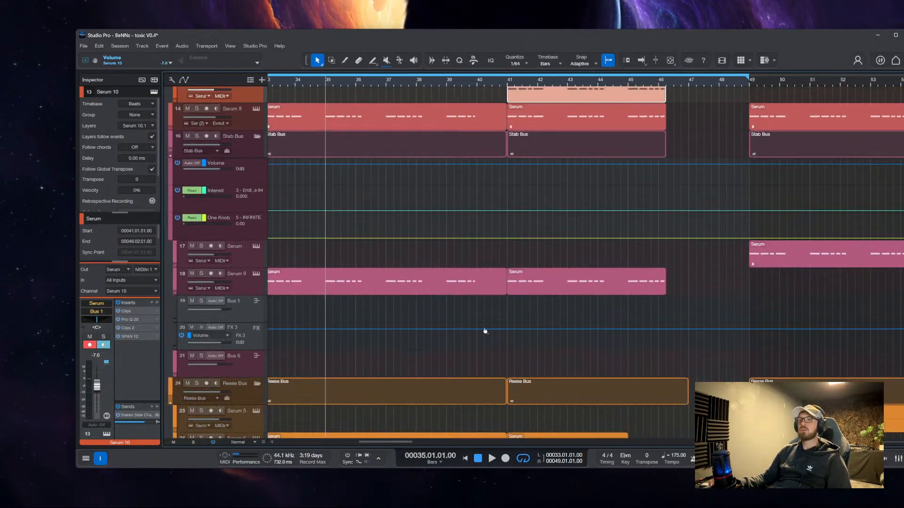
pyautogui.scroll(-3, 574, 282)
pyautogui.scroll(-3, 476, 306)
pyautogui.scroll(1, 470, 299)
pyautogui.click(425, 282)
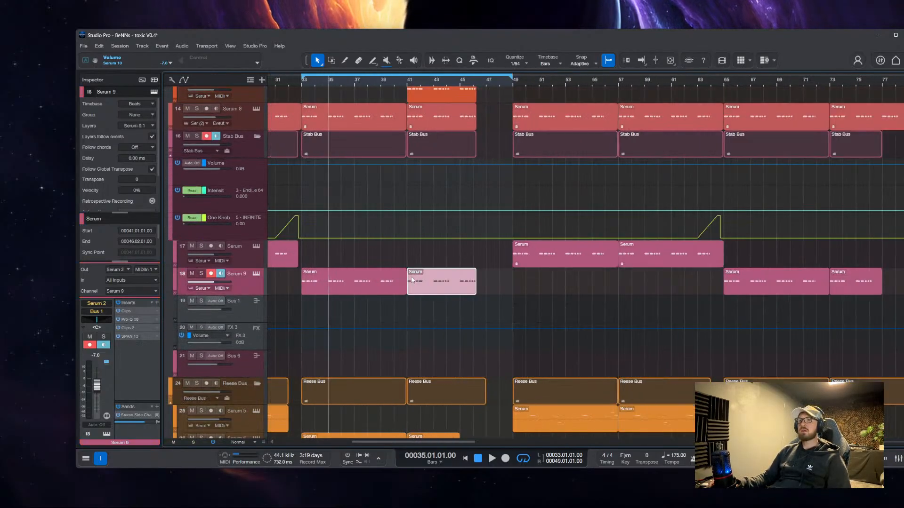
pyautogui.press('Delete')
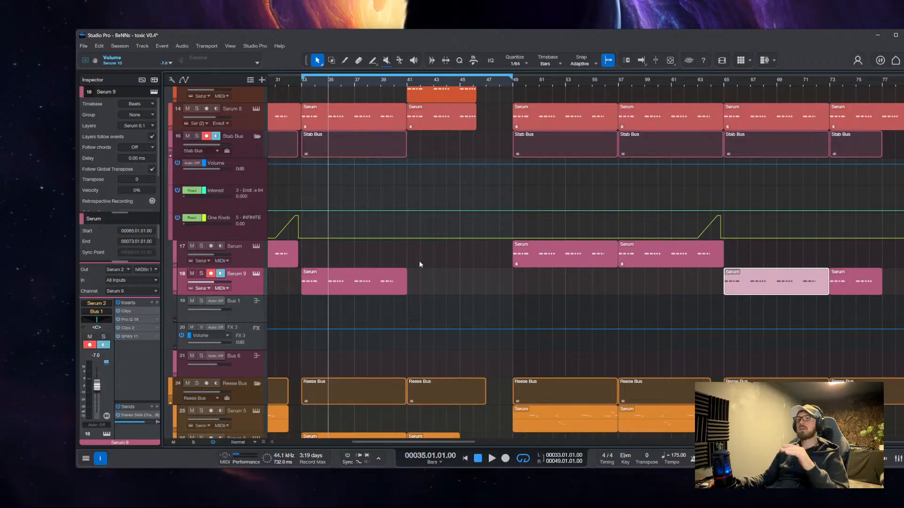
# Listen from bar 40 and compare the Serum 10 clip with the Serum 8 clip beneath it at bar 41
pyautogui.scroll(6, 435, 278)
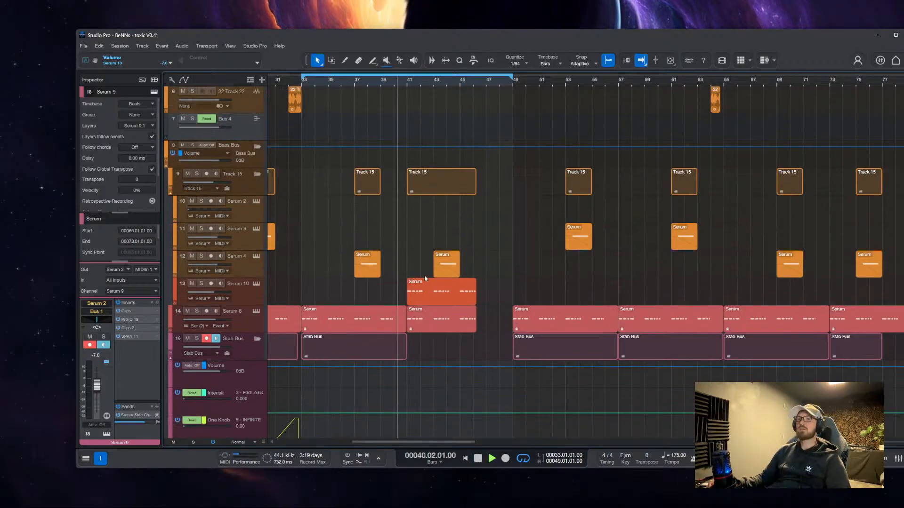
pyautogui.scroll(-4, 419, 277)
pyautogui.scroll(5, 448, 285)
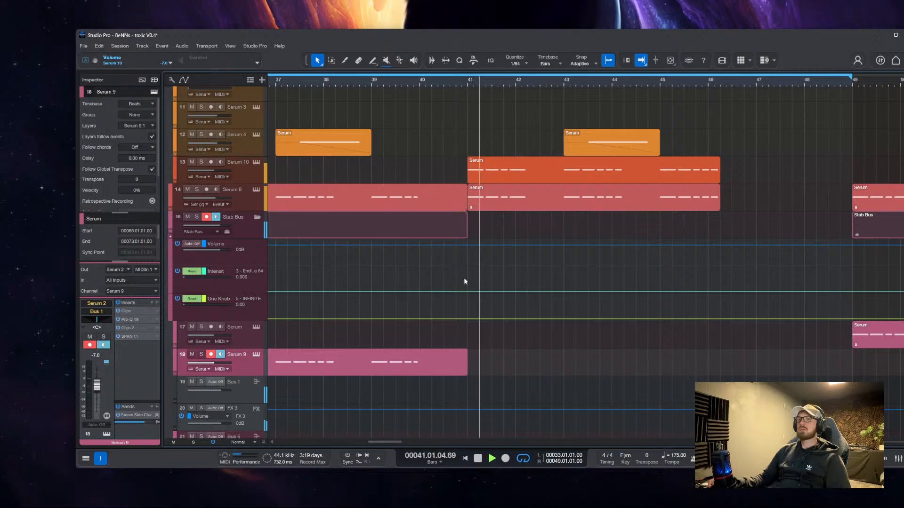
pyautogui.scroll(-3, 464, 281)
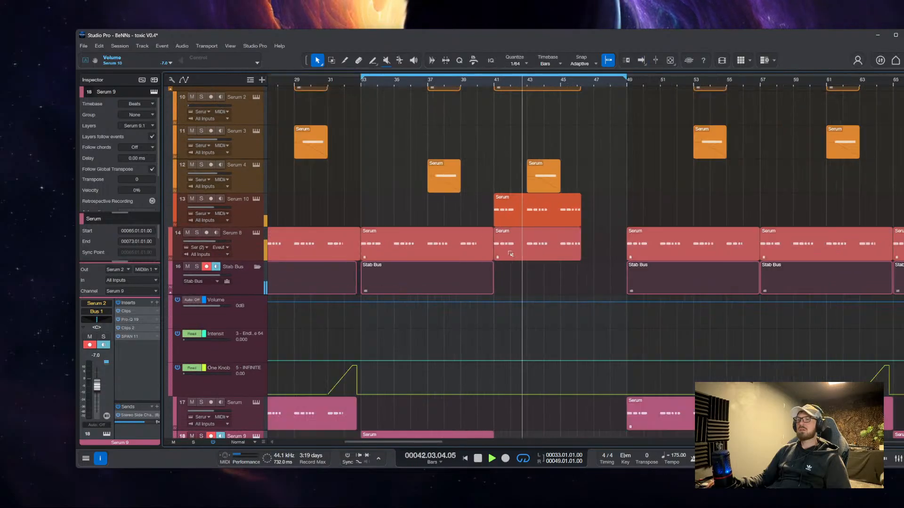
pyautogui.scroll(-2, 510, 254)
pyautogui.scroll(-2, 527, 251)
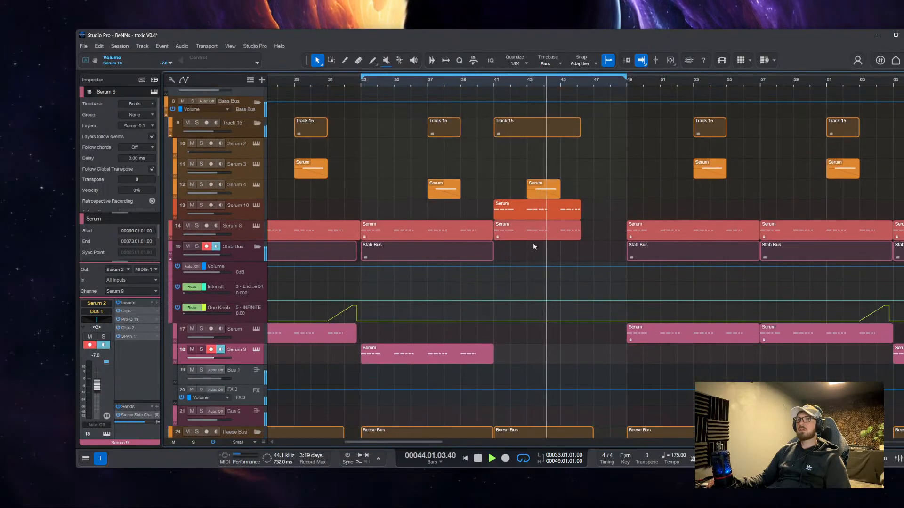
pyautogui.hscroll(2, 389, 250)
pyautogui.click(244, 233)
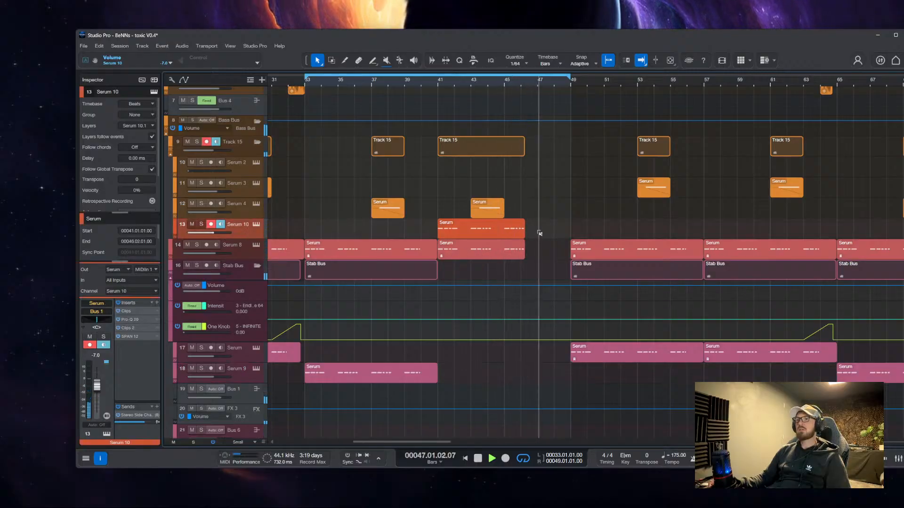
# Examine the drum, reese and stab clips between bars 41 and 49, and stop playback
pyautogui.scroll(1, 539, 233)
pyautogui.scroll(-5, 518, 323)
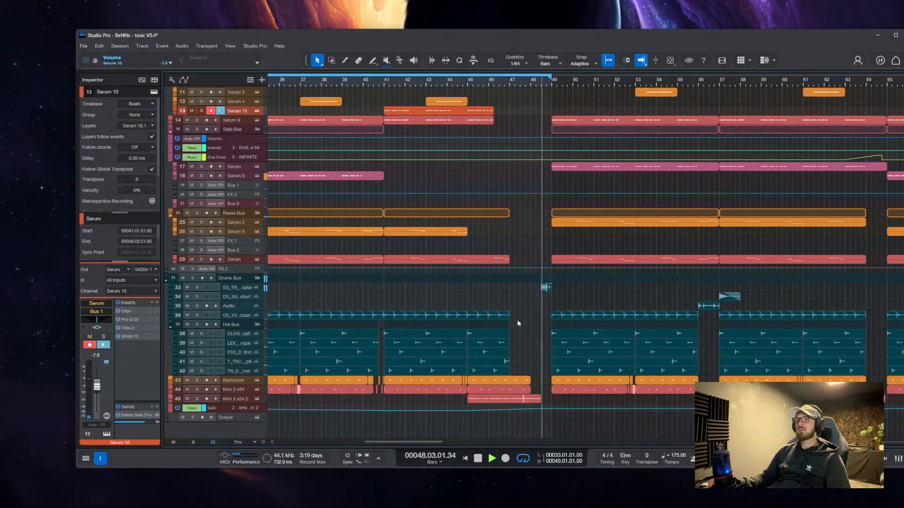
pyautogui.scroll(5, 517, 323)
pyautogui.click(501, 375)
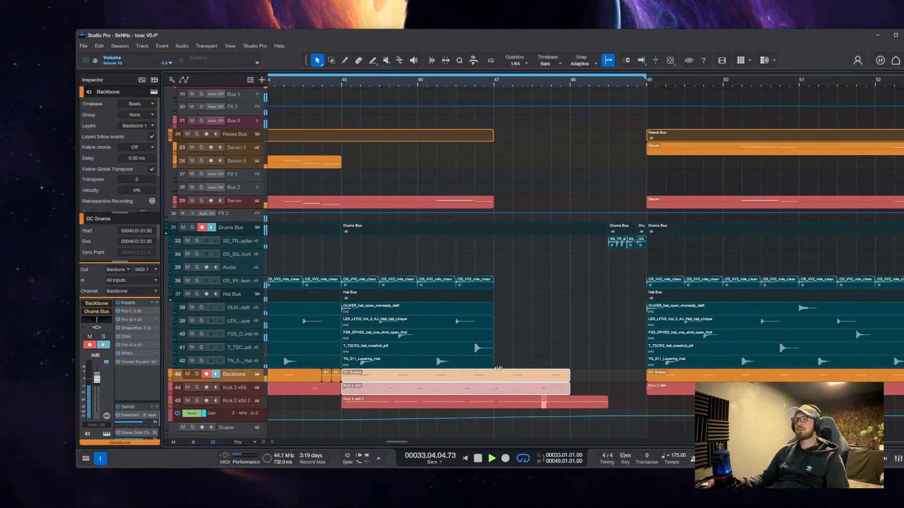
pyautogui.scroll(-4, 498, 369)
pyautogui.scroll(6, 420, 354)
pyautogui.press('space')
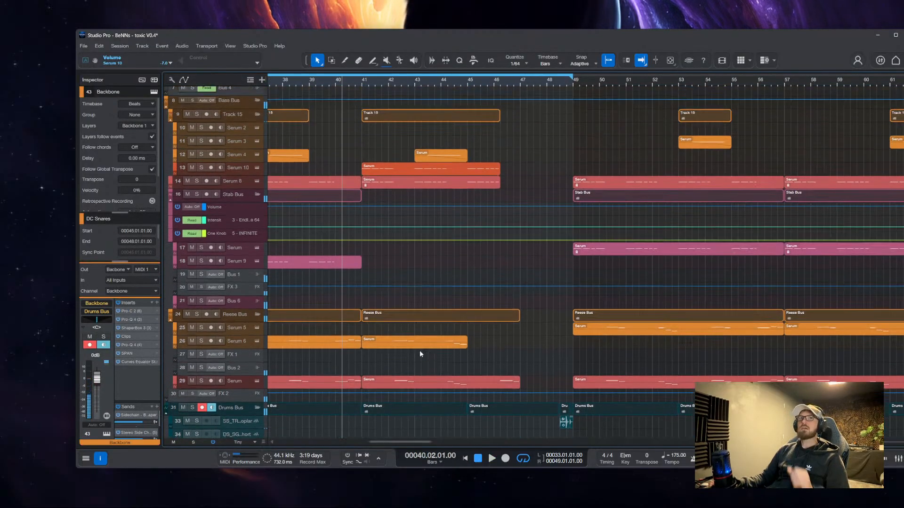
pyautogui.scroll(-5, 419, 350)
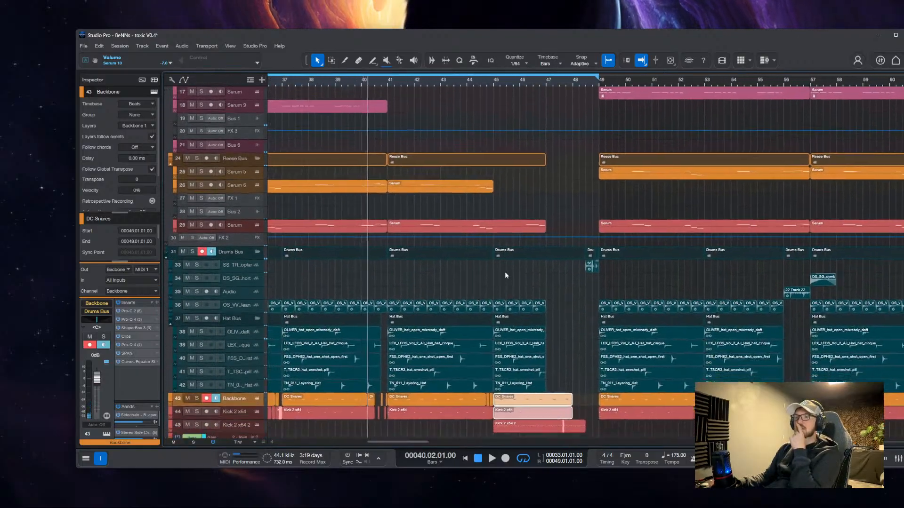
pyautogui.scroll(-1, 511, 292)
pyautogui.scroll(8, 499, 296)
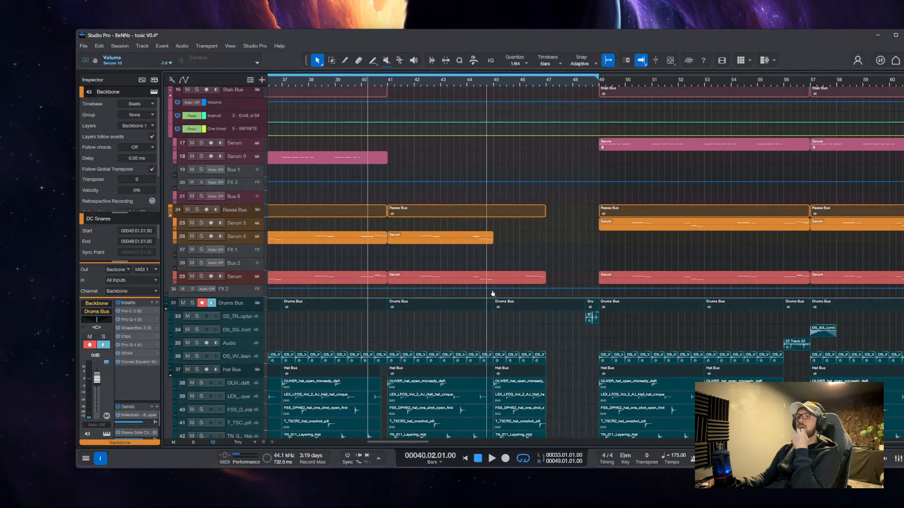
pyautogui.scroll(1, 538, 285)
pyautogui.hscroll(-2, 538, 286)
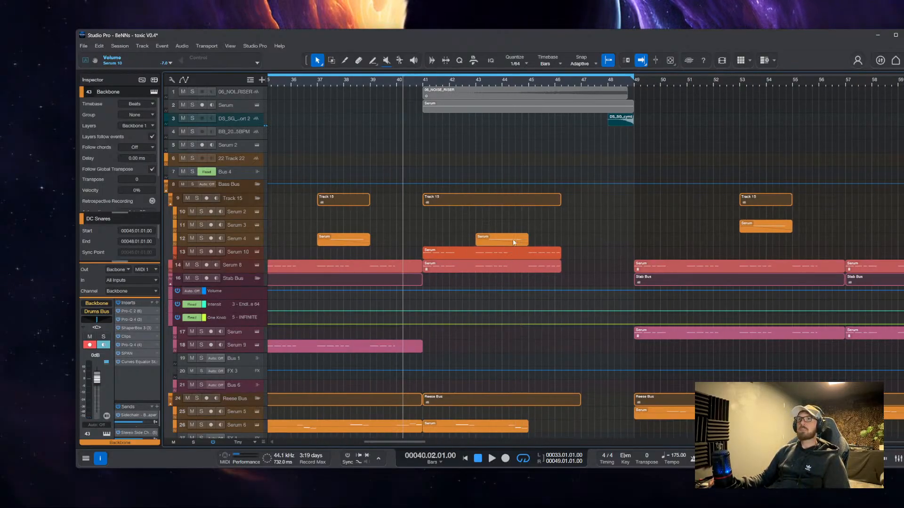
# Remove all insert effects from the Serum 10 channel
pyautogui.scroll(5, 515, 242)
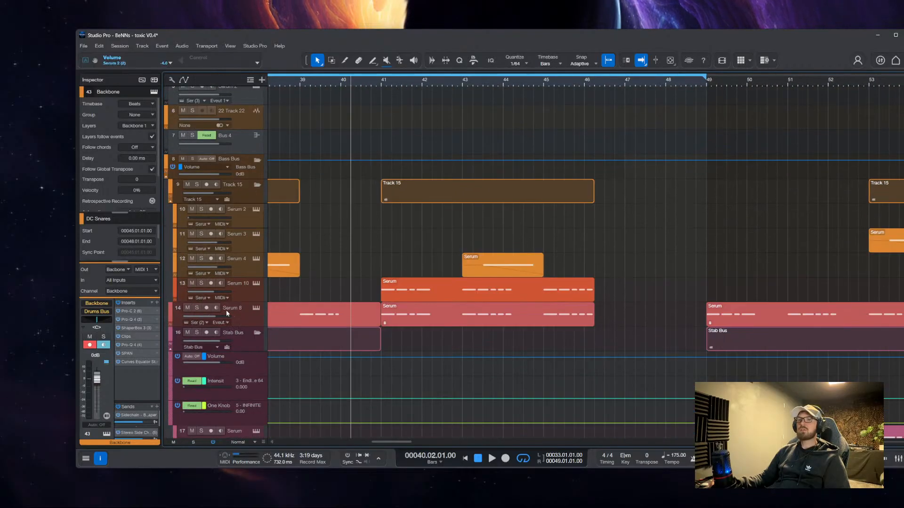
pyautogui.click(208, 290)
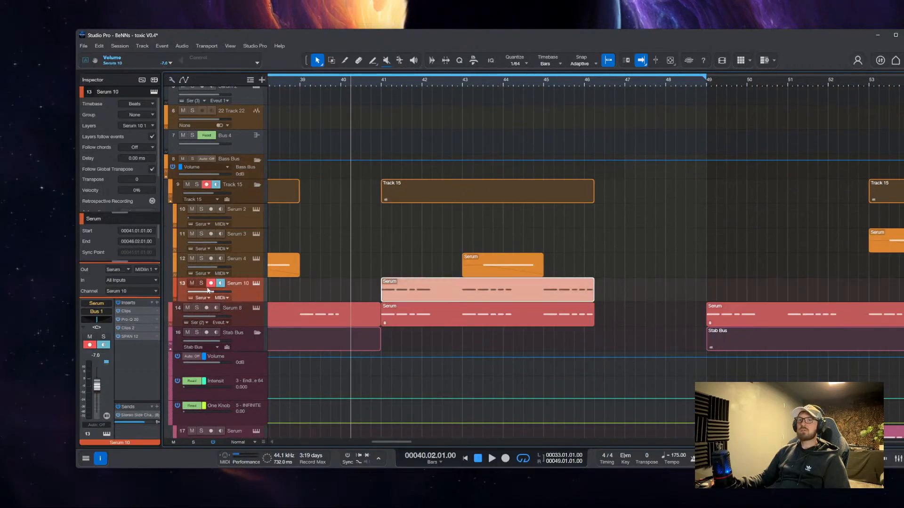
pyautogui.click(151, 302)
pyautogui.scroll(-2, 183, 282)
pyautogui.click(182, 295)
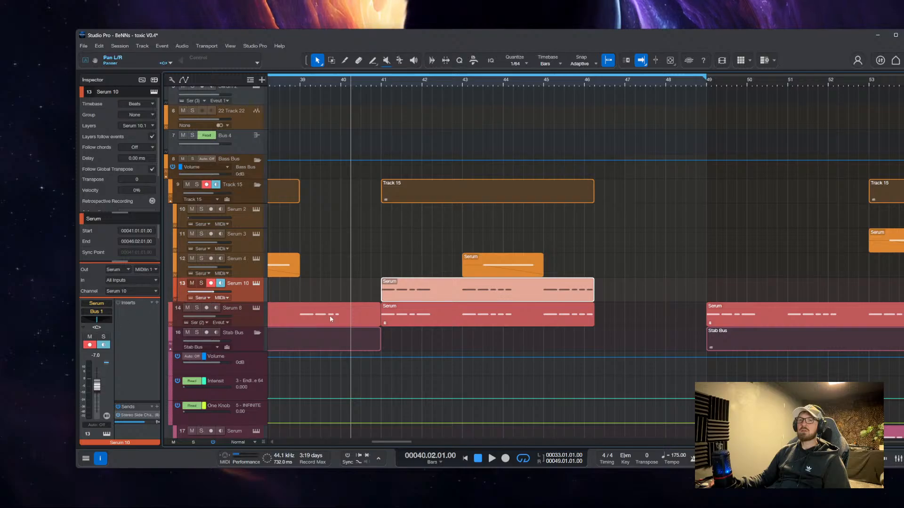
# Mute the Serum 8 clip at bar 41 and play the soloed Serum 10 clip looped from 41.01.01.00 to 46.02.01.00
pyautogui.click(447, 322)
pyautogui.hotkey('shift', 'm')
pyautogui.click(225, 285)
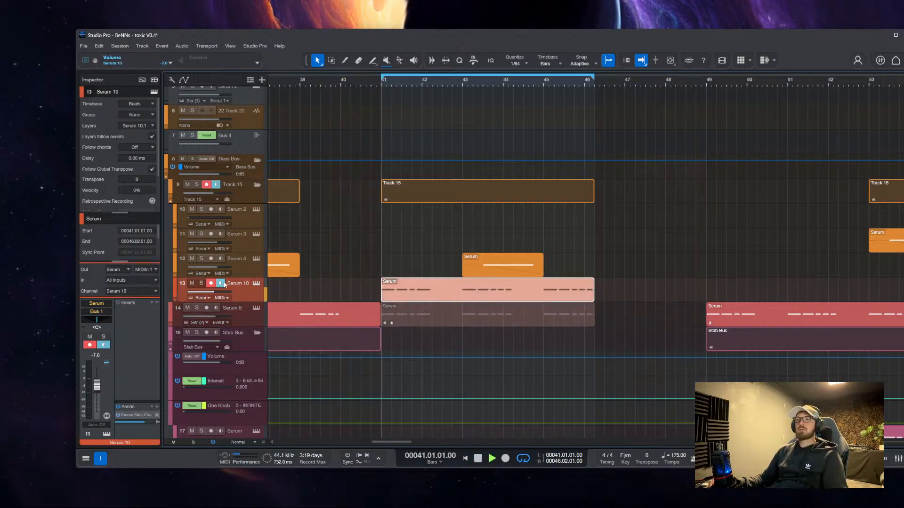
pyautogui.press('space')
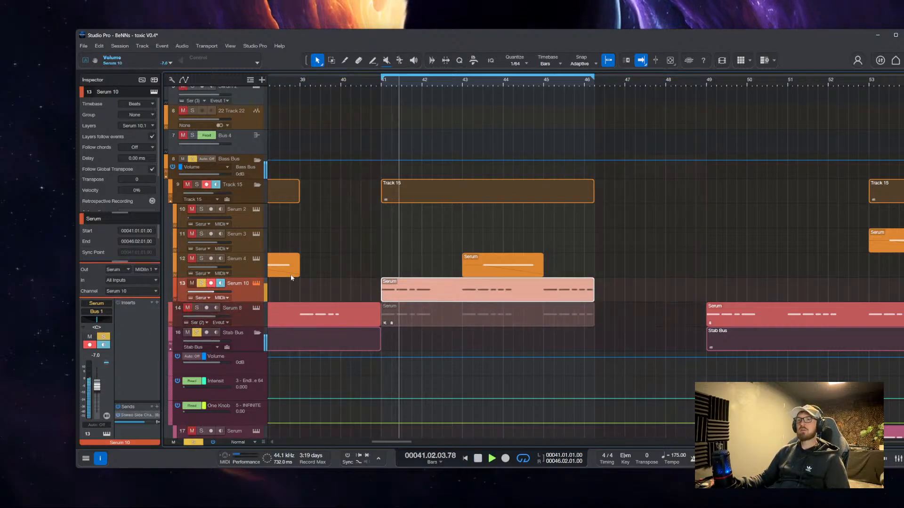
# Inspect the Serum instrument loaded on the Serum 10 track, close it and stop playback
pyautogui.click(257, 283)
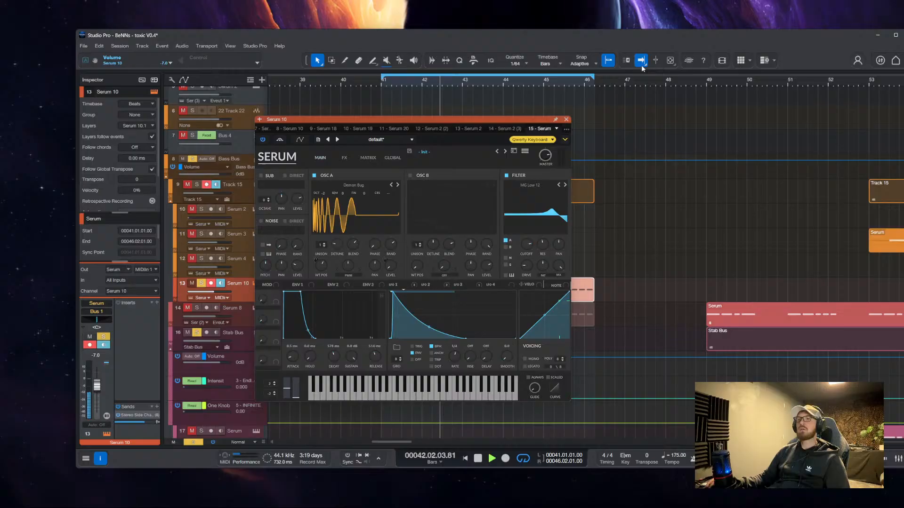
pyautogui.click(566, 120)
pyautogui.press('space')
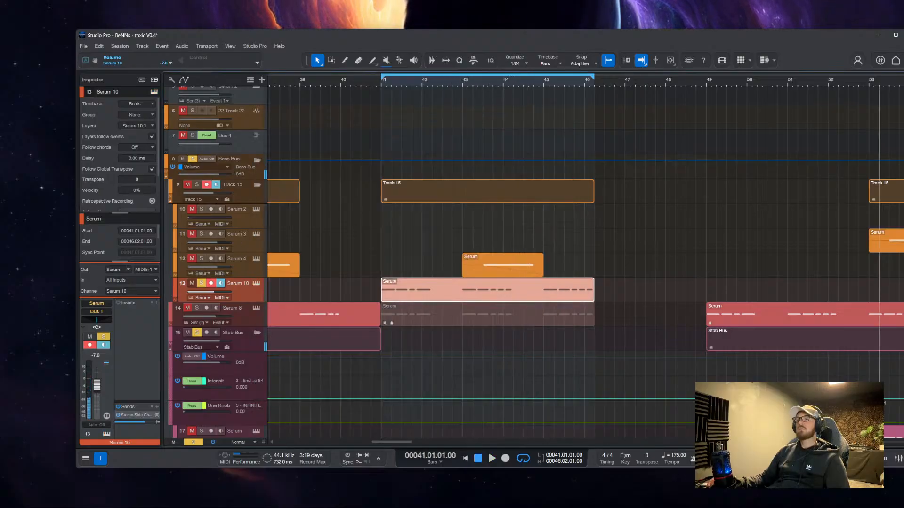
# Replace the Serum instrument on the Serum 10 track with the Serum 2 plug-in
pyautogui.press('F3')
pyautogui.click(795, 78)
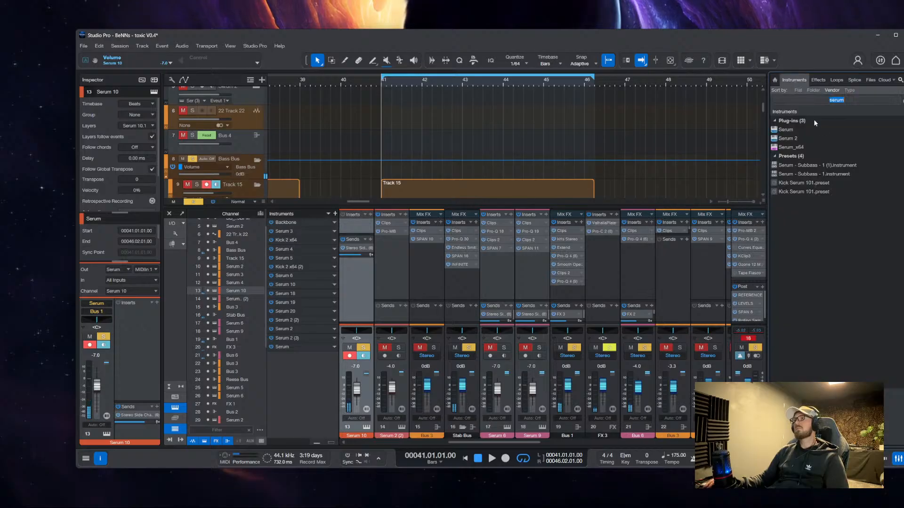
pyautogui.click(897, 459)
pyautogui.moveTo(788, 139); pyautogui.dragTo(259, 288)
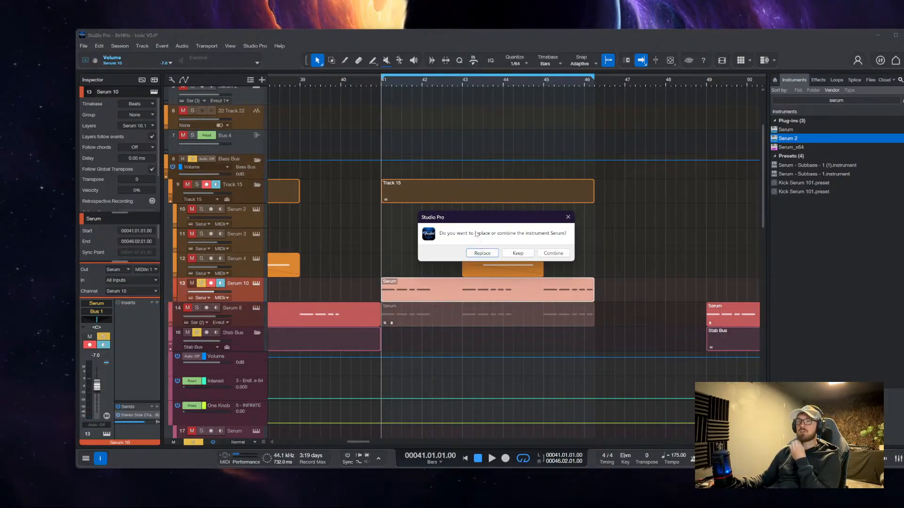
pyautogui.click(490, 253)
# Load the user preset "BS - Sub Noise" into the new Serum 2 instrument
pyautogui.click(568, 151)
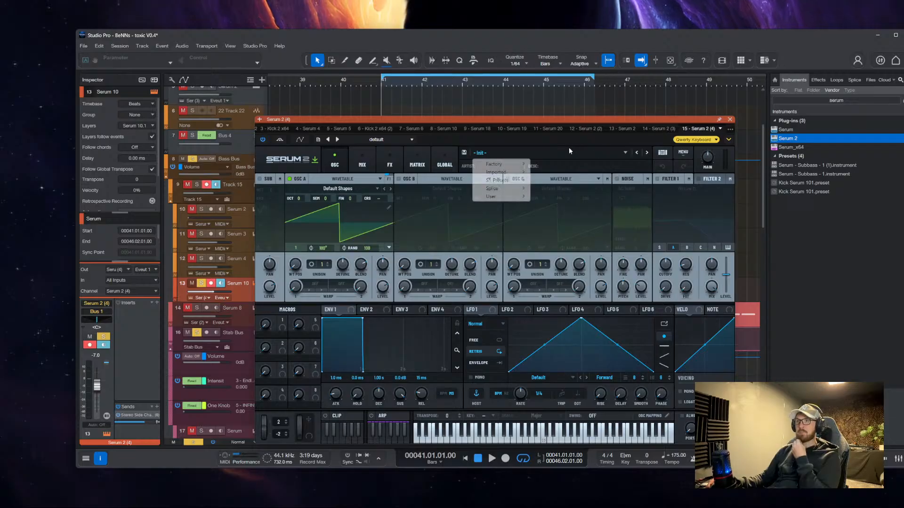
pyautogui.moveTo(523, 198)
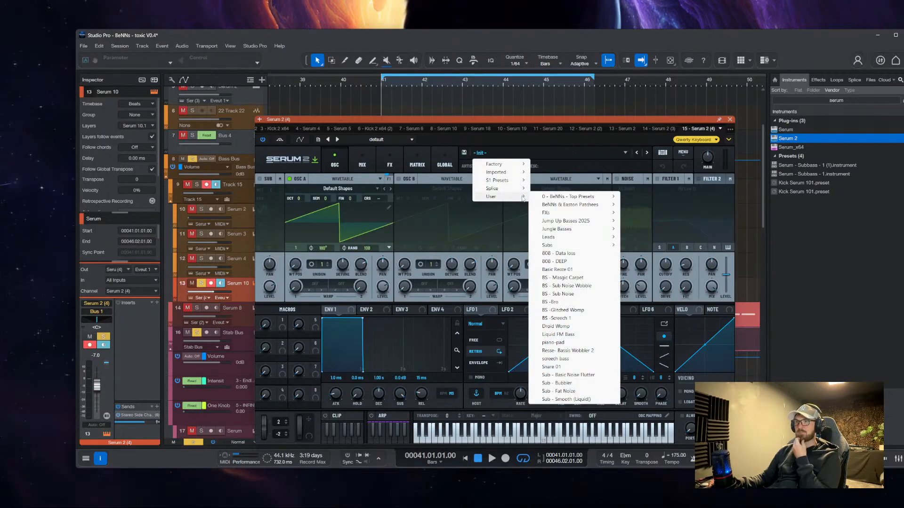
pyautogui.click(577, 294)
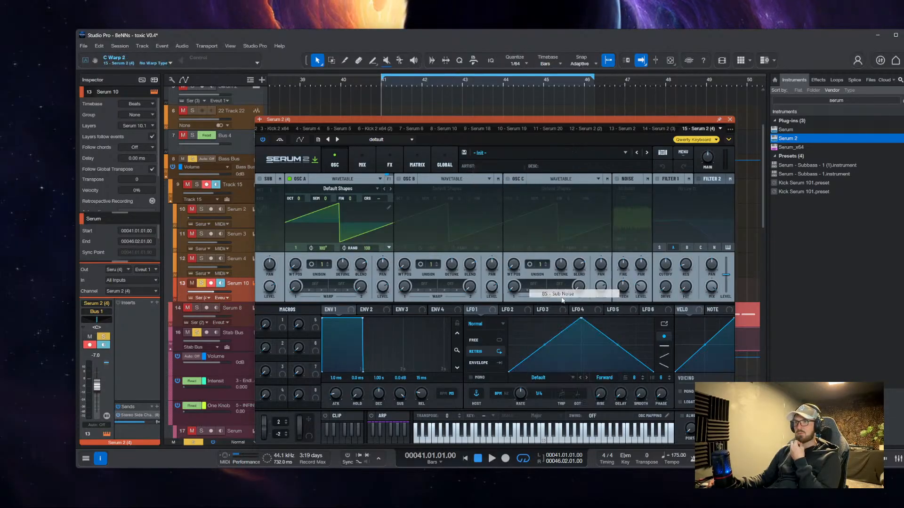
# Close the instrument window, play the looped section and set the Serum 10 track's channel volume to 0 dB
pyautogui.click(729, 119)
pyautogui.press('space')
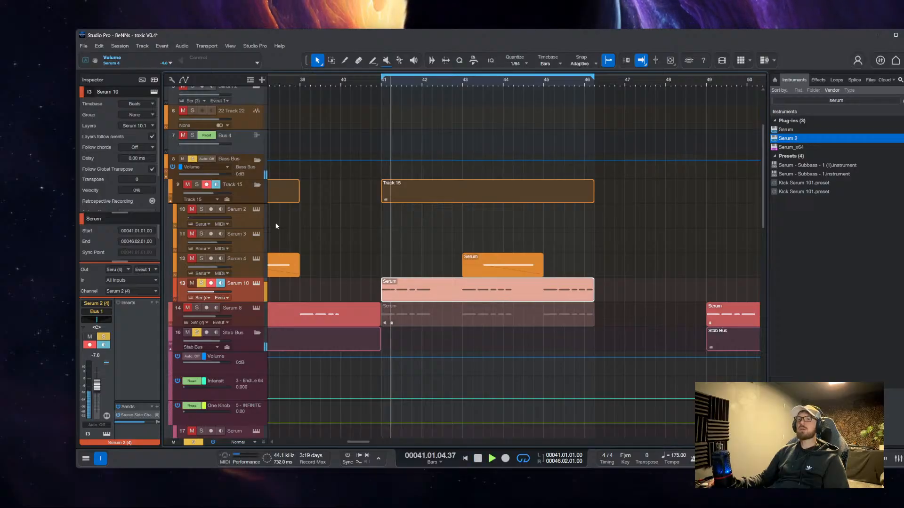
pyautogui.moveTo(92, 382); pyautogui.dragTo(93, 375)
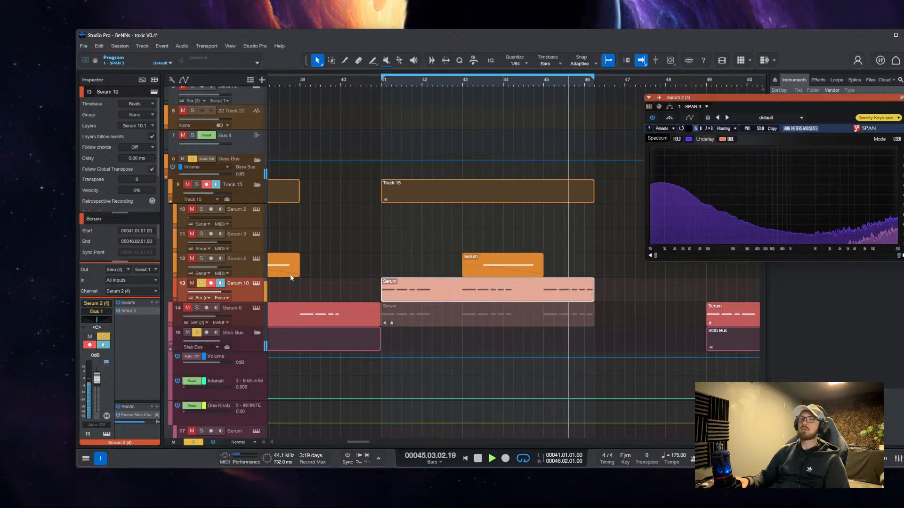
# Set the sub oscillator's octave to -2 in the Serum 10 track's Serum 2 instrument, compare it with the SPAN spectrum and close it
pyautogui.click(257, 284)
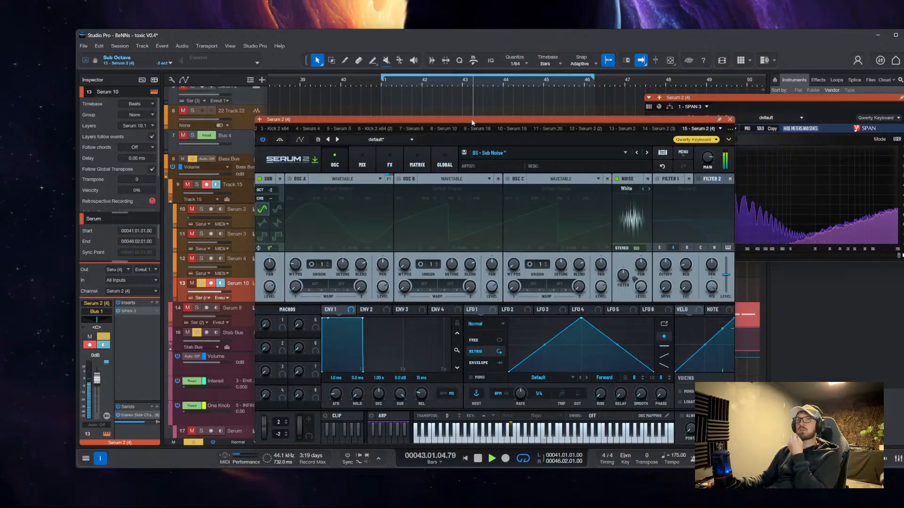
pyautogui.moveTo(485, 127); pyautogui.dragTo(290, 173)
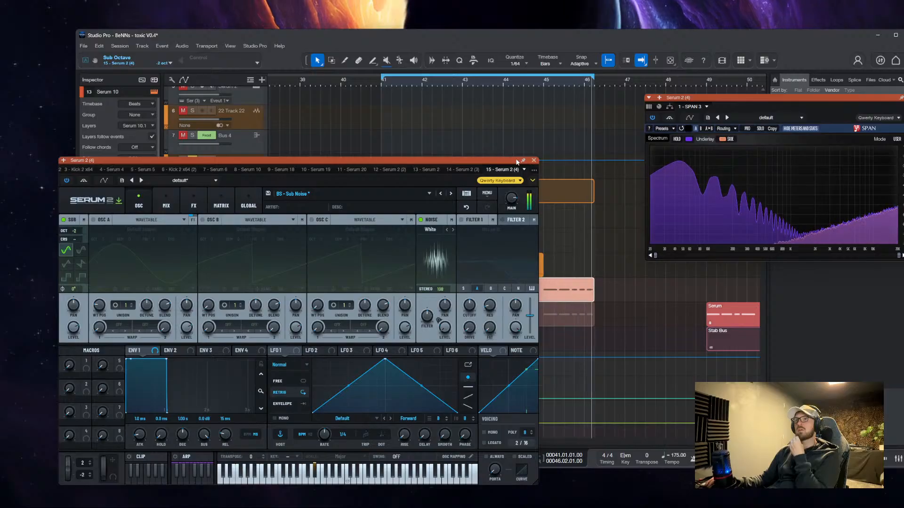
pyautogui.click(534, 161)
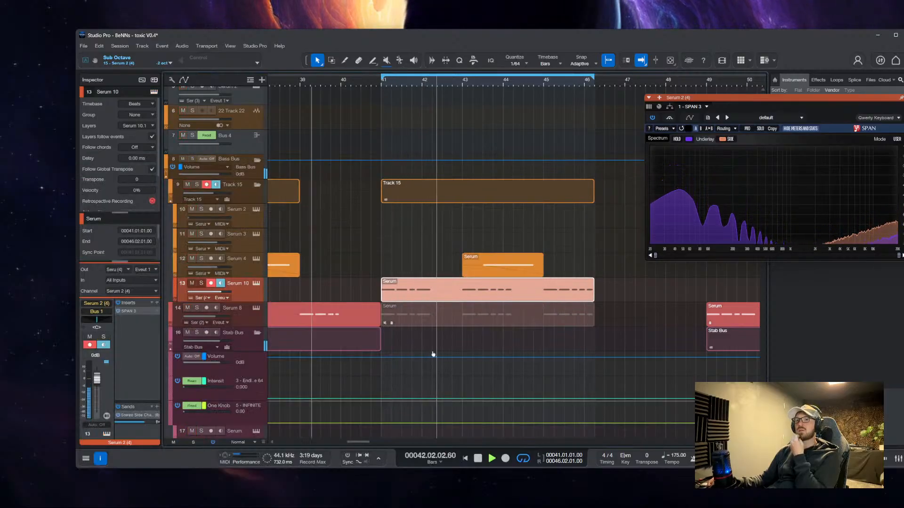
# Extend the playback loop's end to bar 49
pyautogui.scroll(-4, 512, 254)
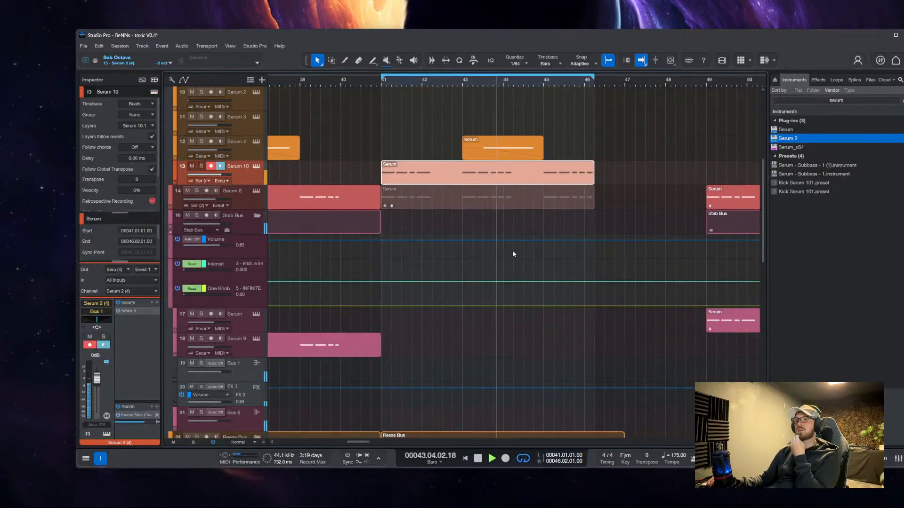
pyautogui.scroll(3, 512, 255)
pyautogui.moveTo(592, 83); pyautogui.dragTo(704, 81)
pyautogui.scroll(-3, 501, 272)
pyautogui.scroll(-5, 452, 201)
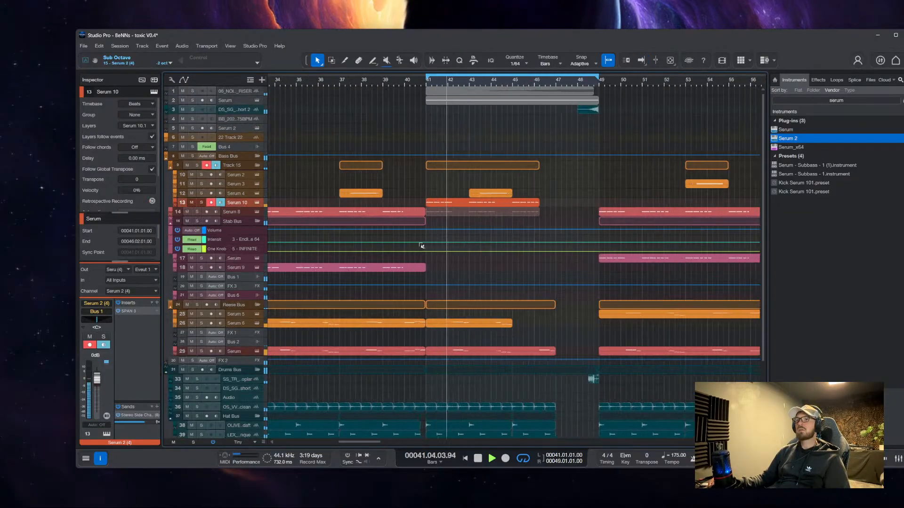
# Stop playback and mute the Serum 10 clip at bar 41
pyautogui.click(483, 158)
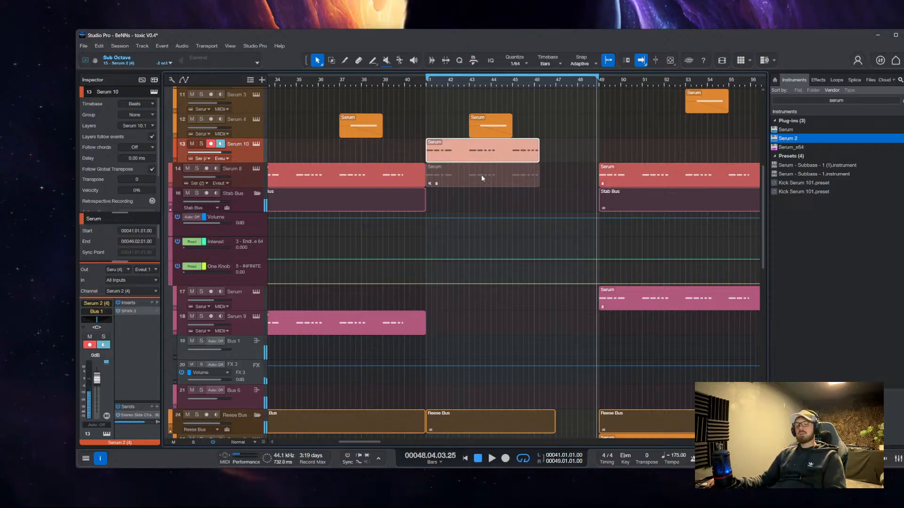
pyautogui.press('End')
pyautogui.scroll(-1, 471, 221)
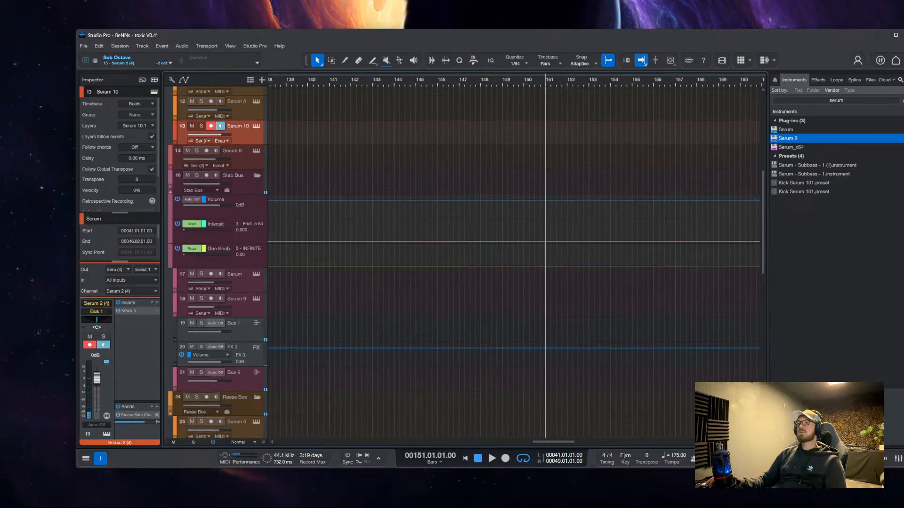
pyautogui.press('F5')
pyautogui.scroll(-8, 492, 264)
pyautogui.scroll(6, 522, 261)
pyautogui.hscroll(-5, 671, 339)
pyautogui.scroll(4, 670, 339)
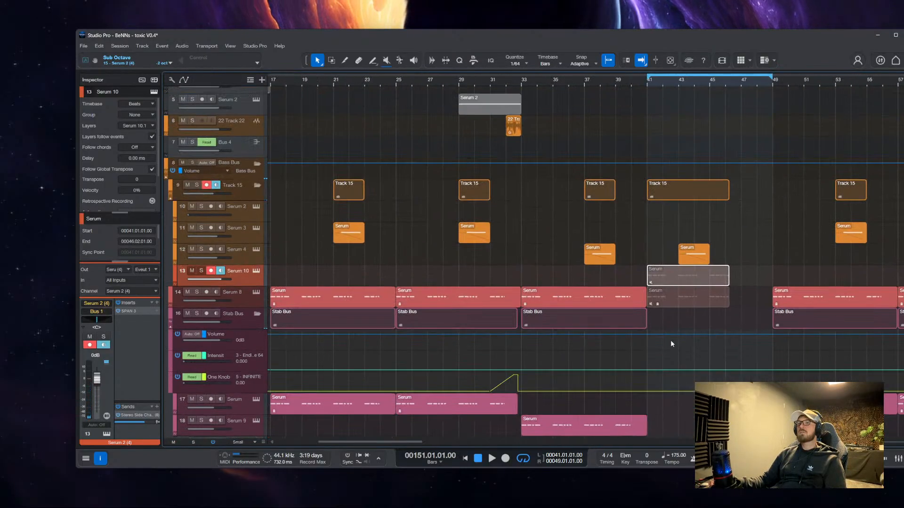
# Unmute the Serum 8 clip at bar 41 and play the looped section
pyautogui.click(671, 305)
pyautogui.rightClick(619, 287)
pyautogui.click(675, 300)
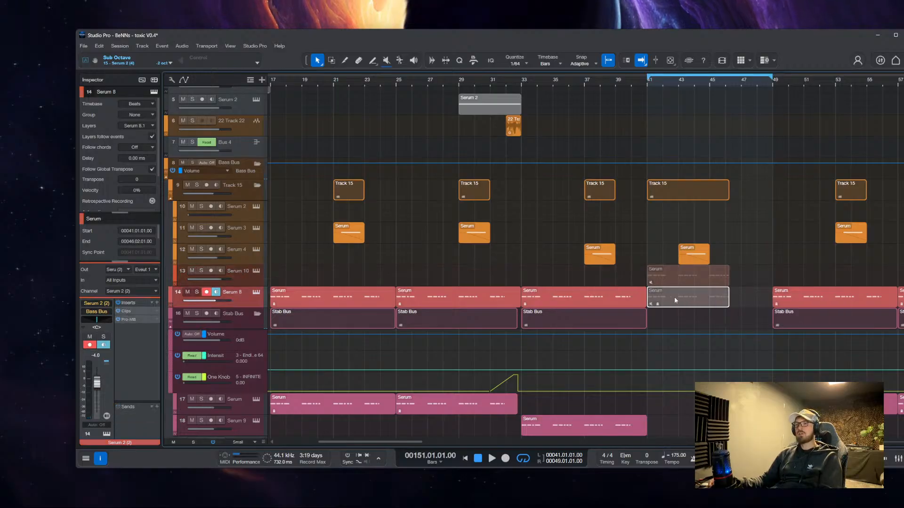
pyautogui.hotkey('shift', 'm')
pyautogui.click(639, 251)
pyautogui.press('space')
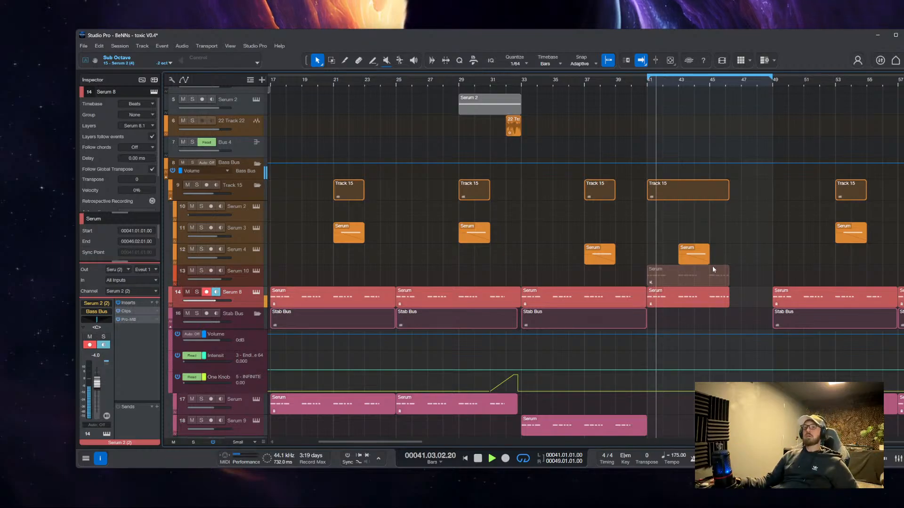
# Extend the end of the Serum 8 clip starting at bar 41 to 46.03.04.75
pyautogui.scroll(4, 699, 269)
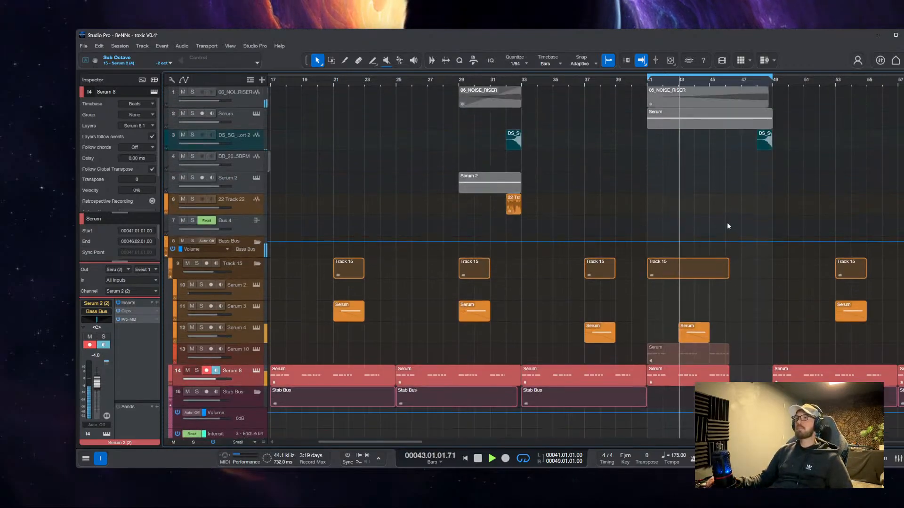
pyautogui.scroll(-4, 726, 223)
pyautogui.scroll(-3, 518, 236)
pyautogui.scroll(-5, 481, 276)
pyautogui.scroll(4, 478, 259)
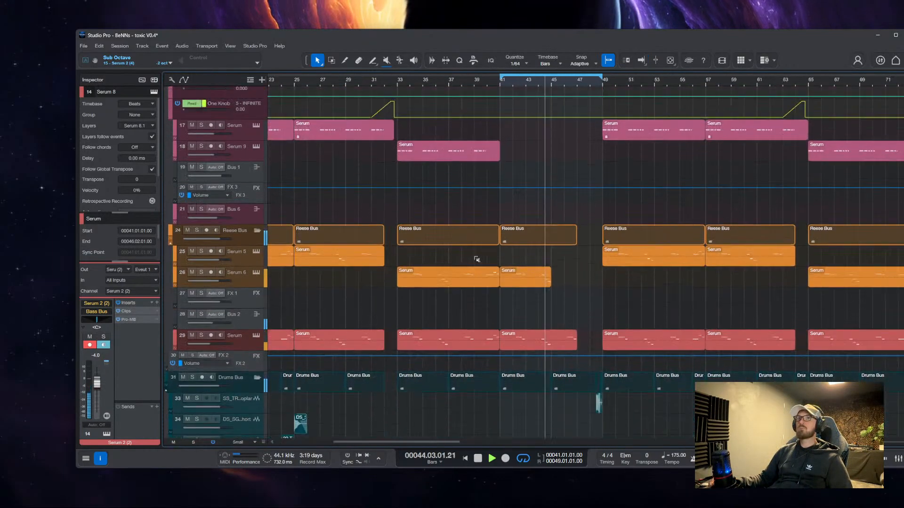
pyautogui.scroll(-2, 518, 259)
pyautogui.scroll(7, 532, 260)
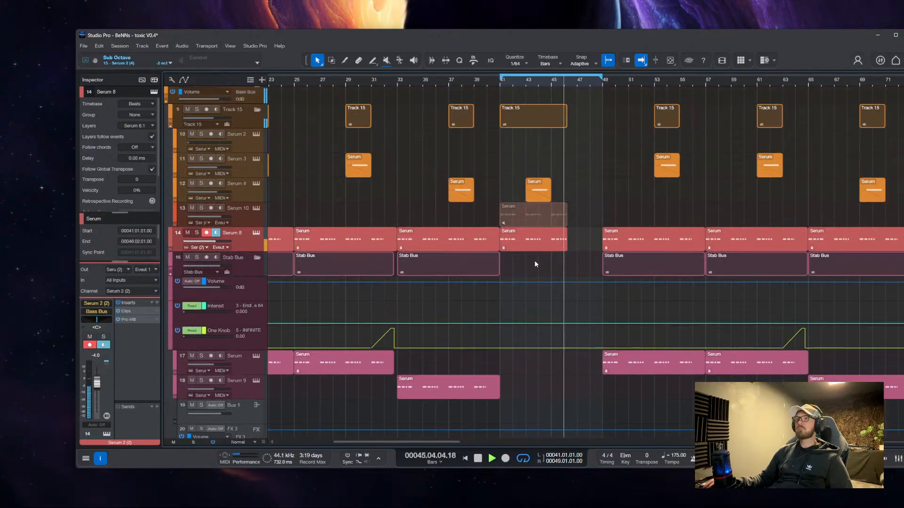
pyautogui.scroll(4, 568, 235)
pyautogui.moveTo(568, 235); pyautogui.dragTo(602, 245)
# Stop playback and duplicate the ride and hat clips of bars 45 to 47 so the copies start at bar 47
pyautogui.scroll(-3, 636, 255)
pyautogui.scroll(-3, 678, 270)
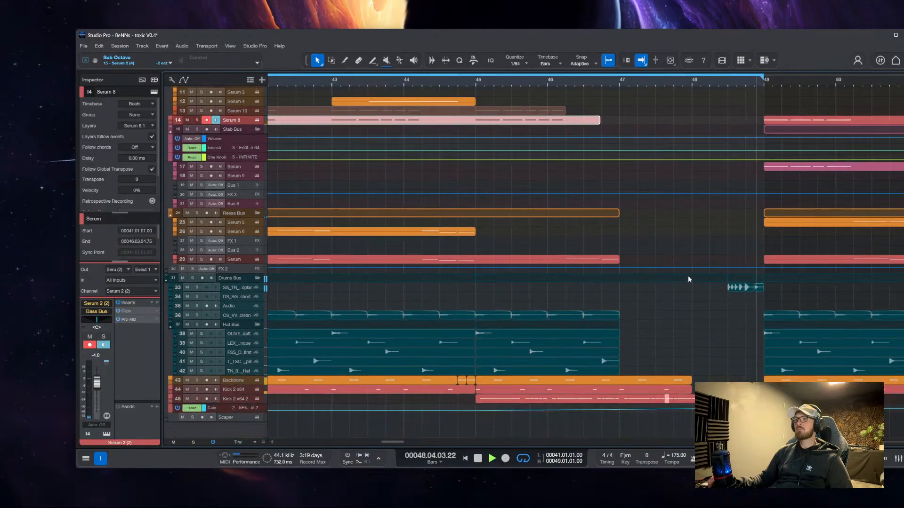
pyautogui.scroll(2, 689, 384)
pyautogui.scroll(-1, 678, 389)
pyautogui.scroll(1, 621, 385)
pyautogui.press('space')
pyautogui.hscroll(2, 621, 312)
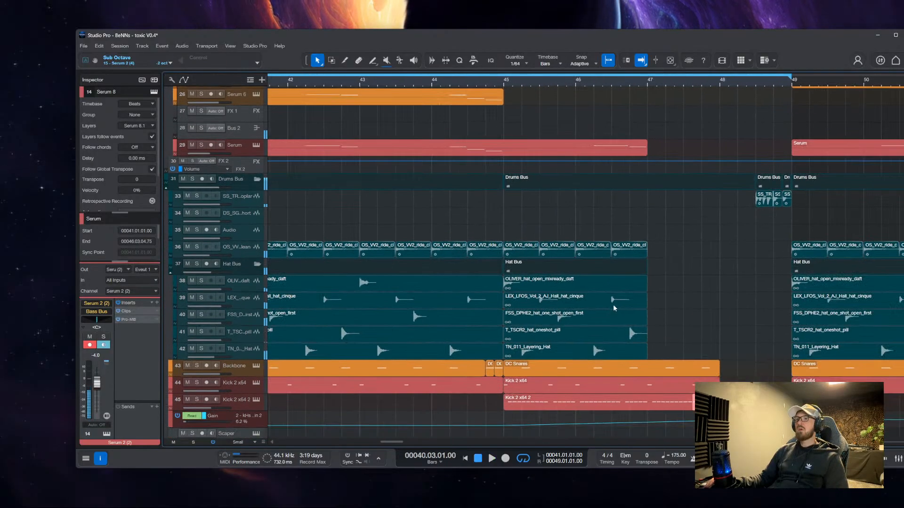
pyautogui.moveTo(695, 224); pyautogui.dragTo(555, 343)
pyautogui.hscroll(2, 705, 263)
pyautogui.scroll(-1, 666, 263)
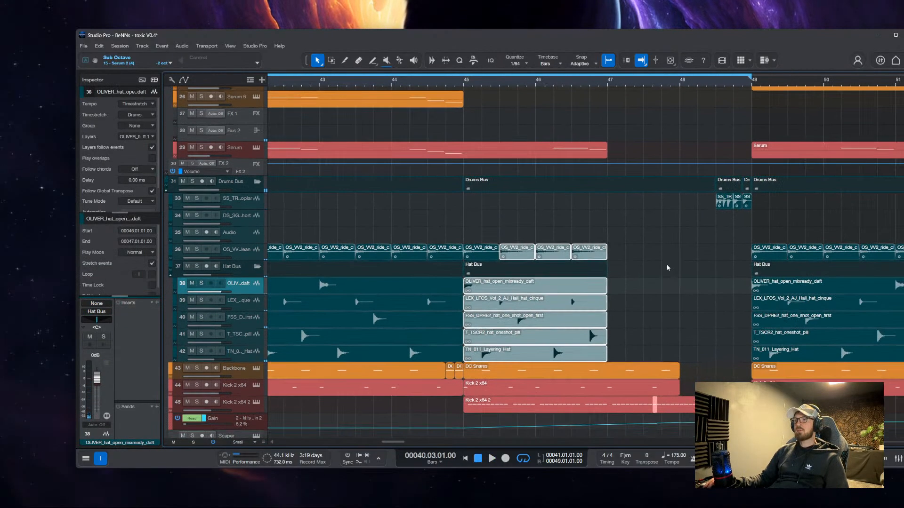
pyautogui.moveTo(662, 244); pyautogui.dragTo(472, 362)
pyautogui.press('d')
# Delete the portion of the duplicated ride and hat clips between bars 48 and 49
pyautogui.press('3')
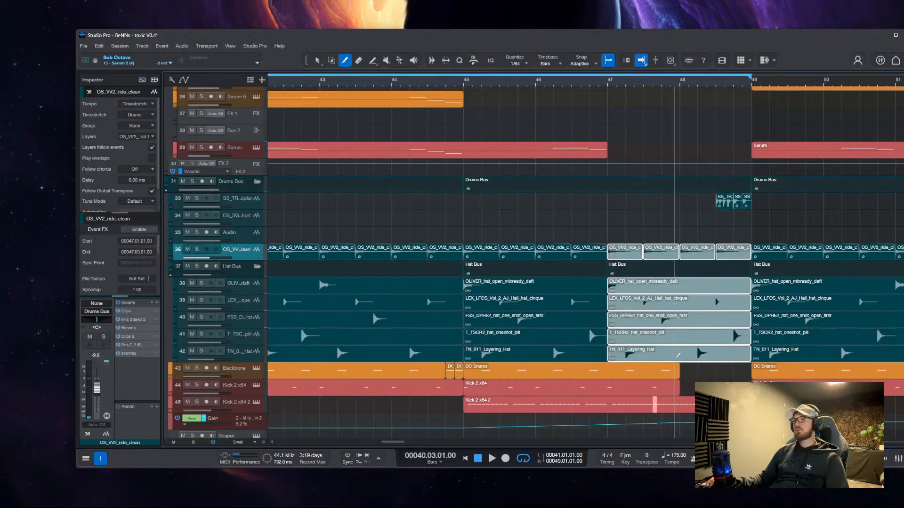
pyautogui.scroll(1, 681, 361)
pyautogui.press('2')
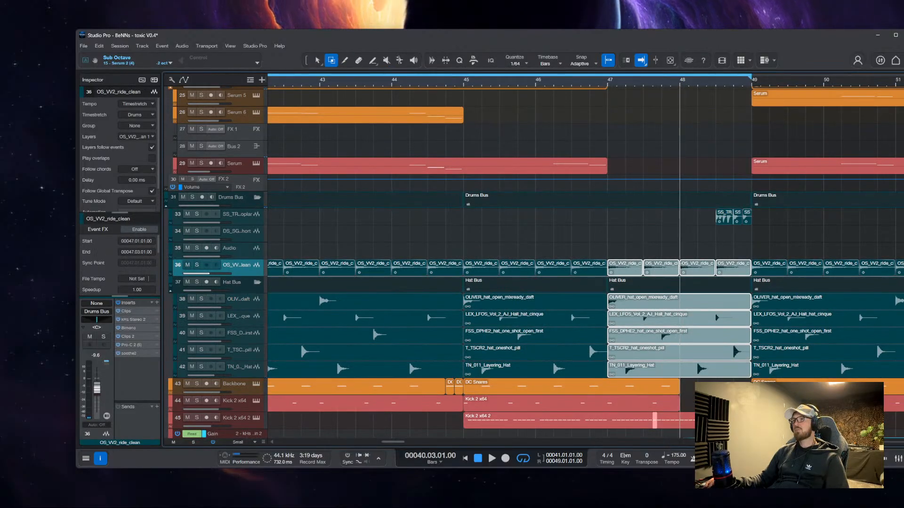
pyautogui.click(681, 373)
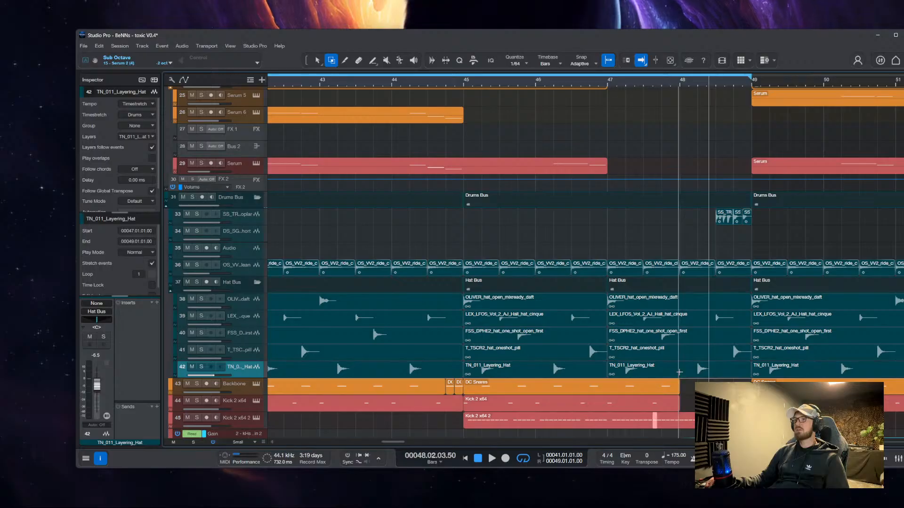
pyautogui.moveTo(680, 373); pyautogui.dragTo(752, 278)
pyautogui.press('Delete')
pyautogui.press('1')
# Collapse the Drums Bus folder track and add a new bus for its channel
pyautogui.click(264, 204)
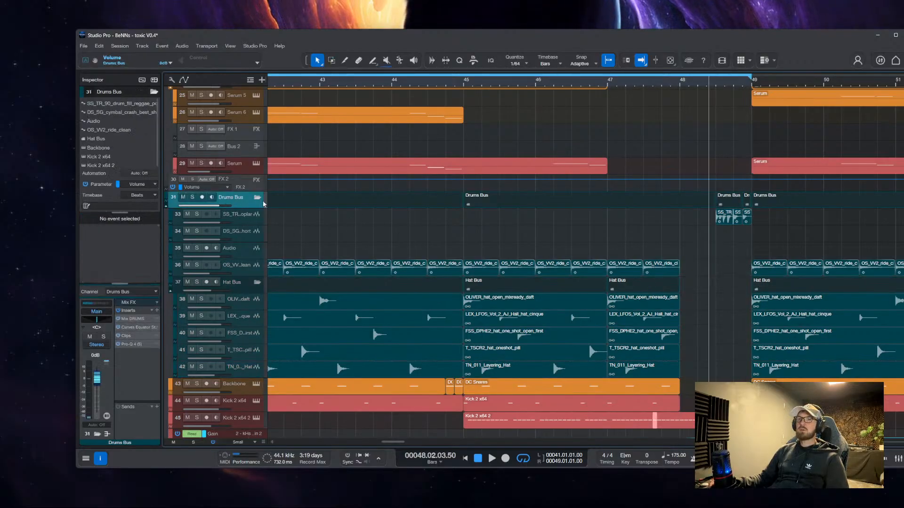
pyautogui.scroll(4, 518, 291)
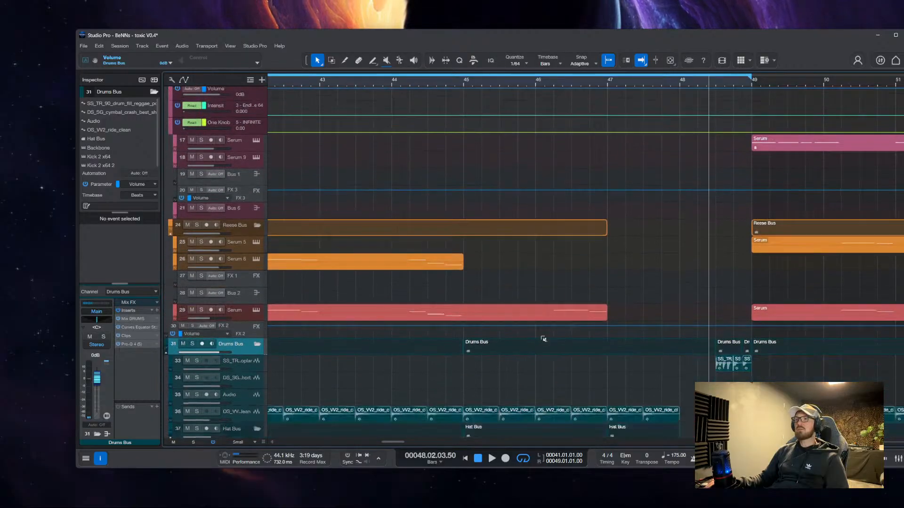
pyautogui.scroll(-3, 557, 316)
pyautogui.scroll(2, 564, 322)
pyautogui.scroll(-2, 564, 322)
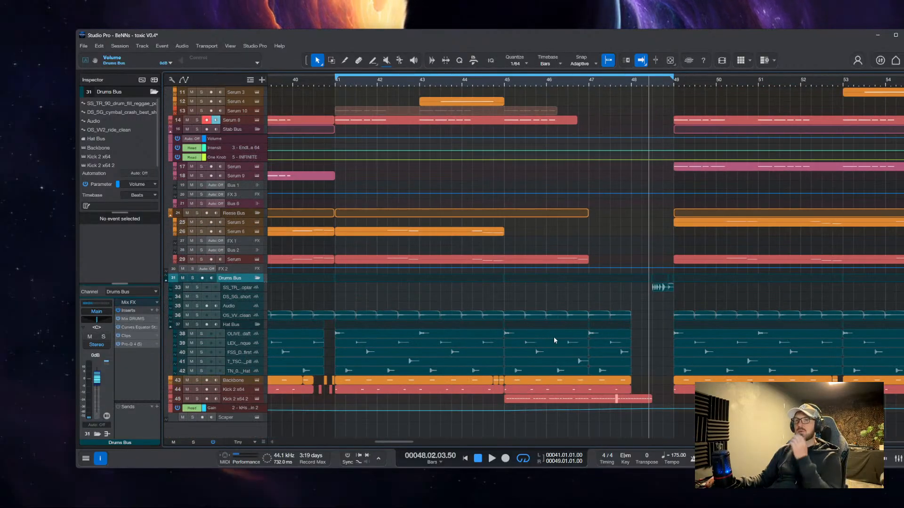
pyautogui.click(258, 278)
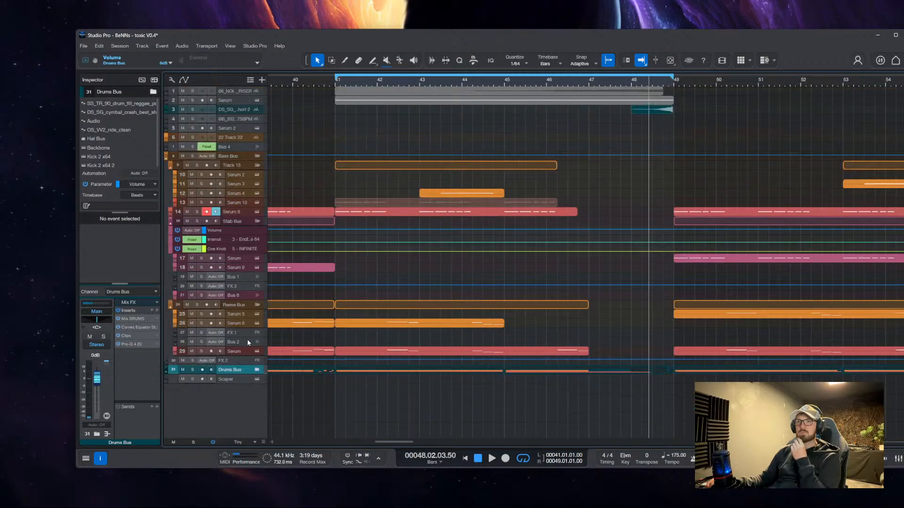
pyautogui.rightClick(241, 370)
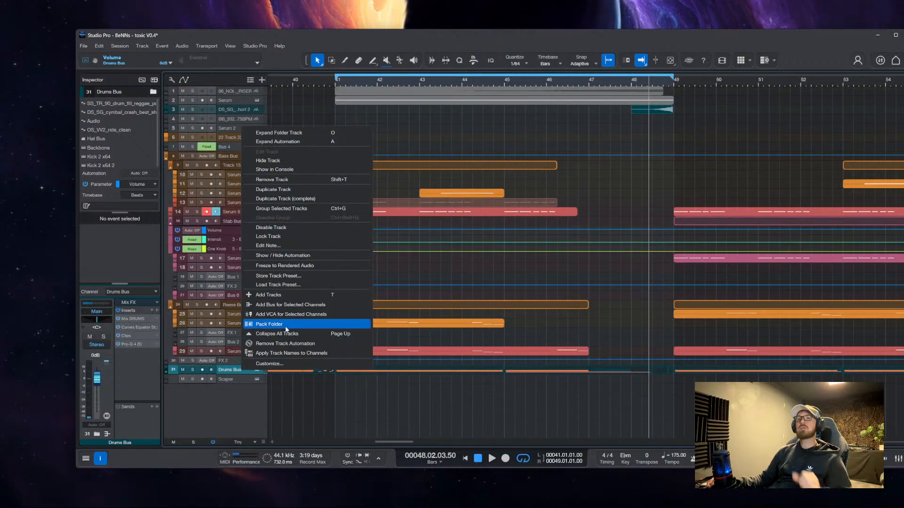
pyautogui.click(283, 307)
pyautogui.click(897, 460)
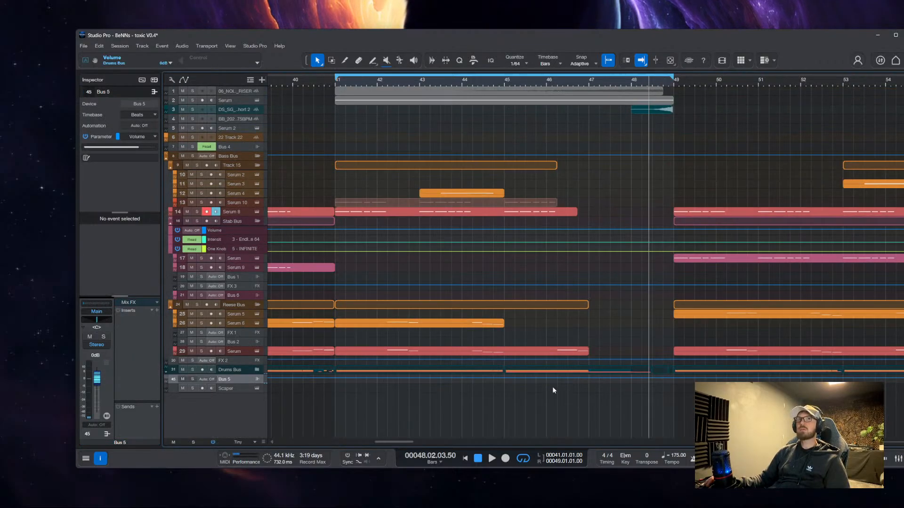
# Pack the Drums Bus and its newly added bus into a folder track and colour the folder dark teal
pyautogui.scroll(1, 290, 334)
pyautogui.scroll(-4, 282, 372)
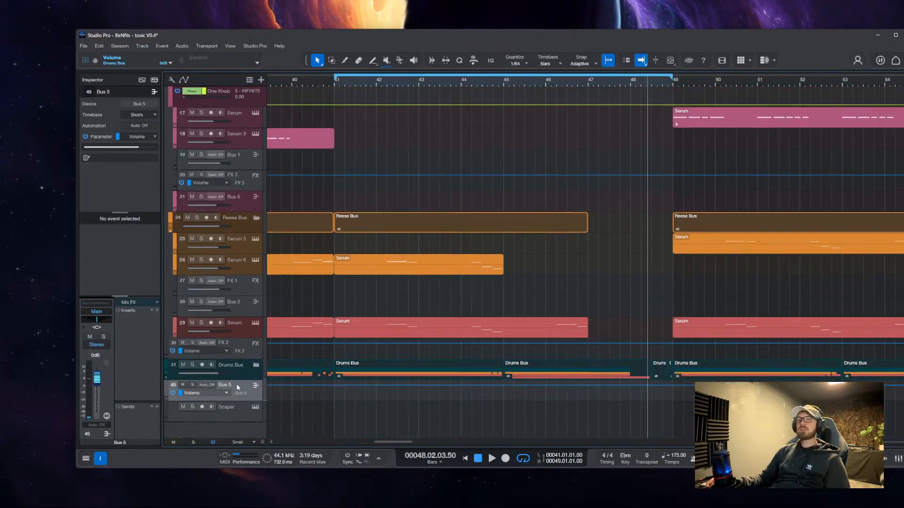
pyautogui.click(255, 361)
pyautogui.rightClick(241, 362)
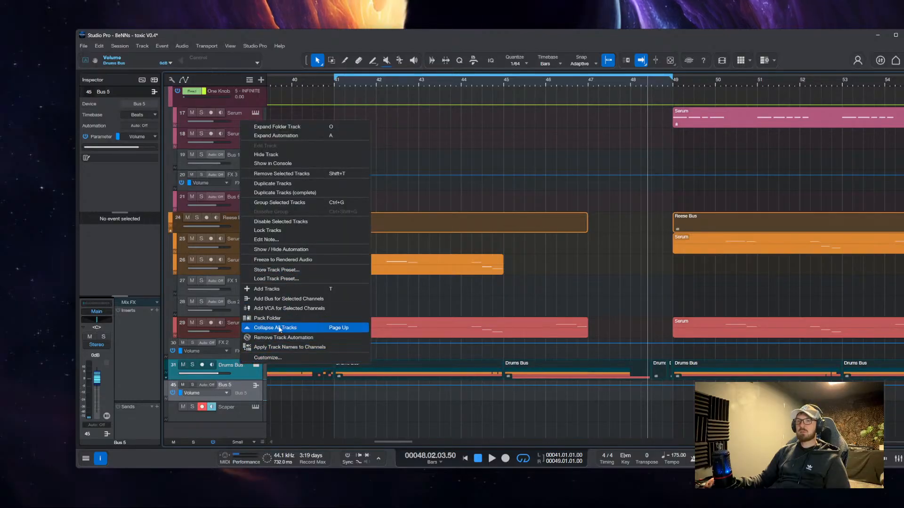
pyautogui.click(276, 318)
pyautogui.click(166, 408)
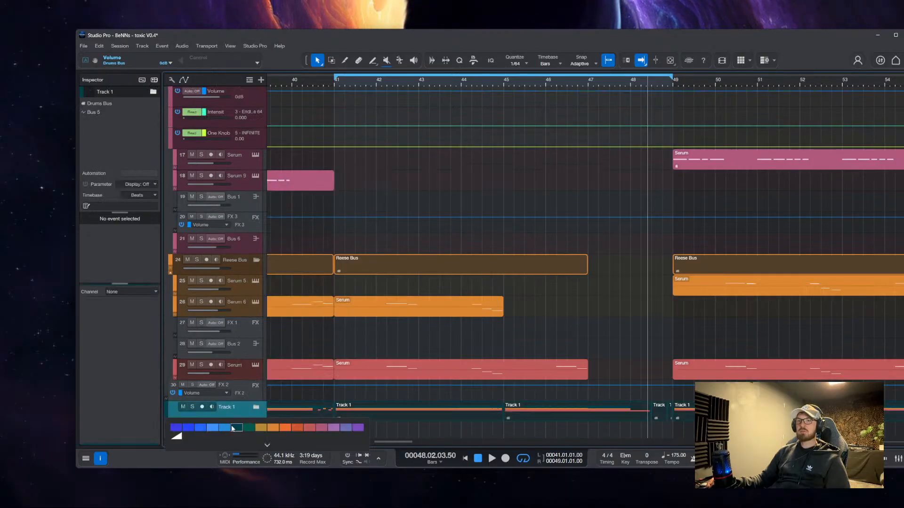
pyautogui.click(212, 427)
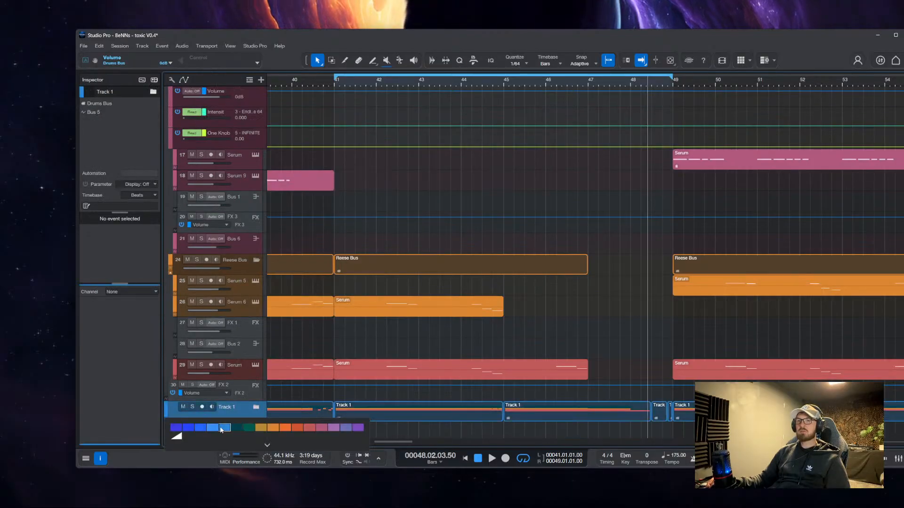
pyautogui.click(238, 428)
# Expand the new folder track and the Drums Bus folder inside it to view the drum clips from bar 45
pyautogui.doubleClick(550, 409)
pyautogui.scroll(-3, 560, 410)
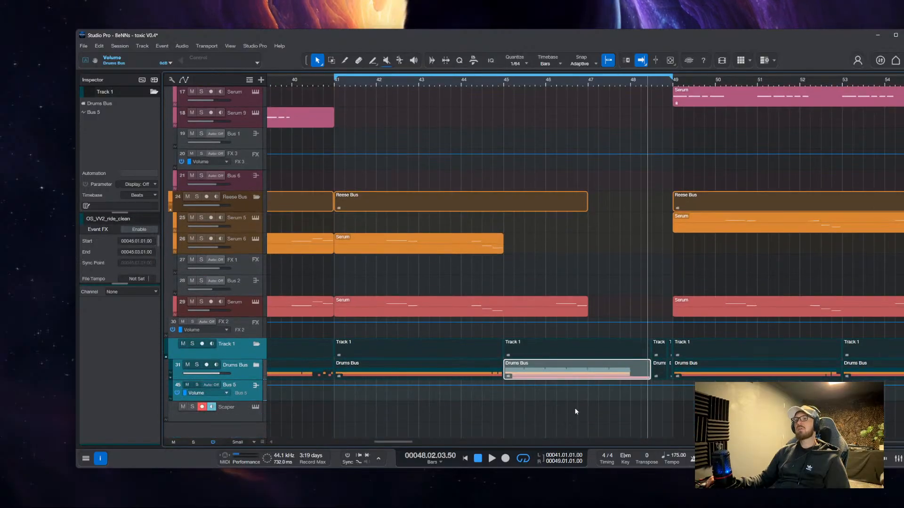
pyautogui.doubleClick(567, 375)
pyautogui.scroll(1, 596, 405)
pyautogui.scroll(-10, 597, 405)
pyautogui.hscroll(3, 597, 405)
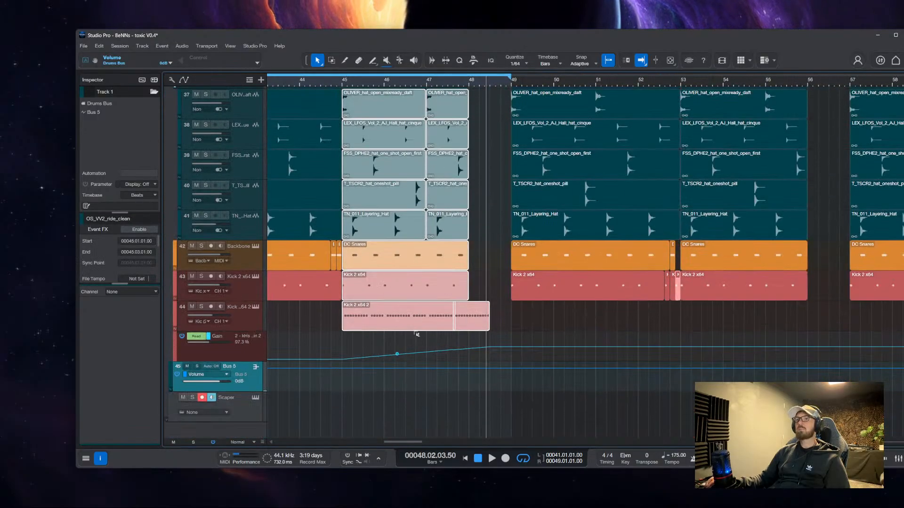
pyautogui.scroll(3, 405, 329)
pyautogui.scroll(-3, 405, 329)
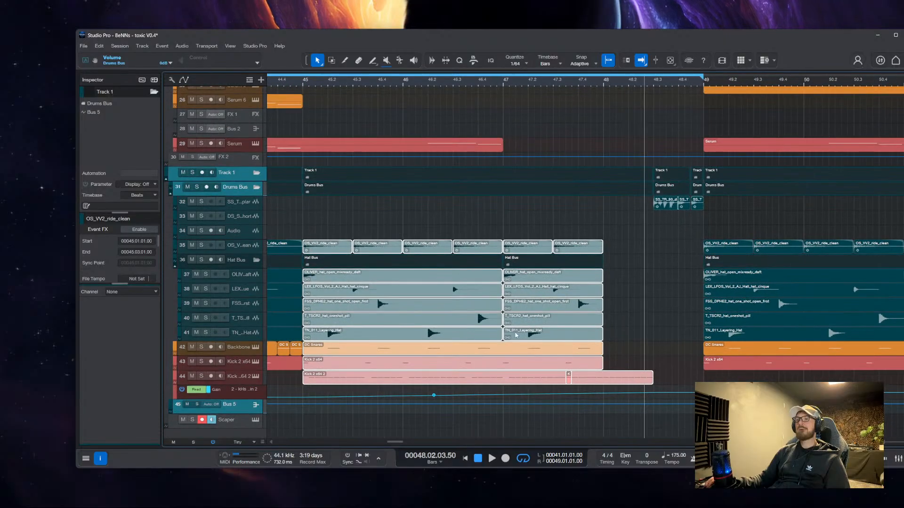
# Add a bus channel to the Track 1 folder and rename the folder Drums Folder
pyautogui.click(623, 385)
pyautogui.scroll(1, 623, 385)
pyautogui.hscroll(2, 623, 385)
pyautogui.scroll(1, 424, 282)
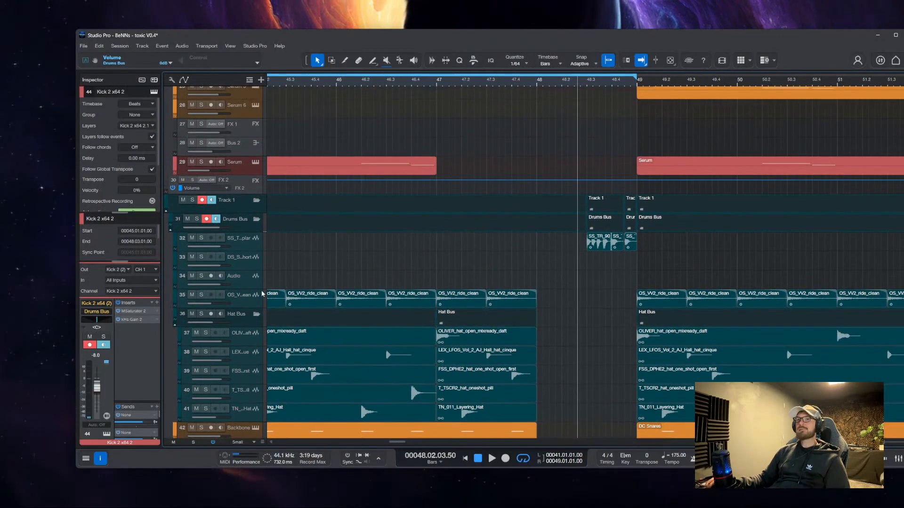
pyautogui.click(241, 225)
pyautogui.hscroll(-3, 466, 337)
pyautogui.scroll(1, 467, 337)
pyautogui.click(245, 230)
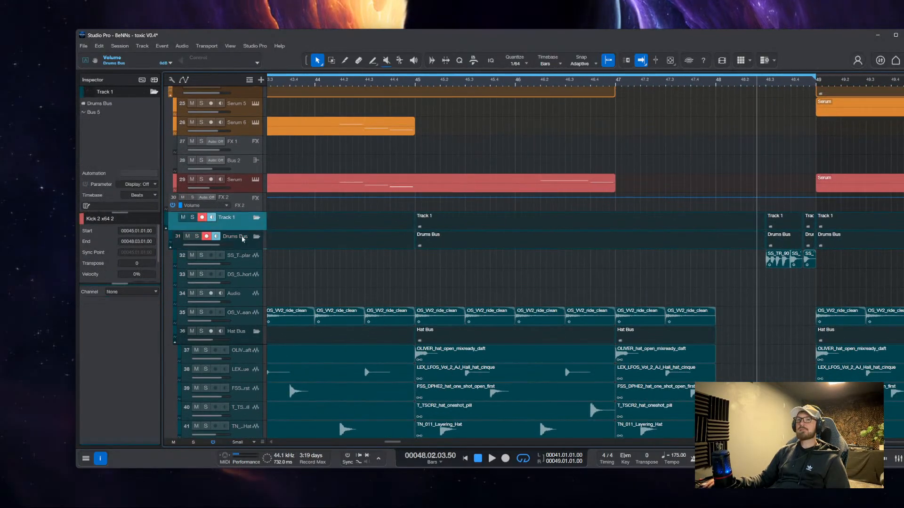
pyautogui.moveTo(239, 231); pyautogui.dragTo(238, 259)
pyautogui.click(205, 232)
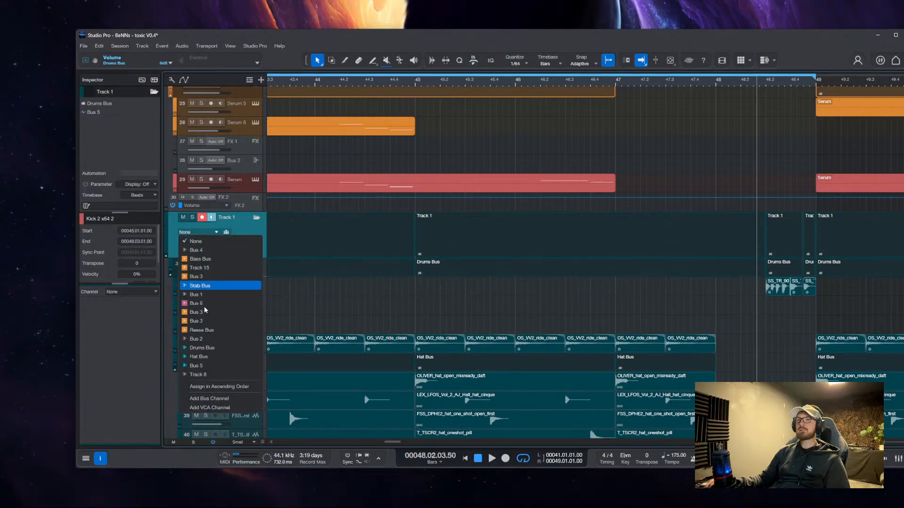
pyautogui.click(205, 398)
pyautogui.scroll(-2, 270, 347)
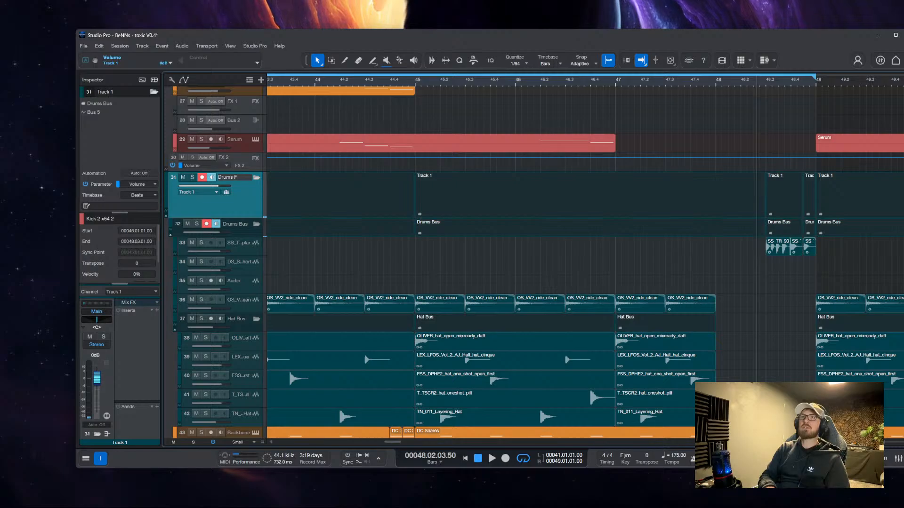
pyautogui.press('Return')
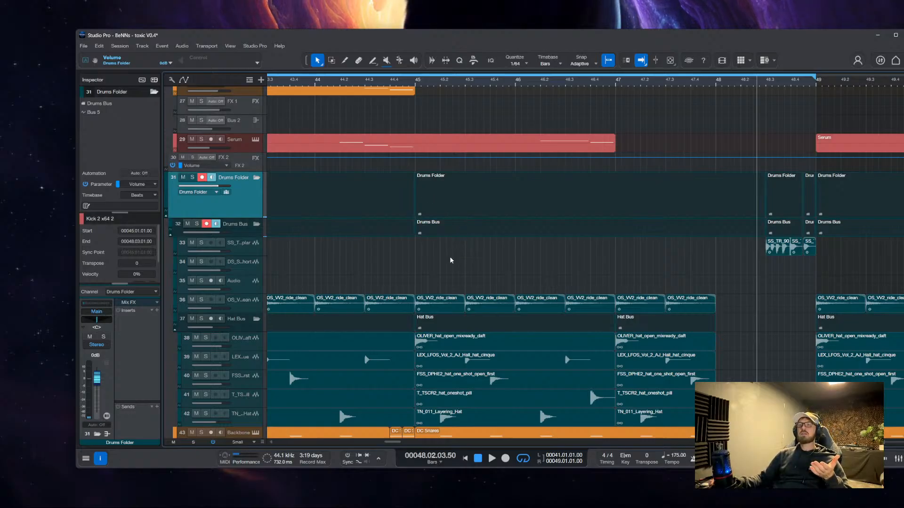
# Collapse the Drums Bus folder and insert the INFINITE plug-in on Bus 5
pyautogui.click(231, 227)
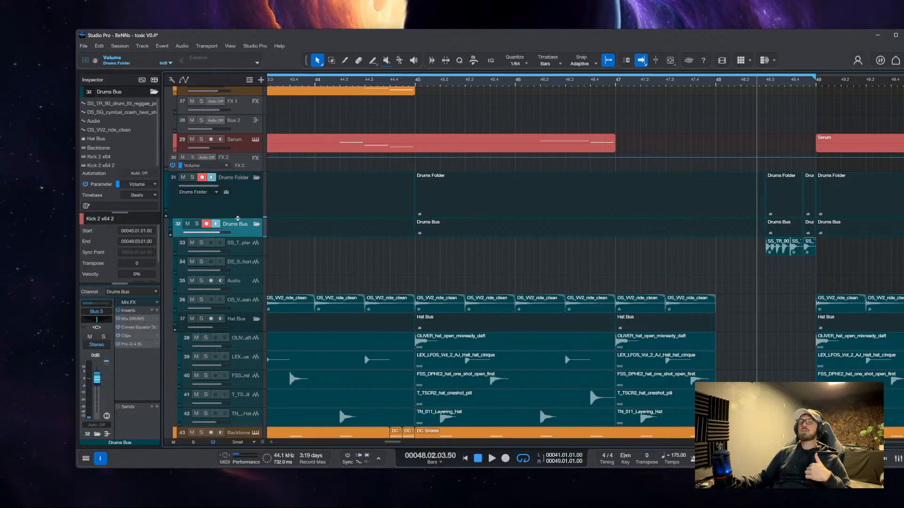
pyautogui.click(258, 224)
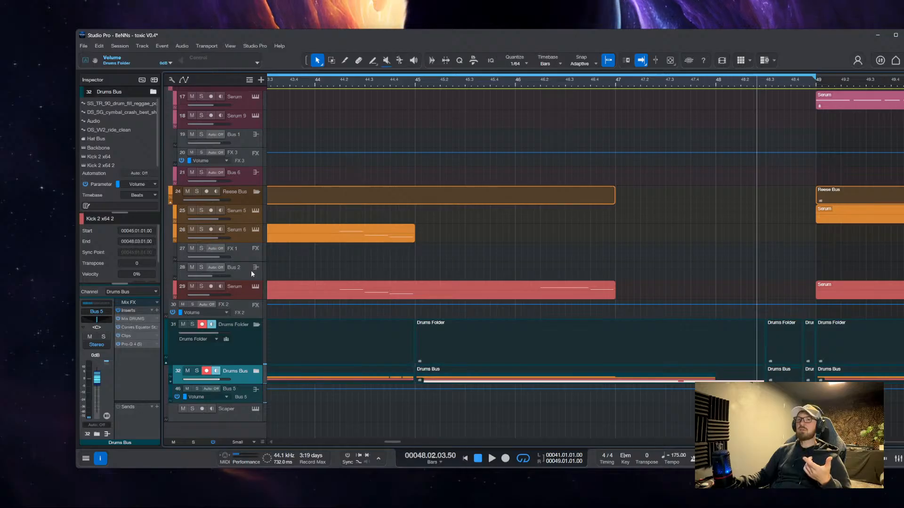
pyautogui.click(248, 396)
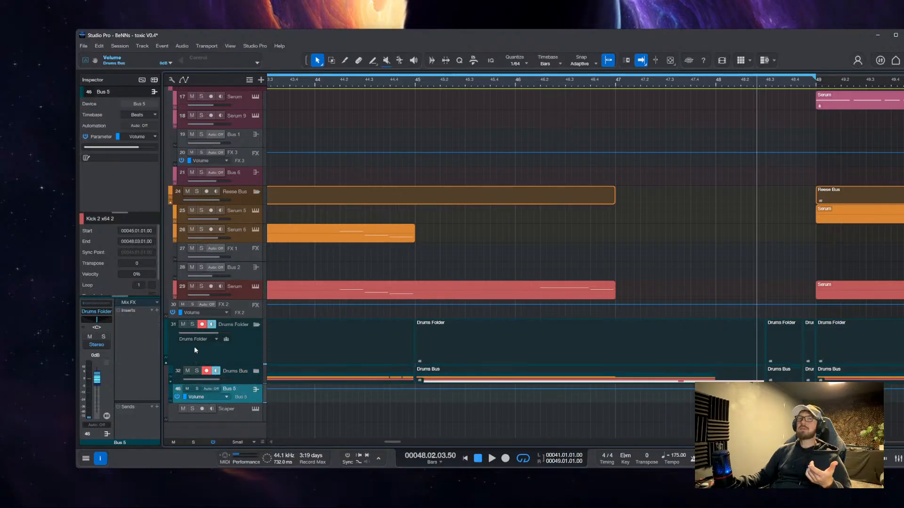
pyautogui.click(157, 311)
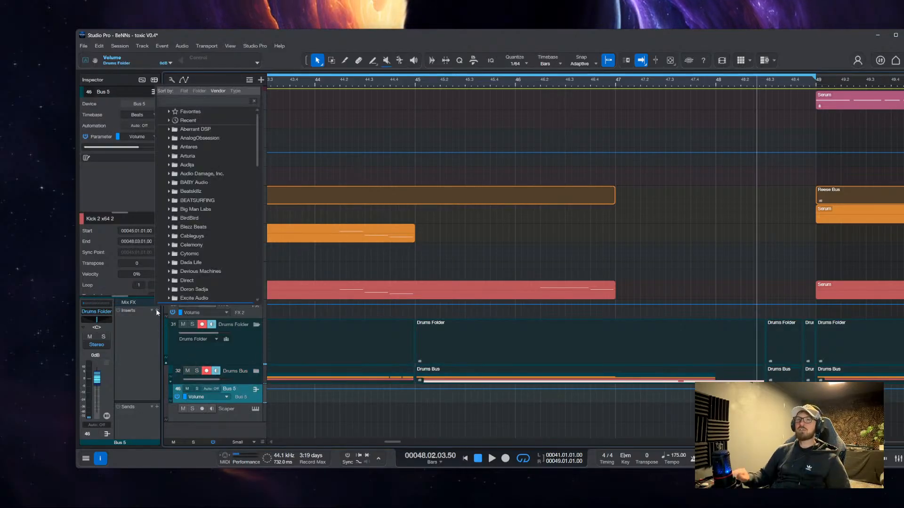
pyautogui.write('i')
pyautogui.press('BackSpace')
pyautogui.write('i')
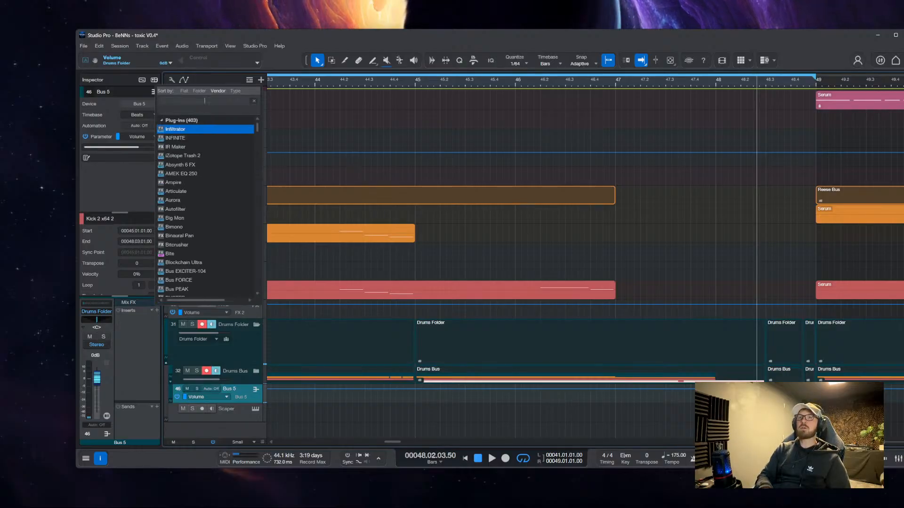
pyautogui.write('nfi')
pyautogui.press('Down')
pyautogui.press('Return')
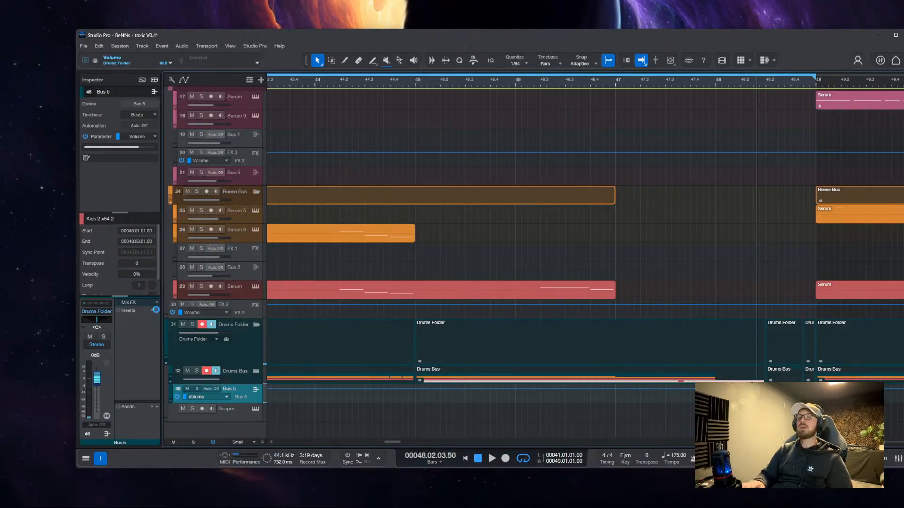
# Show INFINITE's One Knob automation on Bus 5 and ramp it from 0 at bar 45 to about 90.83 near 48.4
pyautogui.moveTo(729, 189); pyautogui.dragTo(744, 245)
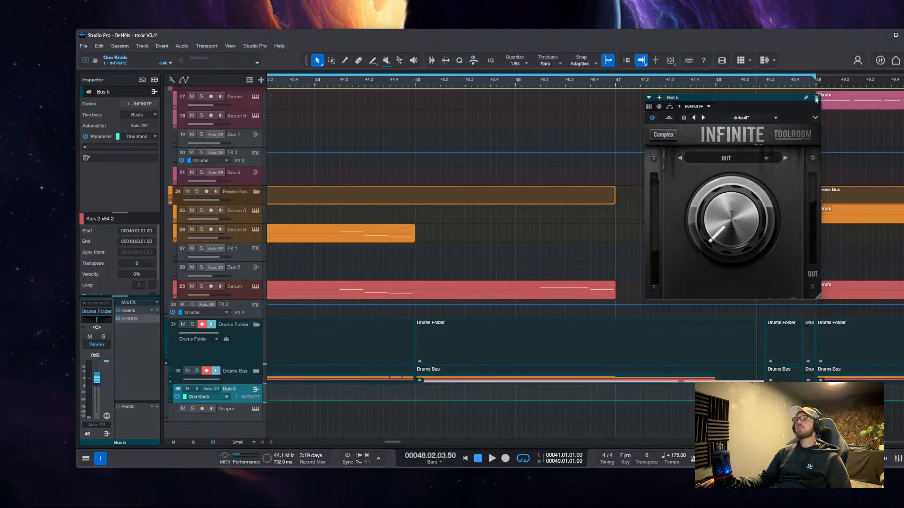
pyautogui.click(817, 98)
pyautogui.scroll(4, 640, 366)
pyautogui.moveTo(586, 370); pyautogui.dragTo(615, 207)
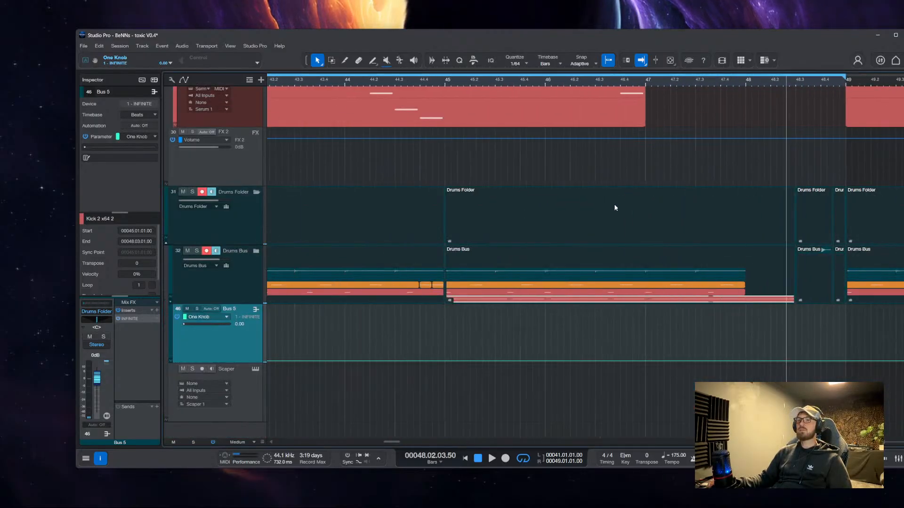
pyautogui.click(445, 362)
pyautogui.click(486, 363)
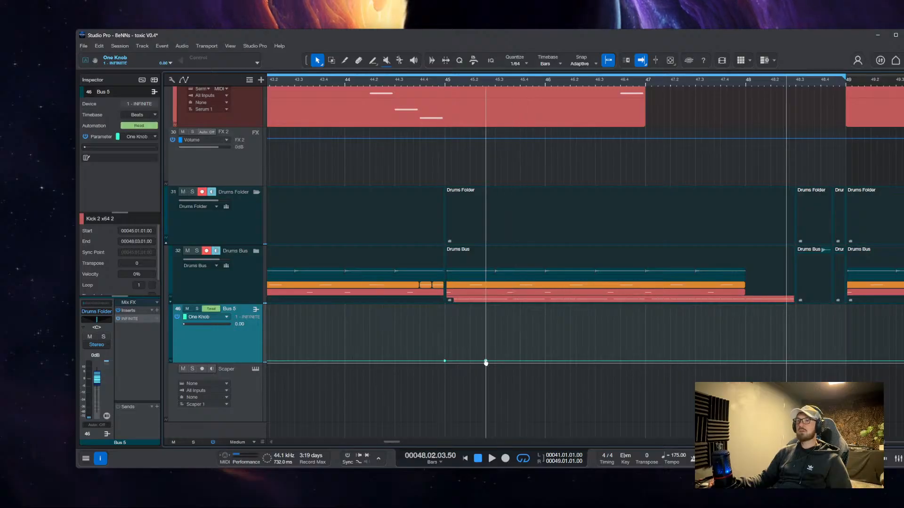
pyautogui.moveTo(486, 362); pyautogui.dragTo(833, 294)
pyautogui.scroll(4, 804, 307)
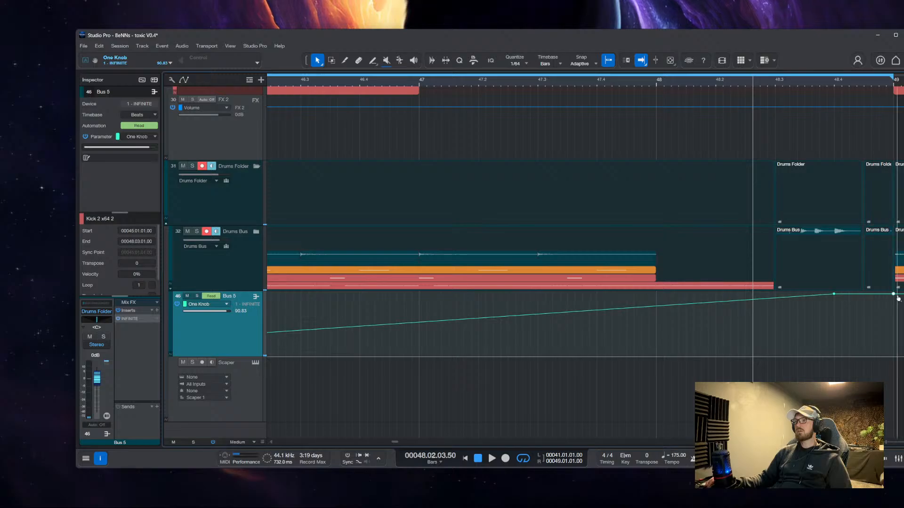
# Hold the One Knob automation level until bar 49 and drop it back to 0 there
pyautogui.moveTo(898, 298); pyautogui.dragTo(852, 378)
pyautogui.hotkey('ctrl', 'z')
pyautogui.scroll(-1, 821, 340)
pyautogui.hscroll(4, 820, 340)
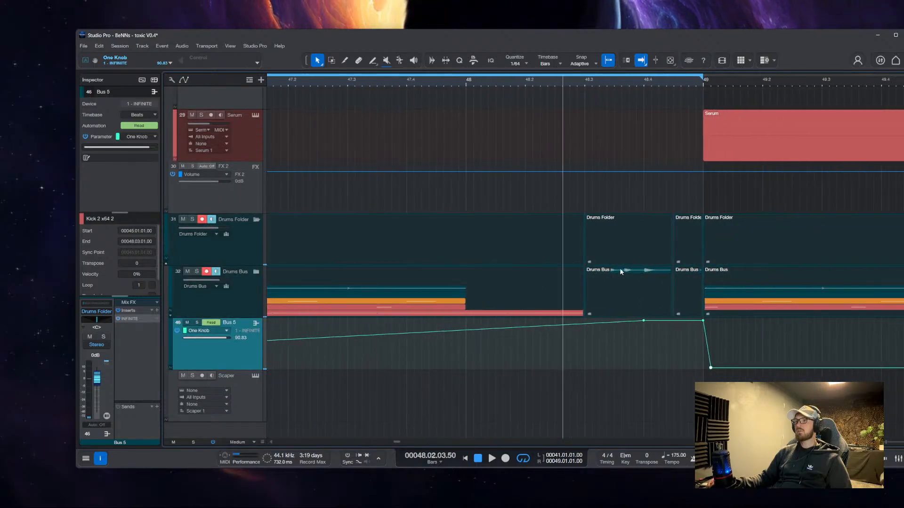
# Expand the Drums Bus folder and move Bus 5's One Knob automation drop to 48.3, where the drum fill starts
pyautogui.doubleClick(620, 267)
pyautogui.scroll(2, 620, 267)
pyautogui.scroll(-4, 639, 339)
pyautogui.scroll(-5, 639, 339)
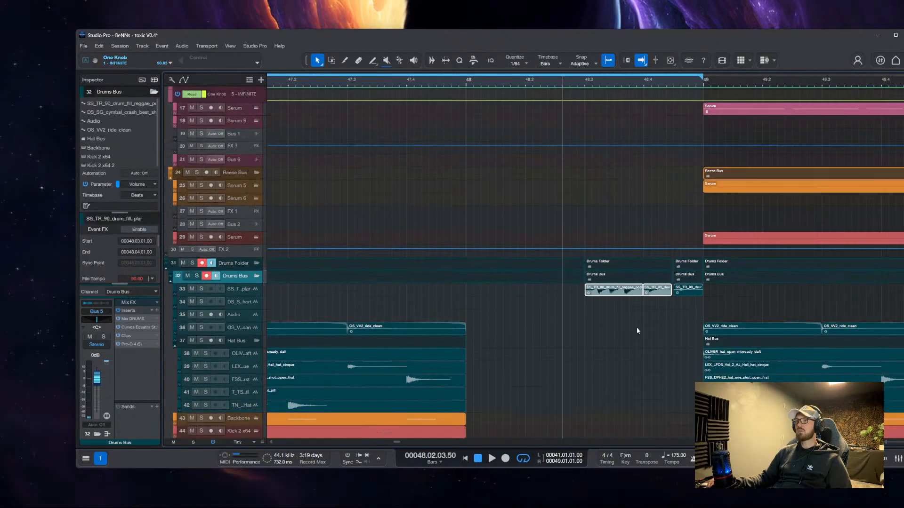
pyautogui.moveTo(703, 408); pyautogui.dragTo(585, 411)
pyautogui.scroll(4, 583, 273)
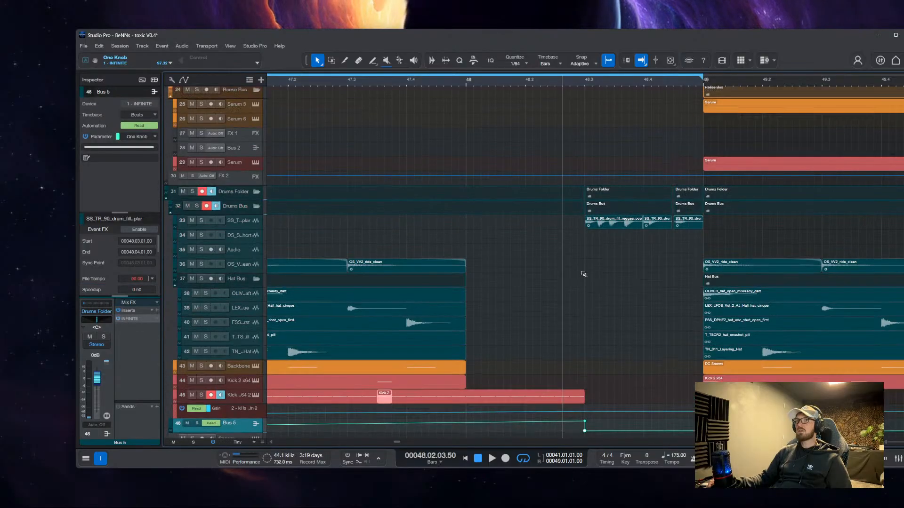
# Solo the SS_TR_90 drum fill track and loop its clips from 48.3 to 49 to audition the fill
pyautogui.moveTo(712, 200); pyautogui.dragTo(439, 186)
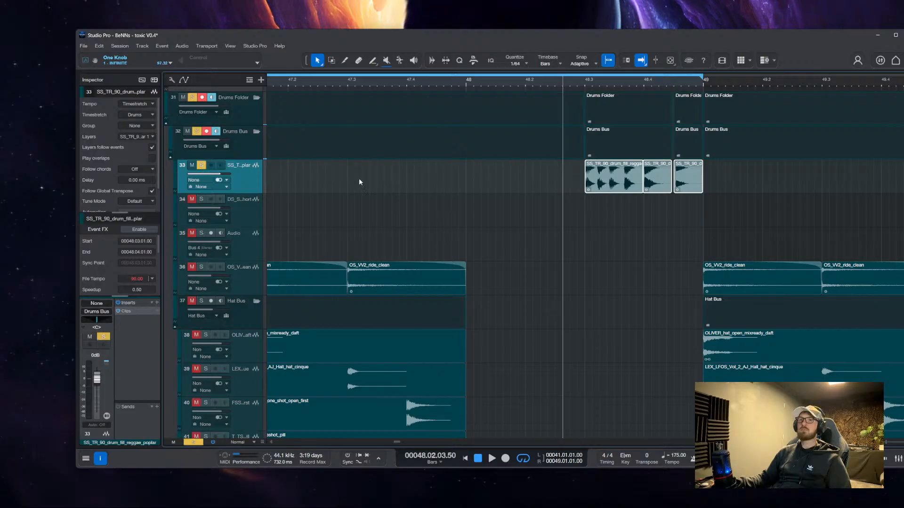
pyautogui.click(606, 223)
pyautogui.press('space')
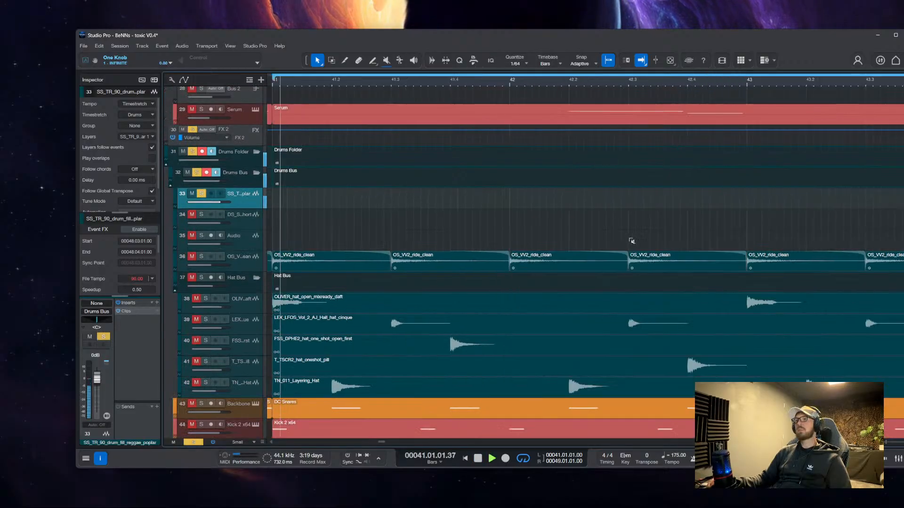
pyautogui.press('p')
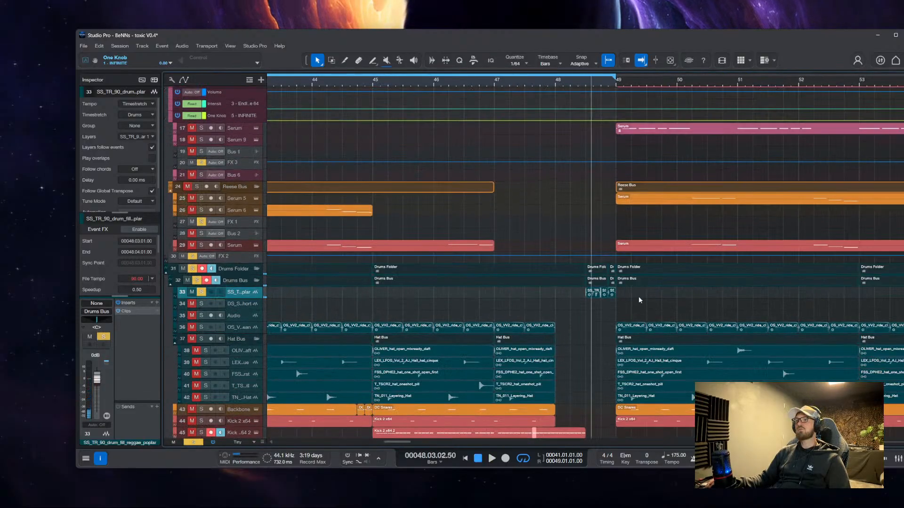
pyautogui.scroll(-2, 562, 304)
pyautogui.scroll(-2, 587, 302)
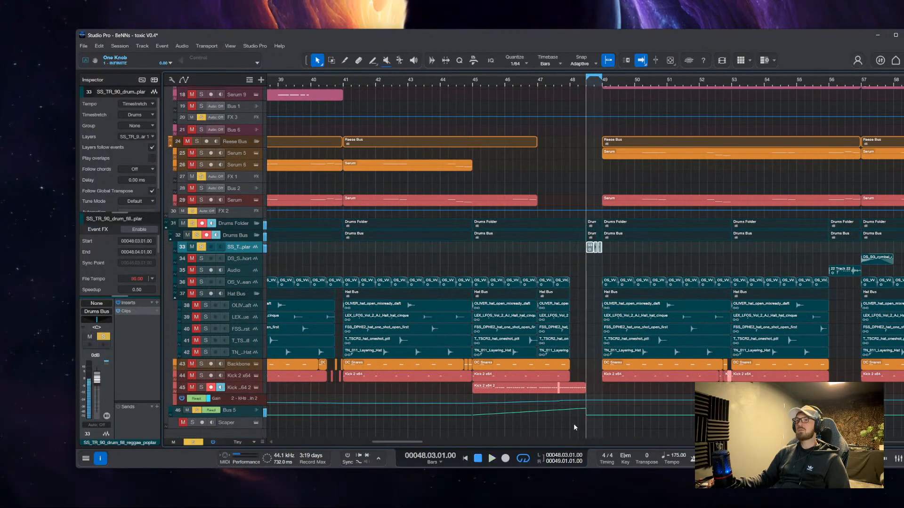
# Clear the solo, set the loop from bar 45 to 49 and play the build-up with the full mix
pyautogui.moveTo(573, 427); pyautogui.dragTo(473, 278)
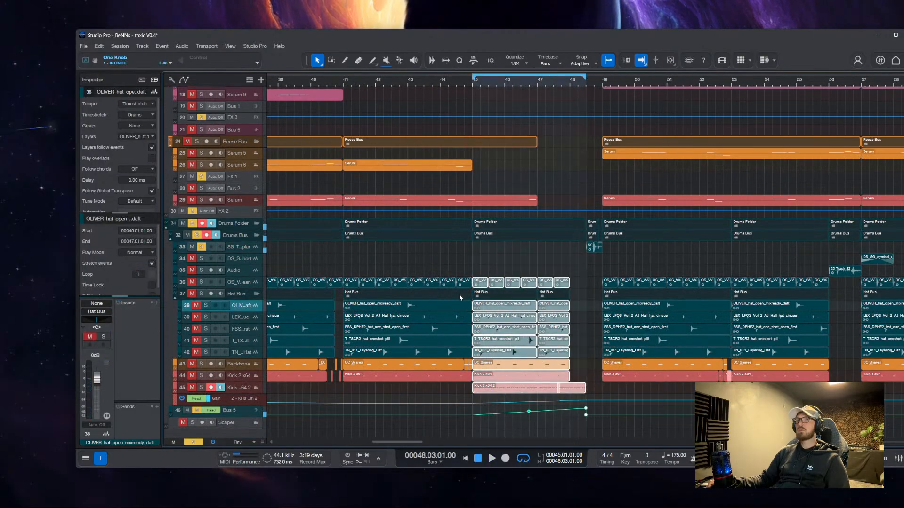
pyautogui.click(193, 442)
pyautogui.scroll(2, 534, 309)
pyautogui.press('space')
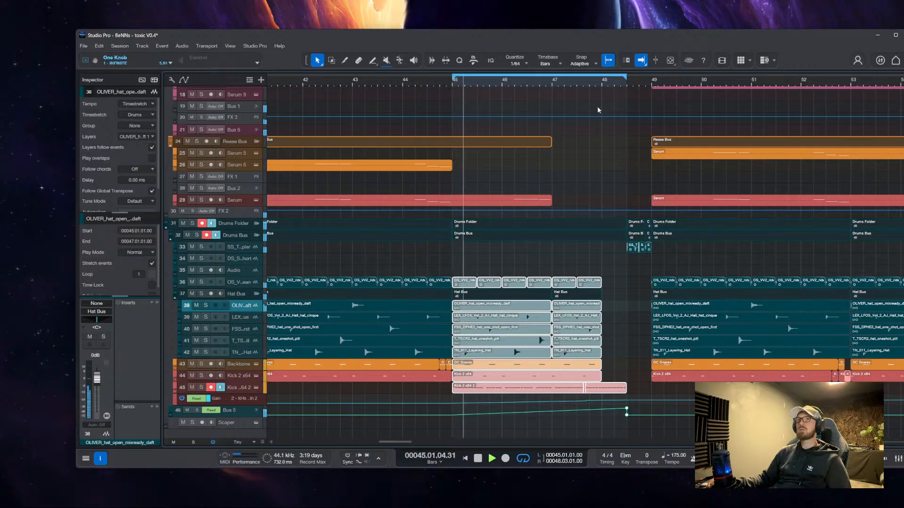
pyautogui.moveTo(625, 77); pyautogui.dragTo(653, 77)
pyautogui.press('f')
pyautogui.scroll(-1, 573, 281)
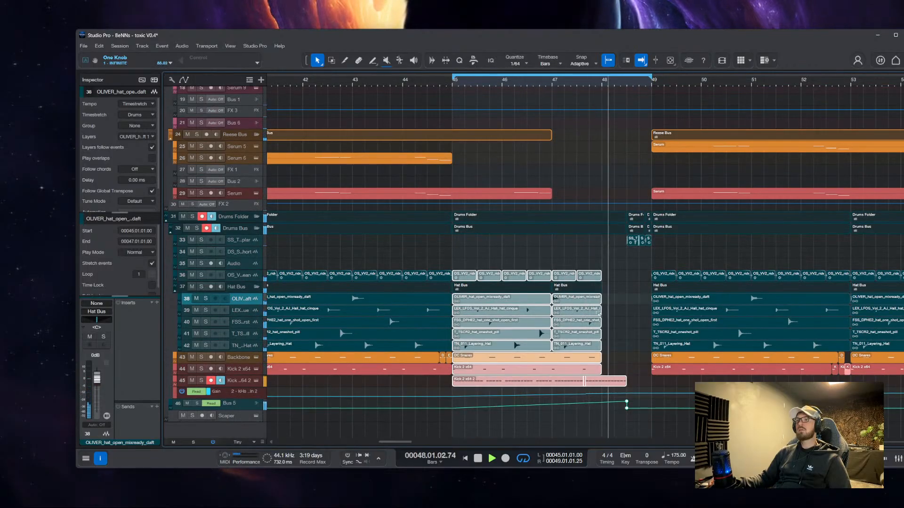
# Split the DC Snares and Kick 2 x64 clips at bar 47 and duplicate the bar 47 drum clips into bar 48
pyautogui.press('z')
pyautogui.press('3')
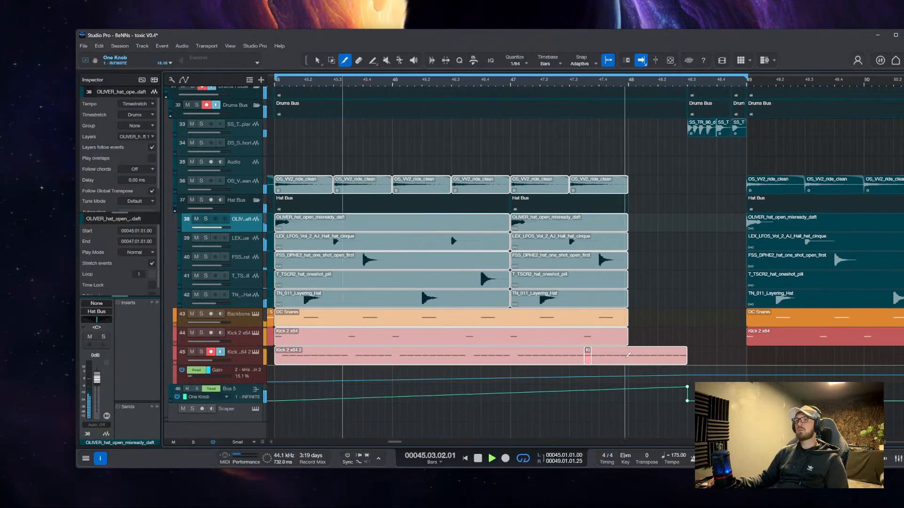
pyautogui.moveTo(660, 185); pyautogui.dragTo(518, 335)
pyautogui.click(517, 234)
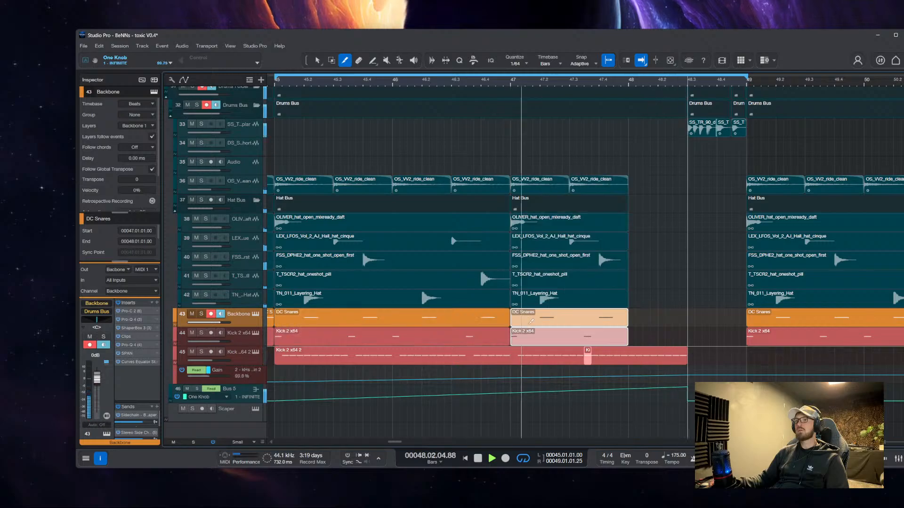
pyautogui.press('1')
pyautogui.press('d')
# Delete the duplicated ride, hat, snare and kick material between 48.3 and bar 49
pyautogui.press('2')
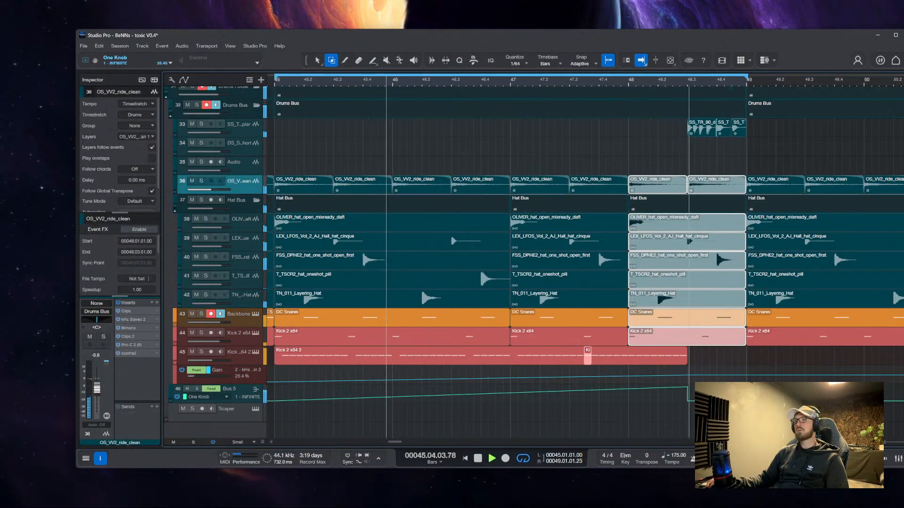
pyautogui.moveTo(711, 178); pyautogui.dragTo(693, 284)
pyautogui.moveTo(692, 340); pyautogui.dragTo(747, 193)
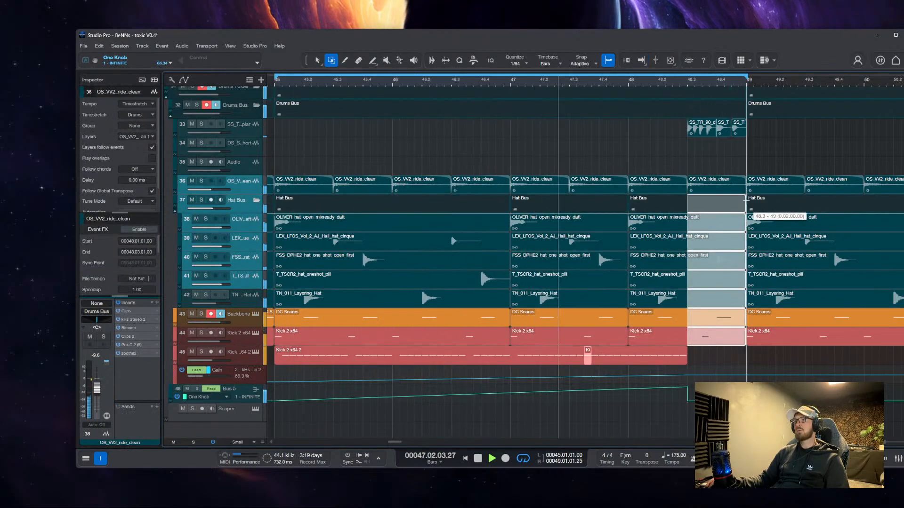
pyautogui.press('Delete')
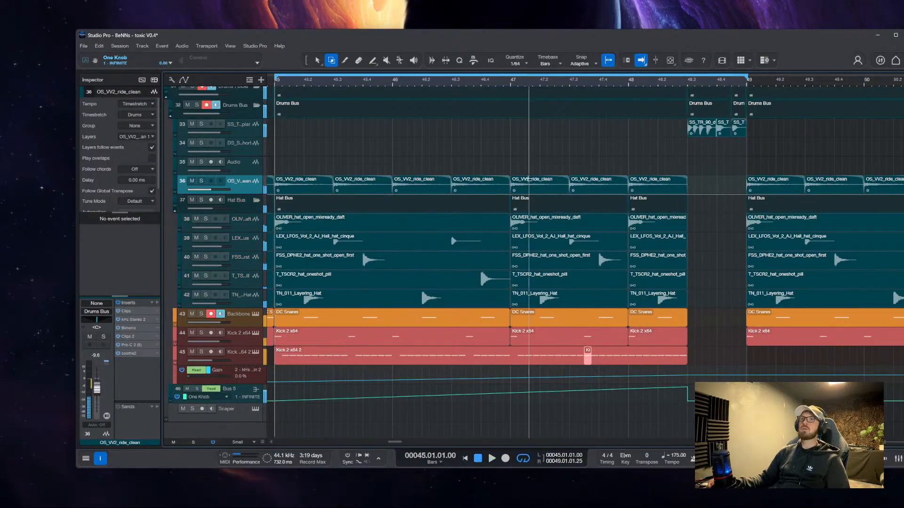
pyautogui.press('space')
# Save the session, agreeing to convert the file from the older program version
pyautogui.hotkey('ctrl', 's')
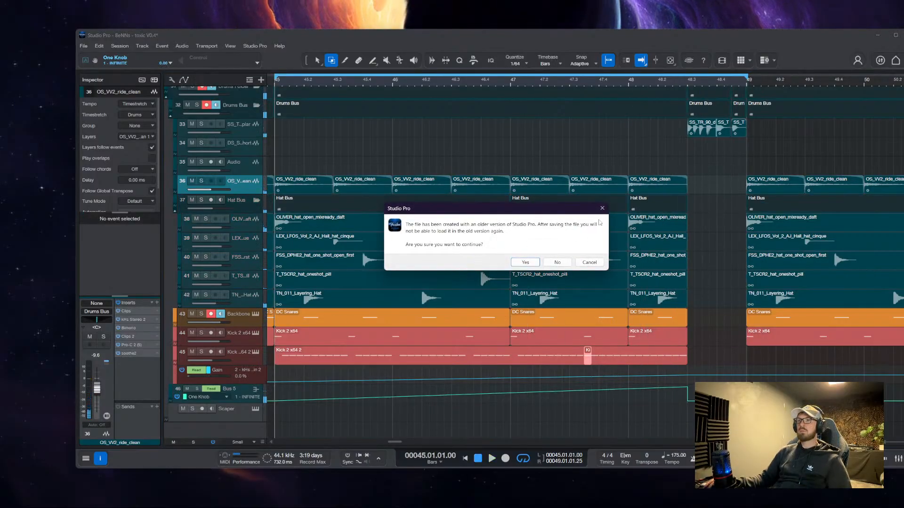
pyautogui.click(603, 208)
pyautogui.press('1')
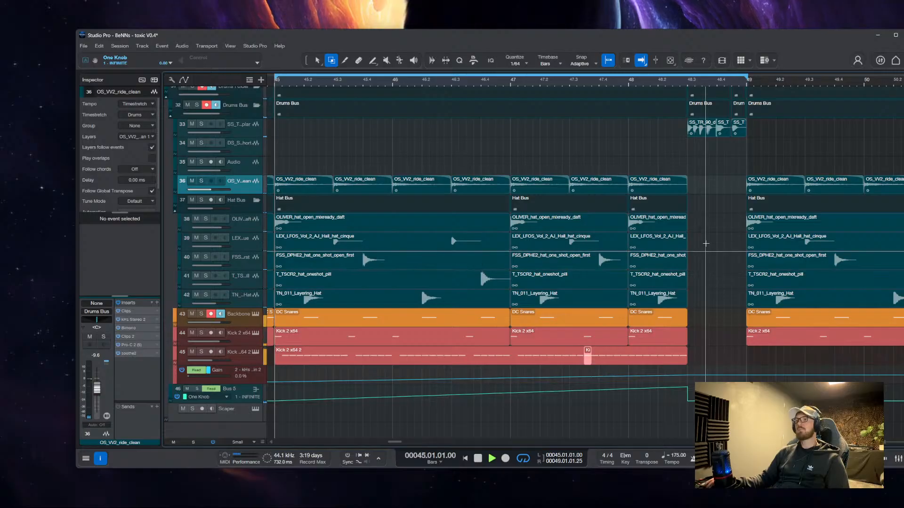
pyautogui.click(705, 241)
pyautogui.hotkey('ctrl', 's')
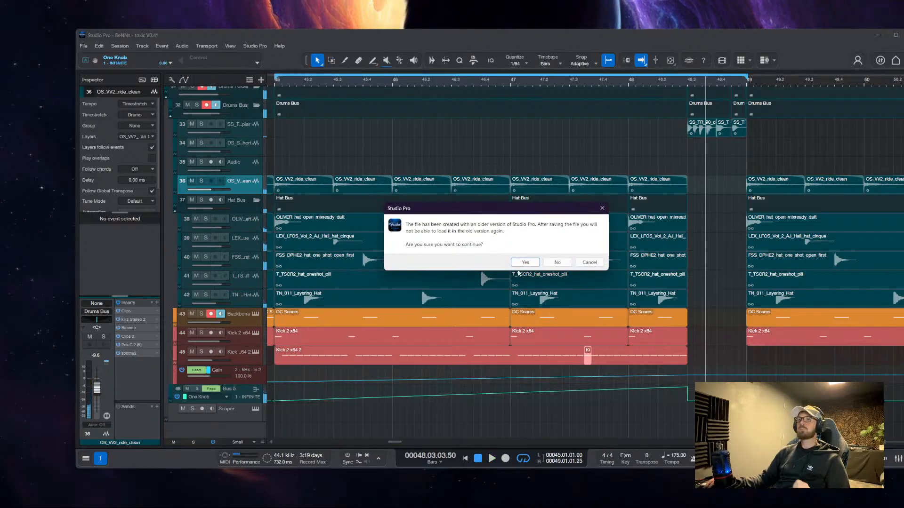
pyautogui.click(525, 264)
pyautogui.click(510, 334)
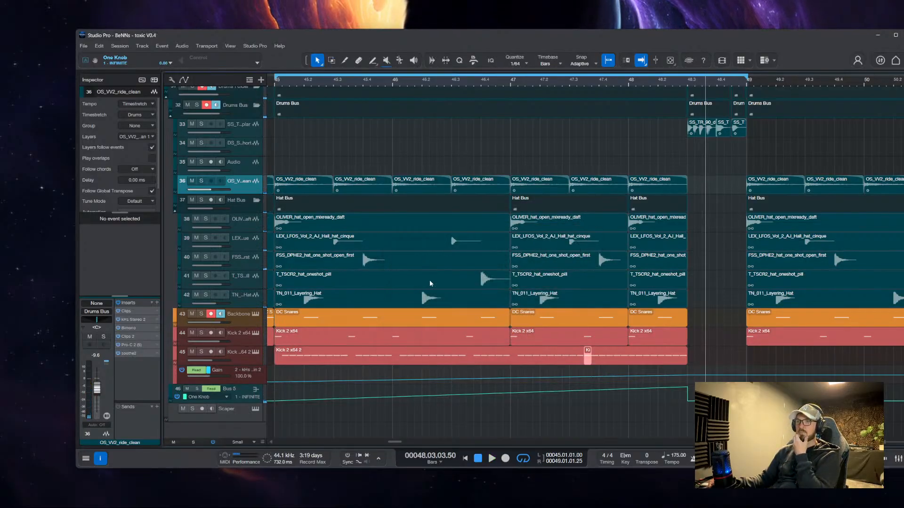
pyautogui.press('w')
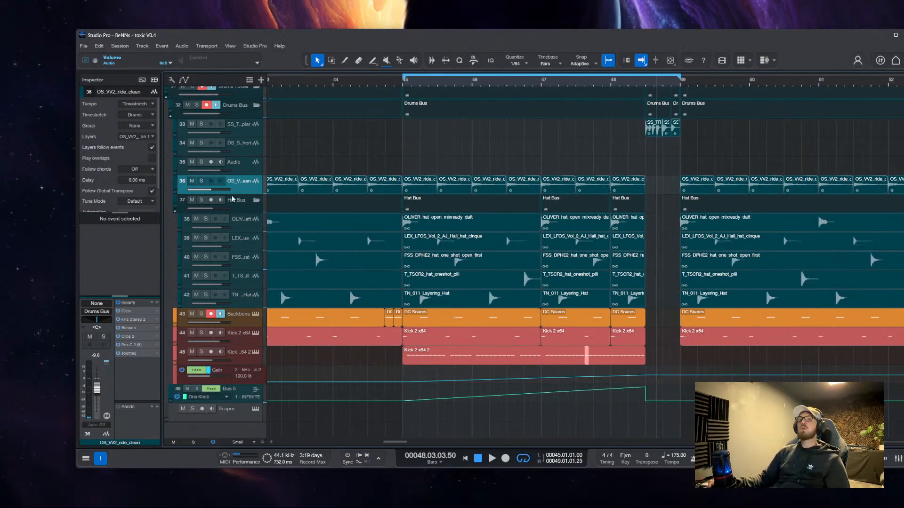
# Open the INFINITE plug-in on Bus 5, switch it to the complex view and move its window clear of the arrangement
pyautogui.click(233, 199)
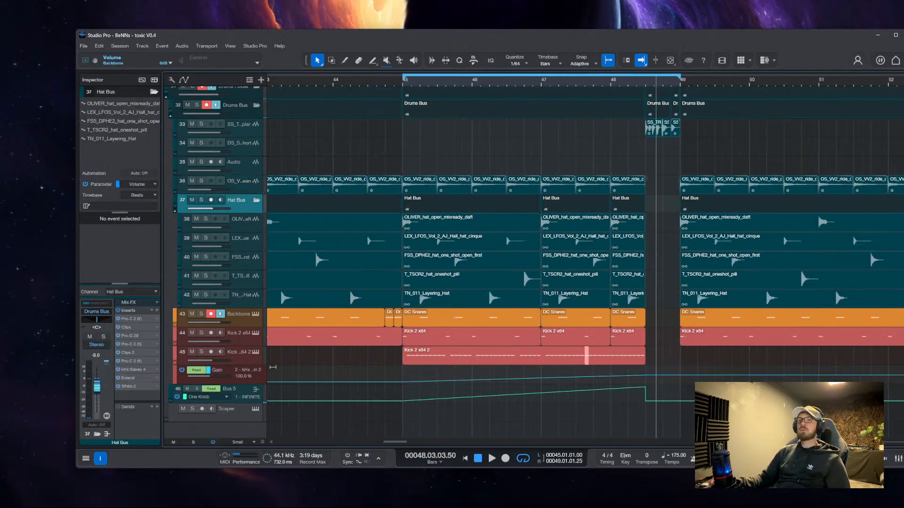
pyautogui.click(245, 393)
pyautogui.press('F11')
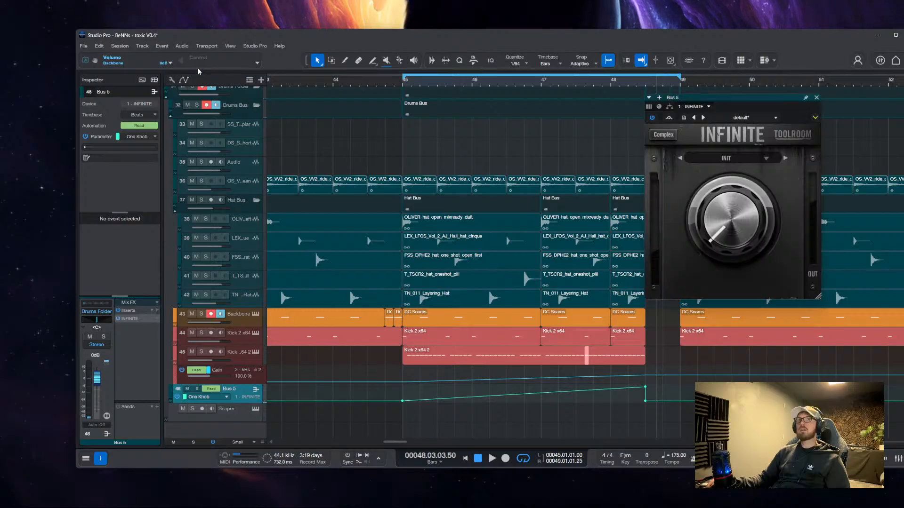
pyautogui.click(733, 160)
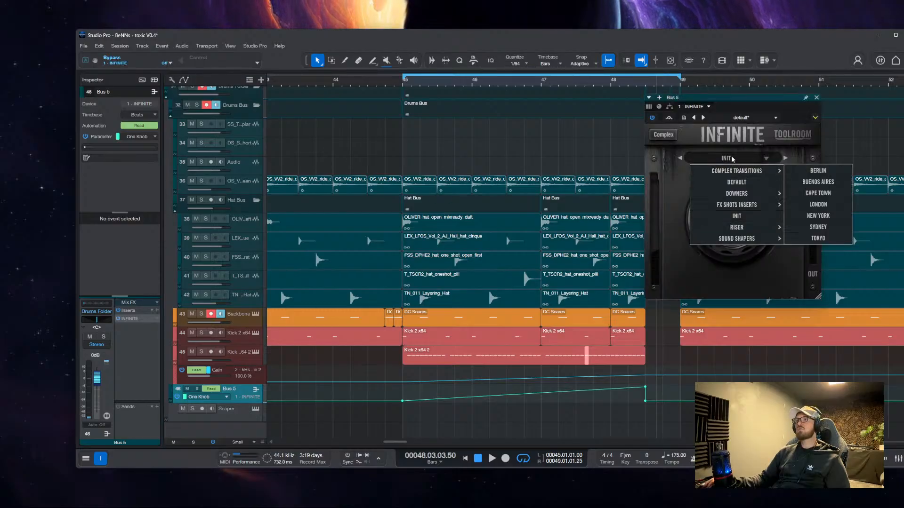
pyautogui.click(664, 135)
pyautogui.moveTo(745, 94); pyautogui.dragTo(118, 72)
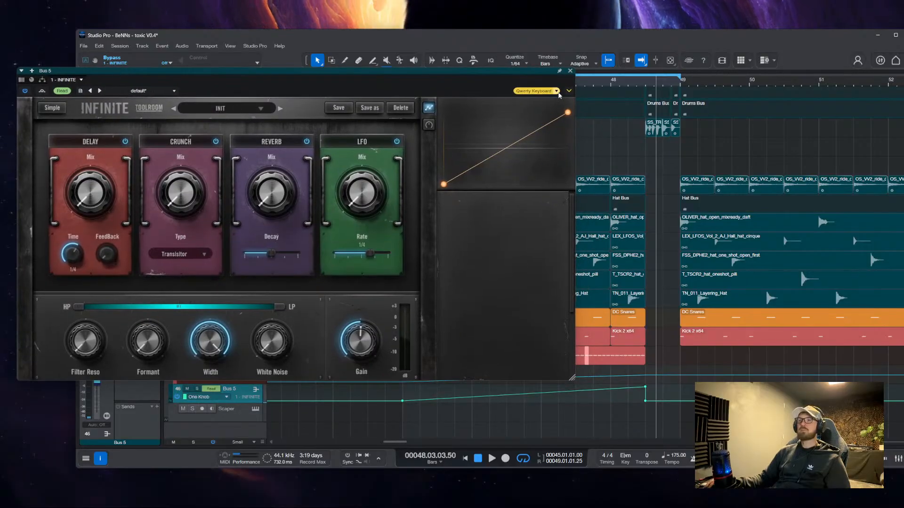
pyautogui.moveTo(494, 76); pyautogui.dragTo(411, 63)
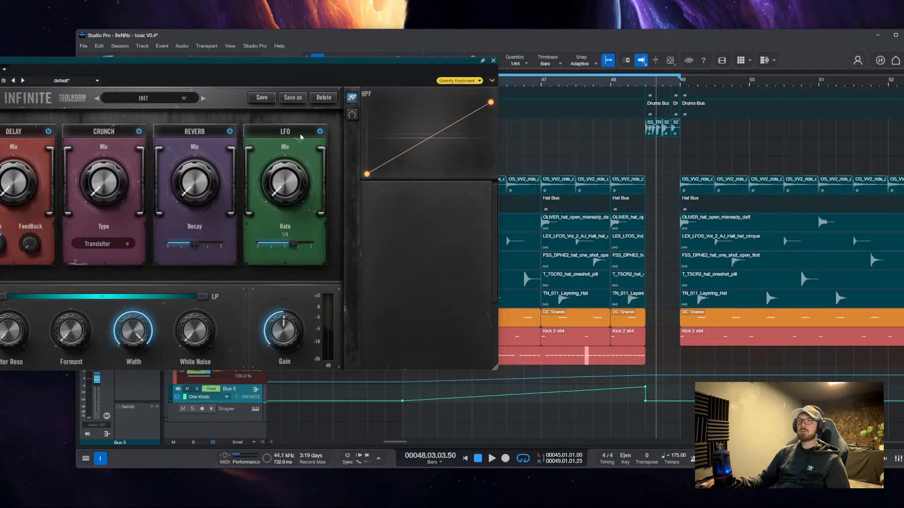
# Assign INFINITE's HPF to the one-knob control, lower its curve's end point to about half height and play the loop
pyautogui.click(352, 115)
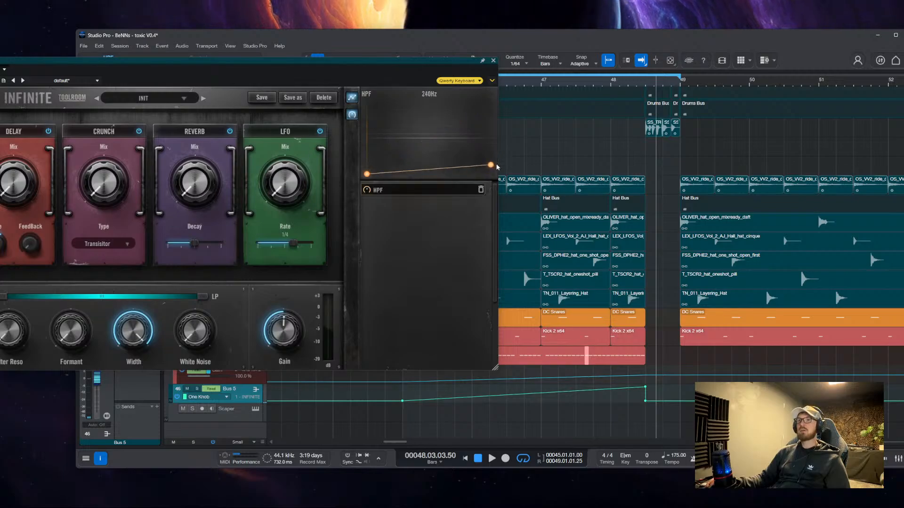
pyautogui.moveTo(496, 167); pyautogui.dragTo(500, 140)
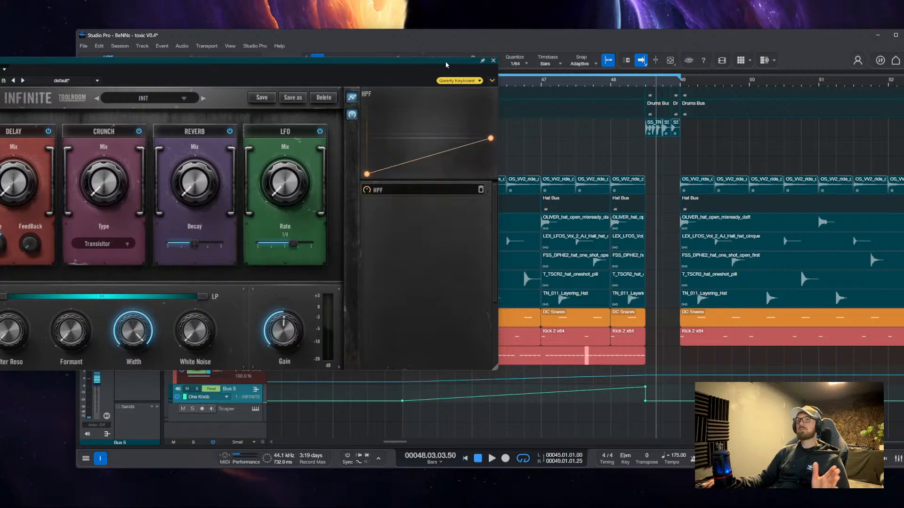
pyautogui.moveTo(445, 61); pyautogui.dragTo(312, 51)
pyautogui.press('space')
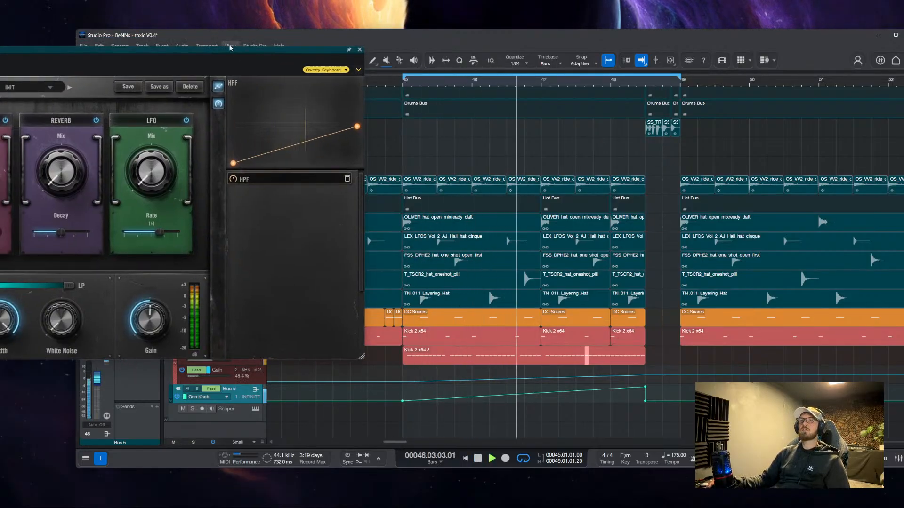
pyautogui.moveTo(230, 48); pyautogui.dragTo(346, 25)
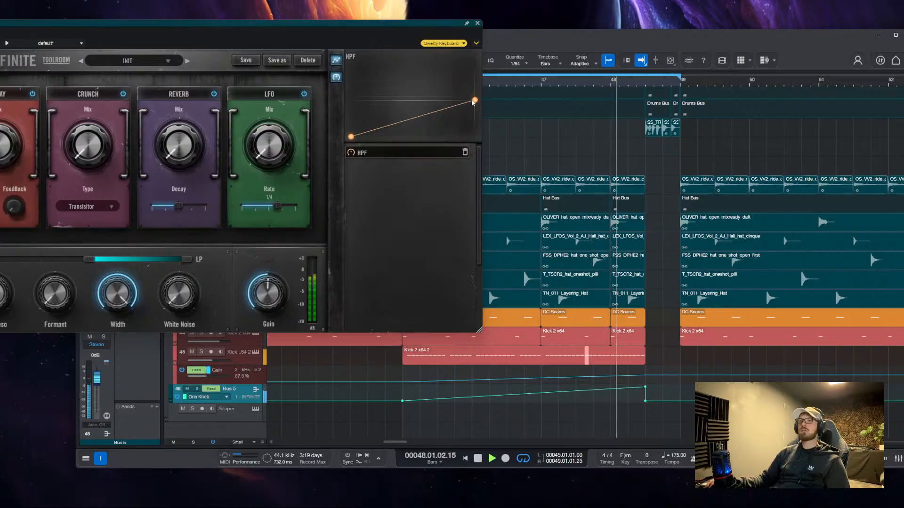
# Assign the Reverb Mix to INFINITE's one-knob control with a curve rising to 51, stop playback and close the plug-in
pyautogui.click(195, 115)
pyautogui.click(336, 77)
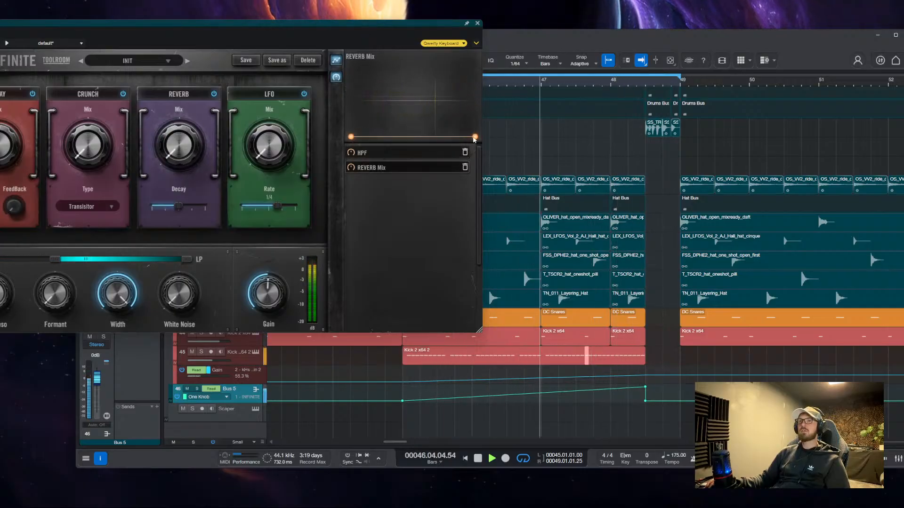
pyautogui.moveTo(476, 136); pyautogui.dragTo(481, 101)
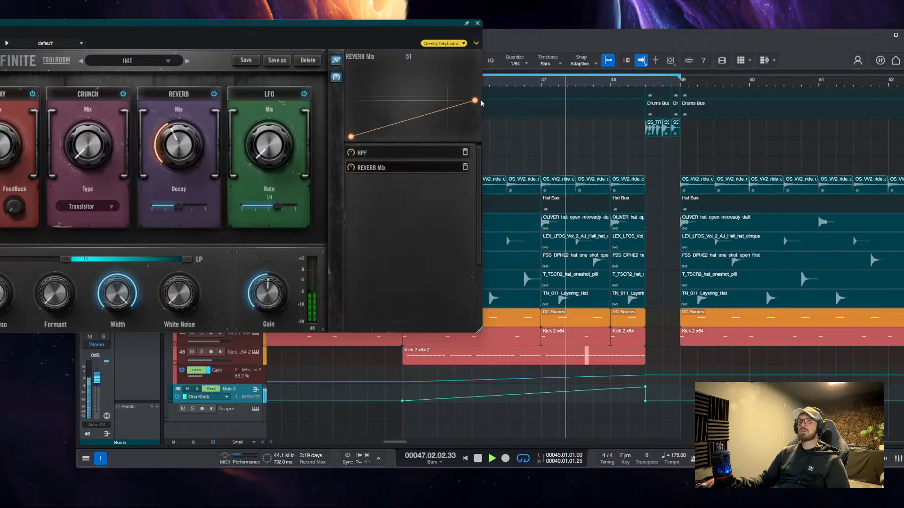
pyautogui.press('space')
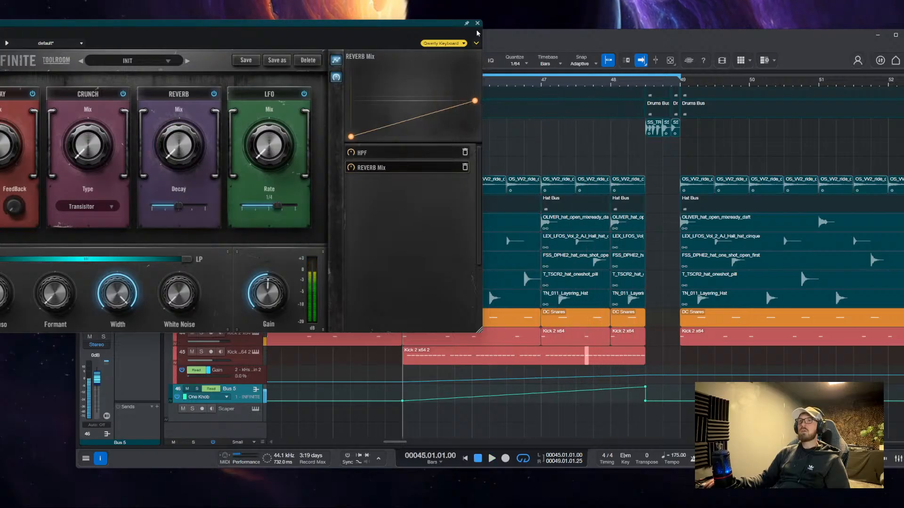
pyautogui.click(477, 22)
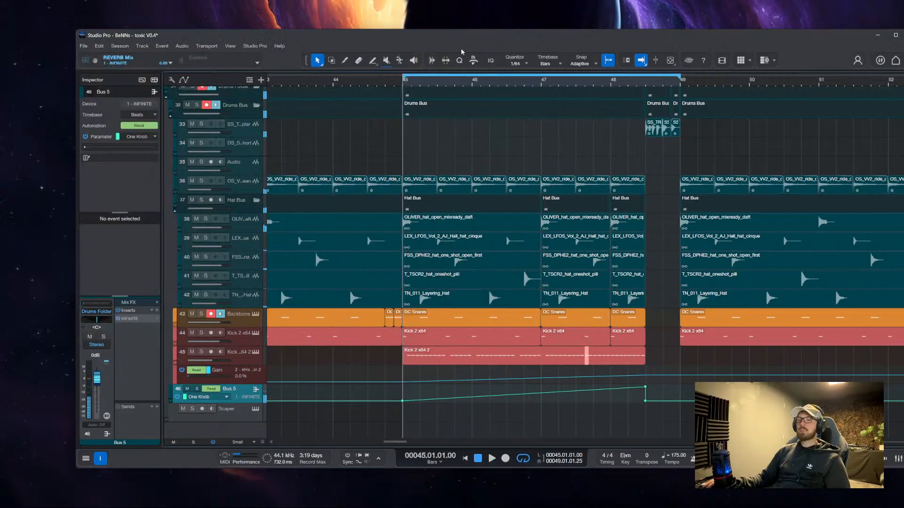
# Select the Kick 2 x64 2 track and reduce the track heights to show more of the arrangement
pyautogui.click(231, 359)
pyautogui.hotkey('shift', 'w')
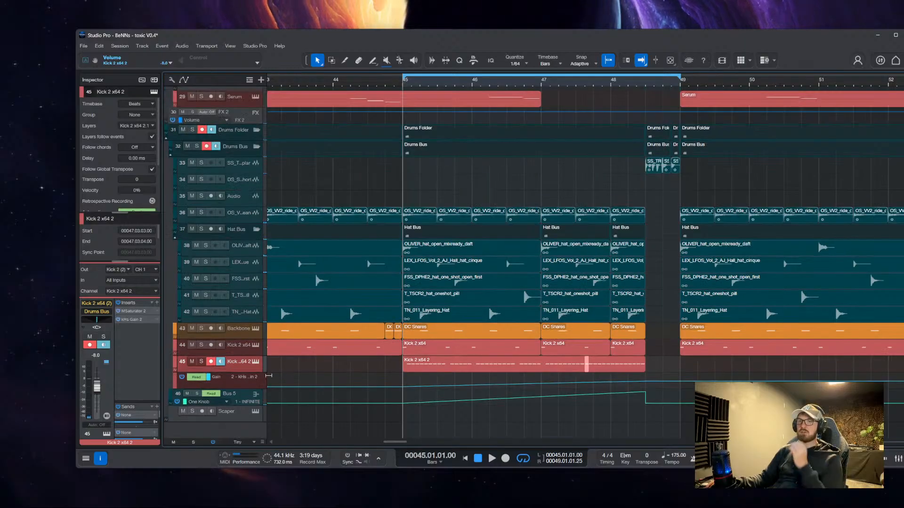
# Move the Kick 2 x64 2 track into the Drums Folder above the Drums Bus and enlarge the track heights
pyautogui.moveTo(247, 367); pyautogui.dragTo(251, 141)
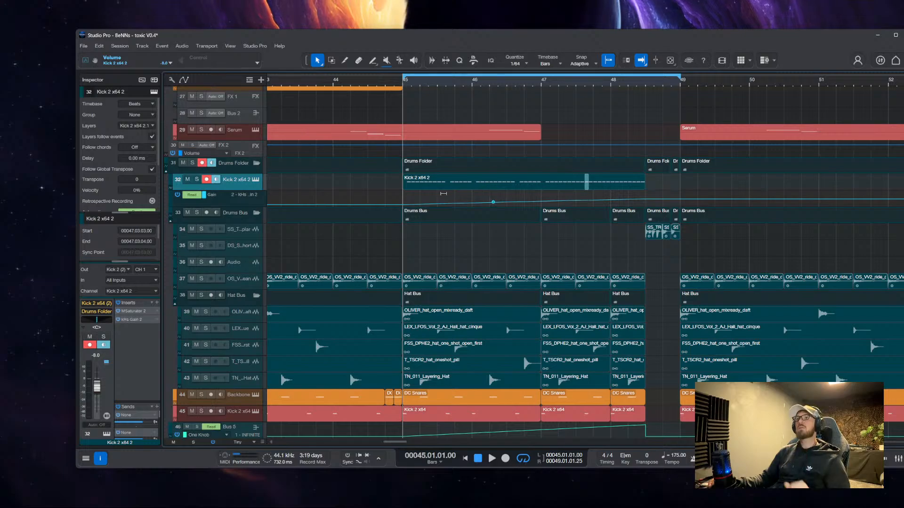
pyautogui.click(483, 188)
pyautogui.hotkey('shift', 'e')
pyautogui.hotkey('shift', 'e')
pyautogui.press('3')
pyautogui.click(543, 185)
pyautogui.press('1')
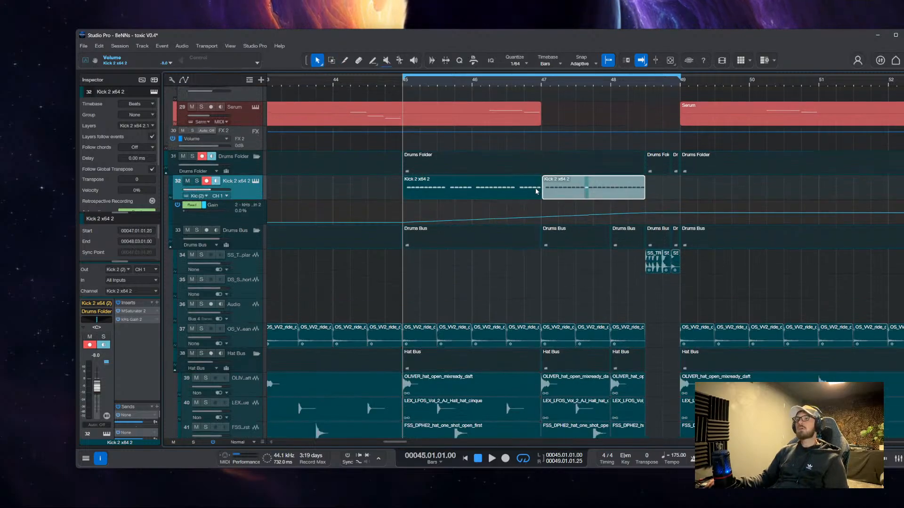
pyautogui.hotkey('ctrl', 'z')
# Hide the automation lanes and play the looped section from bar 45
pyautogui.press('a')
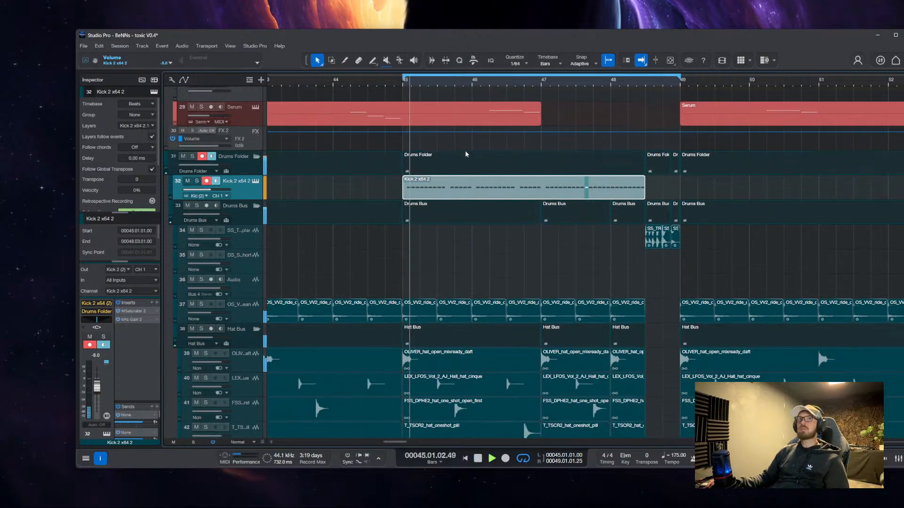
pyautogui.press('space')
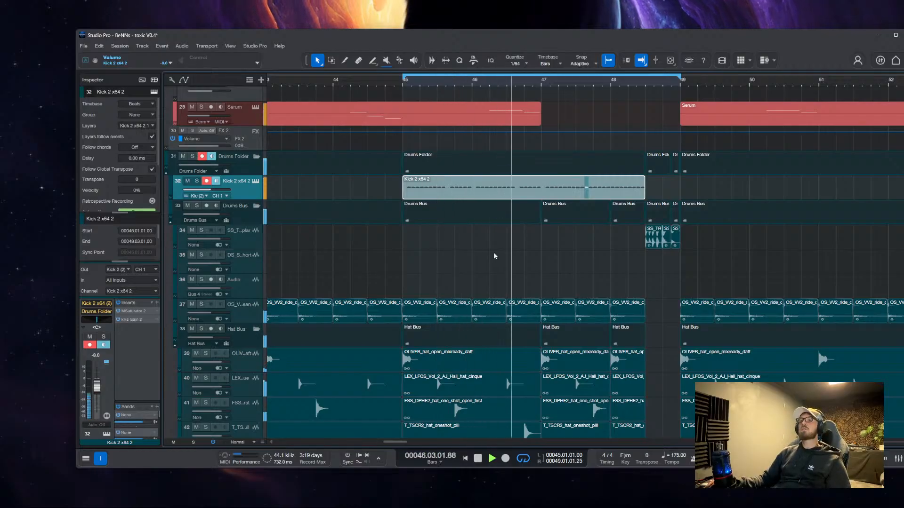
pyautogui.scroll(-5, 495, 254)
pyautogui.scroll(4, 503, 257)
# Split the long Kick 2 x64 2 event just after bar 47 and delete everything except the short event at 47.3.3
pyautogui.press('3')
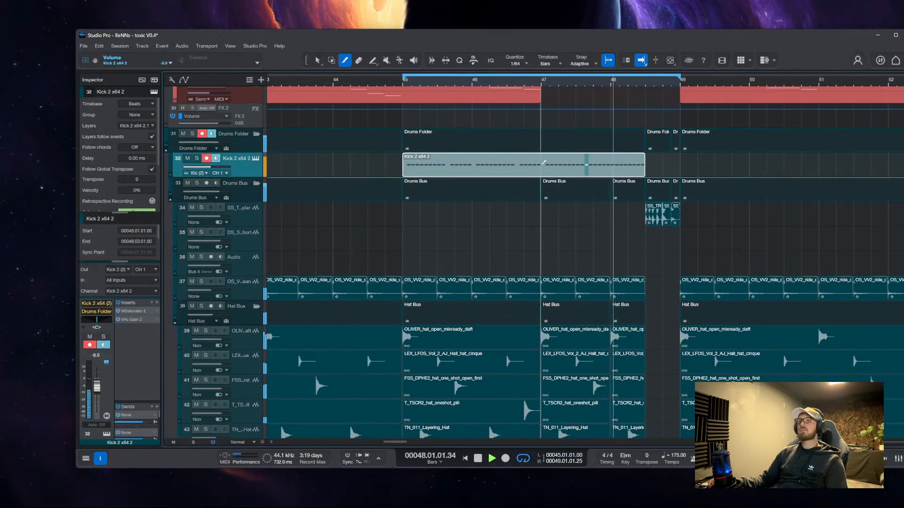
pyautogui.scroll(5, 548, 165)
pyautogui.click(549, 164)
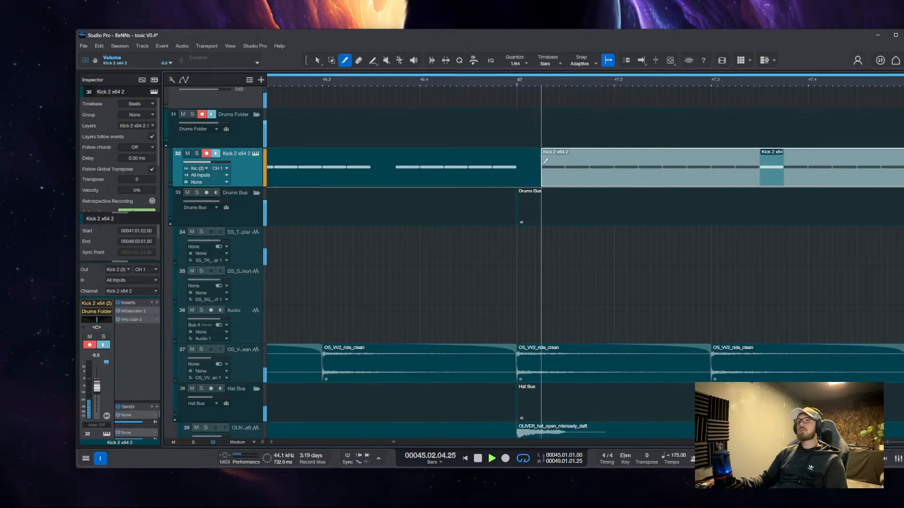
pyautogui.press('1')
pyautogui.press('Delete')
pyautogui.scroll(-5, 558, 175)
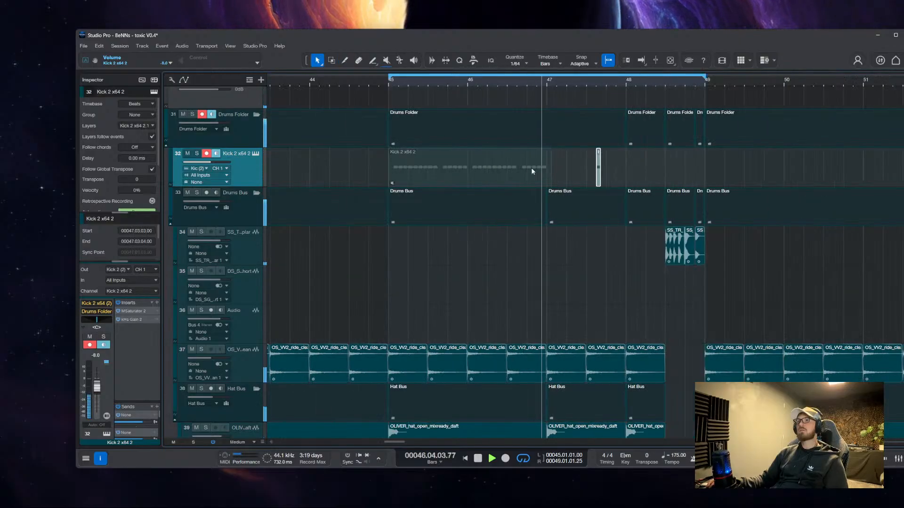
pyautogui.press('space')
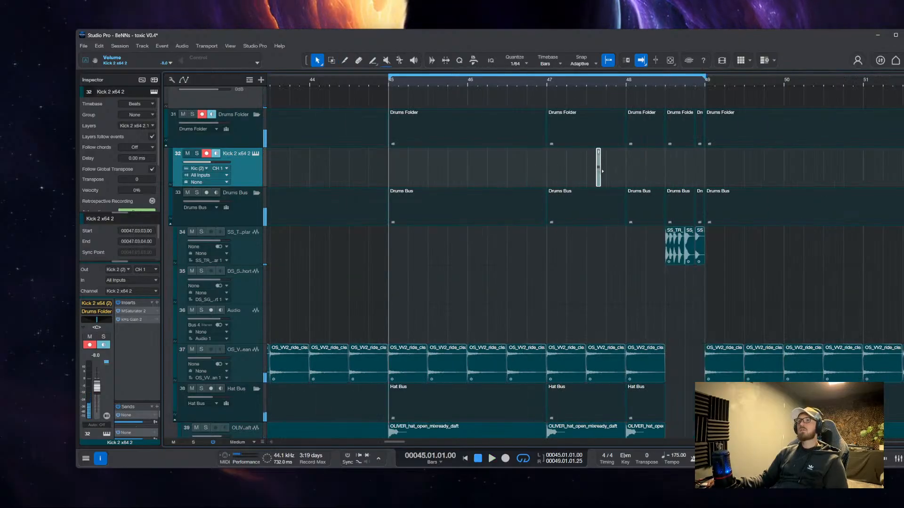
# Move the remaining short kick event to the start of bar 45 and trim it to its single note
pyautogui.moveTo(601, 171); pyautogui.dragTo(403, 166)
pyautogui.scroll(5, 390, 167)
pyautogui.press('3')
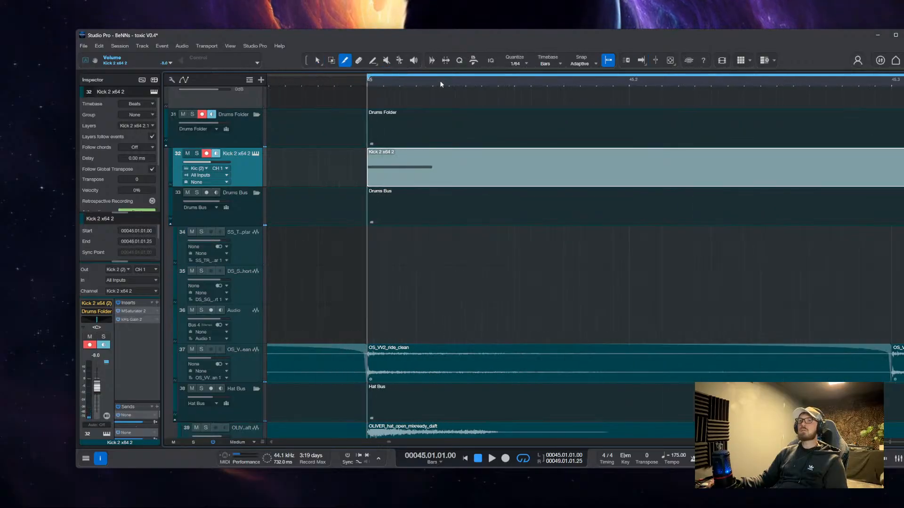
pyautogui.click(434, 164)
pyautogui.press('1')
pyautogui.press('Delete')
# Duplicate the one-note kick event repeatedly to fill the track from bar 45 up to 48.3
pyautogui.scroll(-5, 465, 170)
pyautogui.press('d')
pyautogui.press('d')
pyautogui.press('d')
pyautogui.press('d')
pyautogui.press('d')
pyautogui.press('d')
pyautogui.press('d')
pyautogui.press('d')
pyautogui.press('d')
pyautogui.press('d')
pyautogui.press('d')
pyautogui.press('d')
pyautogui.press('d')
pyautogui.press('d')
pyautogui.press('d')
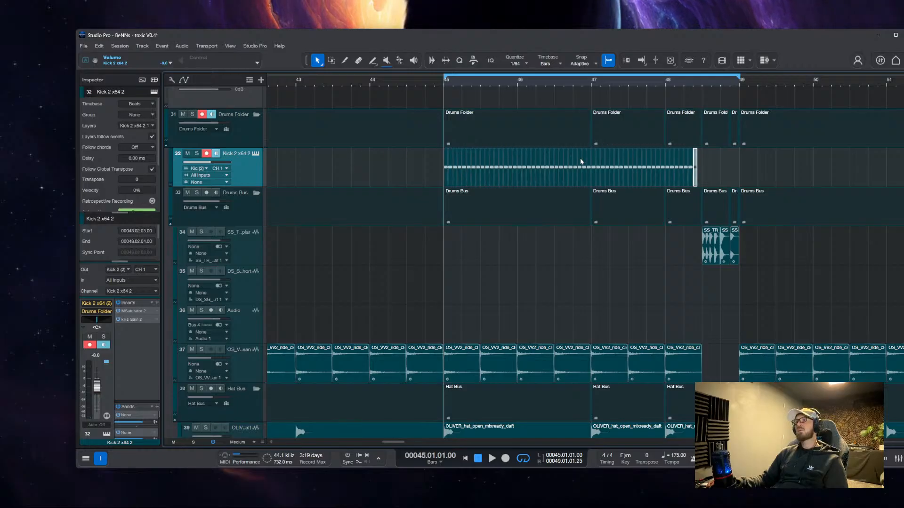
# Show the automation lanes and play the looped section to check the kick roll against its gain ramp and the drums
pyautogui.press('space')
pyautogui.scroll(4, 621, 191)
pyautogui.press('space')
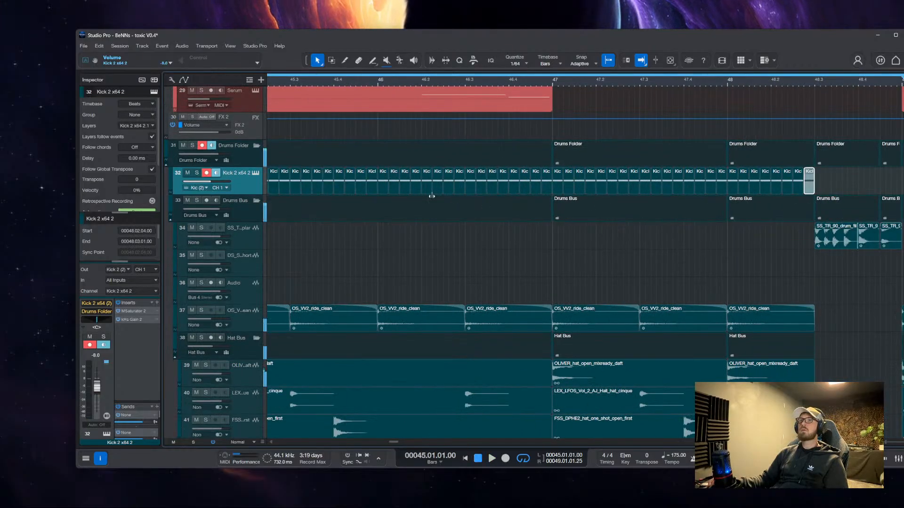
pyautogui.scroll(-2, 494, 193)
pyautogui.press('a')
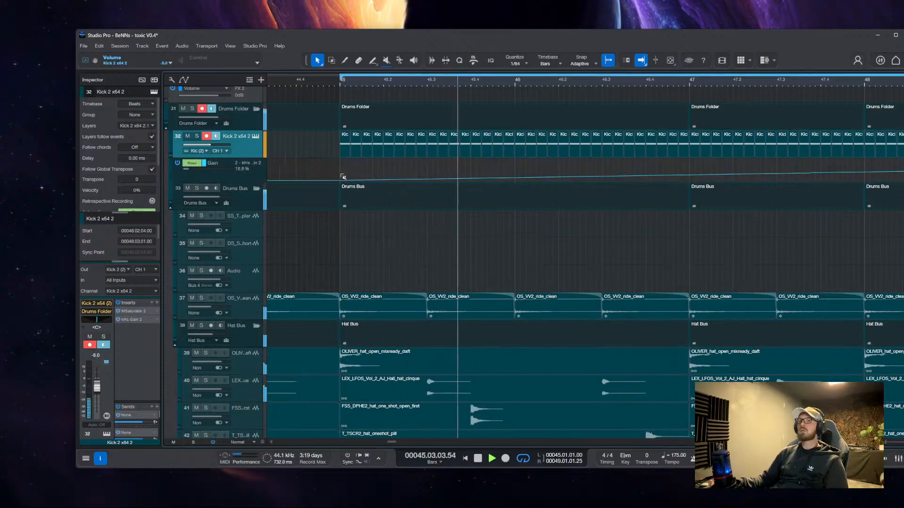
pyautogui.scroll(3, 343, 175)
pyautogui.scroll(-5, 407, 187)
pyautogui.scroll(-3, 416, 187)
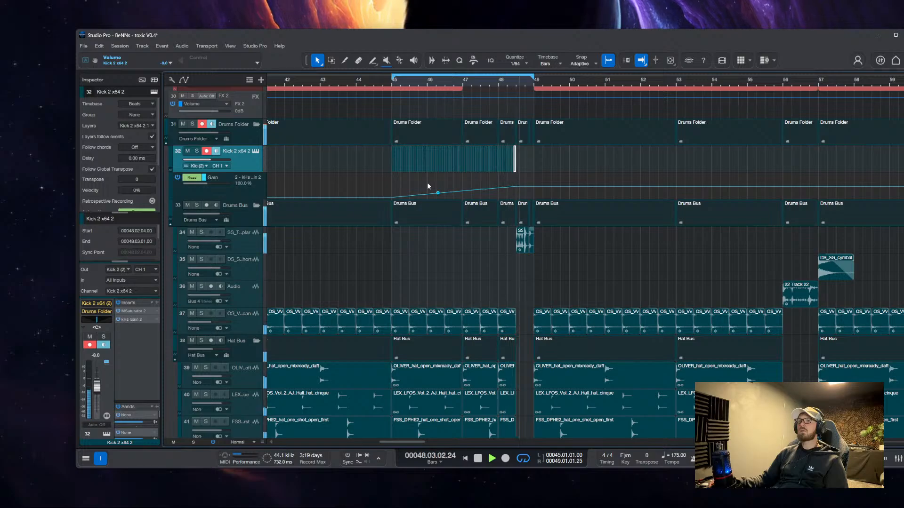
pyautogui.scroll(-3, 428, 184)
pyautogui.scroll(2, 399, 242)
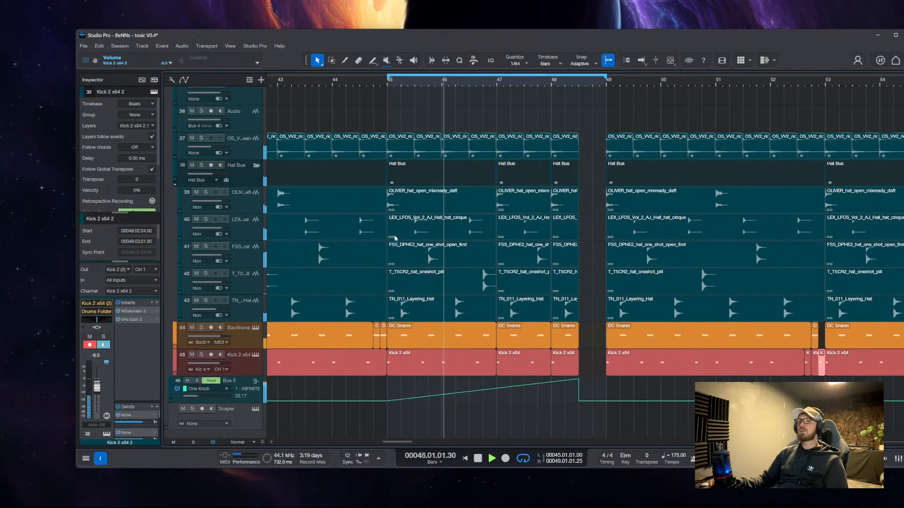
# Open the INFINITE insert on Bus 5, place its window fully in view and stop playback
pyautogui.scroll(-1, 393, 249)
pyautogui.click(255, 391)
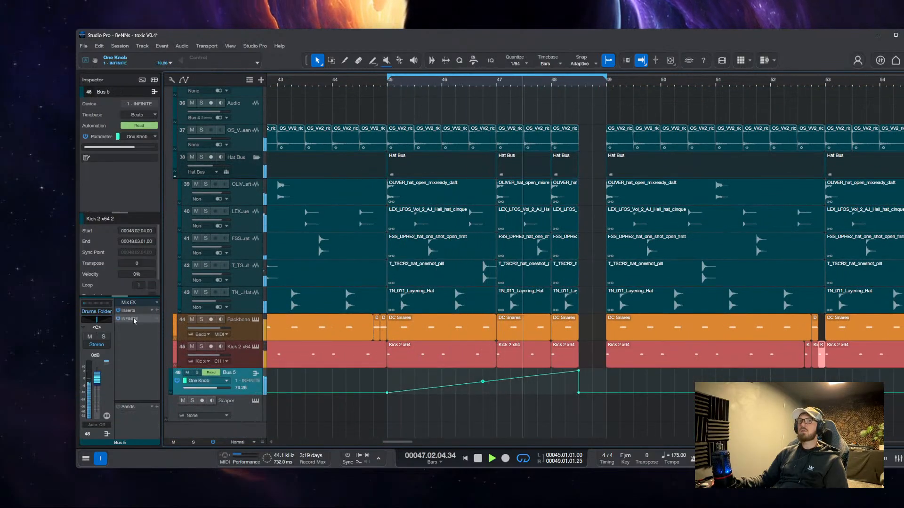
pyautogui.doubleClick(134, 320)
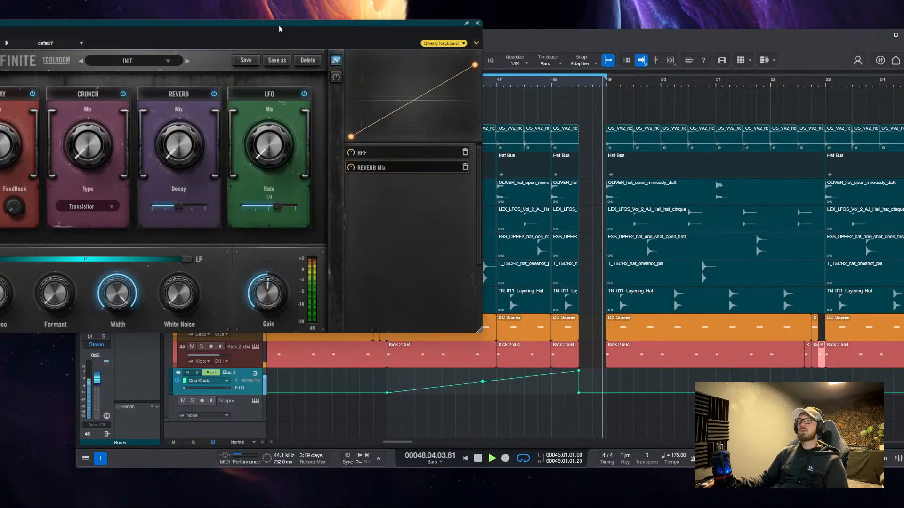
pyautogui.moveTo(278, 25); pyautogui.dragTo(436, 77)
pyautogui.press('space')
# Raise INFINITE's Crunch mix with the Transistor type, assign it to the One Knob macro and lower its curve's end point to 60
pyautogui.moveTo(250, 214); pyautogui.dragTo(249, 201)
pyautogui.click(243, 259)
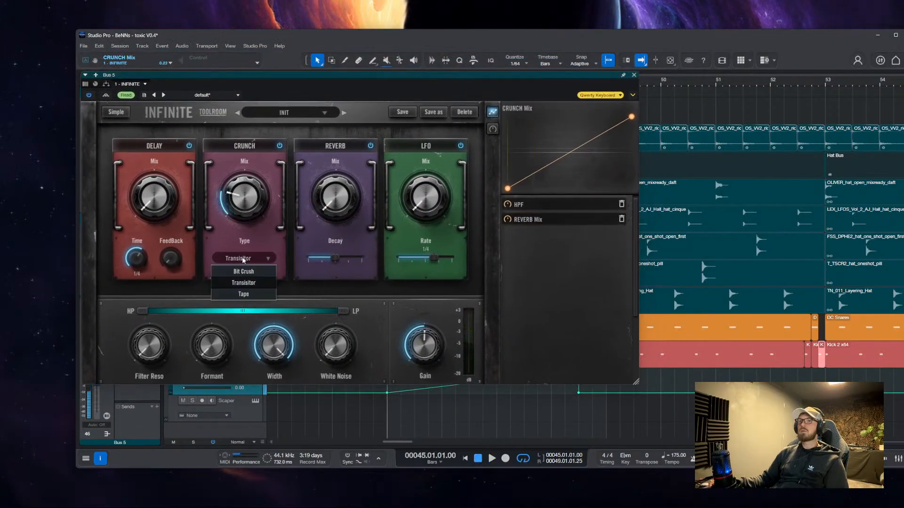
pyautogui.click(244, 283)
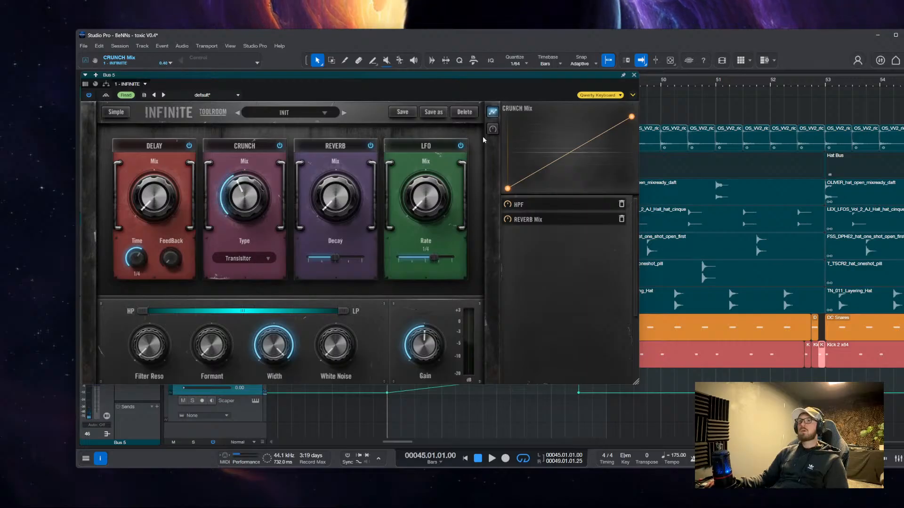
pyautogui.click(492, 129)
pyautogui.moveTo(509, 167); pyautogui.dragTo(500, 203)
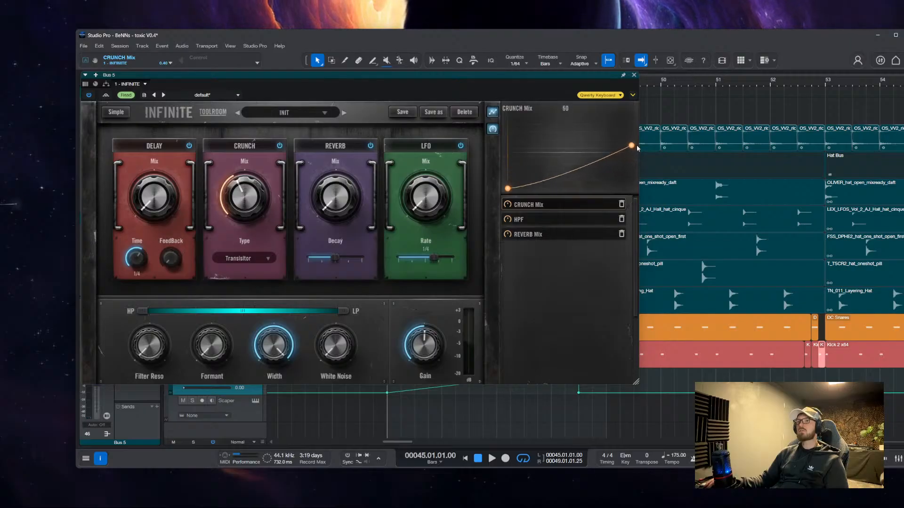
# Place the Crunch module after Reverb and lower the Crunch Mix curve's end point during playback of the section
pyautogui.moveTo(254, 145); pyautogui.dragTo(360, 149)
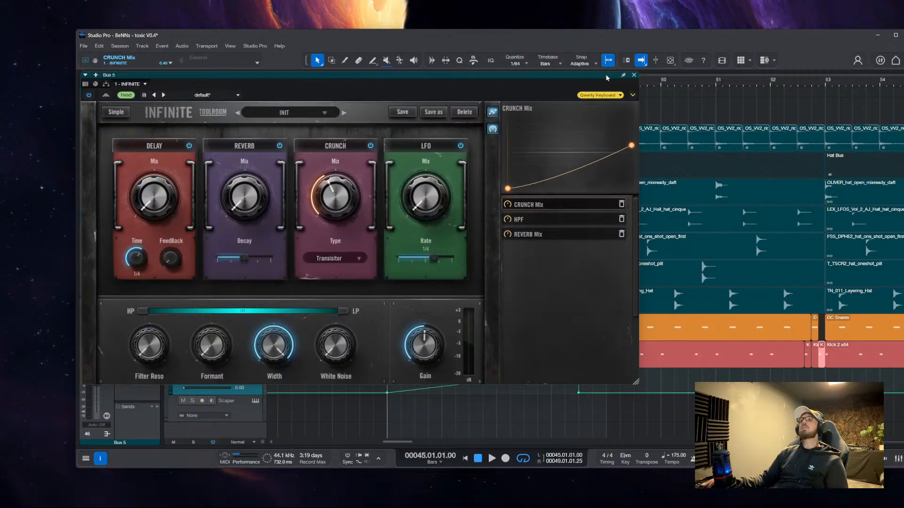
pyautogui.moveTo(623, 78); pyautogui.dragTo(322, 78)
pyautogui.press('space')
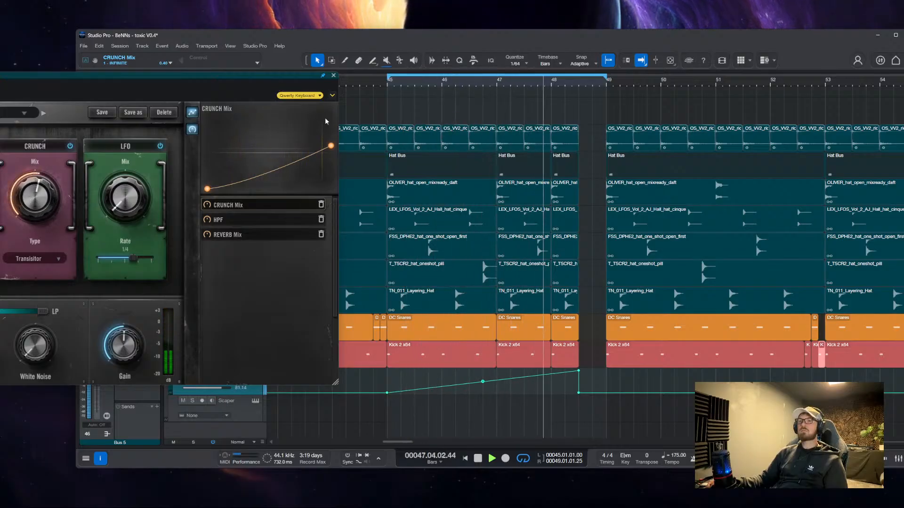
pyautogui.moveTo(331, 146); pyautogui.dragTo(333, 166)
# Assign White Noise to the One Knob macro with a straight rising curve that ends below maximum
pyautogui.click(239, 222)
pyautogui.moveTo(36, 346)
pyautogui.mouseDown()
pyautogui.moveTo(35, 330)
pyautogui.moveTo(36, 350)
pyautogui.mouseUp()
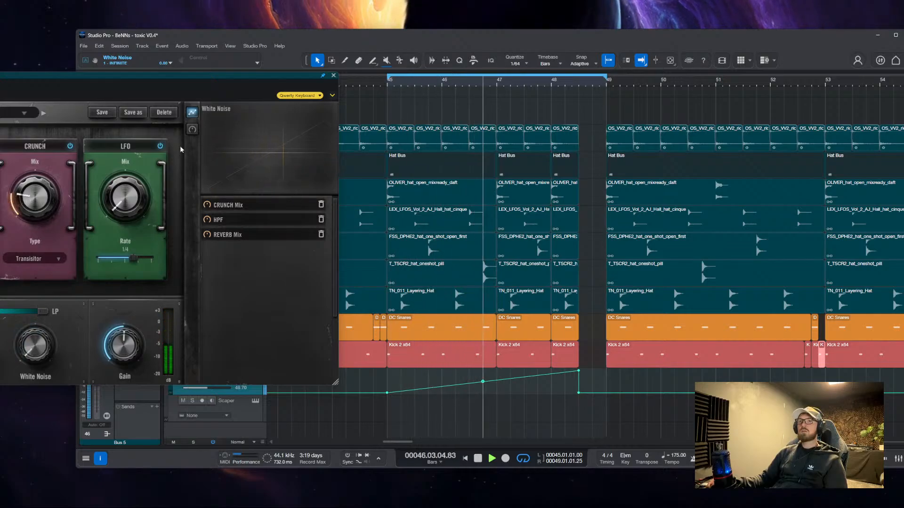
pyautogui.click(257, 145)
pyautogui.moveTo(331, 189); pyautogui.dragTo(339, 143)
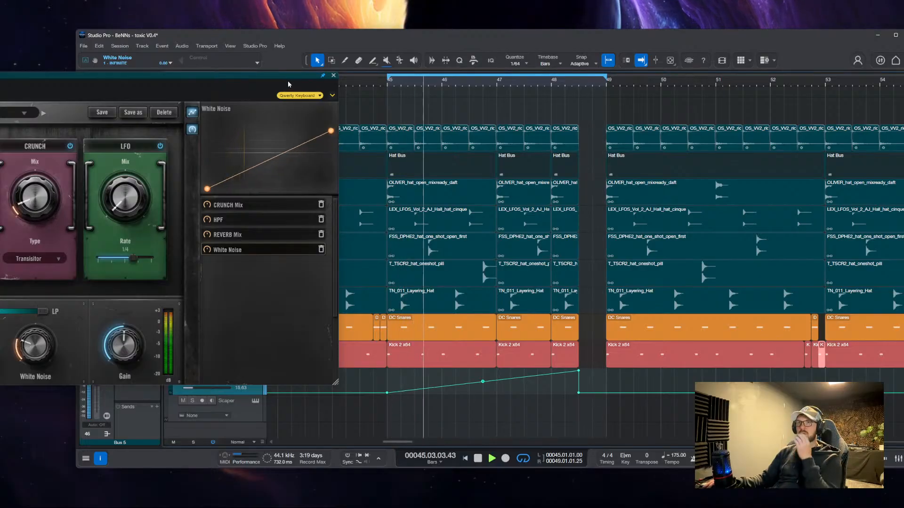
# Reshape the Crunch Mix curve into a straight ramp with a higher end point, close INFINITE and stop playback
pyautogui.moveTo(288, 85); pyautogui.dragTo(596, 122)
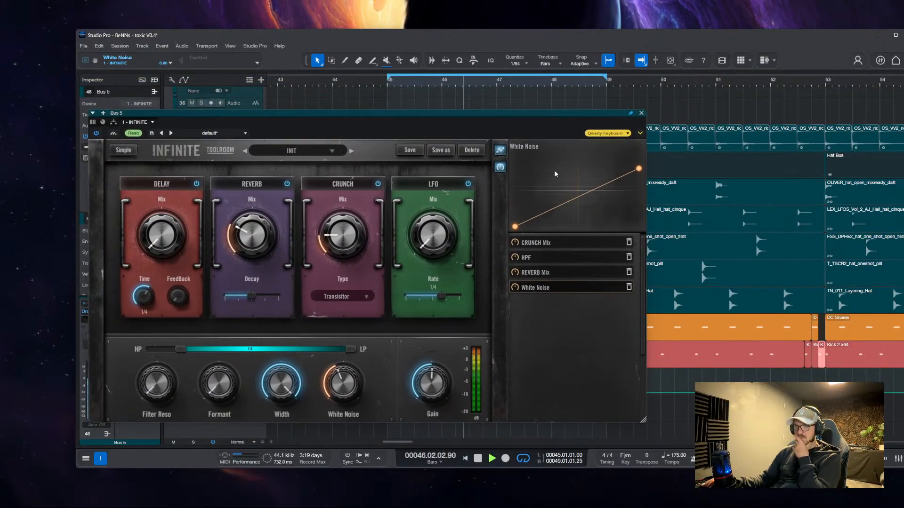
pyautogui.click(544, 257)
pyautogui.moveTo(639, 202); pyautogui.dragTo(640, 184)
pyautogui.click(552, 244)
pyautogui.moveTo(620, 192); pyautogui.dragTo(619, 189)
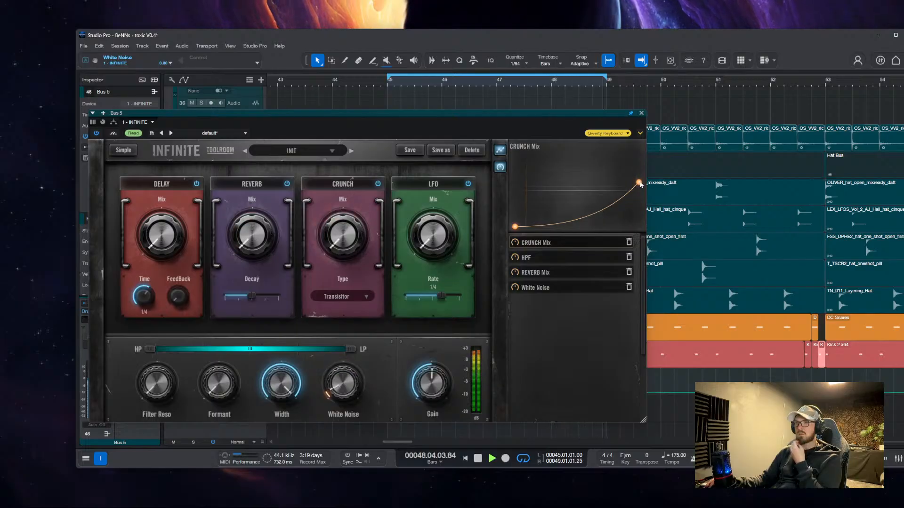
pyautogui.moveTo(575, 219); pyautogui.dragTo(577, 204)
pyautogui.moveTo(640, 182); pyautogui.dragTo(641, 177)
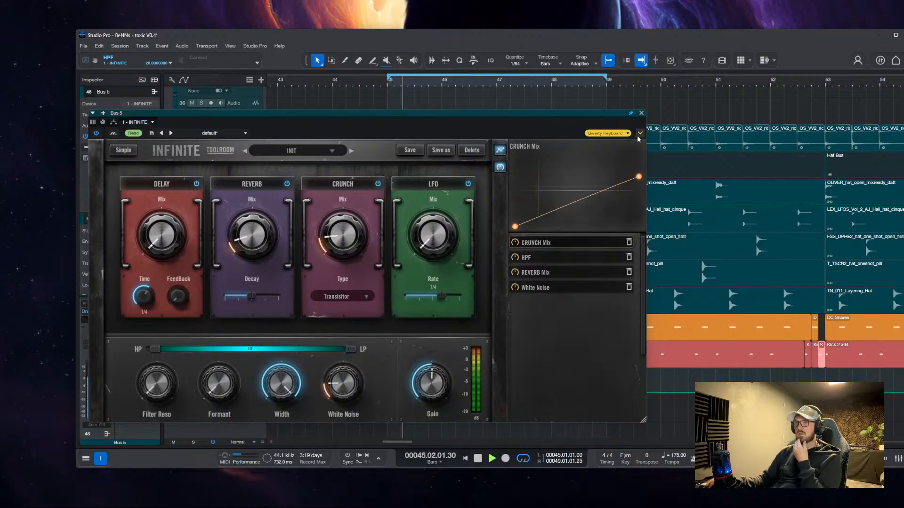
pyautogui.click(642, 113)
pyautogui.press('space')
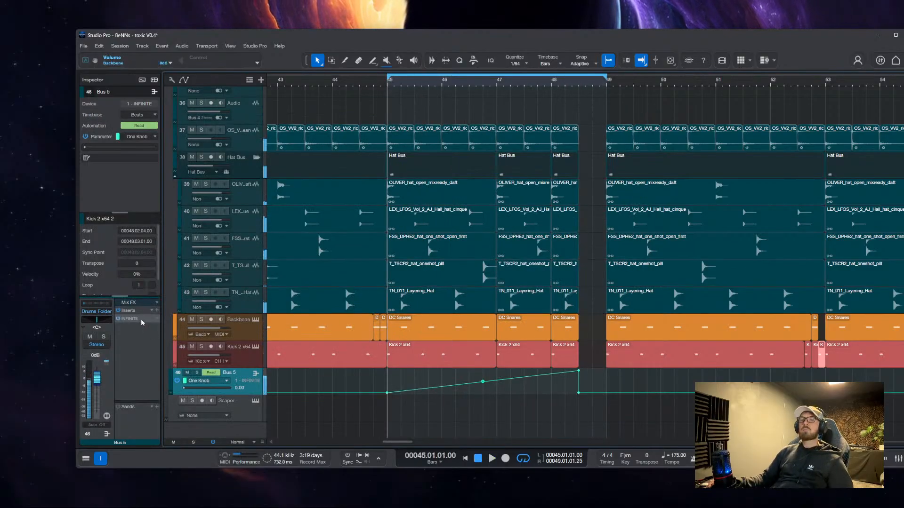
# Duplicate the INFINITE insert on Bus 5 and switch the copy to its Simple view
pyautogui.click(142, 322)
pyautogui.click(642, 114)
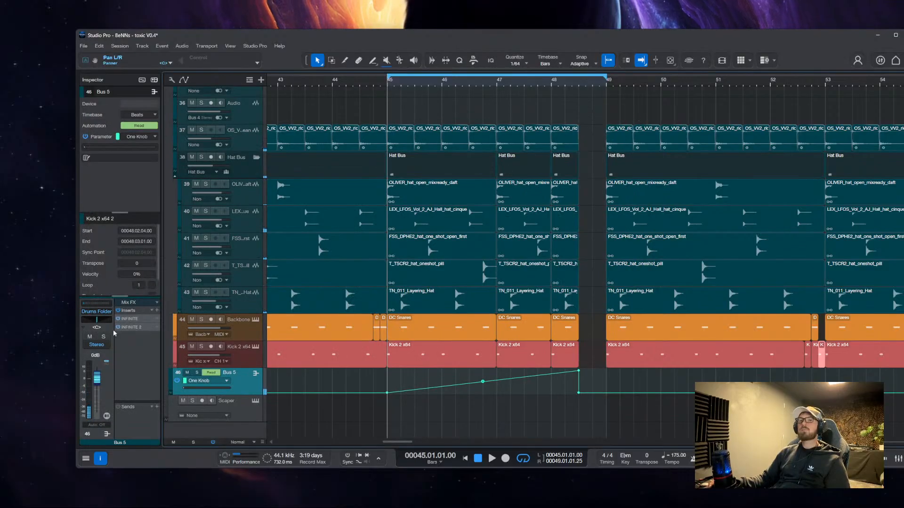
pyautogui.click(131, 329)
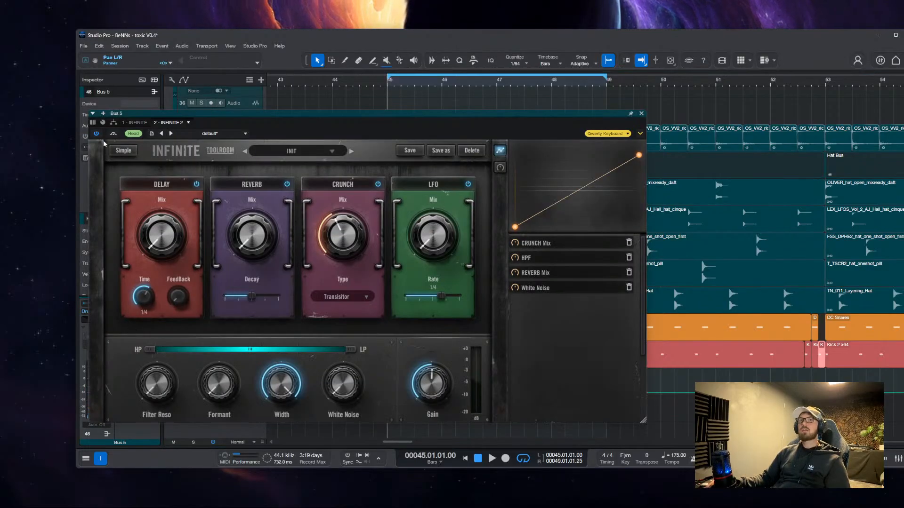
pyautogui.click(123, 150)
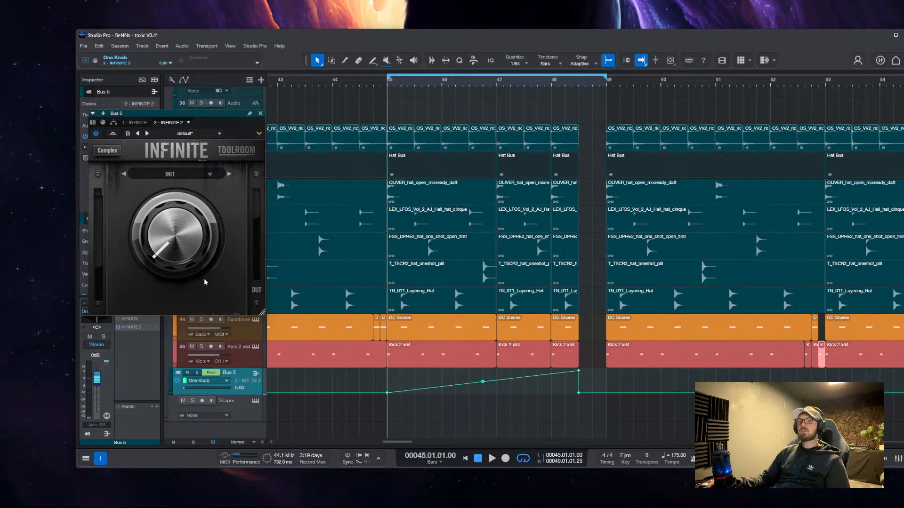
# Expand Bus 5's automation lanes and delete the One Knob automation ramp of the first INFINITE insert
pyautogui.press('a')
pyautogui.scroll(-2, 390, 395)
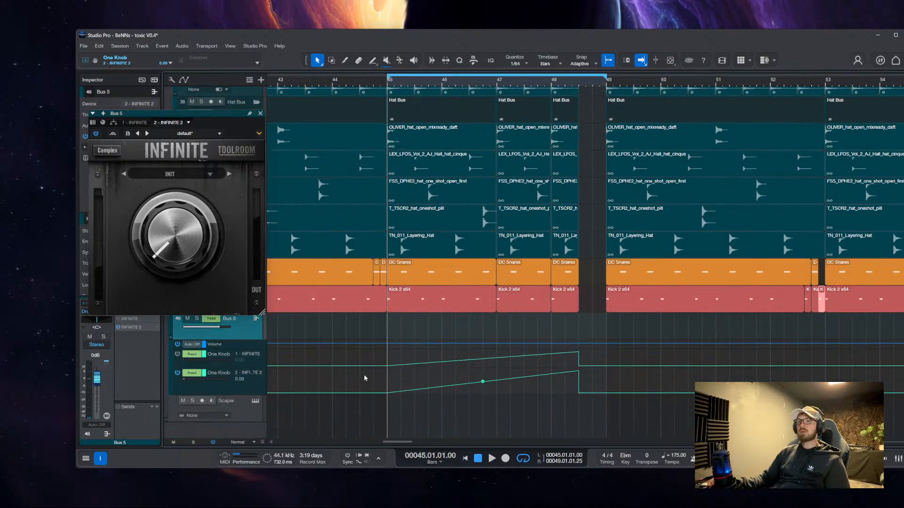
pyautogui.moveTo(604, 365); pyautogui.dragTo(306, 368)
pyautogui.press('Delete')
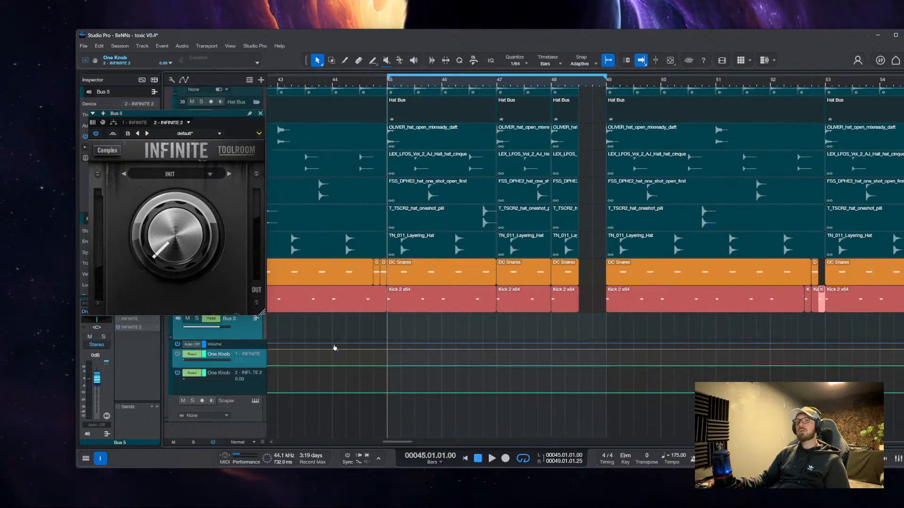
# Set the second INFINITE's One Knob automation to ramp up from bar 45 and drop back to zero at 48.3
pyautogui.click(390, 394)
pyautogui.moveTo(395, 395); pyautogui.dragTo(530, 421)
pyautogui.scroll(5, 588, 375)
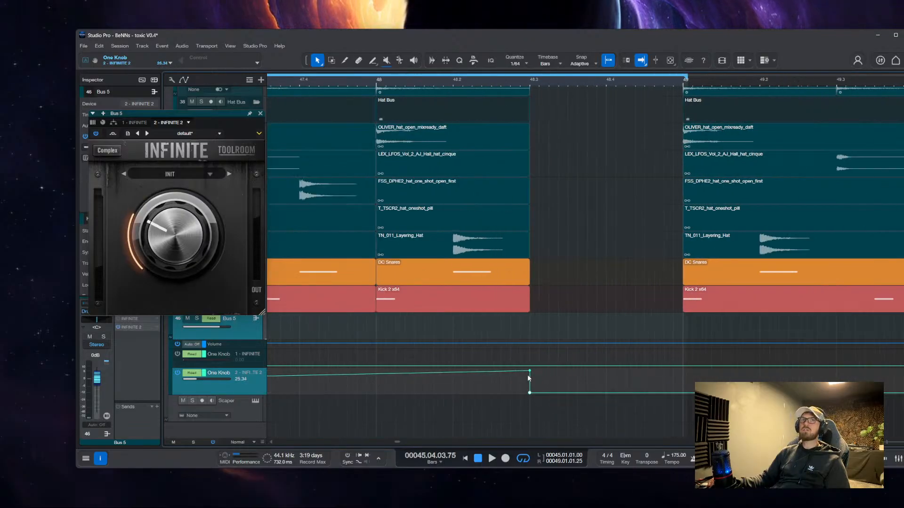
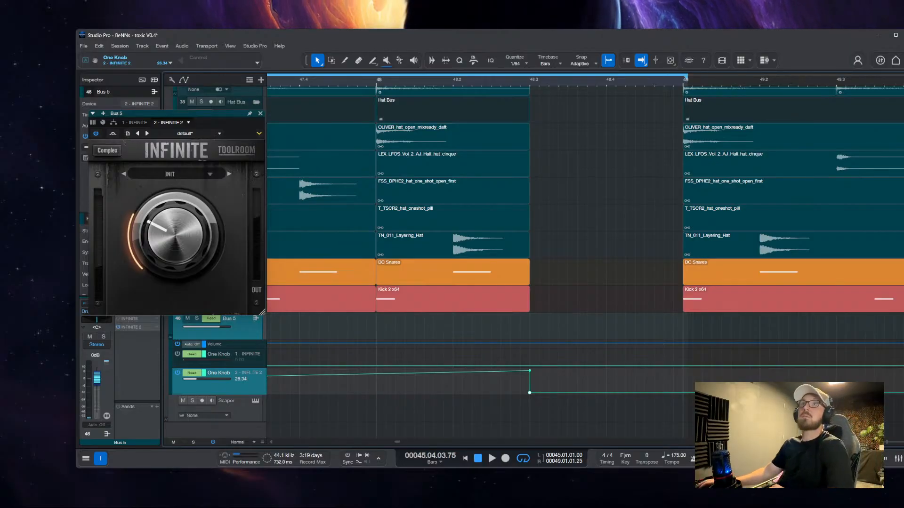
# Try the Buenos Aires preset in Bus 5's second INFINITE insert
pyautogui.click(180, 176)
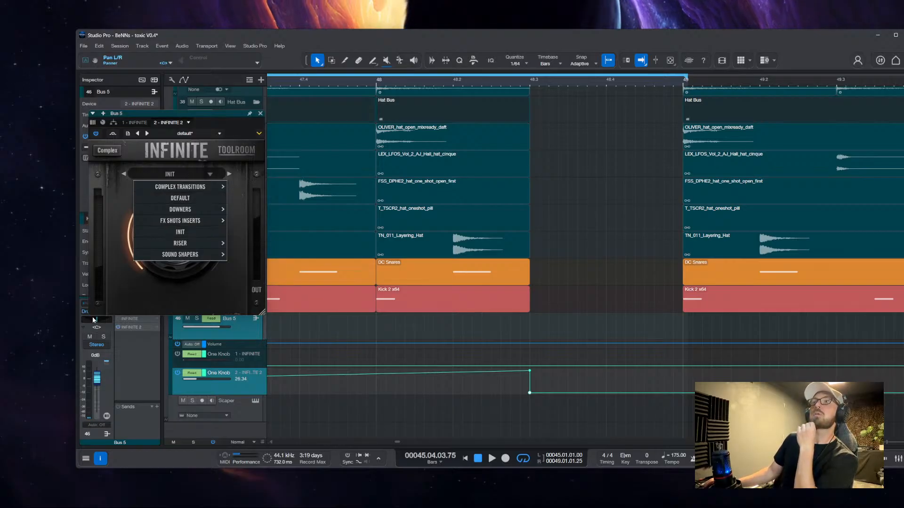
pyautogui.moveTo(196, 215)
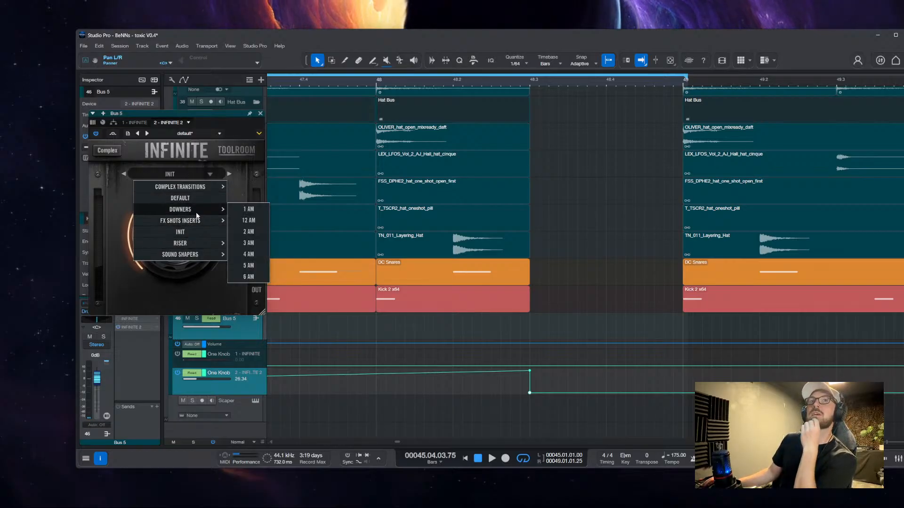
pyautogui.moveTo(225, 220)
pyautogui.click(232, 196)
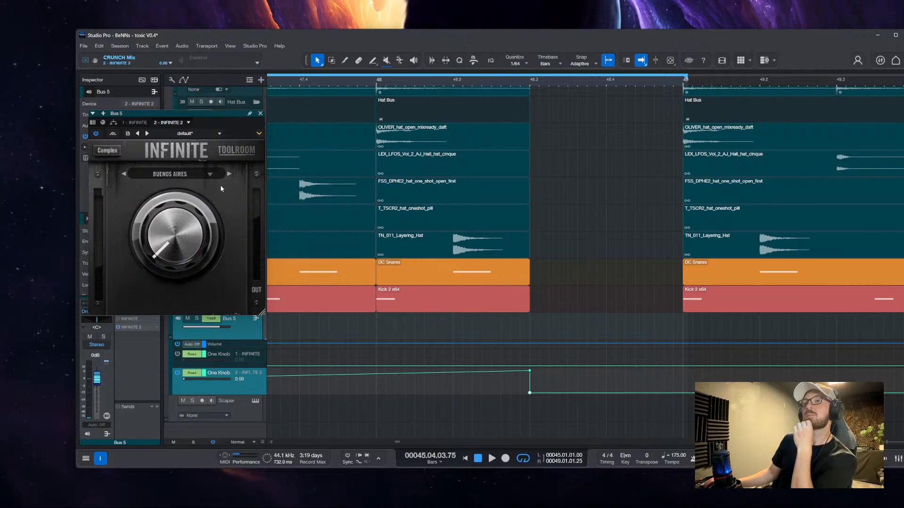
# Load the 6 AM preset from the Downers category into the second INFINITE and close the plug-in
pyautogui.click(199, 174)
pyautogui.moveTo(181, 214)
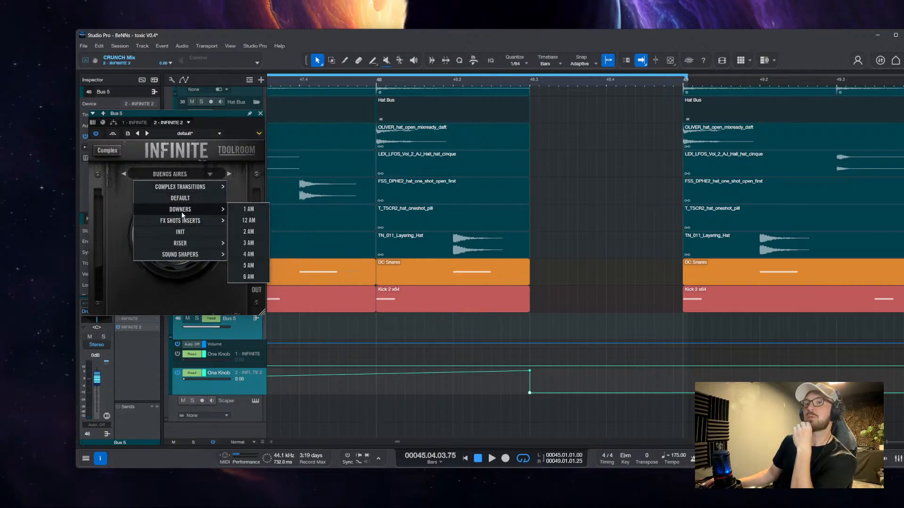
pyautogui.click(250, 277)
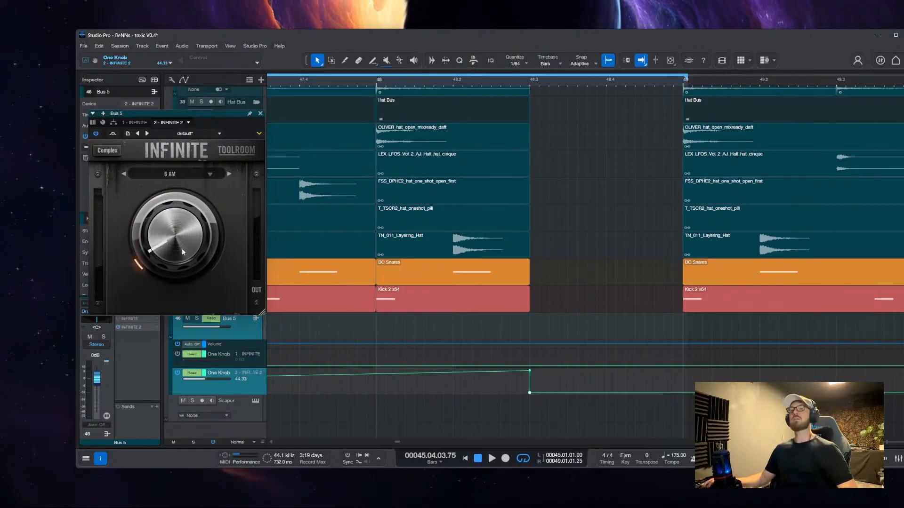
pyautogui.click(261, 113)
# Play back bars 45–48 and review the kick roll, drum clips and second INFINITE's One Knob ramp
pyautogui.press('w')
pyautogui.press('w')
pyautogui.press('w')
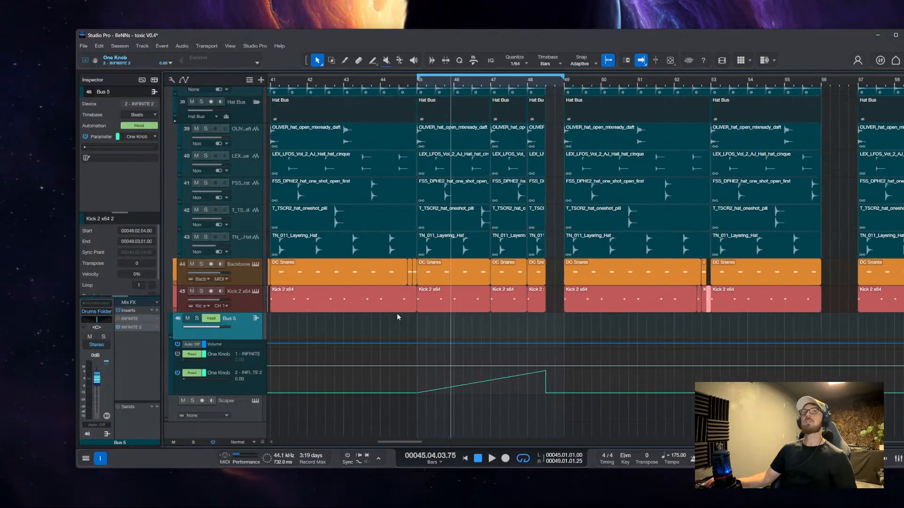
pyautogui.press('e')
pyautogui.press('e')
pyautogui.press('e')
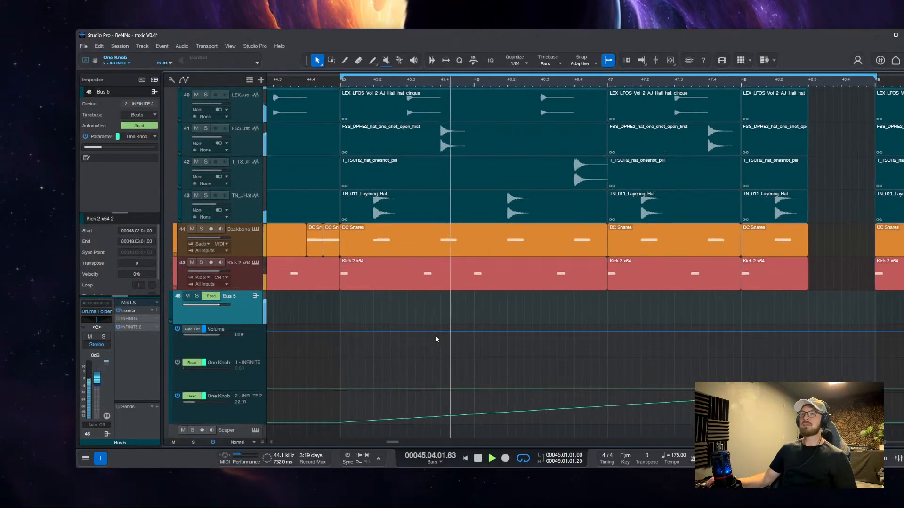
pyautogui.press('w')
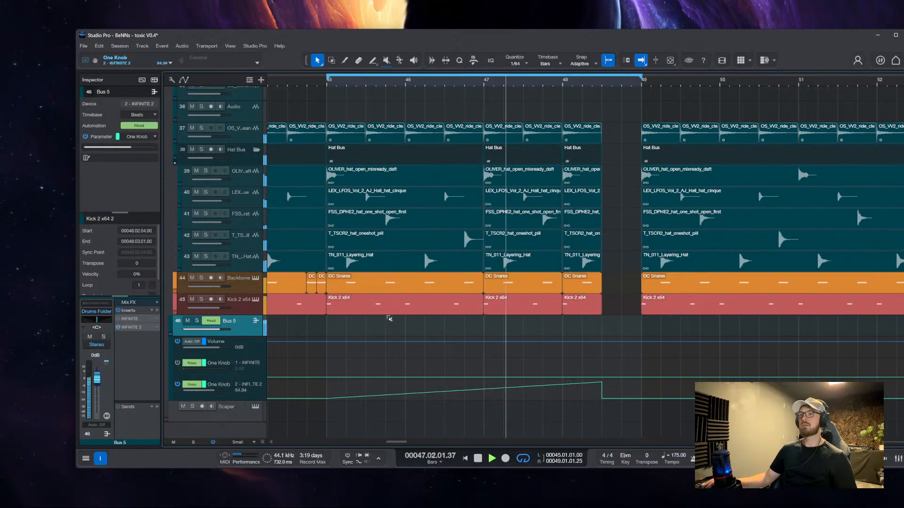
pyautogui.hotkey('shift', 'w')
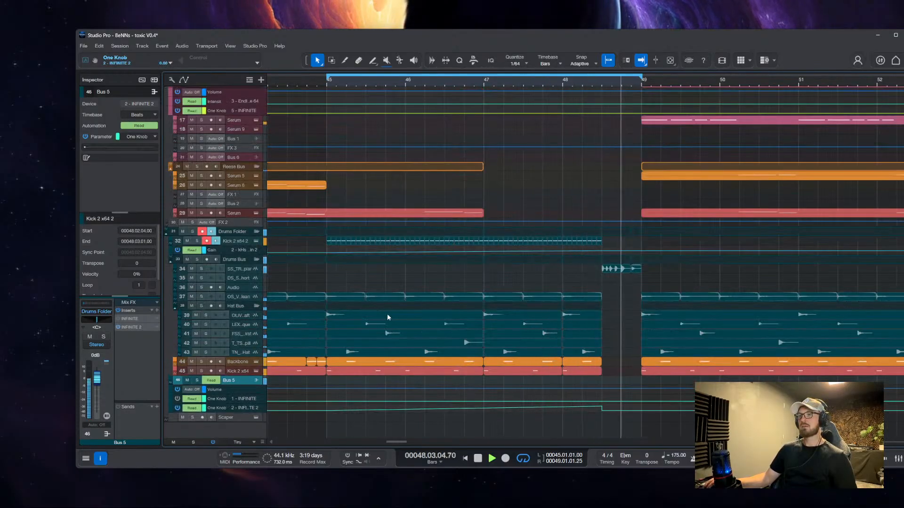
pyautogui.hotkey('shift', 'e')
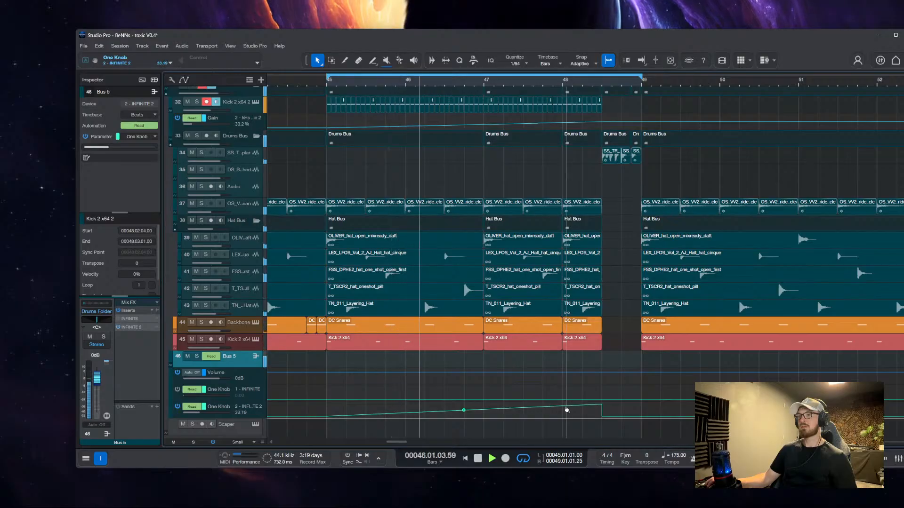
pyautogui.scroll(3, 532, 263)
pyautogui.scroll(3, 549, 216)
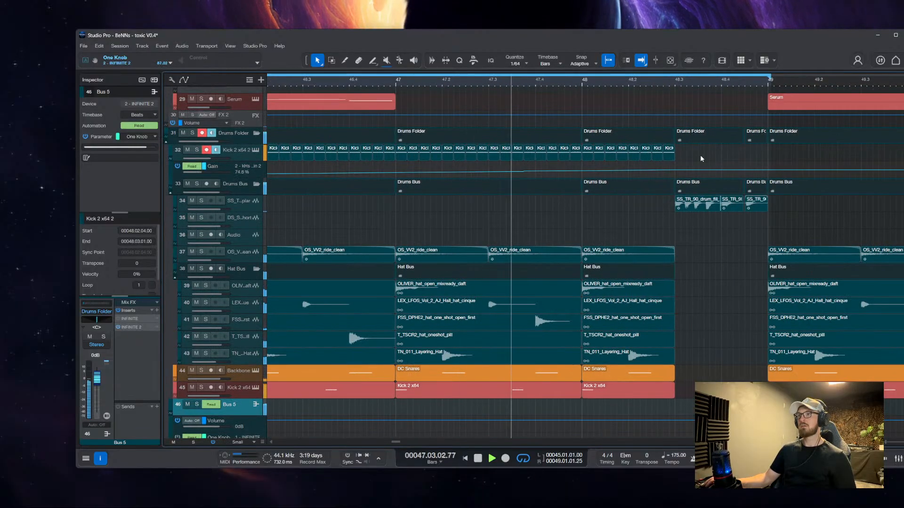
# Set the Kick 2 x64 2 roll track's volume to -6.1 dB, stop playback and select the main Kick 2 x64 track
pyautogui.moveTo(701, 156); pyautogui.dragTo(583, 163)
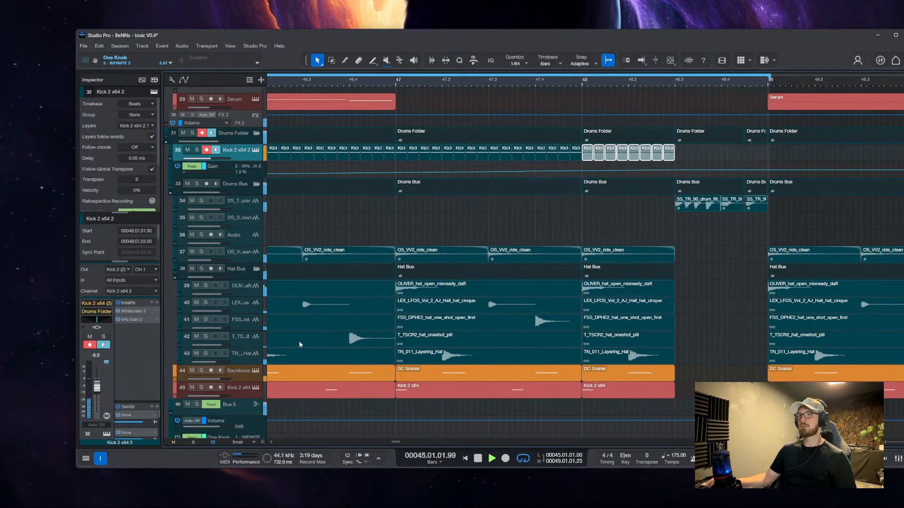
pyautogui.click(238, 395)
pyautogui.click(224, 160)
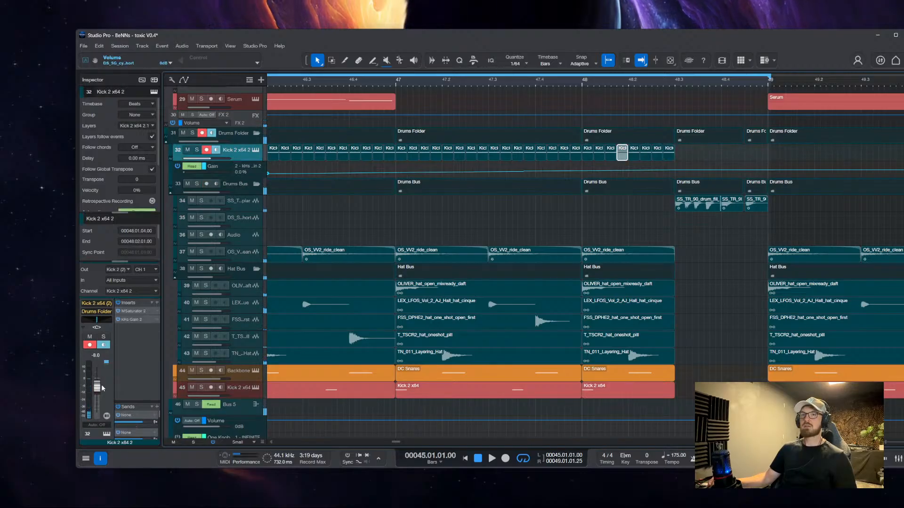
pyautogui.click(242, 388)
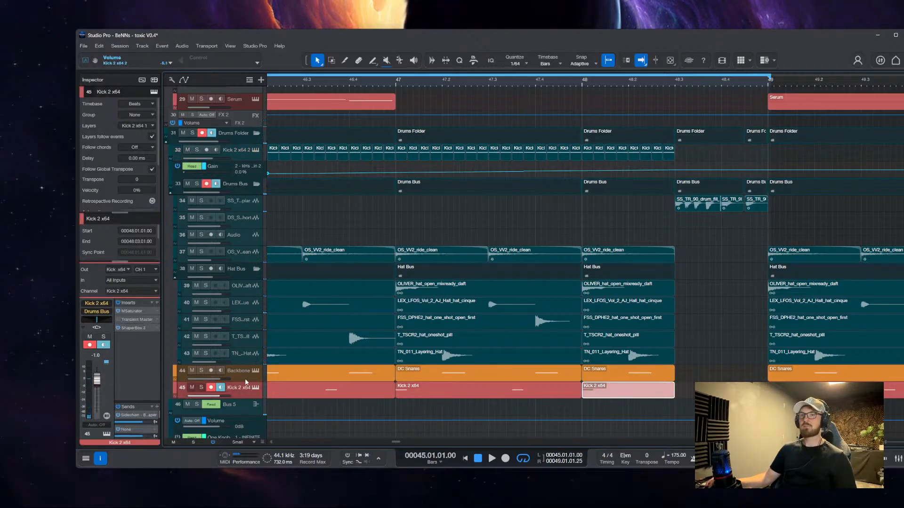
# Play the transition from bar 45 and check the drum build against the other tracks, stopping near bar 48
pyautogui.hscroll(-5, 283, 245)
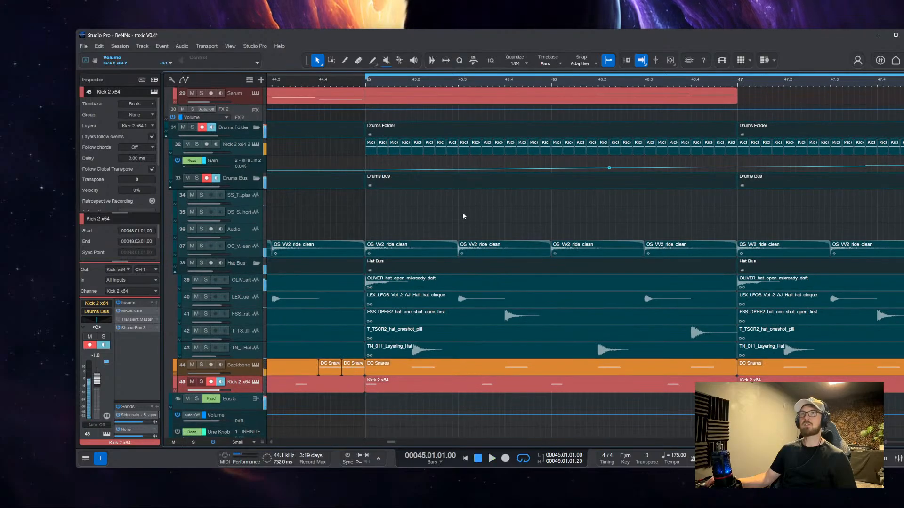
pyautogui.press('space')
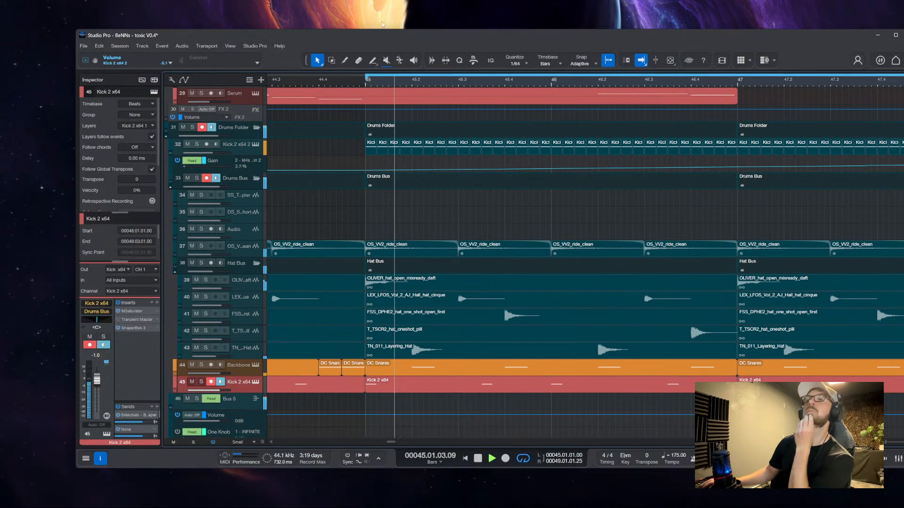
pyautogui.hscroll(3, 498, 159)
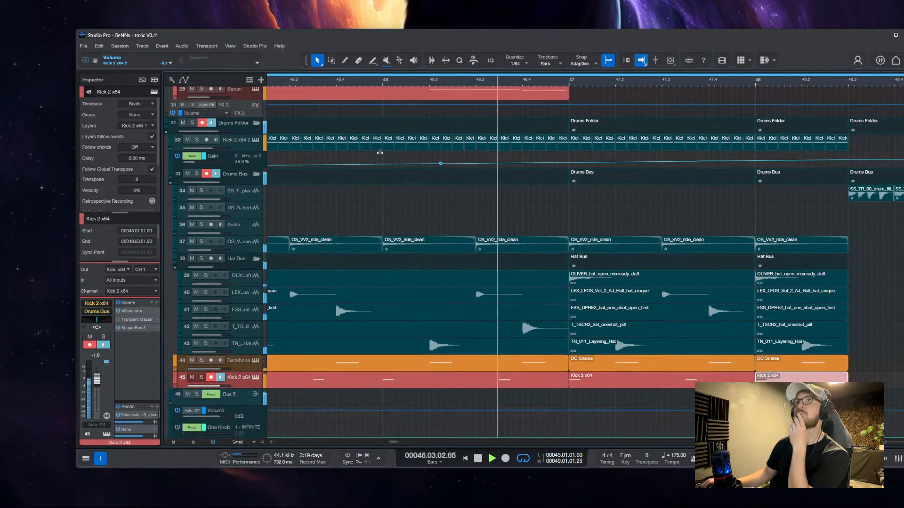
pyautogui.hscroll(3, 414, 179)
pyautogui.scroll(1, 415, 179)
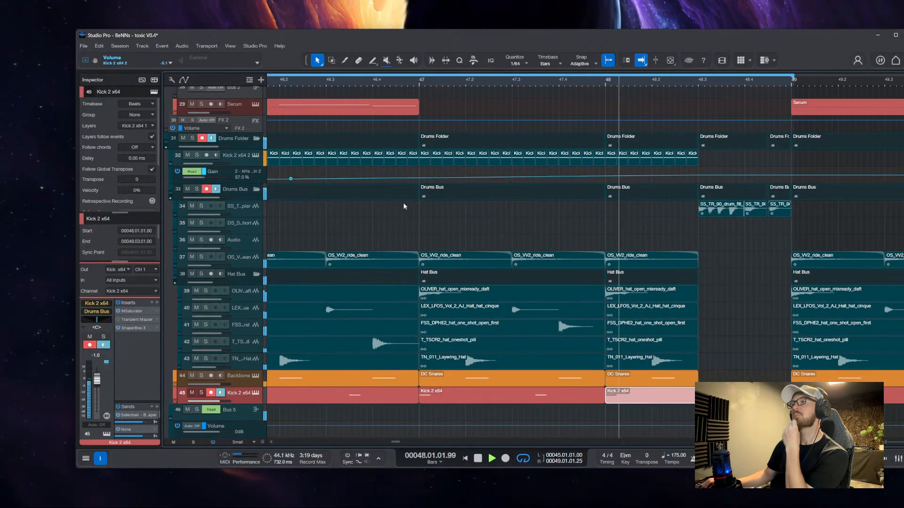
pyautogui.press('f')
pyautogui.scroll(14, 518, 225)
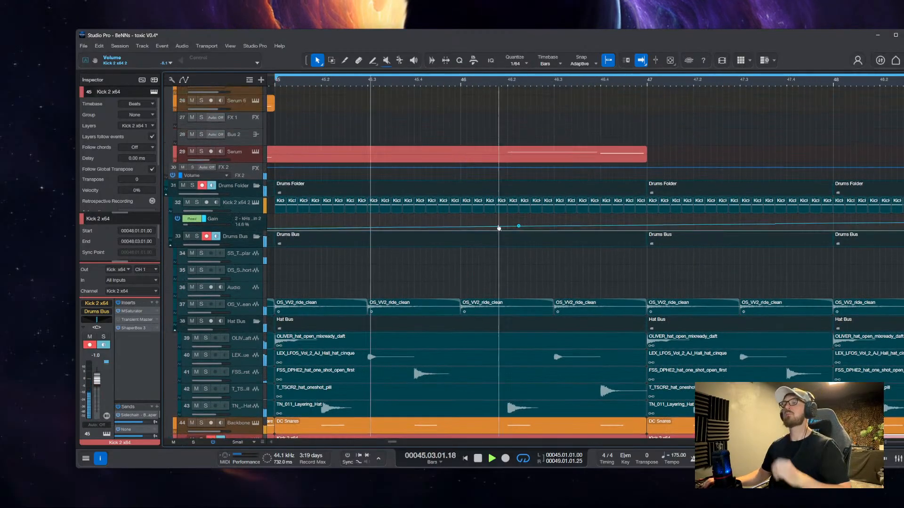
pyautogui.scroll(-5, 477, 264)
pyautogui.press('f')
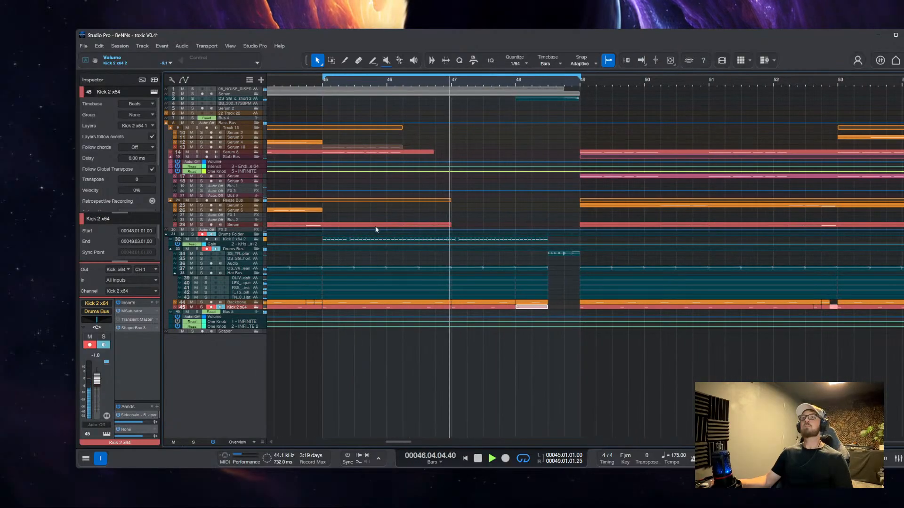
pyautogui.scroll(4, 443, 271)
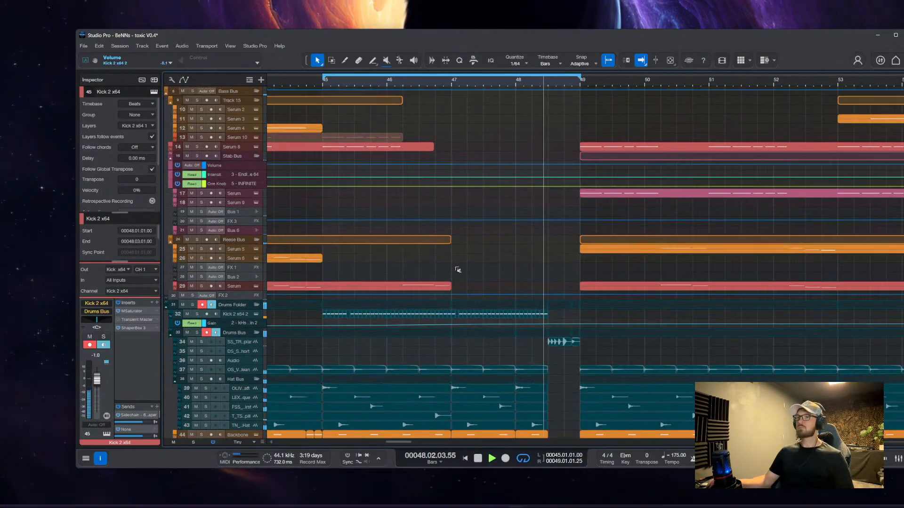
pyautogui.press('space')
# Extend the playback loop to just past bar 53, play it and set the Kick 2 x64 track's volume to 0 dB
pyautogui.moveTo(580, 77); pyautogui.dragTo(846, 76)
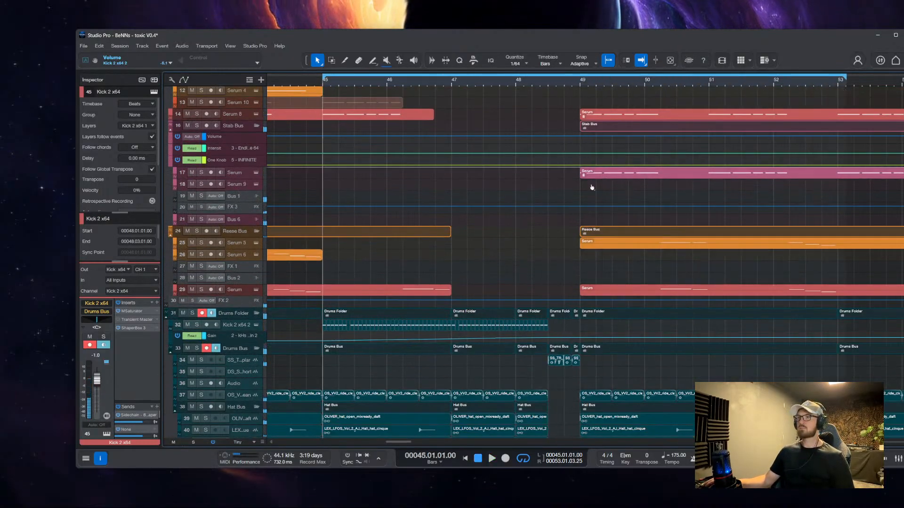
pyautogui.press('space')
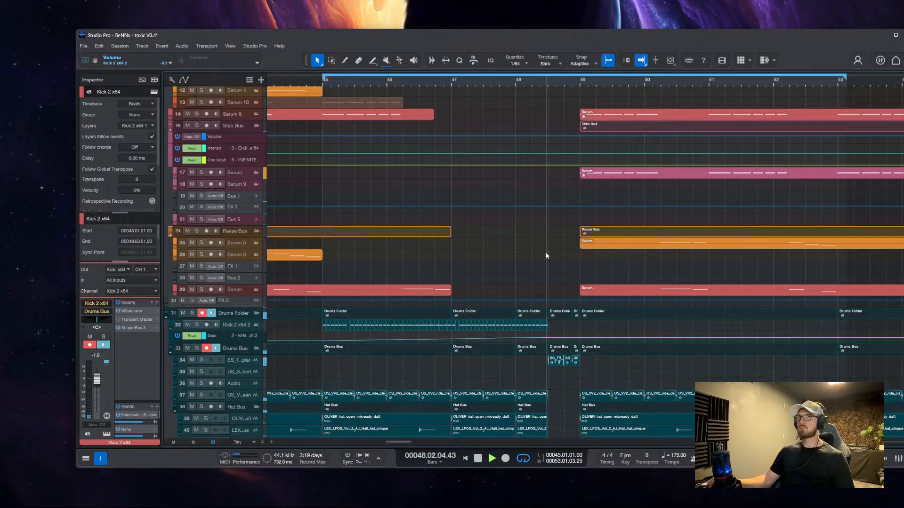
pyautogui.scroll(-5, 586, 309)
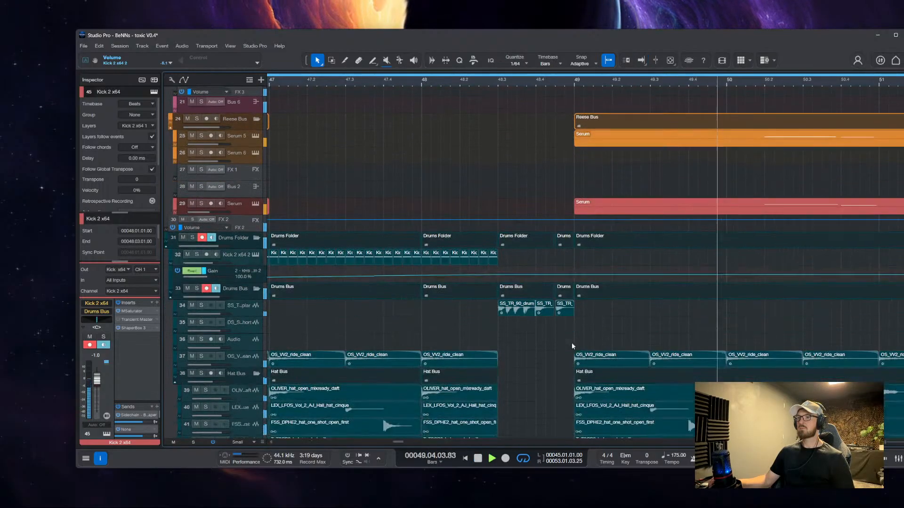
pyautogui.scroll(3, 558, 317)
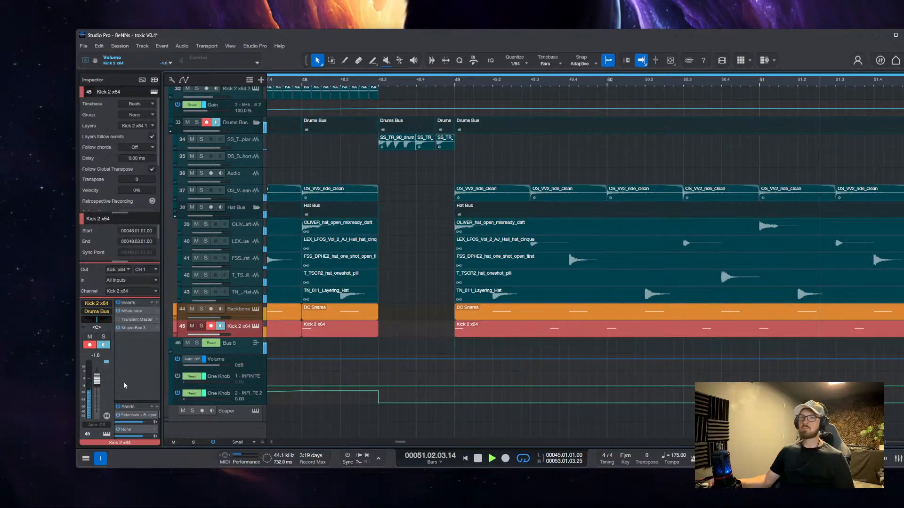
pyautogui.moveTo(97, 377); pyautogui.dragTo(104, 367)
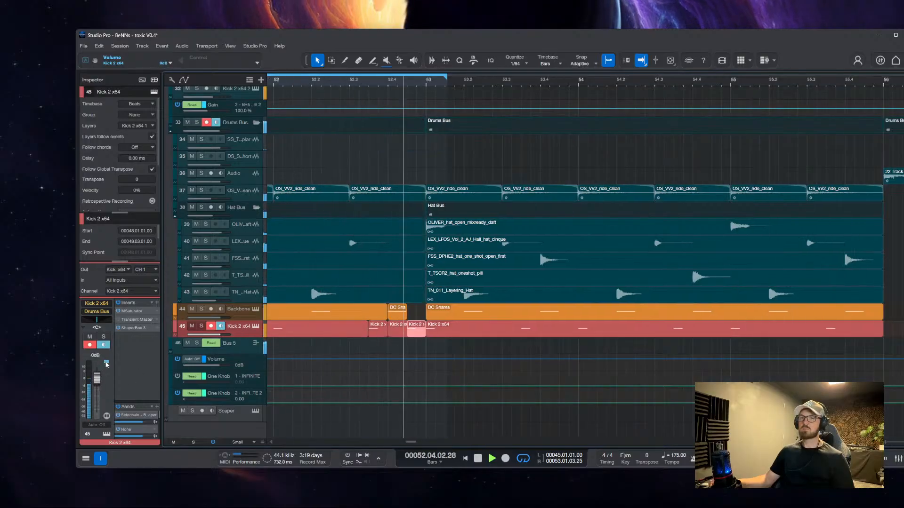
# Stop playback and adjust the Kick 2 x64 2 track's Gain automation along the downward slope between bars 33 and 41
pyautogui.scroll(-5, 320, 319)
pyautogui.hscroll(-2, 320, 312)
pyautogui.scroll(3, 320, 307)
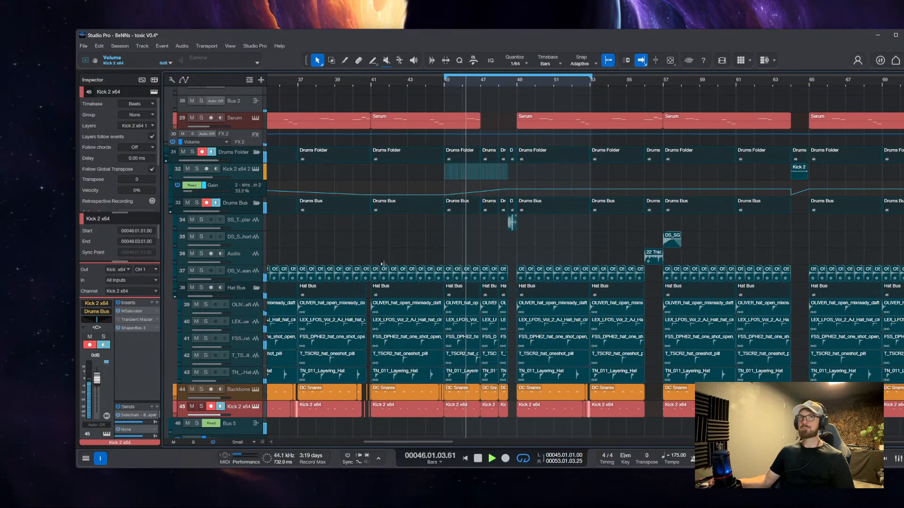
pyautogui.scroll(3, 440, 350)
pyautogui.scroll(-2, 513, 289)
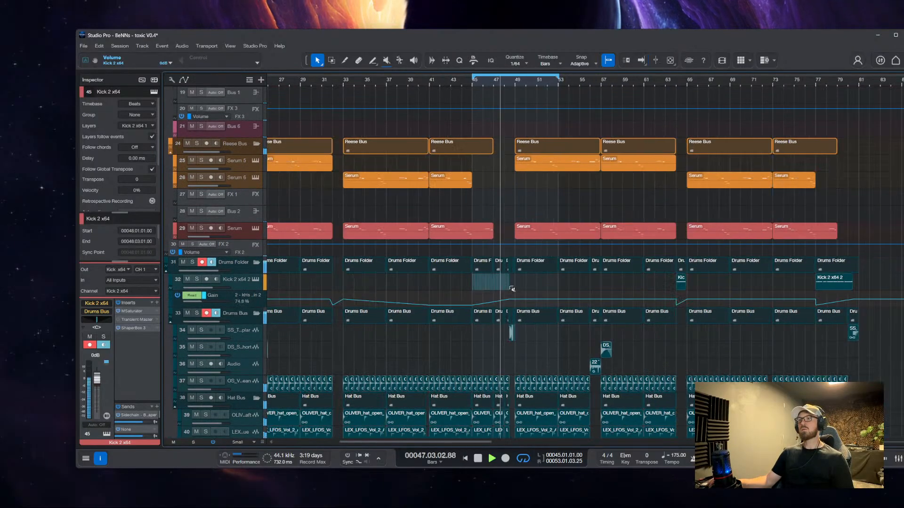
pyautogui.scroll(2, 501, 292)
pyautogui.scroll(-1, 443, 309)
pyautogui.hscroll(-2, 455, 304)
pyautogui.scroll(-2, 424, 297)
pyautogui.press('space')
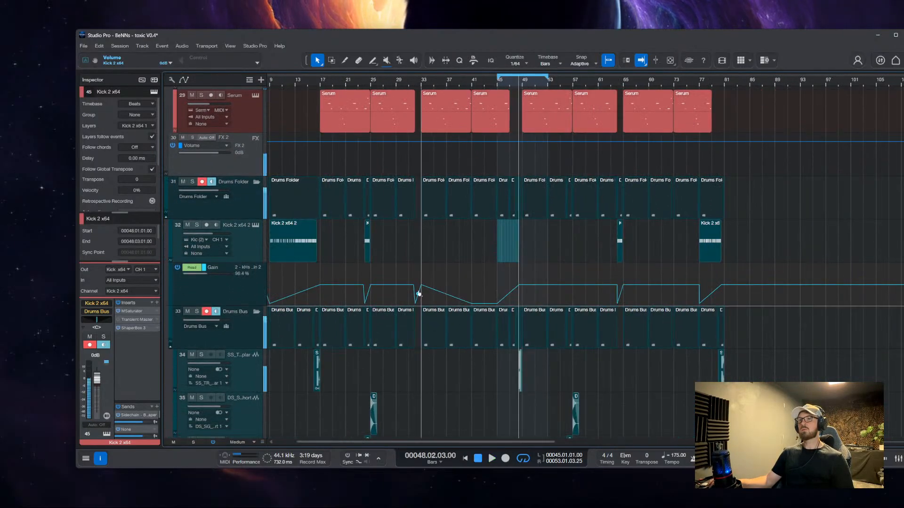
pyautogui.moveTo(464, 283); pyautogui.dragTo(447, 304)
pyautogui.scroll(-1, 446, 135)
# Select the Serum clips from bar 41 onward on tracks 12–14, set the loop to bars 33–49 and start playback
pyautogui.scroll(10, 447, 135)
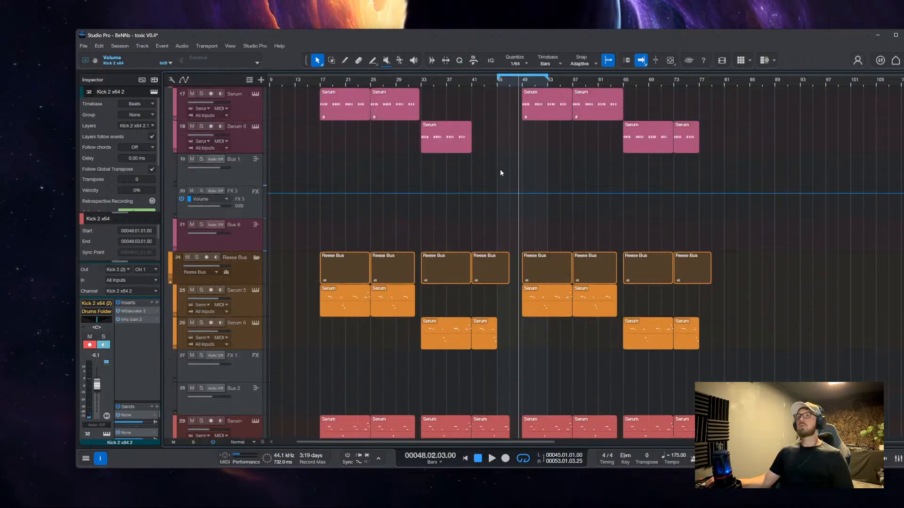
pyautogui.scroll(-1, 485, 200)
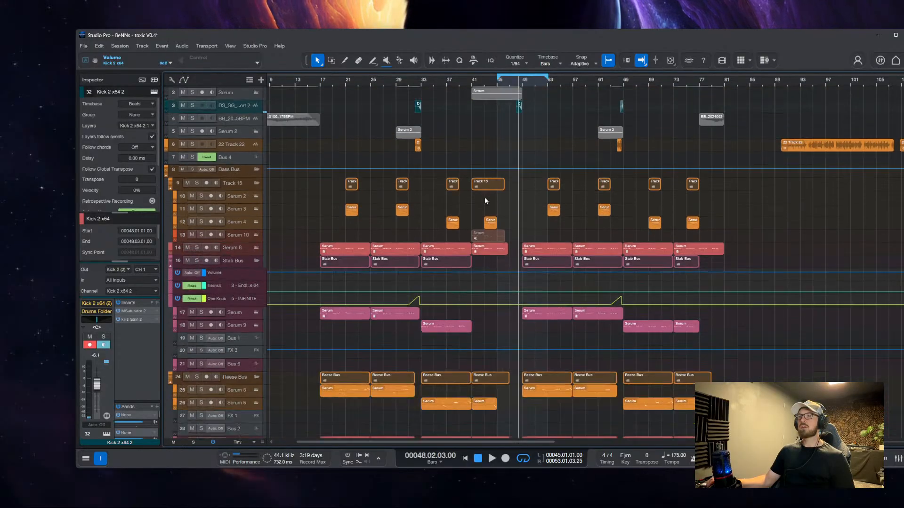
pyautogui.moveTo(515, 214); pyautogui.dragTo(485, 251)
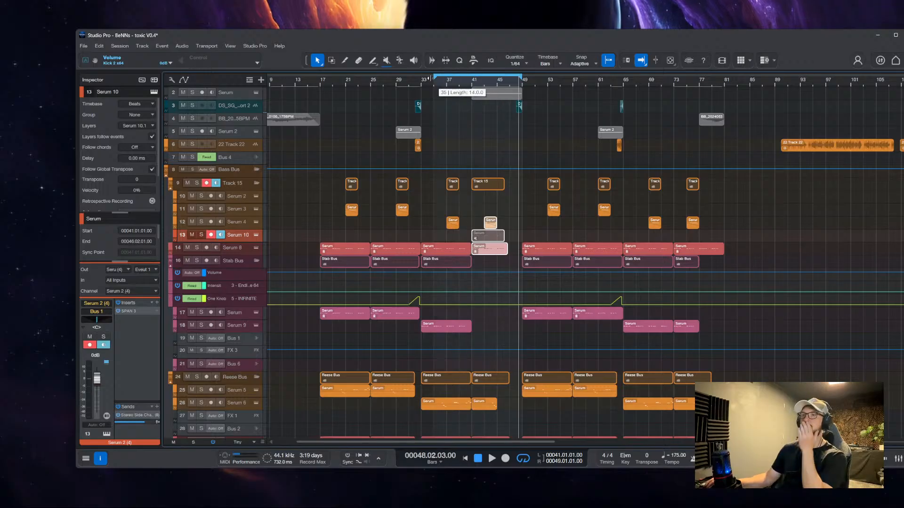
pyautogui.scroll(1, 474, 266)
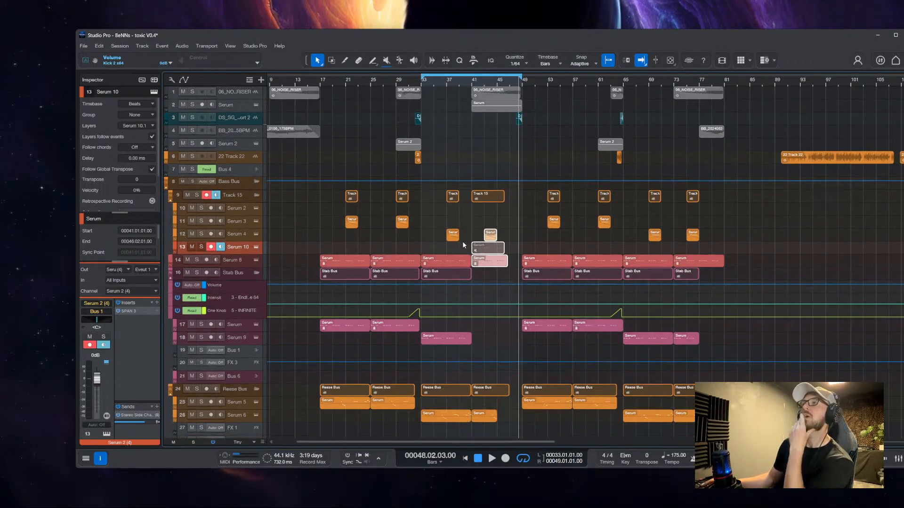
pyautogui.hscroll(-2, 464, 244)
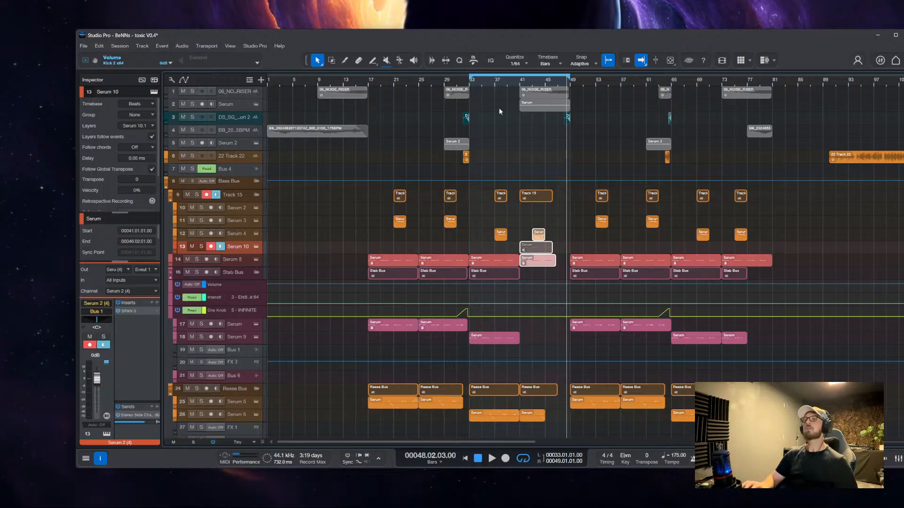
pyautogui.press('space')
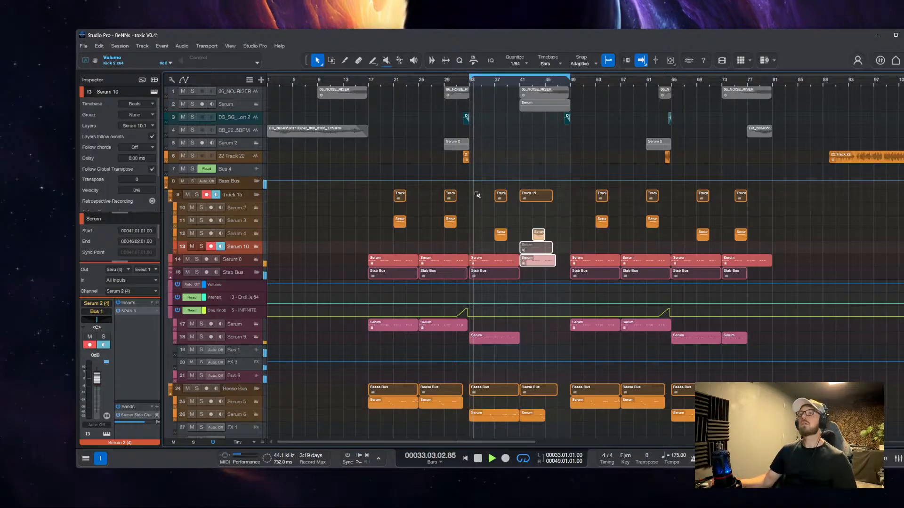
# Open the SPAN analyzer on the Main output and watch the full mix's spectrum while the loop plays
pyautogui.scroll(6, 484, 228)
pyautogui.scroll(-7, 451, 272)
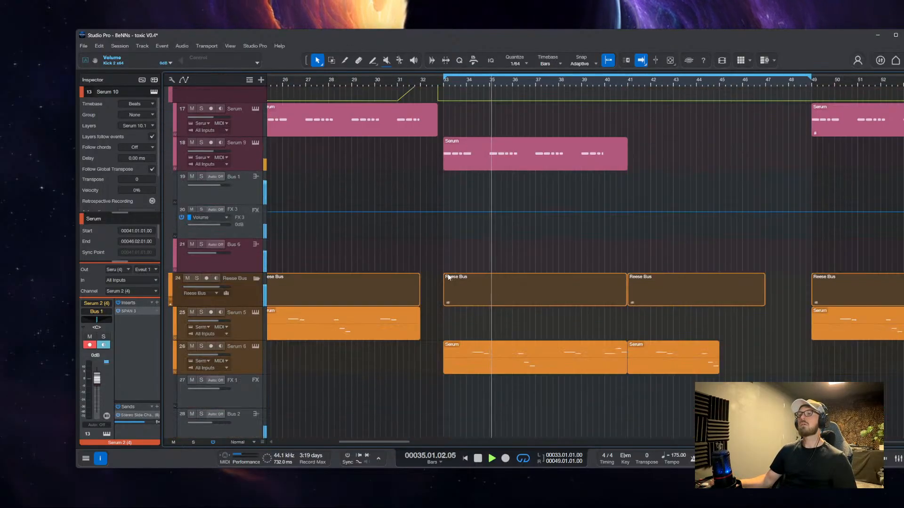
pyautogui.scroll(2, 452, 274)
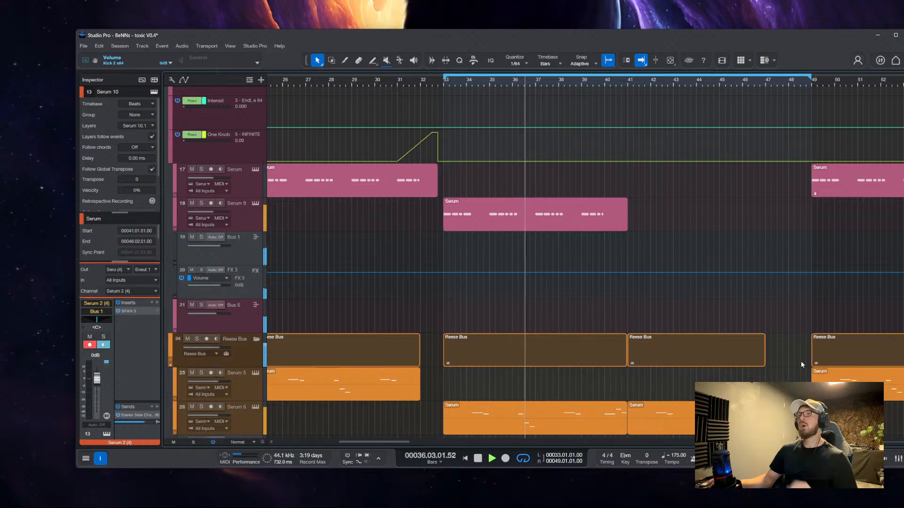
pyautogui.press('F3')
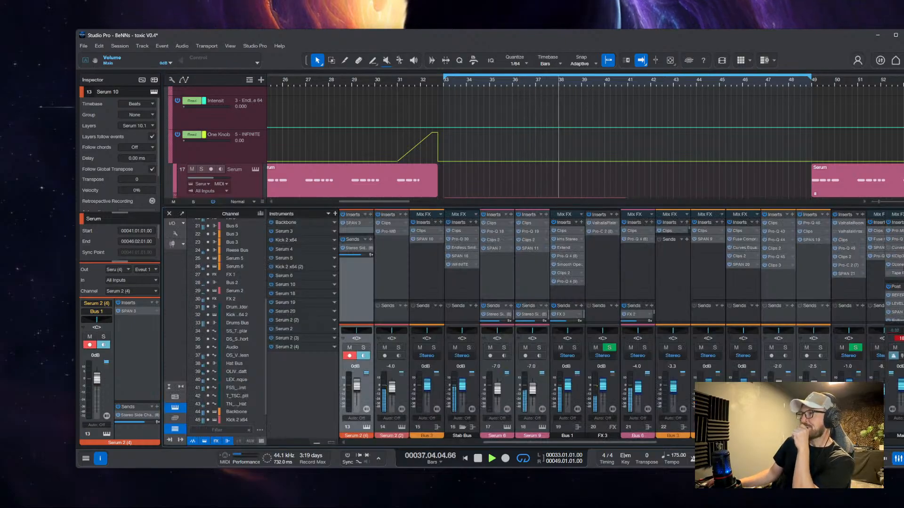
pyautogui.doubleClick(899, 313)
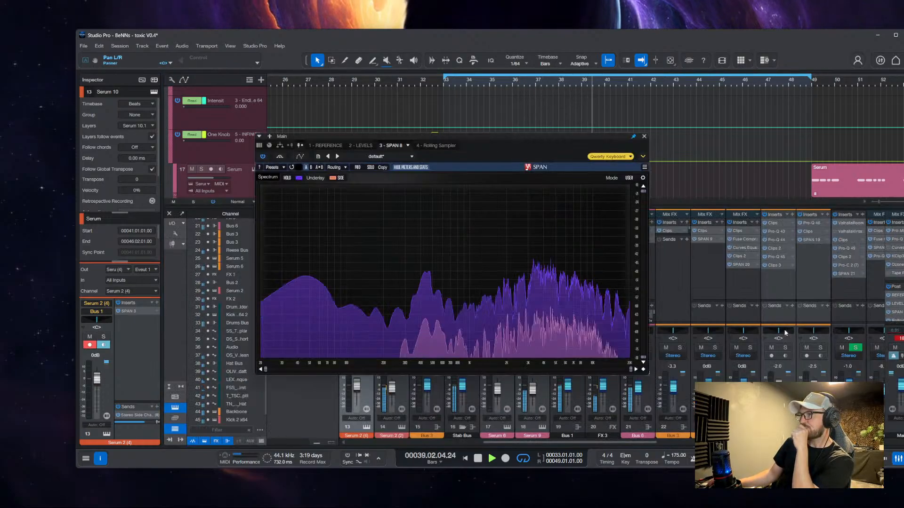
pyautogui.moveTo(605, 142); pyautogui.dragTo(521, 137)
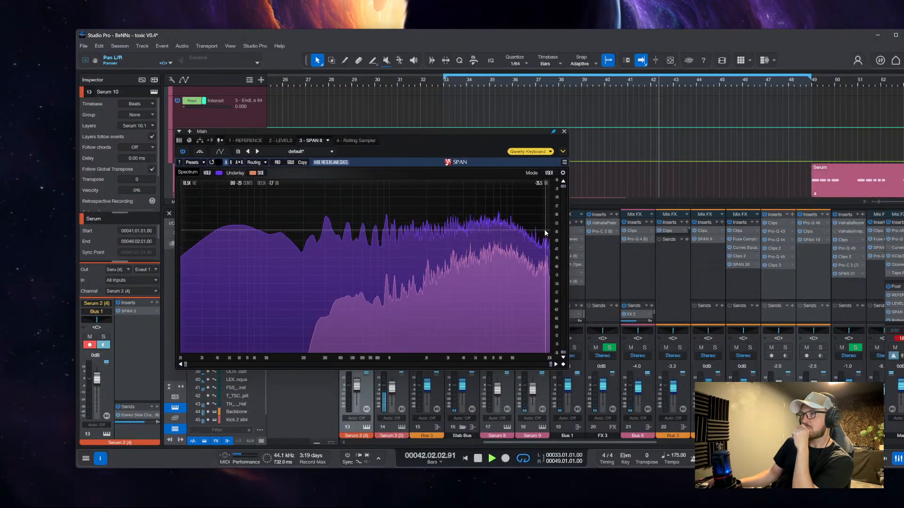
pyautogui.click(898, 461)
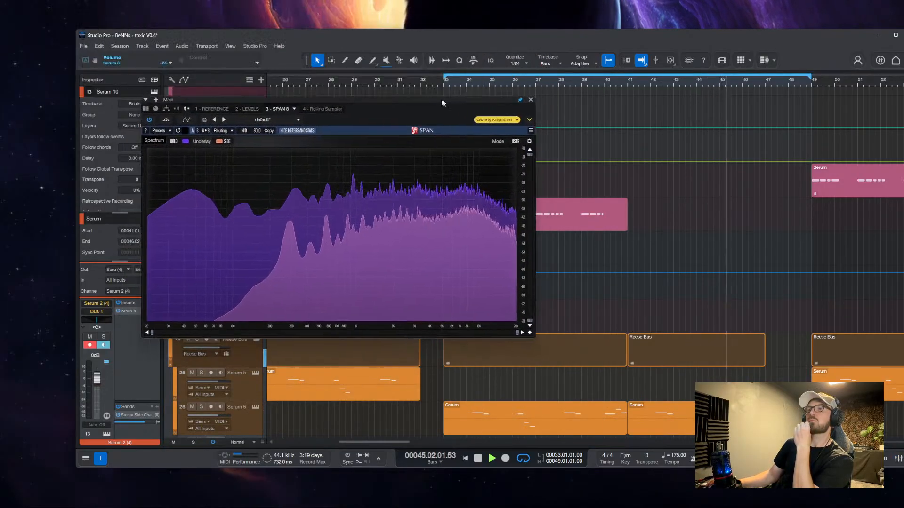
# Add the Clips plug-in to the Drums Folder bus with its default settings and close the plug-in windows
pyautogui.scroll(-10, 552, 227)
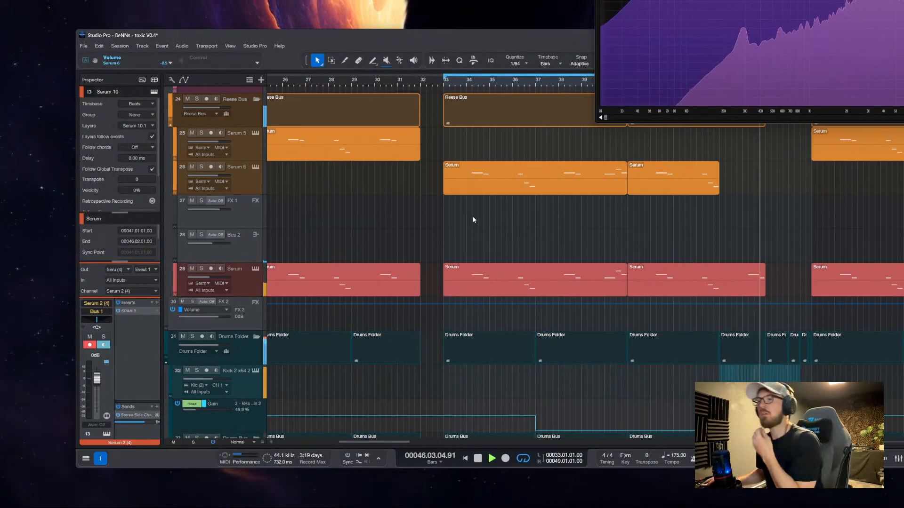
pyautogui.click(293, 192)
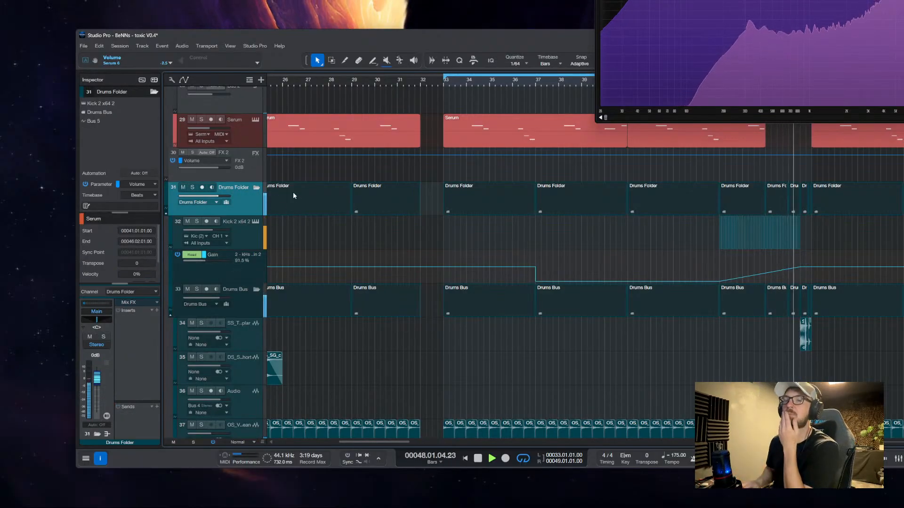
pyautogui.hotkey('ctrl', 'shift', 'c')
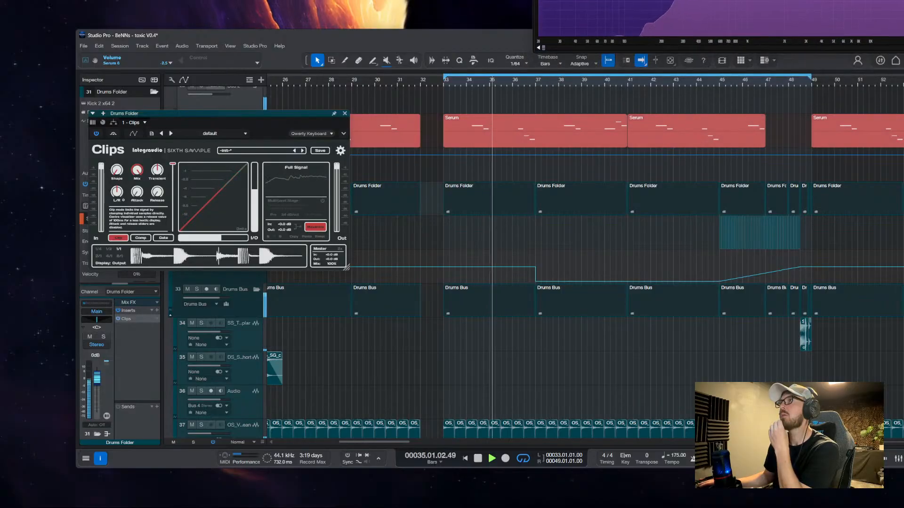
pyautogui.scroll(-3, 280, 361)
pyautogui.scroll(-1, 280, 360)
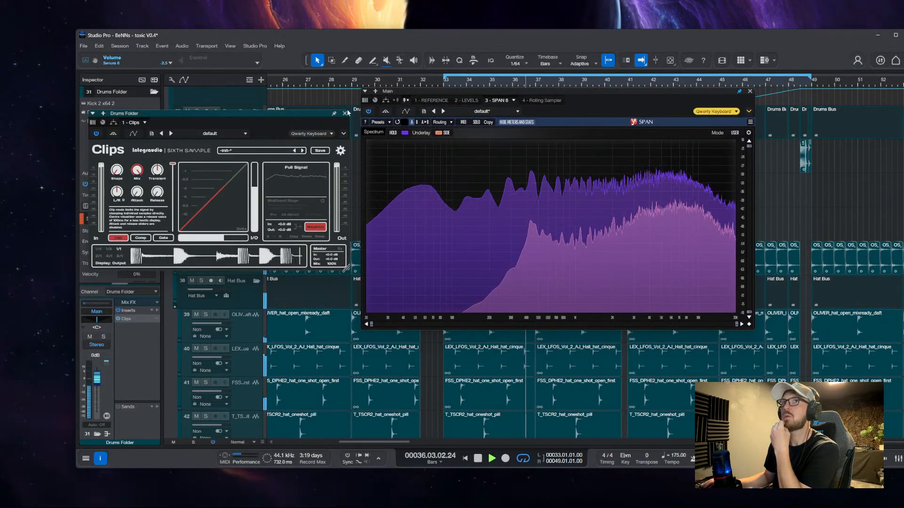
pyautogui.click(345, 113)
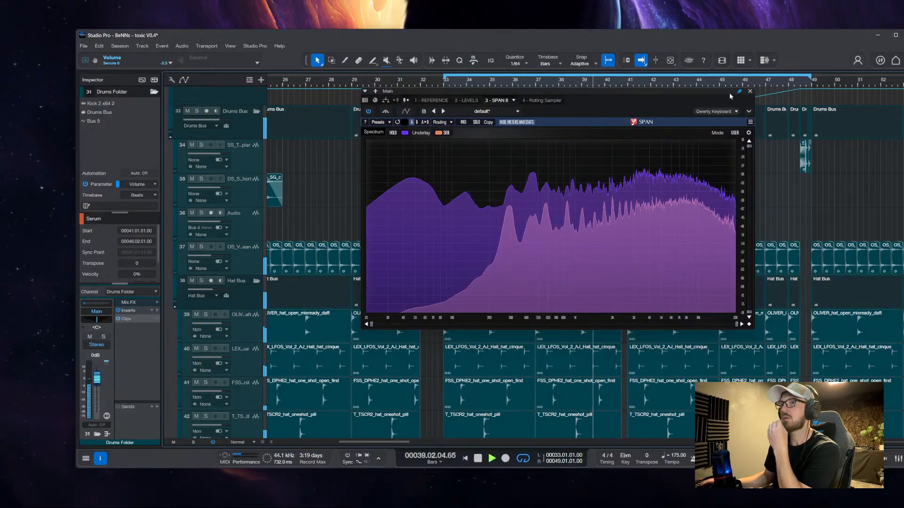
pyautogui.click(749, 91)
# Solo the Drums Bus instead of the Hat Bus and reset the Drums Bus volume to 0 dB
pyautogui.click(201, 281)
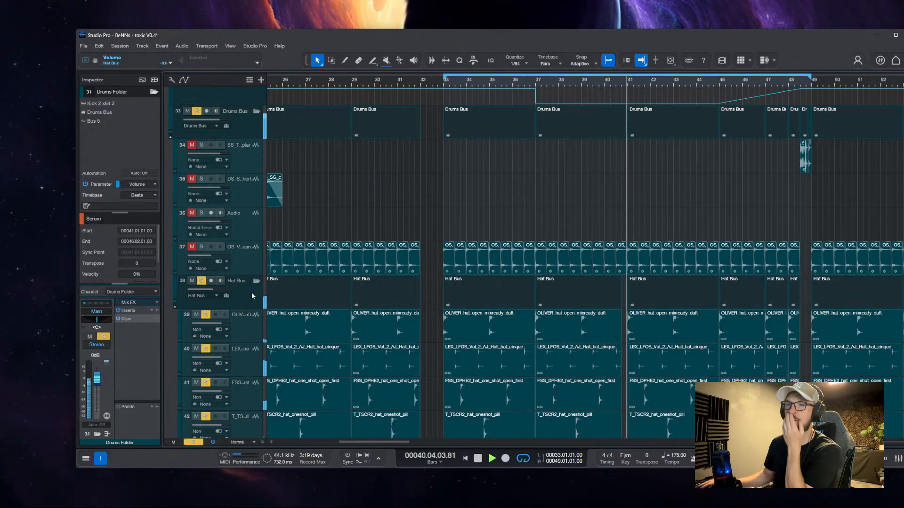
pyautogui.click(201, 283)
pyautogui.click(196, 111)
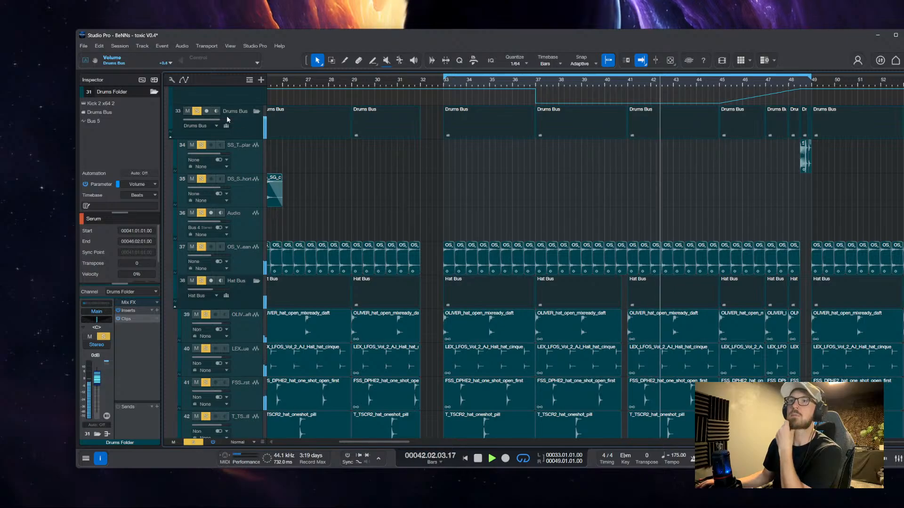
pyautogui.click(232, 122)
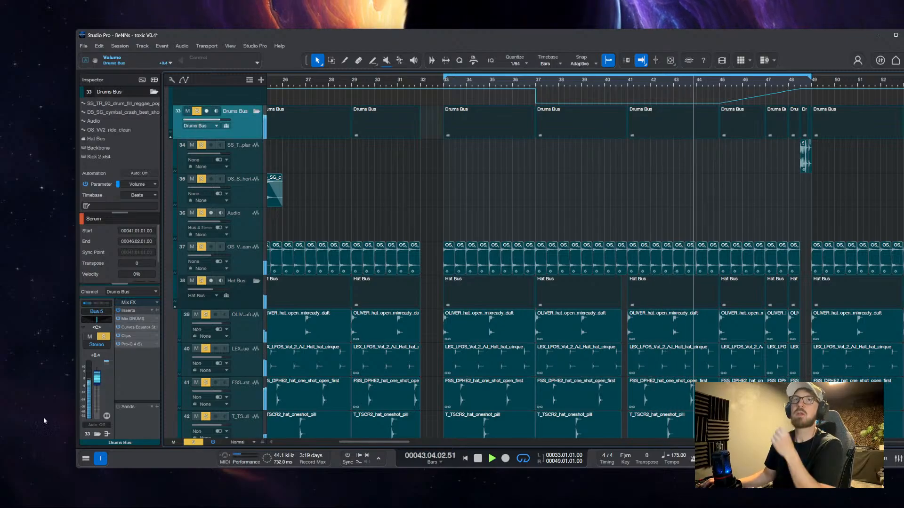
pyautogui.keyDown('alt'); pyautogui.click(98, 390); pyautogui.keyUp('alt')
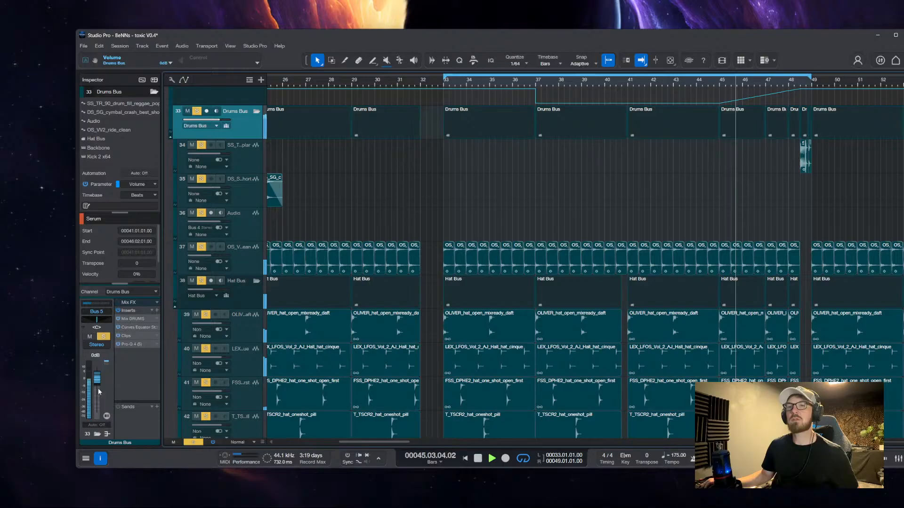
# Set the main knob of Curves Equator Stereo on the Drums Bus to 15.0
pyautogui.click(133, 328)
pyautogui.moveTo(781, 171); pyautogui.dragTo(377, 159)
pyautogui.moveTo(502, 387); pyautogui.dragTo(501, 385)
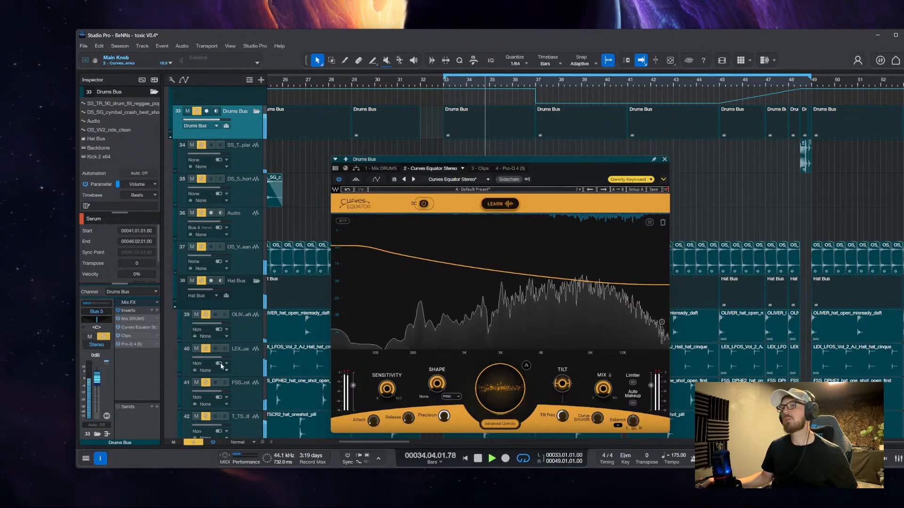
pyautogui.click(157, 311)
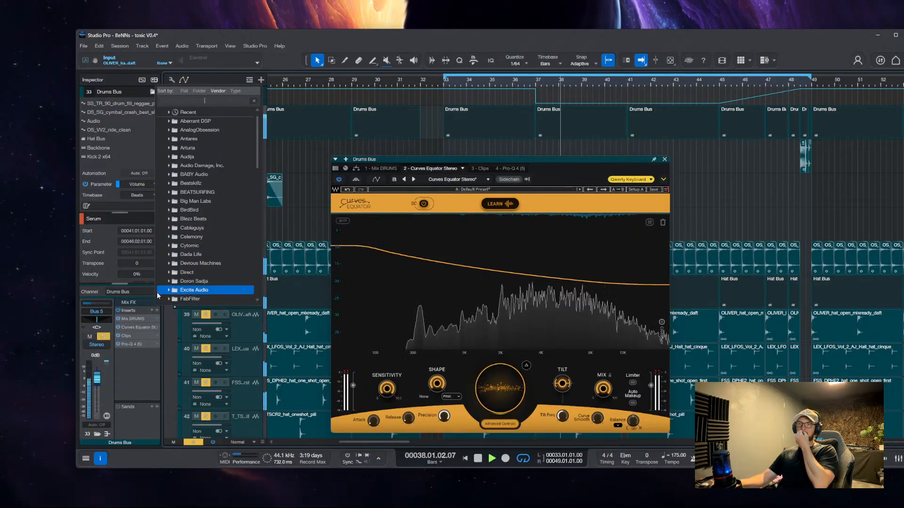
pyautogui.click(141, 382)
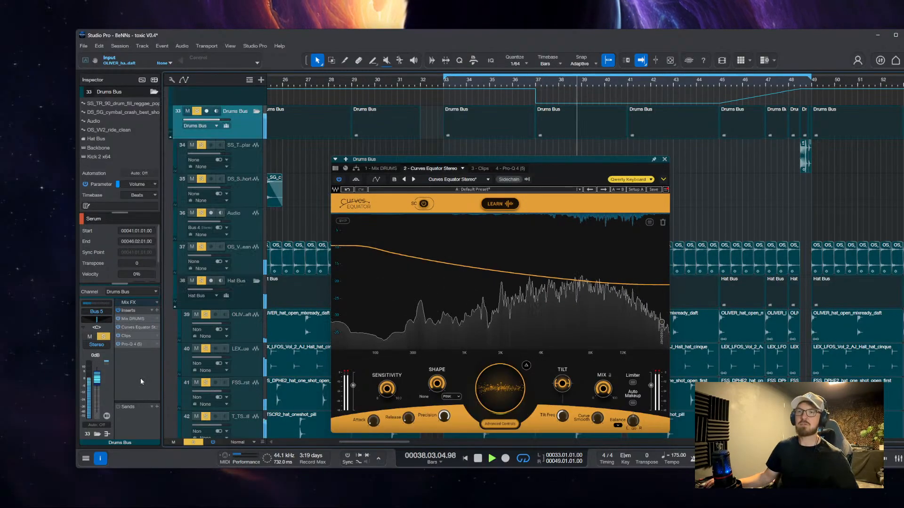
# Boost the Drums Bus's extreme highs in Pro-Q 4 with a wide bell at about 22 kHz, about +3.57 dB, Q 0.6
pyautogui.doubleClick(134, 343)
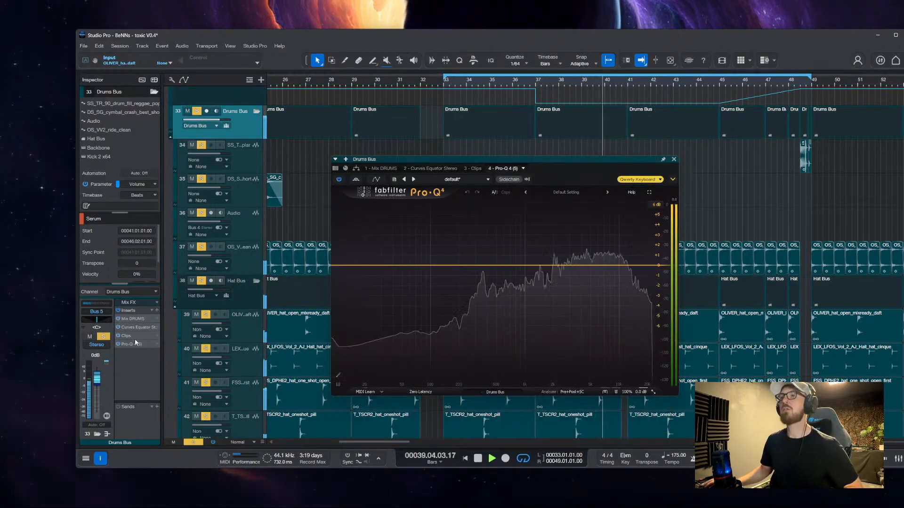
pyautogui.doubleClick(617, 246)
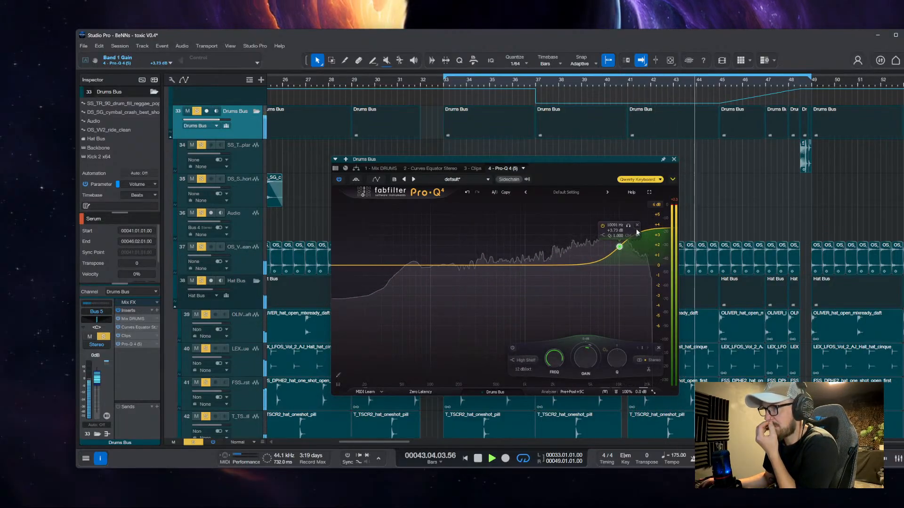
pyautogui.click(636, 225)
pyautogui.moveTo(577, 266); pyautogui.dragTo(653, 229)
pyautogui.scroll(-2, 645, 233)
pyautogui.scroll(-2, 651, 229)
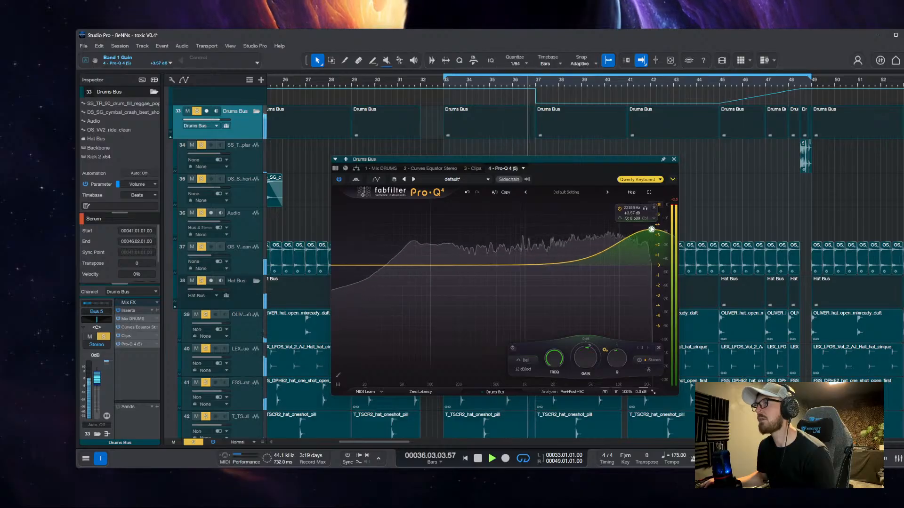
pyautogui.click(674, 160)
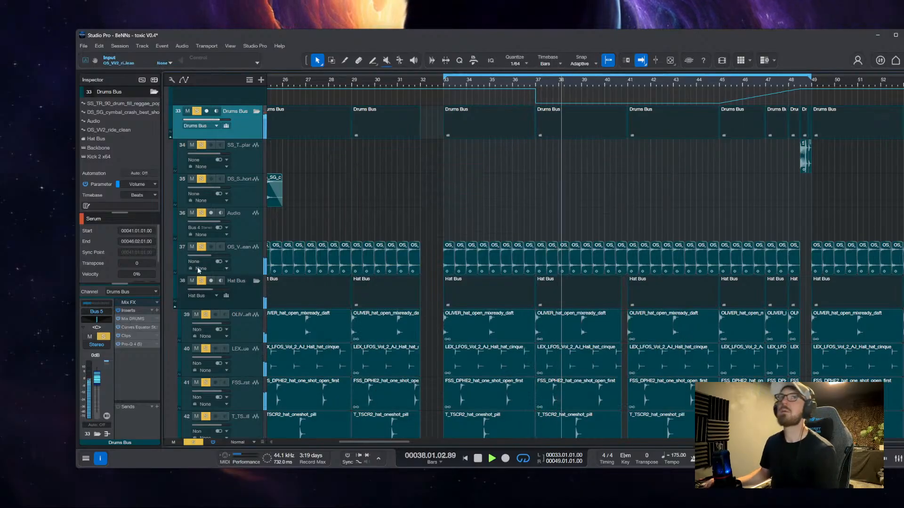
# Insert Fixate Midrange after Pro-Q 4 on the Drums Bus and look over the Curves Equator Stereo settings
pyautogui.click(156, 311)
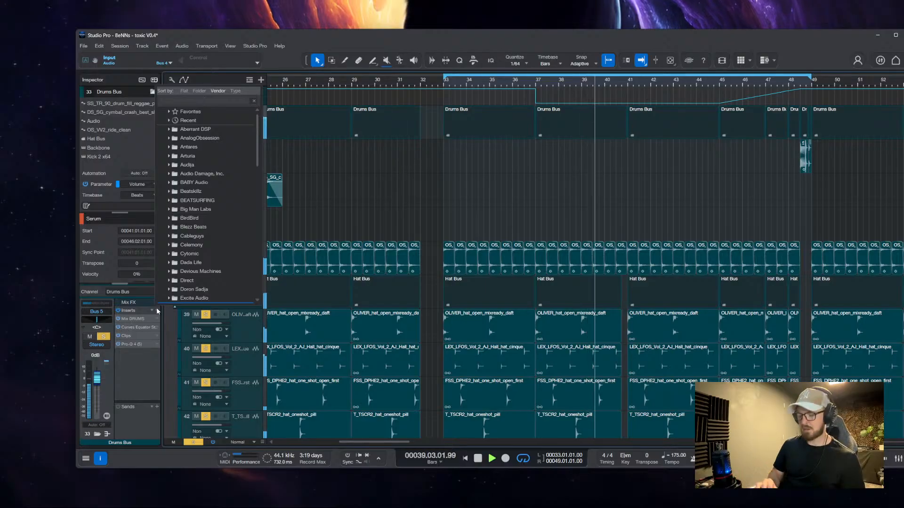
pyautogui.write('mid')
pyautogui.press('Return')
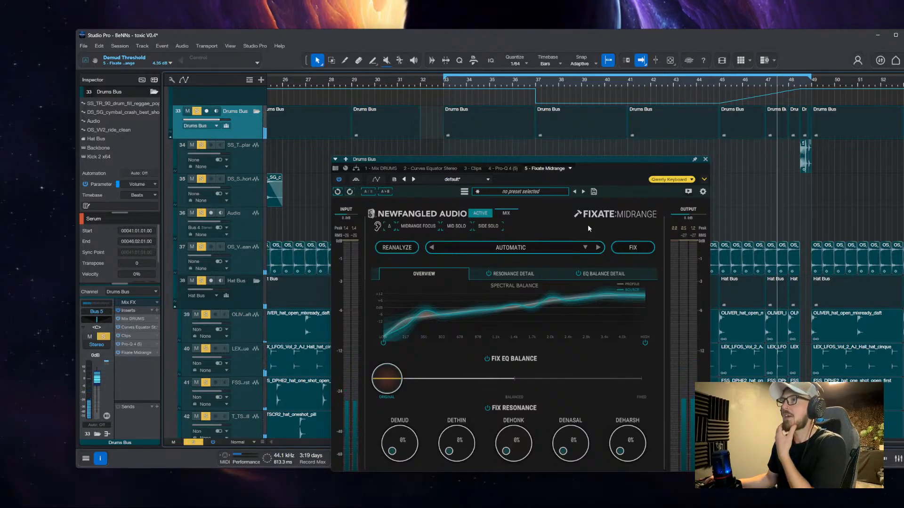
pyautogui.moveTo(580, 157); pyautogui.dragTo(653, 87)
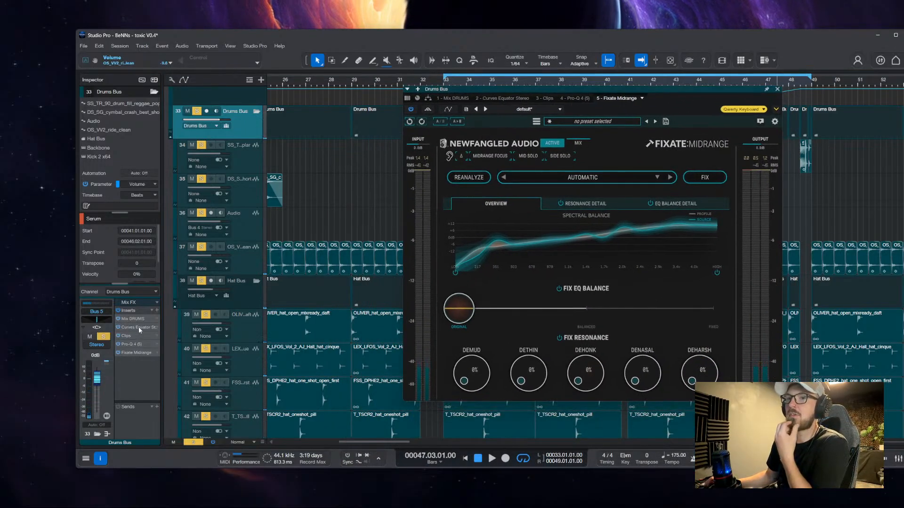
pyautogui.click(141, 327)
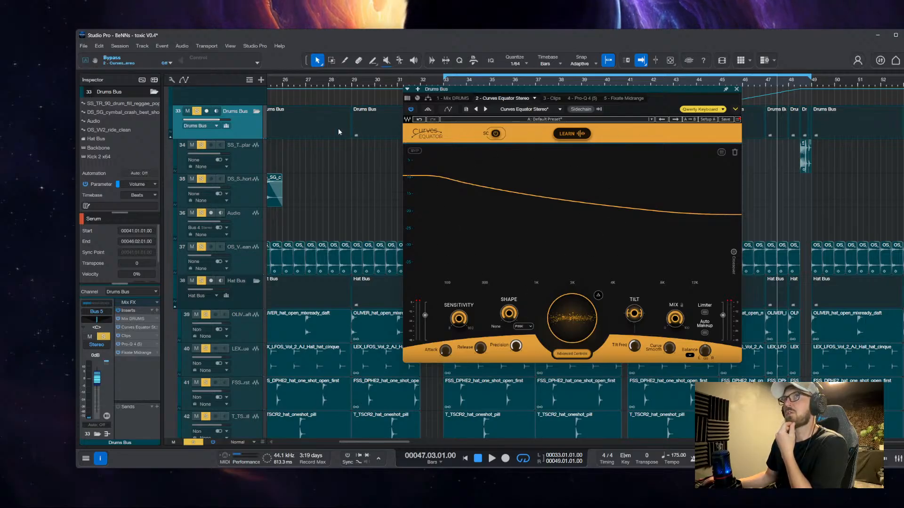
pyautogui.click(737, 90)
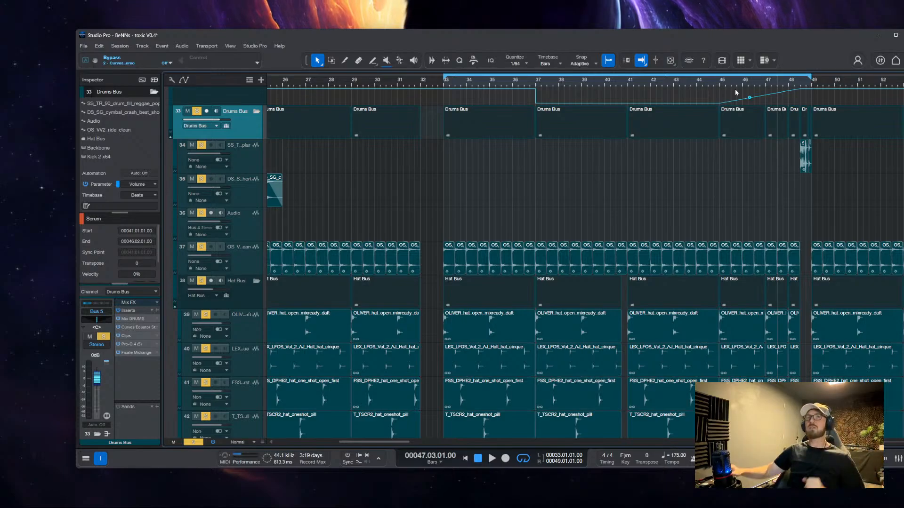
# Play the loop, reanalyze the Drums Bus in Fixate Midrange and apply its Fix with the Automatic profile
pyautogui.click(140, 355)
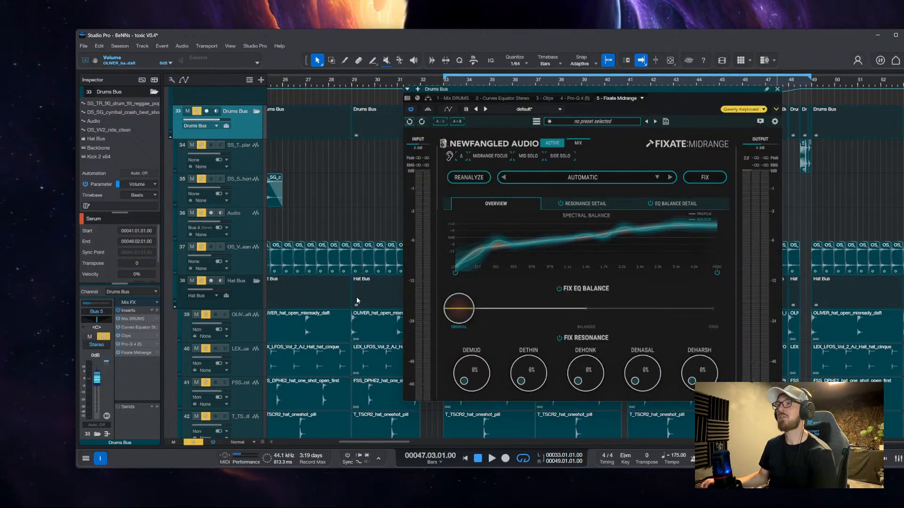
pyautogui.moveTo(599, 93); pyautogui.dragTo(333, 83)
pyautogui.press('space')
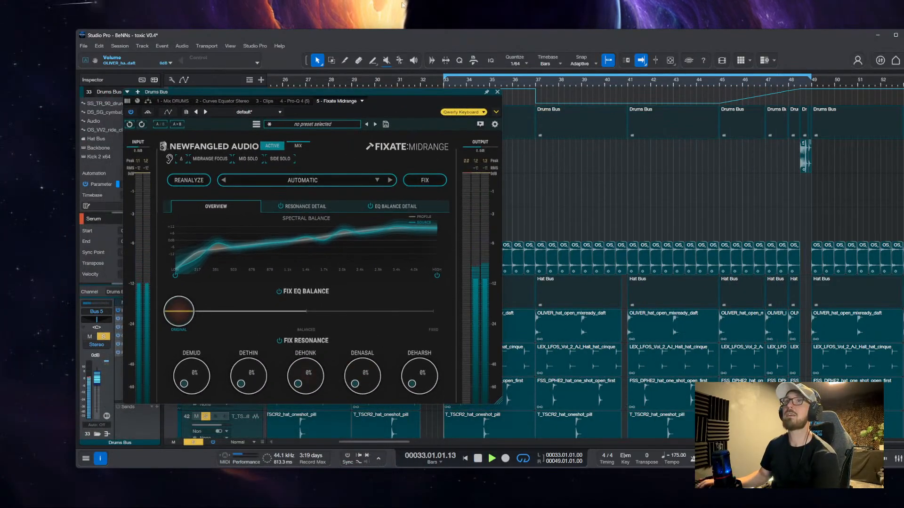
pyautogui.click(188, 183)
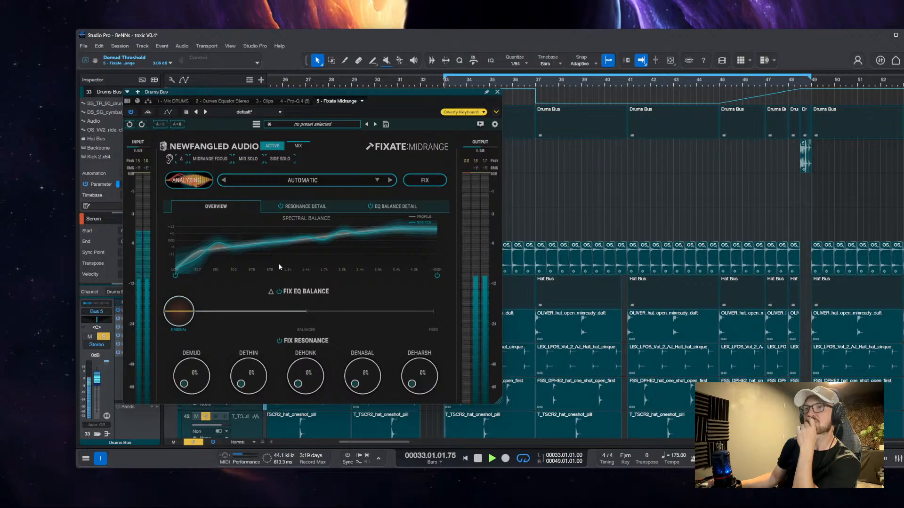
pyautogui.click(424, 180)
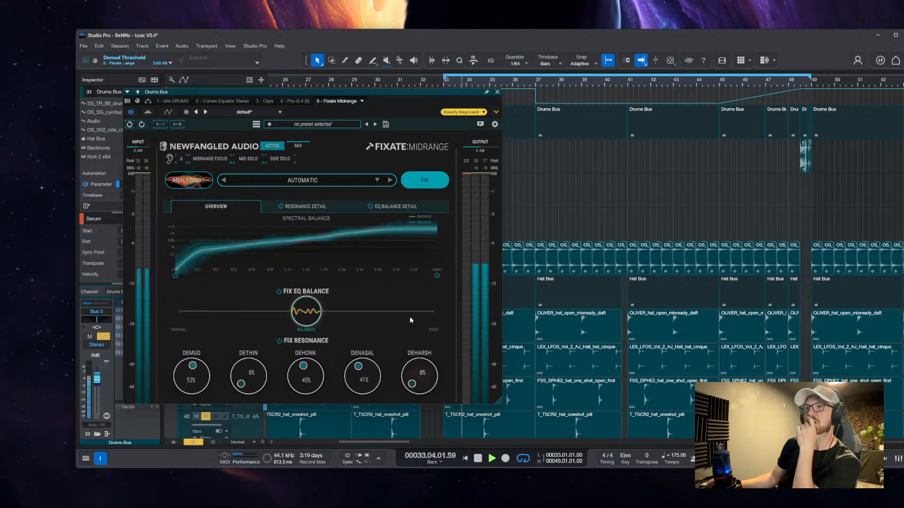
# Review the resonance and EQ balance details of Fixate Midrange on the Drums Bus and slightly lower the 217 Hz midrange EQ node
pyautogui.click(306, 208)
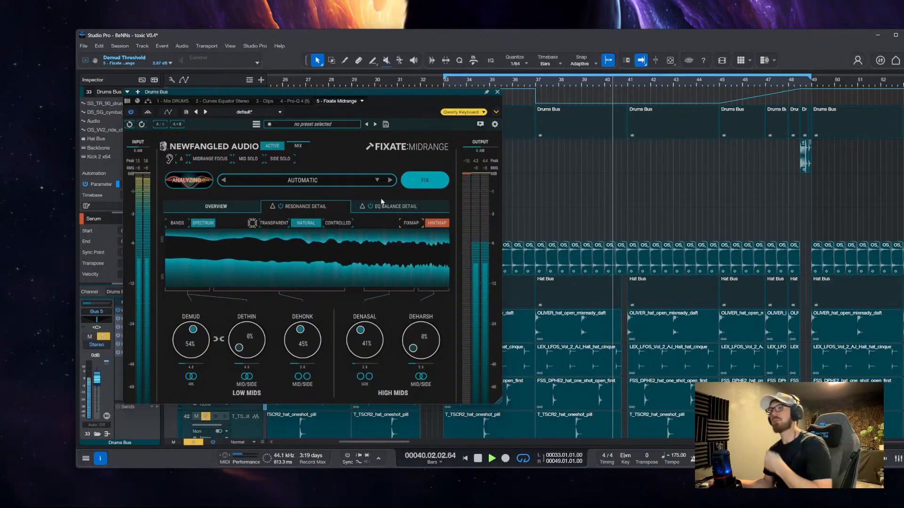
pyautogui.click(437, 223)
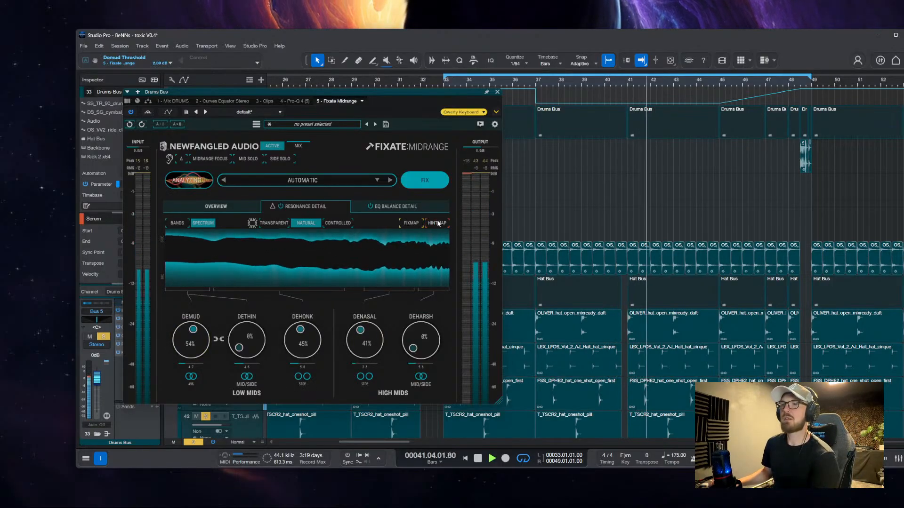
pyautogui.click(395, 206)
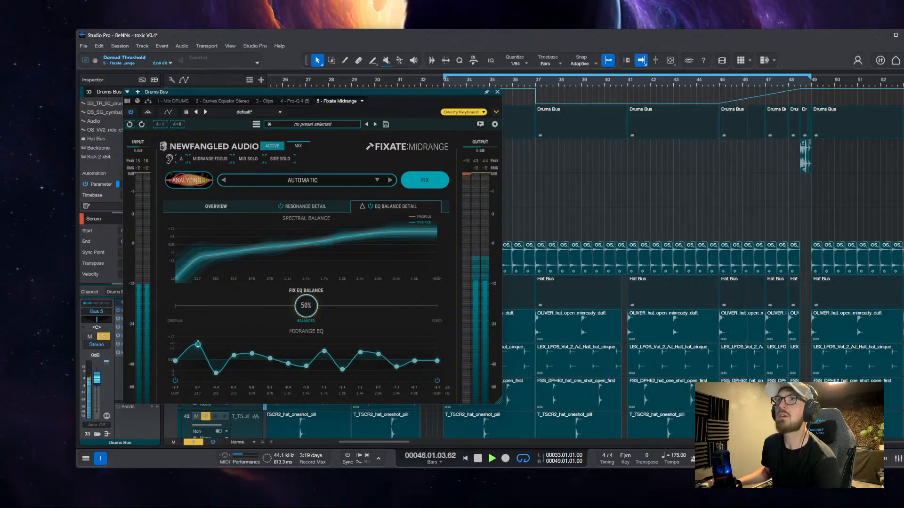
pyautogui.moveTo(316, 308)
pyautogui.mouseDown()
pyautogui.moveTo(372, 310)
pyautogui.moveTo(266, 309)
pyautogui.moveTo(304, 309)
pyautogui.mouseUp()
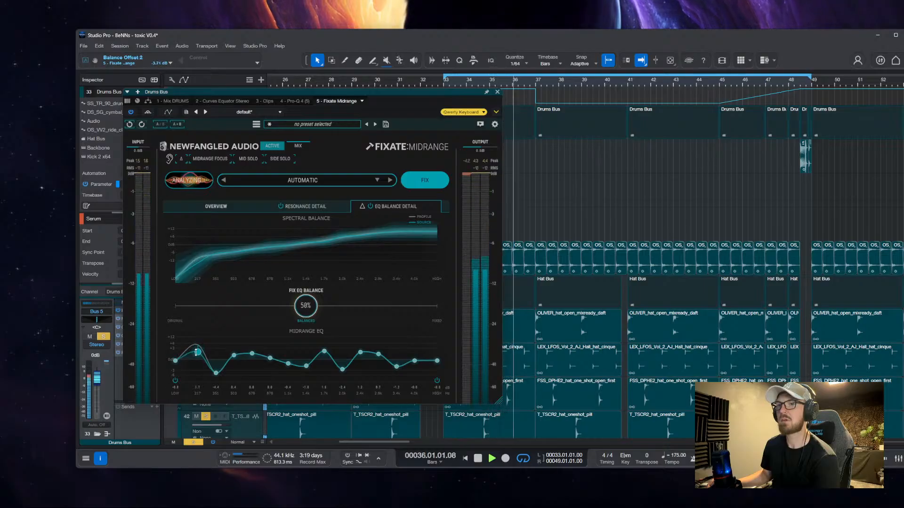
pyautogui.click(308, 211)
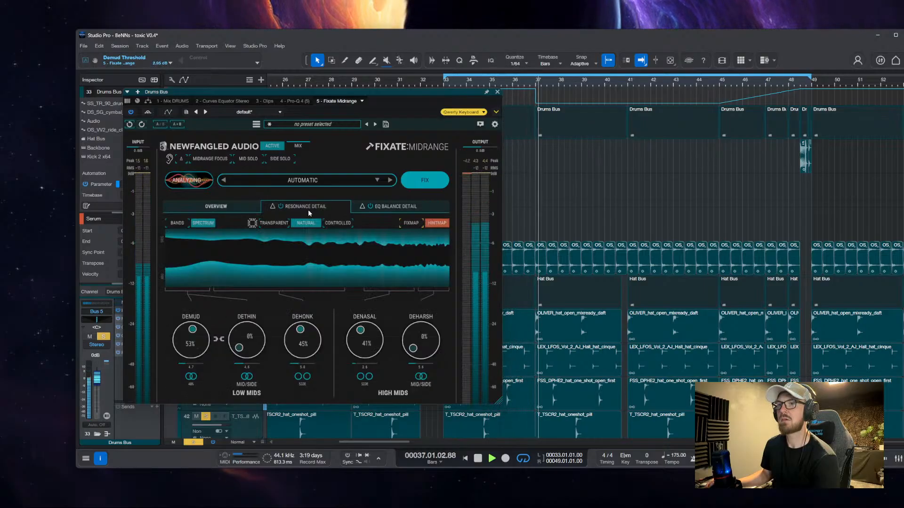
# Raise Fix EQ Balance on the Drums Bus nearly to Fixed and compare the sound with Fixate Midrange bypassed and active
pyautogui.click(216, 207)
pyautogui.moveTo(318, 310); pyautogui.dragTo(440, 313)
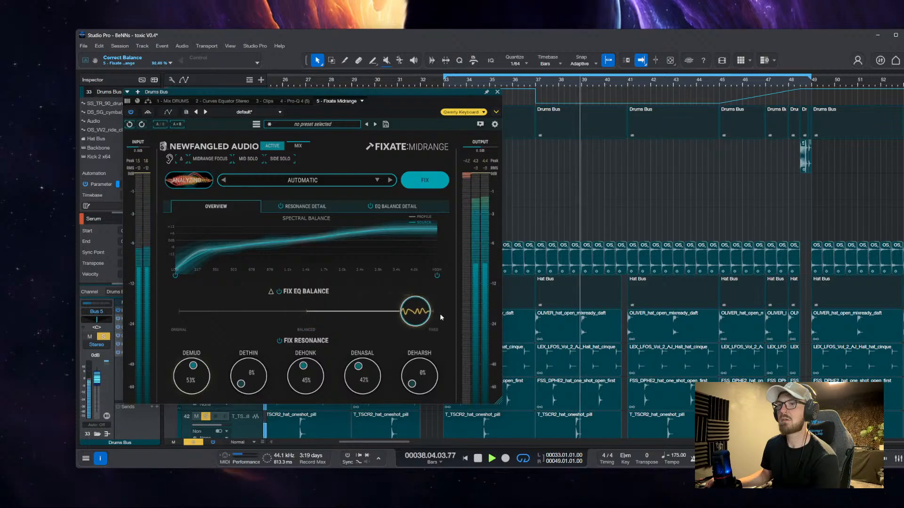
pyautogui.click(148, 112)
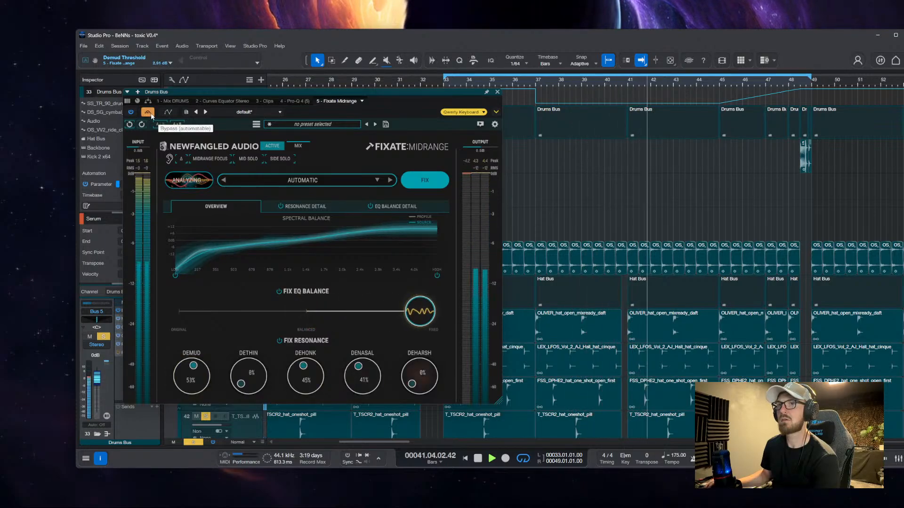
pyautogui.click(150, 114)
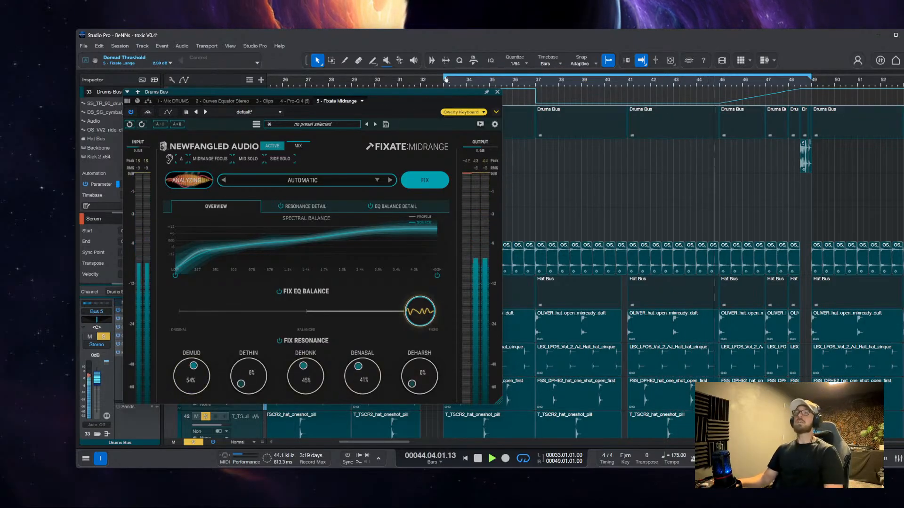
# Stop playback, show the mixer, unsolo the Drums Bus and insert a Fixate Midrange on the Main channel
pyautogui.click(497, 92)
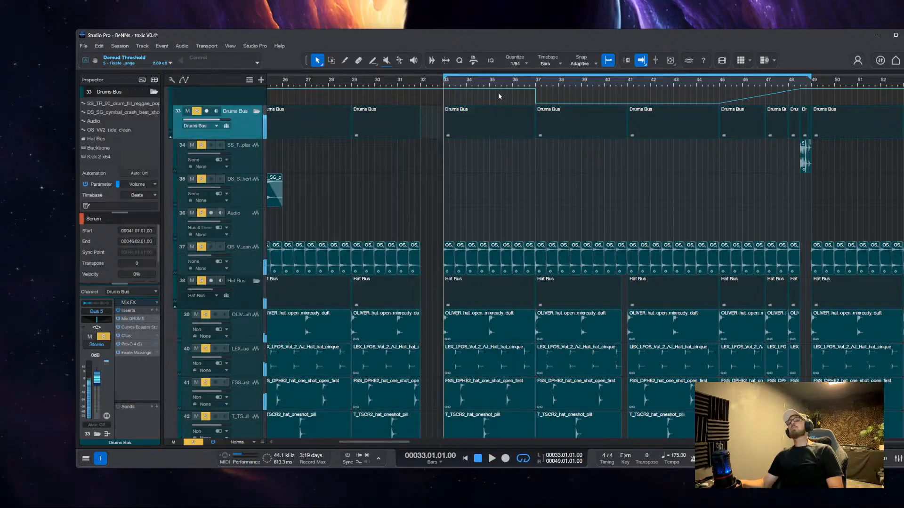
pyautogui.press('space')
pyautogui.click(899, 460)
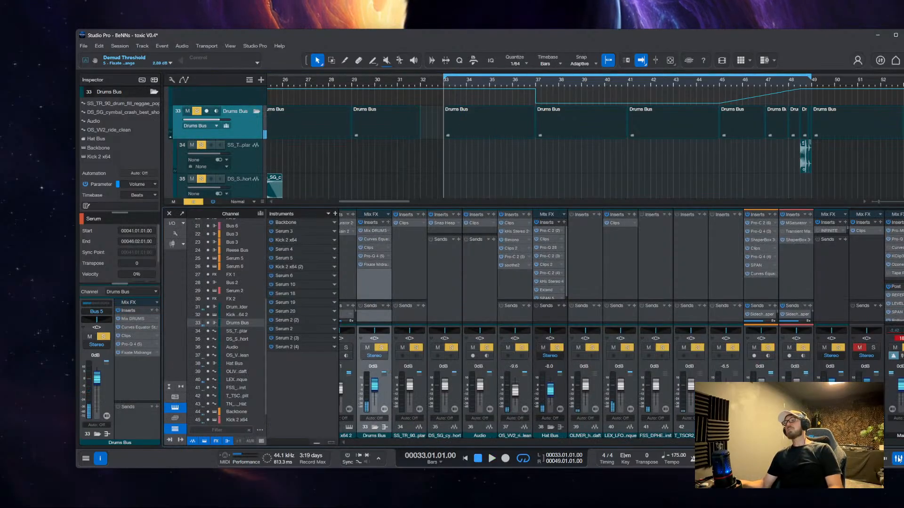
pyautogui.press('s')
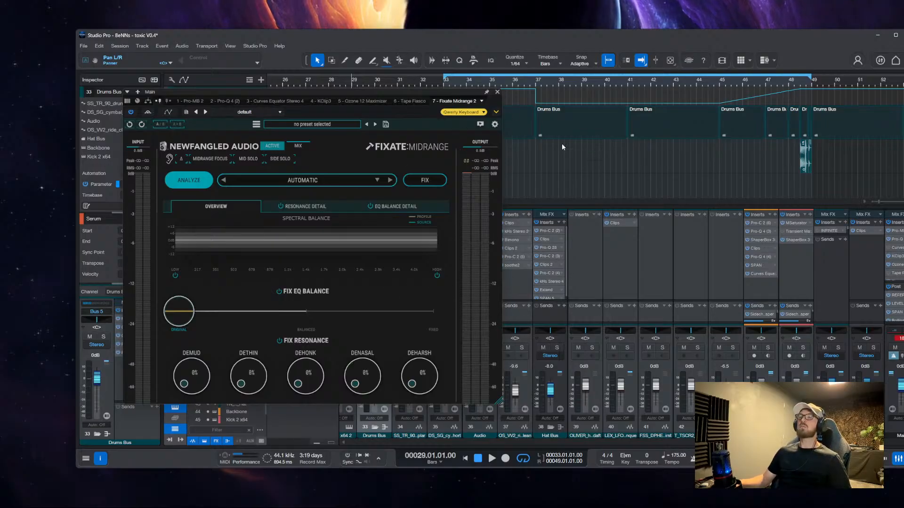
# Analyze the full mix in Main's Fixate Midrange during playback and move the plug-in ahead of KClip3 in the chain
pyautogui.moveTo(462, 89); pyautogui.dragTo(532, 137)
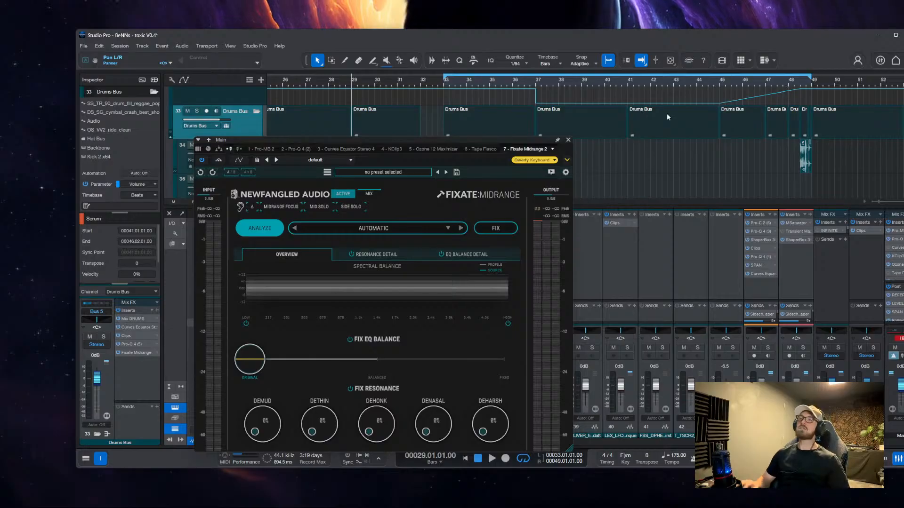
pyautogui.press('space')
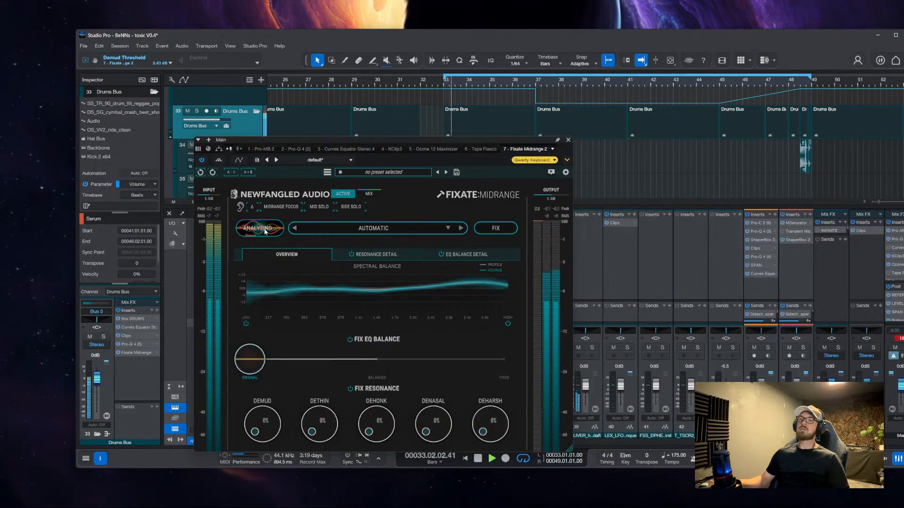
pyautogui.moveTo(350, 140); pyautogui.dragTo(491, 120)
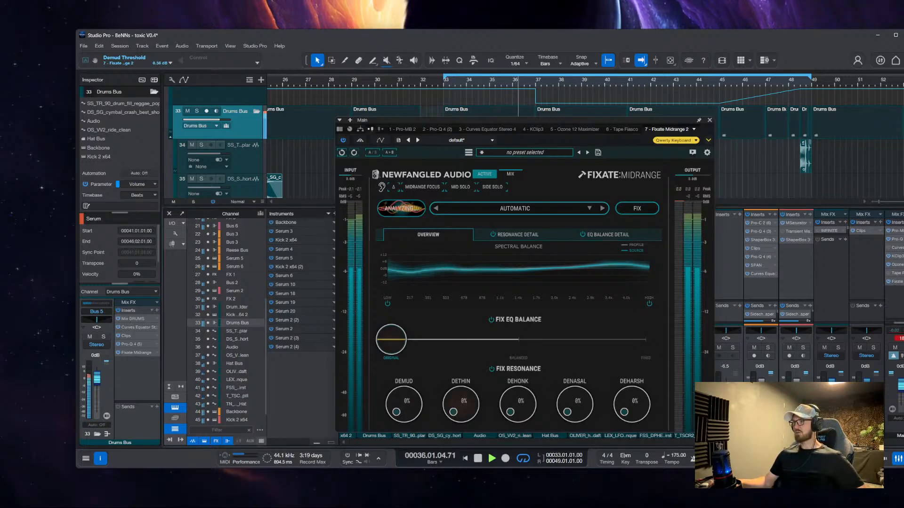
pyautogui.moveTo(902, 288); pyautogui.dragTo(897, 256)
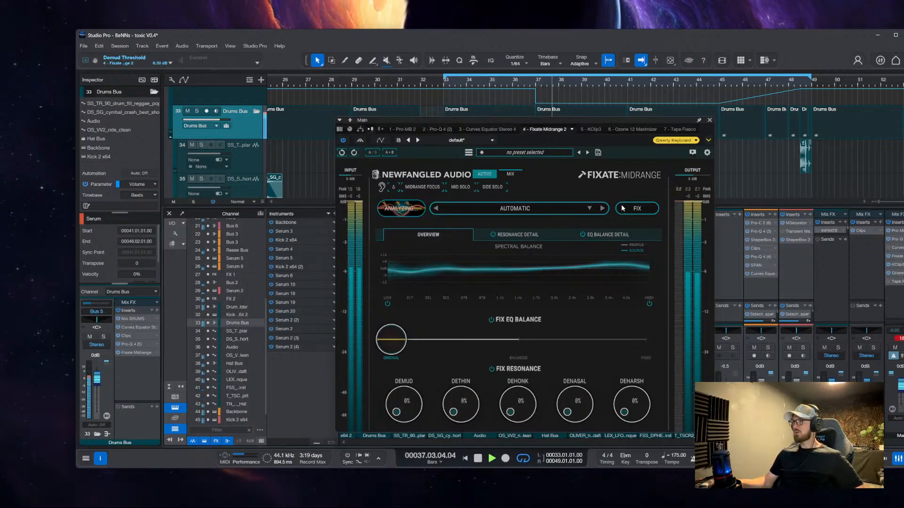
# Check the Pro-Q 4 and Pro-MB settings on the Main channel while the loop plays
pyautogui.click(900, 240)
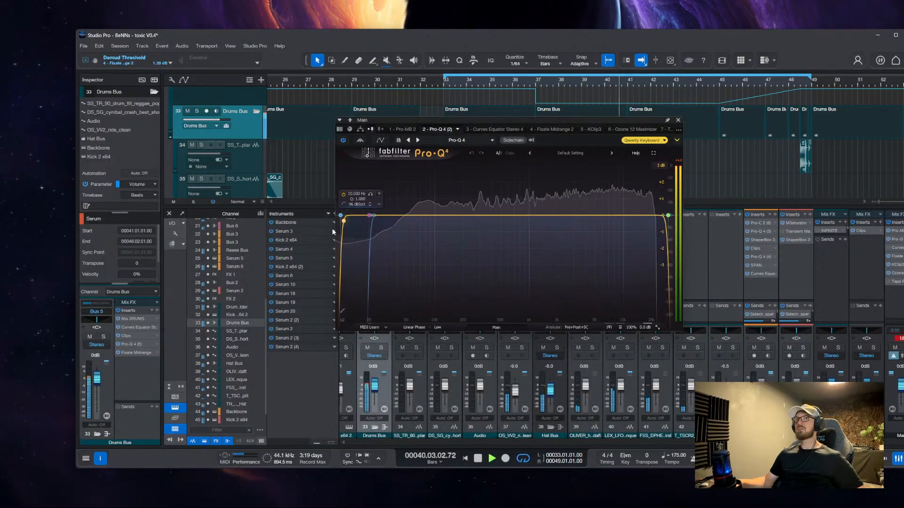
pyautogui.click(402, 129)
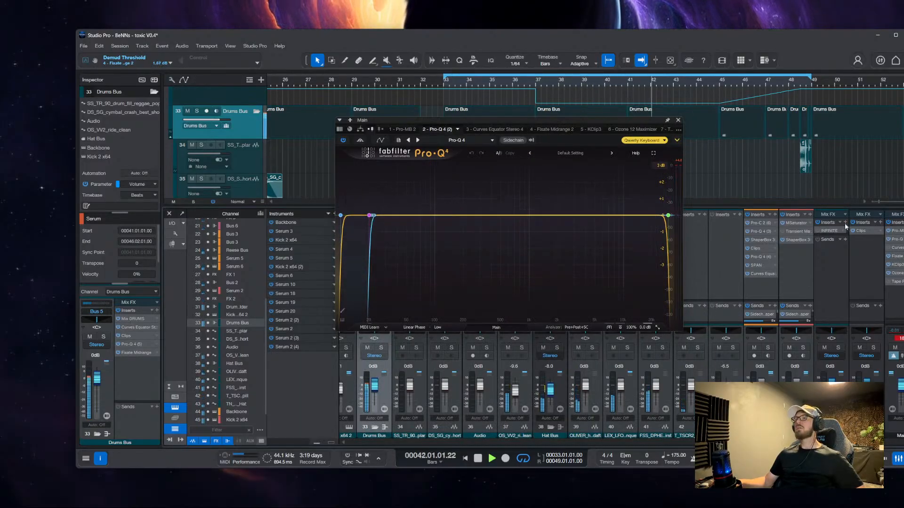
pyautogui.moveTo(375, 244); pyautogui.dragTo(376, 331)
pyautogui.click(694, 121)
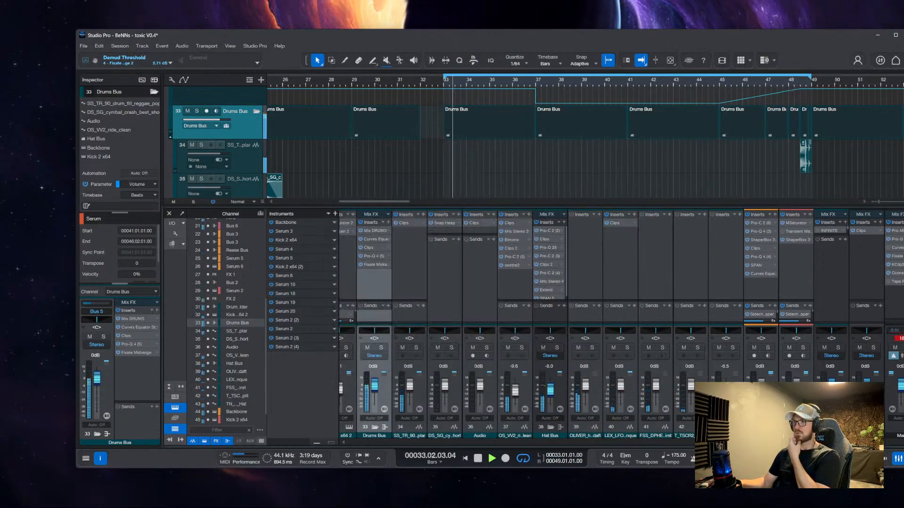
# Apply the Automatic Fix in Main's Fixate Midrange and review its resonance and EQ balance details
pyautogui.doubleClick(900, 257)
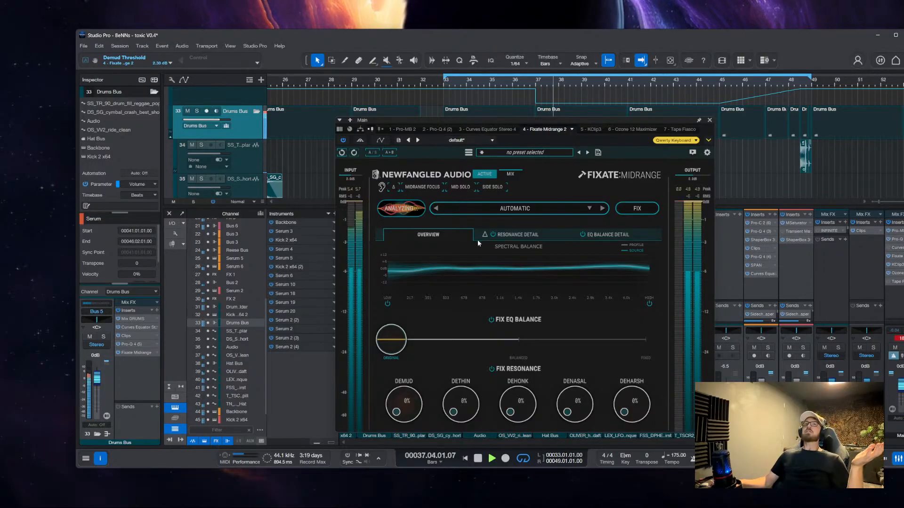
pyautogui.click(640, 214)
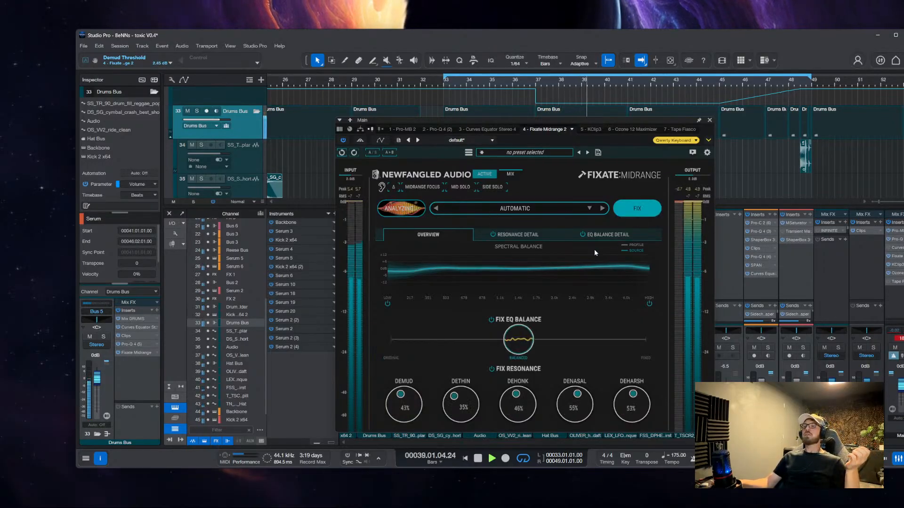
pyautogui.click(515, 235)
pyautogui.click(615, 236)
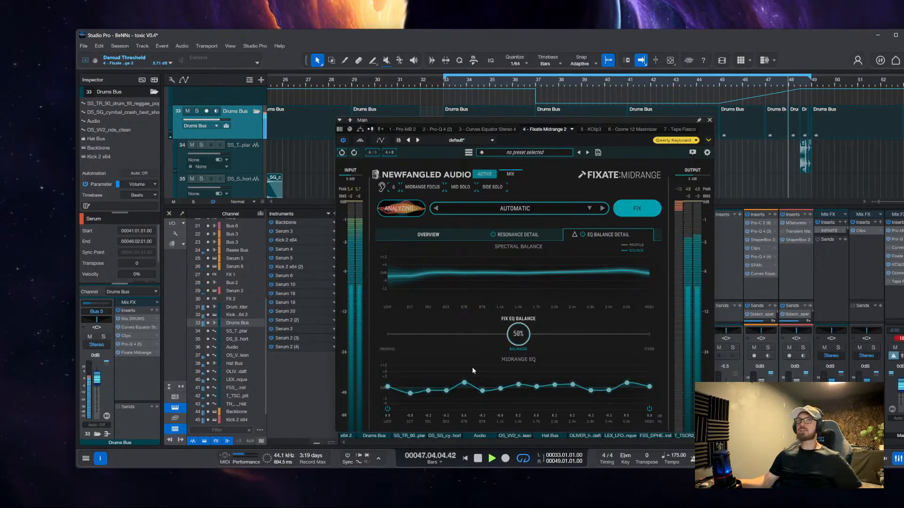
# Stop playback with the playback cursor at bar 35 and set Main's Fix EQ Balance to 80%
pyautogui.click(491, 82)
pyautogui.press('space')
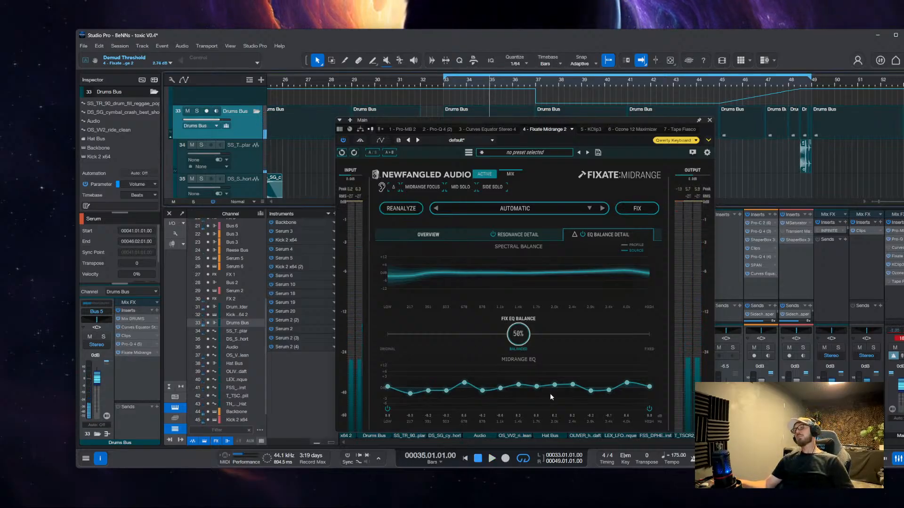
pyautogui.moveTo(532, 340); pyautogui.dragTo(662, 340)
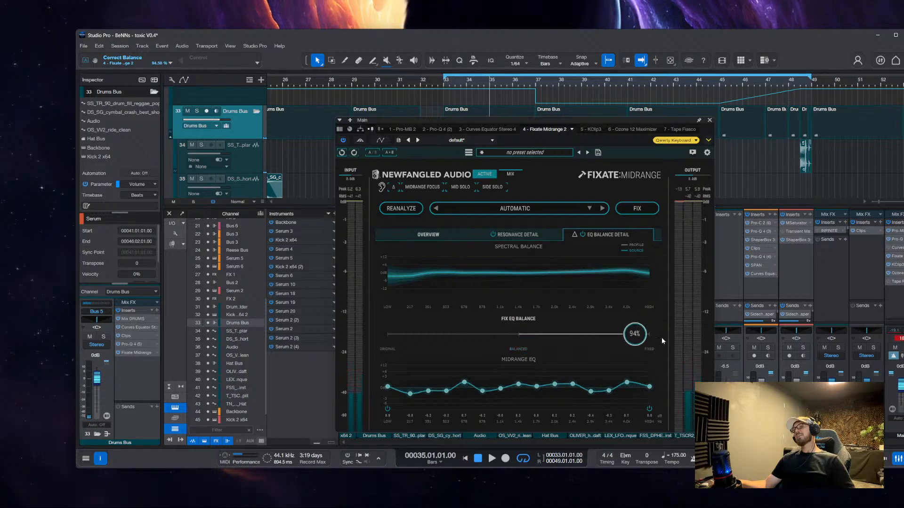
pyautogui.moveTo(596, 337); pyautogui.dragTo(604, 342)
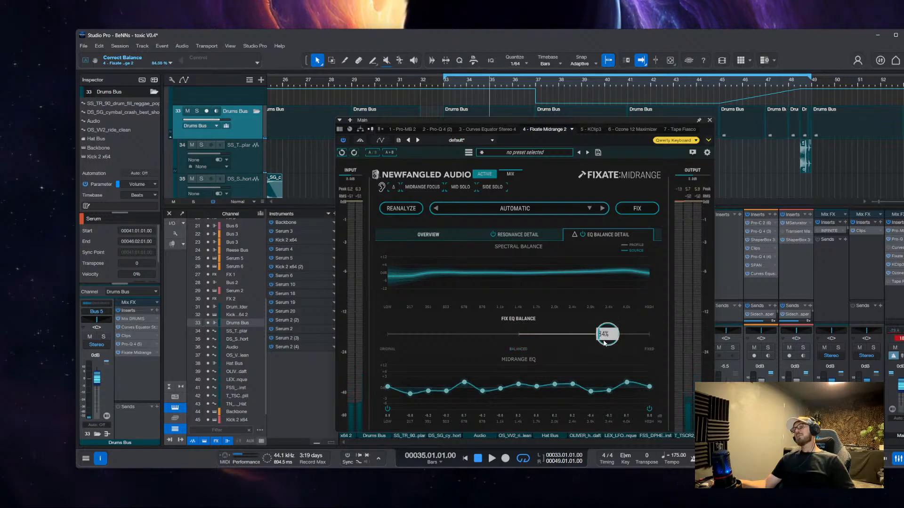
pyautogui.hotkey('ctrl', 'z')
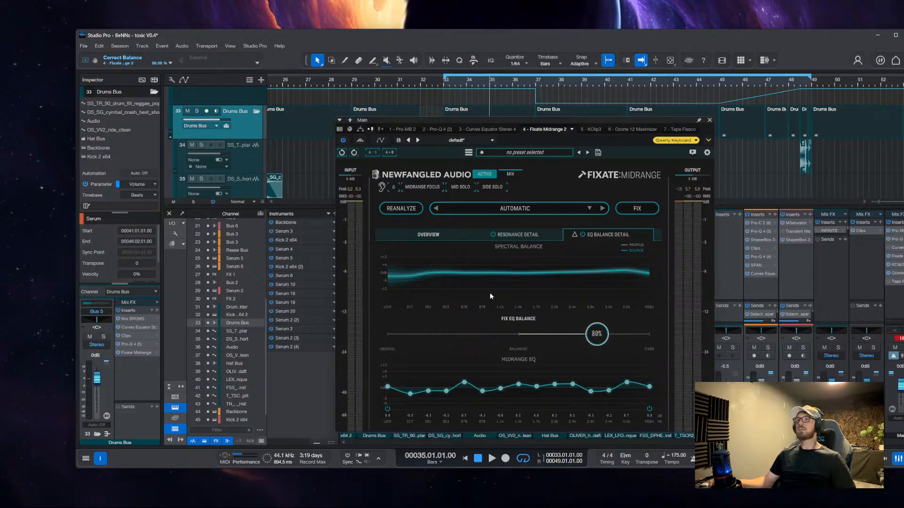
# Play from bar 35 with the resonance detail shown and compare the mix with Main's Fixate Midrange bypassed and active
pyautogui.click(516, 234)
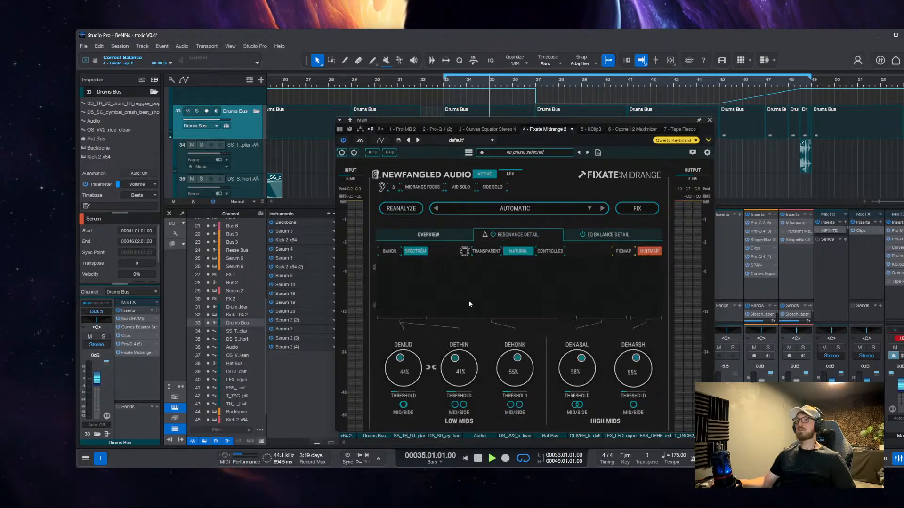
pyautogui.press('space')
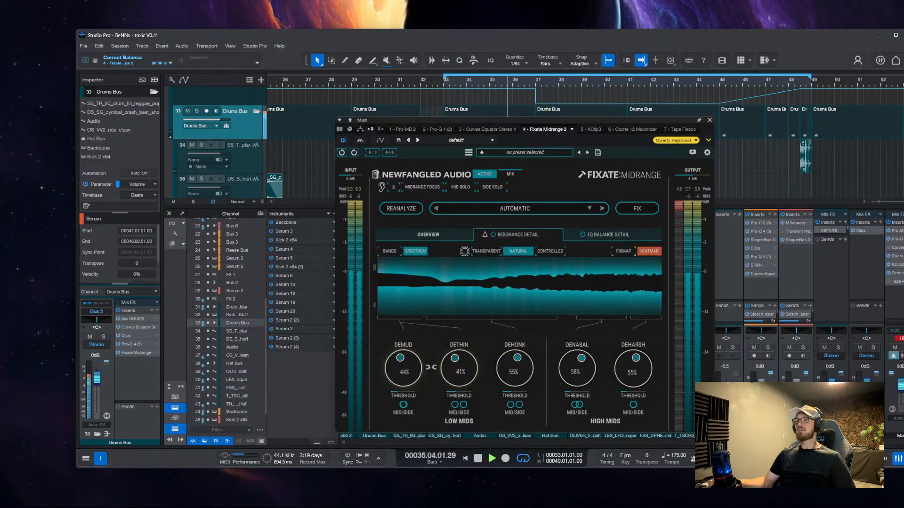
pyautogui.click(360, 141)
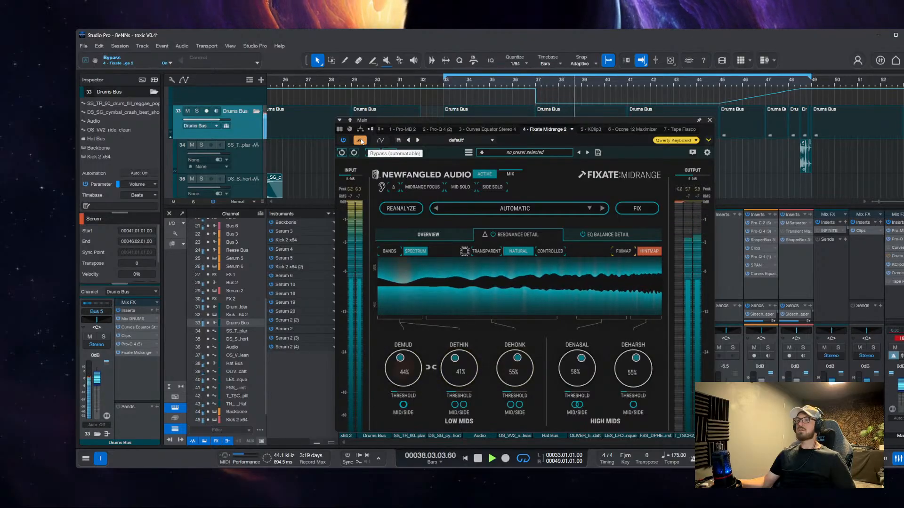
pyautogui.click(360, 141)
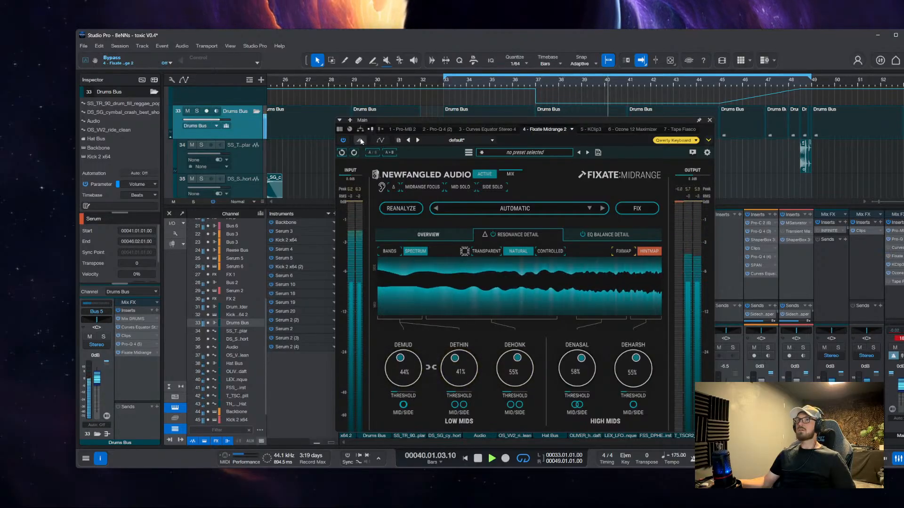
pyautogui.click(361, 140)
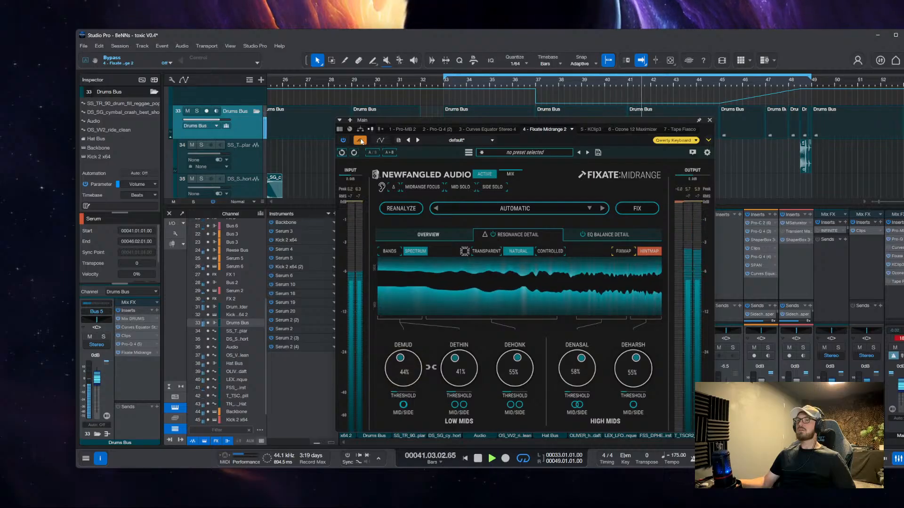
pyautogui.click(360, 140)
pyautogui.press('space')
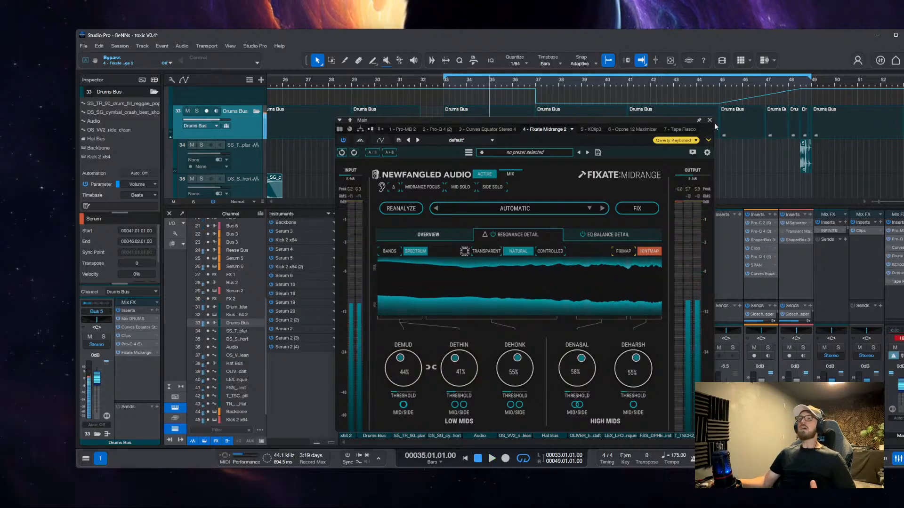
# Close the plug-in and mixer, reduce the track height and zoom out to look over the whole arrangement
pyautogui.click(710, 121)
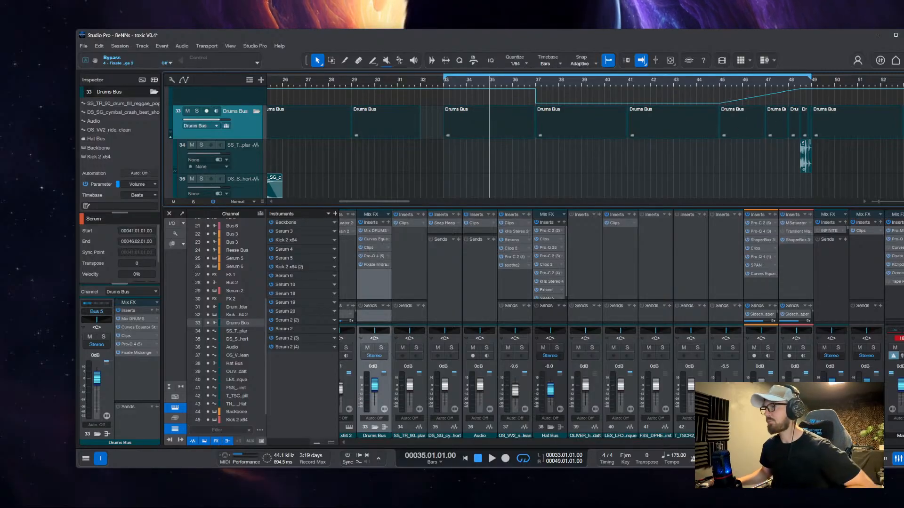
pyautogui.press('F3')
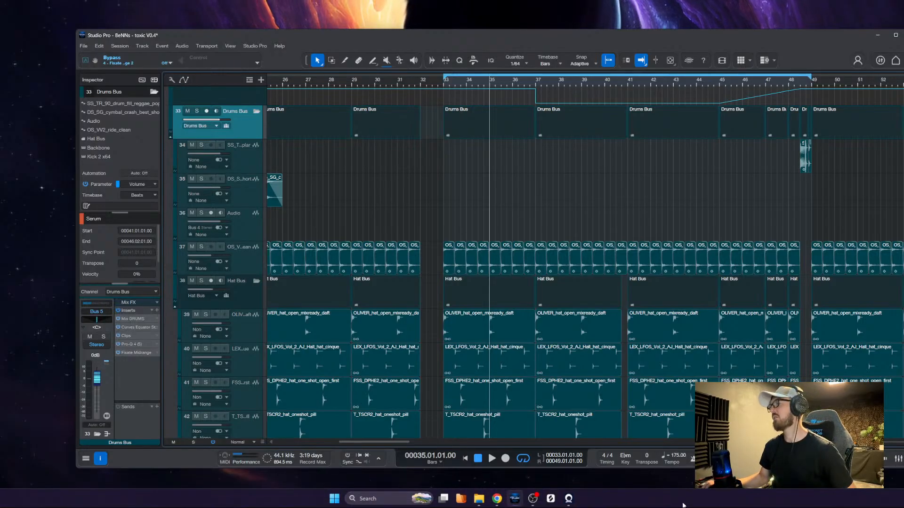
pyautogui.scroll(5, 497, 190)
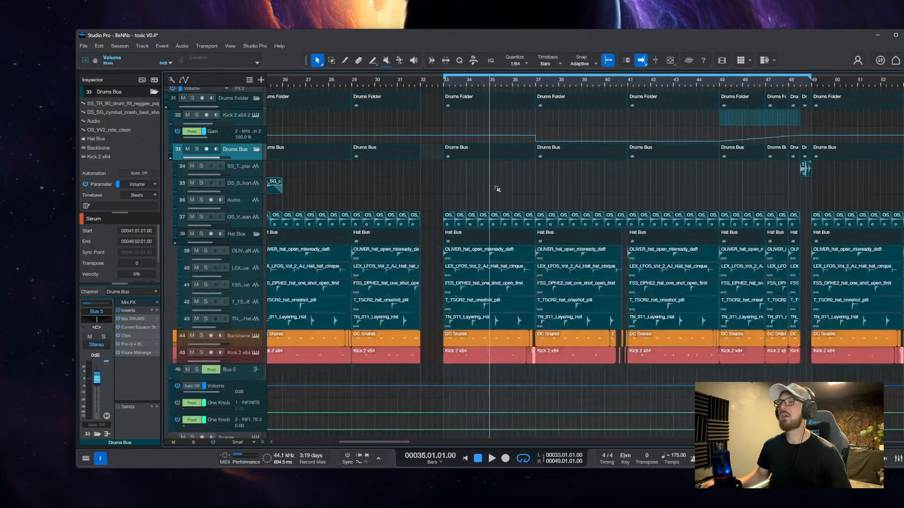
pyautogui.scroll(-6, 537, 240)
pyautogui.scroll(5, 514, 222)
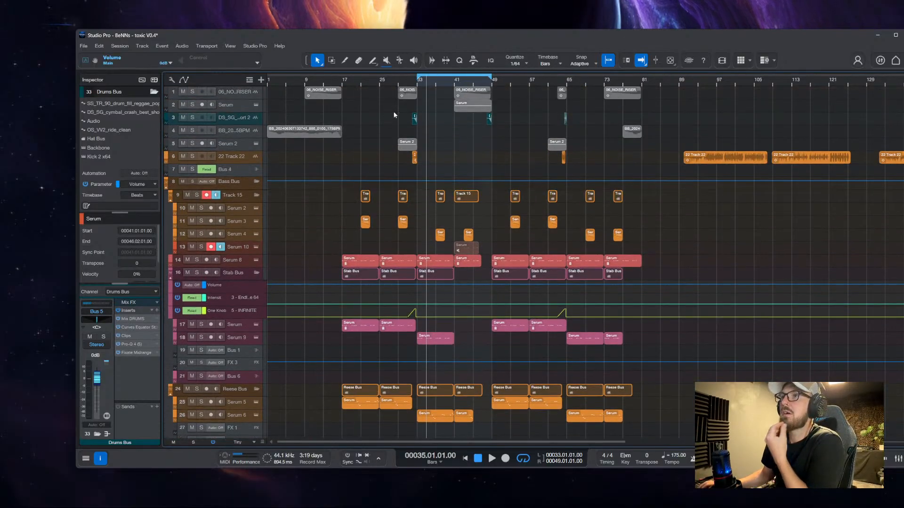
# Select the events across bars 17–48 over all tracks, set the loop range to them and start playback from bar 17
pyautogui.scroll(-6, 434, 240)
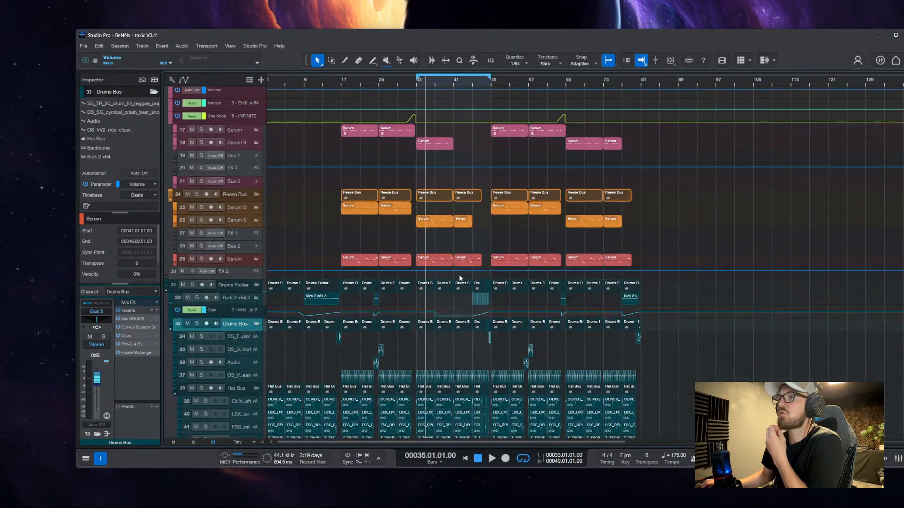
pyautogui.scroll(-2, 438, 302)
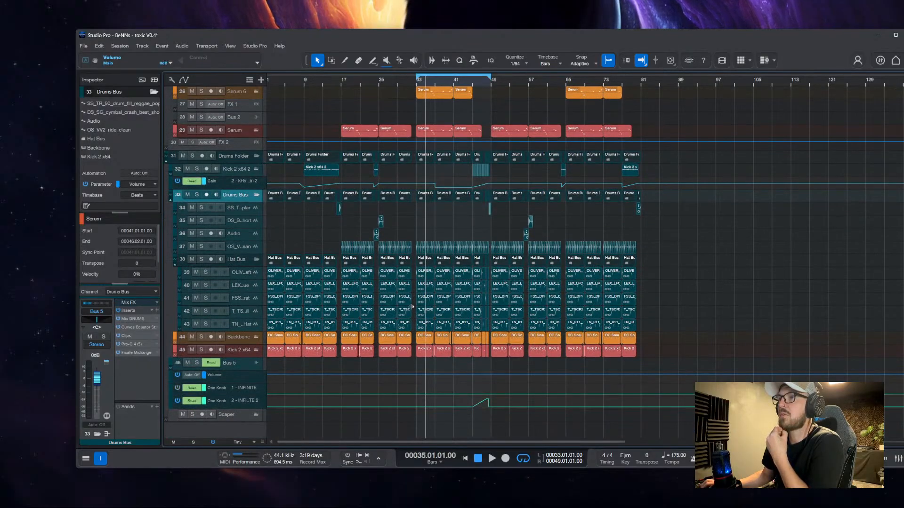
pyautogui.scroll(5, 468, 257)
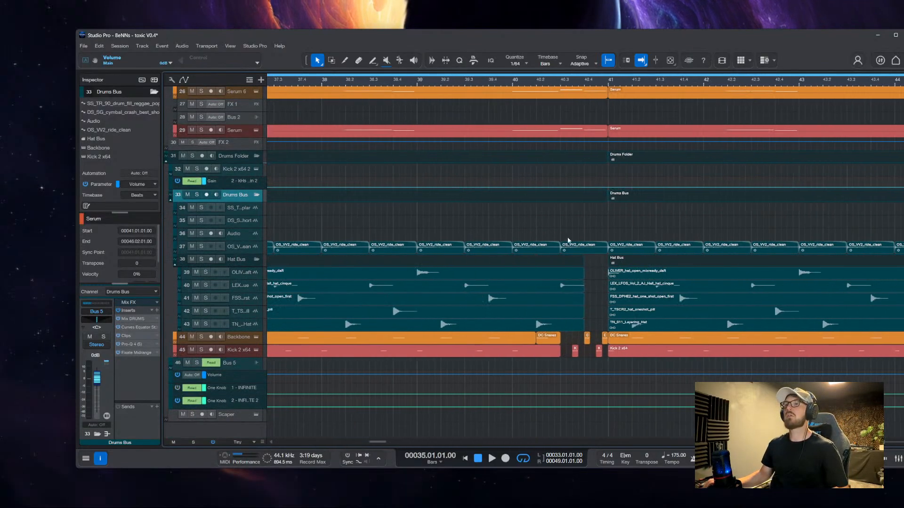
pyautogui.click(595, 246)
pyautogui.scroll(-2, 596, 247)
pyautogui.scroll(4, 596, 247)
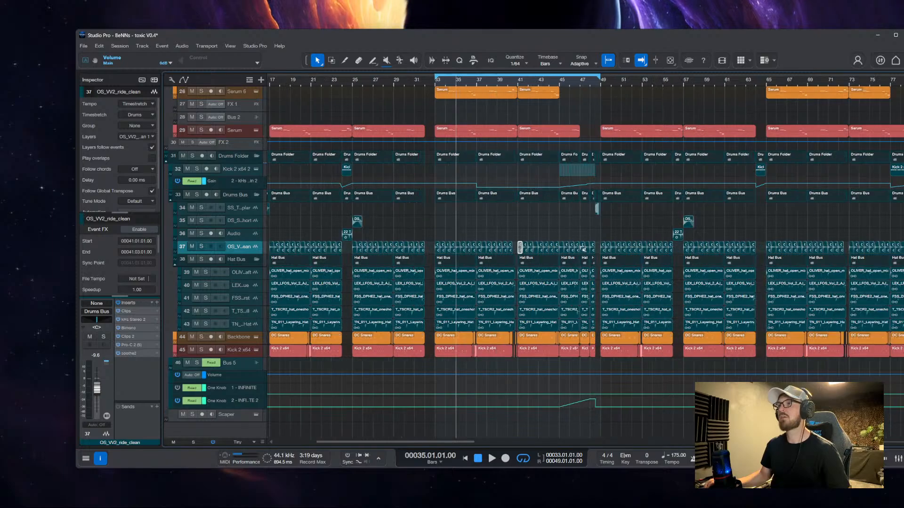
pyautogui.scroll(-3, 574, 262)
pyautogui.scroll(-2, 575, 261)
pyautogui.moveTo(657, 329); pyautogui.dragTo(391, 150)
pyautogui.press('p')
pyautogui.scroll(3, 354, 210)
pyautogui.press('space')
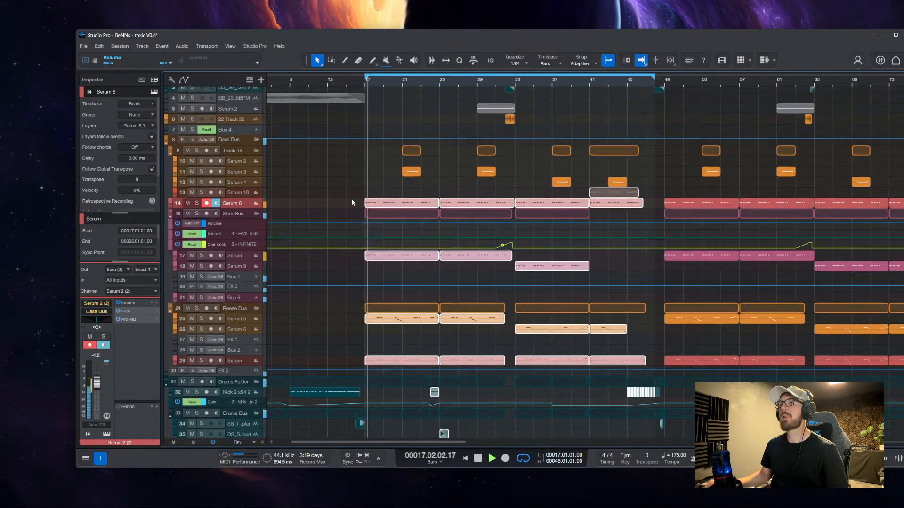
# Add another Clips insert to the Reese Bus and place it before SPAN 20 in the chain
pyautogui.scroll(3, 351, 199)
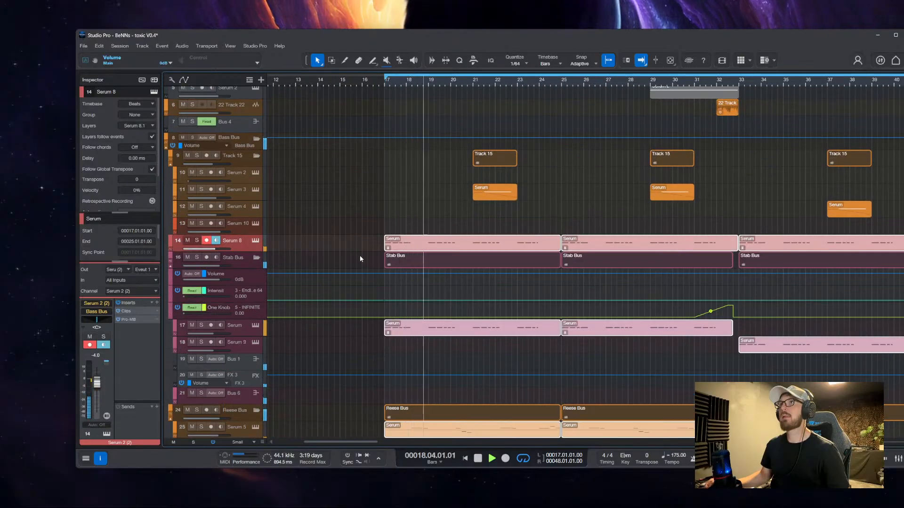
pyautogui.scroll(-5, 400, 244)
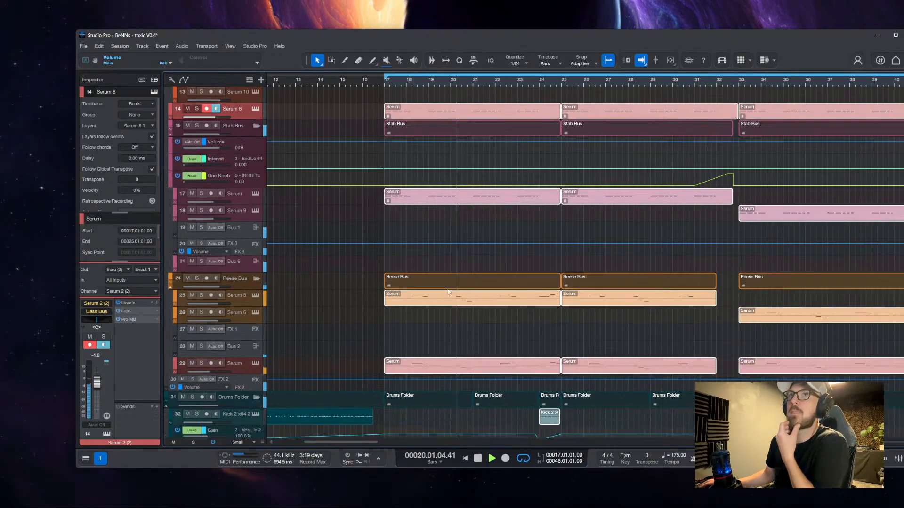
pyautogui.scroll(1, 402, 233)
pyautogui.click(254, 265)
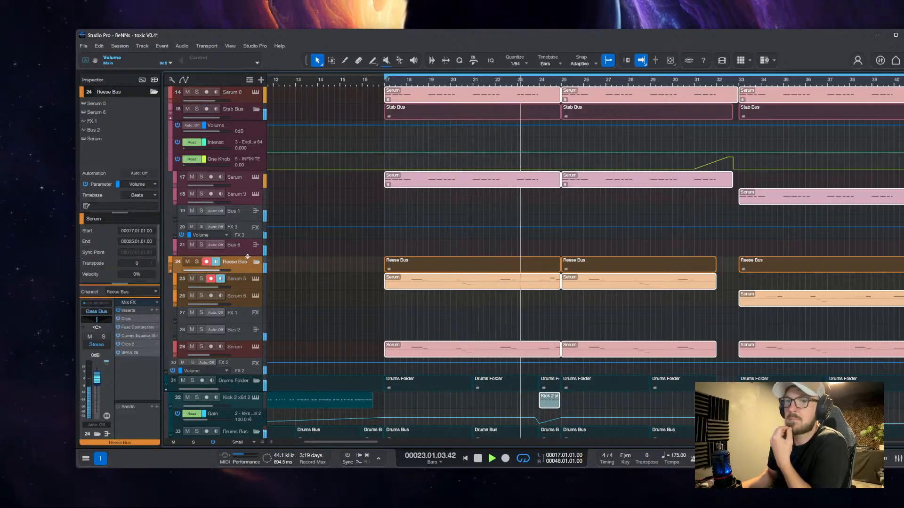
pyautogui.moveTo(247, 256); pyautogui.dragTo(248, 259)
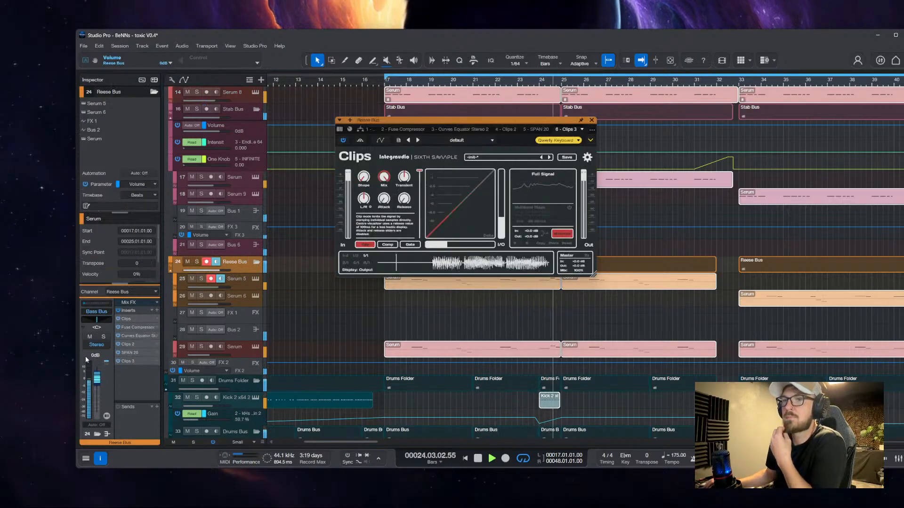
pyautogui.moveTo(134, 368); pyautogui.dragTo(135, 353)
# Lower the new Clips threshold on the Reese Bus, set the bus volume to -4.0 dB, stop playback and close the plug-in
pyautogui.moveTo(420, 171); pyautogui.dragTo(422, 203)
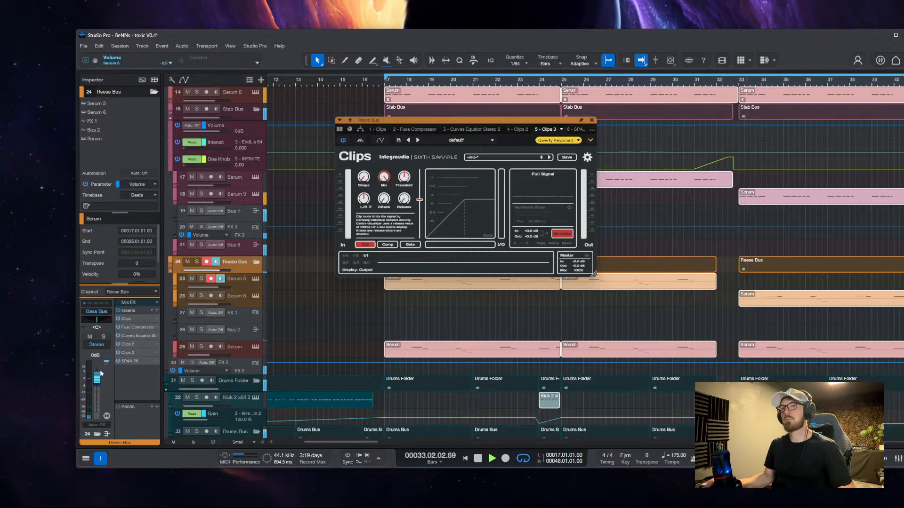
pyautogui.moveTo(96, 376); pyautogui.dragTo(101, 403)
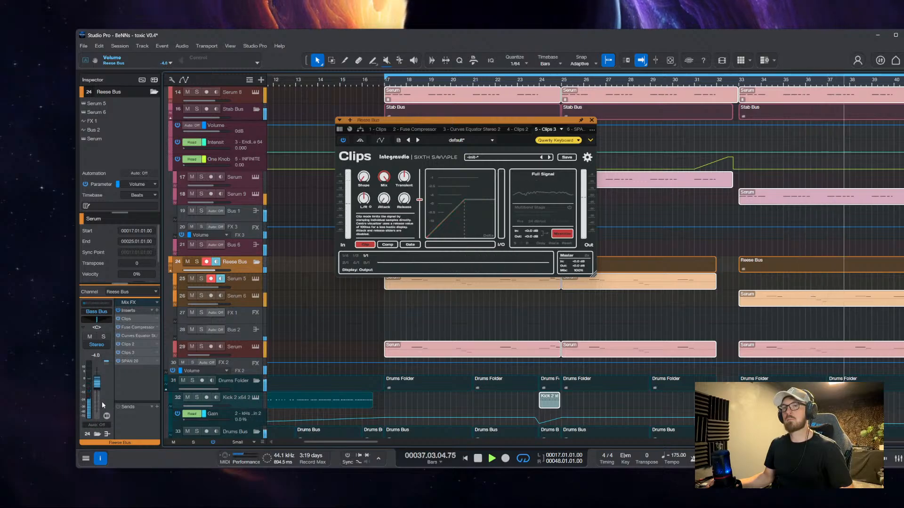
pyautogui.moveTo(432, 203); pyautogui.dragTo(425, 197)
pyautogui.scroll(1, 250, 324)
pyautogui.click(250, 323)
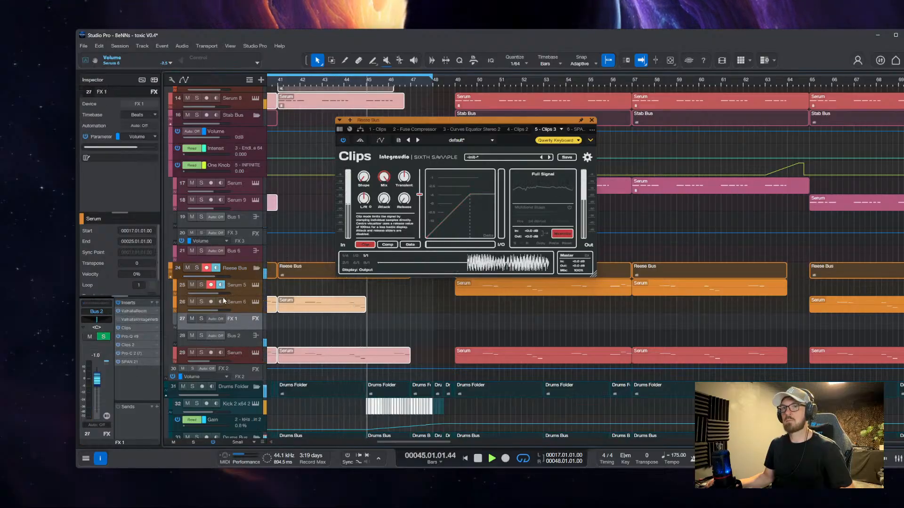
pyautogui.press('space')
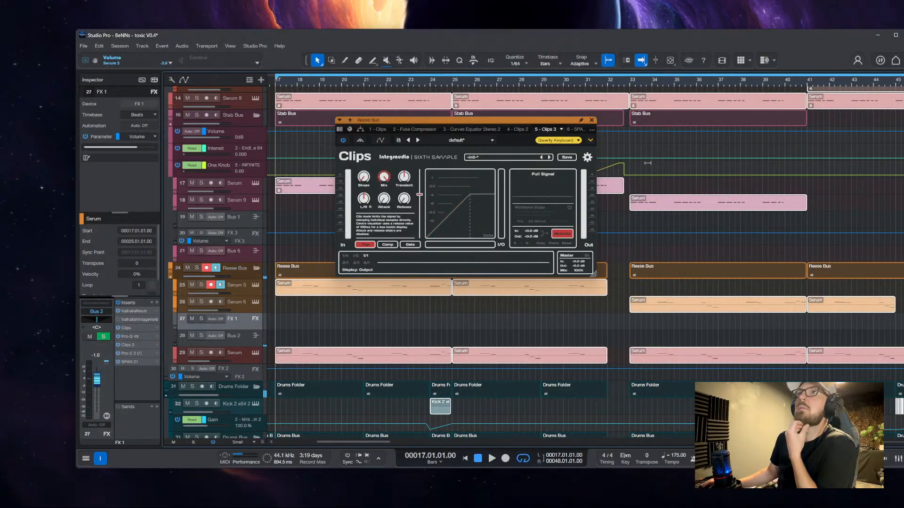
pyautogui.click(592, 120)
# Compare the channel settings and insert chains of Serum 5, Serum 6 and FX 1 inside the Reese Bus
pyautogui.hscroll(-5, 559, 213)
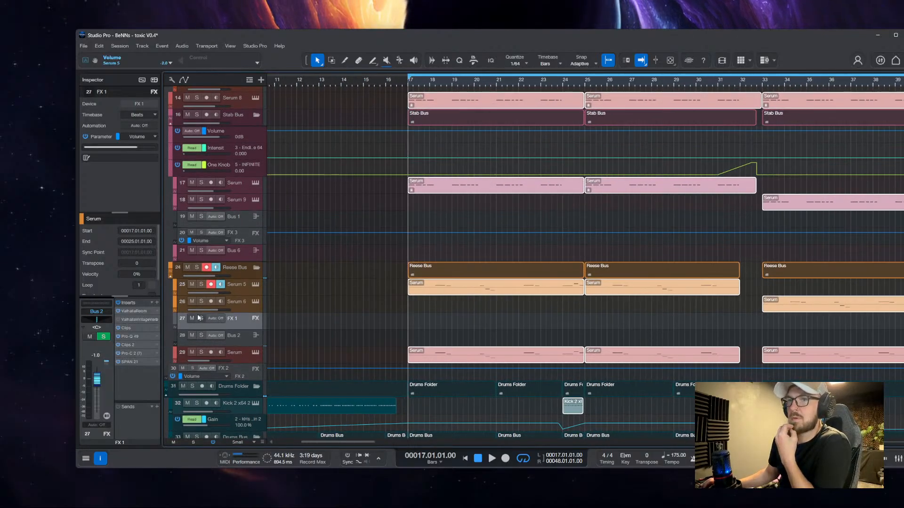
pyautogui.click(241, 290)
pyautogui.click(242, 302)
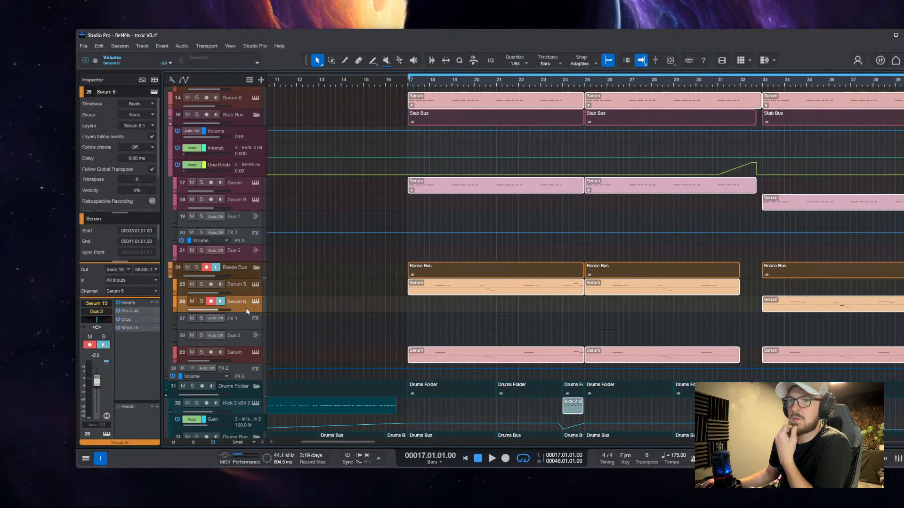
pyautogui.click(247, 318)
pyautogui.click(245, 277)
pyautogui.click(248, 320)
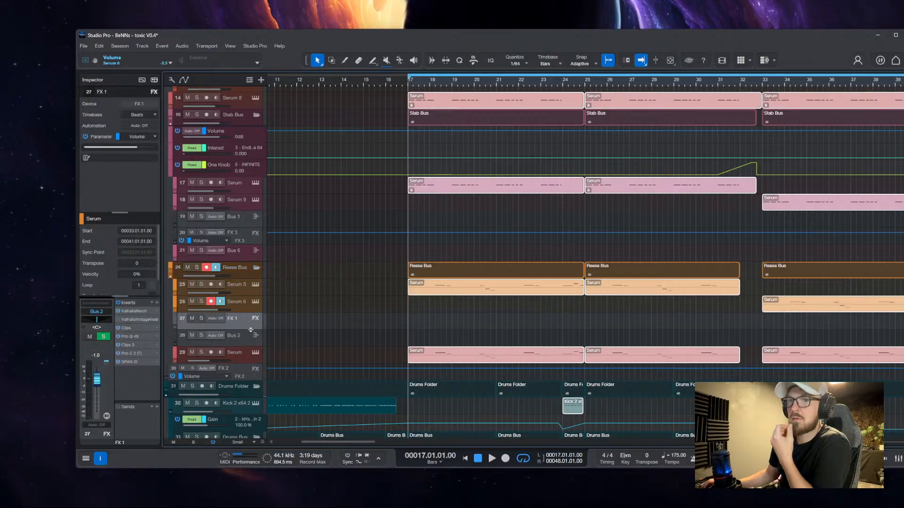
pyautogui.click(245, 307)
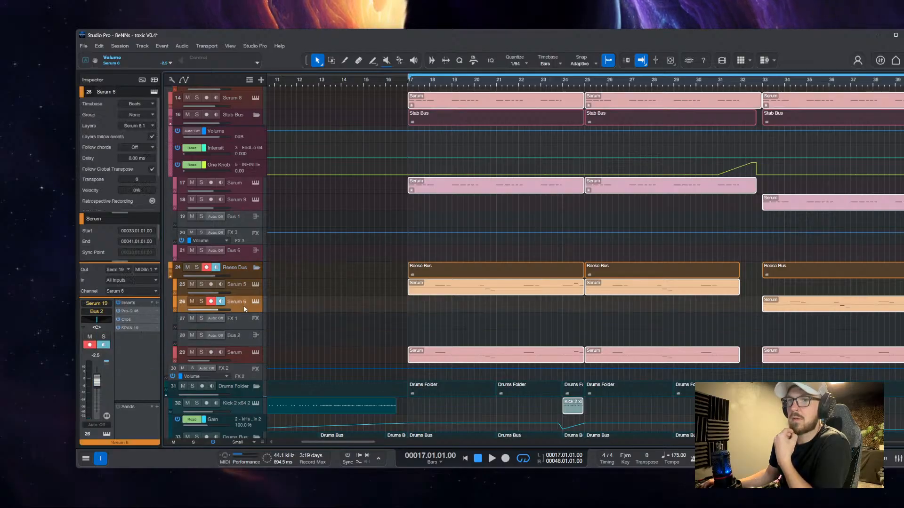
pyautogui.click(242, 291)
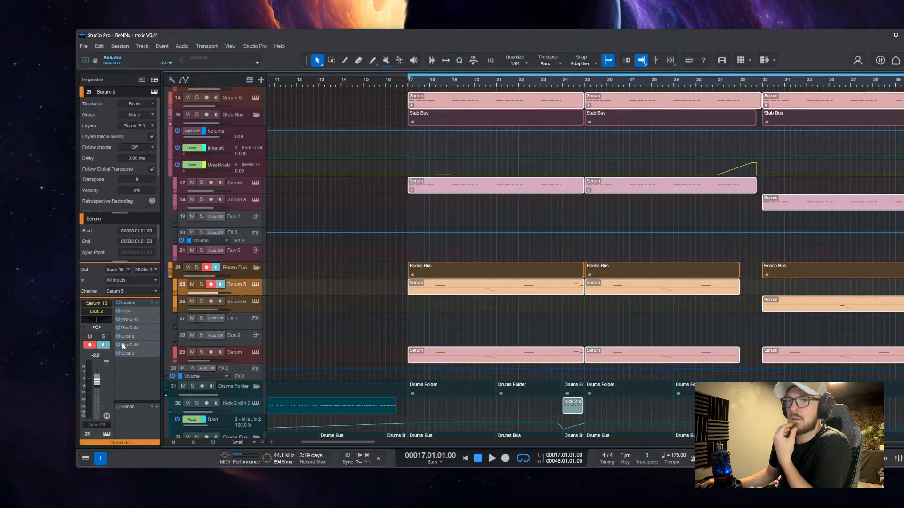
# Examine the sidechains and audio destinations available for a send from Serum 5, then leave the list without adding one
pyautogui.click(157, 407)
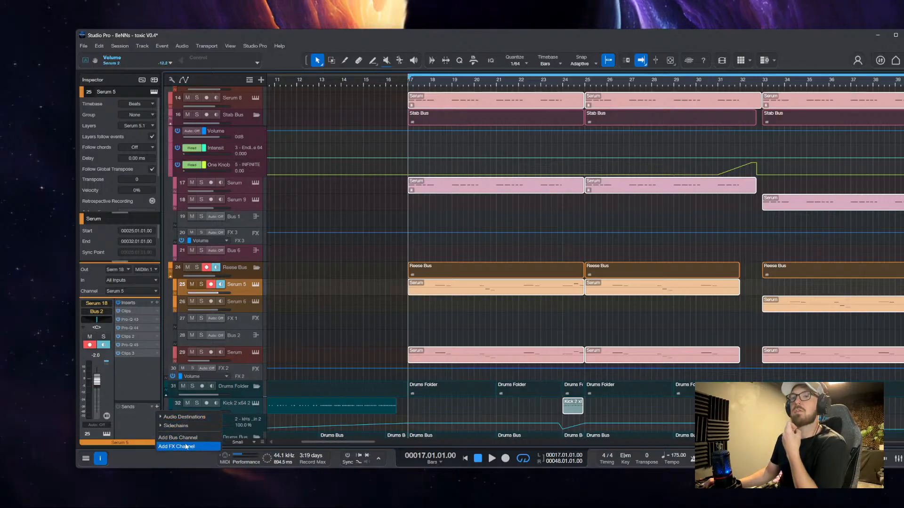
pyautogui.click(193, 425)
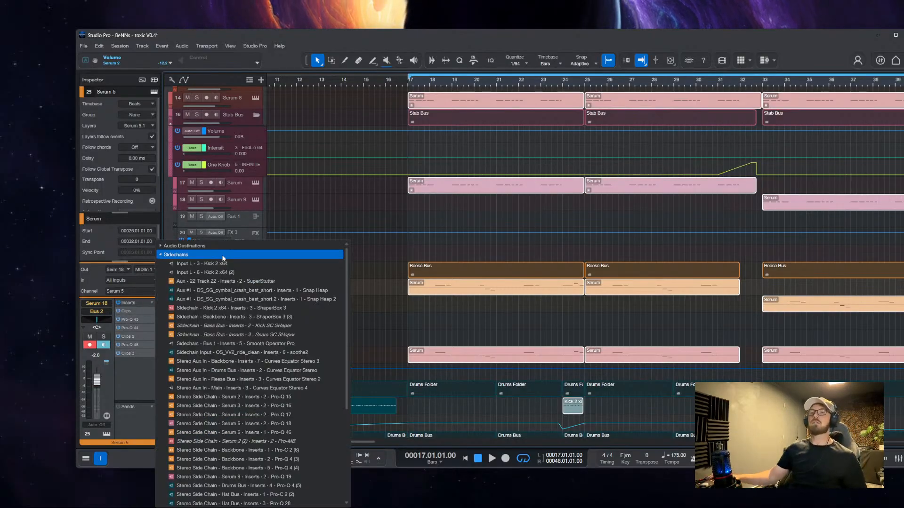
pyautogui.click(142, 465)
pyautogui.click(157, 408)
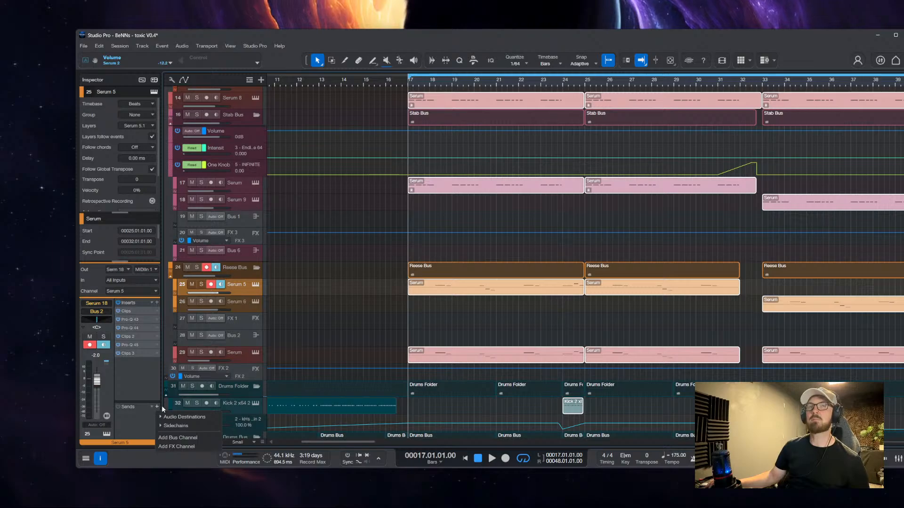
pyautogui.click(183, 418)
pyautogui.click(137, 414)
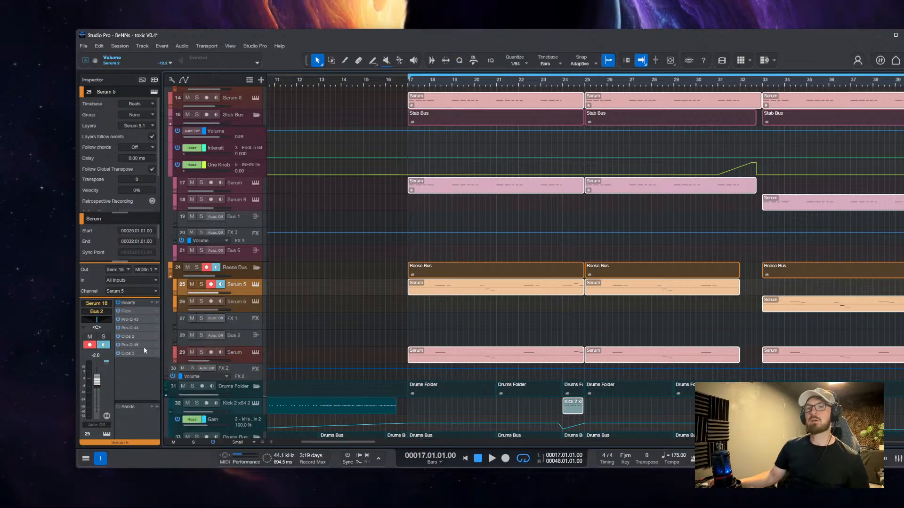
pyautogui.click(157, 408)
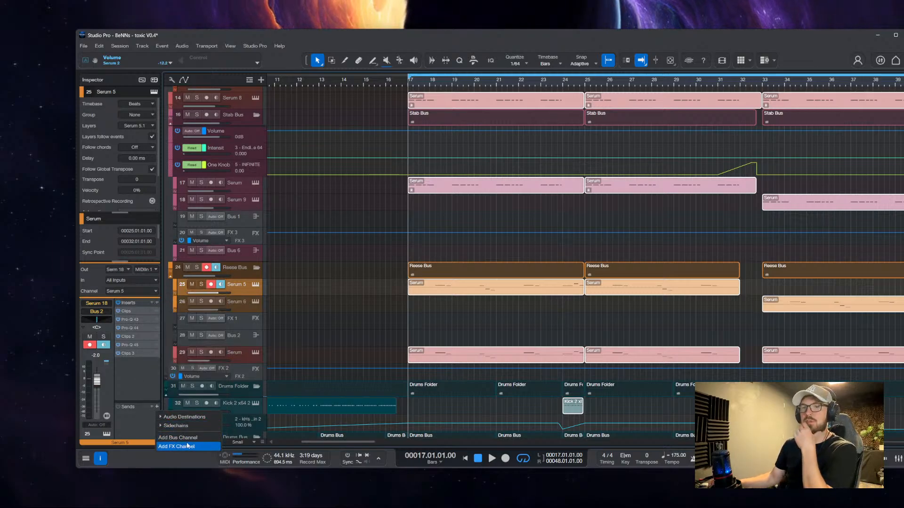
pyautogui.click(188, 417)
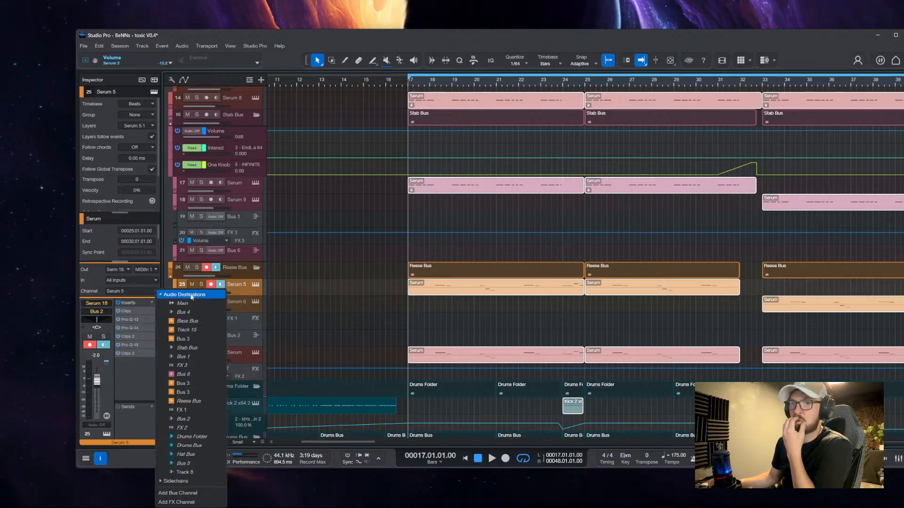
pyautogui.click(219, 386)
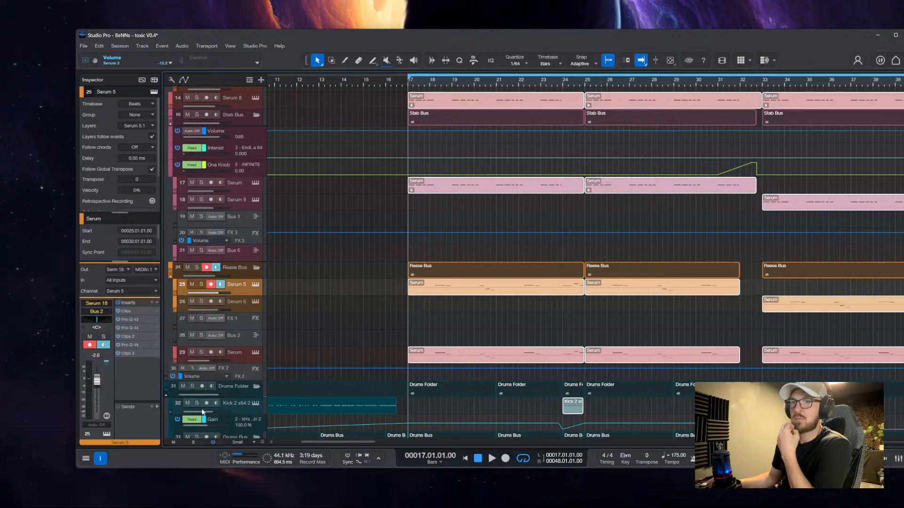
# Check FX 1's ValhallaRoom settings, close the plug-in and play the loop from bar 17 with FX 1 soloed
pyautogui.click(238, 324)
pyautogui.click(255, 318)
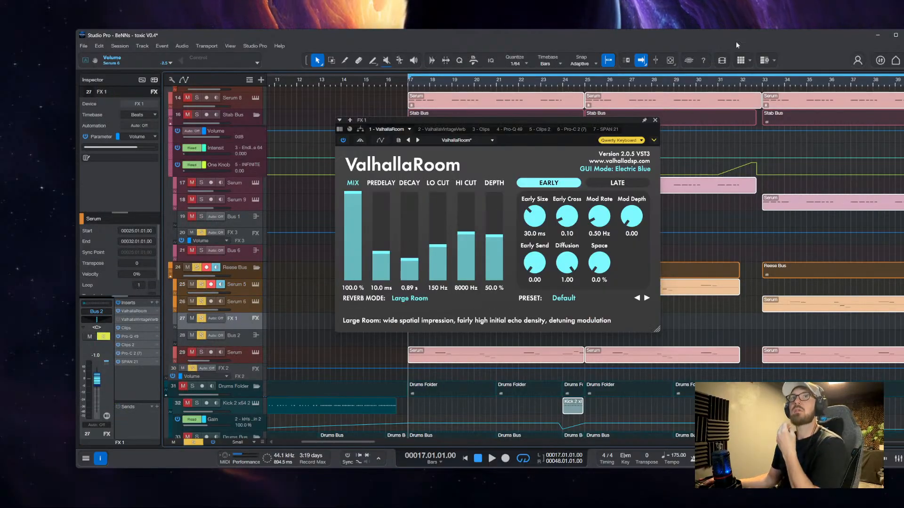
pyautogui.click(655, 120)
pyautogui.press('space')
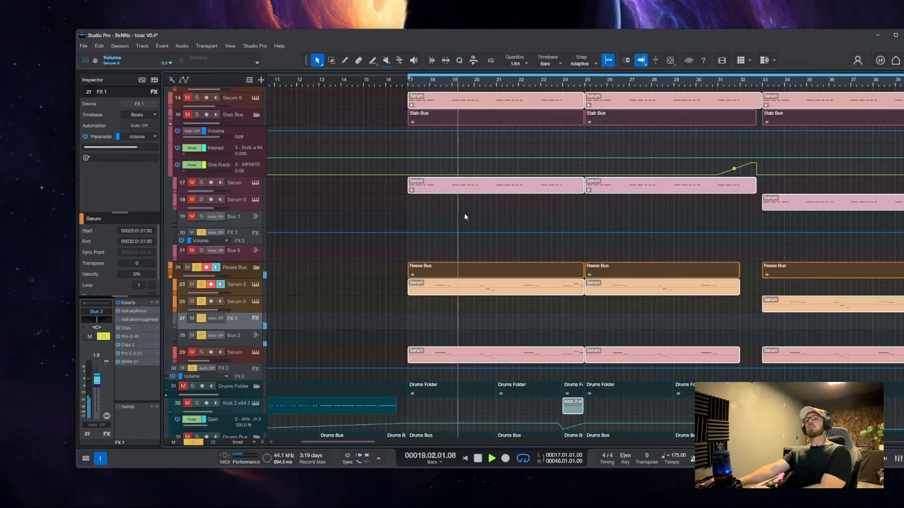
# Find the ValhallaPlate reverb by searching for "plate" and add it as an insert on FX 1
pyautogui.click(156, 303)
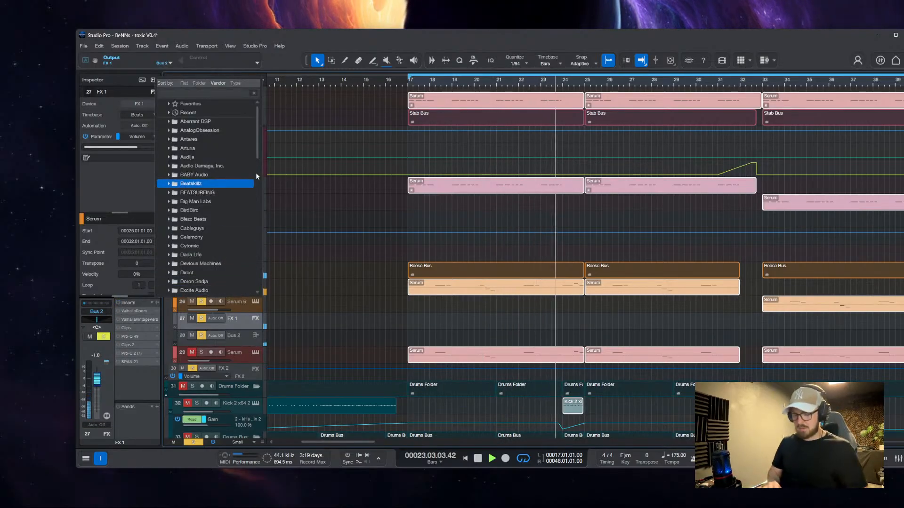
pyautogui.write('plate')
pyautogui.press('Down')
pyautogui.press('Return')
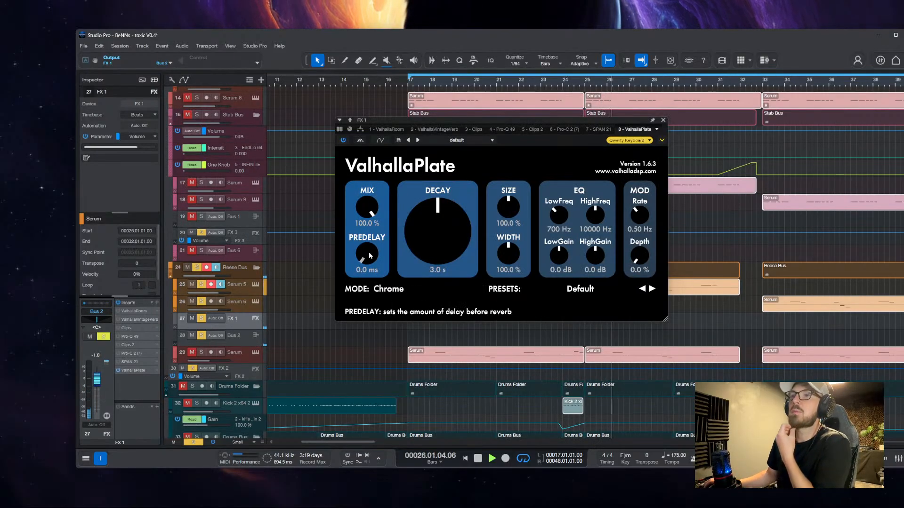
# Set ValhallaPlate to Brass mode with a LowGain of -2.5 dB and a predelay of 50 ms
pyautogui.click(388, 289)
pyautogui.click(390, 332)
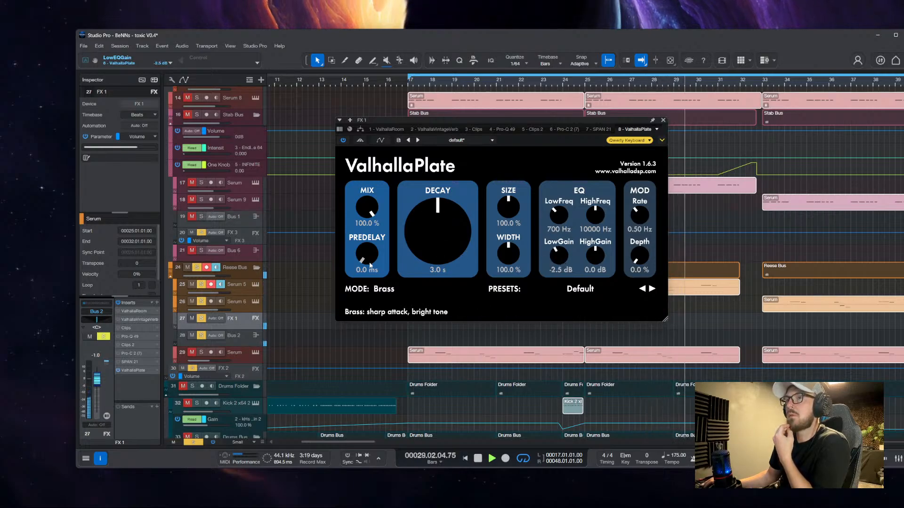
pyautogui.scroll(4, 371, 264)
pyautogui.scroll(2, 371, 262)
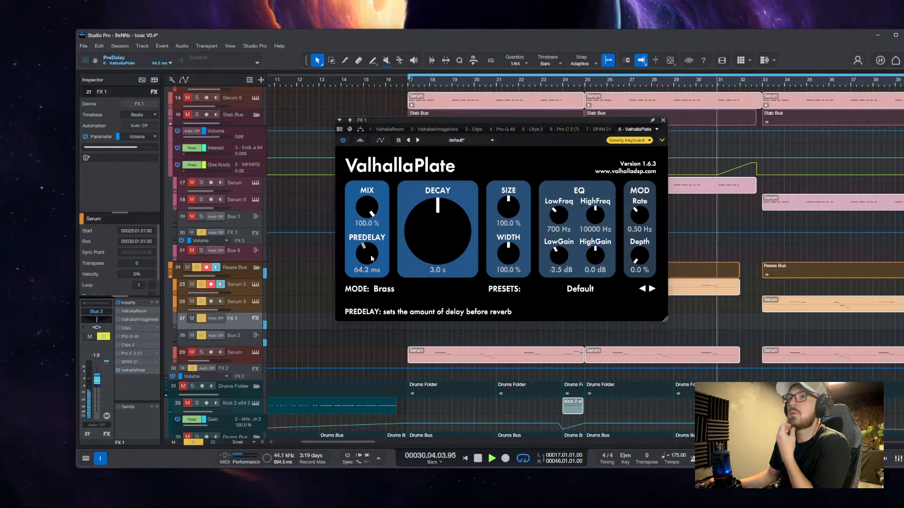
pyautogui.scroll(-1, 372, 265)
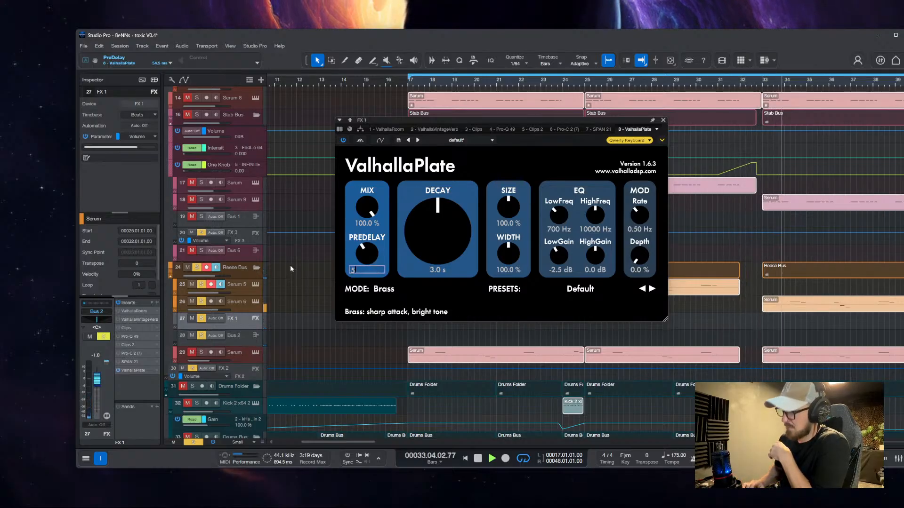
pyautogui.write('50')
pyautogui.press('Return')
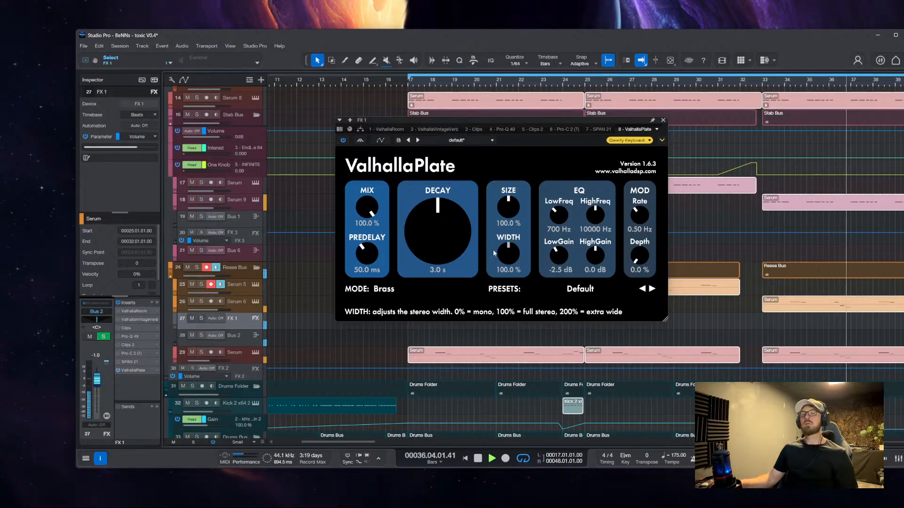
# Set ValhallaPlate's decay to 2.0 s and move Pro-C 2 (7) after it in FX 1's insert chain
pyautogui.scroll(-3, 456, 255)
pyautogui.moveTo(456, 251); pyautogui.dragTo(455, 267)
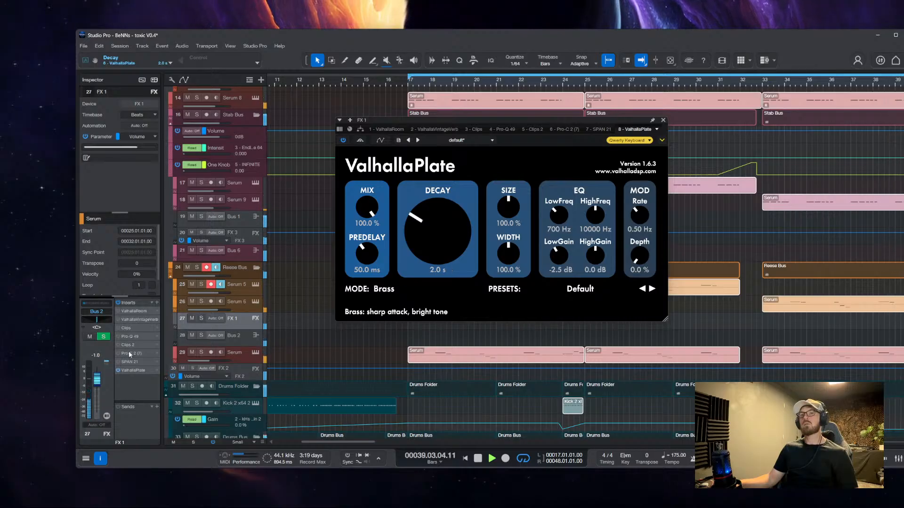
pyautogui.moveTo(129, 354); pyautogui.dragTo(119, 374)
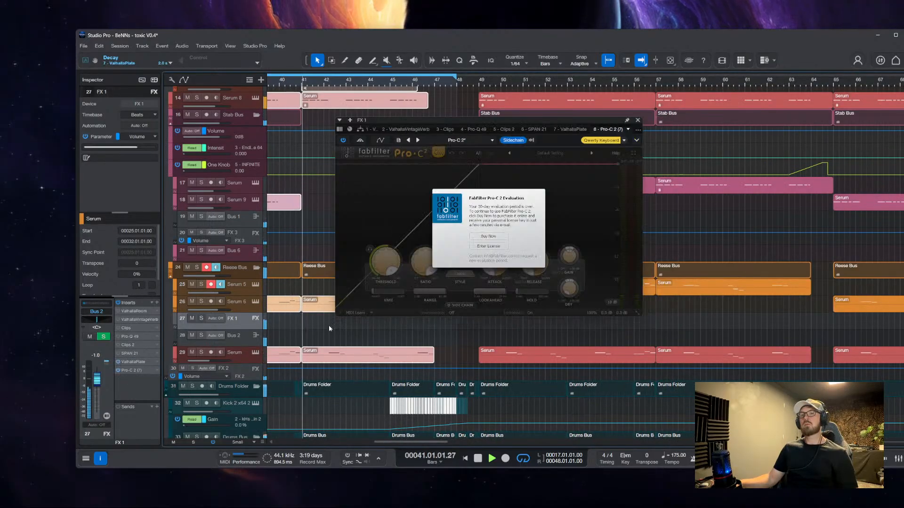
# Replace Pro-C 2 (7) on FX 1 with Pro-C 3, pin its window and move it clear of the tracks
pyautogui.click(157, 370)
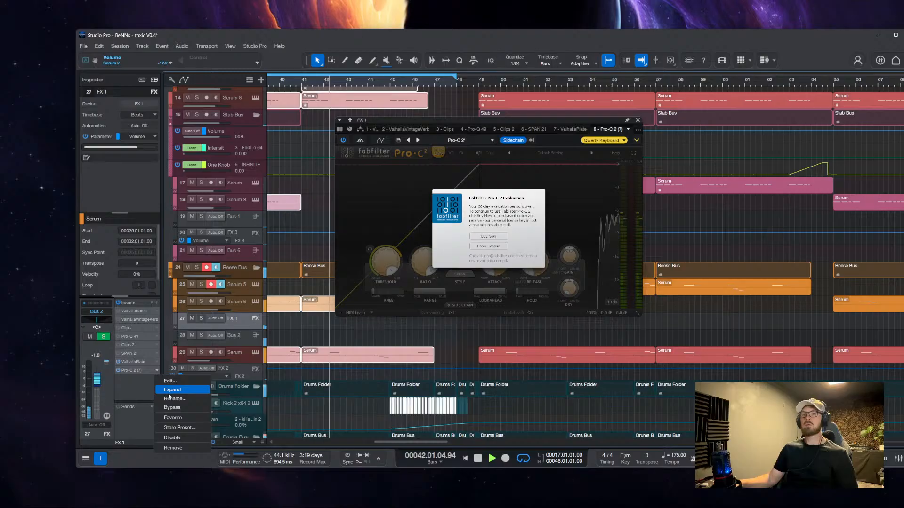
pyautogui.click(173, 448)
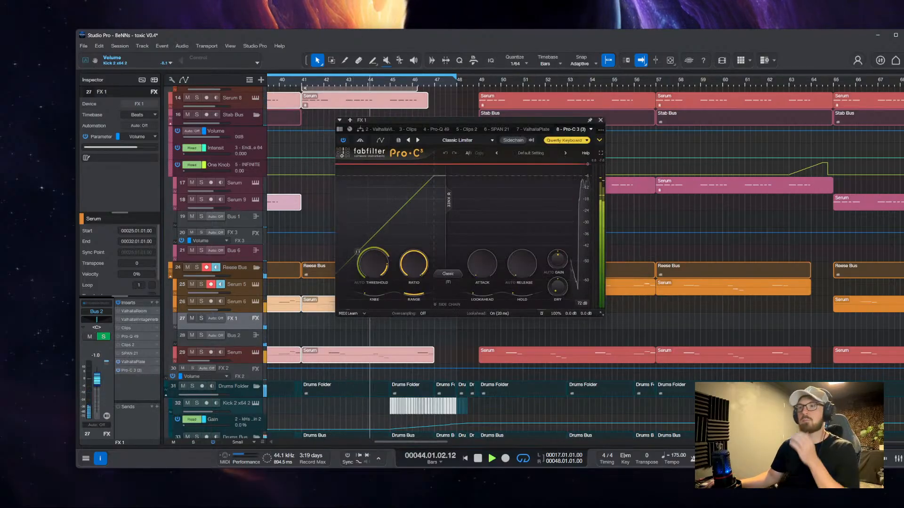
pyautogui.click(590, 120)
pyautogui.moveTo(561, 121); pyautogui.dragTo(764, 45)
pyautogui.moveTo(428, 226); pyautogui.dragTo(639, 209)
# Choose a source channel for Pro-C 3's sidechain so that its external sidechain input is active
pyautogui.click(737, 64)
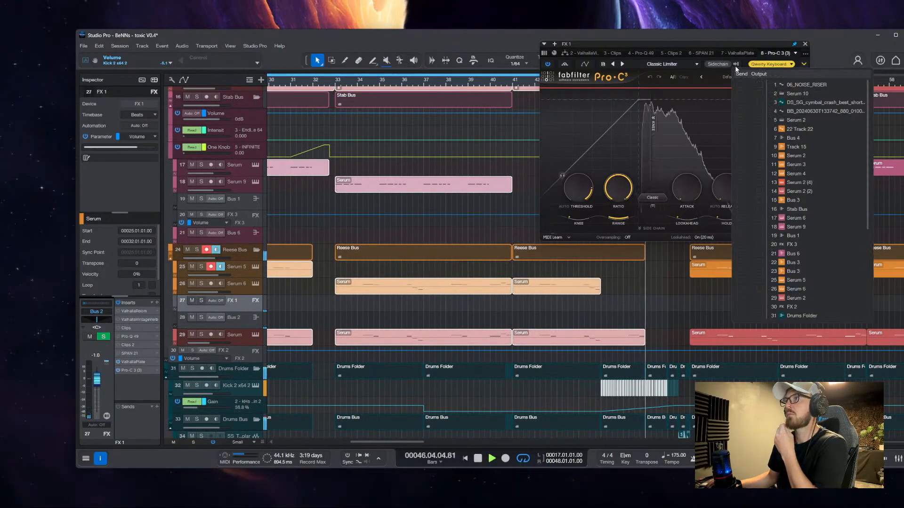
pyautogui.scroll(-1, 826, 156)
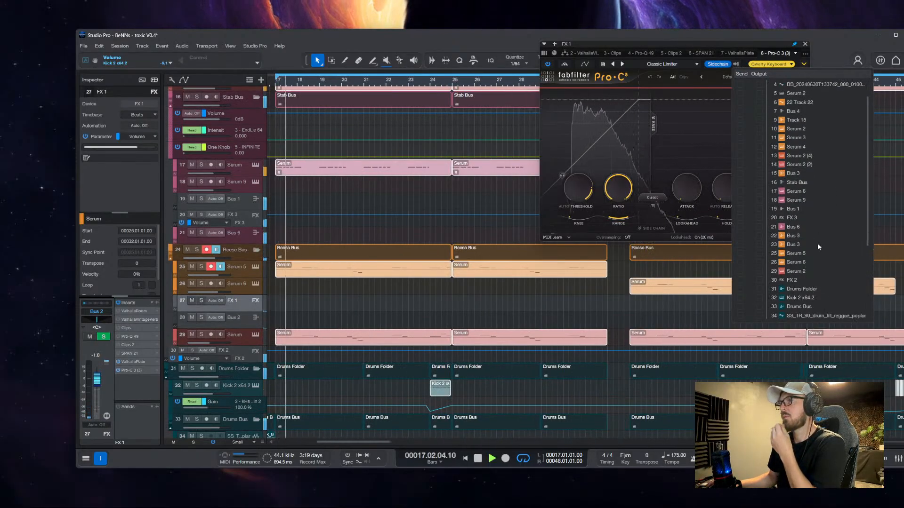
pyautogui.click(638, 146)
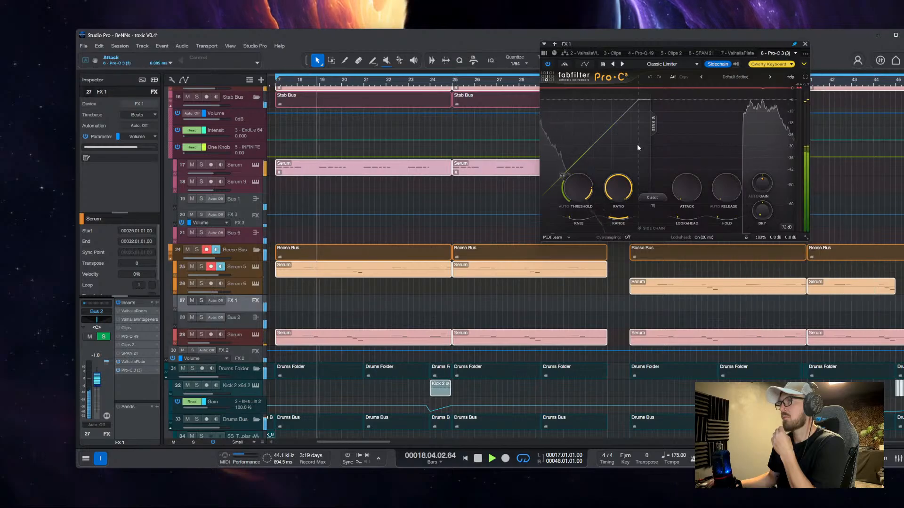
# Set Pro-C 3's threshold to -20 dB while the loop plays, close the plug-in window and stop playback
pyautogui.moveTo(578, 190); pyautogui.dragTo(579, 224)
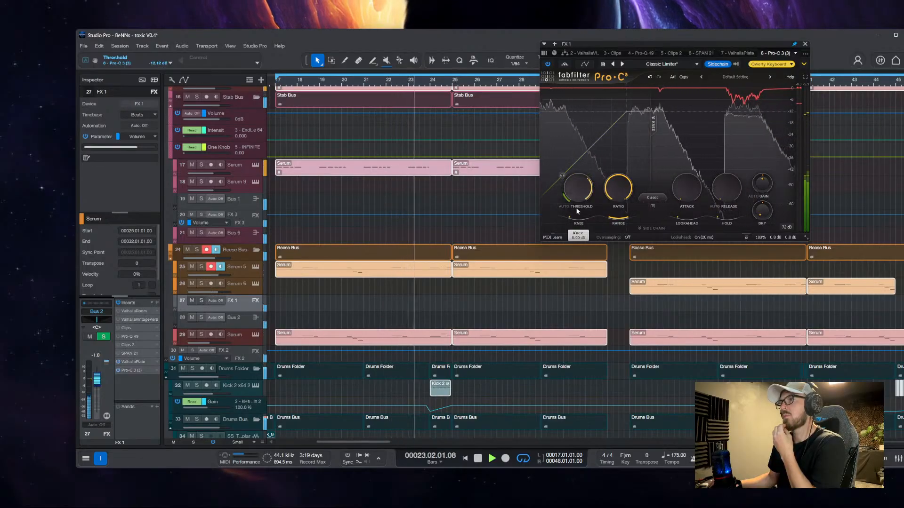
pyautogui.write('-')
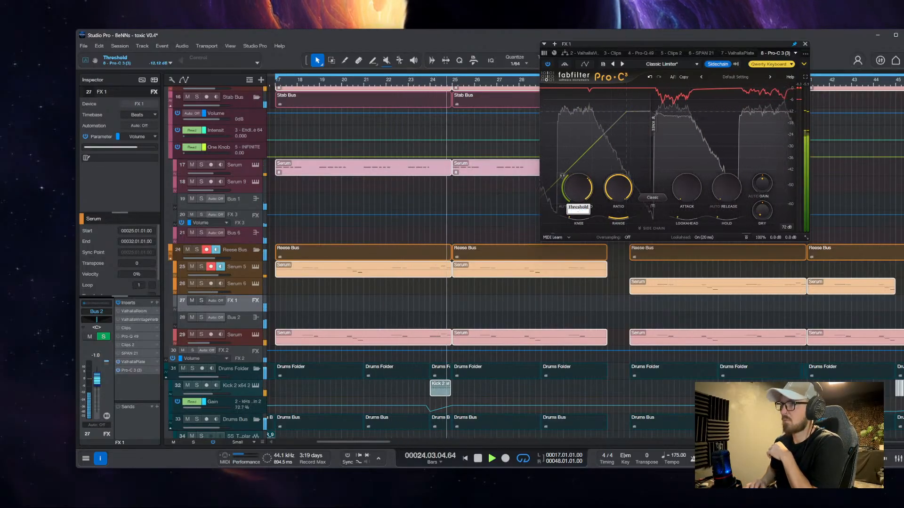
pyautogui.write('20.00 dB')
pyautogui.press('Return')
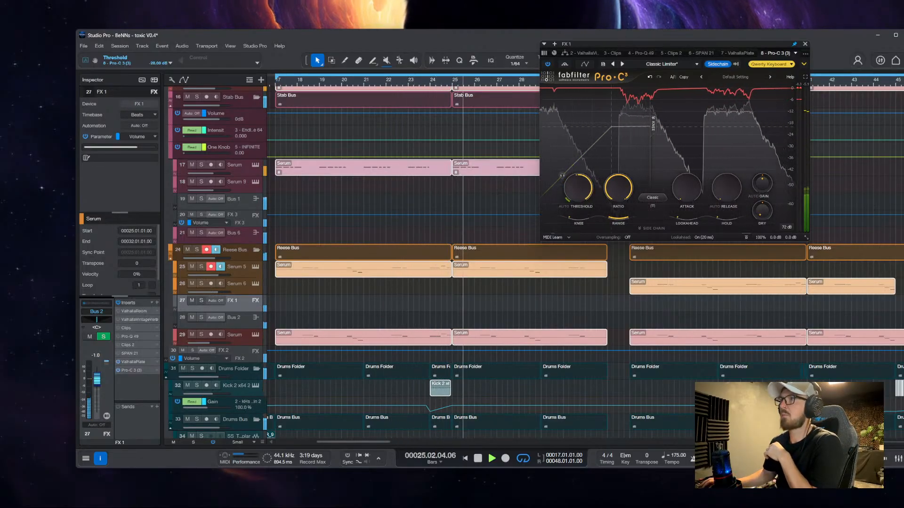
pyautogui.click(806, 44)
pyautogui.press('space')
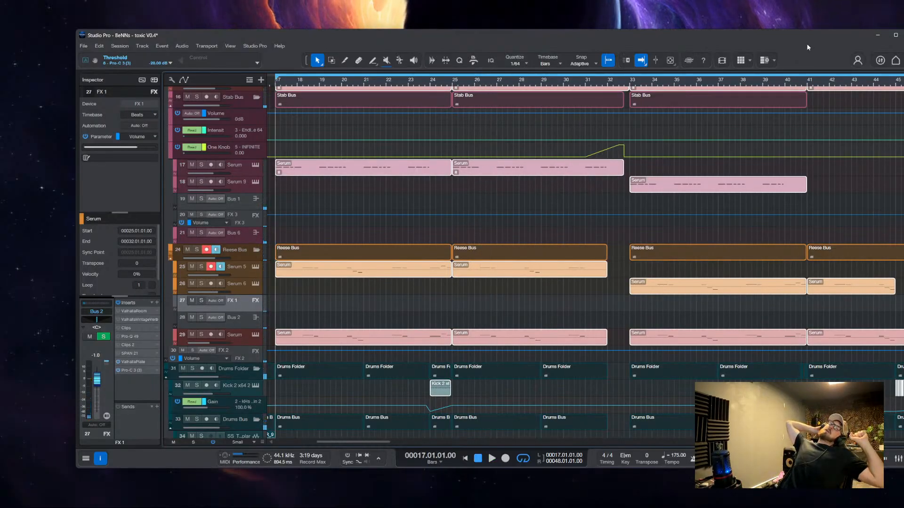
# Trim the end of the 06_NOISE_RISER clip before bar 33 back to 32.04.04.75
pyautogui.scroll(5, 551, 253)
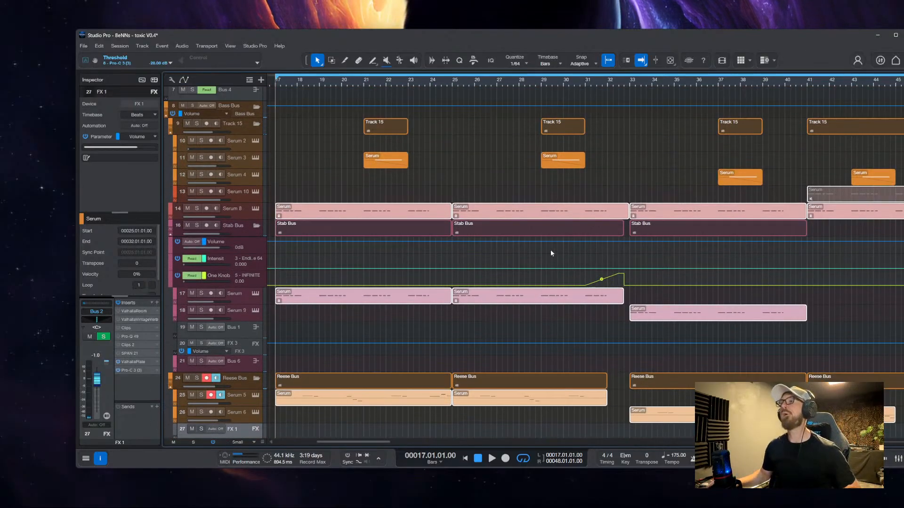
pyautogui.hscroll(8, 551, 253)
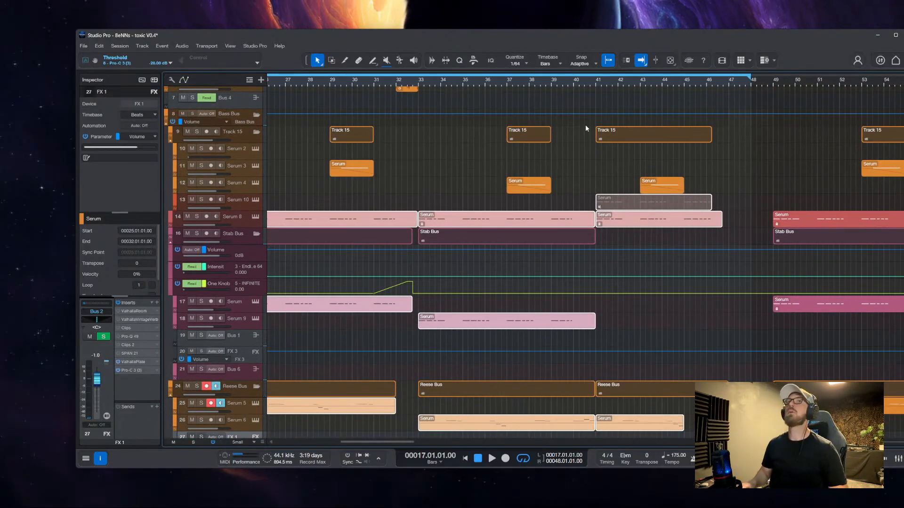
pyautogui.scroll(5, 480, 168)
pyautogui.scroll(5, 398, 137)
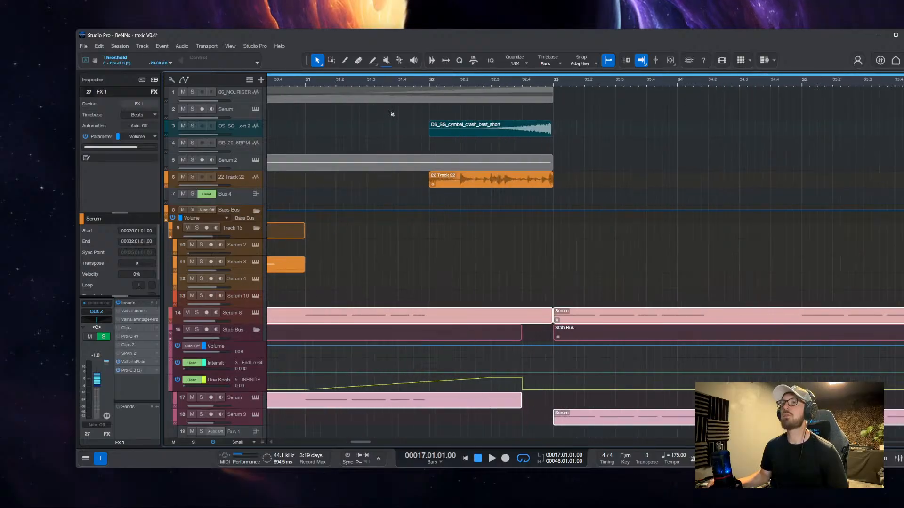
pyautogui.scroll(5, 395, 124)
pyautogui.click(400, 143)
pyautogui.hscroll(-1, 510, 141)
pyautogui.scroll(-1, 486, 184)
pyautogui.scroll(-4, 551, 165)
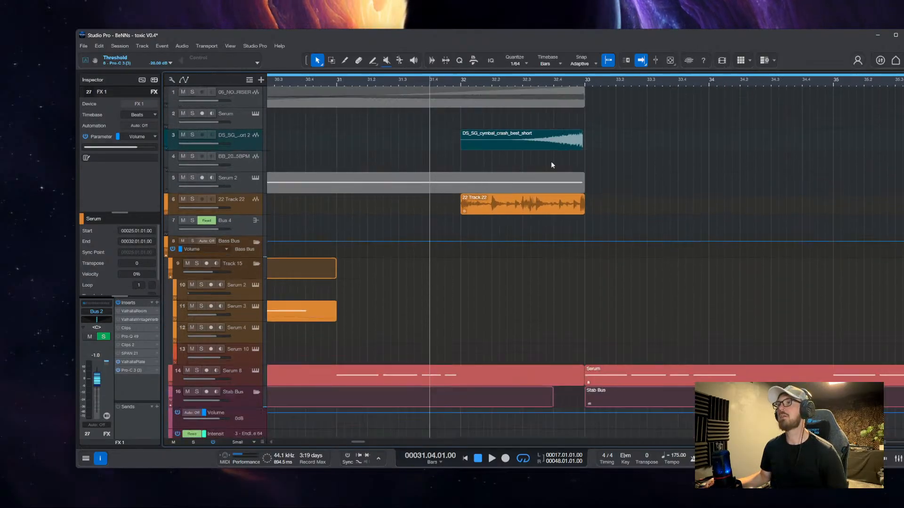
pyautogui.scroll(5, 589, 114)
pyautogui.scroll(2, 617, 126)
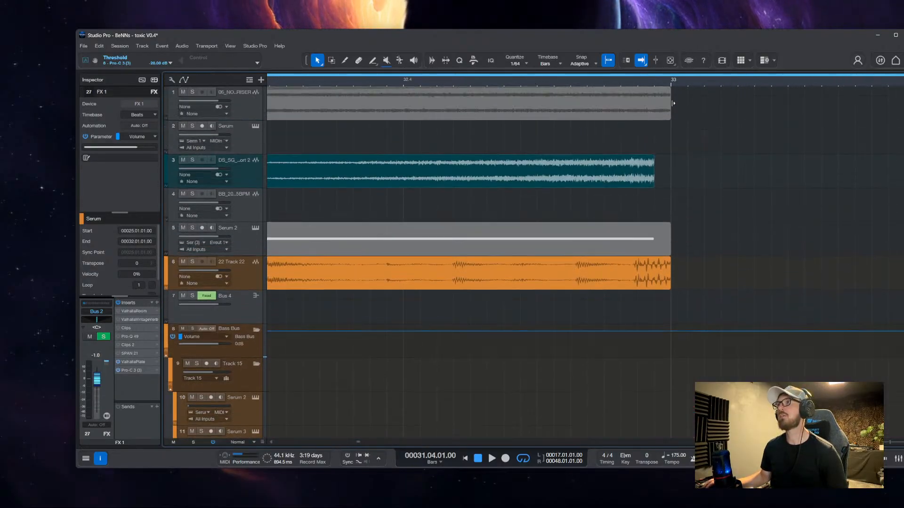
pyautogui.moveTo(673, 103); pyautogui.dragTo(651, 105)
pyautogui.scroll(-5, 667, 267)
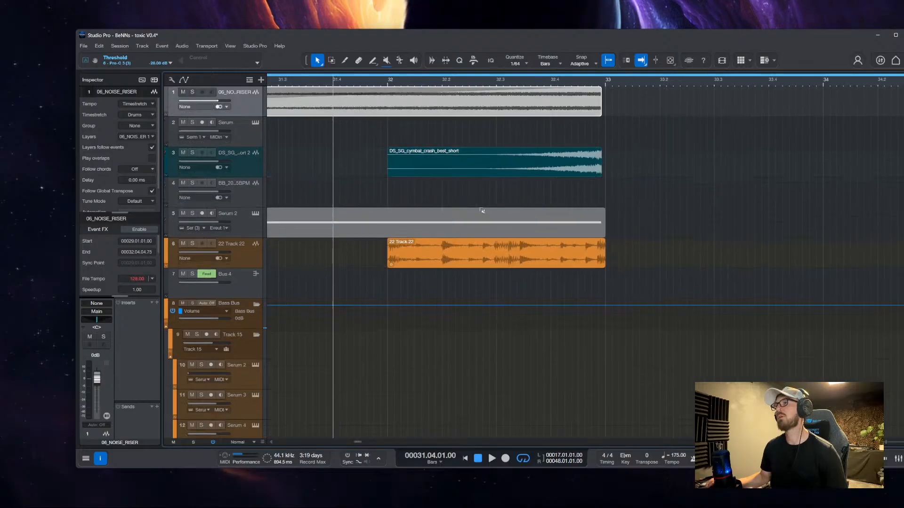
pyautogui.scroll(-2, 476, 212)
# Check the 22 Track 22 clip at bar 32 and listen to the transition into bar 33
pyautogui.scroll(5, 390, 224)
pyautogui.scroll(3, 390, 223)
pyautogui.moveTo(408, 223); pyautogui.dragTo(402, 223)
pyautogui.hscroll(3, 461, 202)
pyautogui.scroll(-1, 461, 202)
pyautogui.scroll(-5, 431, 179)
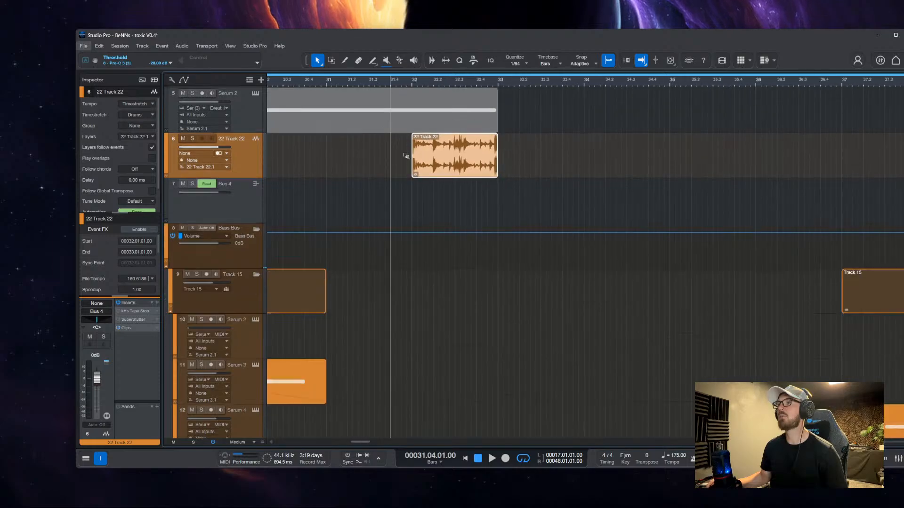
pyautogui.scroll(-2, 405, 157)
pyautogui.click(403, 159)
pyautogui.scroll(-2, 407, 179)
pyautogui.press('space')
pyautogui.hscroll(-2, 452, 194)
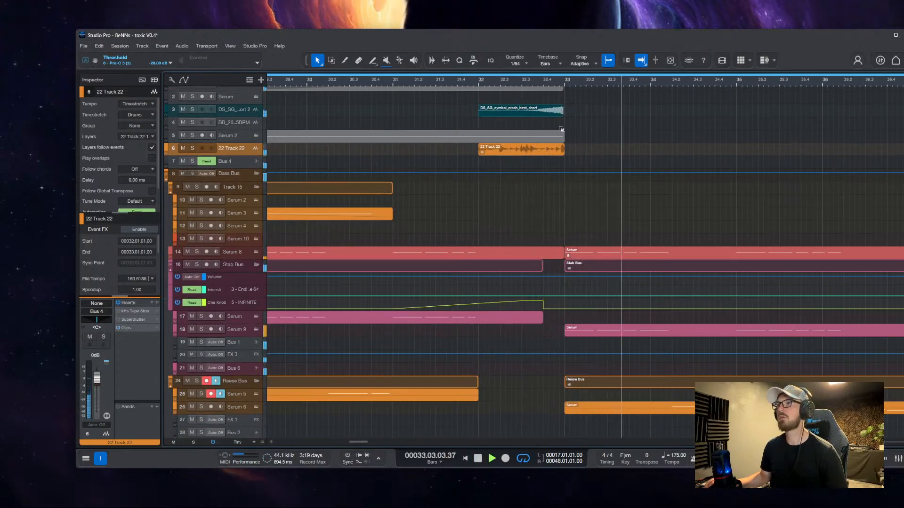
pyautogui.scroll(-3, 425, 199)
pyautogui.scroll(-1, 374, 154)
pyautogui.scroll(1, 368, 137)
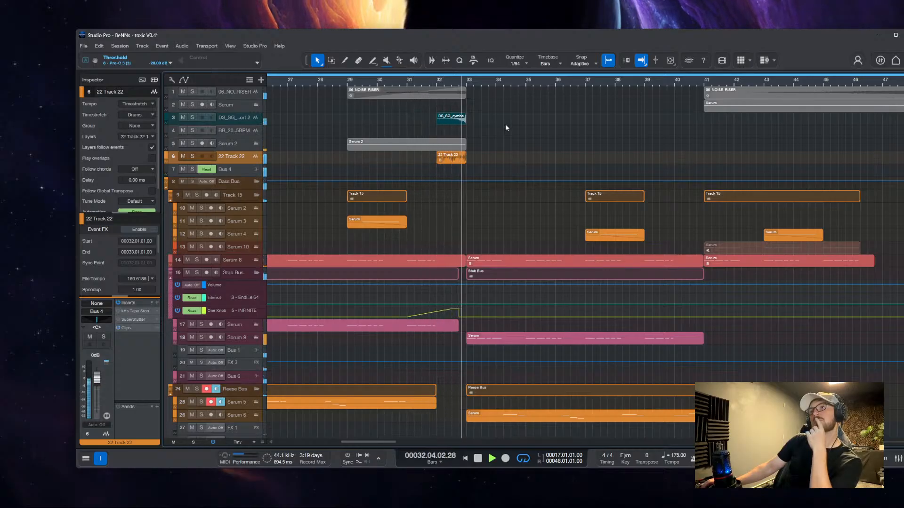
pyautogui.press('space')
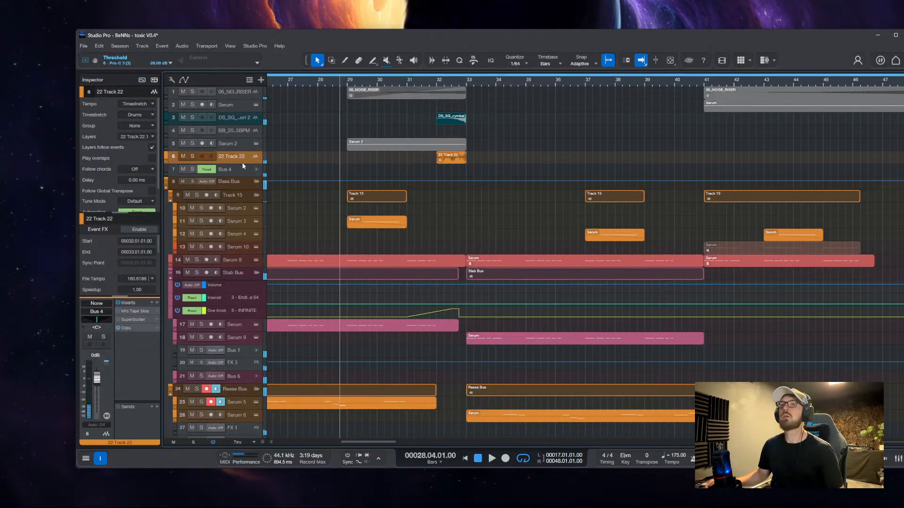
pyautogui.moveTo(242, 161); pyautogui.dragTo(245, 180)
pyautogui.hotkey('ctrl', 'z')
pyautogui.scroll(3, 425, 157)
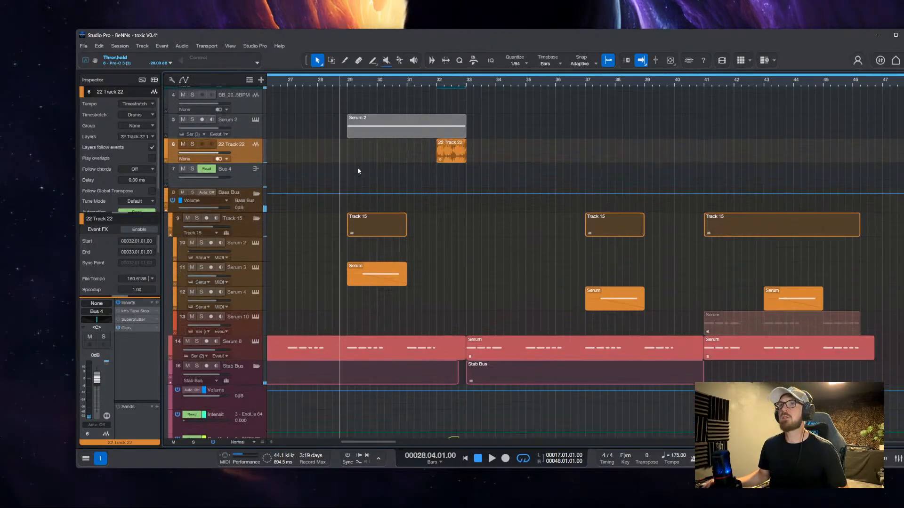
# Move the 22 Track 22 track below Bus 4 and route its output to Main
pyautogui.click(260, 174)
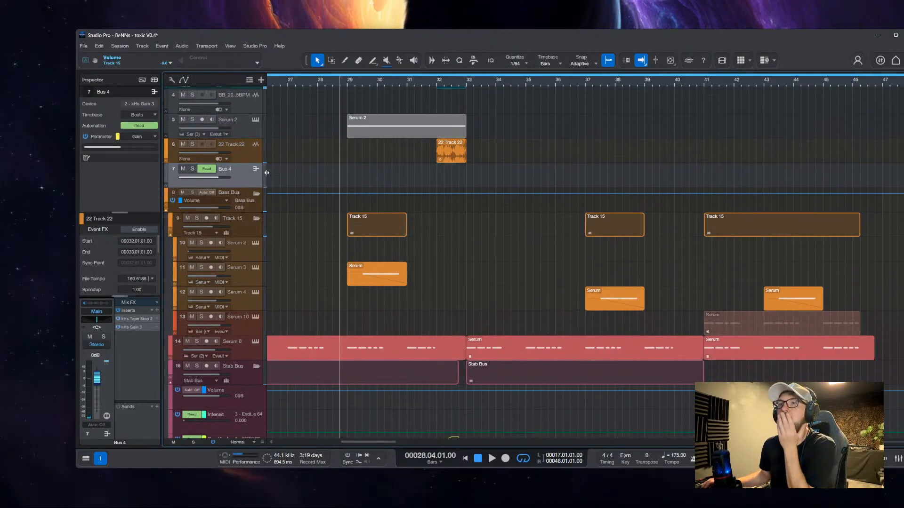
pyautogui.moveTo(247, 157); pyautogui.dragTo(253, 192)
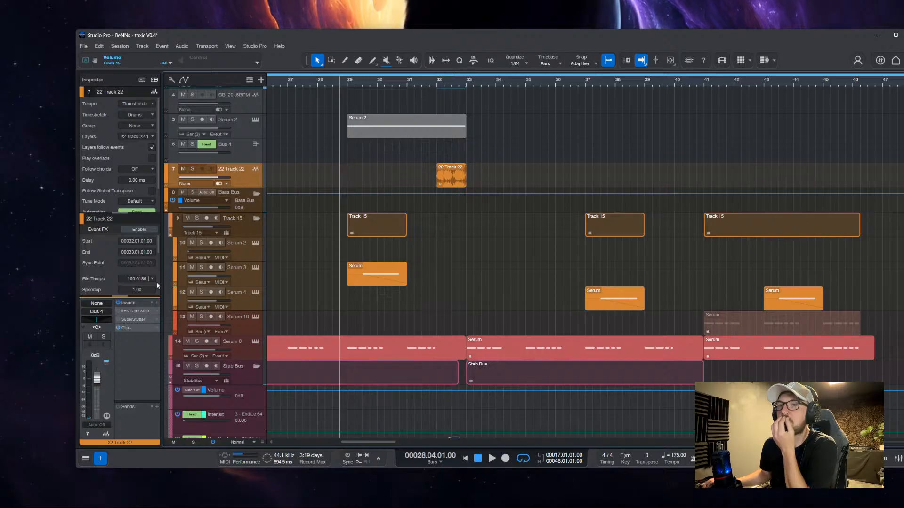
pyautogui.click(108, 311)
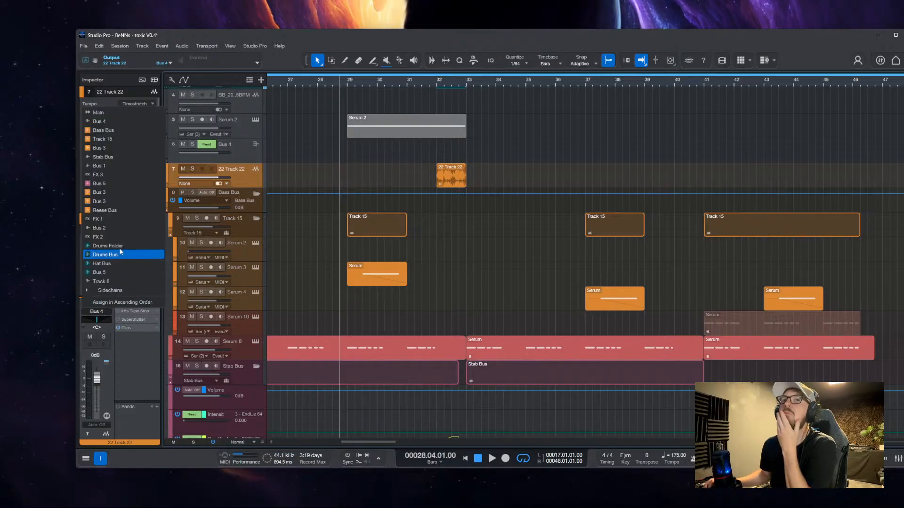
pyautogui.click(136, 114)
# Play from 31.04.01.00 to hear the 22 Track 22 clip with its output routed to Main
pyautogui.click(432, 147)
pyautogui.press('space')
pyautogui.scroll(3, 453, 159)
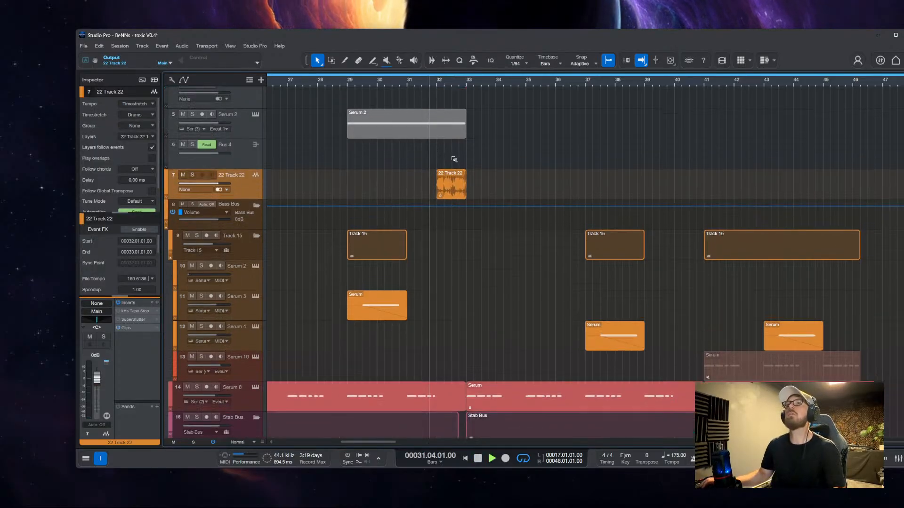
pyautogui.press('space')
pyautogui.scroll(4, 456, 170)
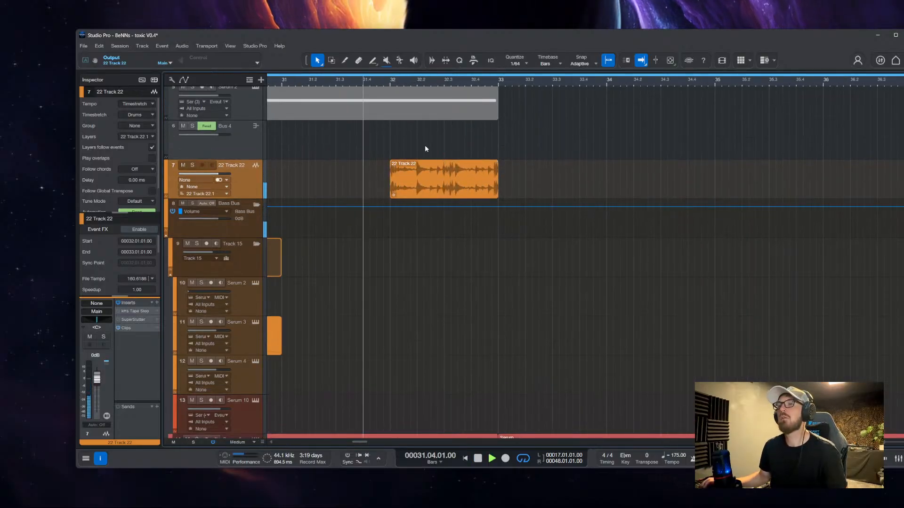
pyautogui.press('space')
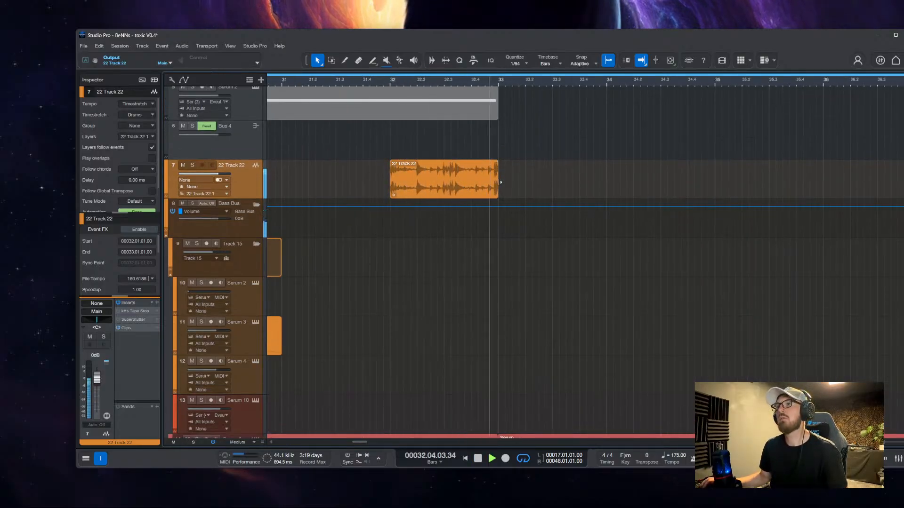
# Extend the end of the 22 Track 22 clip to 33.03.02.25 and slide the clip to start at 31.03.01.00
pyautogui.moveTo(498, 180); pyautogui.dragTo(737, 182)
pyautogui.click(449, 156)
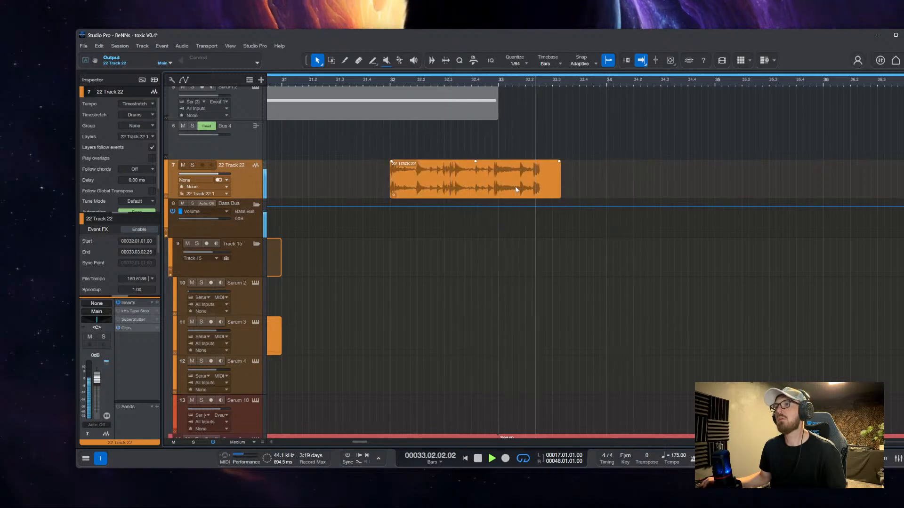
pyautogui.moveTo(513, 187); pyautogui.dragTo(491, 189)
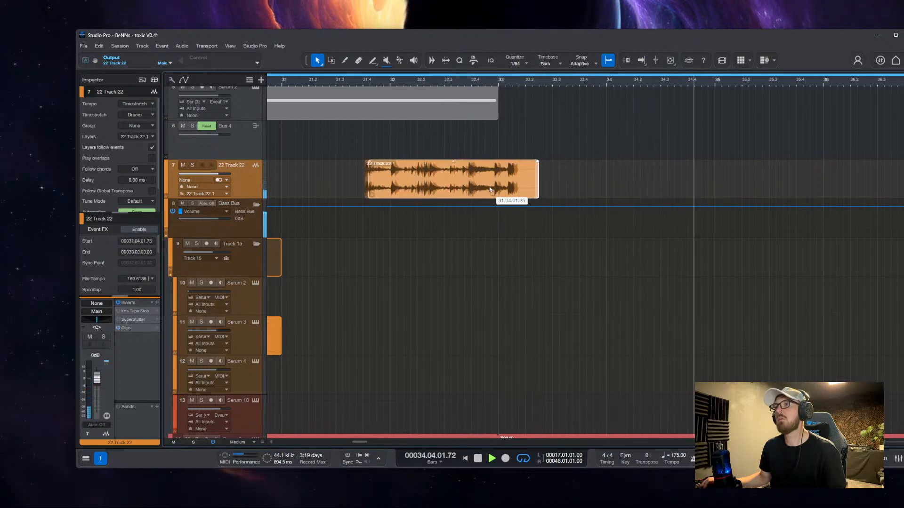
pyautogui.scroll(3, 411, 172)
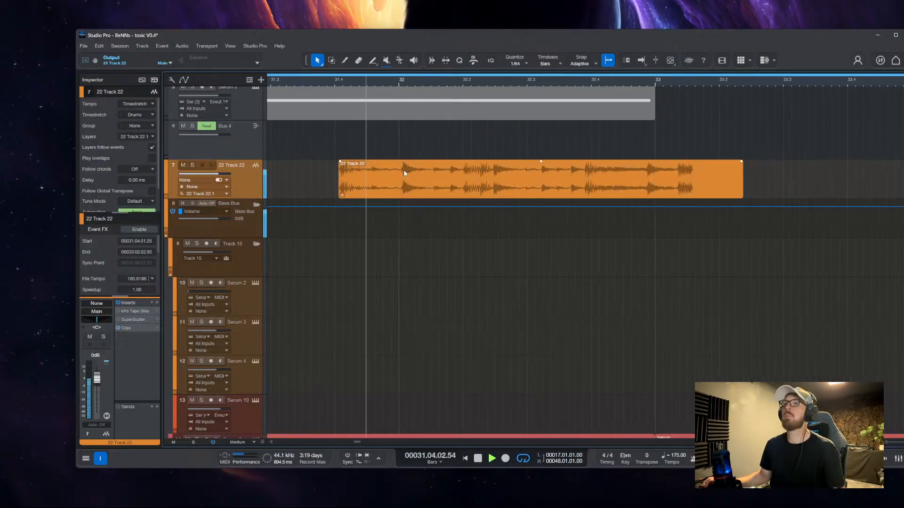
pyautogui.moveTo(515, 189); pyautogui.dragTo(447, 187)
# Stop playback and delete the 22 Track 22 clip leading into bar 33
pyautogui.press('space')
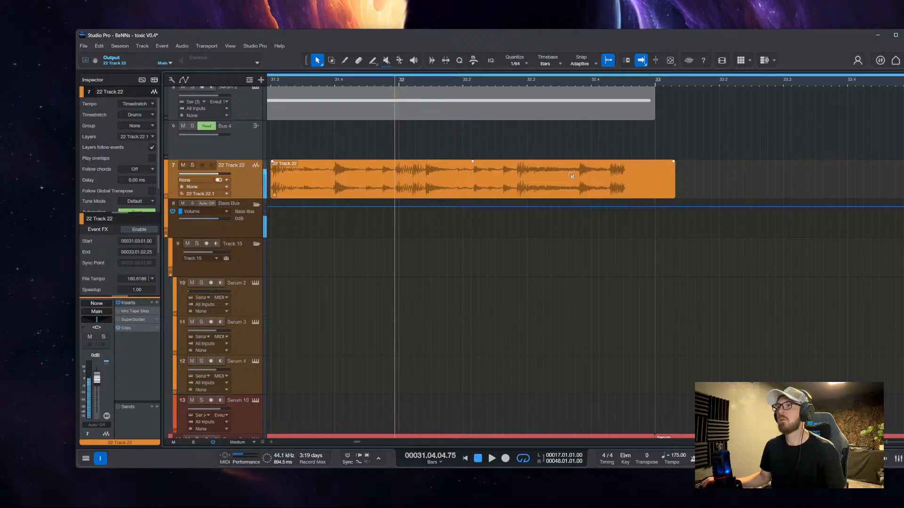
pyautogui.scroll(-3, 549, 189)
pyautogui.scroll(4, 539, 207)
pyautogui.scroll(-6, 510, 220)
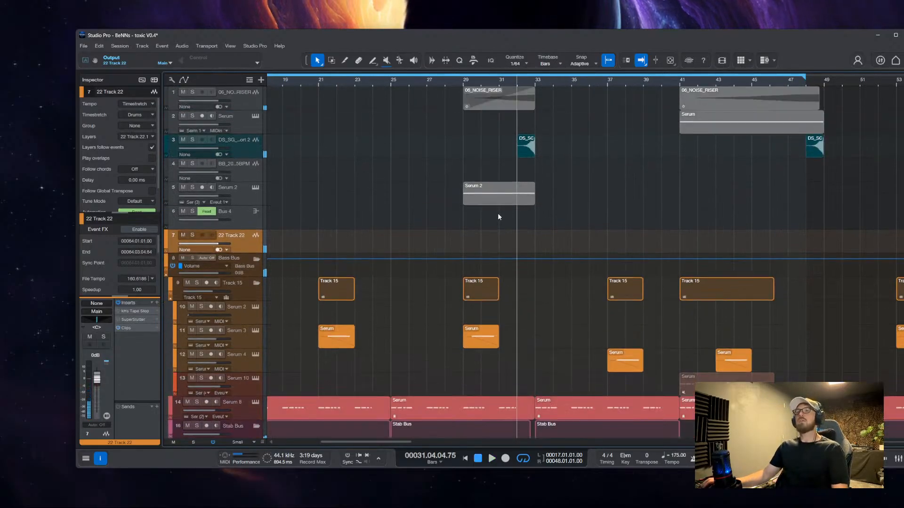
# Select the 06_NOISE_RISER track and show its channel overview below the arrangement
pyautogui.click(272, 109)
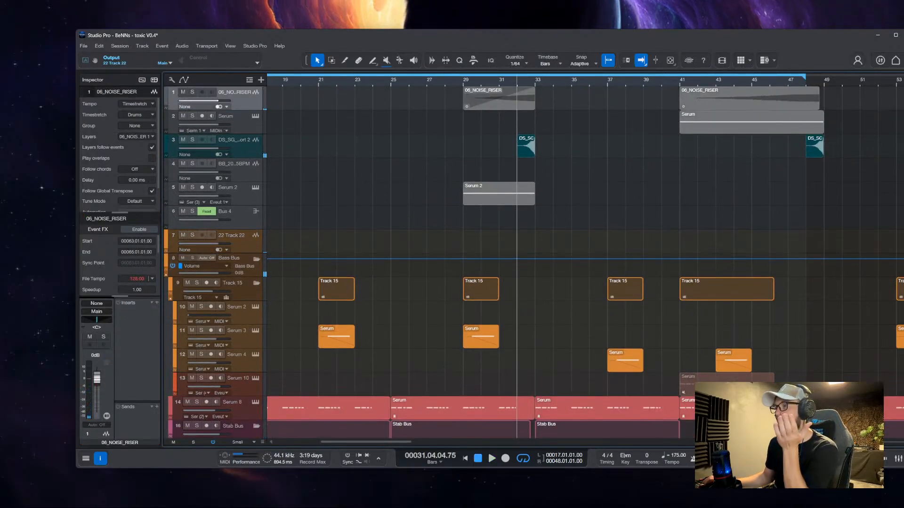
pyautogui.click(897, 457)
pyautogui.click(897, 457)
pyautogui.press('F5')
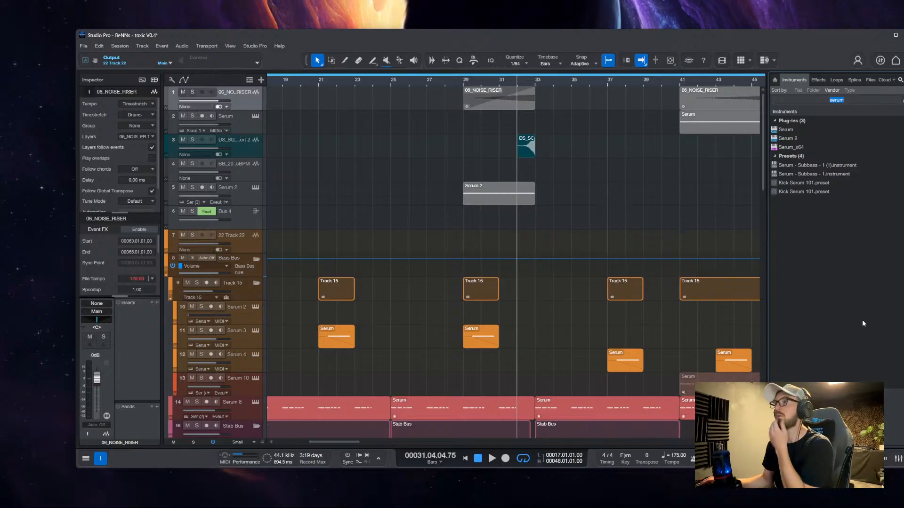
pyautogui.press('F5')
pyautogui.hscroll(-2, 529, 368)
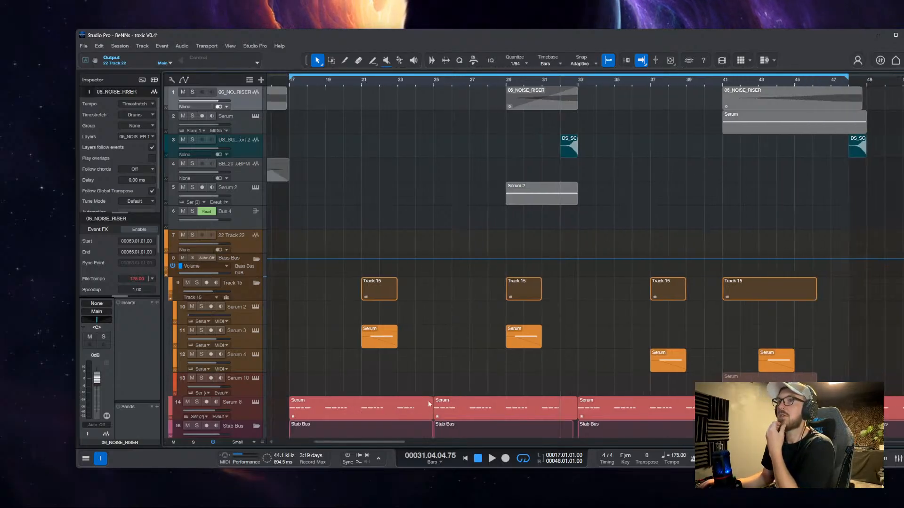
pyautogui.click(887, 459)
pyautogui.click(887, 459)
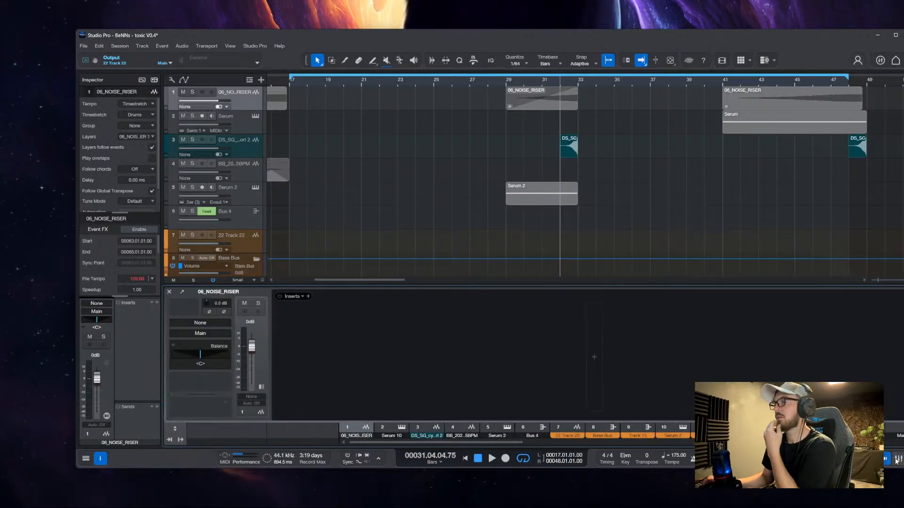
# Search the instruments browser for "adsr" and add ADSR Sample Manager on a new track above 06_NOISE_RISER
pyautogui.click(887, 459)
pyautogui.click(887, 459)
pyautogui.click(887, 459)
pyautogui.click(887, 459)
pyautogui.press('F5')
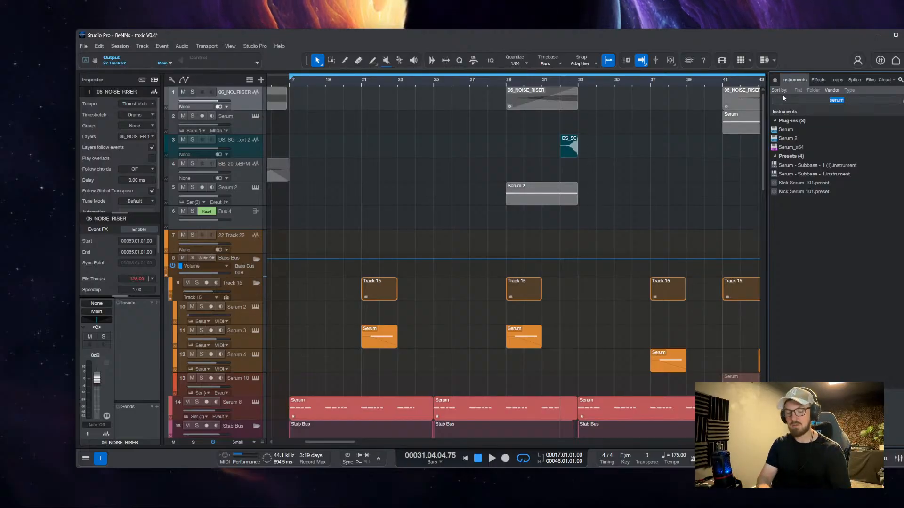
pyautogui.write('adsr')
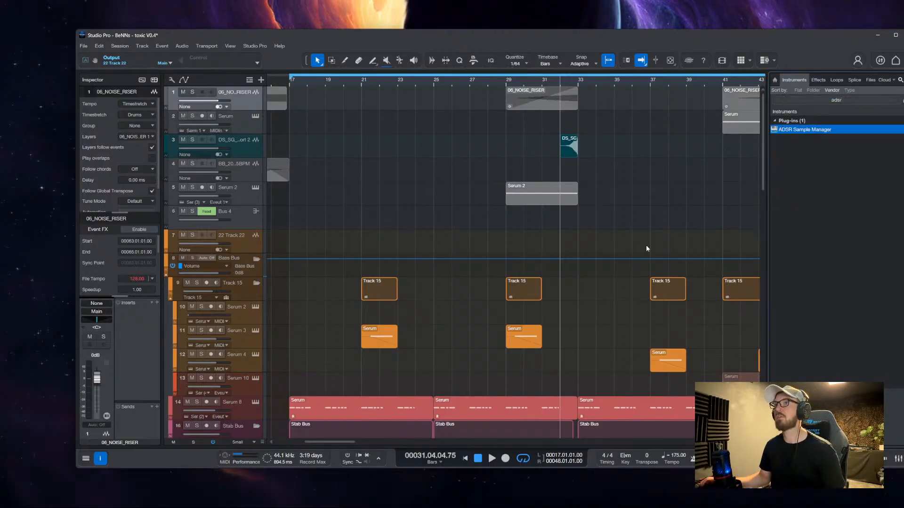
pyautogui.moveTo(810, 128); pyautogui.dragTo(387, 86)
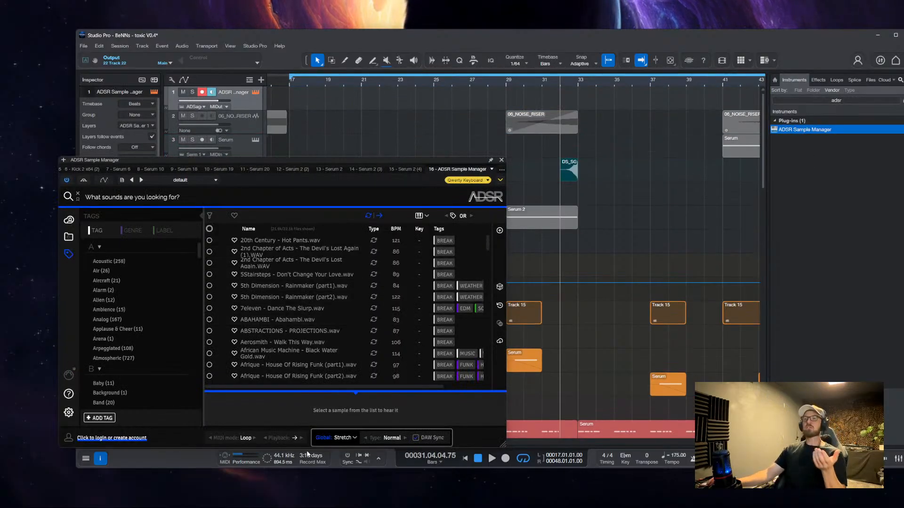
pyautogui.moveTo(264, 162); pyautogui.dragTo(443, 71)
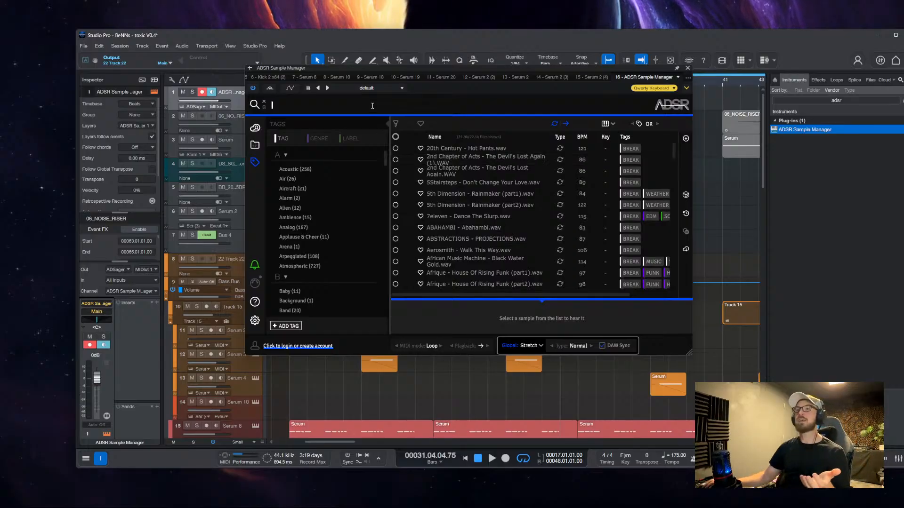
# Search ADSR Sample Manager for "amen", sort the results by name in descending order, and audition winstons_amen_p2a1.wav with DAW Sync off
pyautogui.write('amen')
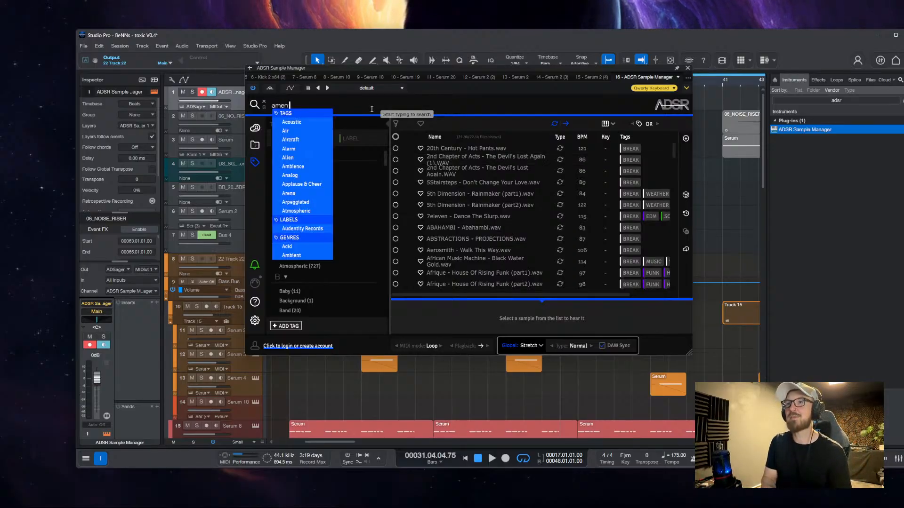
pyautogui.press('Return')
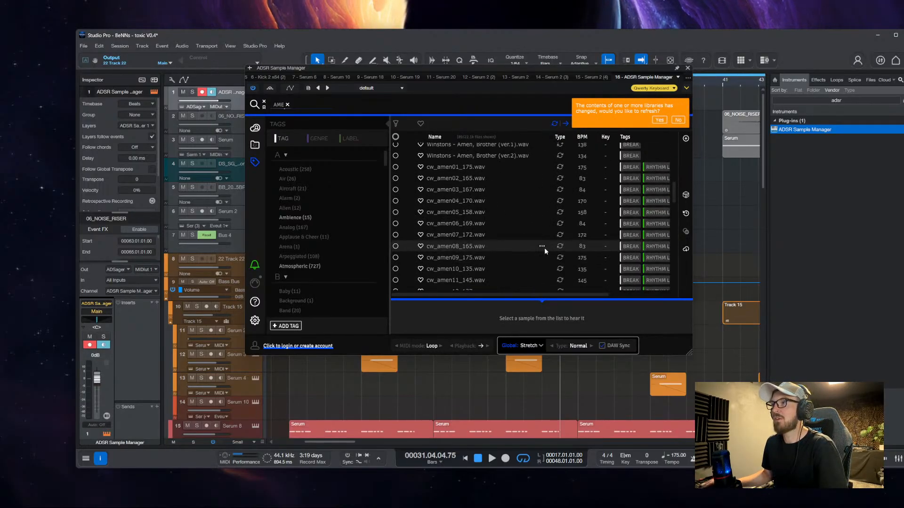
pyautogui.click(473, 137)
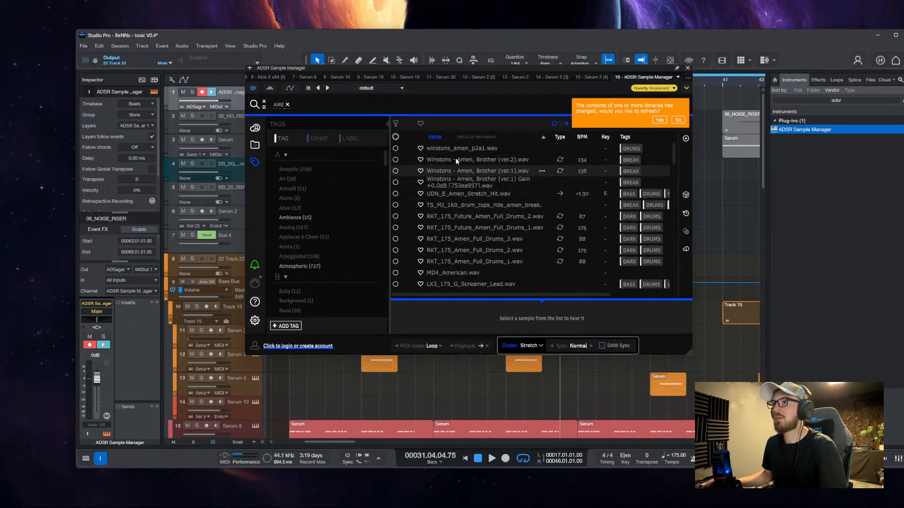
pyautogui.click(456, 149)
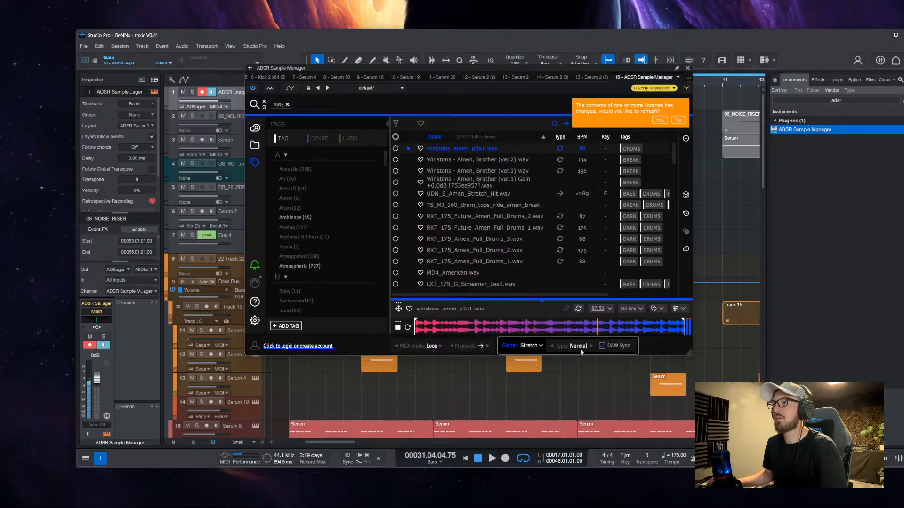
pyautogui.click(472, 159)
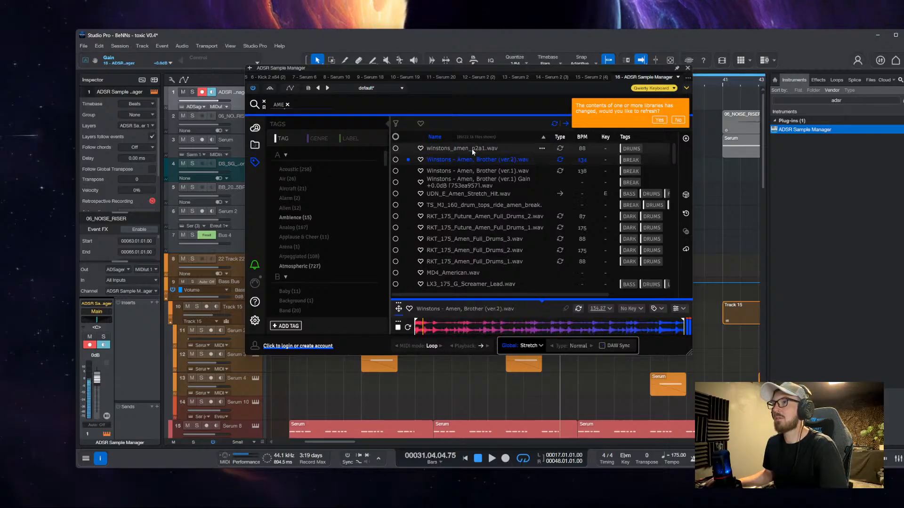
pyautogui.click(472, 149)
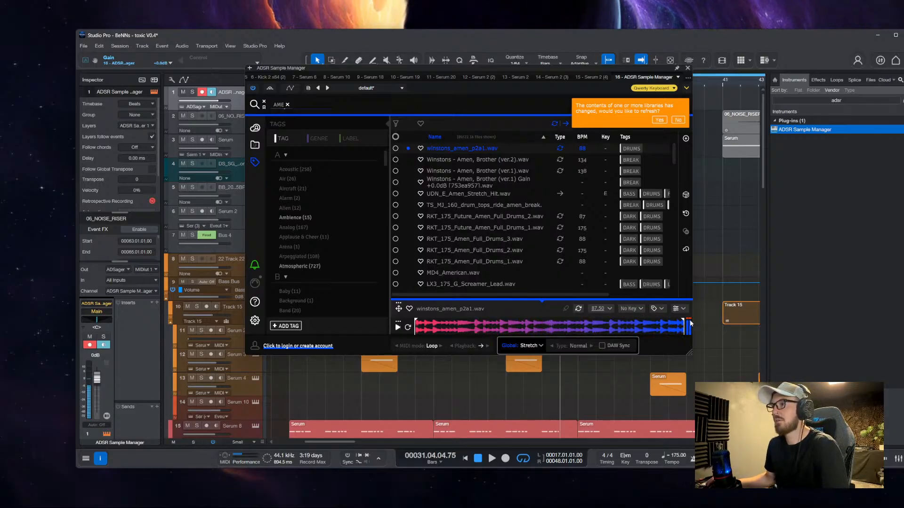
# Audition the amen breaks from the Winstons - Amen, Brother versions through RKT_175_Amen_Full_Drums_1.wav
pyautogui.press('Down')
pyautogui.press('Down')
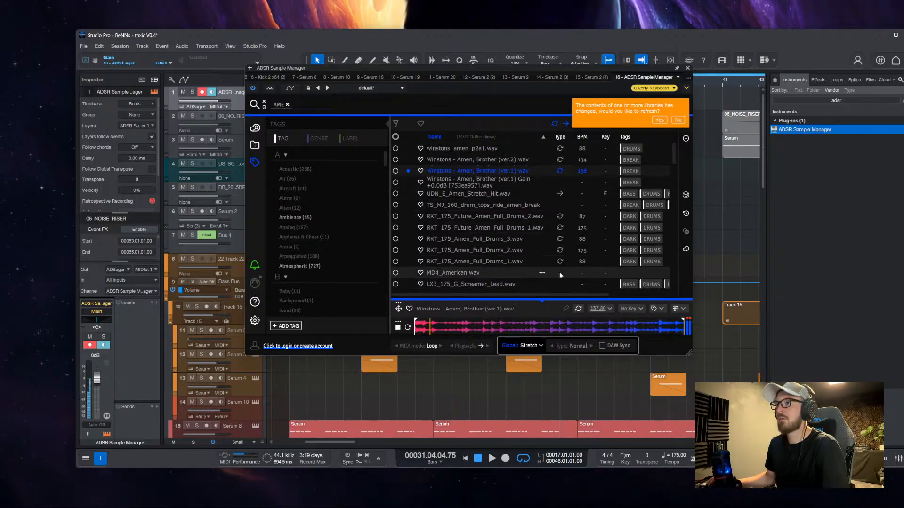
pyautogui.press('Down')
pyautogui.press('Down')
pyautogui.press('Down')
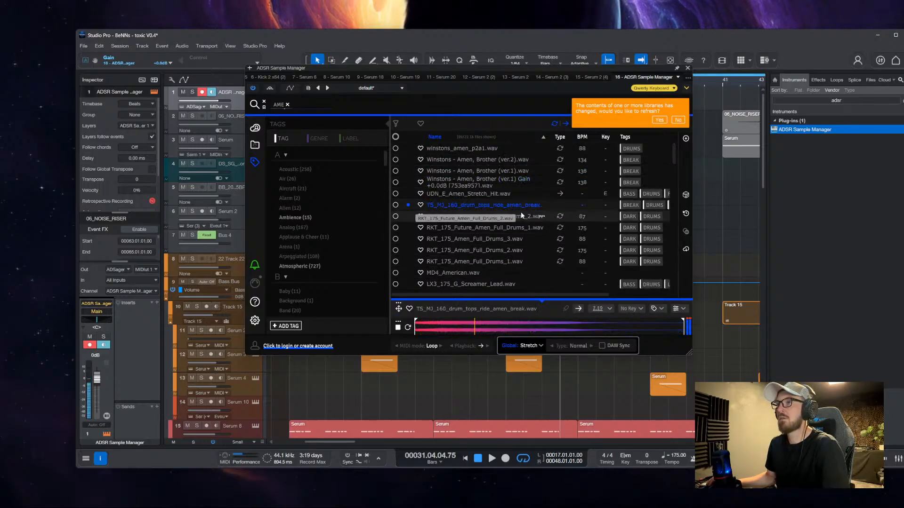
pyautogui.press('Down')
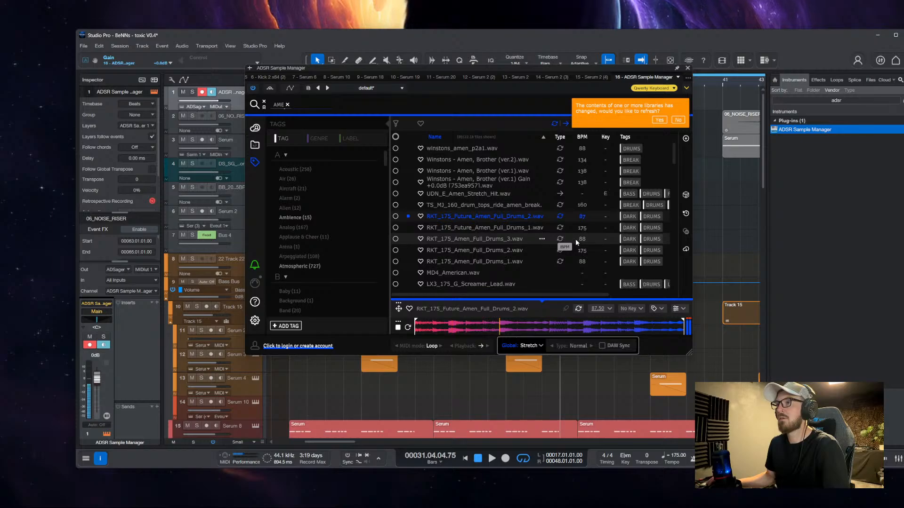
pyautogui.press('Down')
pyautogui.press('Down')
pyautogui.press('Down')
pyautogui.press('Down')
pyautogui.scroll(-2, 576, 239)
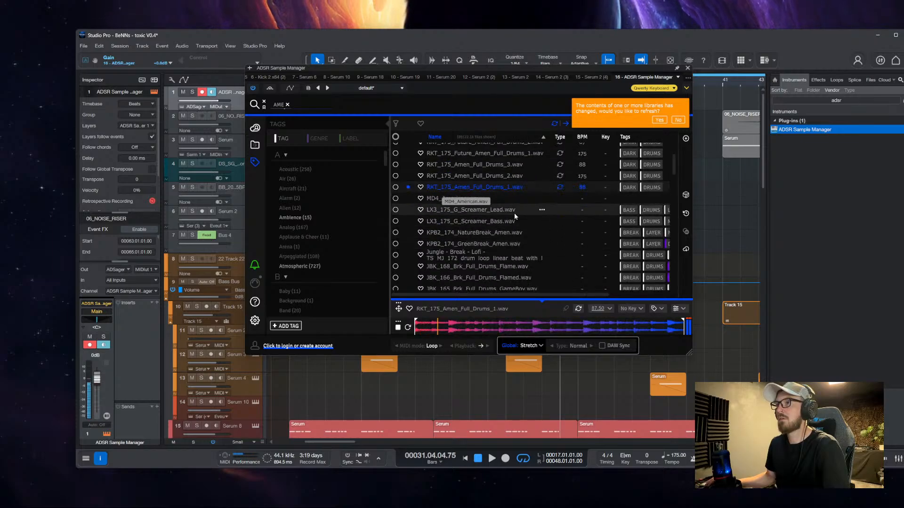
# Audition samples from MD4_American.wav through KPB2_174_GreenBreak_Amen.wav, check the results below, and decline the library refresh
pyautogui.click(493, 201)
pyautogui.click(493, 210)
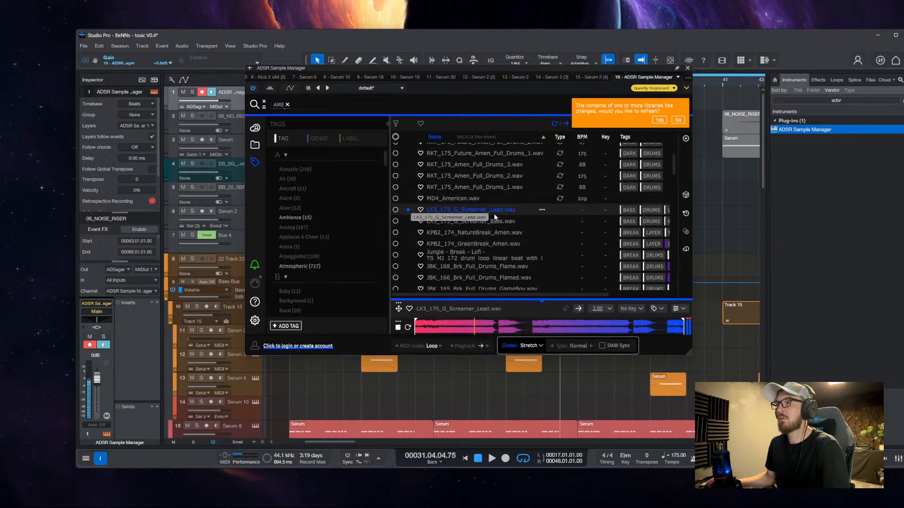
pyautogui.press('Down')
pyautogui.press('Down')
pyautogui.press('Down')
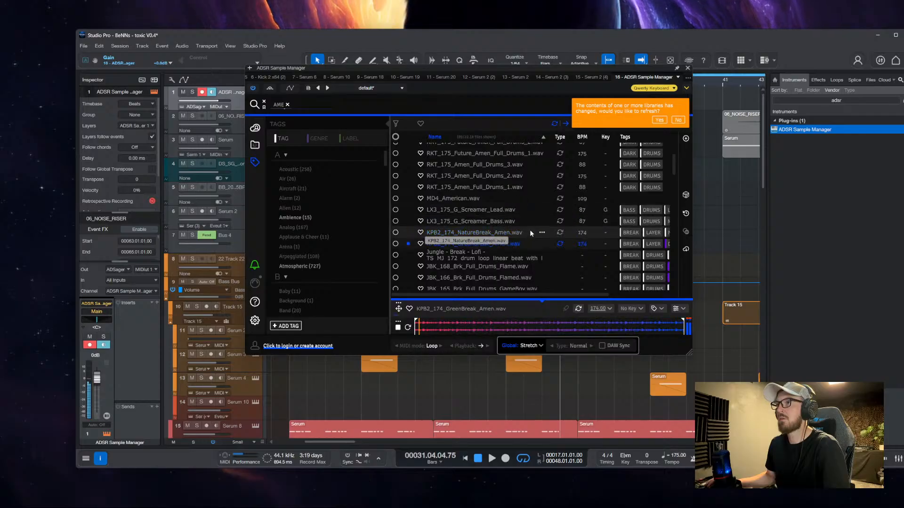
pyautogui.scroll(-3, 531, 233)
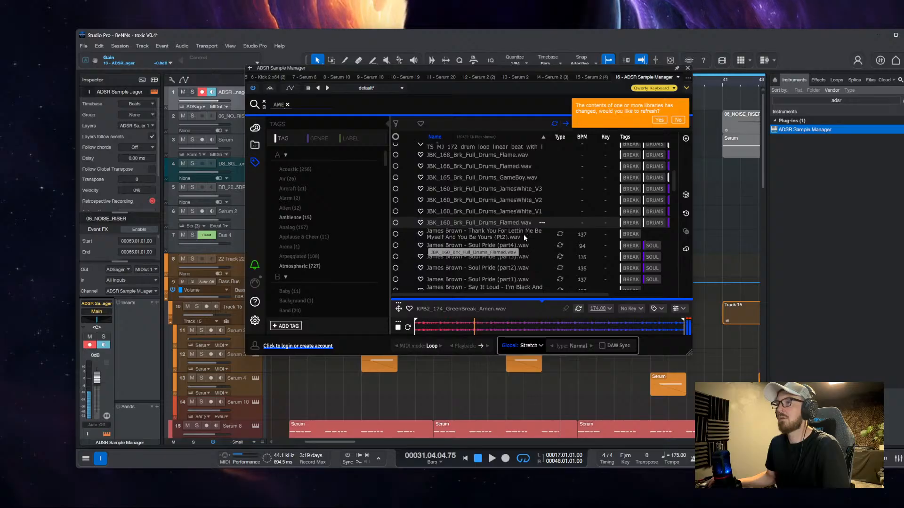
pyautogui.click(678, 121)
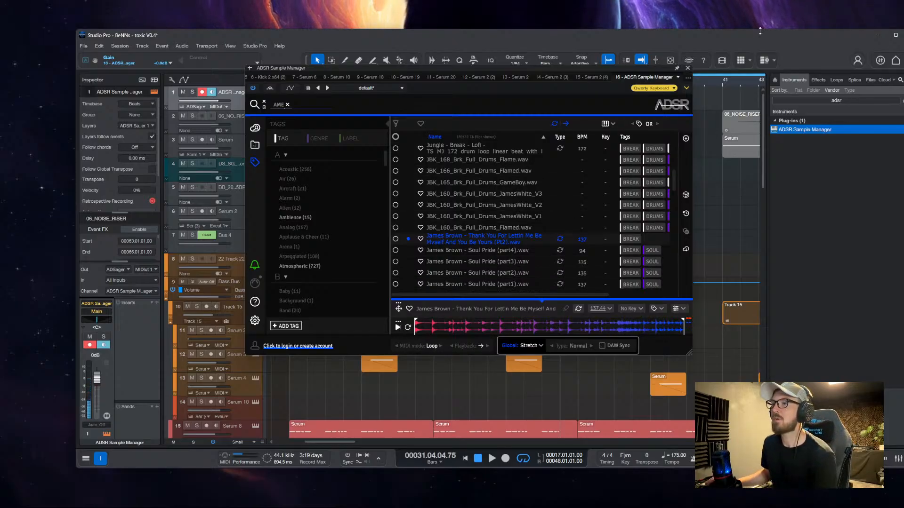
# Switch to File Explorer and open the Breaks folder inside BeNNs - Samples > Drums
pyautogui.moveTo(777, 0); pyautogui.dragTo(411, 96)
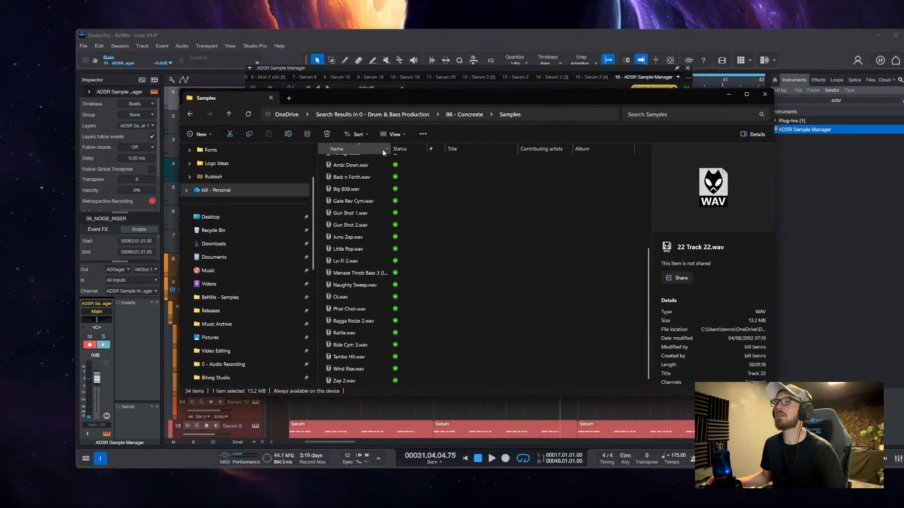
pyautogui.scroll(3, 295, 303)
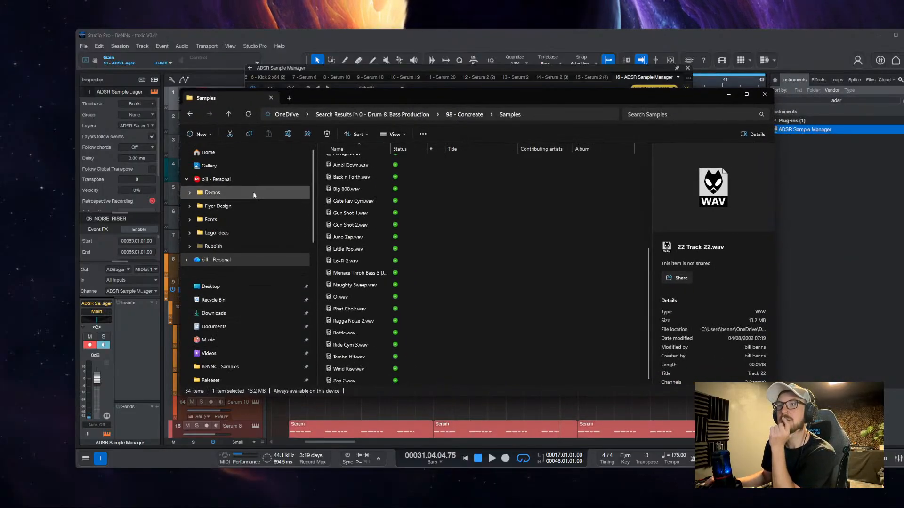
pyautogui.click(235, 325)
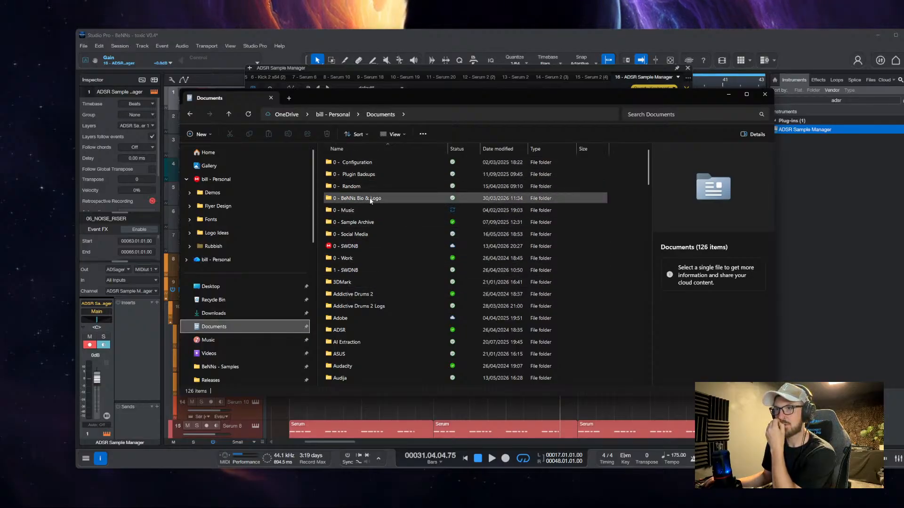
pyautogui.scroll(-3, 270, 296)
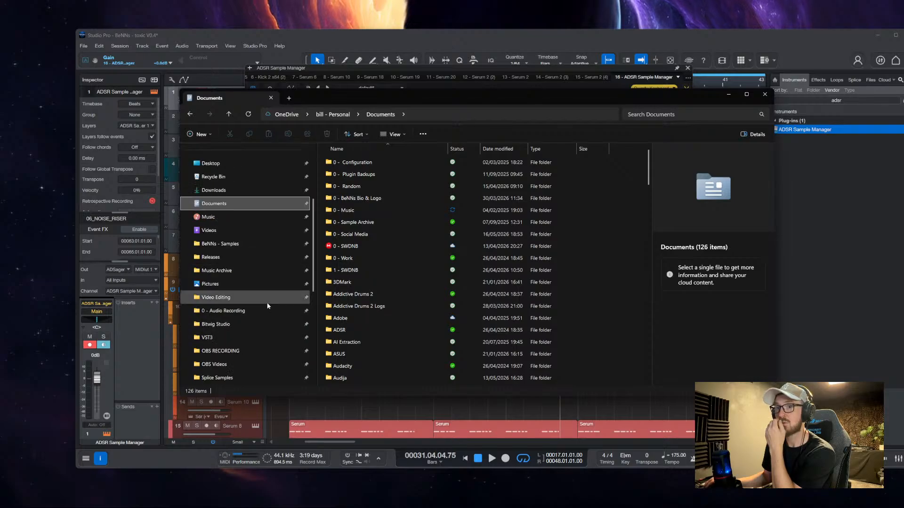
pyautogui.click(253, 244)
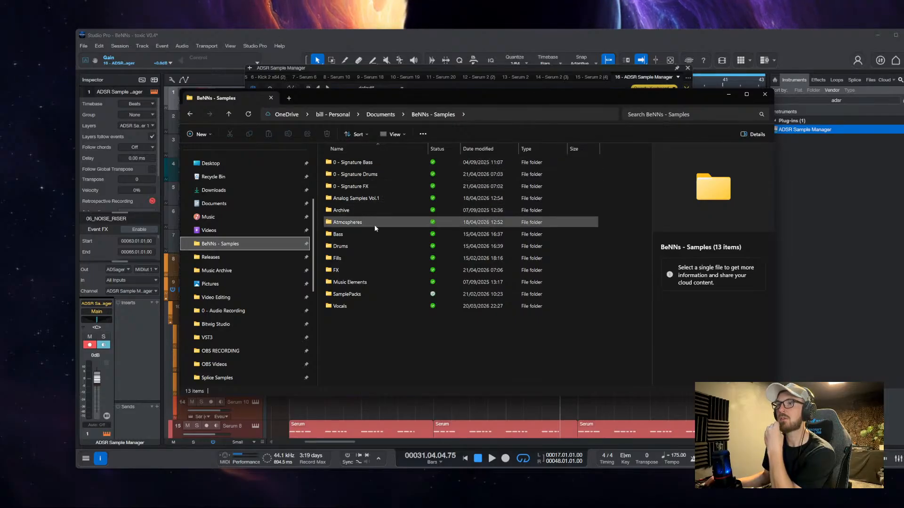
pyautogui.doubleClick(355, 247)
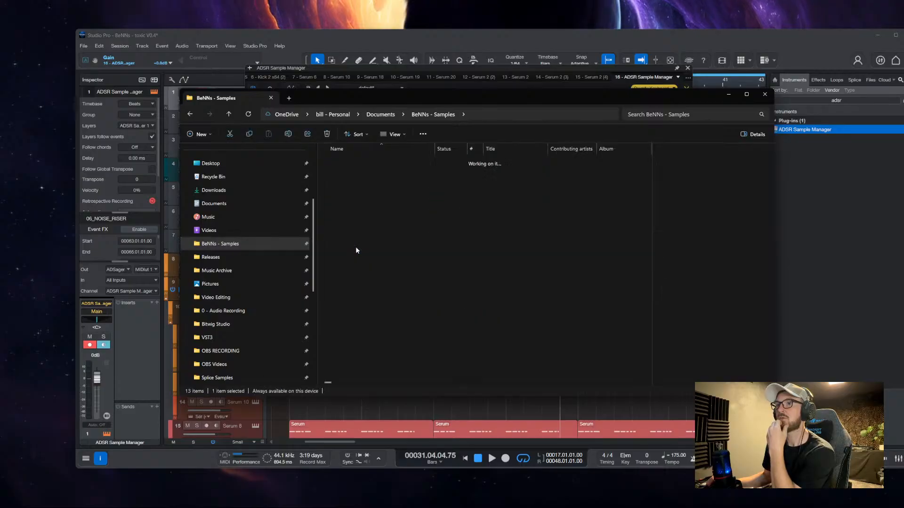
pyautogui.doubleClick(362, 162)
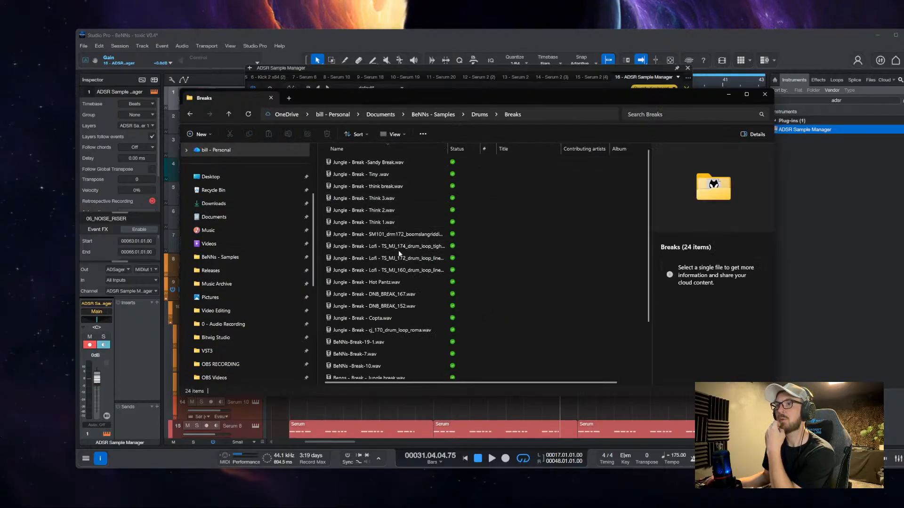
# Audition the Jungle - Break - DNB_BREAK_167 and DNB_BREAK_152 samples in foobar2000 and close the player
pyautogui.click(401, 294)
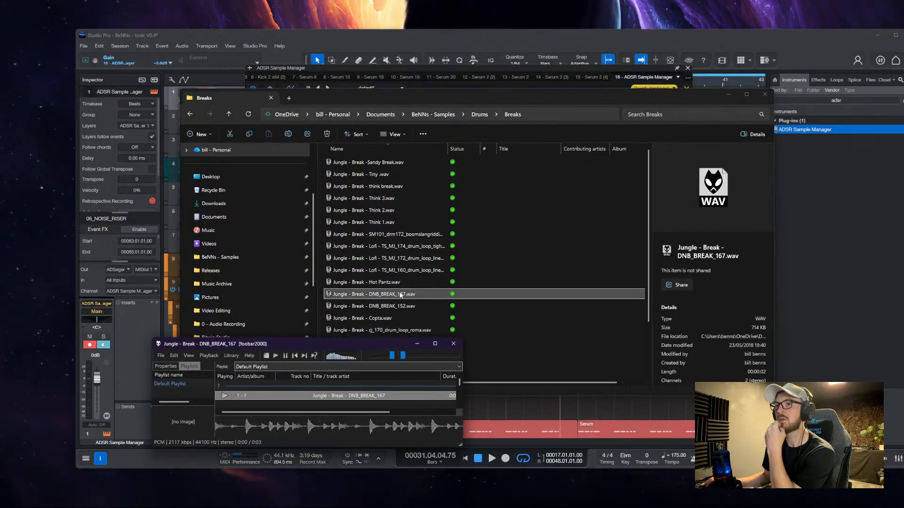
pyautogui.click(398, 306)
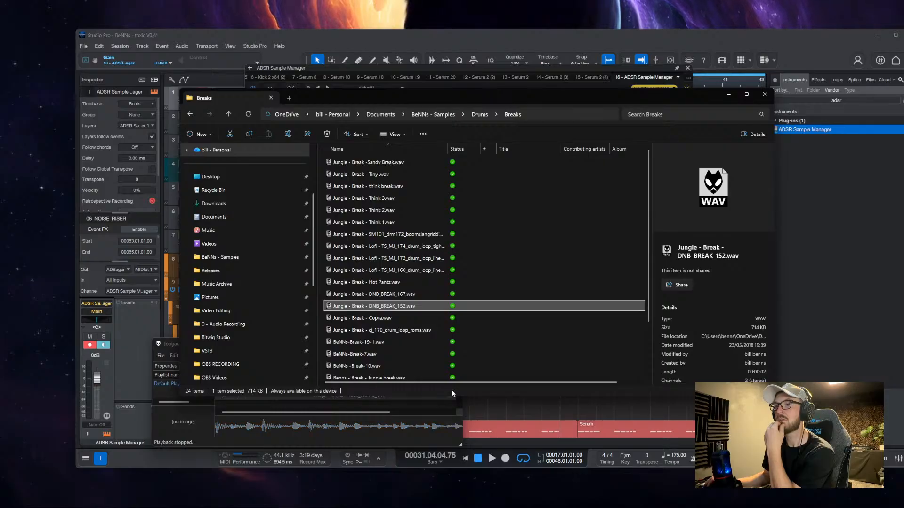
pyautogui.click(445, 445)
pyautogui.click(454, 345)
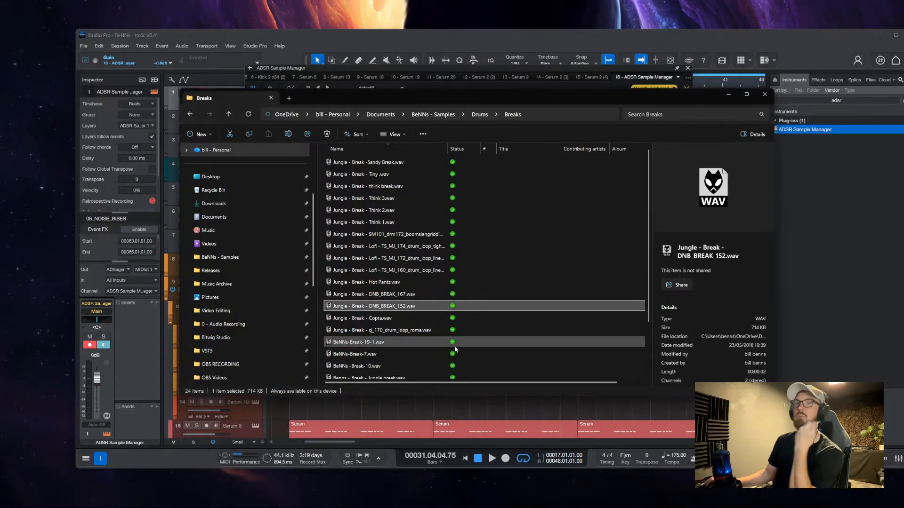
# Search the Breaks folder for "AMEN", audition the TS_MJ_172 drum loop in foobar2000, and close the player
pyautogui.click(677, 114)
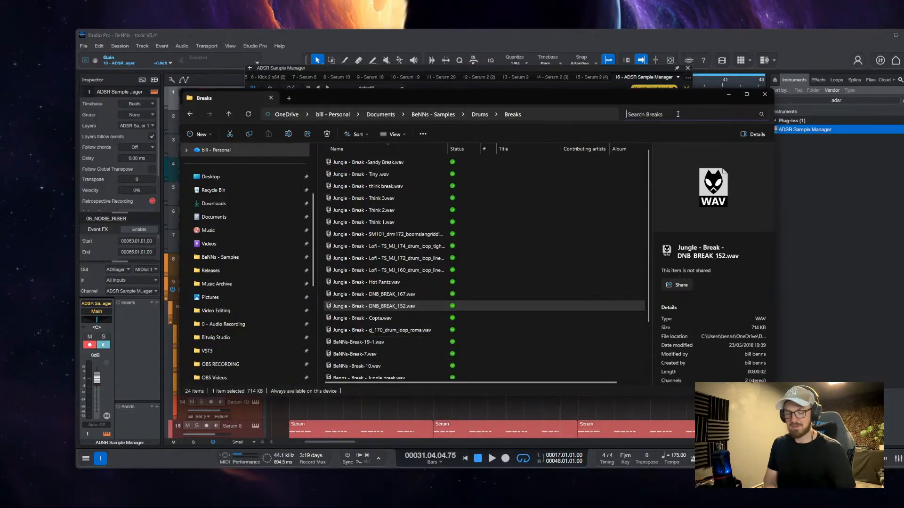
pyautogui.write('amen')
pyautogui.press('BackSpace')
pyautogui.press('BackSpace')
pyautogui.press('BackSpace')
pyautogui.press('BackSpace')
pyautogui.write('AMEN')
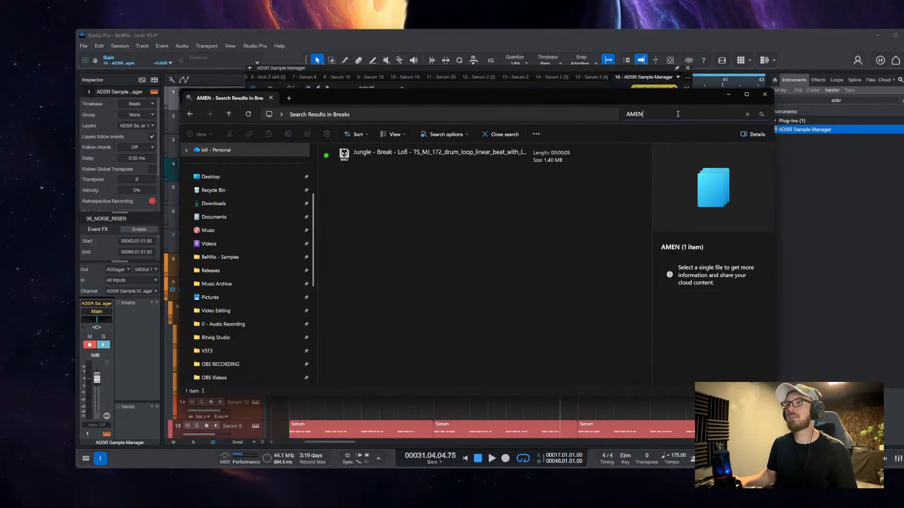
pyautogui.doubleClick(482, 157)
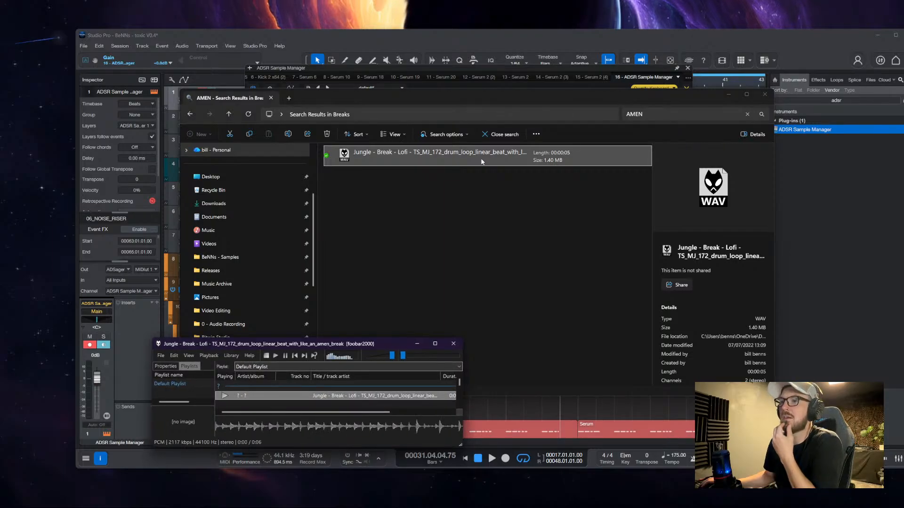
pyautogui.click(407, 426)
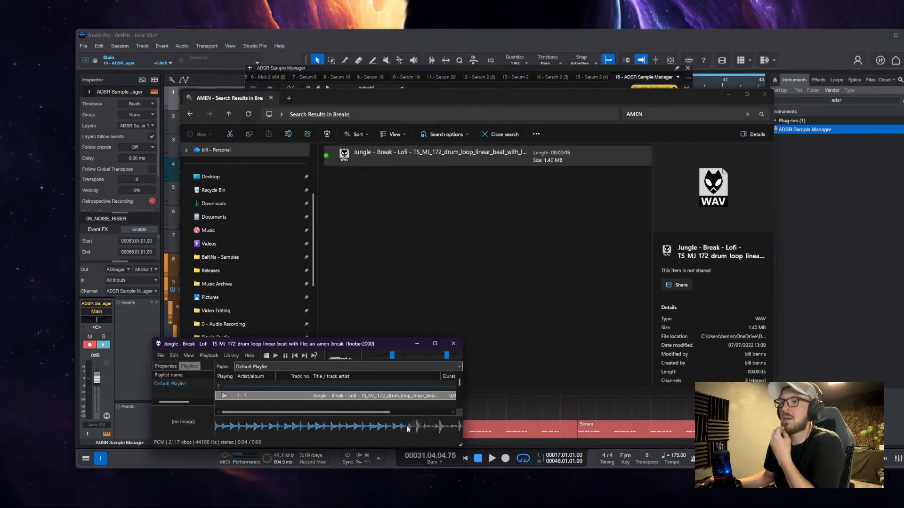
pyautogui.click(454, 343)
# Clear the AMEN search, look through the Breaks folder, and go up to the Drums folder
pyautogui.moveTo(658, 115); pyautogui.dragTo(507, 106)
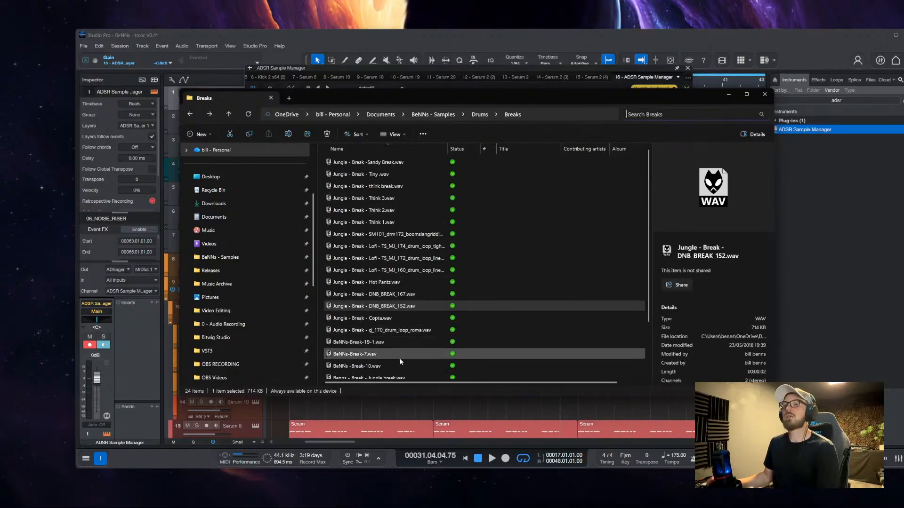
pyautogui.scroll(-2, 400, 358)
pyautogui.scroll(2, 388, 337)
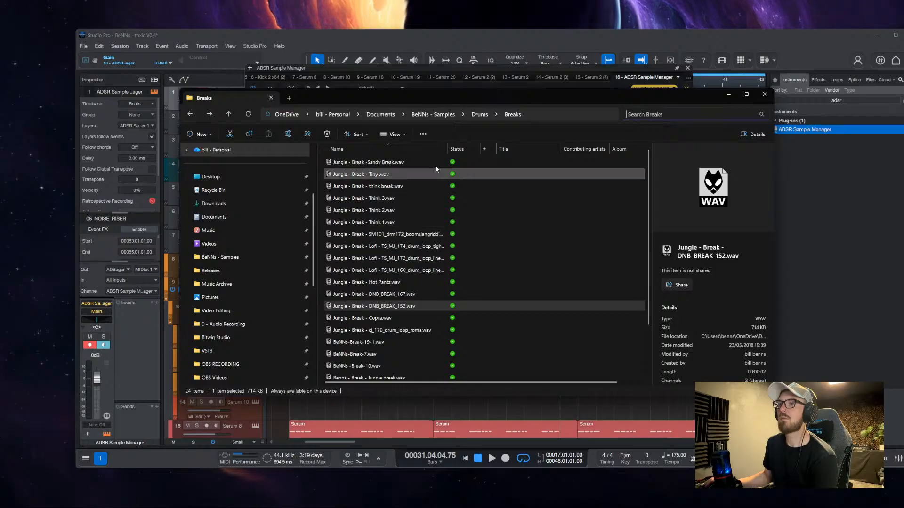
pyautogui.click(475, 115)
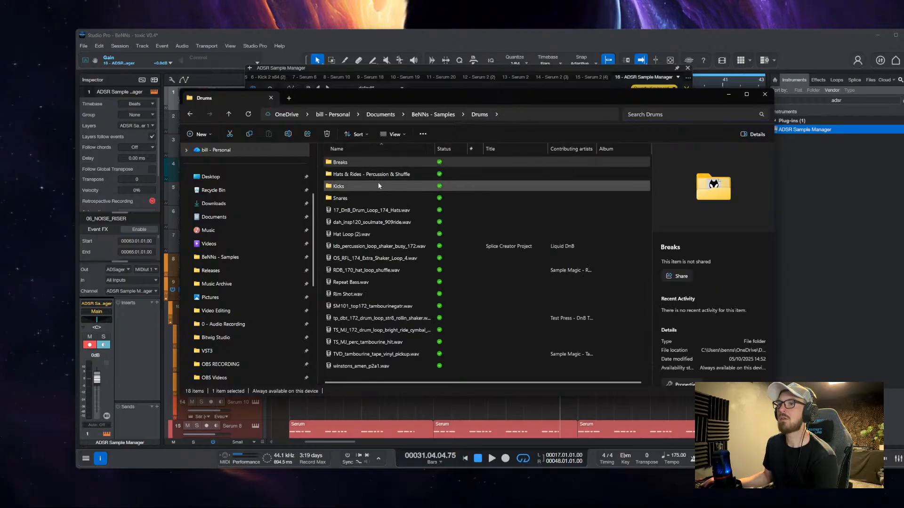
# Go up to the BeNNs - Samples folder and search it for "AMEN"
pyautogui.click(433, 114)
pyautogui.click(663, 114)
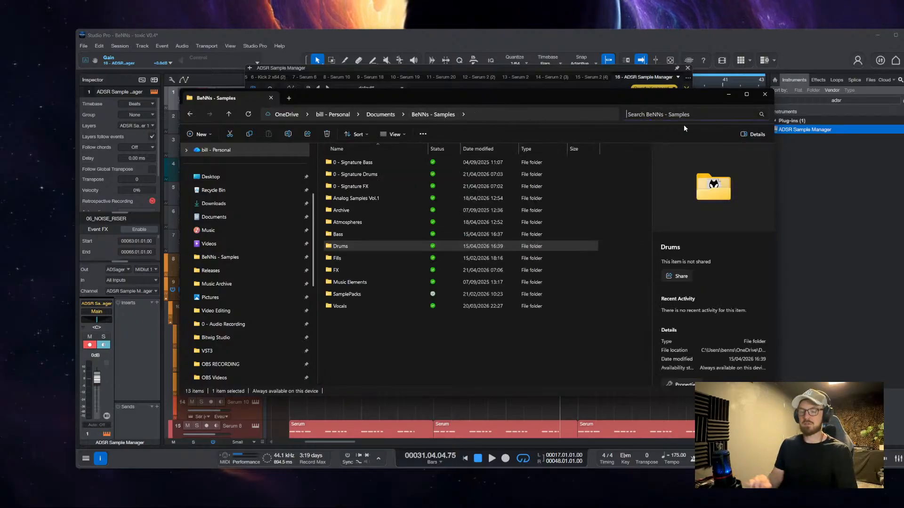
pyautogui.write('AMEN')
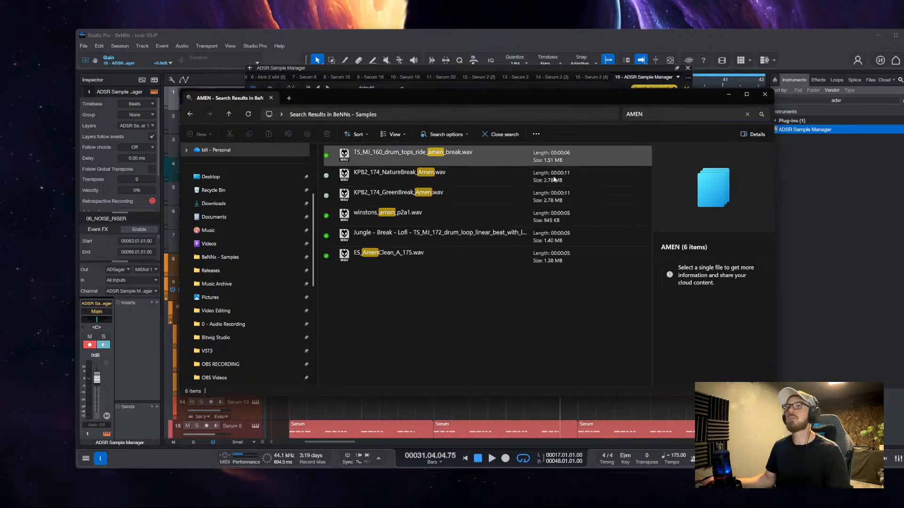
# Audition the amen samples found in foobar2000, ending with ES_AmenClean_A_175.wav, and close the player
pyautogui.doubleClick(434, 173)
pyautogui.doubleClick(424, 159)
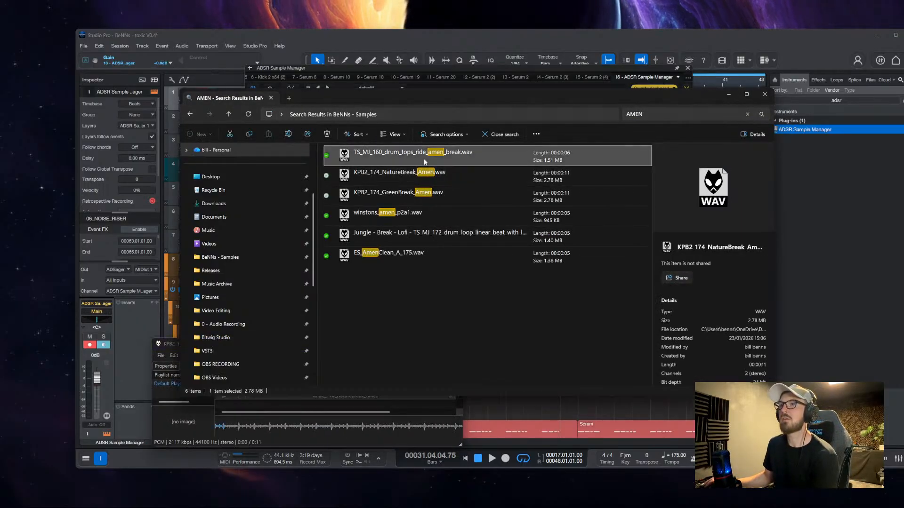
pyautogui.click(421, 176)
pyautogui.doubleClick(424, 194)
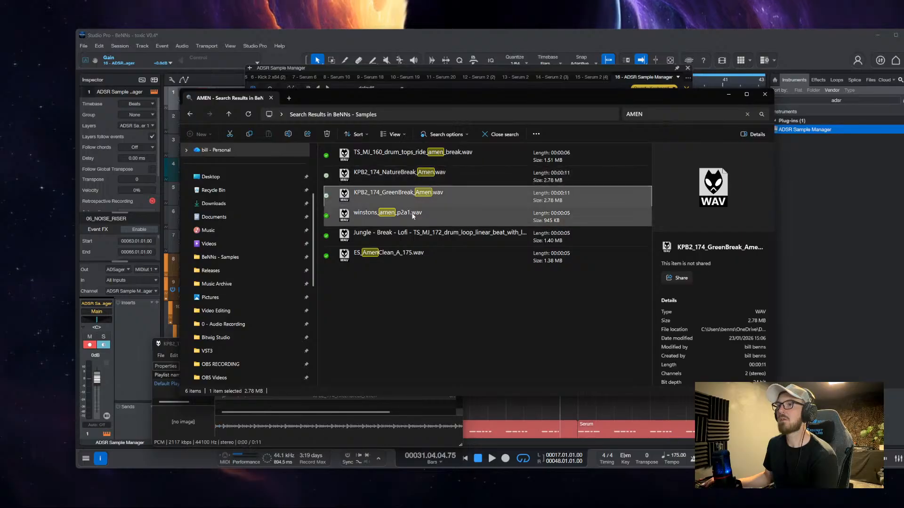
pyautogui.doubleClick(412, 215)
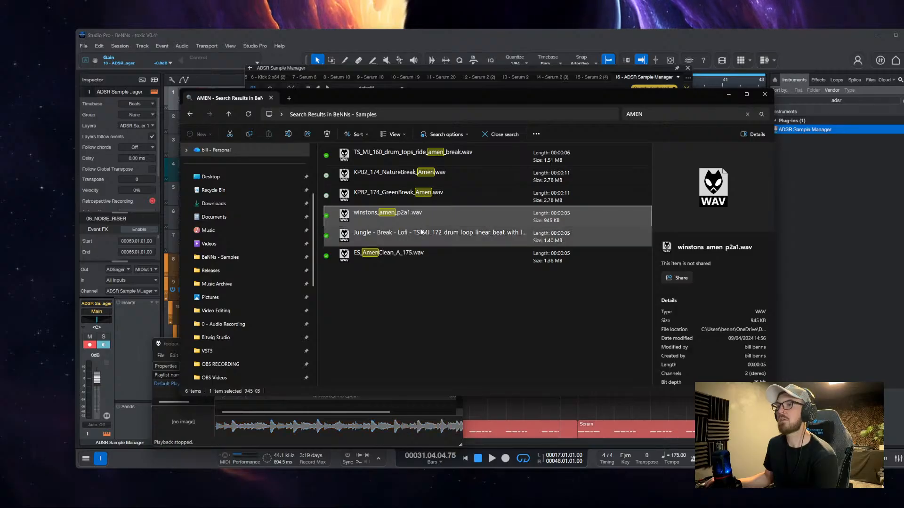
pyautogui.doubleClick(418, 236)
pyautogui.doubleClick(423, 251)
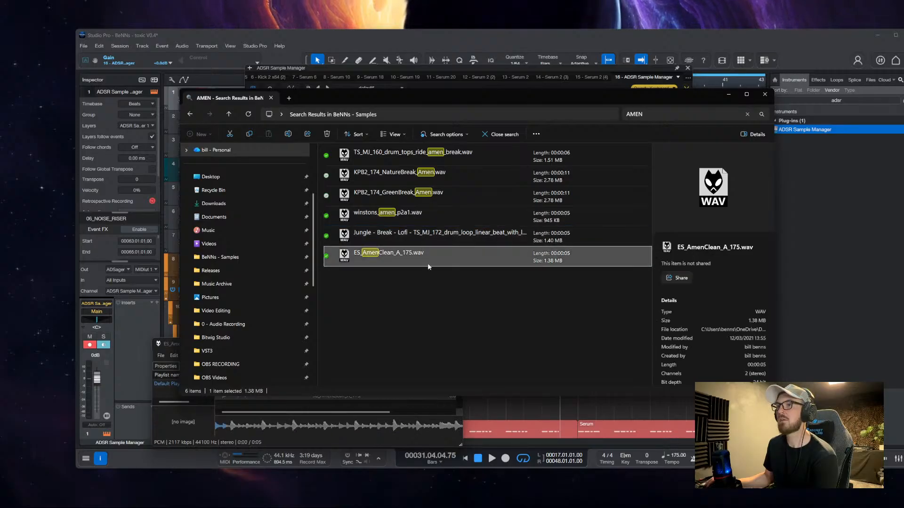
pyautogui.click(437, 430)
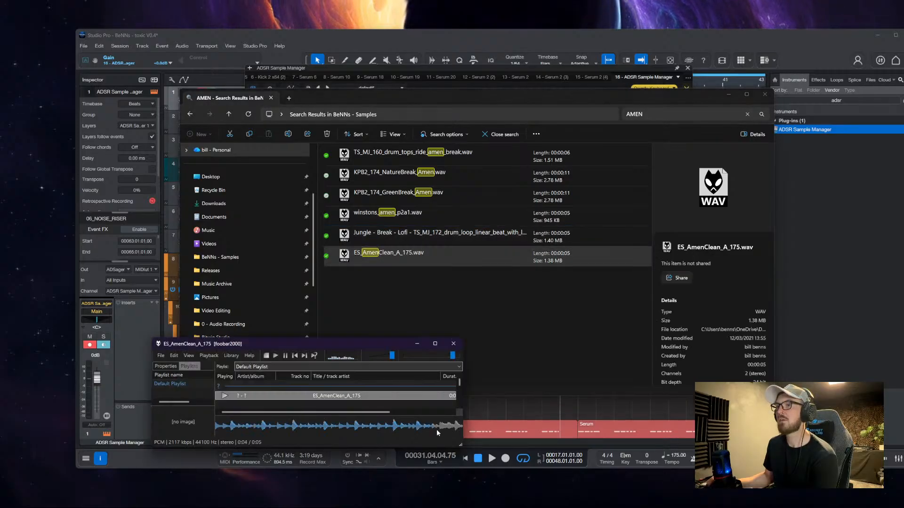
pyautogui.click(460, 348)
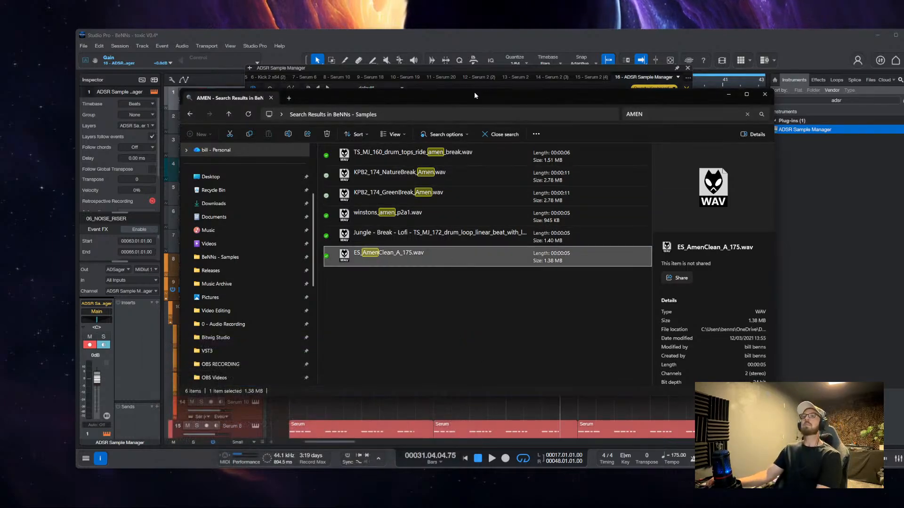
# Move File Explorer aside, close ADSR Sample Manager in Studio Pro, and place ES_AmenClean_A_175.wav on a new track below Serum 2 at bar 29
pyautogui.moveTo(474, 94); pyautogui.dragTo(777, 0)
pyautogui.click(710, 40)
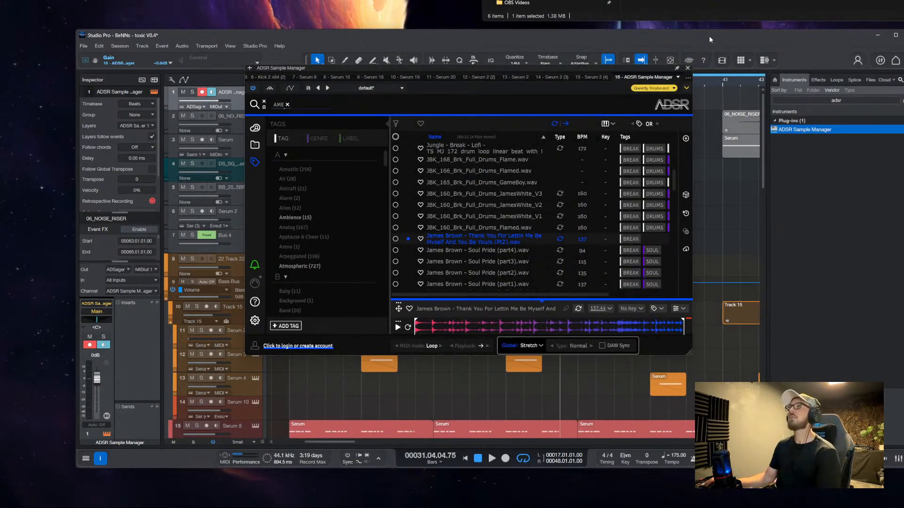
pyautogui.click(687, 68)
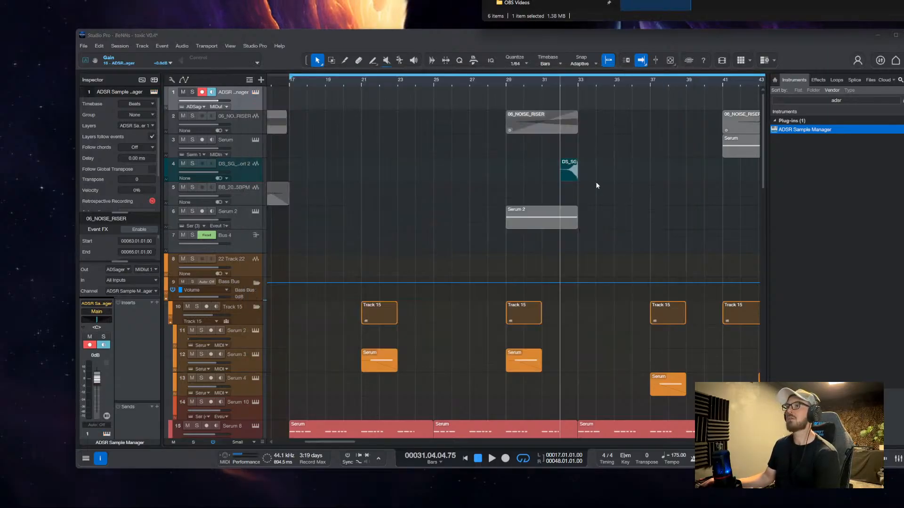
pyautogui.moveTo(683, 0); pyautogui.dragTo(536, 234)
pyautogui.moveTo(683, 0); pyautogui.dragTo(539, 251)
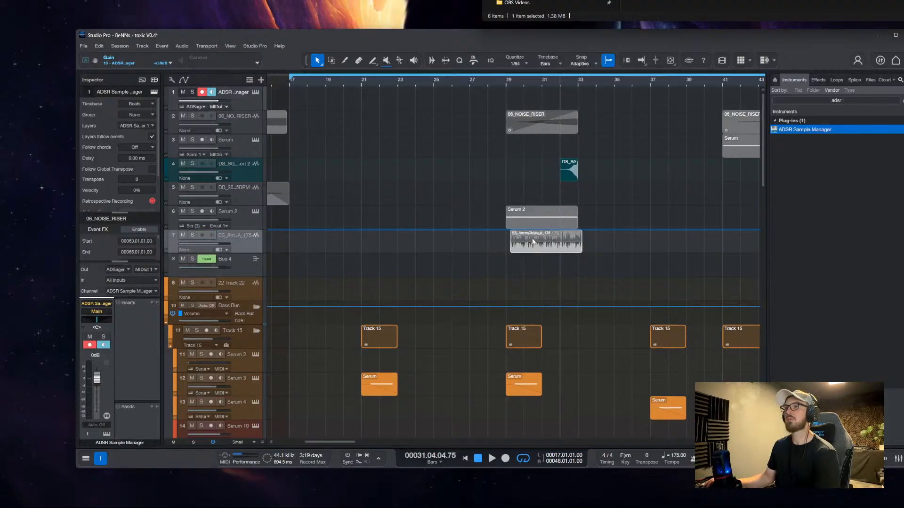
# Split the ES_AmenClean_A_175 clip at bar 32 and delete the part before it
pyautogui.scroll(-3, 555, 257)
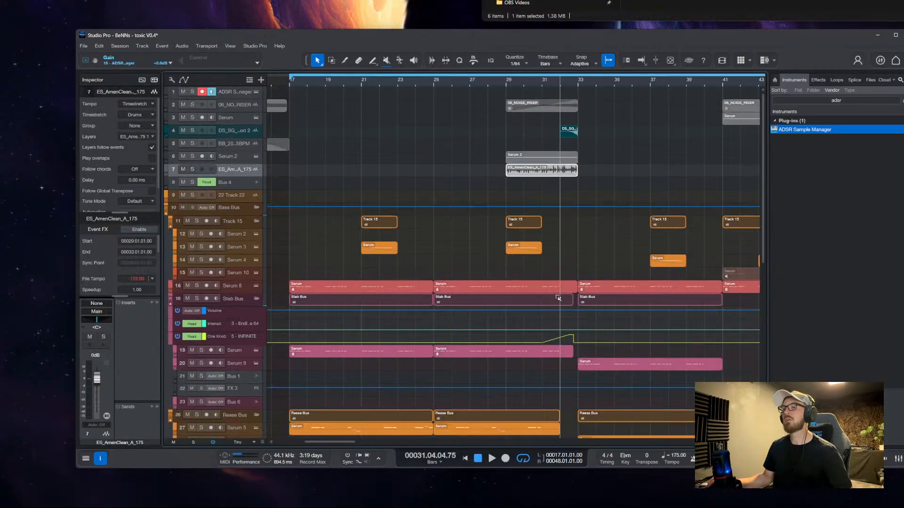
pyautogui.scroll(3, 556, 264)
pyautogui.scroll(-5, 558, 273)
pyautogui.scroll(8, 556, 283)
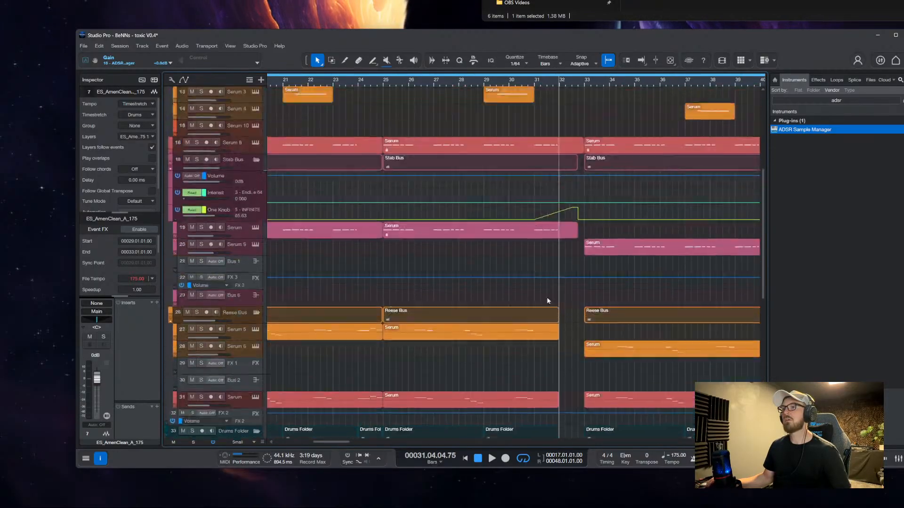
pyautogui.press('3')
pyautogui.click(560, 194)
pyautogui.press('1')
pyautogui.click(553, 196)
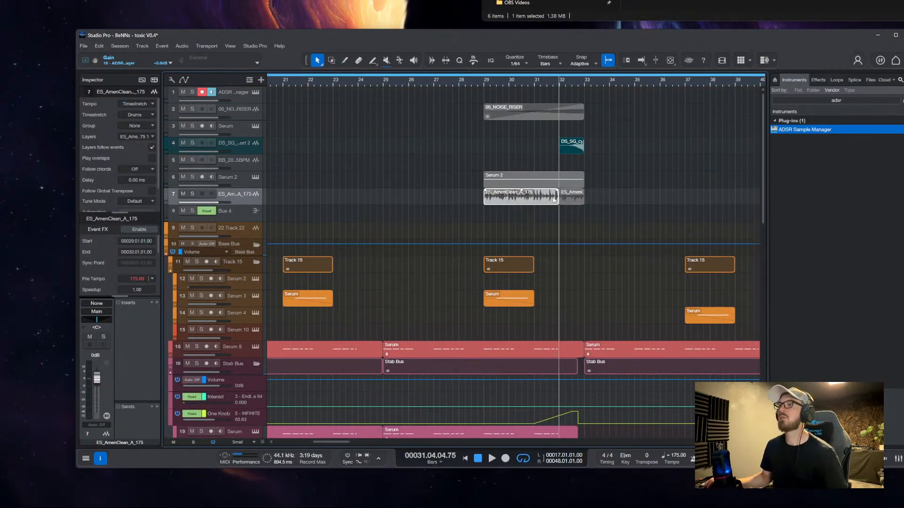
pyautogui.press('Delete')
pyautogui.click(554, 195)
# Play the transition into bar 33 to hear the one-bar amen fill in context
pyautogui.press('space')
pyautogui.scroll(8, 565, 193)
pyautogui.press('f')
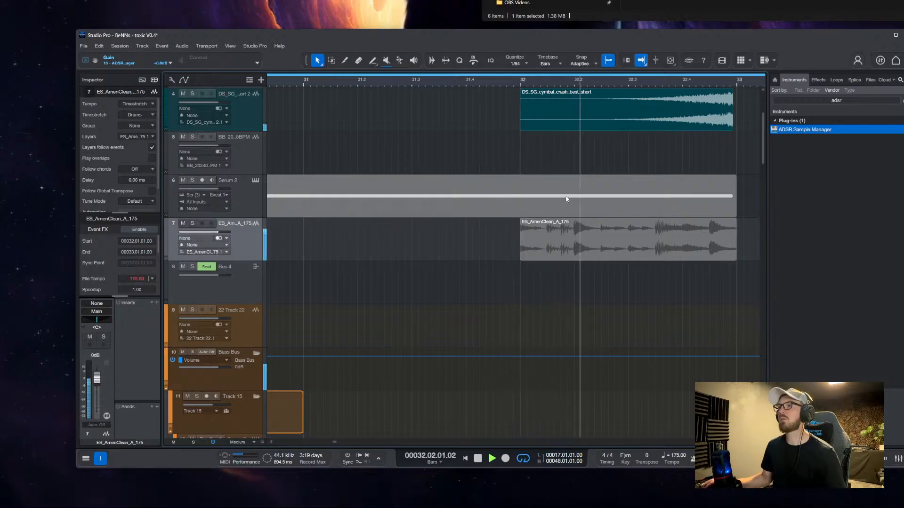
pyautogui.scroll(-4, 569, 197)
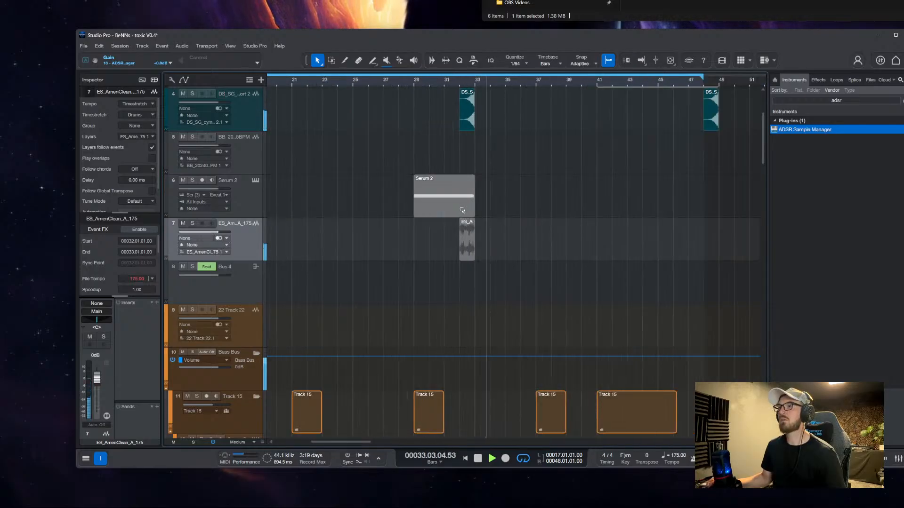
# Insert Clips on the ES_AmenClean_A_175 track, lower its ceiling to about -5 dB, and play the fill
pyautogui.press('space')
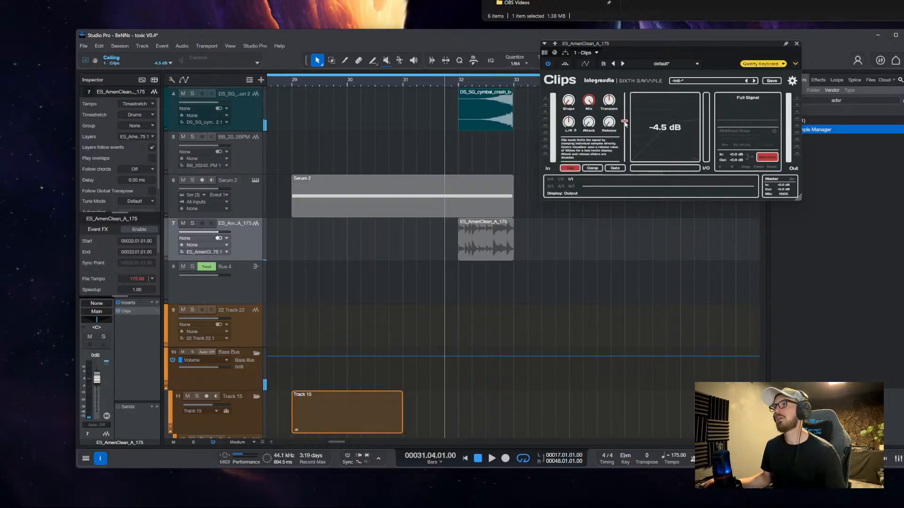
pyautogui.scroll(4, 452, 169)
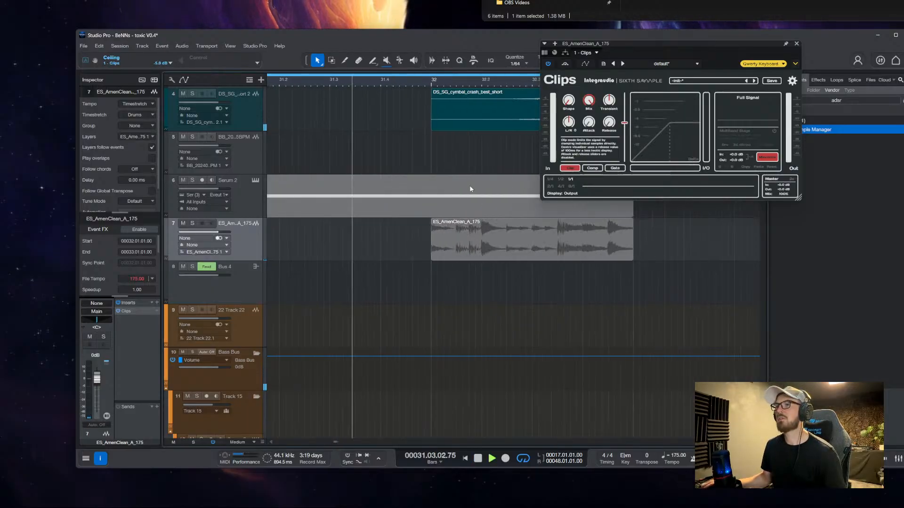
pyautogui.press('space')
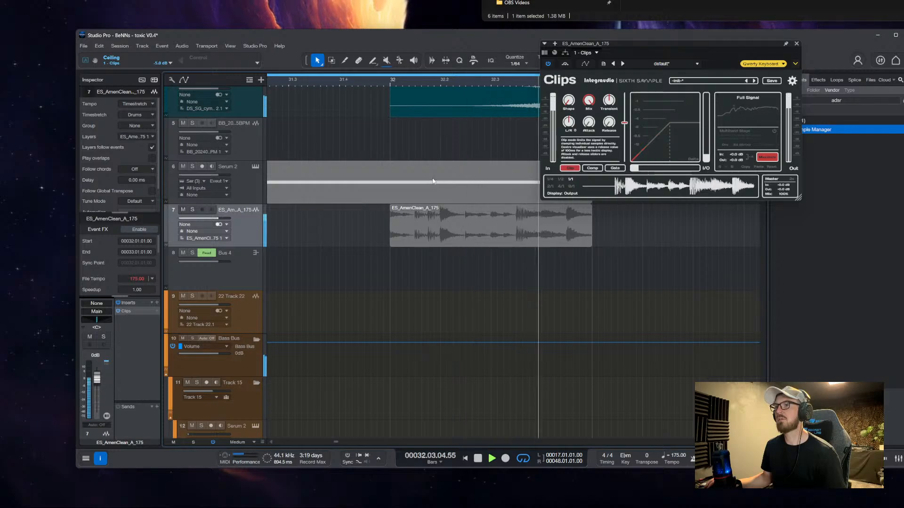
pyautogui.press('space')
pyautogui.scroll(-3, 481, 146)
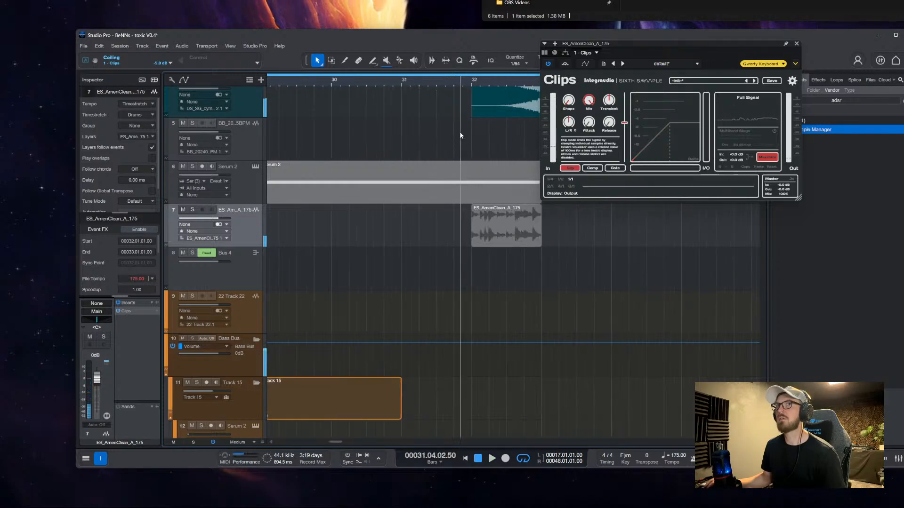
pyautogui.scroll(4, 460, 135)
pyautogui.press('space')
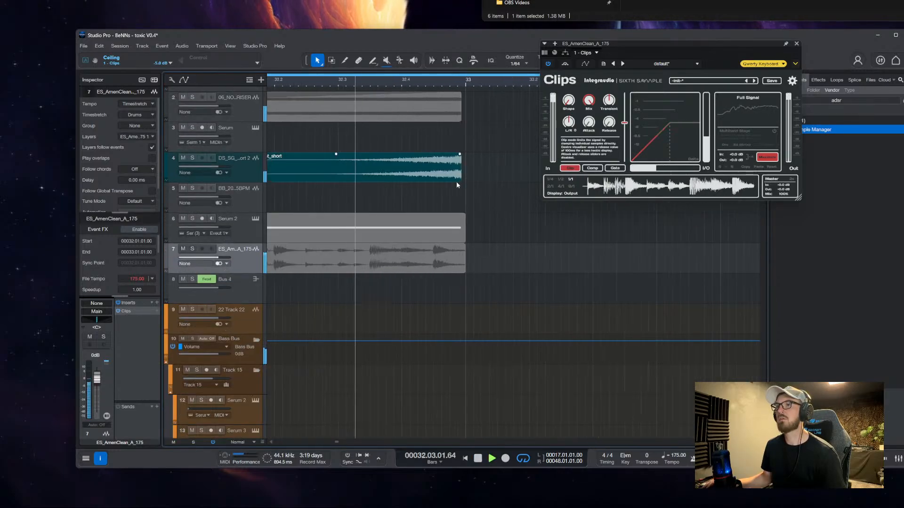
pyautogui.scroll(-4, 442, 169)
pyautogui.scroll(-2, 432, 160)
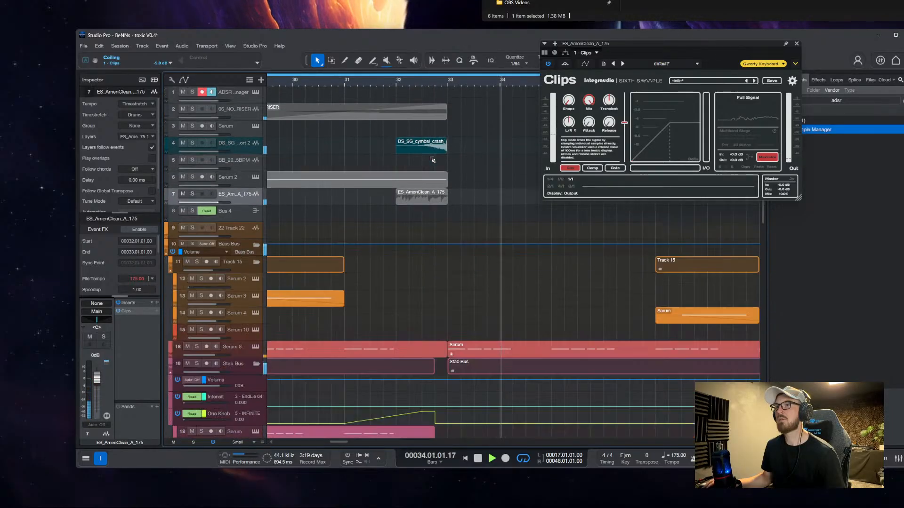
# Shorten the noise riser and cymbal crash clips together so both end at 32.04.04.00
pyautogui.scroll(4, 432, 161)
pyautogui.moveTo(482, 149); pyautogui.dragTo(448, 98)
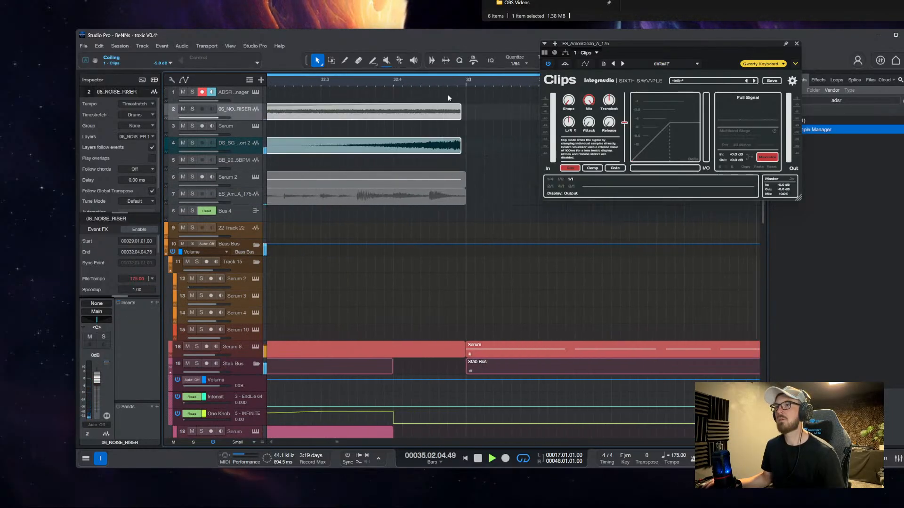
pyautogui.scroll(-5, 434, 183)
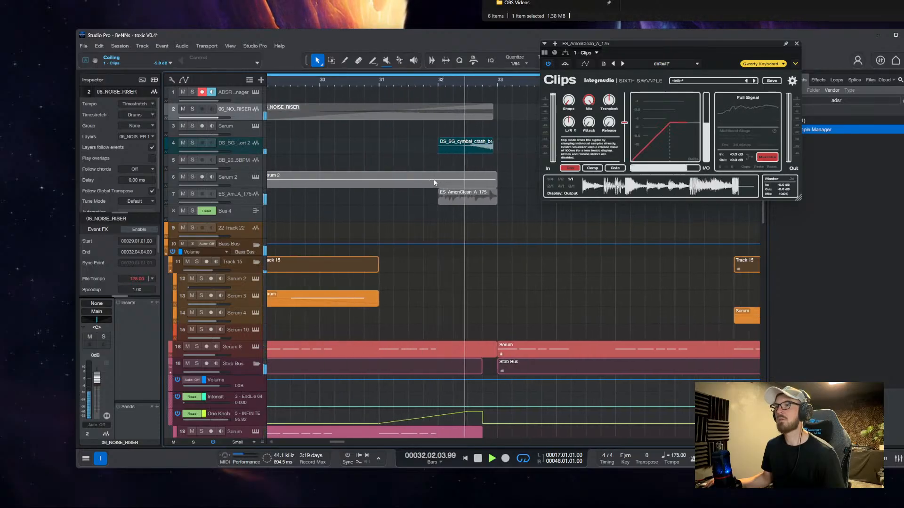
# Lower the Clips ceiling on the amen track to about -7.8 dB, stop playback, and close the plug-in
pyautogui.moveTo(625, 123); pyautogui.dragTo(626, 136)
pyautogui.press('space')
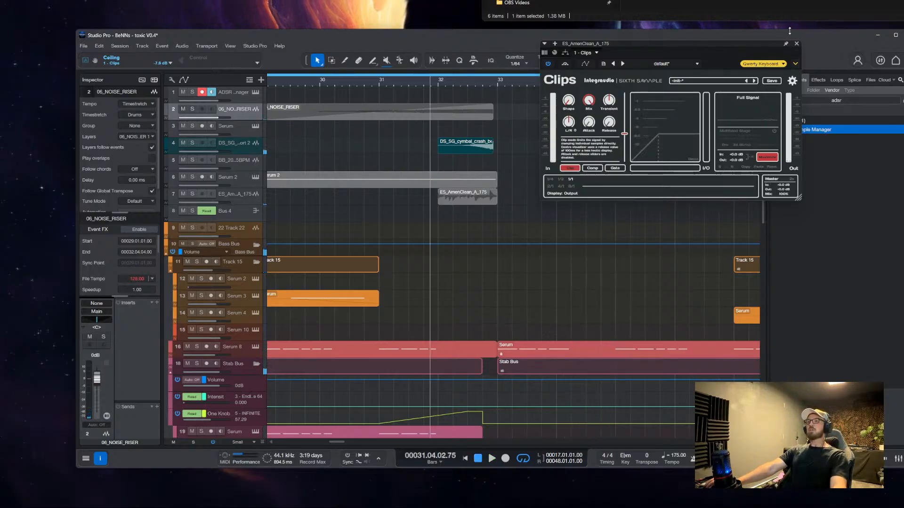
pyautogui.click(796, 43)
# Play the section from bar 31 into bar 34 to check the fill against the riser and crash
pyautogui.hscroll(-3, 505, 132)
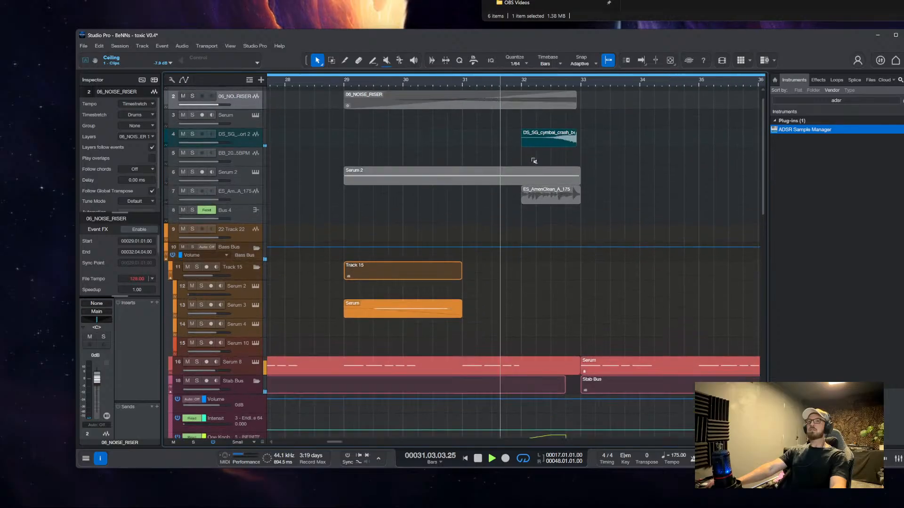
pyautogui.moveTo(534, 161); pyautogui.dragTo(468, 203)
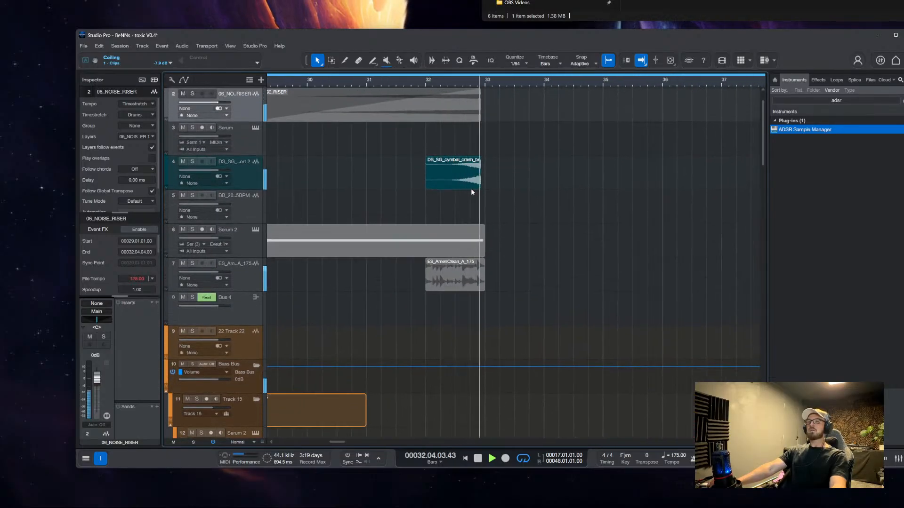
pyautogui.scroll(-3, 473, 202)
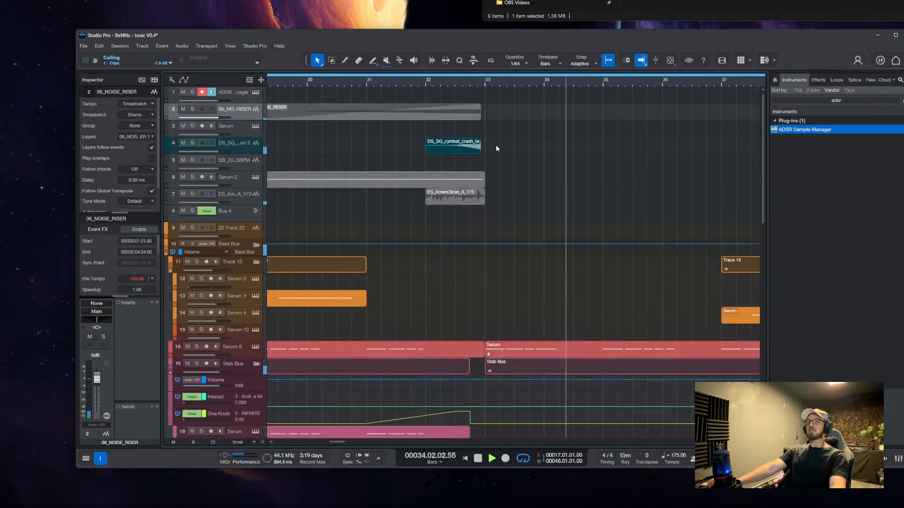
pyautogui.scroll(-5, 490, 150)
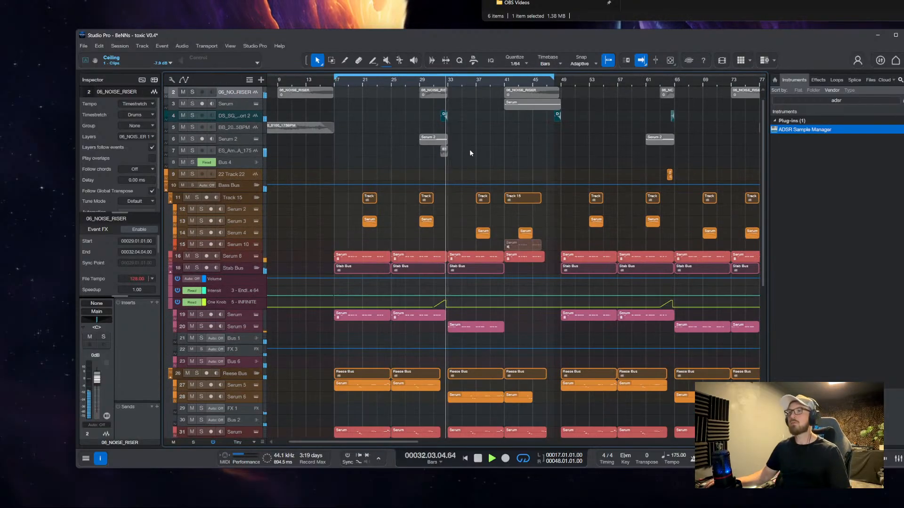
pyautogui.press('space')
# Copy the amen fill from bar 32 to bar 64 and delete the 22 Track 22 clip at bar 64
pyautogui.click(368, 162)
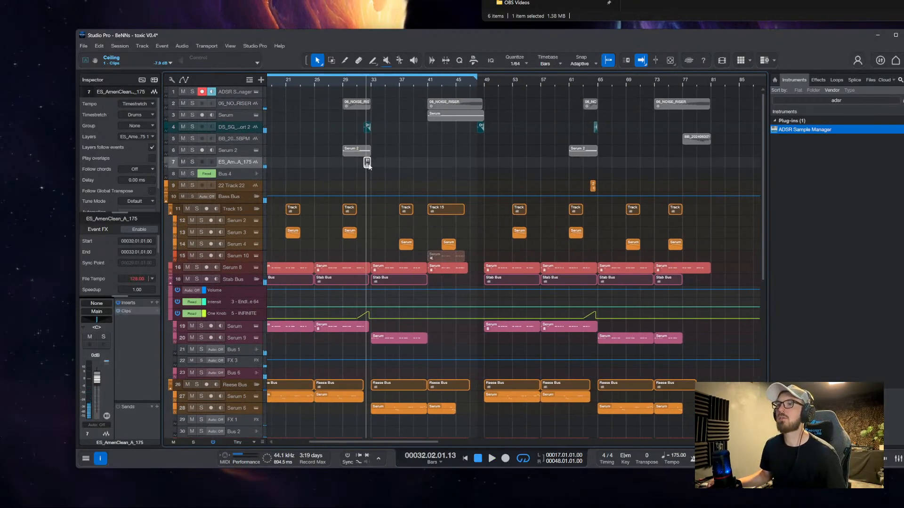
pyautogui.moveTo(369, 166); pyautogui.dragTo(586, 162)
pyautogui.click(593, 186)
pyautogui.hotkey('shift', 'z')
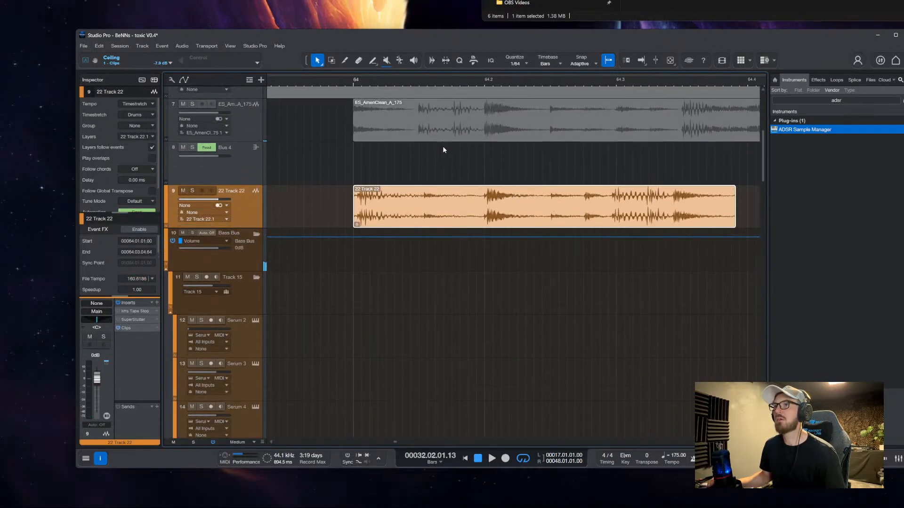
pyautogui.hotkey('shift', 'z')
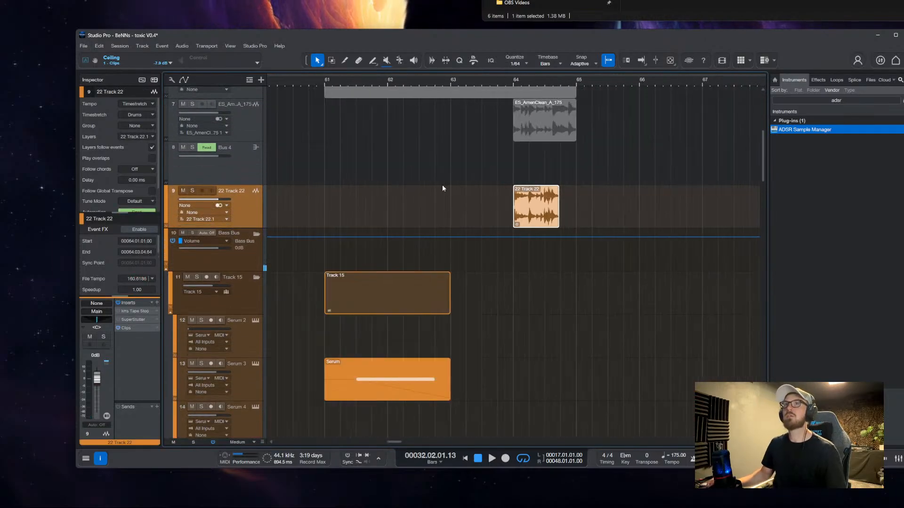
pyautogui.press('Delete')
# Play the arrangement from bar 29
pyautogui.hotkey('shift', 'f')
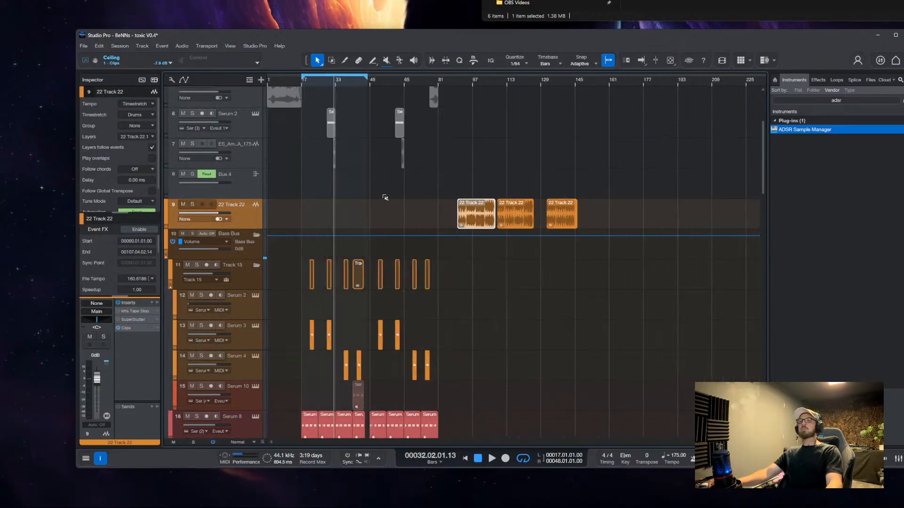
pyautogui.scroll(-5, 351, 196)
pyautogui.scroll(5, 320, 195)
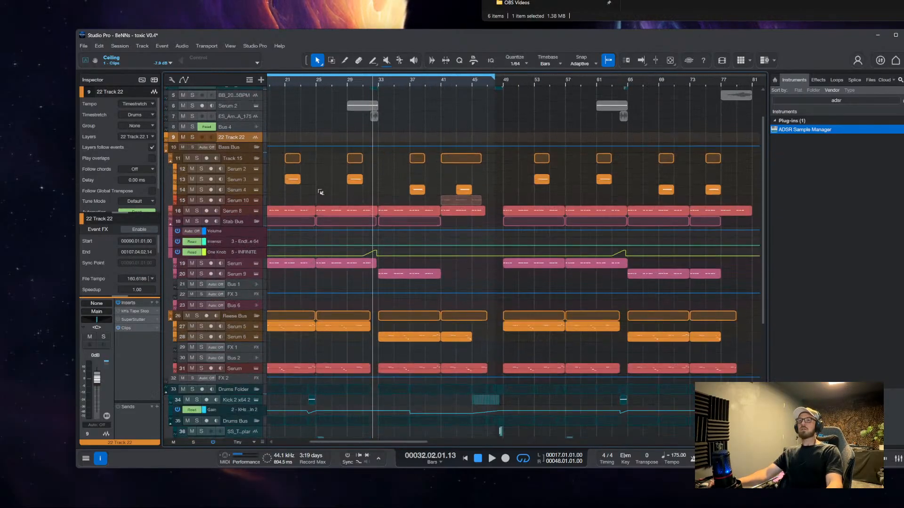
pyautogui.hscroll(-3, 423, 176)
pyautogui.scroll(2, 429, 176)
pyautogui.click(480, 84)
pyautogui.press('space')
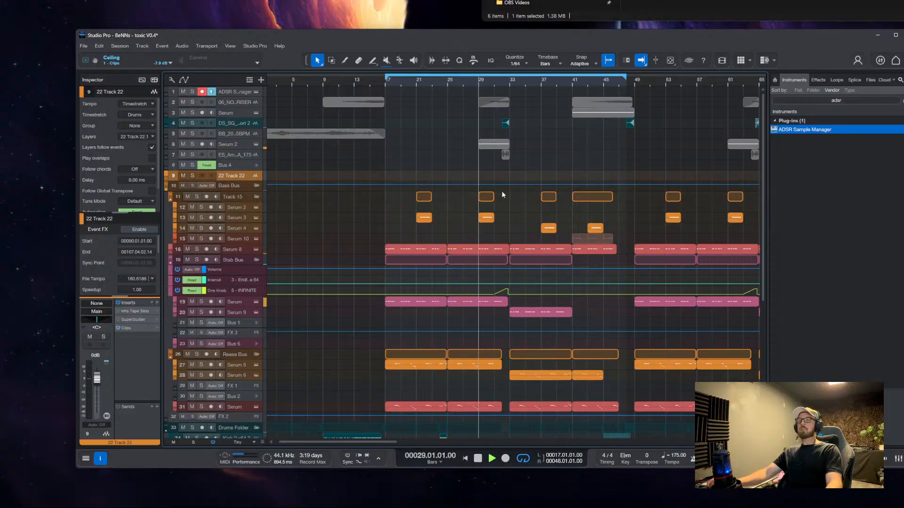
# Play through the transition into bar 33 while examining the bass, stab and drum clips around the gap, and stop playback
pyautogui.scroll(-3, 490, 222)
pyautogui.scroll(2, 494, 245)
pyautogui.scroll(-1, 491, 207)
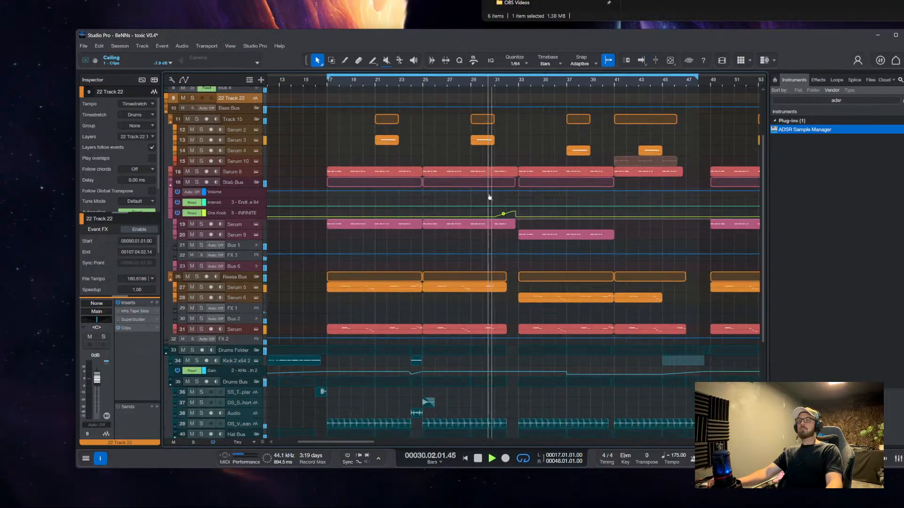
pyautogui.scroll(2, 489, 198)
pyautogui.scroll(-5, 489, 226)
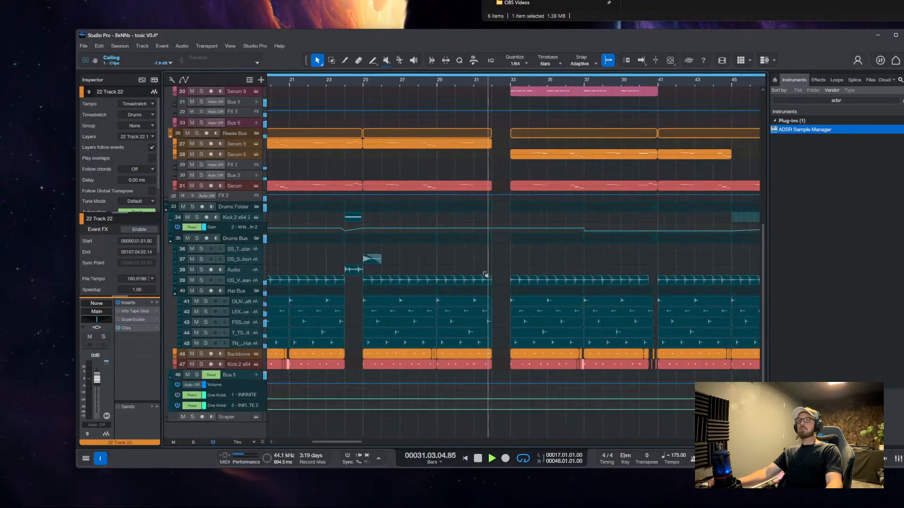
pyautogui.scroll(2, 482, 278)
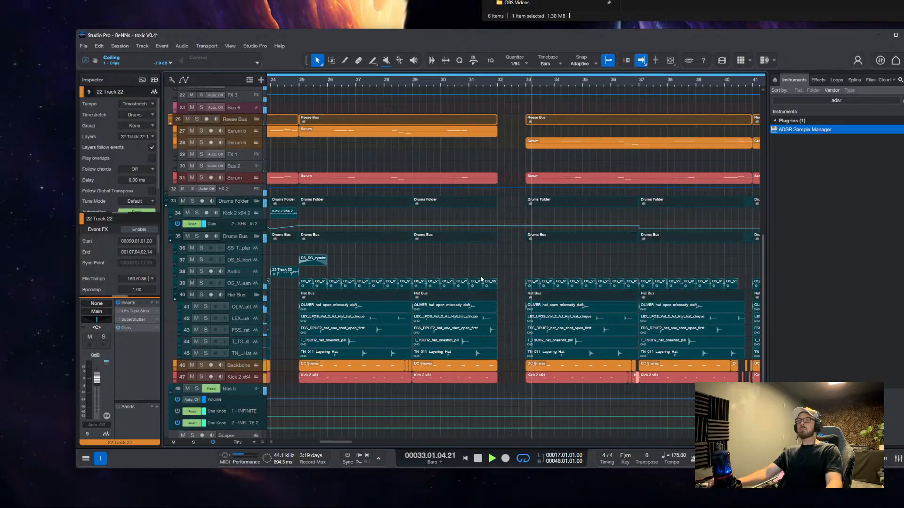
pyautogui.scroll(8, 481, 278)
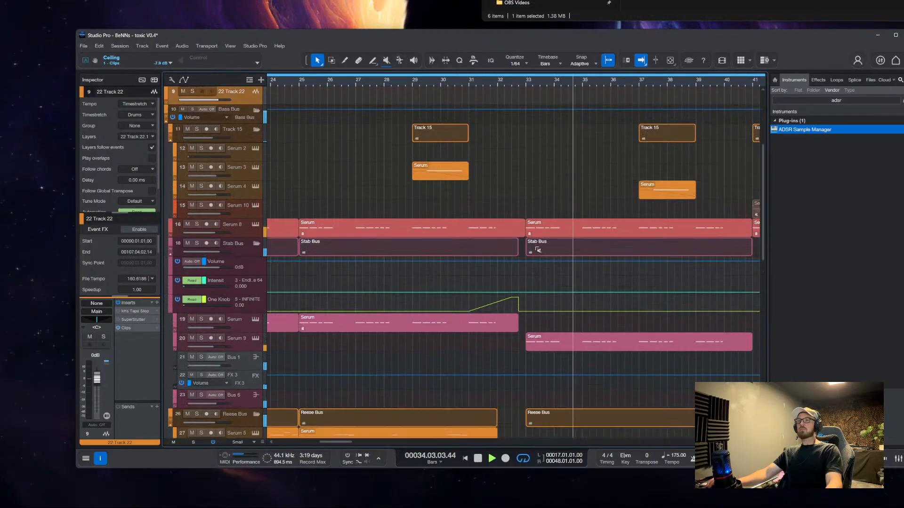
pyautogui.scroll(2, 511, 145)
pyautogui.scroll(-5, 505, 269)
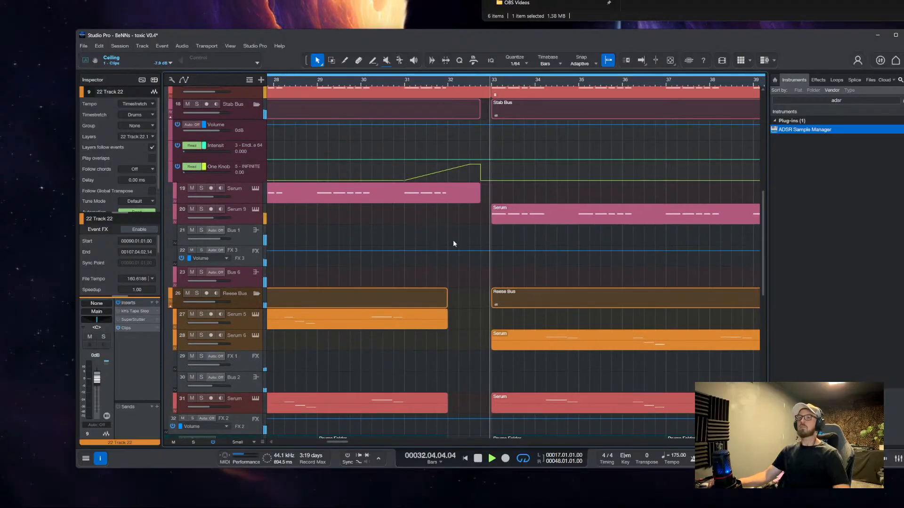
pyautogui.press('space')
# Shorten the Serum stab clip on track 19 so it ends at 32.02.04.75, before the second drop at bar 33
pyautogui.click(248, 219)
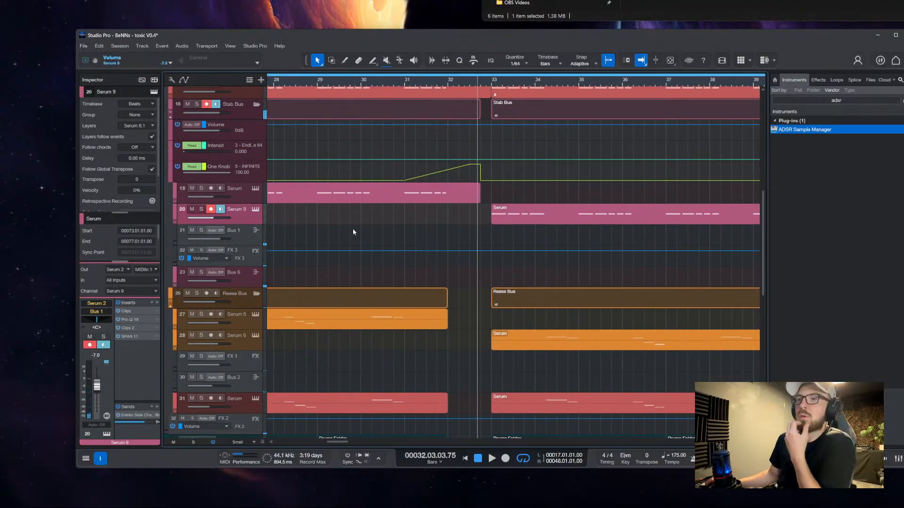
pyautogui.click(248, 247)
pyautogui.hscroll(2, 399, 223)
pyautogui.scroll(2, 399, 224)
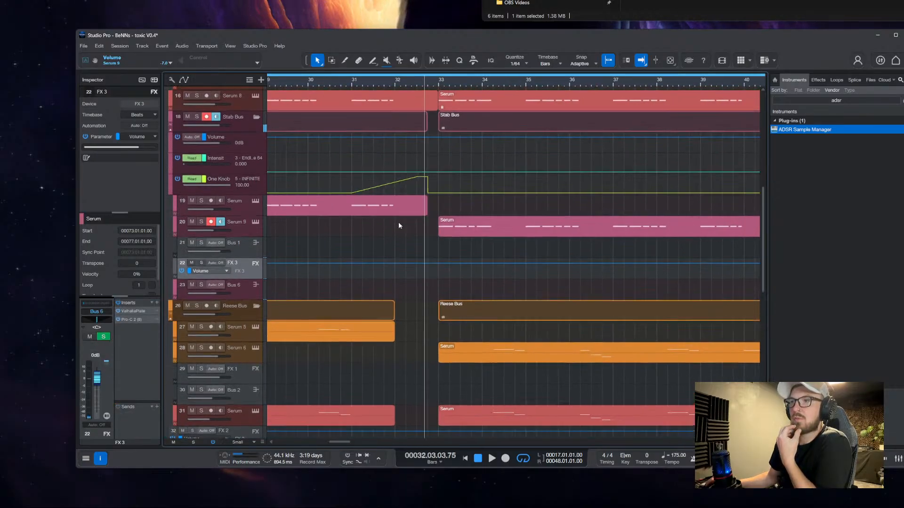
pyautogui.moveTo(427, 222); pyautogui.dragTo(415, 223)
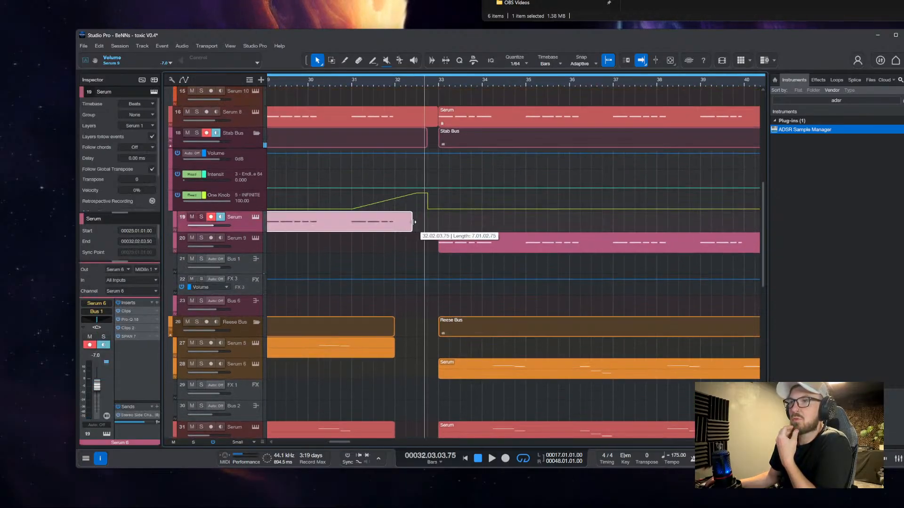
pyautogui.scroll(-2, 466, 246)
pyautogui.scroll(5, 438, 301)
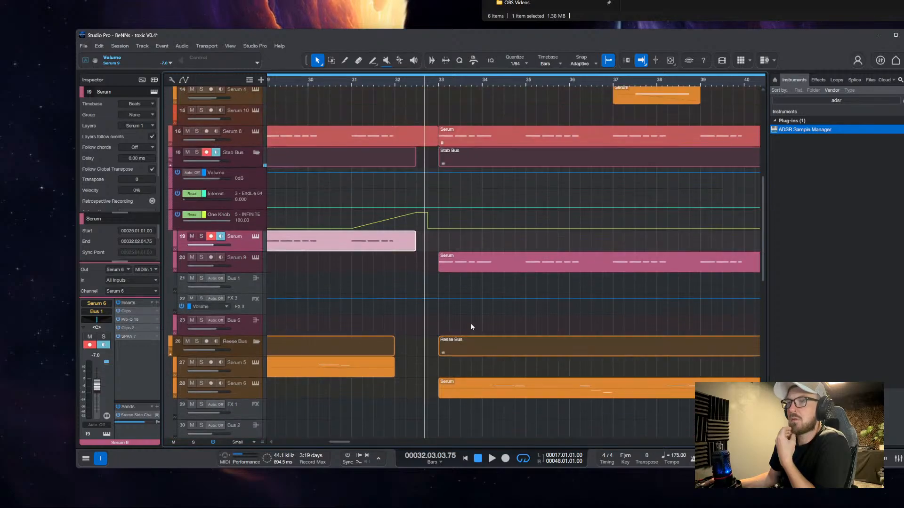
# Play across bar 33 to check the transition with the shortened stab clip, and stop playback
pyautogui.scroll(-4, 436, 307)
pyautogui.hscroll(2, 410, 245)
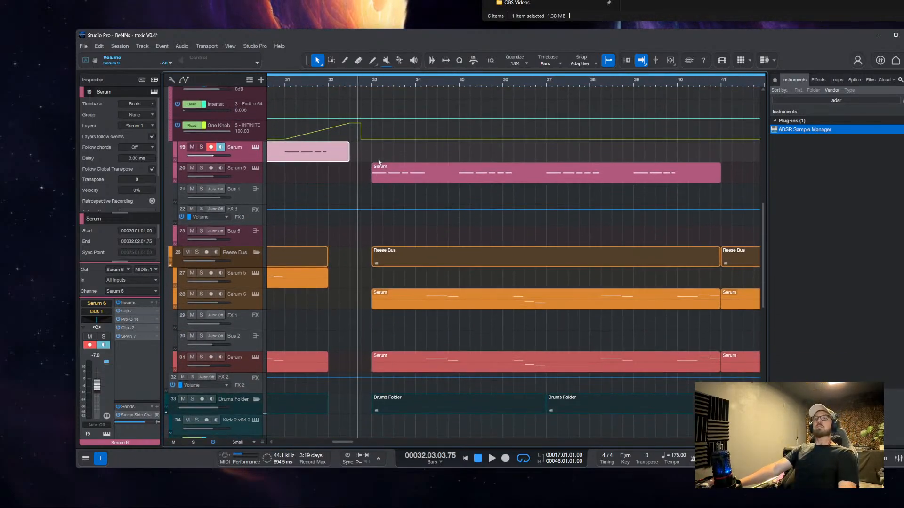
pyautogui.click(376, 194)
pyautogui.press('space')
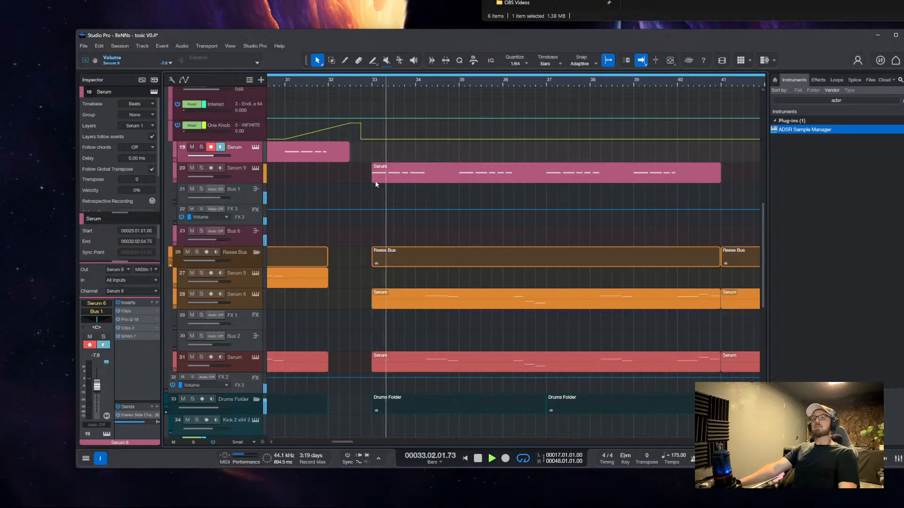
pyautogui.scroll(6, 353, 235)
pyautogui.press('space')
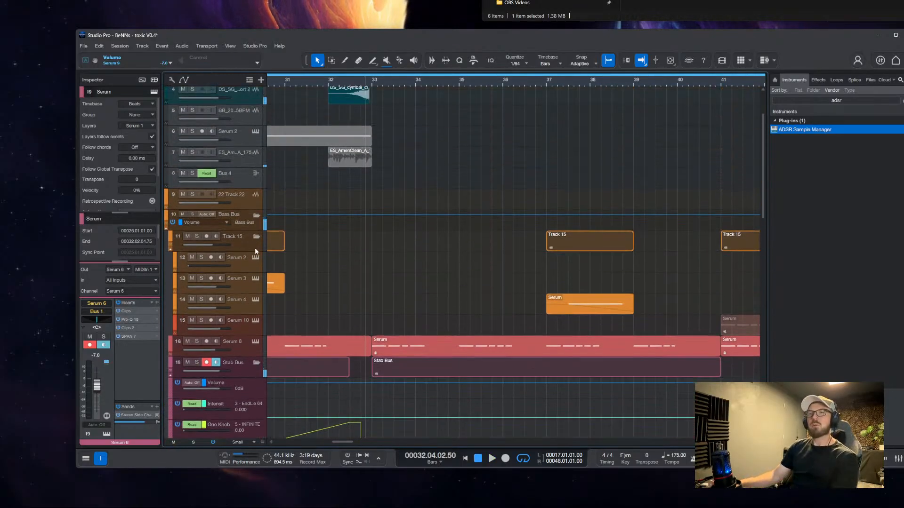
# Open the Kick SC SHaper on the Bass Bus and start playback just before bar 33
pyautogui.click(245, 225)
pyautogui.click(139, 328)
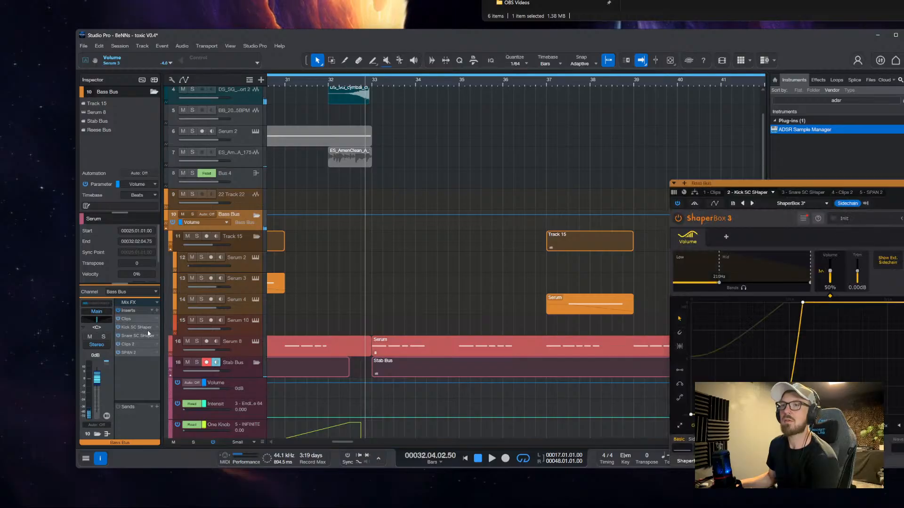
pyautogui.moveTo(781, 184); pyautogui.dragTo(321, 117)
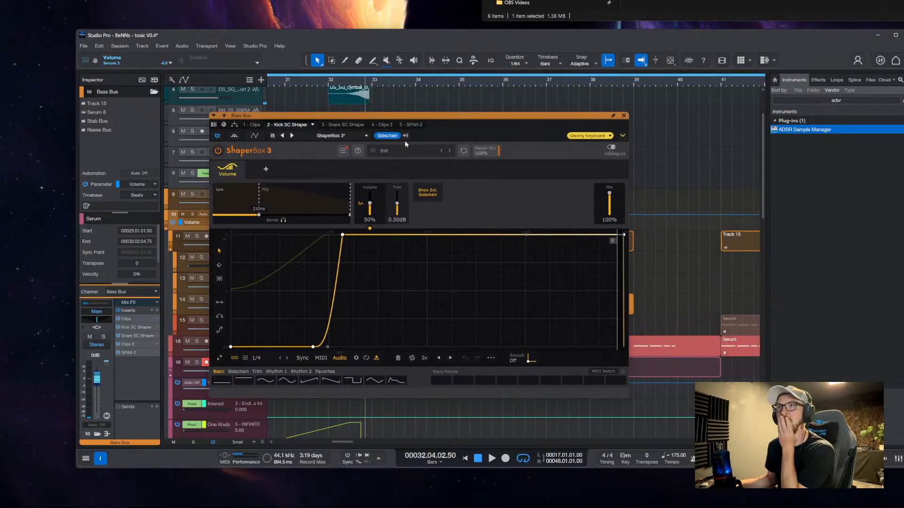
pyautogui.click(371, 80)
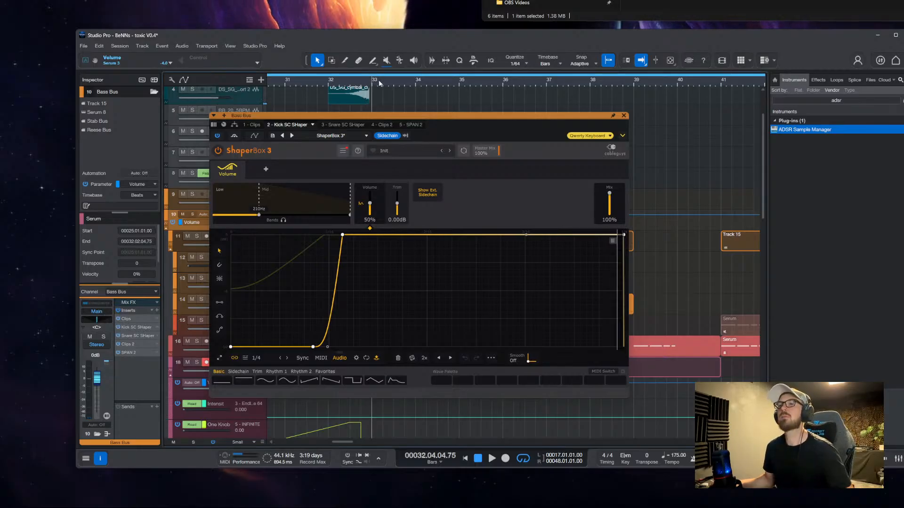
pyautogui.press('space')
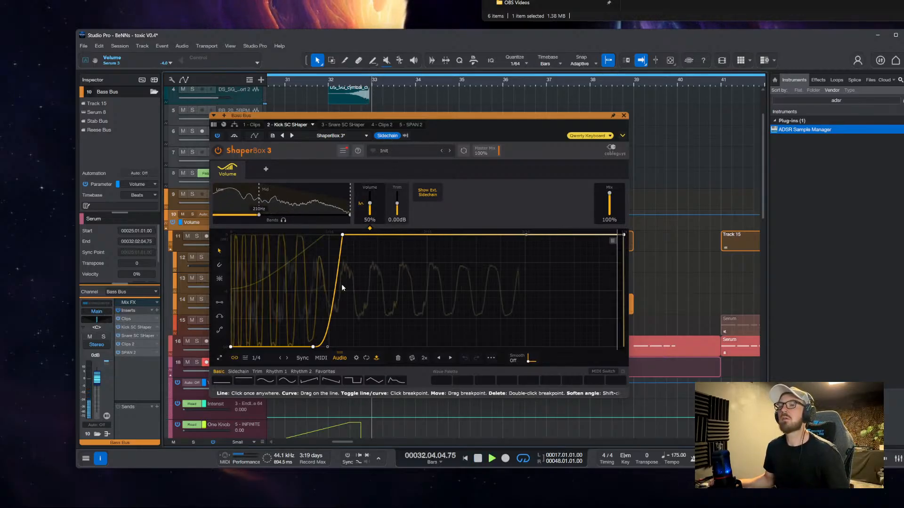
# Shorten the kick ducking on the low band's volume curve and adjust the mid band's curve for a quicker recovery
pyautogui.doubleClick(326, 348)
pyautogui.moveTo(313, 348); pyautogui.dragTo(314, 326)
pyautogui.moveTo(342, 235); pyautogui.dragTo(331, 235)
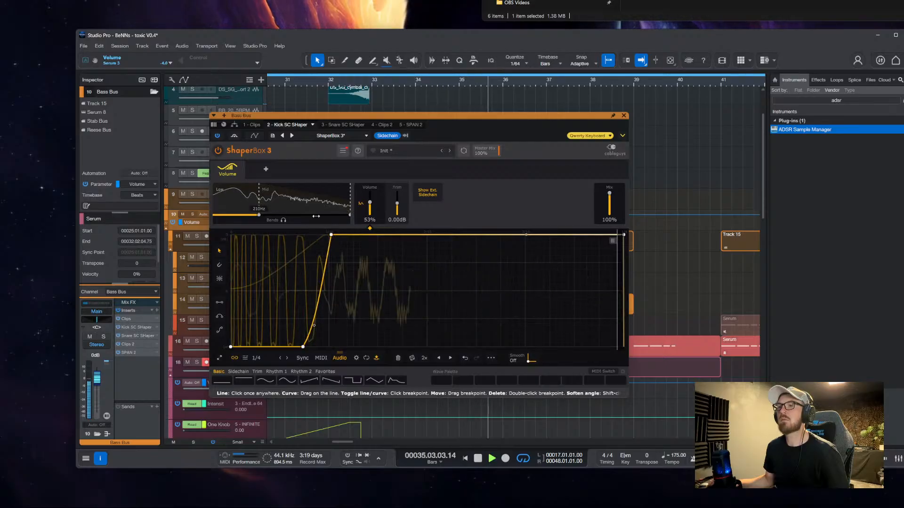
pyautogui.click(265, 198)
pyautogui.doubleClick(259, 285)
pyautogui.moveTo(279, 260); pyautogui.dragTo(274, 222)
# Switch to the Snare SC SHaper, stop playback, and raise the start of the mid-band volume curve to about half height
pyautogui.click(346, 124)
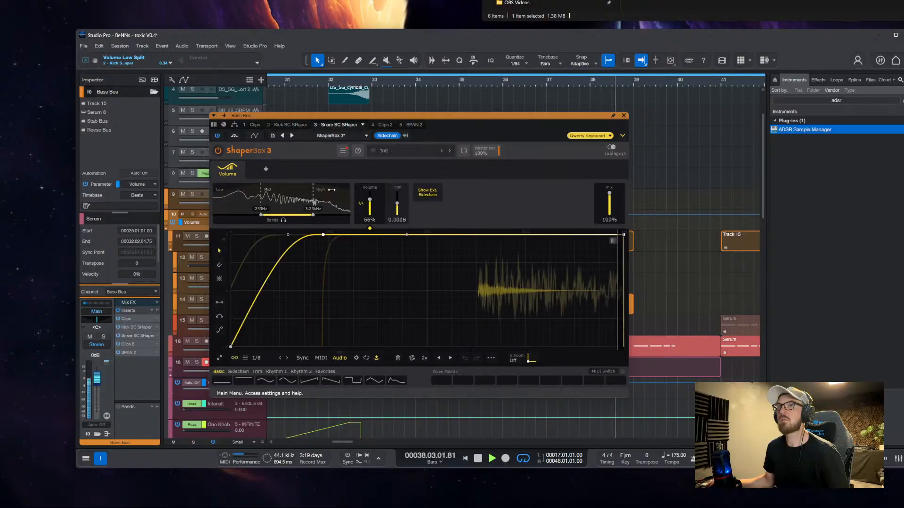
pyautogui.click(233, 343)
pyautogui.moveTo(230, 347); pyautogui.dragTo(231, 289)
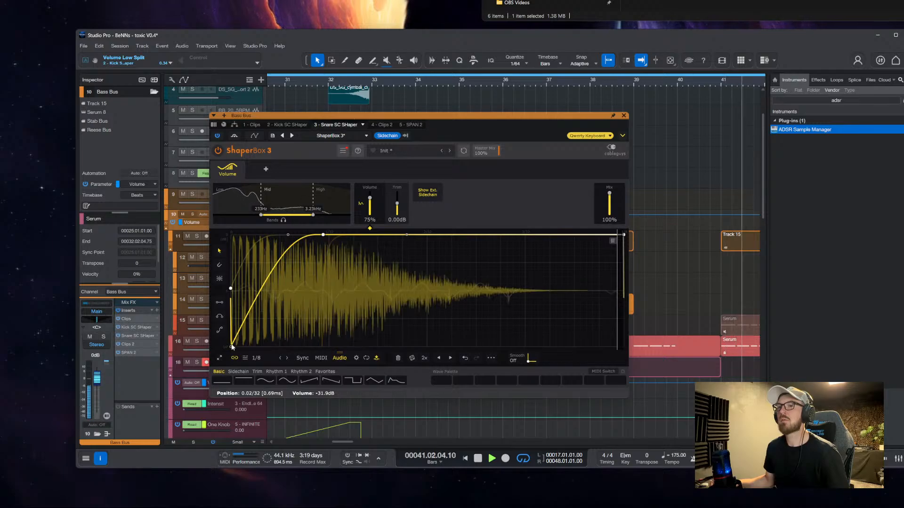
pyautogui.press('space')
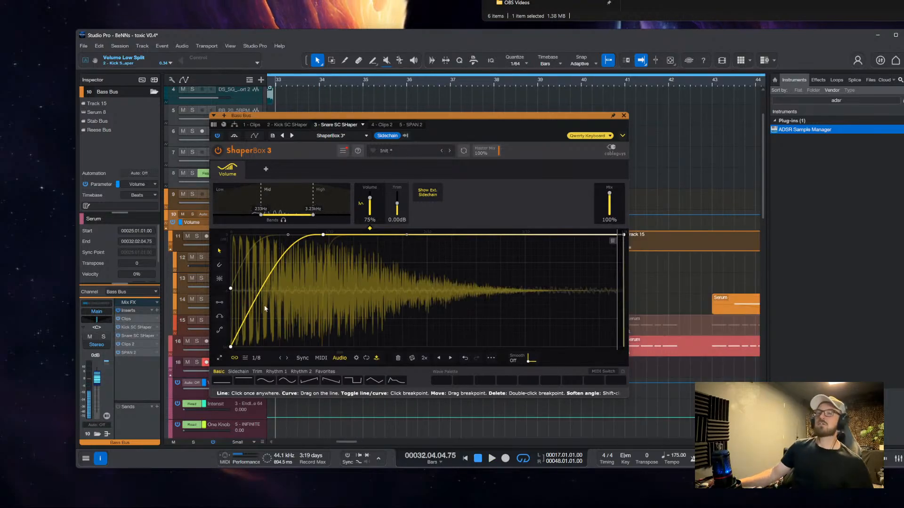
pyautogui.moveTo(230, 346); pyautogui.dragTo(230, 287)
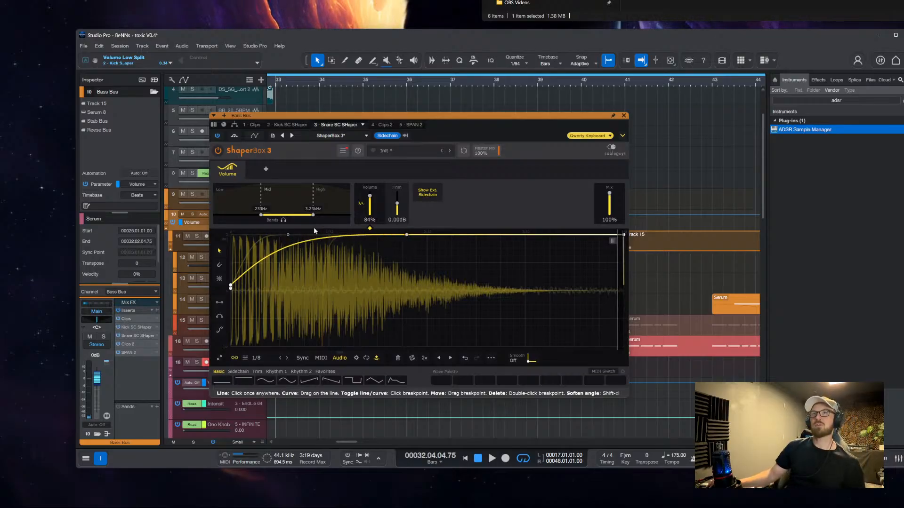
# Set the snare shaper's curve length to 1/4 and shape the mid band as a straight ramp up to full volume
pyautogui.moveTo(287, 233); pyautogui.dragTo(291, 289)
pyautogui.click(288, 358)
pyautogui.click(289, 357)
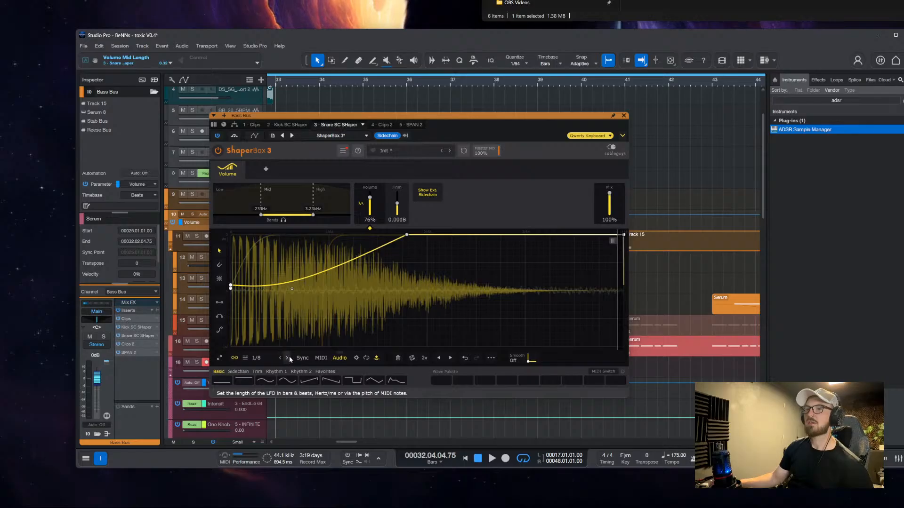
pyautogui.click(288, 357)
pyautogui.moveTo(292, 289); pyautogui.dragTo(390, 234)
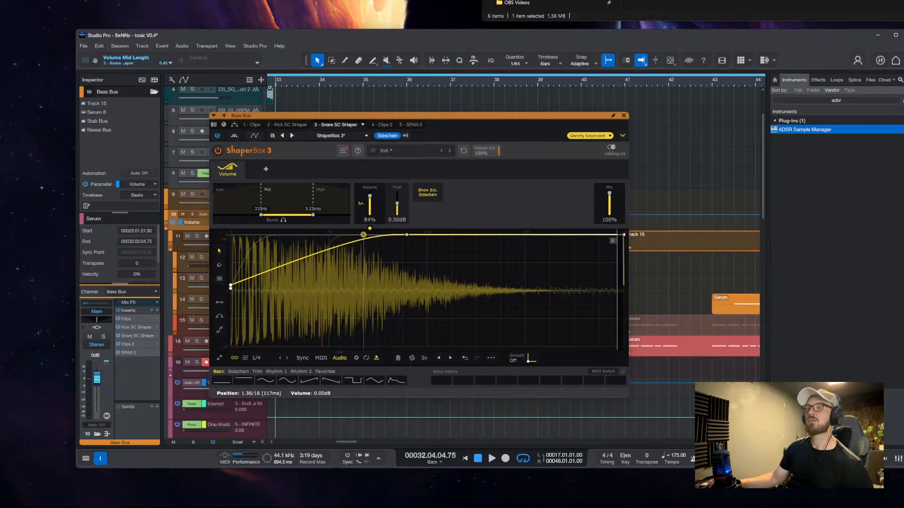
pyautogui.click(371, 247)
pyautogui.moveTo(332, 256); pyautogui.dragTo(321, 234)
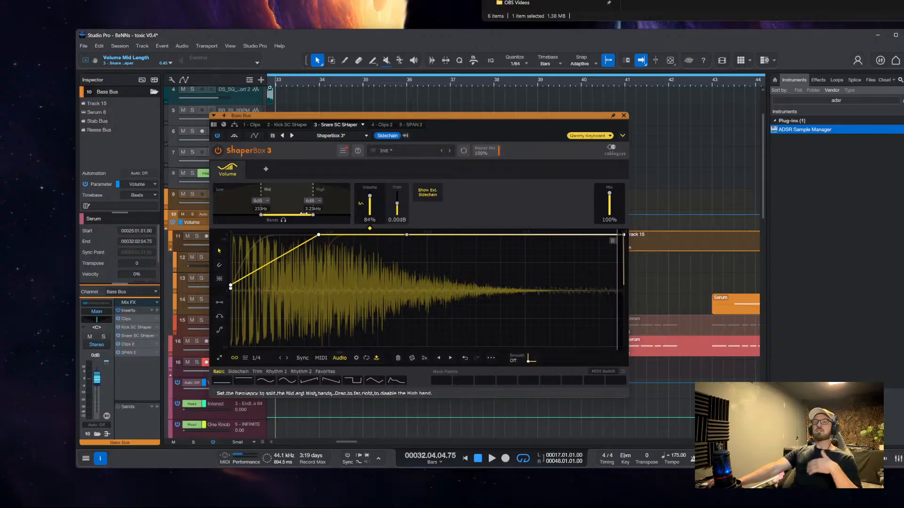
# Quicken the snare shaper's high-band recovery, ramp its low band straight from about half height to full volume, and close the plug-in
pyautogui.click(329, 198)
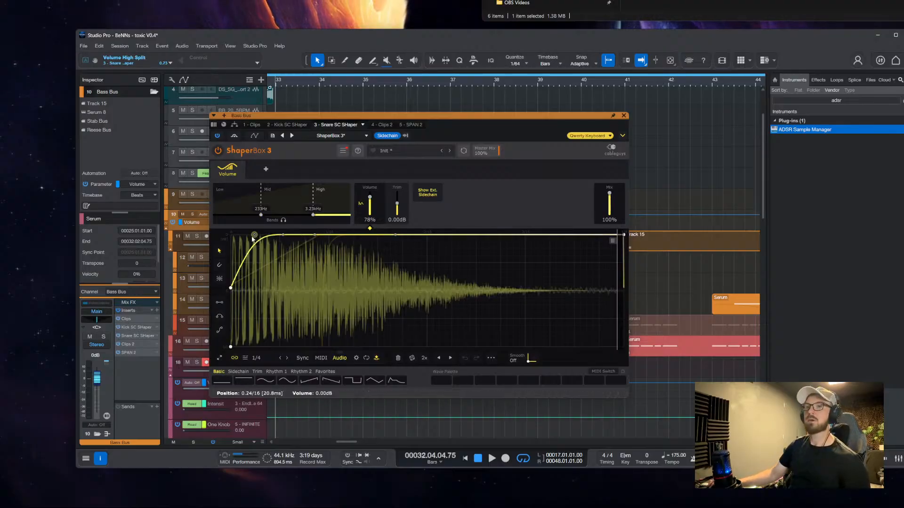
pyautogui.moveTo(283, 235)
pyautogui.mouseDown()
pyautogui.moveTo(231, 291)
pyautogui.moveTo(259, 240)
pyautogui.moveTo(272, 248)
pyautogui.moveTo(266, 234)
pyautogui.mouseUp()
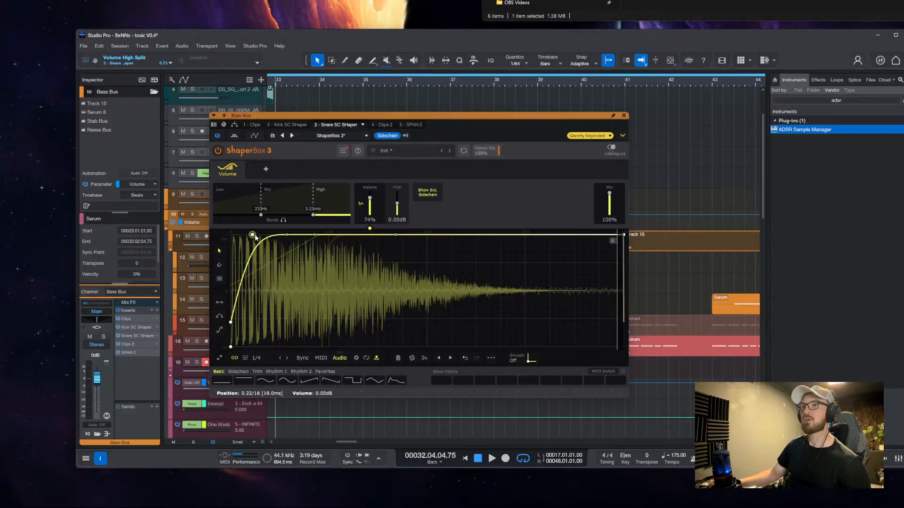
pyautogui.click(242, 200)
pyautogui.moveTo(323, 349); pyautogui.dragTo(231, 292)
pyautogui.moveTo(281, 258); pyautogui.dragTo(305, 235)
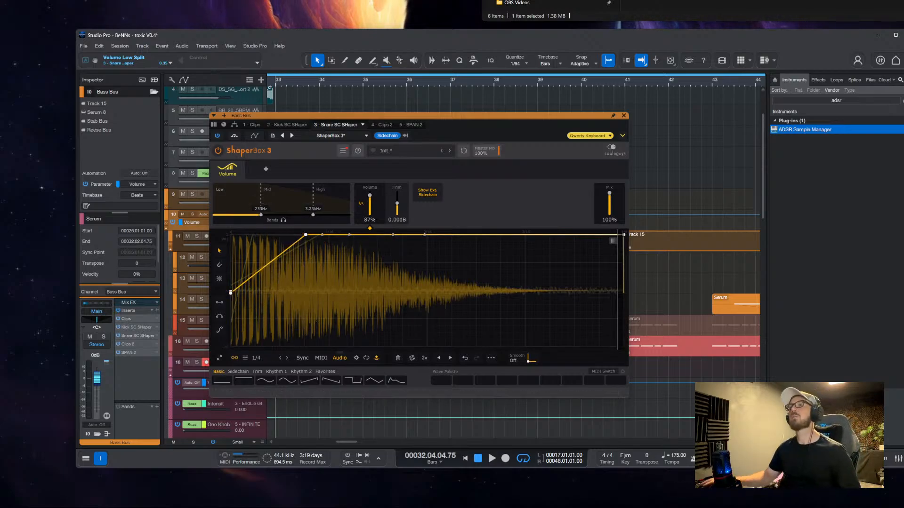
pyautogui.click(624, 115)
# Play the transition into bar 33 repeatedly to check the revised bass ducking against the drums
pyautogui.scroll(-4, 452, 193)
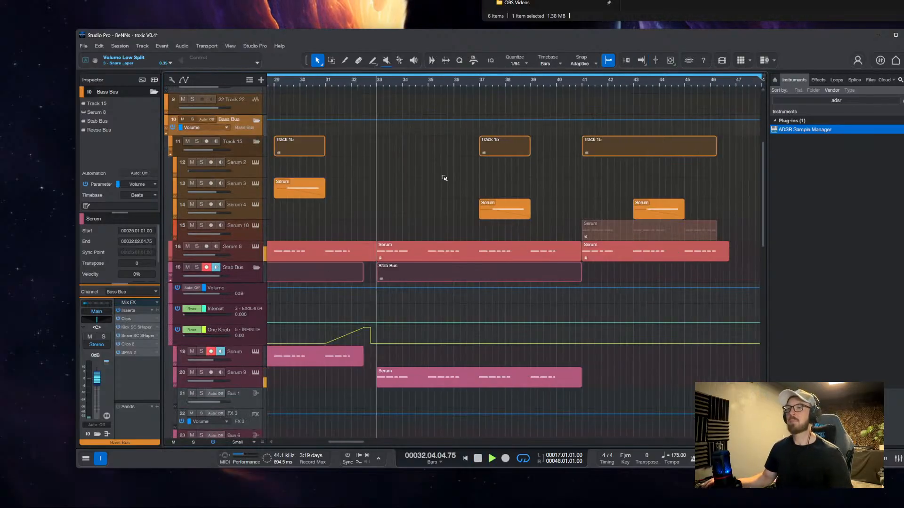
pyautogui.press('space')
pyautogui.scroll(4, 377, 193)
pyautogui.scroll(-2, 320, 186)
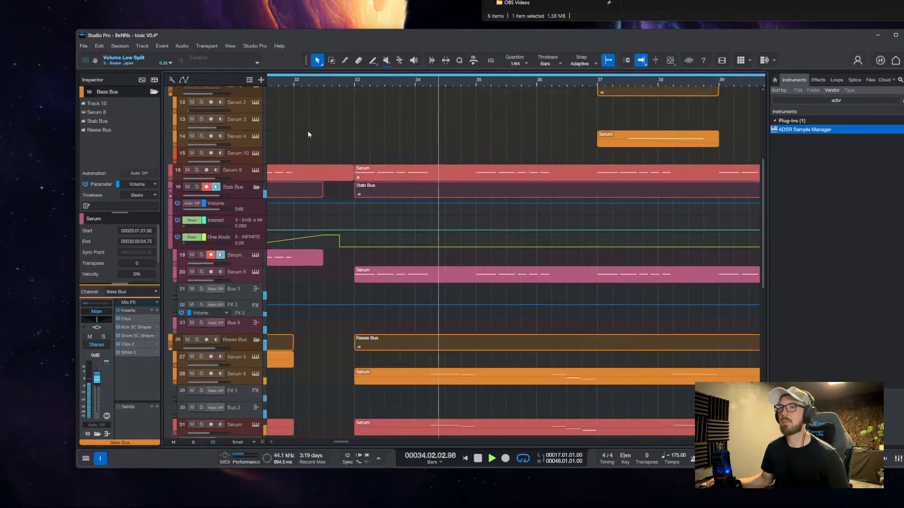
pyautogui.scroll(-2, 375, 292)
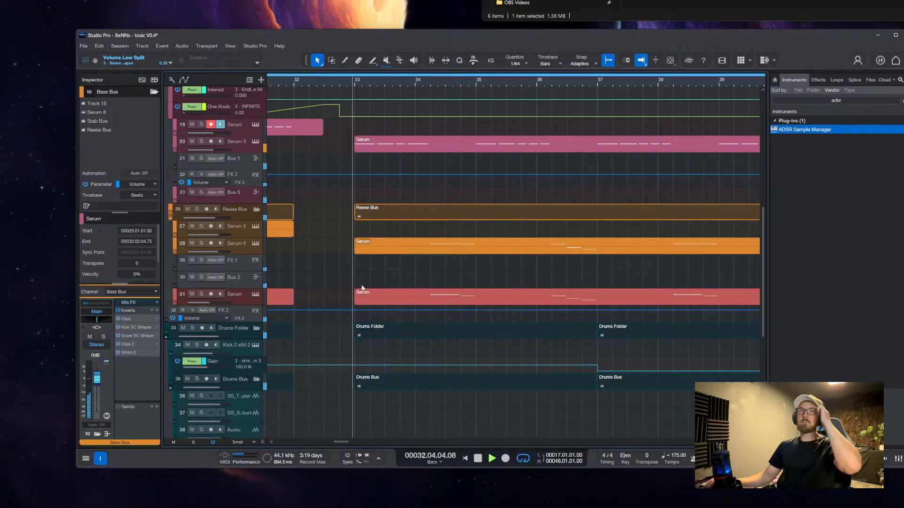
pyautogui.hscroll(-1, 340, 208)
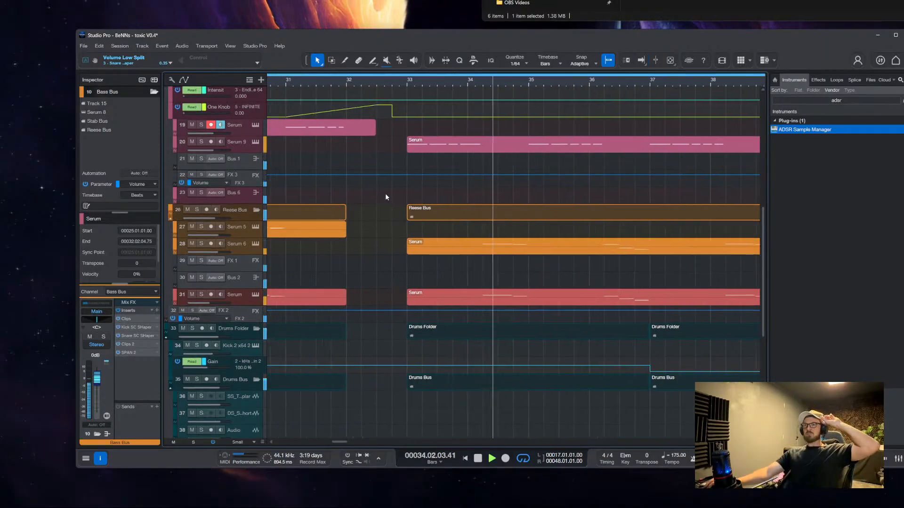
# Replay the first drum hits at bar 33 while examining the DC Snares and Kick 2 x64 clips up close
pyautogui.click(385, 193)
pyautogui.scroll(-2, 416, 313)
pyautogui.scroll(-3, 416, 309)
pyautogui.scroll(4, 304, 186)
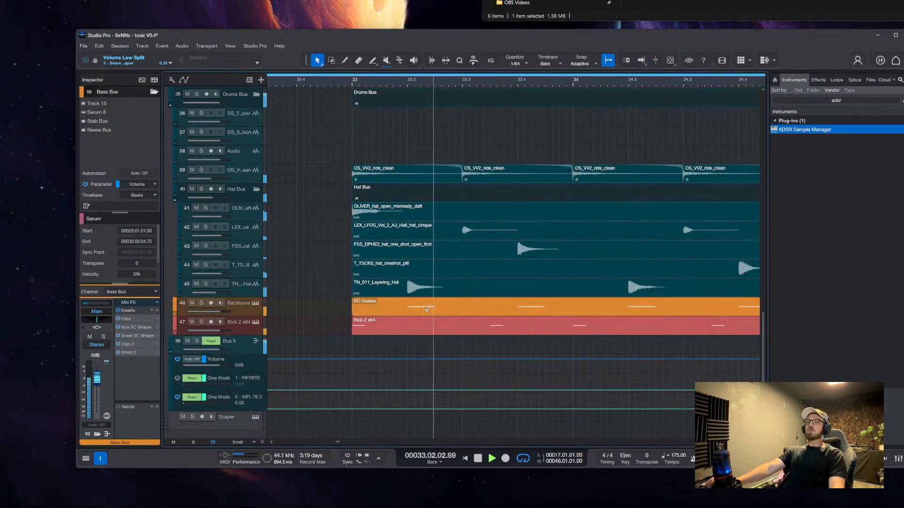
pyautogui.scroll(3, 305, 190)
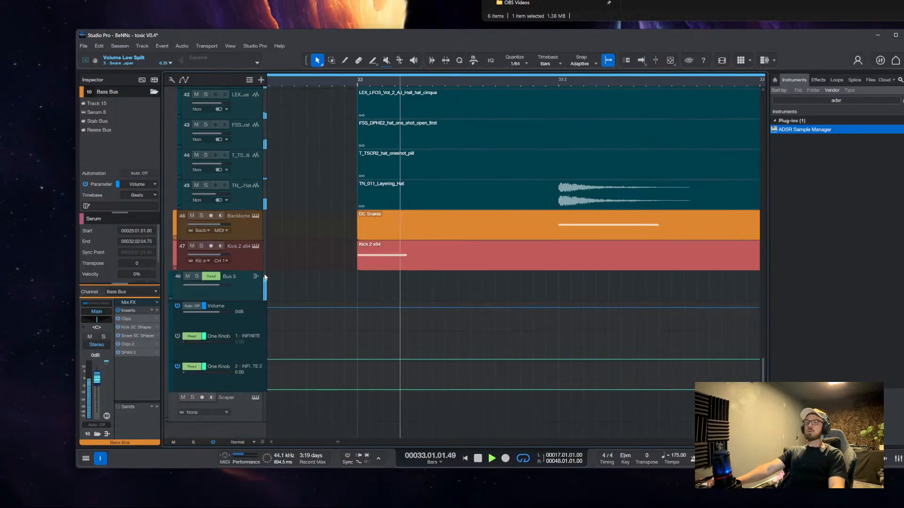
# Solo the Kick 2 x64 track and play from bar 32.4 into bar 33 to hear the kick alone
pyautogui.click(262, 264)
pyautogui.press('space')
pyautogui.scroll(-4, 329, 238)
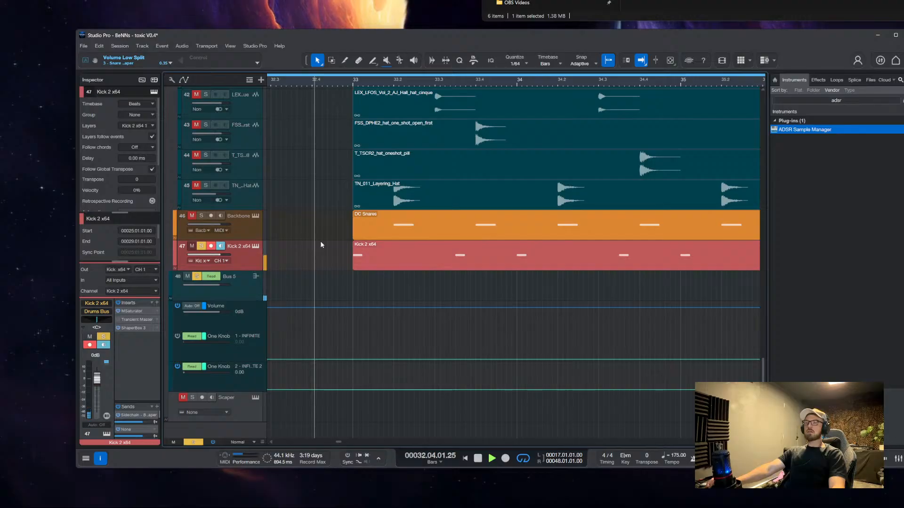
pyautogui.press('space')
pyautogui.press('space')
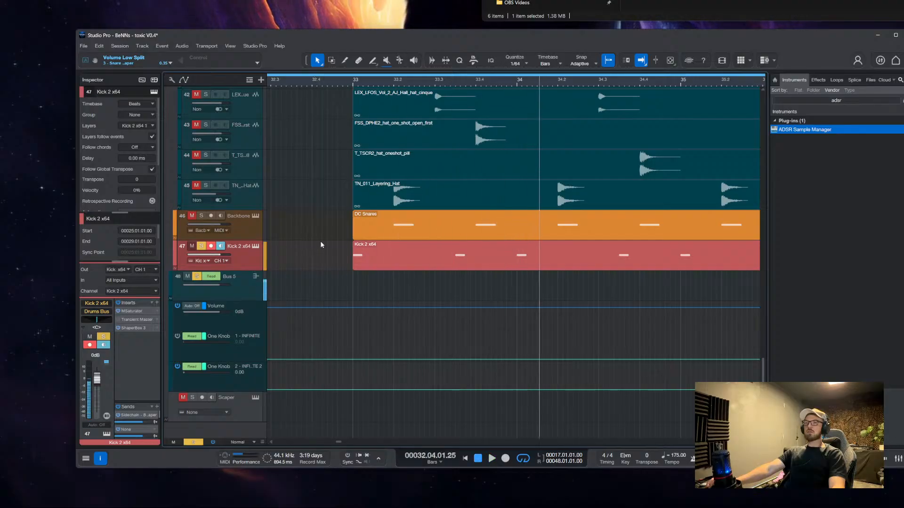
# Insert the SPAN analyser on the Kick 2 x64 channel and play from bar 32.4 to examine the kick's spectrum
pyautogui.hotkey('ctrl', 'shift', 's')
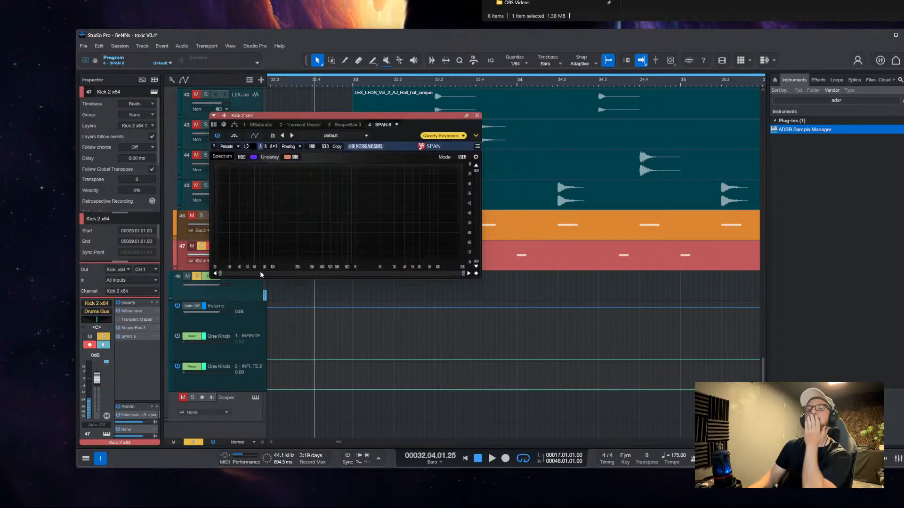
pyautogui.press('space')
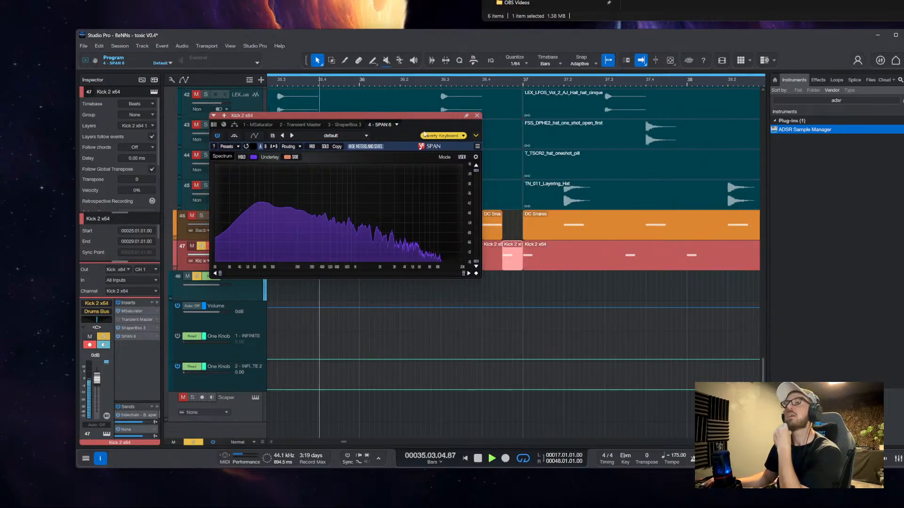
pyautogui.click(336, 323)
pyautogui.hotkey('alt', 'shift', 's')
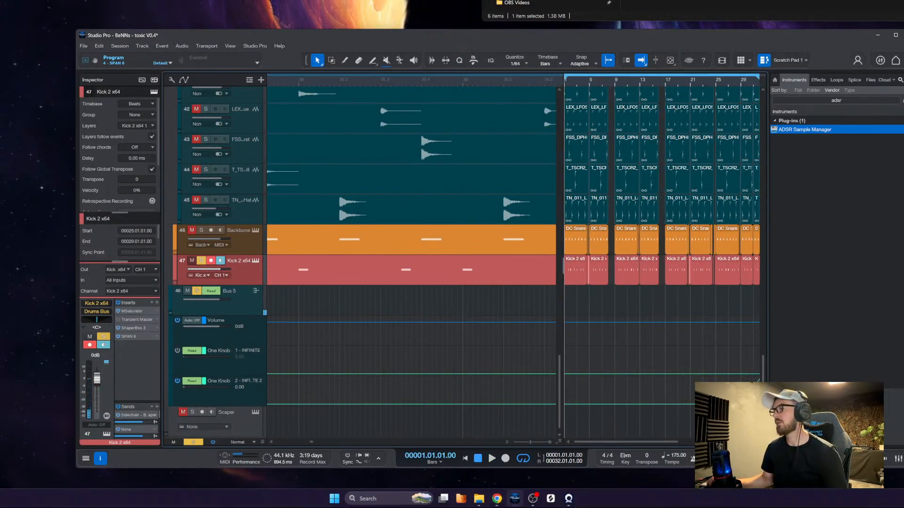
pyautogui.press('F5')
pyautogui.click(763, 60)
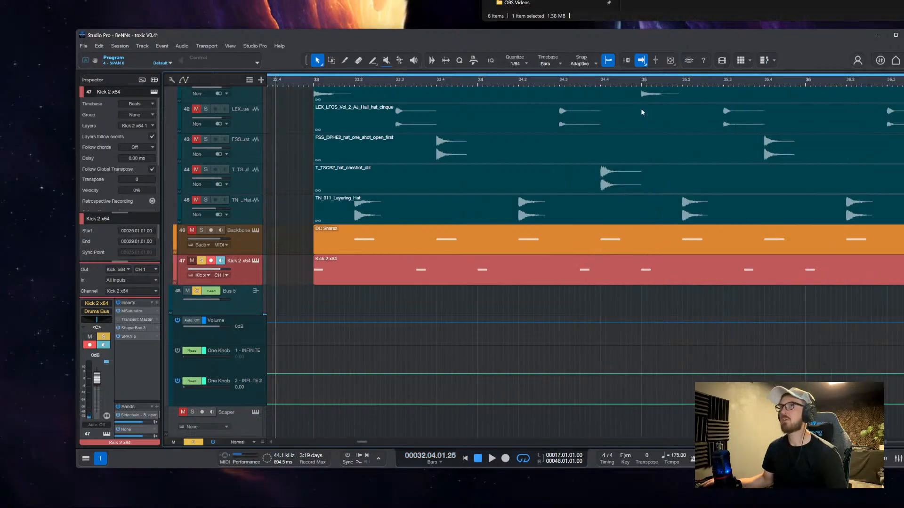
# Search the insert effects for tran and add kHs Transient Shaper to the Kick 2 x64 channel
pyautogui.scroll(-4, 336, 272)
pyautogui.scroll(-1, 337, 272)
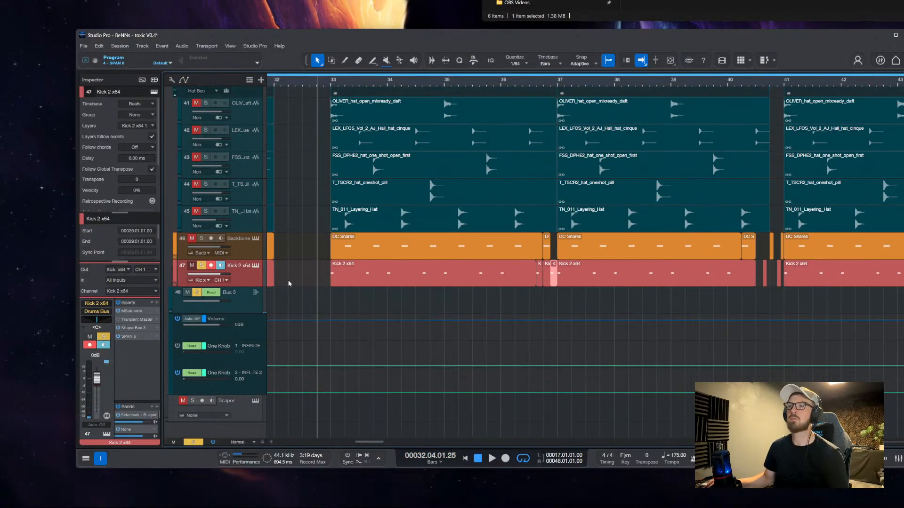
pyautogui.click(157, 303)
pyautogui.write('tran')
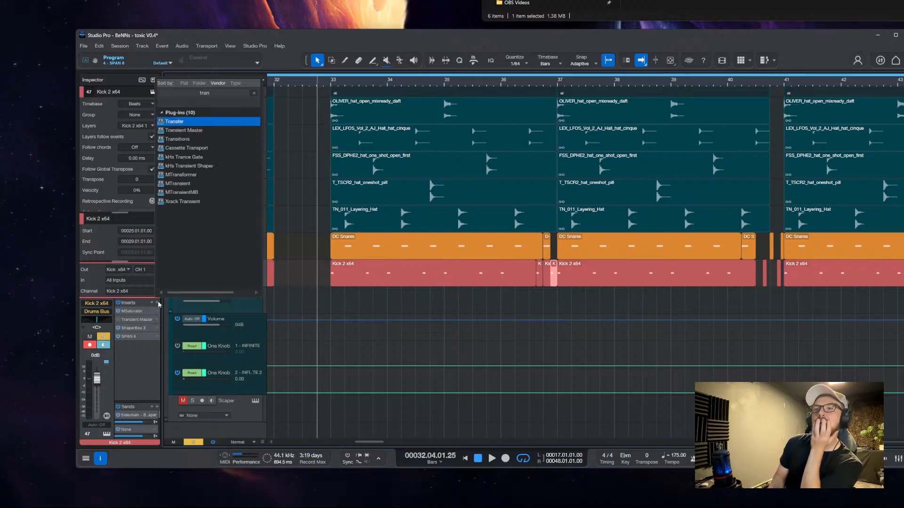
pyautogui.press('Down')
pyautogui.press('Down')
pyautogui.press('Down')
pyautogui.press('Down')
pyautogui.press('Down')
pyautogui.press('Down')
pyautogui.press('Down')
pyautogui.press('Down')
pyautogui.press('Down')
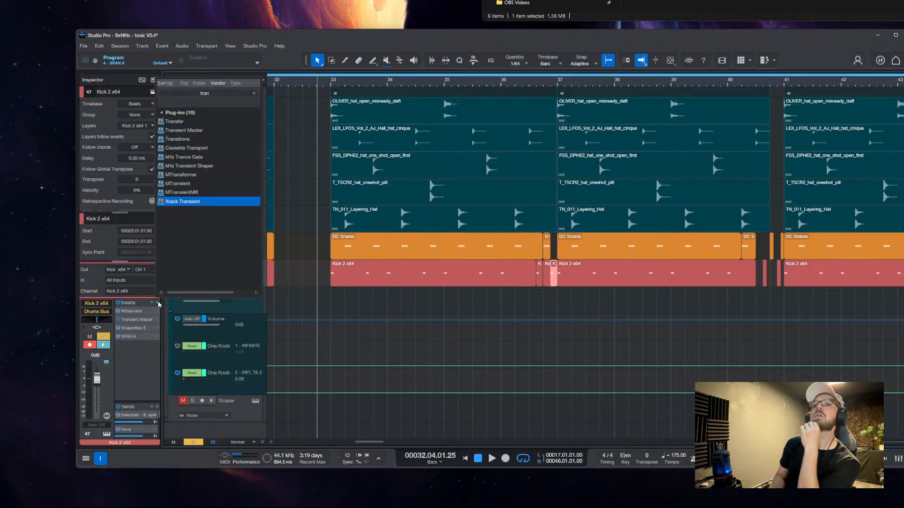
pyautogui.press('Up')
pyautogui.press('Up')
pyautogui.press('Up')
pyautogui.press('Up')
pyautogui.press('Up')
pyautogui.press('Down')
pyautogui.press('Return')
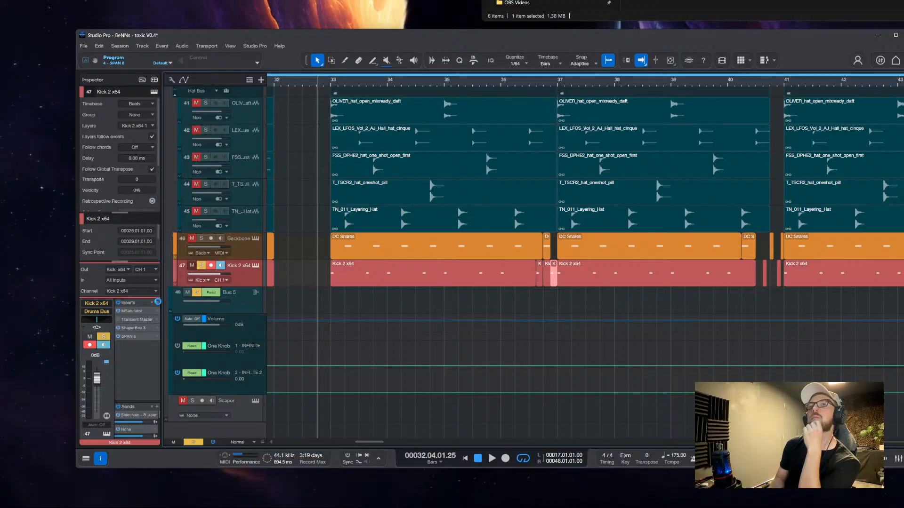
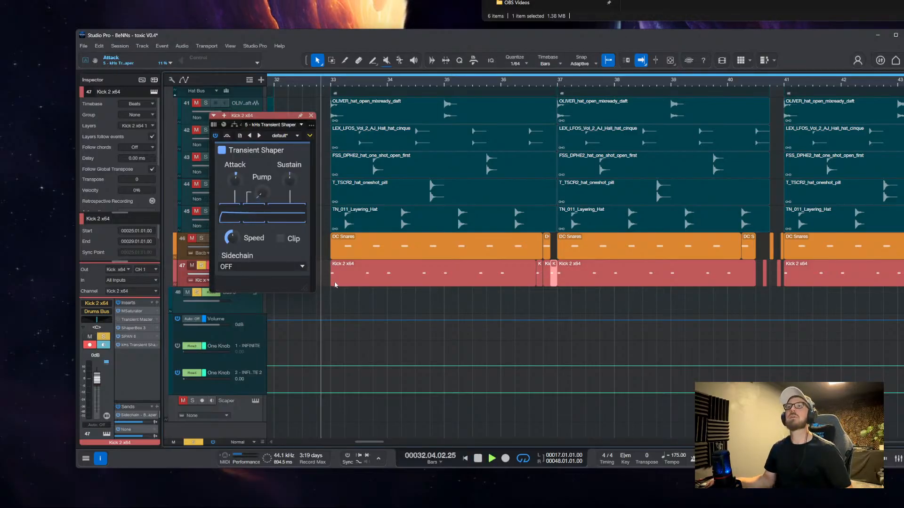
# Raise the Transient Shaper's attack while playing the kick, bypass the effect, and close its window
pyautogui.moveTo(235, 179); pyautogui.dragTo(236, 161)
pyautogui.press('space')
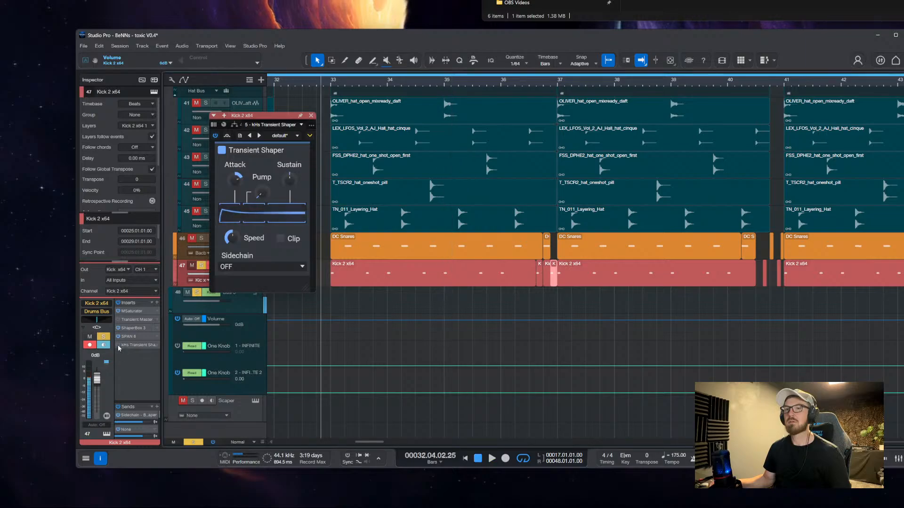
pyautogui.click(311, 116)
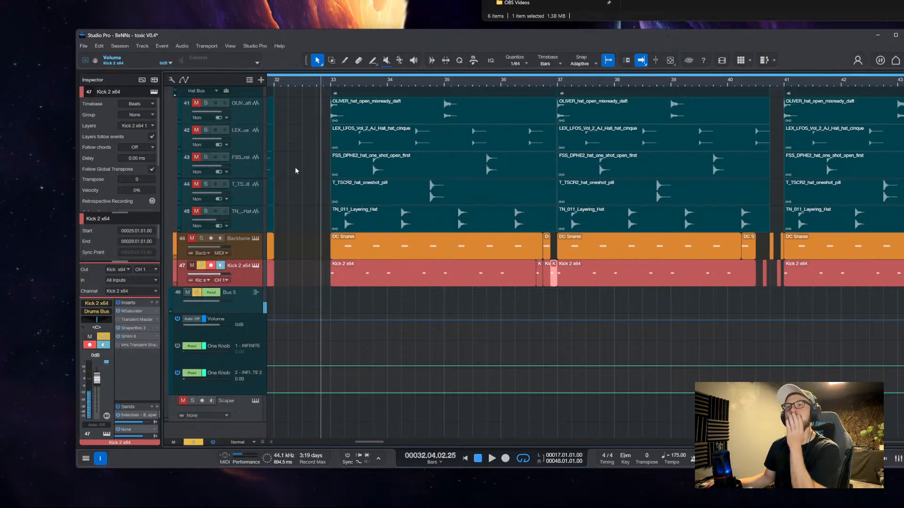
# Save the Kick 2 x64 sound as the preset copy, overwriting the existing preset, and close the instrument
pyautogui.click(256, 265)
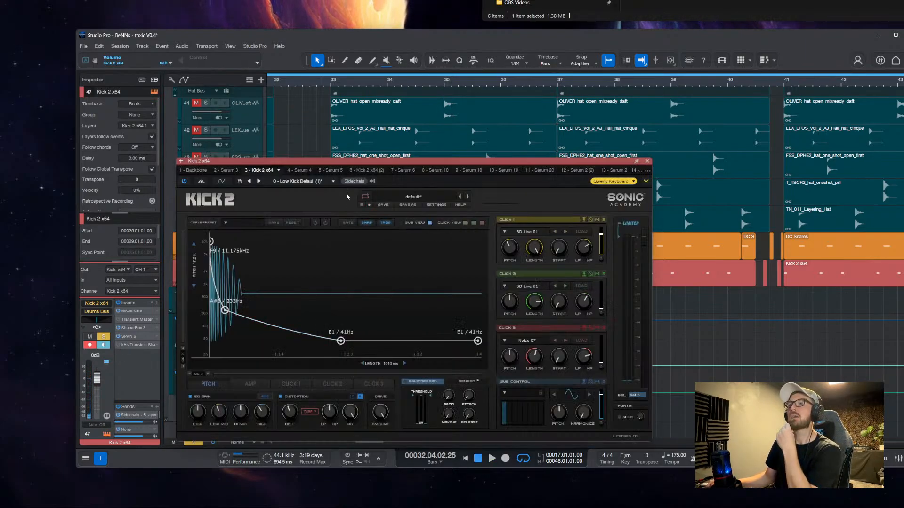
pyautogui.click(406, 204)
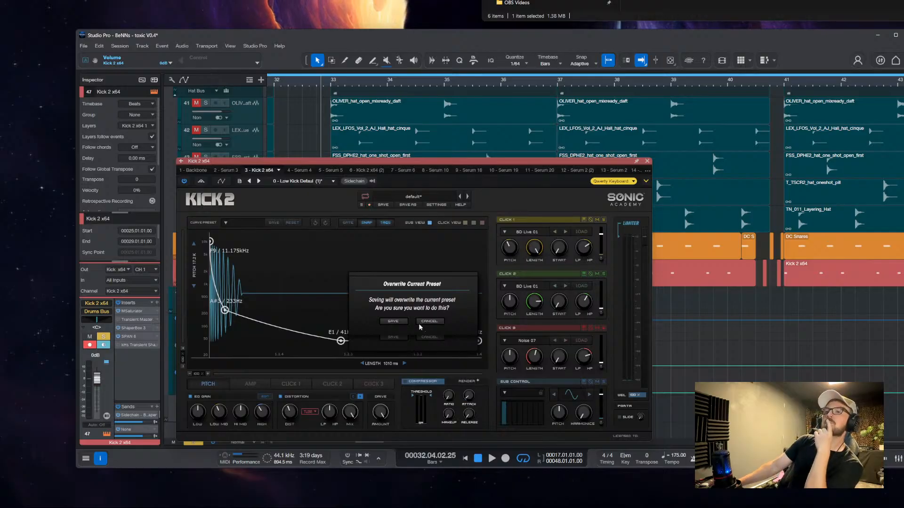
pyautogui.click(398, 322)
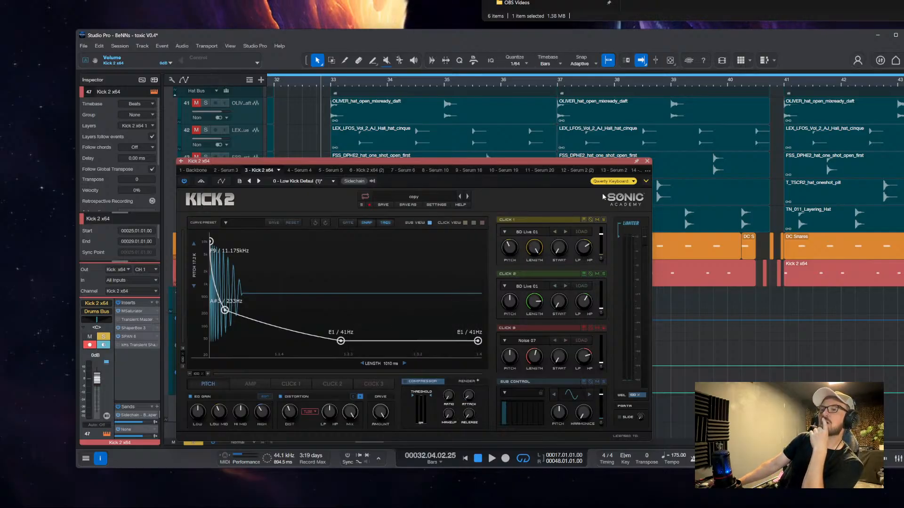
pyautogui.click(648, 161)
# Search the instruments for kick, add Kick 3 on a new track below Kick 2 x64, and close its window
pyautogui.click(898, 459)
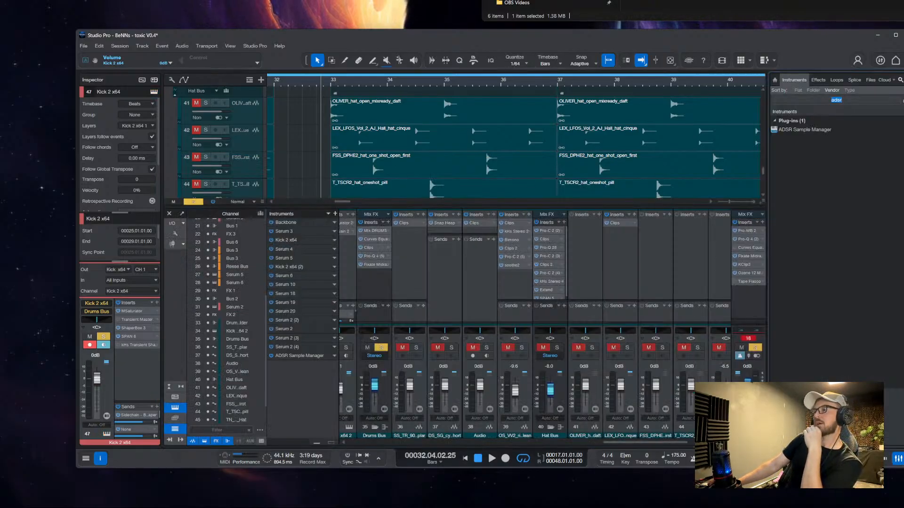
pyautogui.click(899, 459)
pyautogui.click(837, 104)
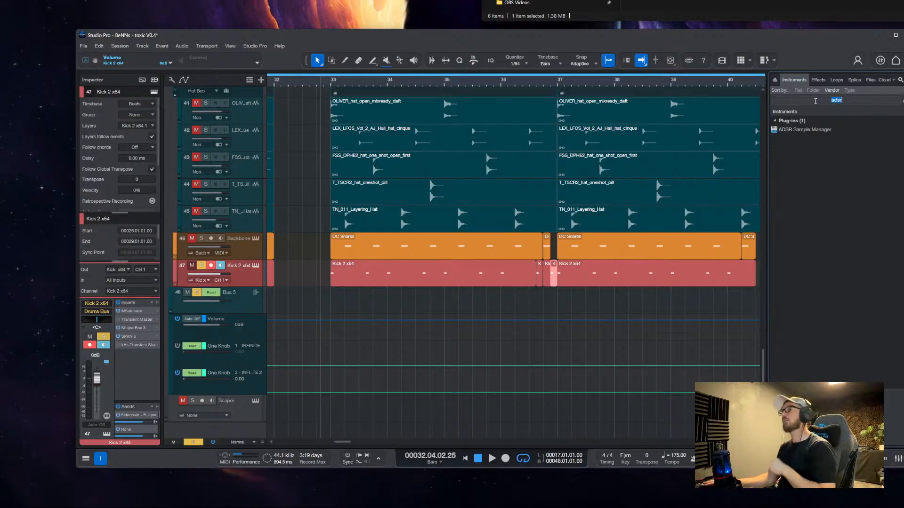
pyautogui.write('kic')
pyautogui.press('Return')
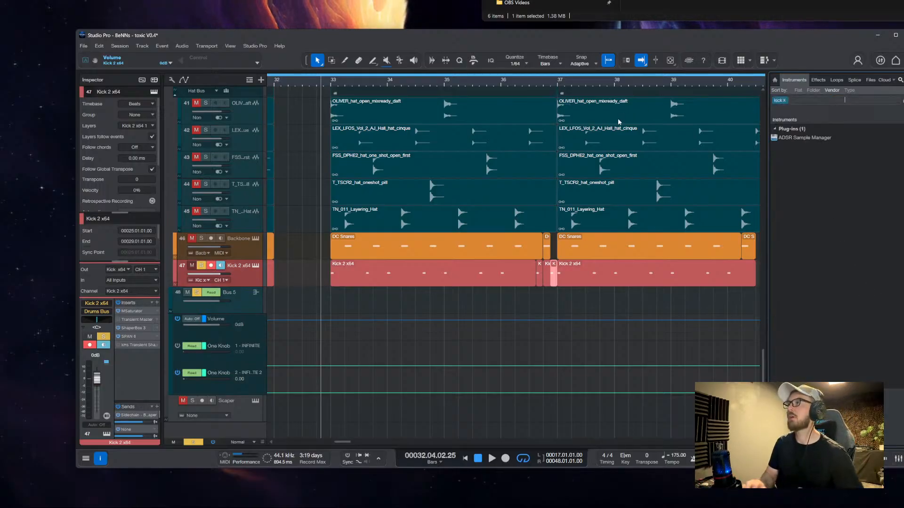
pyautogui.moveTo(785, 155)
pyautogui.mouseDown()
pyautogui.moveTo(414, 200)
pyautogui.moveTo(343, 301)
pyautogui.moveTo(341, 285)
pyautogui.mouseUp()
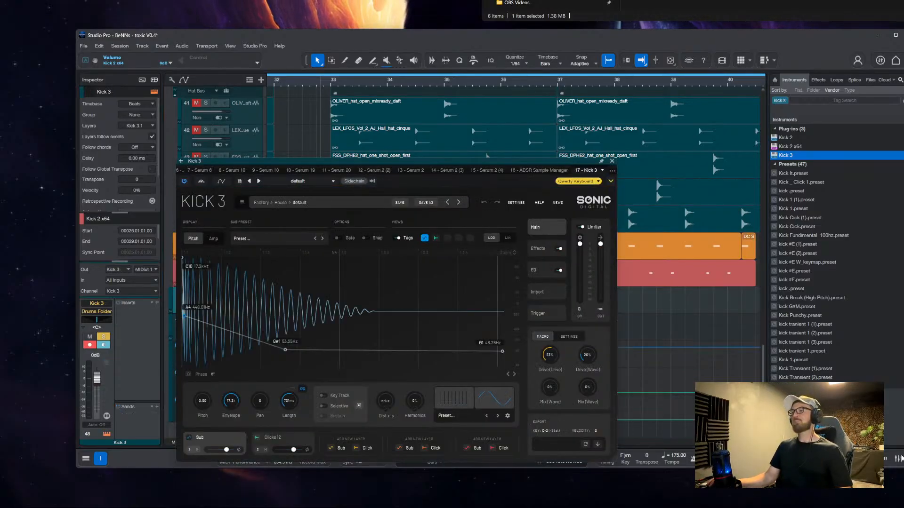
pyautogui.click(612, 161)
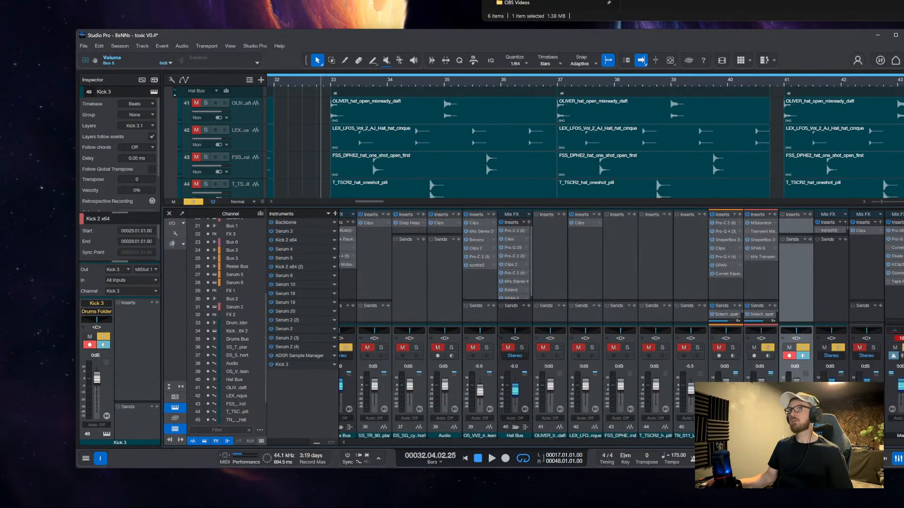
pyautogui.press('F3')
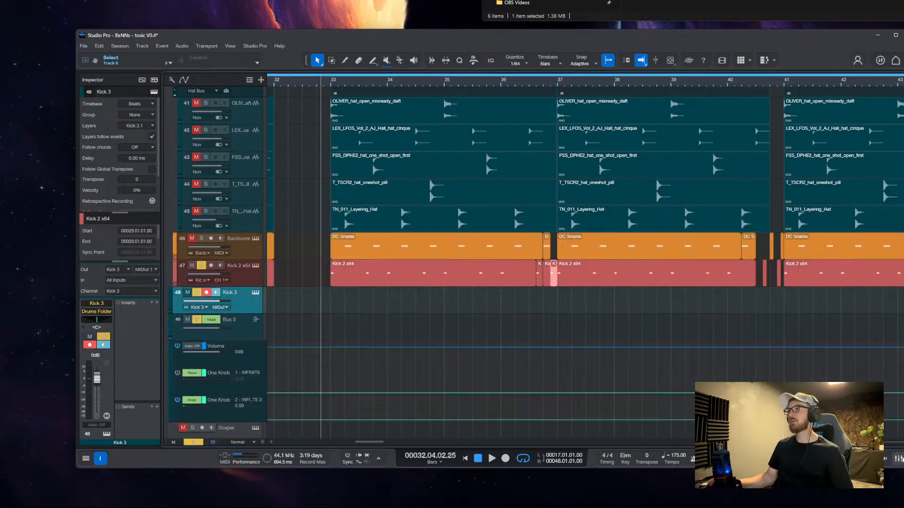
# Review the Kick 2 x64 pitch envelope, close the instrument, and open Kick 3 on the new track
pyautogui.click(256, 266)
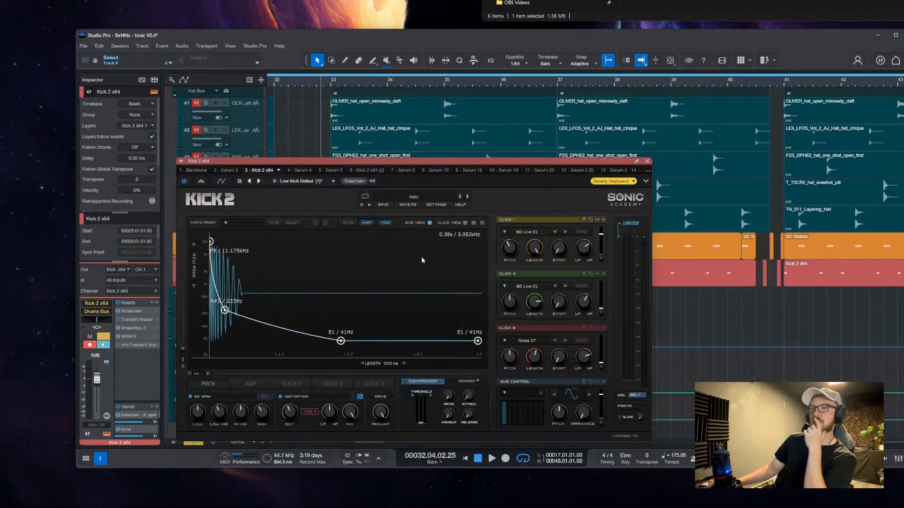
pyautogui.click(647, 161)
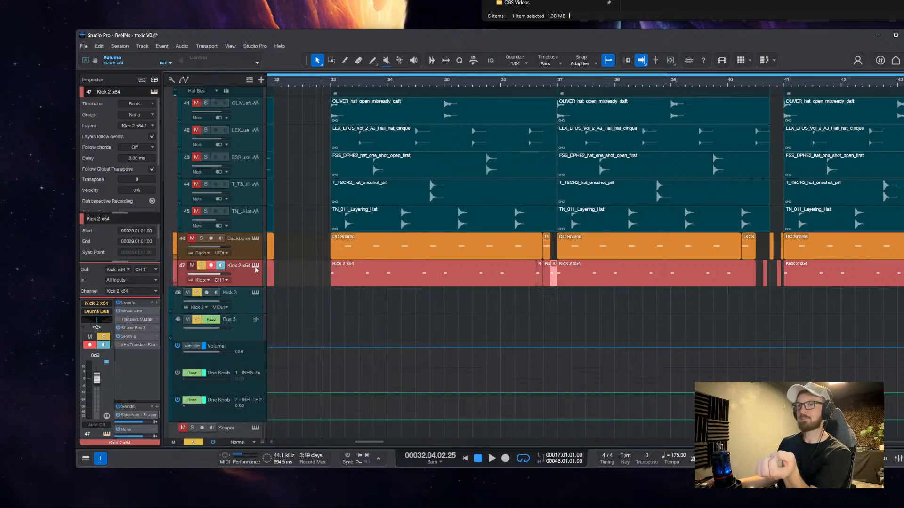
pyautogui.click(257, 294)
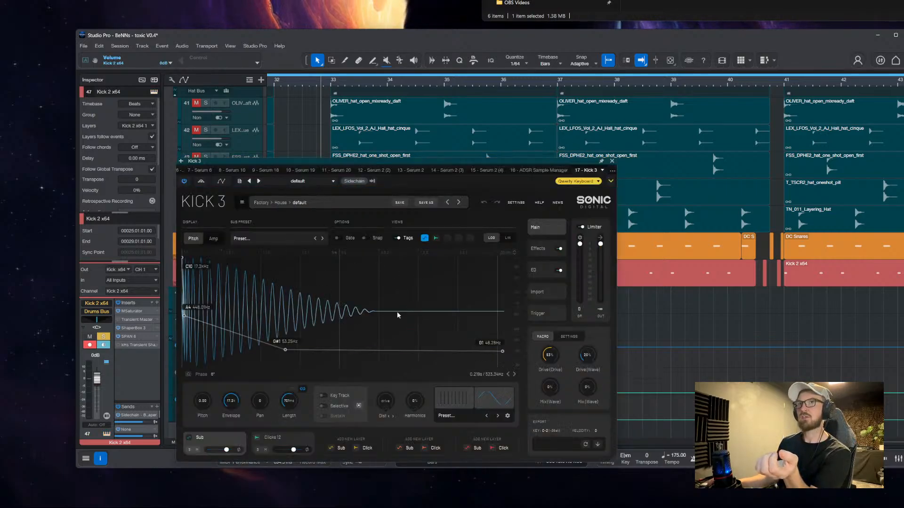
pyautogui.click(242, 203)
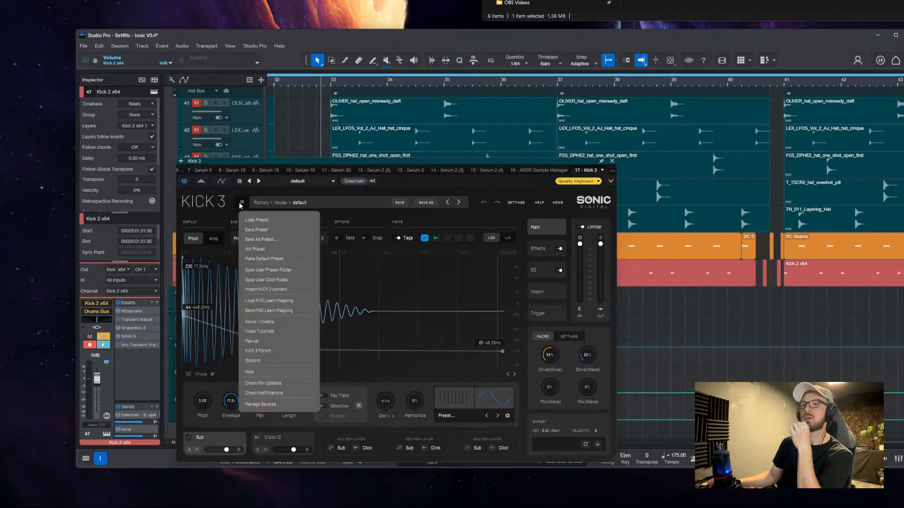
pyautogui.click(262, 220)
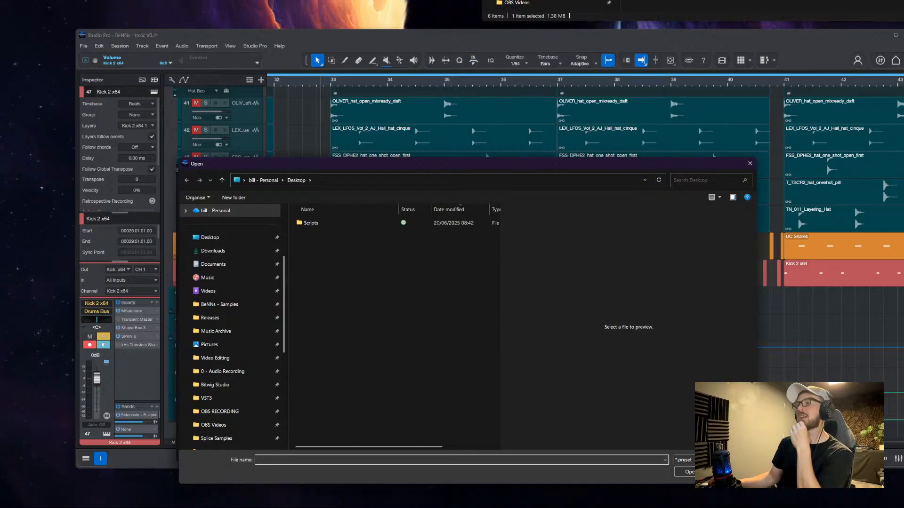
pyautogui.click(733, 472)
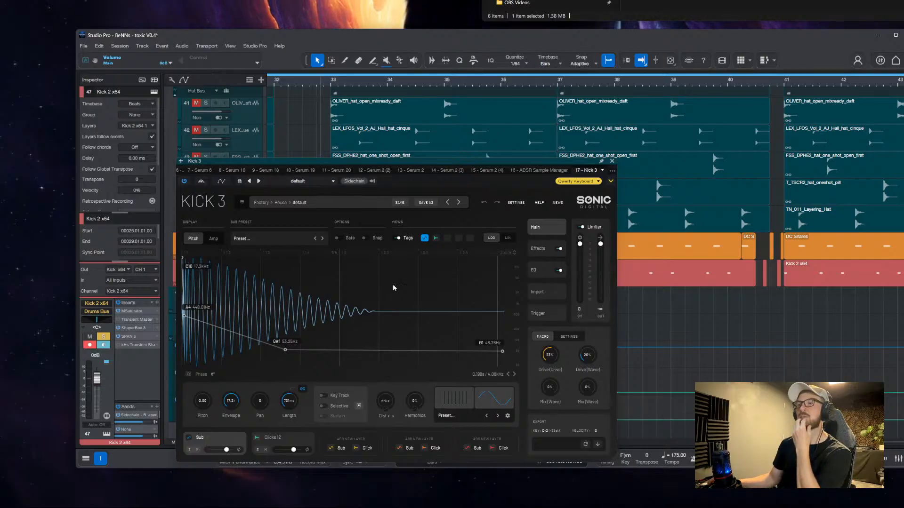
# Load the preset copy from the User Presets bank into Kick 3
pyautogui.click(304, 203)
pyautogui.click(317, 232)
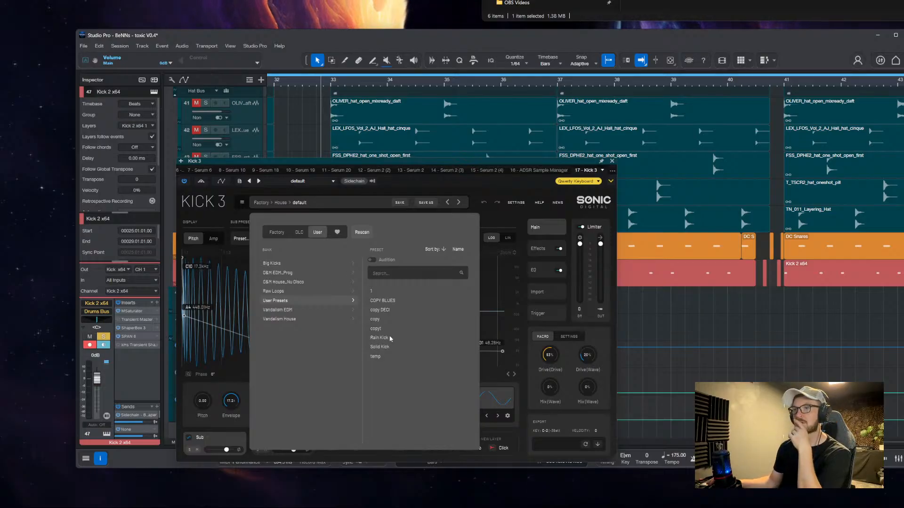
pyautogui.doubleClick(382, 320)
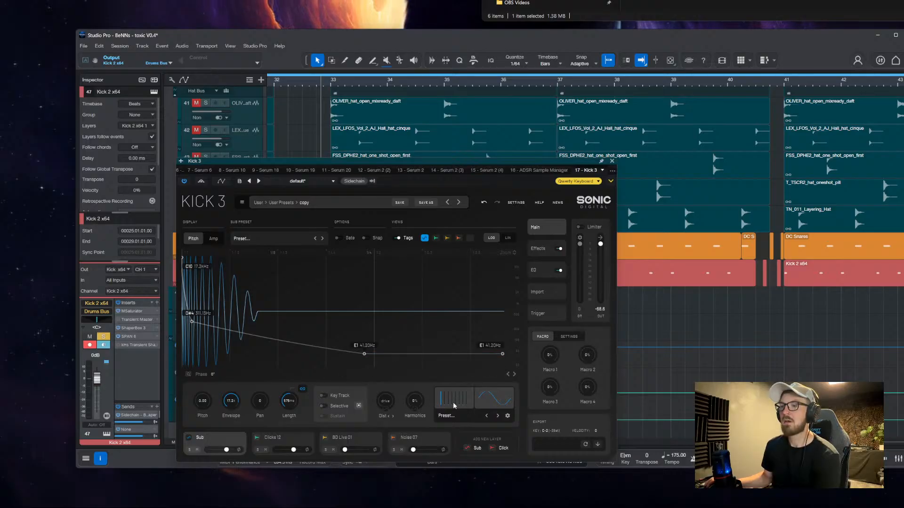
# Move the Kick 3 window clear of the arrangement and loop playback over the Kick 2 x64 clip starting at bar 33
pyautogui.moveTo(473, 171); pyautogui.dragTo(775, 71)
pyautogui.click(371, 268)
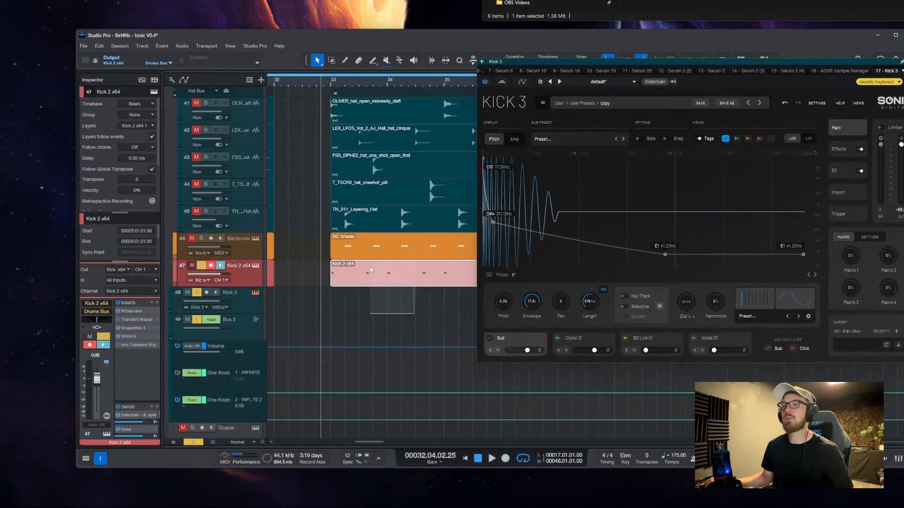
pyautogui.press('space')
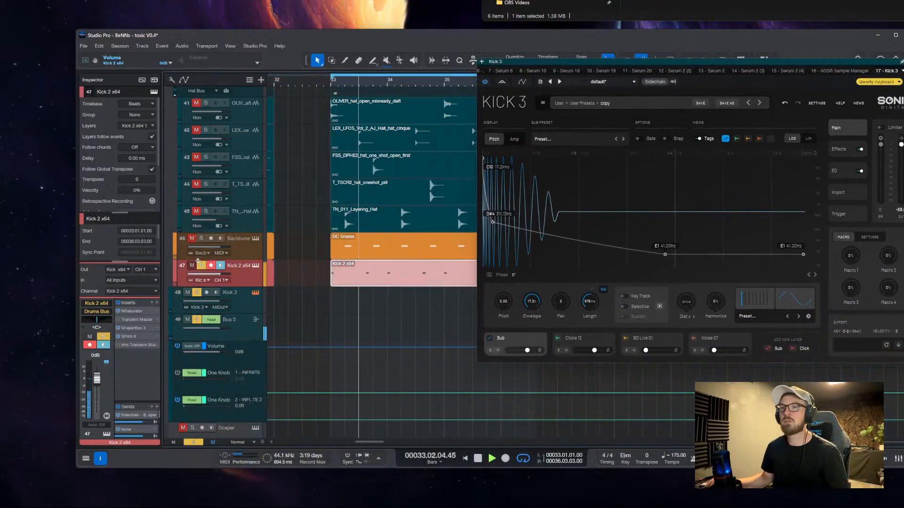
# Copy the Kick 2 x64 channel settings onto the Kick 3 channel and close the Kick 2 window
pyautogui.click(249, 303)
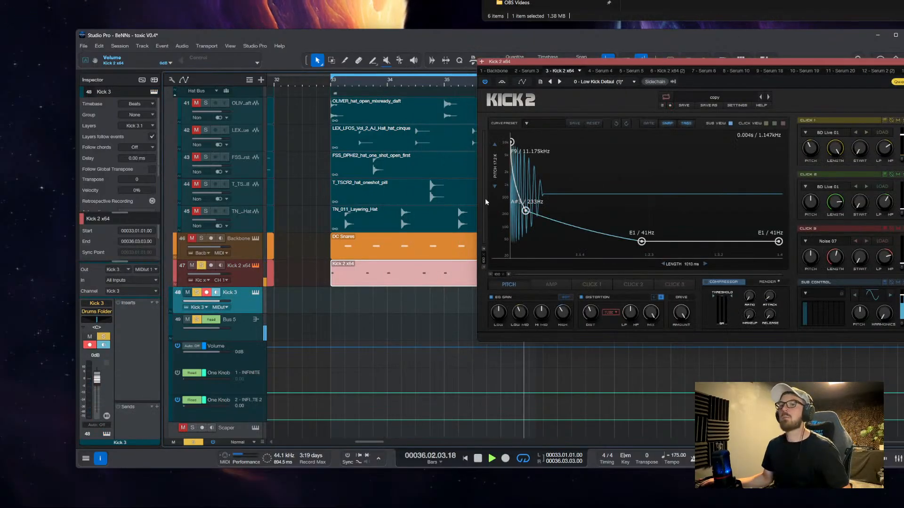
pyautogui.click(243, 278)
pyautogui.rightClick(189, 271)
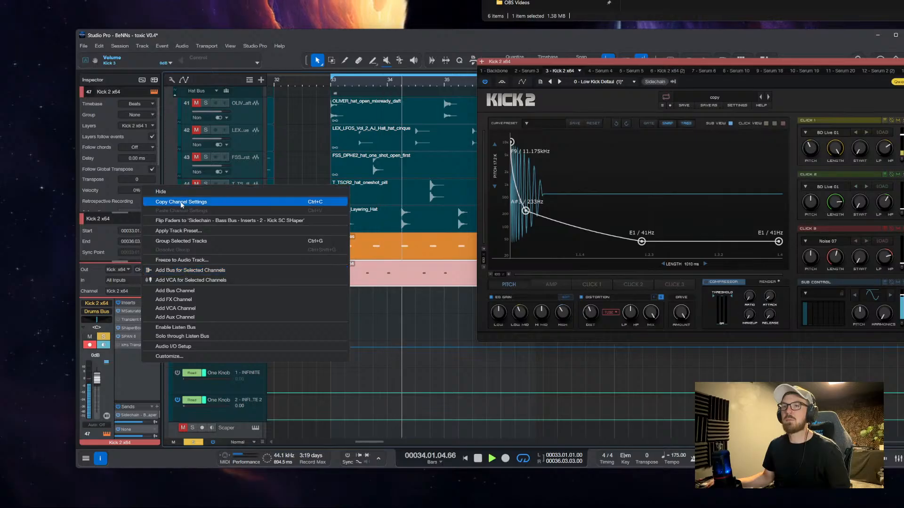
pyautogui.click(256, 280)
pyautogui.click(238, 308)
pyautogui.rightClick(131, 331)
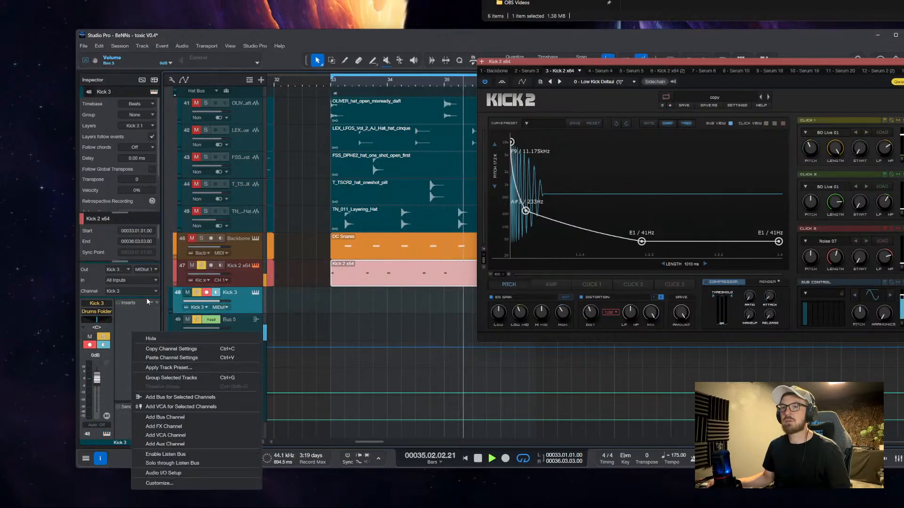
pyautogui.click(163, 358)
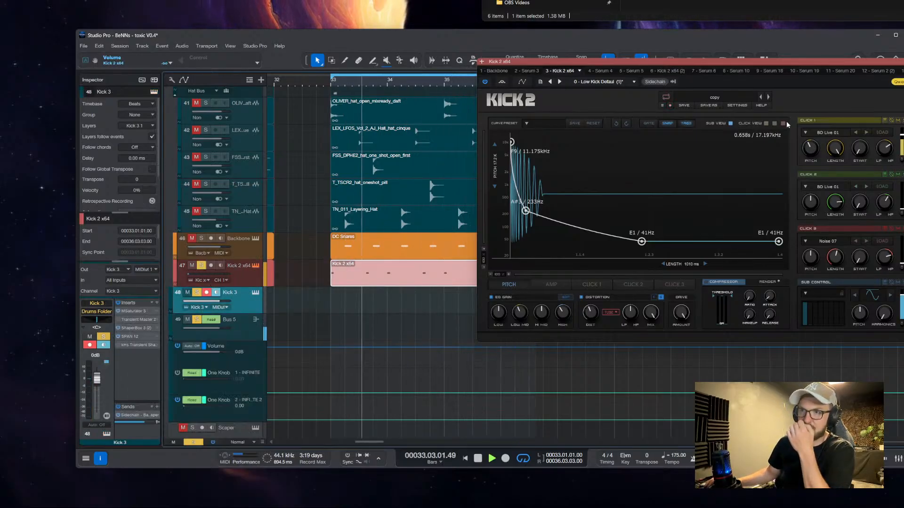
pyautogui.press('Escape')
pyautogui.scroll(-10, 441, 234)
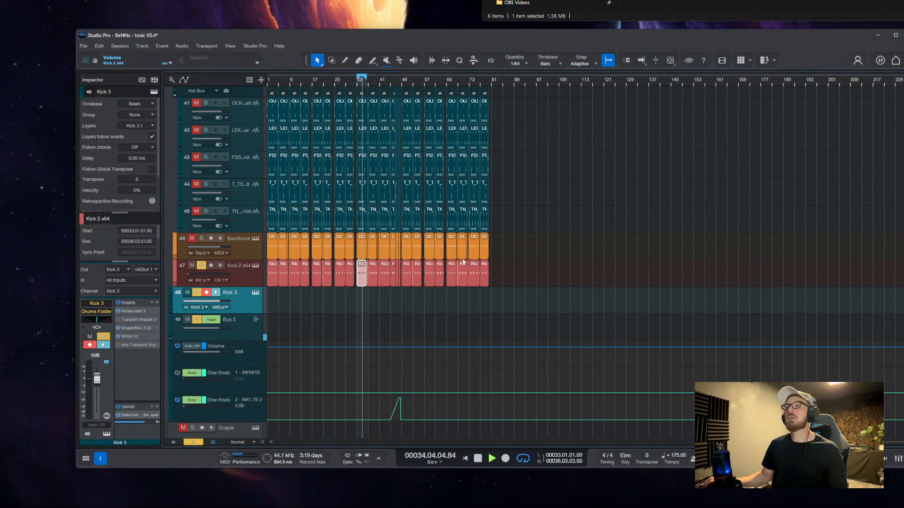
# Move all the Kick 2 x64 clips onto the Kick 3 track and clear every solo across the song
pyautogui.moveTo(554, 275); pyautogui.dragTo(295, 305)
pyautogui.scroll(8, 325, 279)
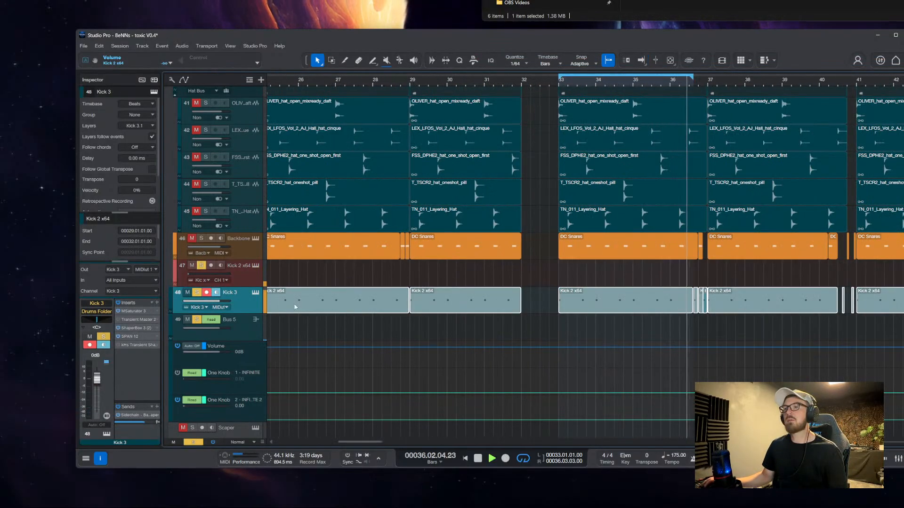
pyautogui.click(193, 442)
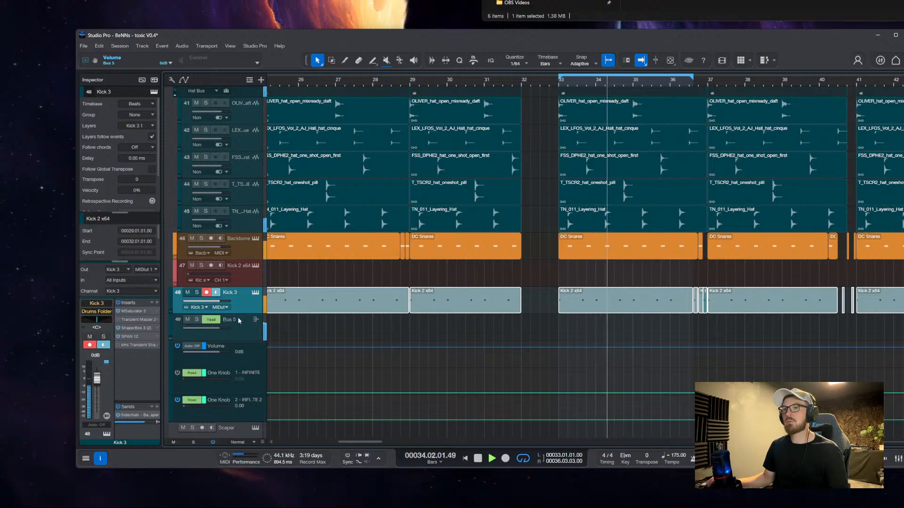
# Select the kick clip at bar 33 and check the Kick 3 instrument's pitch envelope during playback
pyautogui.click(564, 299)
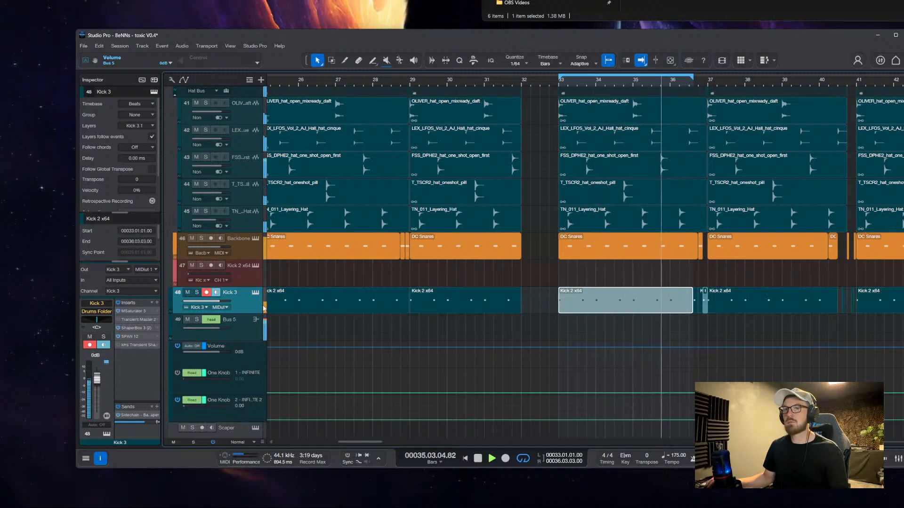
pyautogui.click(255, 292)
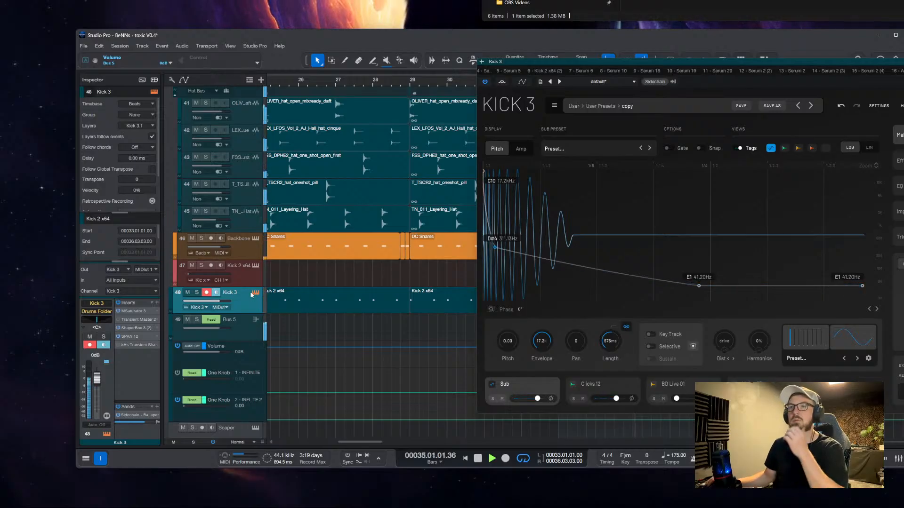
pyautogui.click(255, 292)
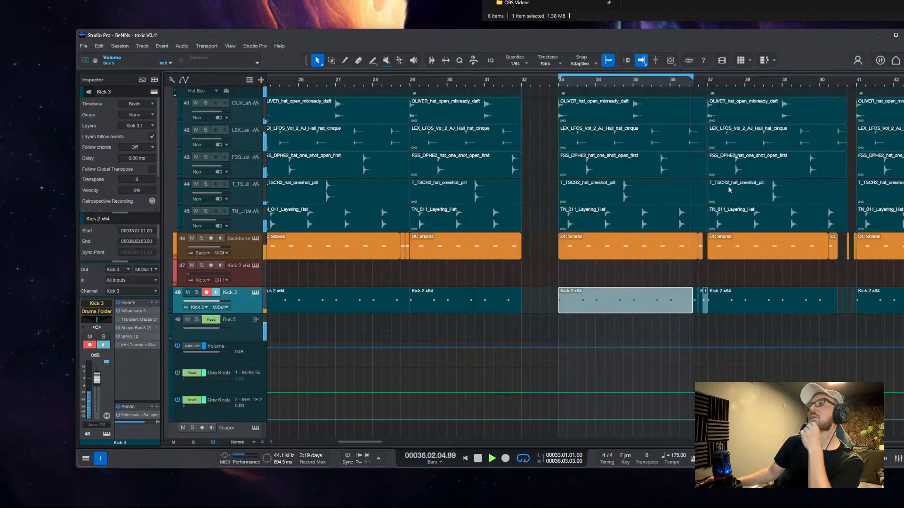
# Move the Kick 3 track into the Drums Bus folder so it outputs to Drums Bus, and stop playback
pyautogui.scroll(5, 426, 300)
pyautogui.scroll(8, 426, 300)
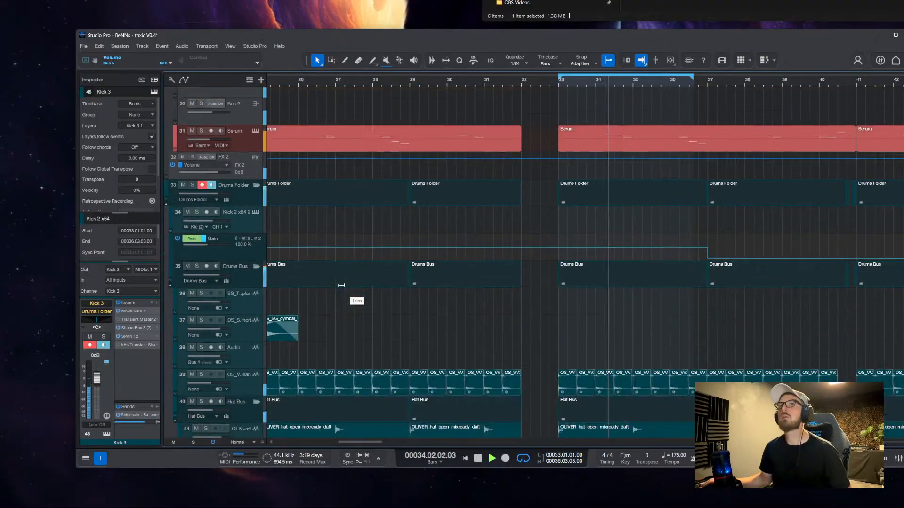
pyautogui.scroll(-3, 349, 289)
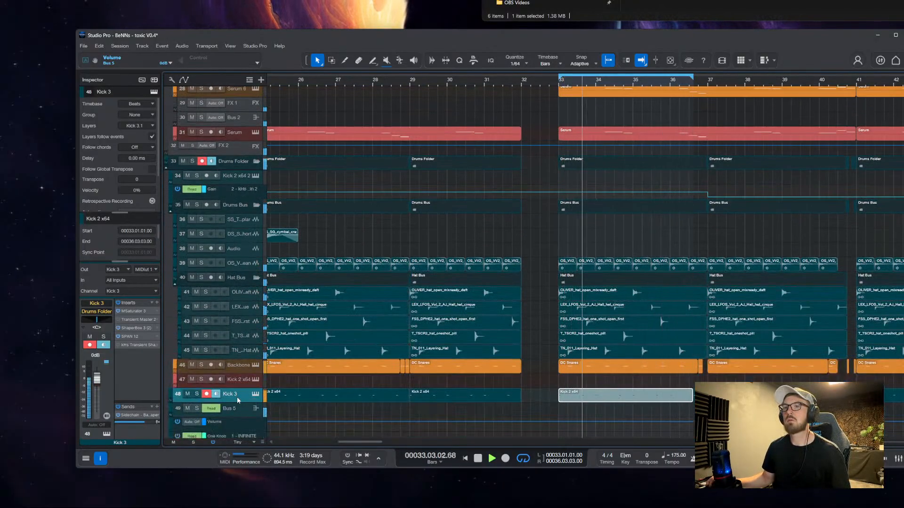
pyautogui.scroll(-1, 237, 398)
pyautogui.moveTo(238, 378); pyautogui.dragTo(231, 189)
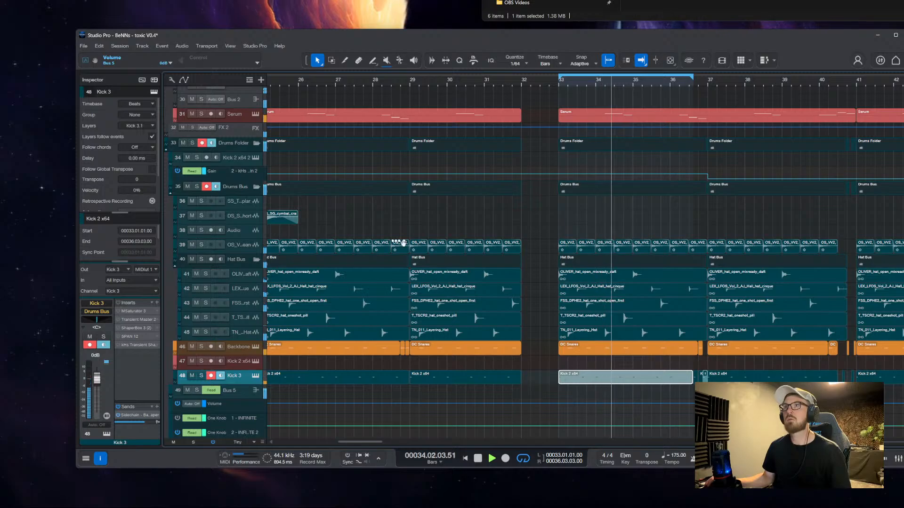
pyautogui.press('space')
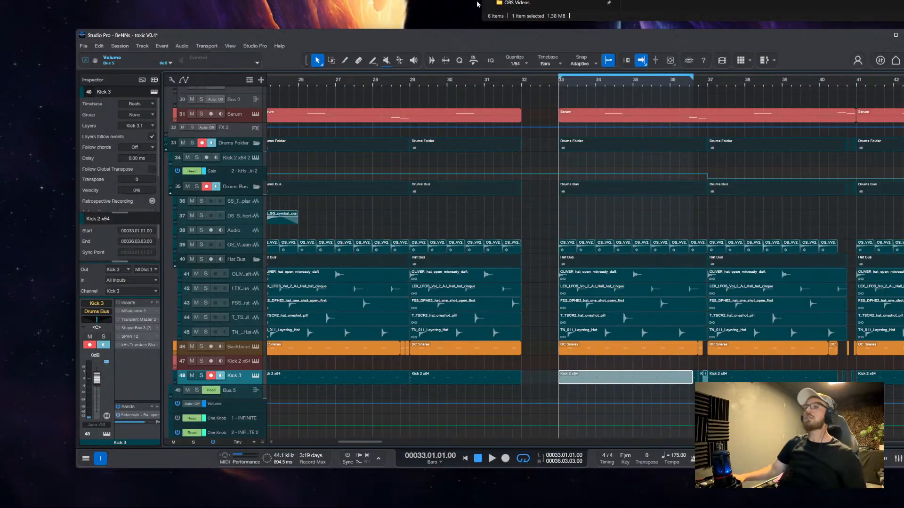
# Recolour the Kick 3 track orange-red and close the MSaturator window while the loop plays
pyautogui.press('space')
pyautogui.click(177, 376)
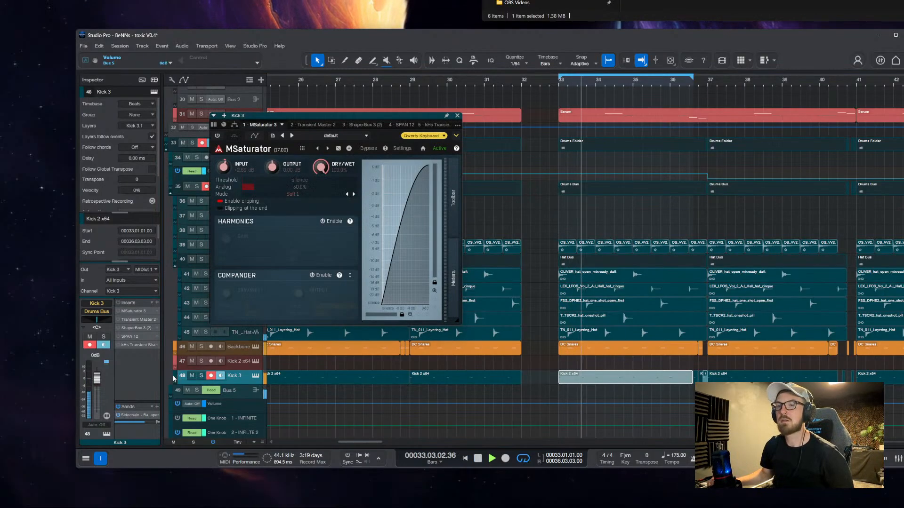
pyautogui.click(306, 390)
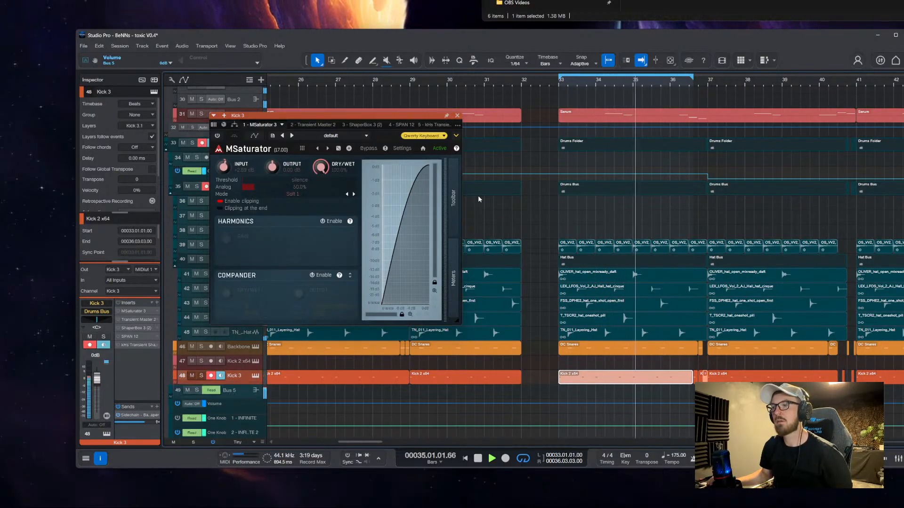
pyautogui.click(458, 115)
pyautogui.moveTo(674, 216); pyautogui.dragTo(546, 179)
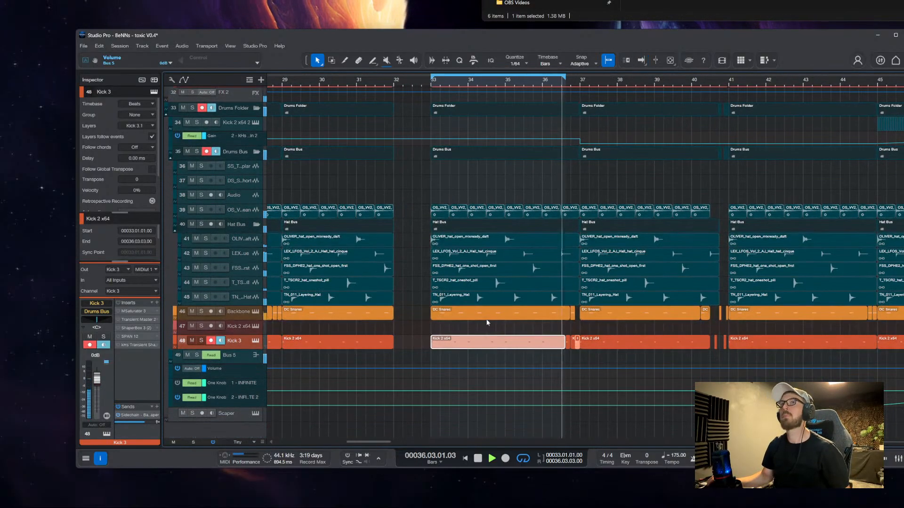
# Stop playback and save the song, copying the external file into the Media Folder
pyautogui.press('space')
pyautogui.hotkey('ctrl', 's')
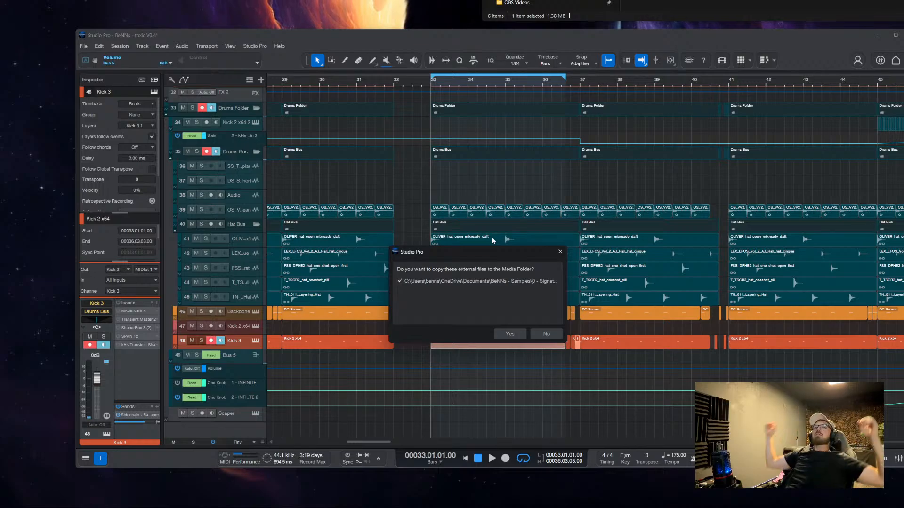
pyautogui.press('super')
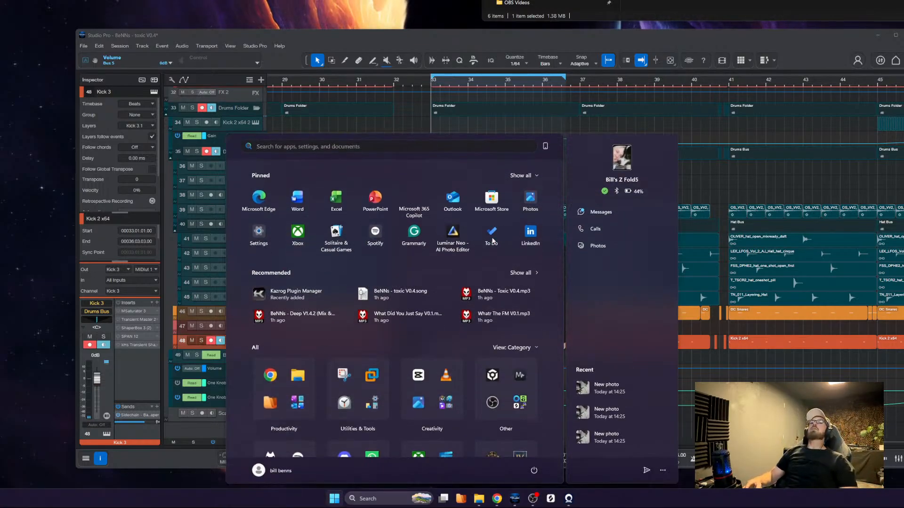
pyautogui.press('super')
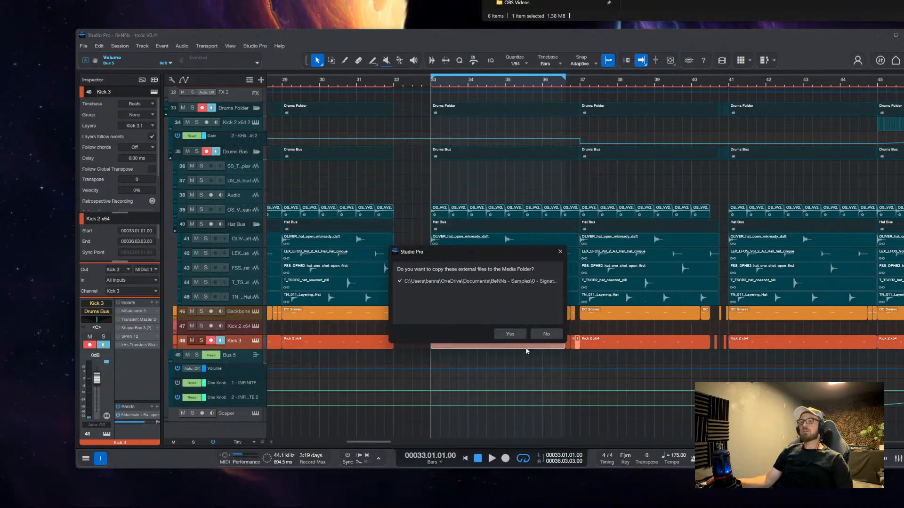
pyautogui.click(509, 334)
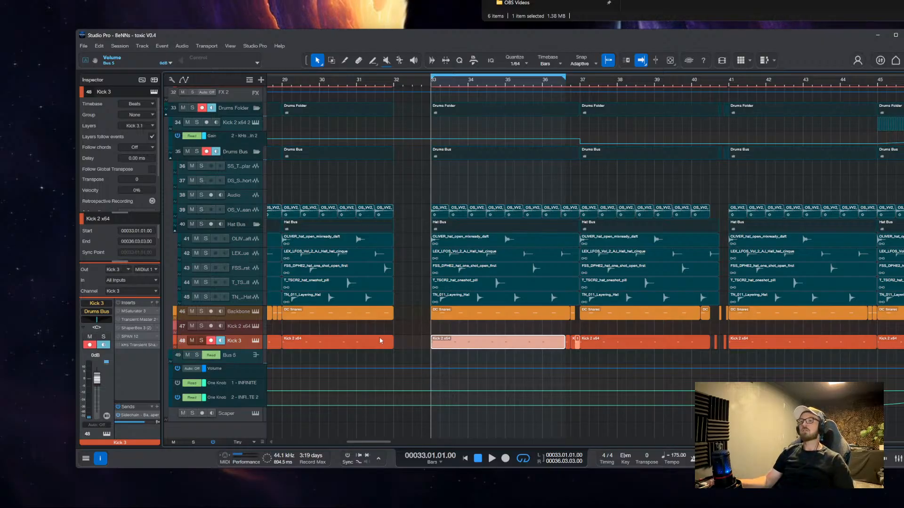
# Look over the whole arrangement from the riser tracks down through the basses to the drum tracks
pyautogui.scroll(-8, 459, 340)
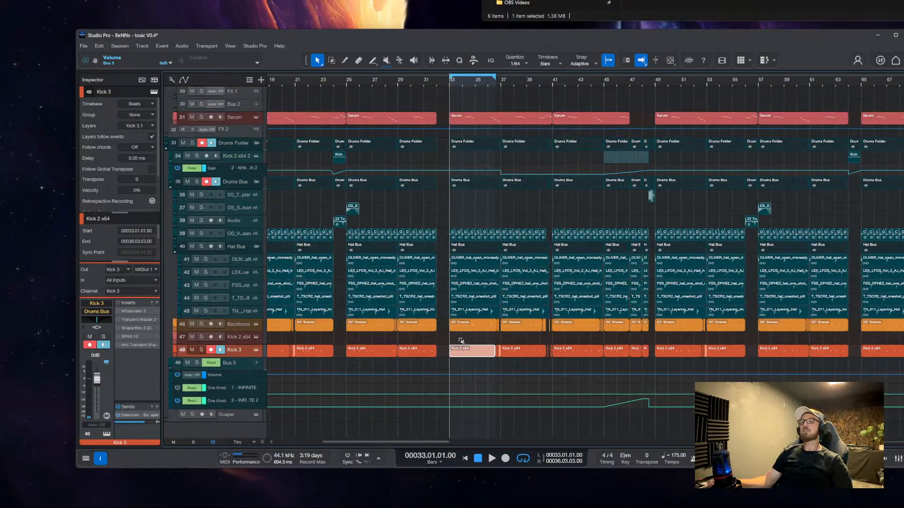
pyautogui.scroll(1, 397, 301)
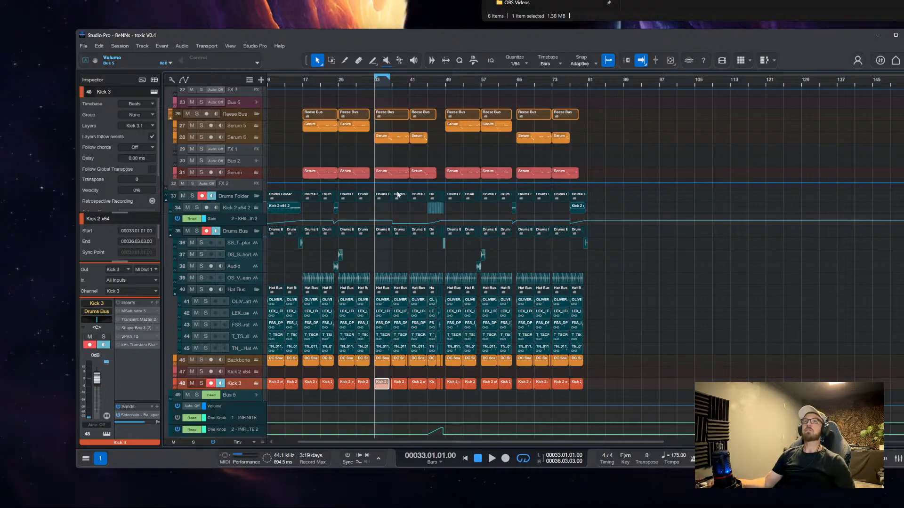
pyautogui.scroll(3, 366, 177)
pyautogui.scroll(-3, 366, 177)
pyautogui.scroll(6, 365, 175)
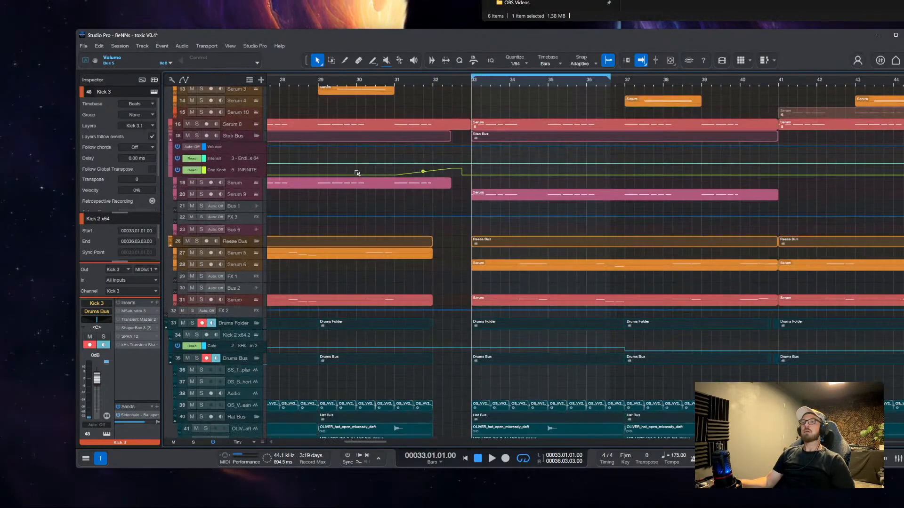
pyautogui.scroll(2, 359, 172)
pyautogui.scroll(3, 424, 179)
pyautogui.scroll(6, 416, 188)
pyautogui.scroll(-5, 416, 187)
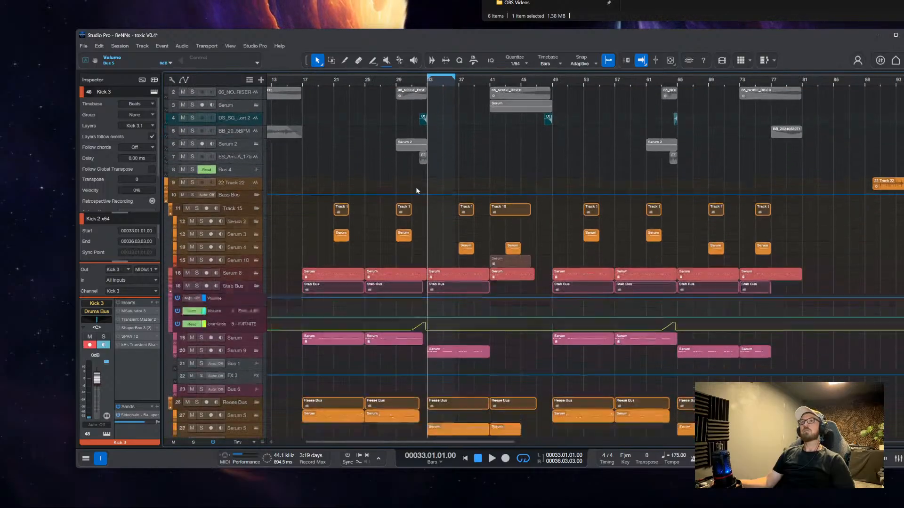
pyautogui.scroll(-5, 413, 181)
pyautogui.scroll(-10, 405, 198)
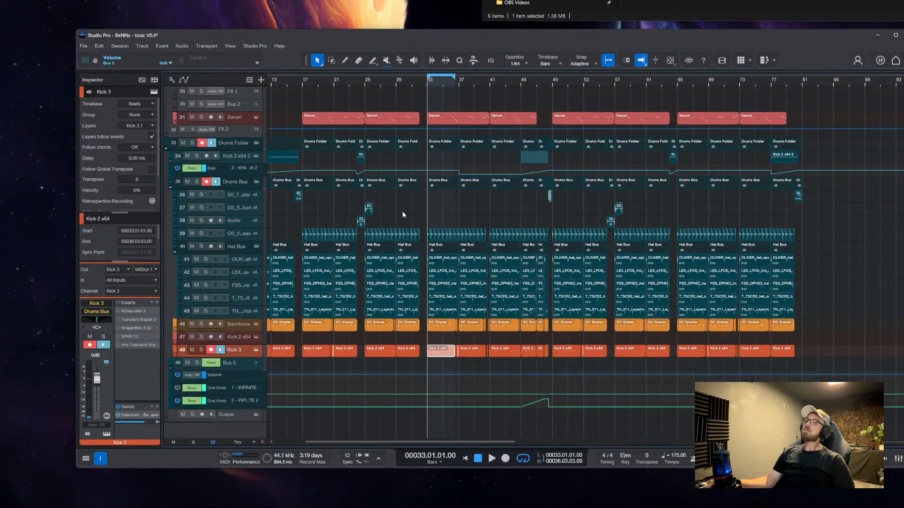
pyautogui.hscroll(-3, 549, 184)
pyautogui.scroll(-3, 689, 292)
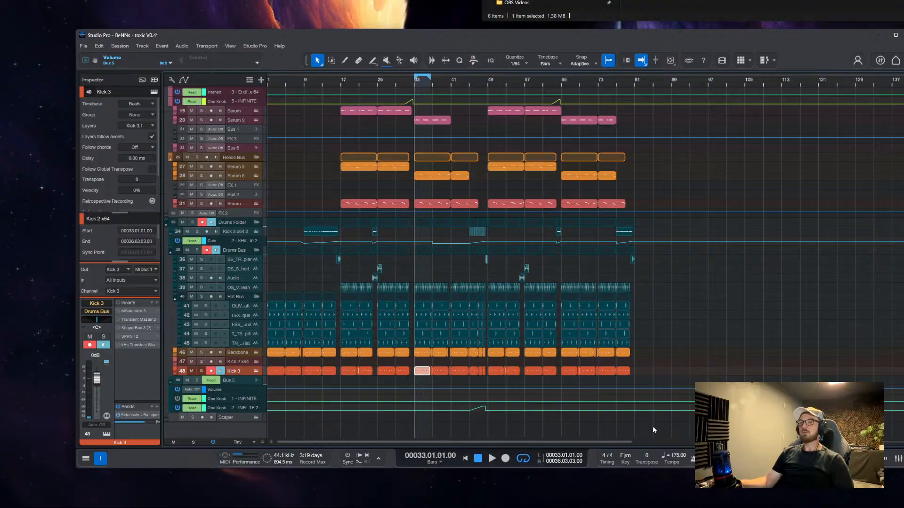
# Select the bass and drum clips, loop bars 17 to 81 around them, and extend the loop start back to bar 9
pyautogui.moveTo(654, 430); pyautogui.dragTo(363, 162)
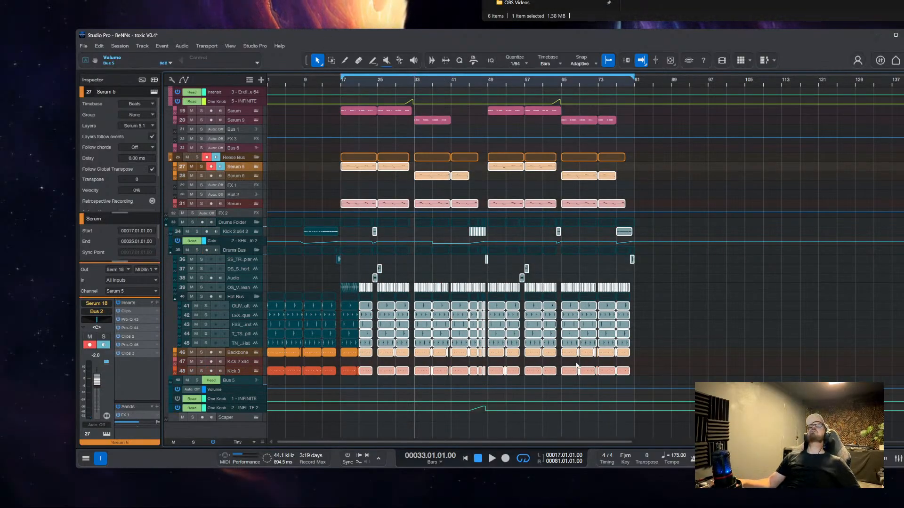
pyautogui.moveTo(577, 507)
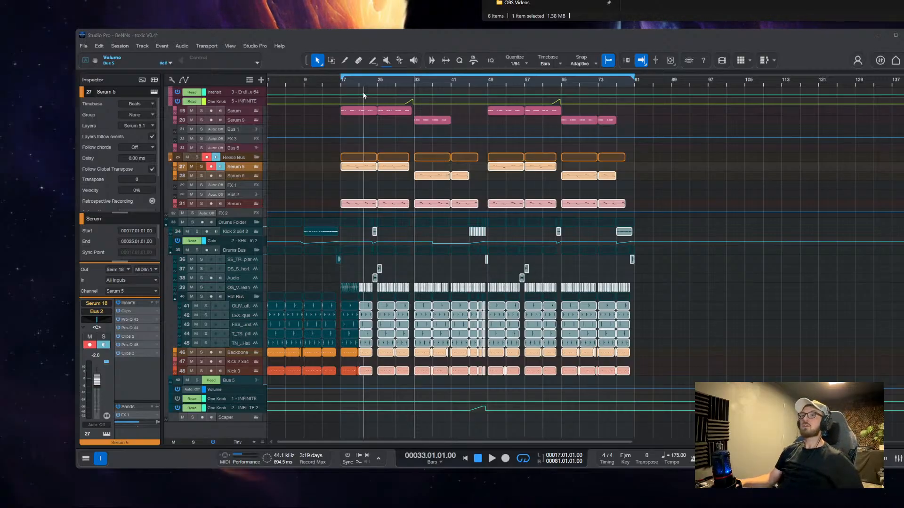
pyautogui.click(346, 81)
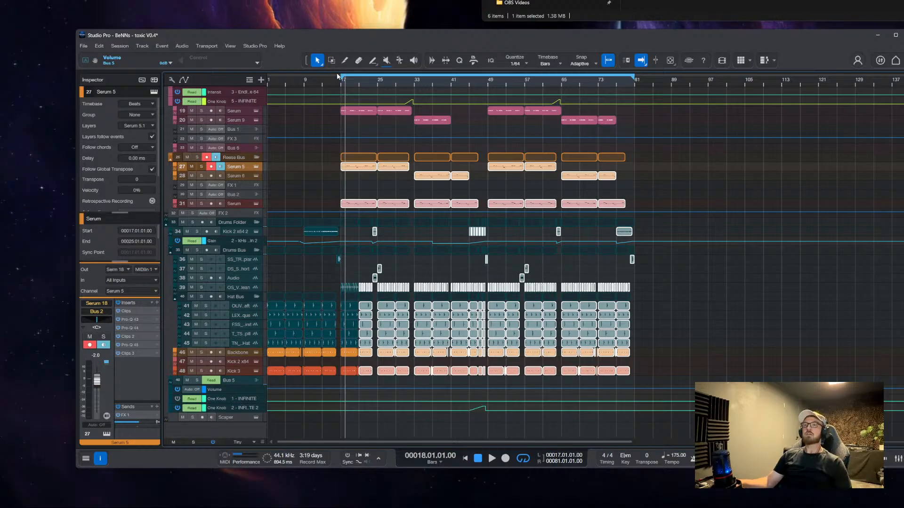
pyautogui.moveTo(341, 76); pyautogui.dragTo(304, 77)
# Start playback of the arrangement from bar 9
pyautogui.scroll(3, 328, 121)
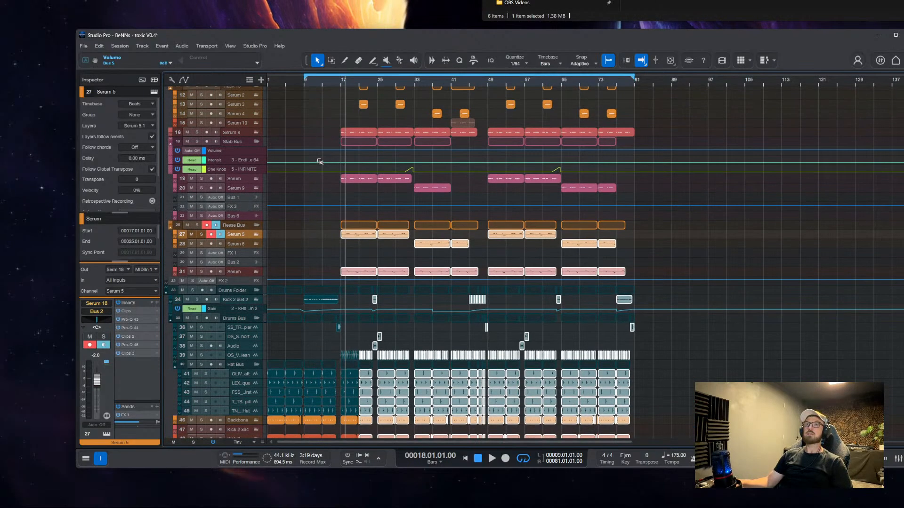
pyautogui.scroll(5, 317, 160)
pyautogui.scroll(-5, 301, 138)
pyautogui.scroll(-2, 496, 177)
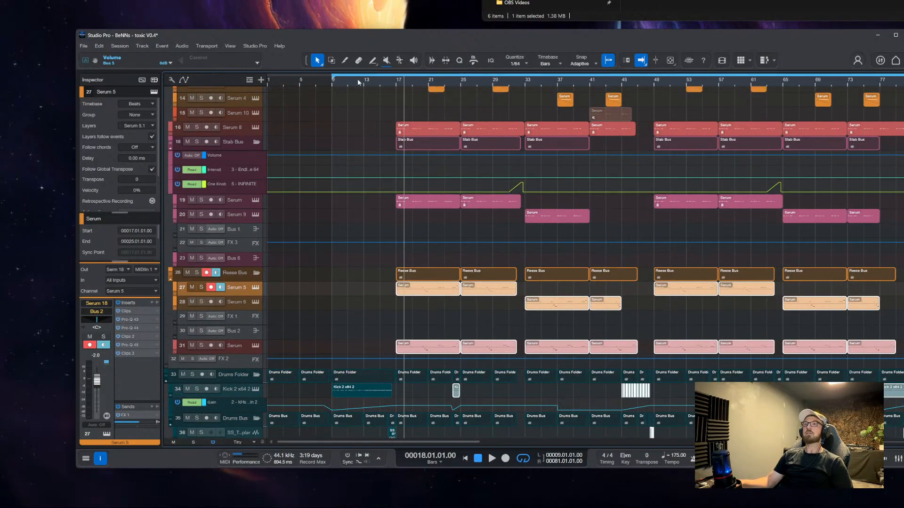
pyautogui.click(330, 81)
pyautogui.press('space')
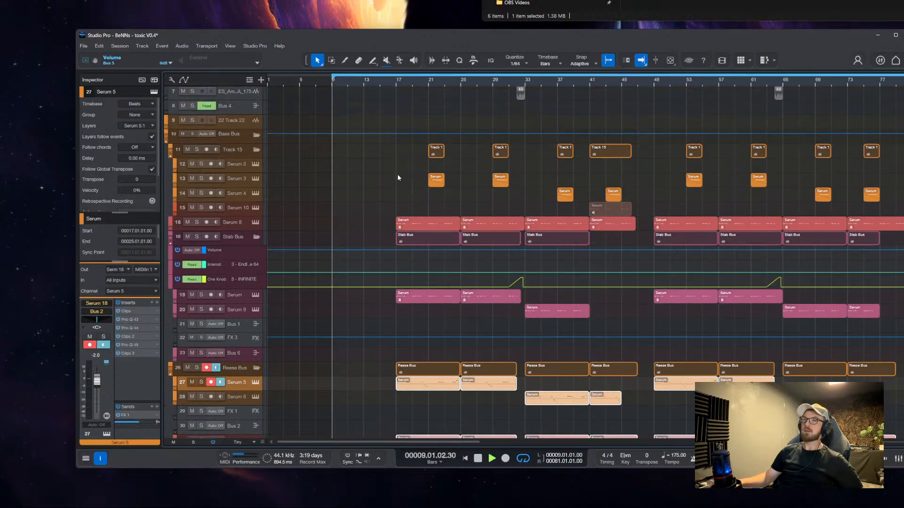
# Follow the playback from the build-up at bar 9 into the drop, checking the riser, bass and drum tracks, and turn autoscroll back on
pyautogui.scroll(3, 398, 174)
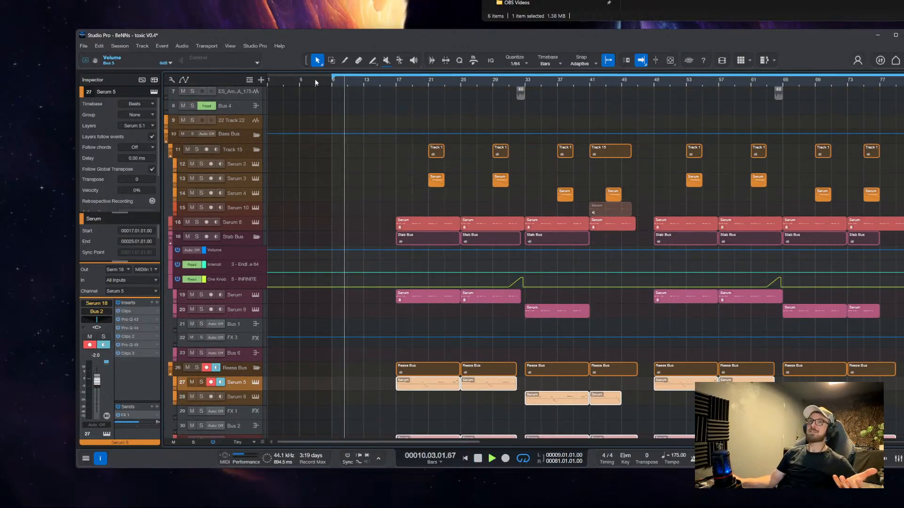
pyautogui.scroll(3, 377, 137)
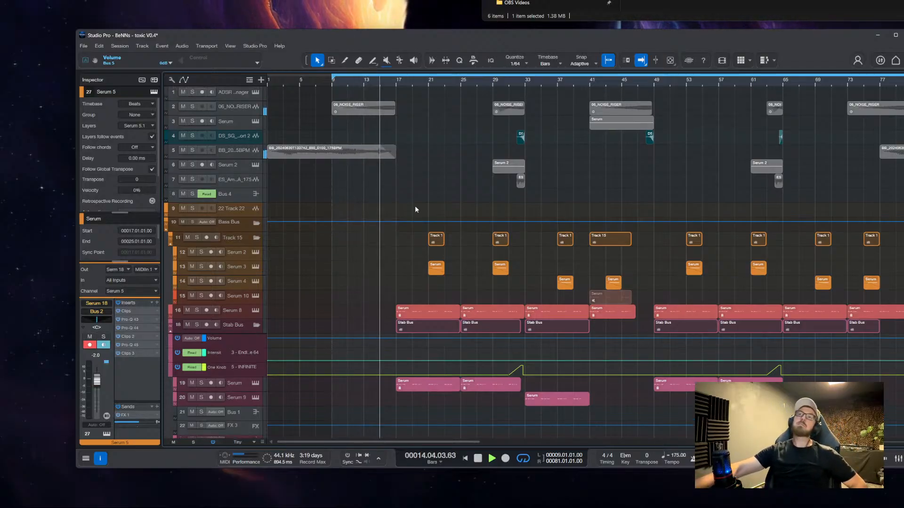
pyautogui.scroll(-1, 417, 134)
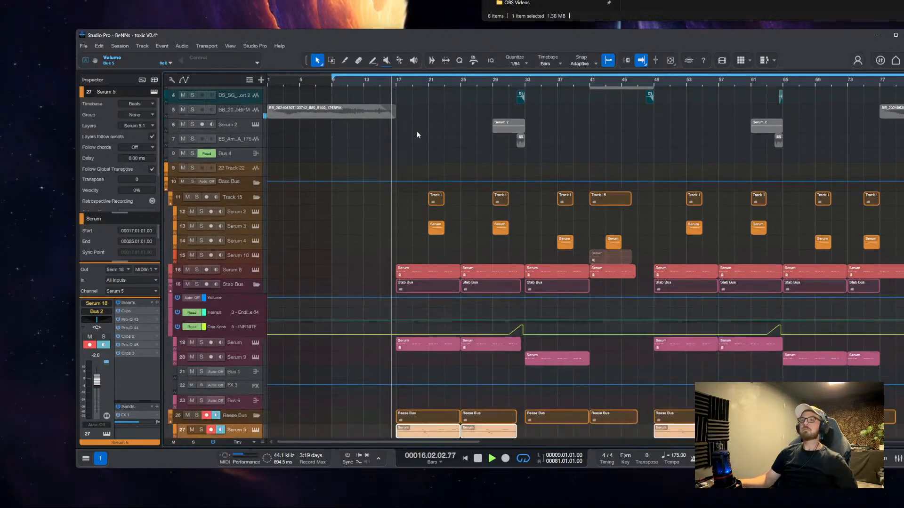
pyautogui.scroll(-1, 420, 136)
pyautogui.scroll(-2, 414, 170)
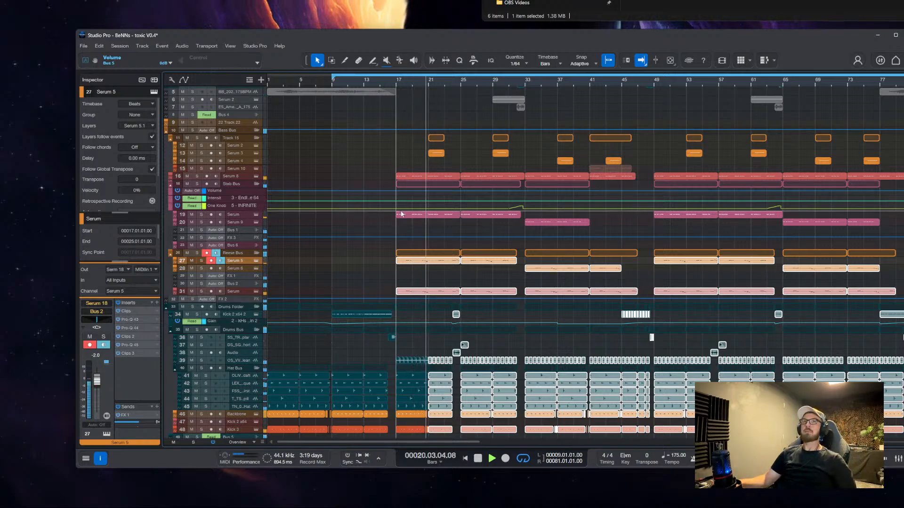
pyautogui.scroll(-3, 424, 264)
pyautogui.scroll(5, 444, 301)
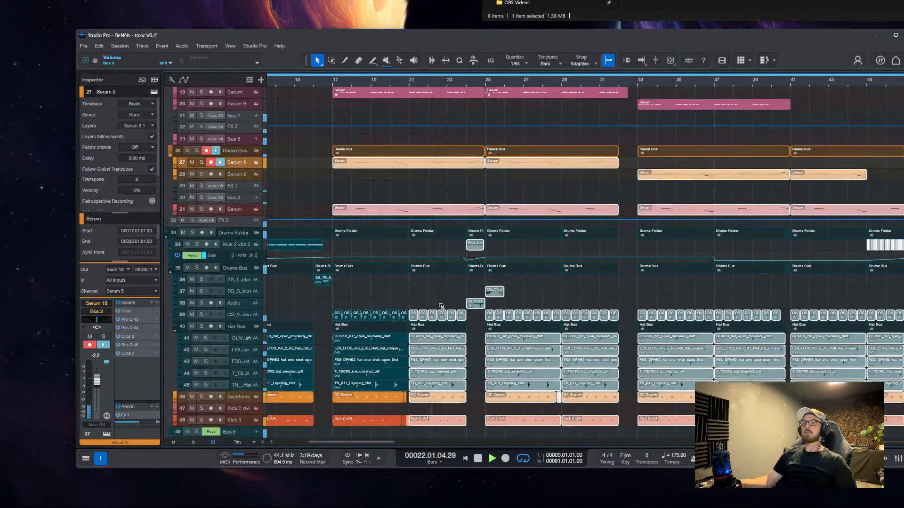
pyautogui.hscroll(1, 404, 295)
pyautogui.hscroll(1, 396, 293)
pyautogui.scroll(2, 393, 304)
pyautogui.scroll(-1, 414, 303)
pyautogui.hscroll(2, 396, 278)
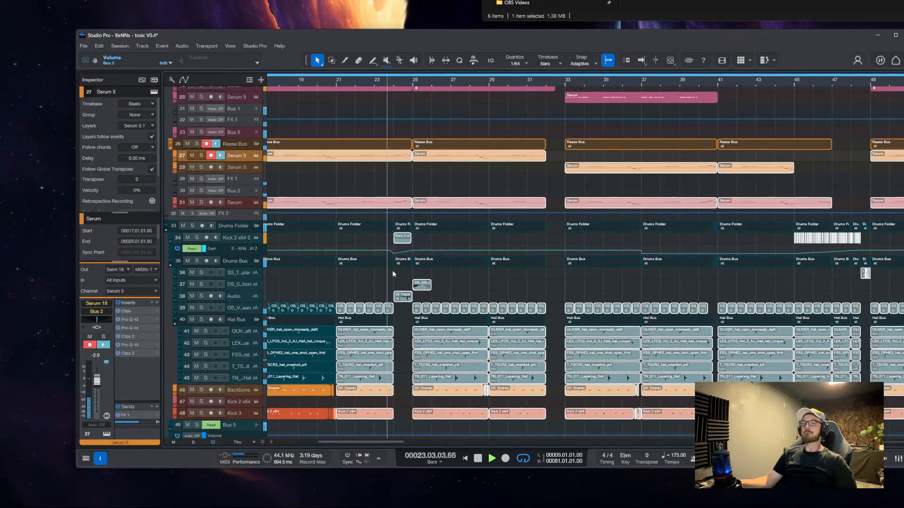
pyautogui.press('f')
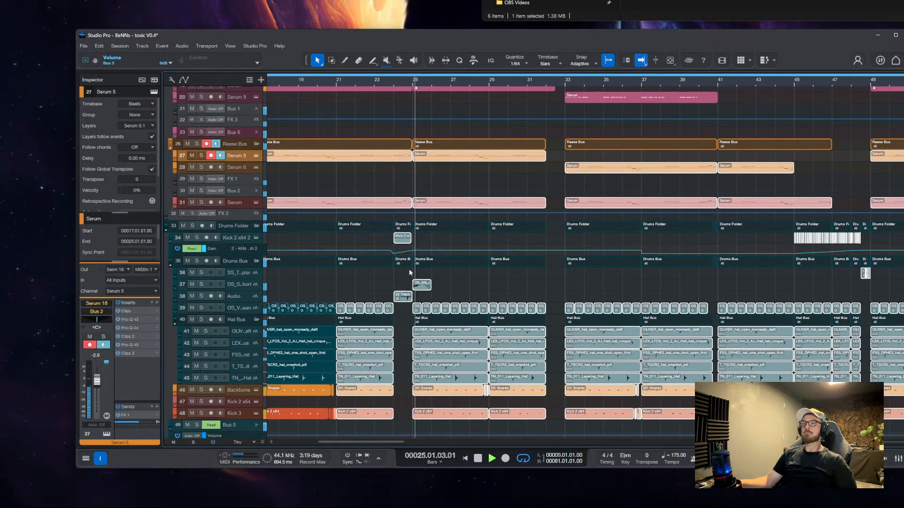
# Make a complete duplicate of the Kick 3 track, including its instrument and effects
pyautogui.click(238, 238)
pyautogui.scroll(1, 279, 301)
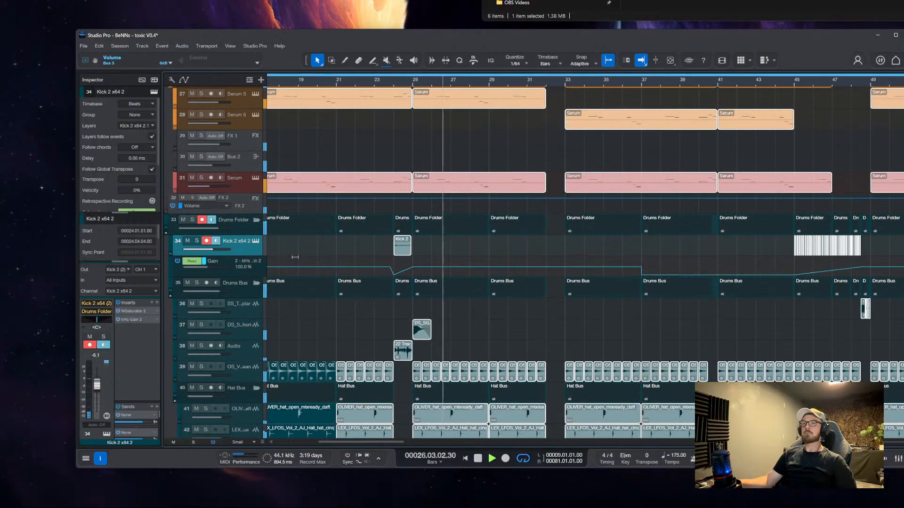
pyautogui.scroll(-5, 278, 302)
pyautogui.rightClick(238, 302)
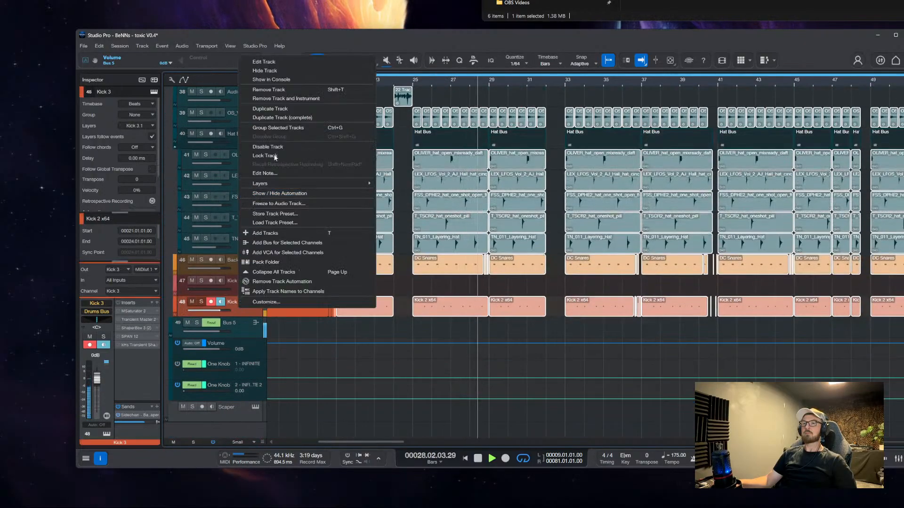
pyautogui.click(284, 118)
# Delete all clips on the duplicated kick track and move the track to the start of the Drums Bus folder
pyautogui.scroll(-5, 323, 324)
pyautogui.moveTo(552, 325); pyautogui.dragTo(226, 326)
pyautogui.press('Delete')
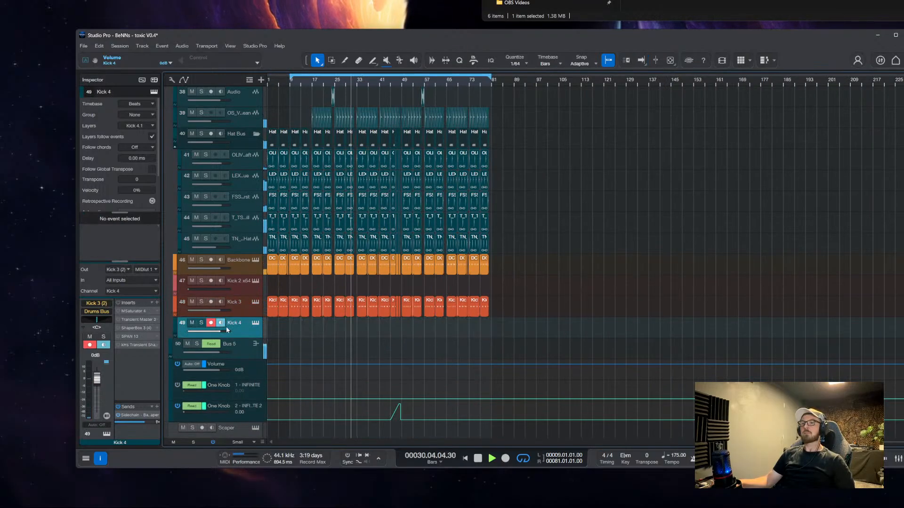
pyautogui.scroll(-1, 260, 319)
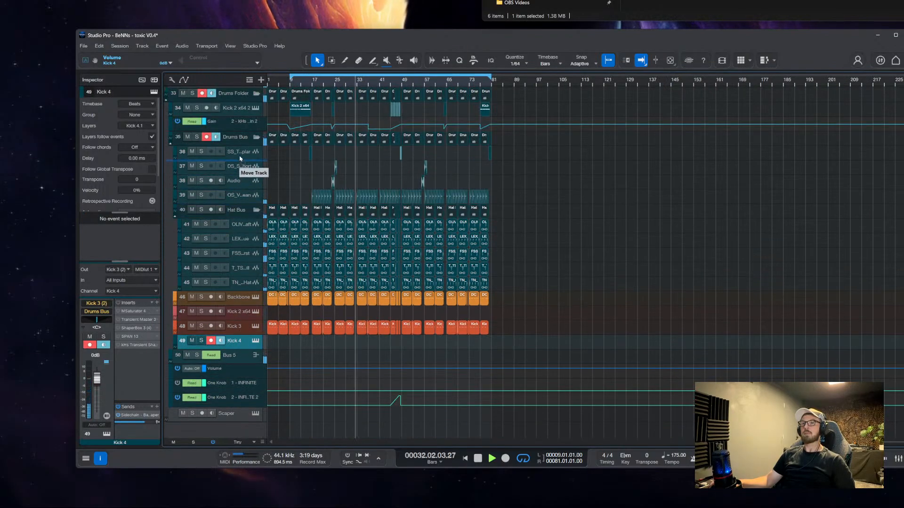
pyautogui.moveTo(239, 150); pyautogui.dragTo(239, 150)
# Follow the playback from about bar 33 to 39, checking the drum, reese, stab and bass tracks, and stop it
pyautogui.scroll(6, 299, 181)
pyautogui.hscroll(2, 393, 179)
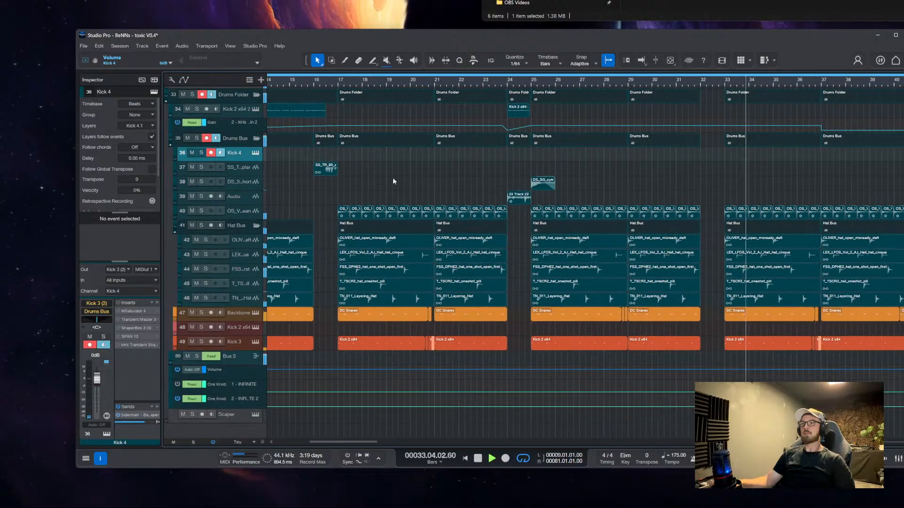
pyautogui.scroll(2, 393, 179)
pyautogui.hscroll(3, 521, 222)
pyautogui.scroll(3, 556, 258)
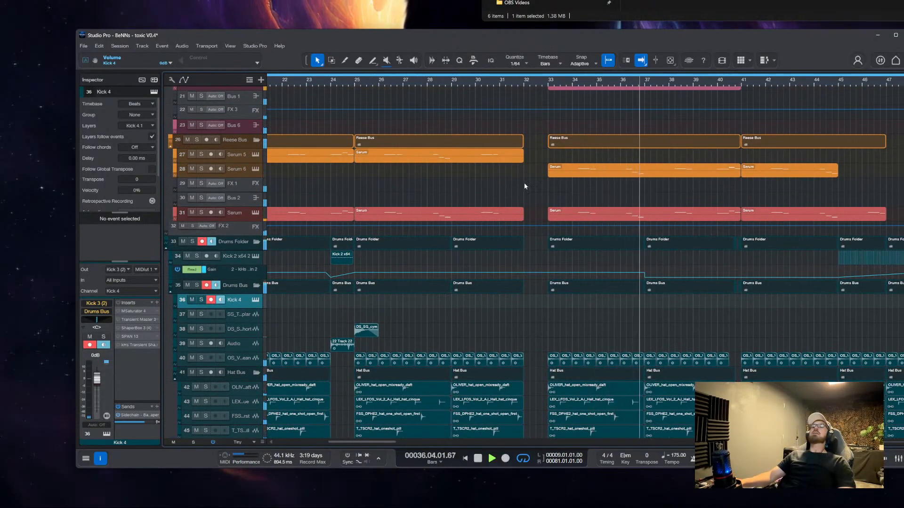
pyautogui.hscroll(2, 535, 166)
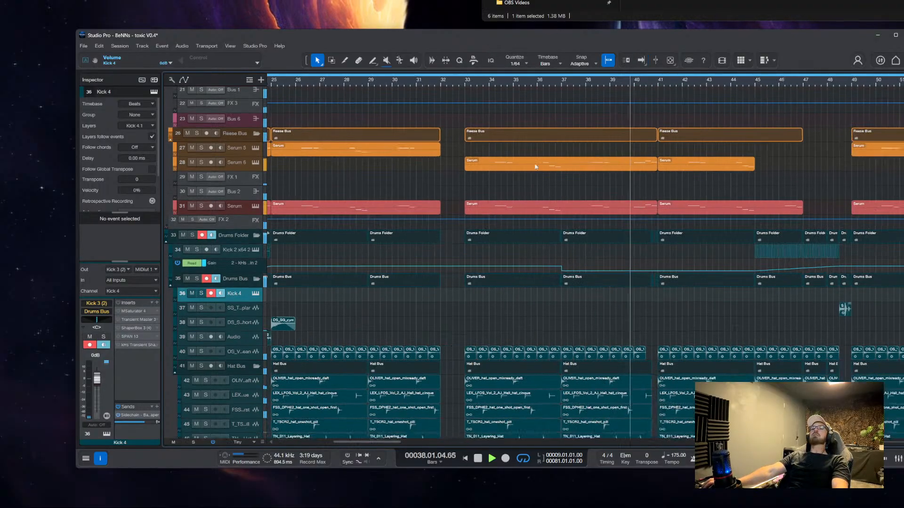
pyautogui.scroll(-3, 496, 167)
pyautogui.scroll(-5, 504, 170)
pyautogui.scroll(4, 520, 175)
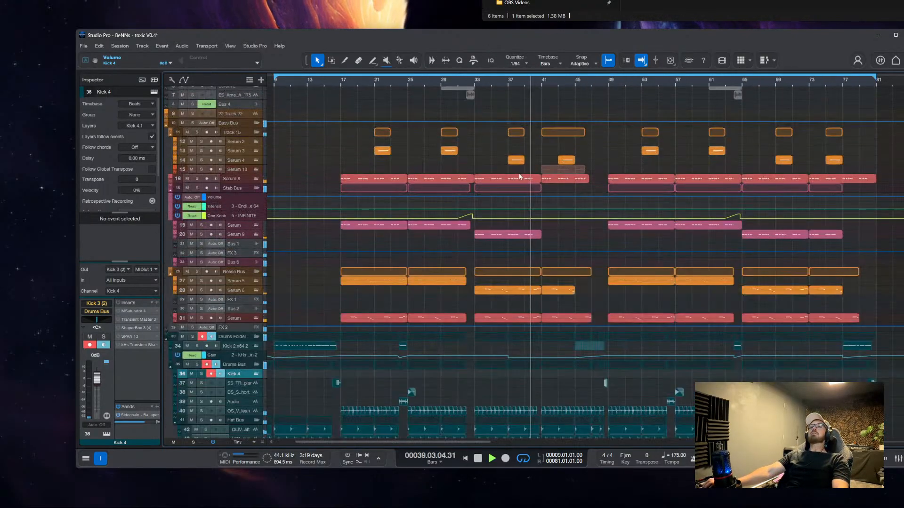
pyautogui.scroll(3, 525, 178)
pyautogui.scroll(1, 526, 178)
pyautogui.press('space')
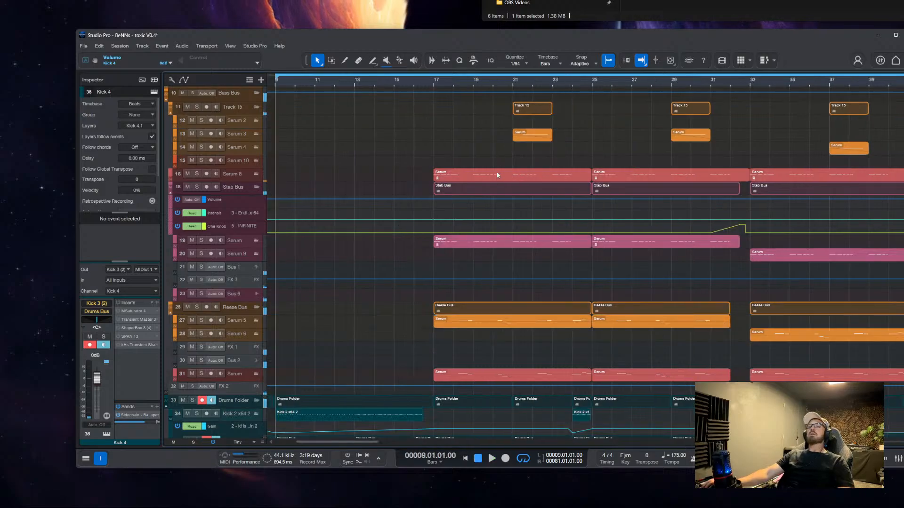
# Select the noise riser, Serum 2 and short effect clips between bars 29 and 33 and check their place in the arrangement
pyautogui.hscroll(2, 414, 214)
pyautogui.hscroll(6, 401, 222)
pyautogui.scroll(5, 395, 207)
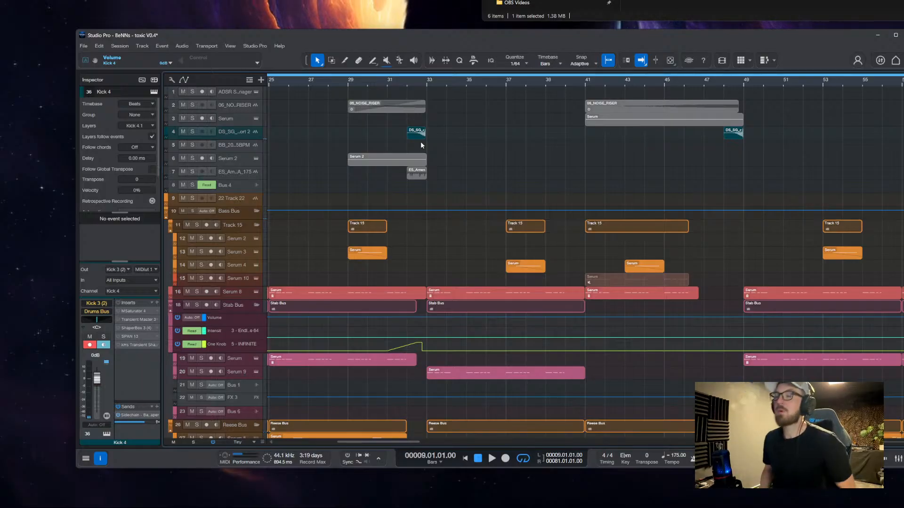
pyautogui.moveTo(473, 191); pyautogui.dragTo(371, 111)
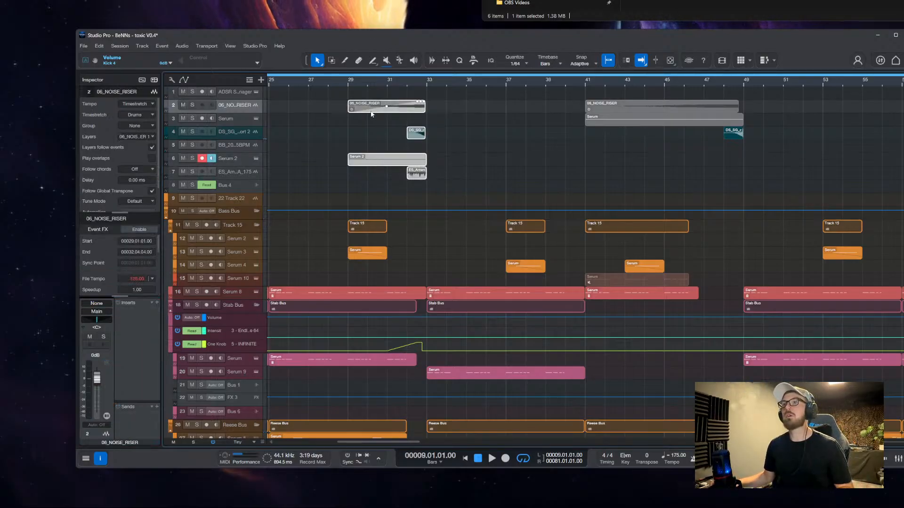
pyautogui.hscroll(-4, 499, 137)
pyautogui.scroll(4, 508, 137)
pyautogui.scroll(2, 495, 146)
pyautogui.scroll(2, 454, 205)
pyautogui.scroll(-4, 454, 208)
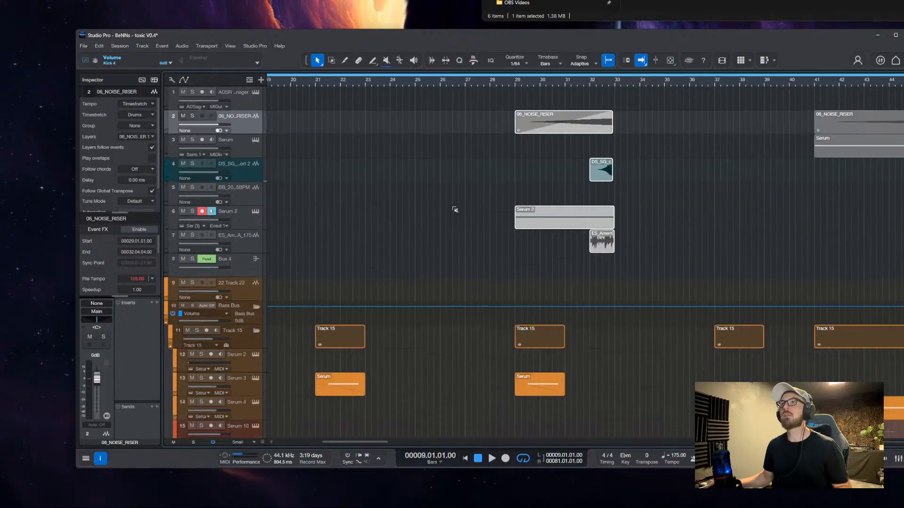
pyautogui.scroll(-5, 420, 186)
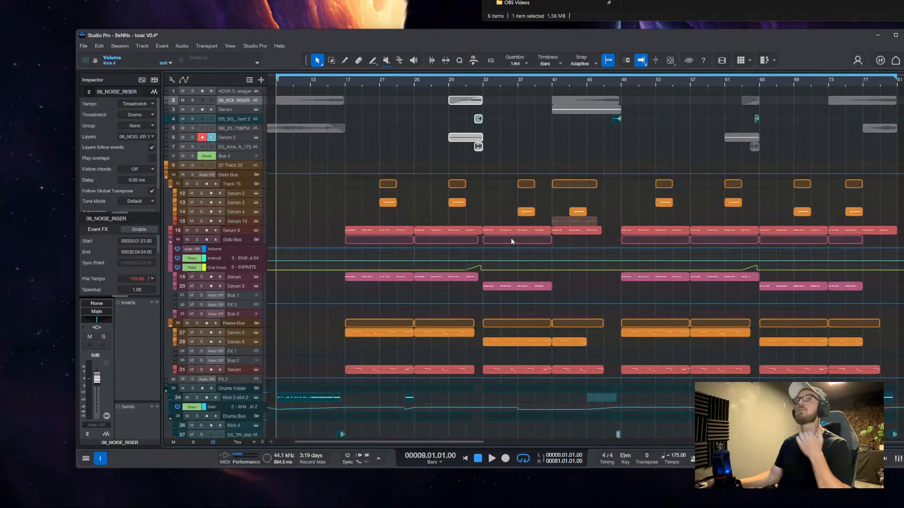